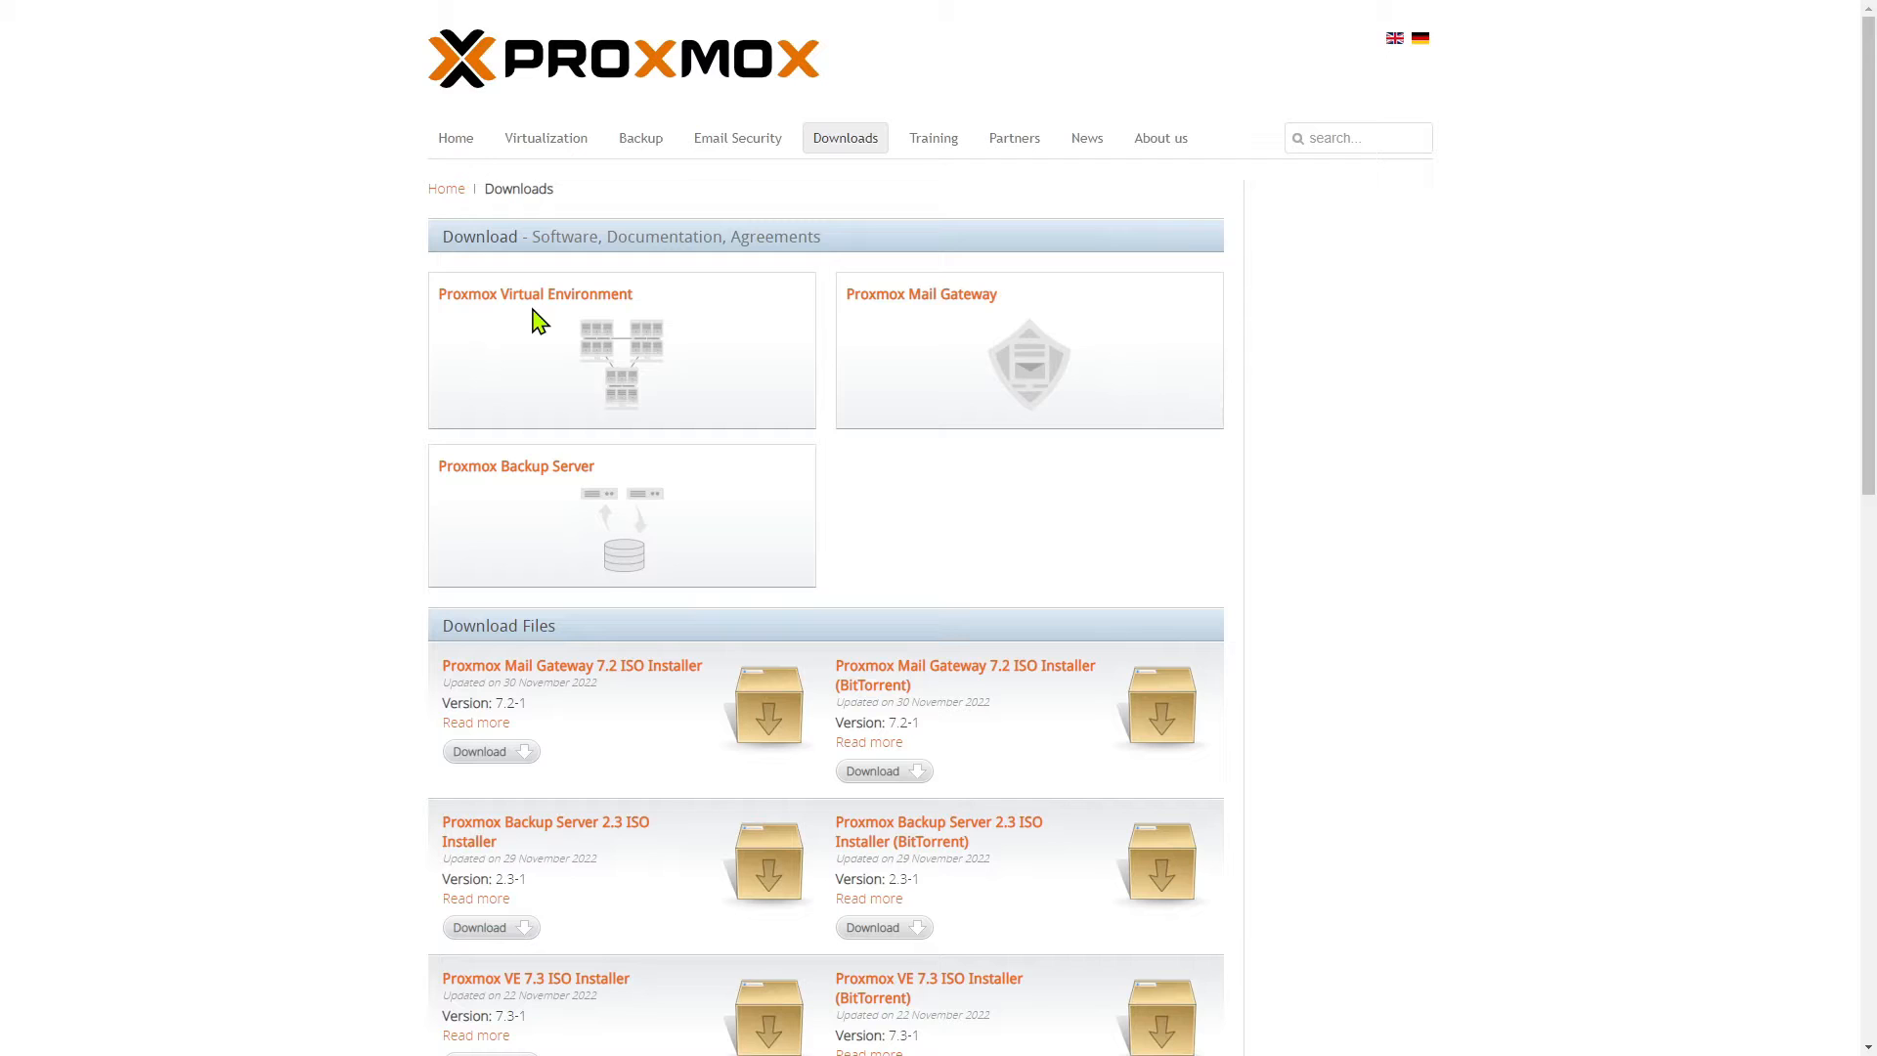
Download the Proxmox VE 7.3 ISO Installer and save it as proxmox-ve_7.3-1.iso in Downloads.
left_click(607, 372)
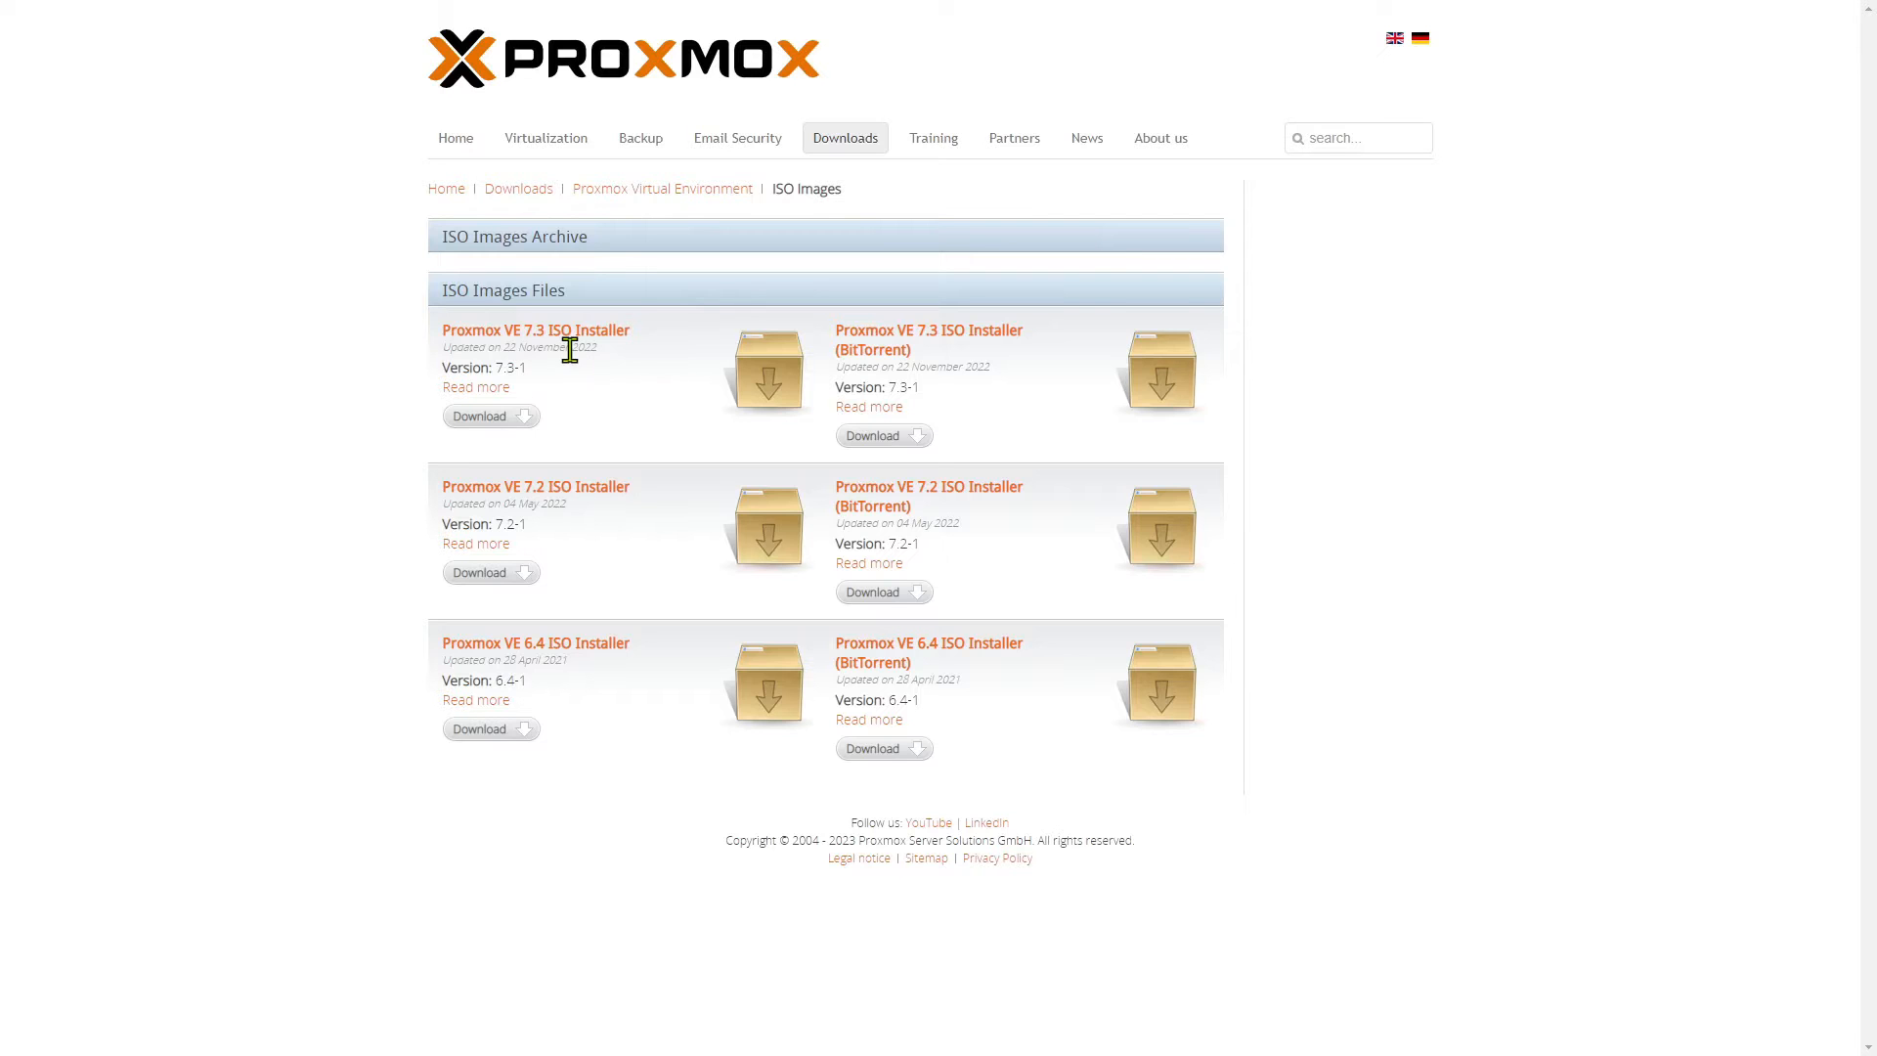
left_click(478, 415)
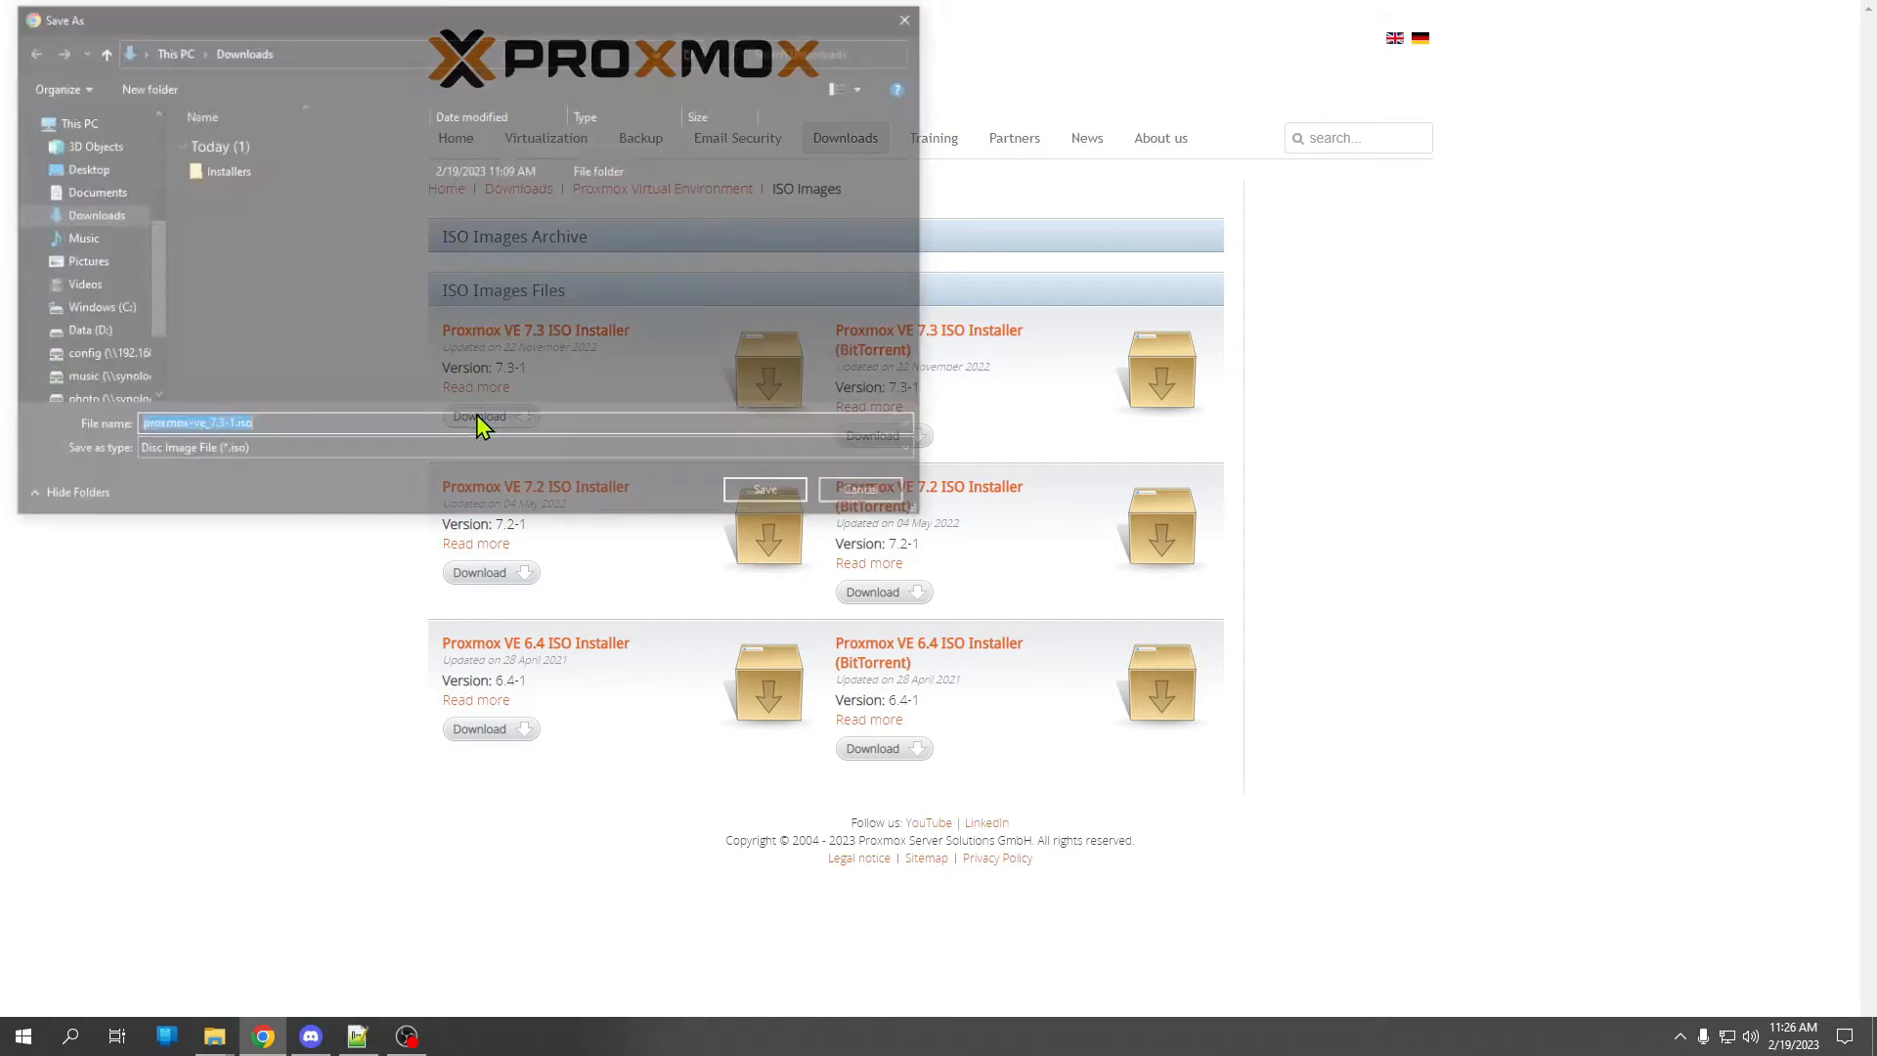
left_click(766, 490)
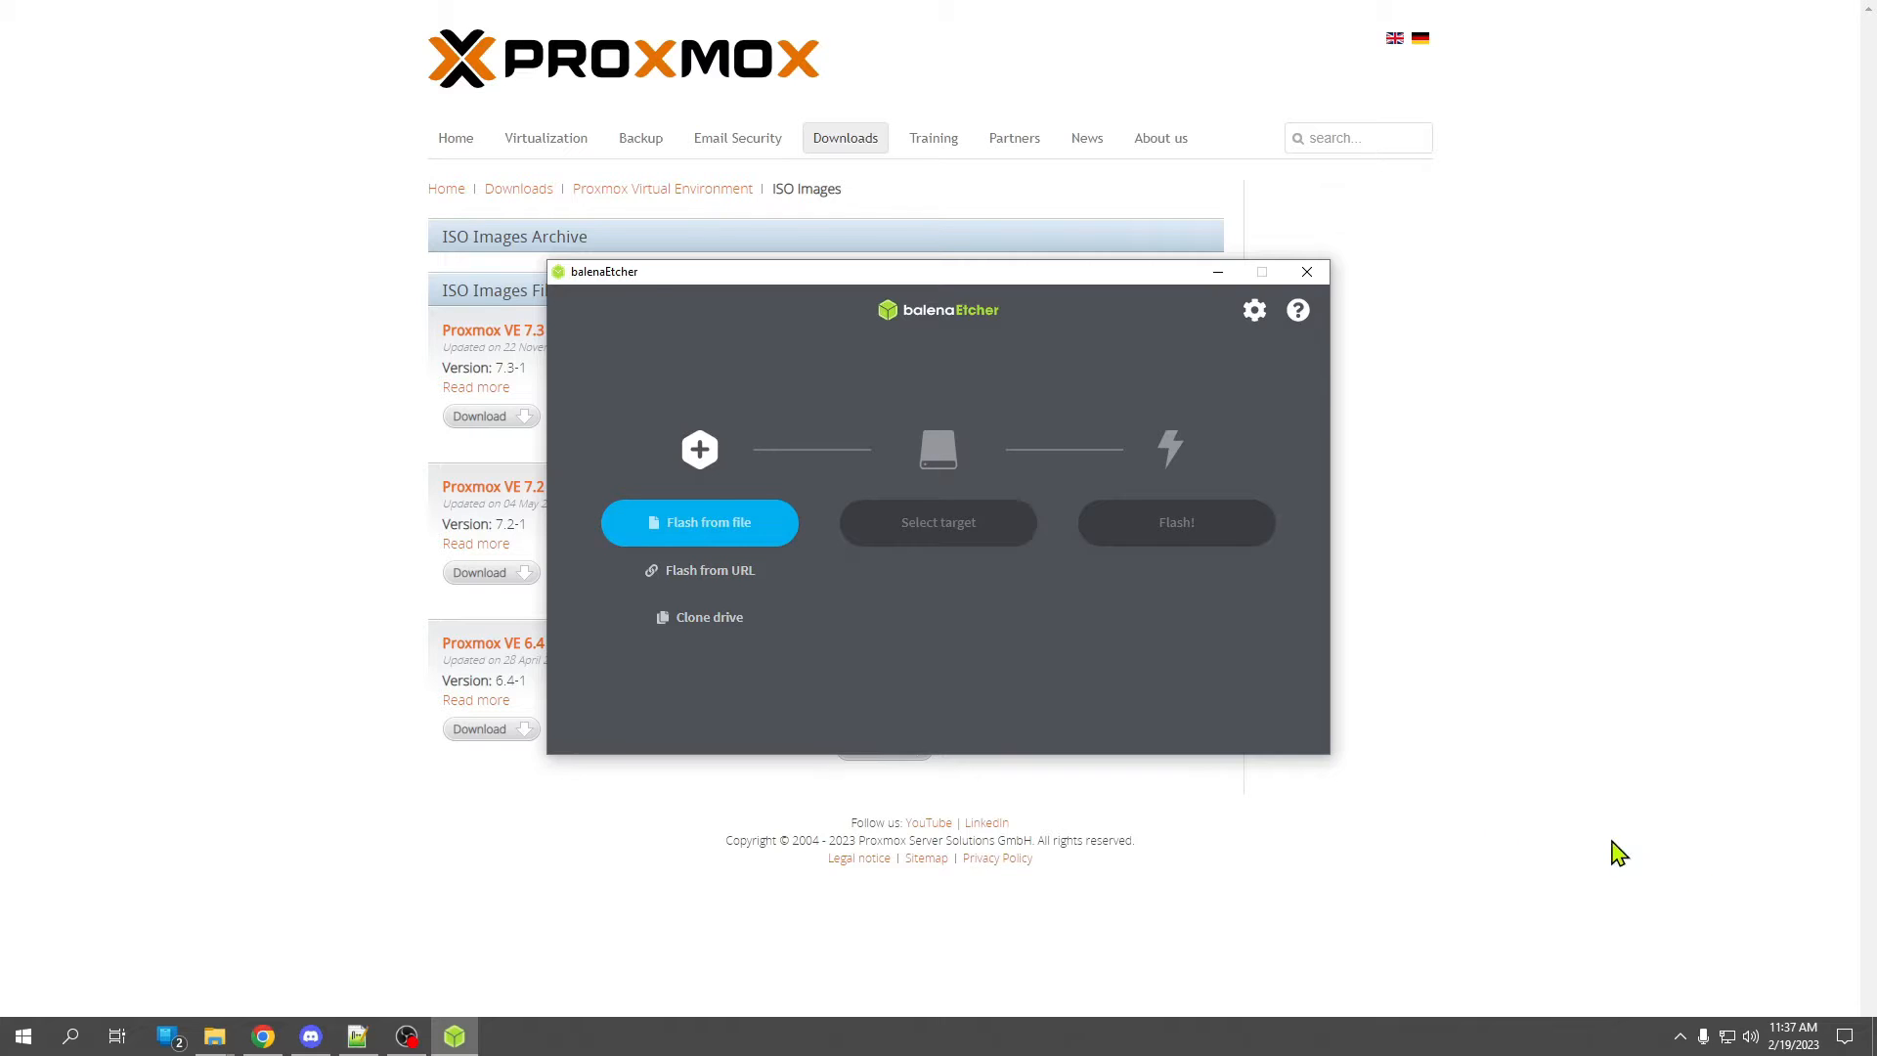
In balenaEtcher, flash proxmox-ve_7.3-1.iso from Downloads onto the Generic Flash Disk USB Device.
left_click(745, 525)
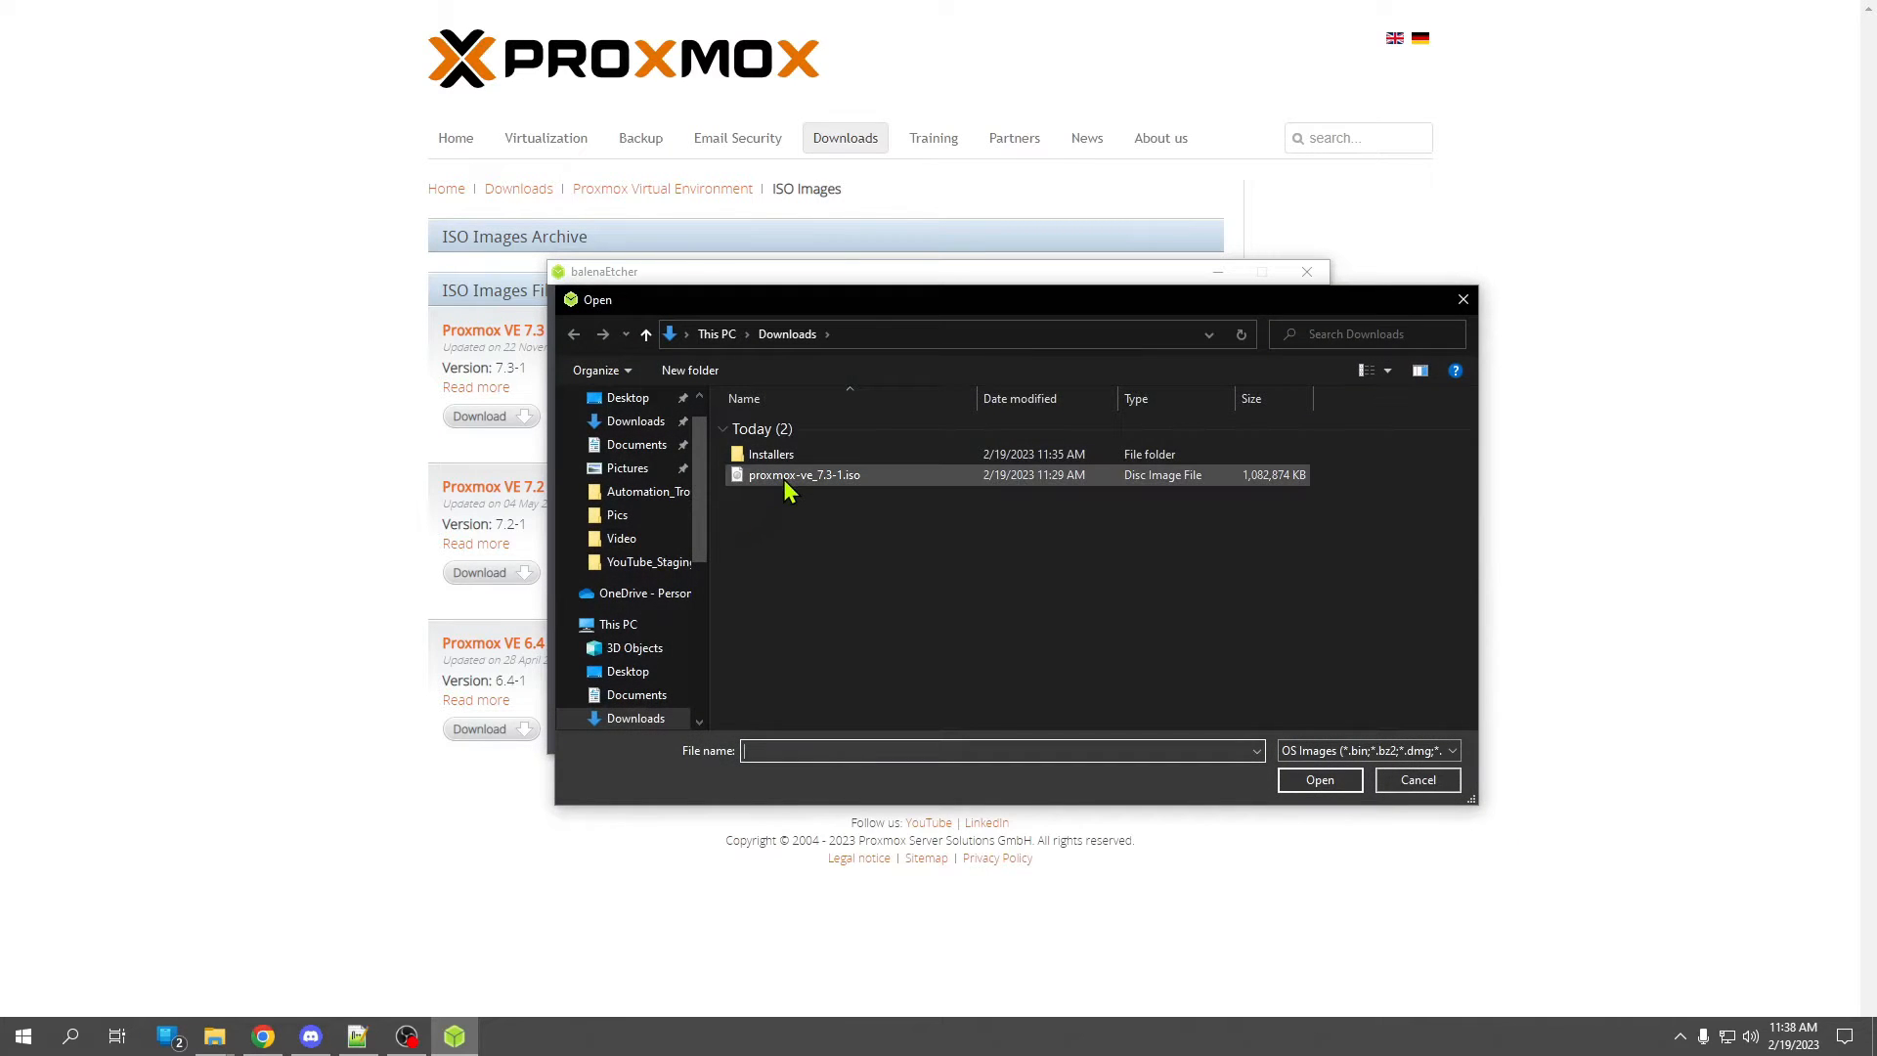
left_click(783, 479)
left_click(1298, 779)
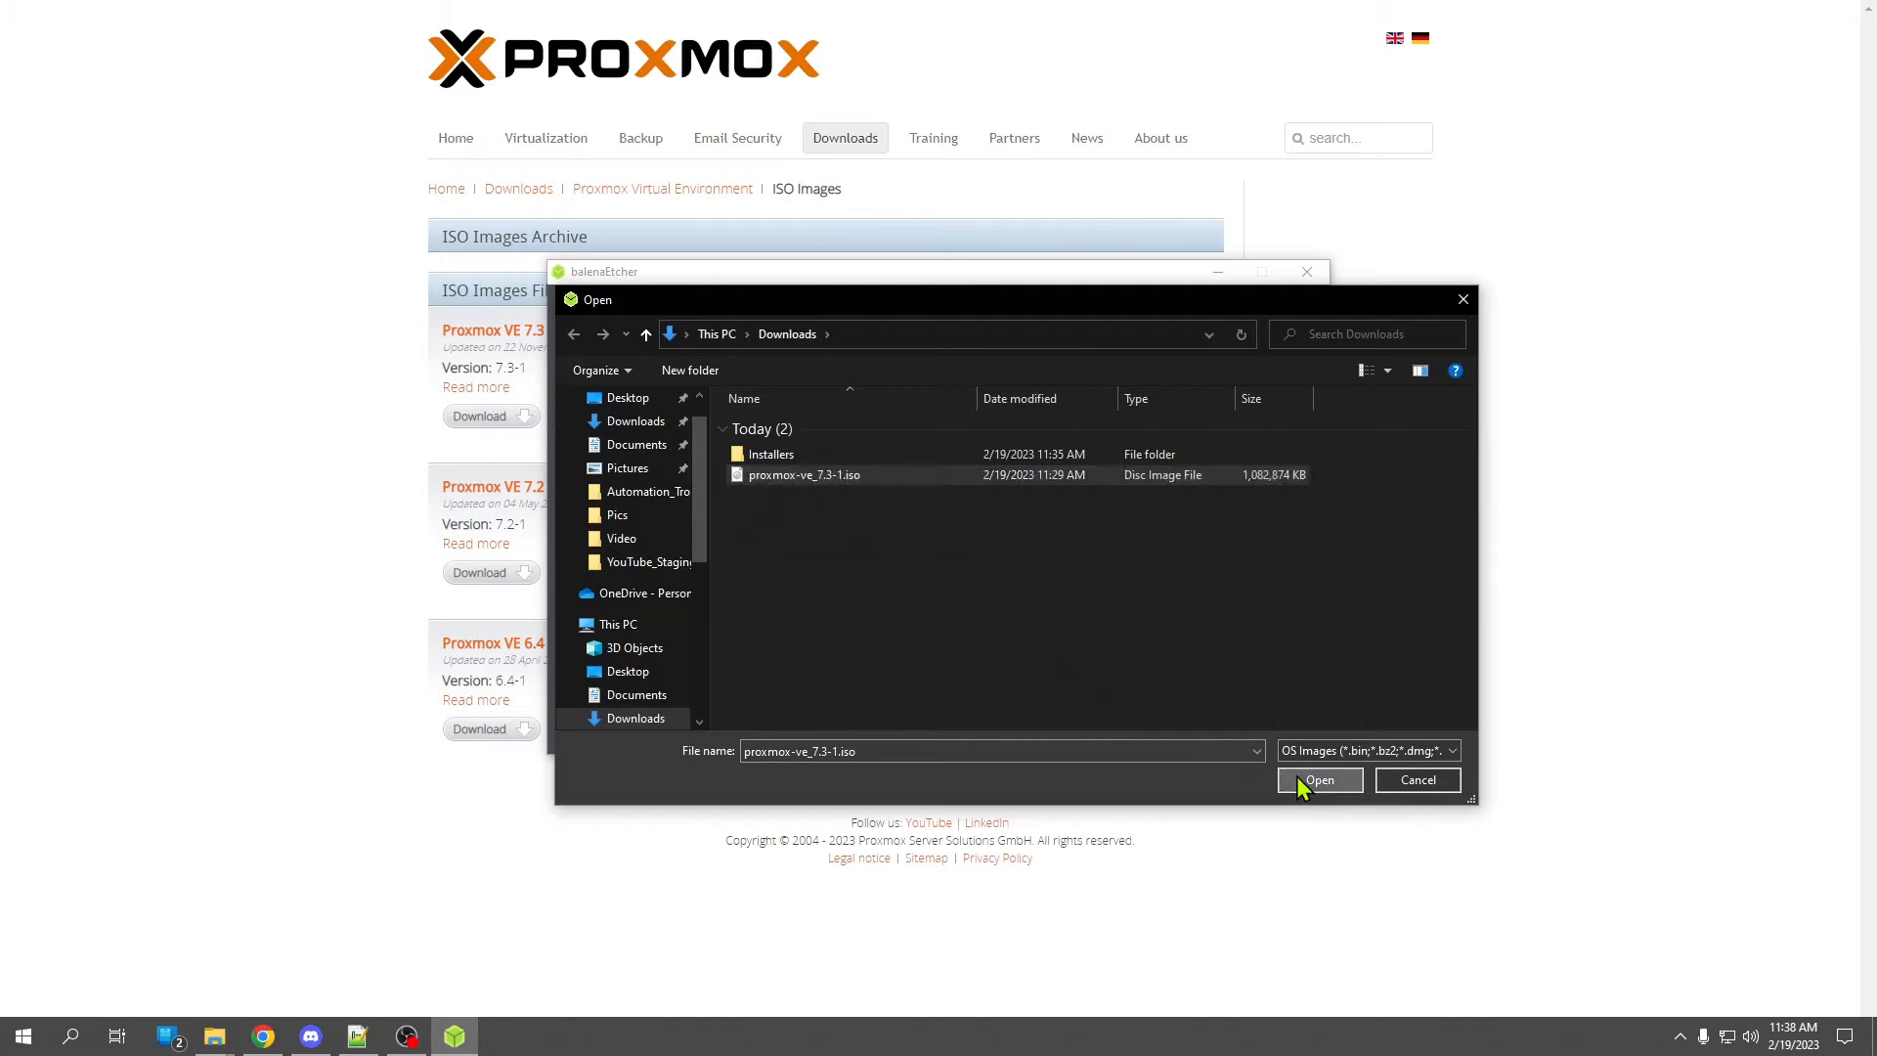
left_click(957, 532)
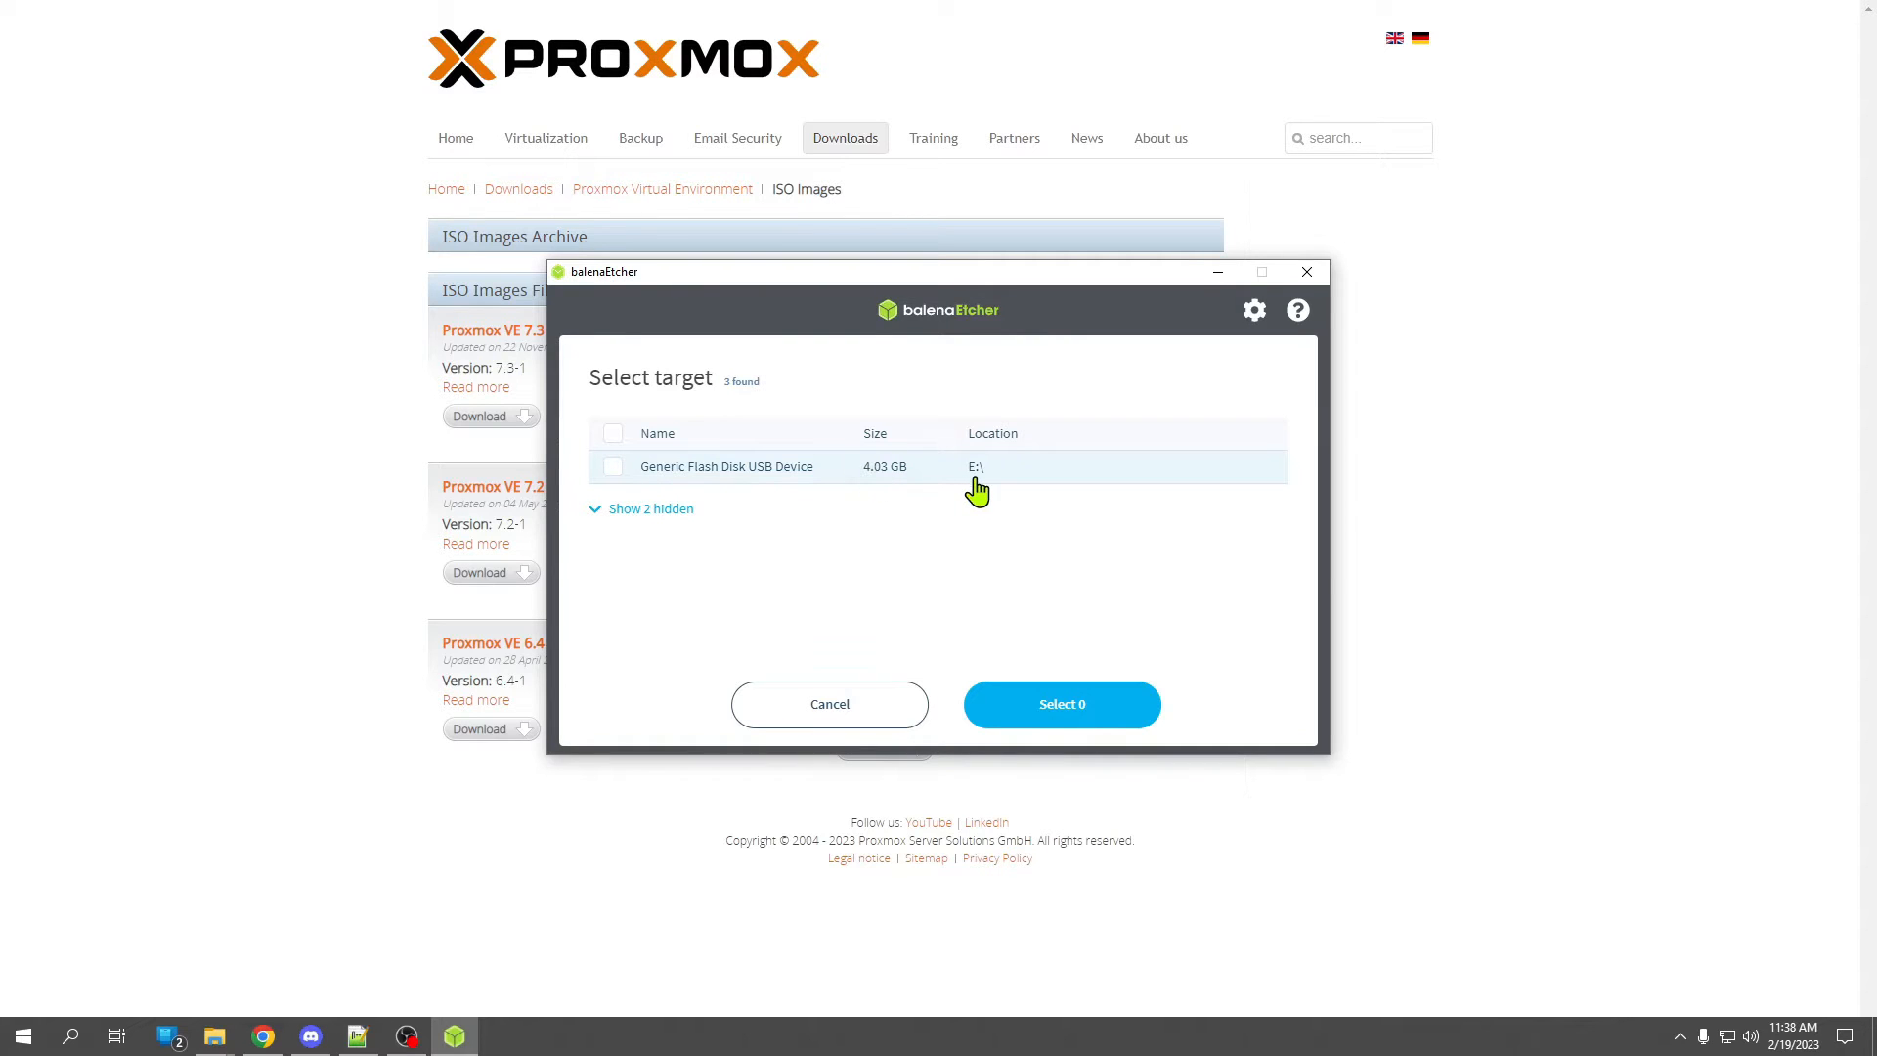
left_click(614, 469)
left_click(1089, 719)
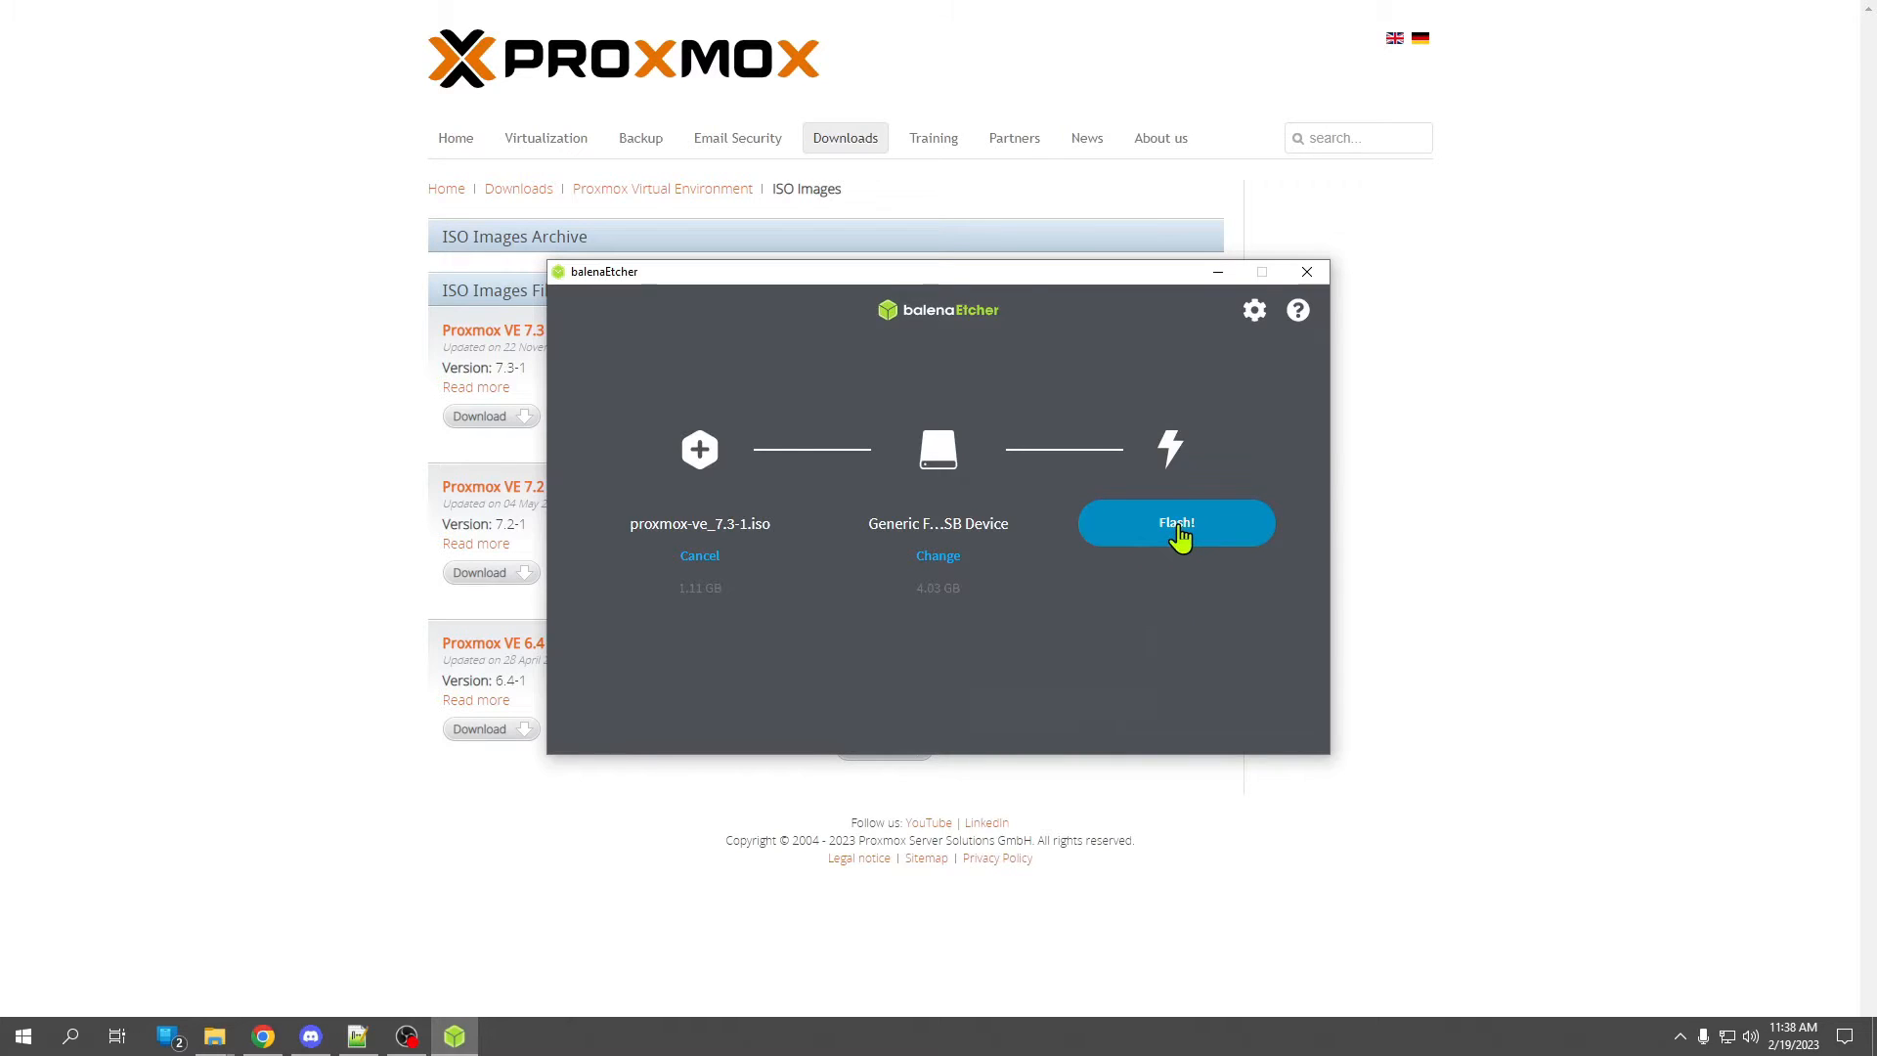
left_click(1179, 536)
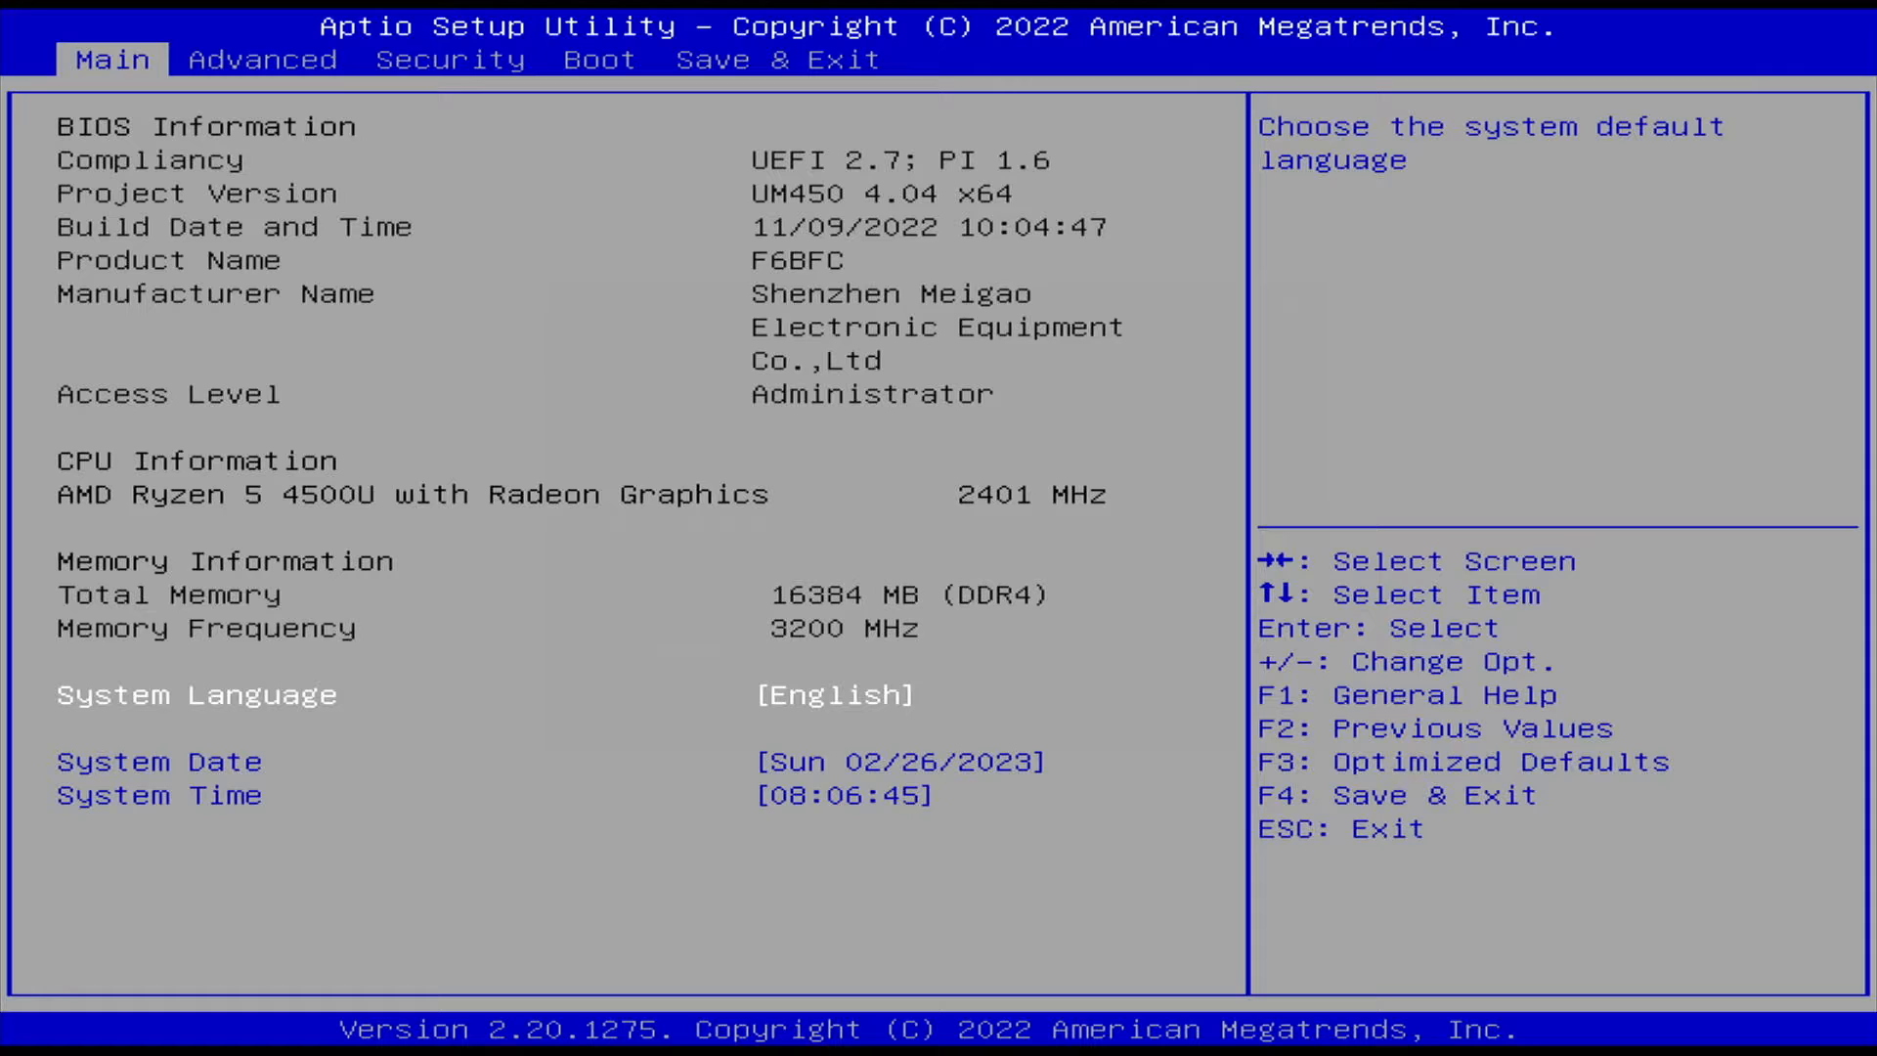
In the BIOS setup, check the SVM Mode virtualization setting in the CPU Configuration.
key("Right")
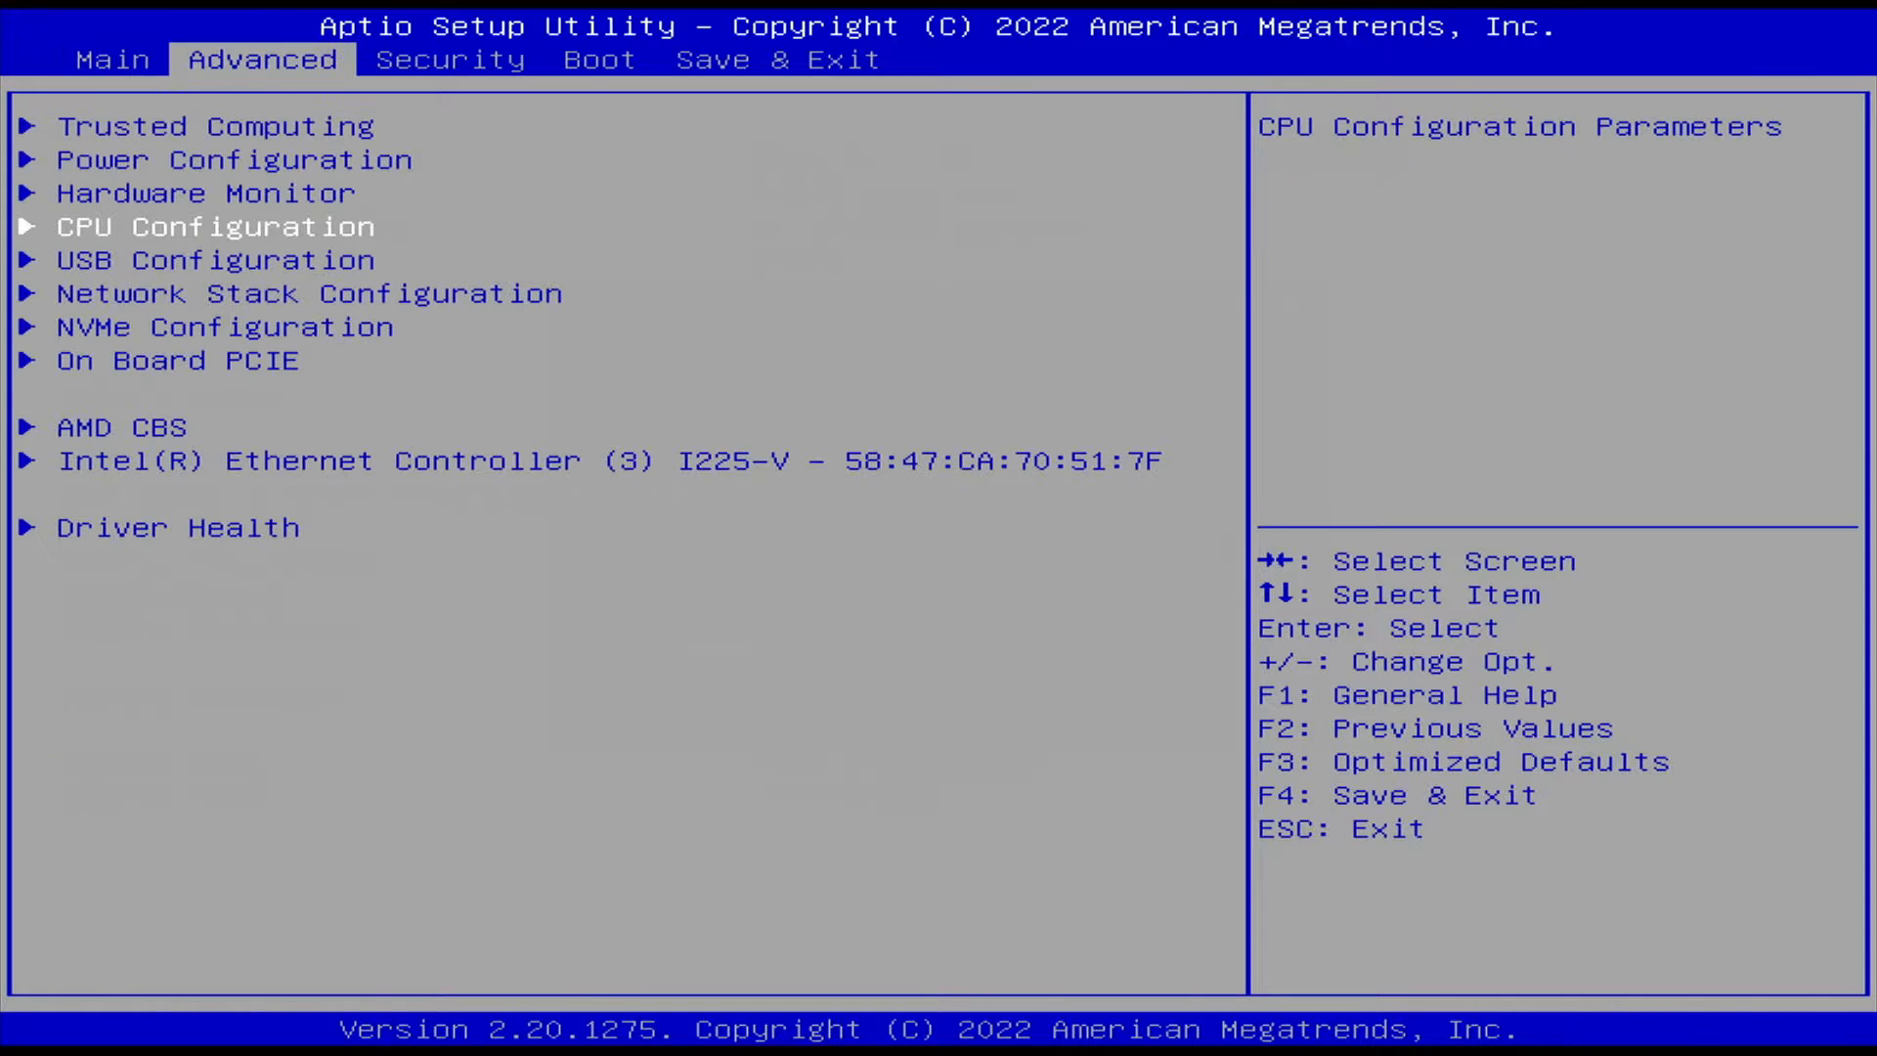
key("Down")
key("Up")
key("Return")
key("Down")
key("Down")
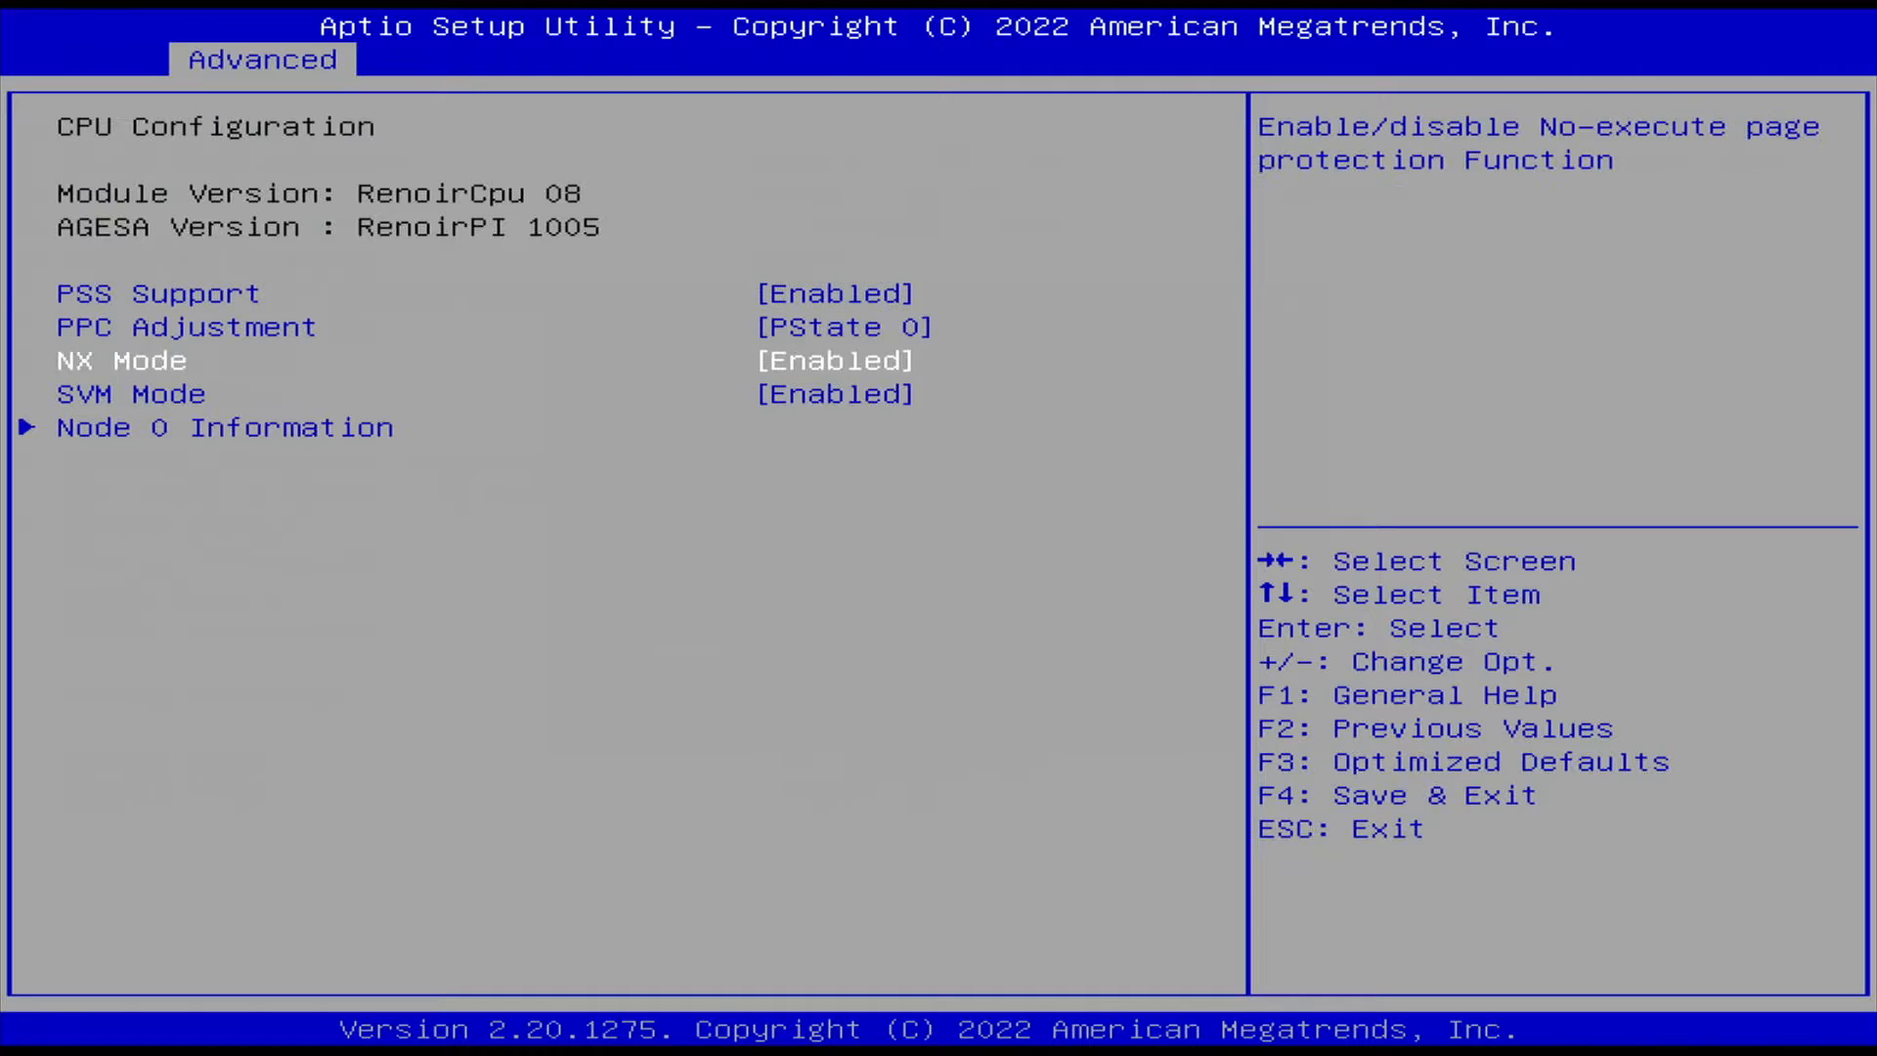
key("Down")
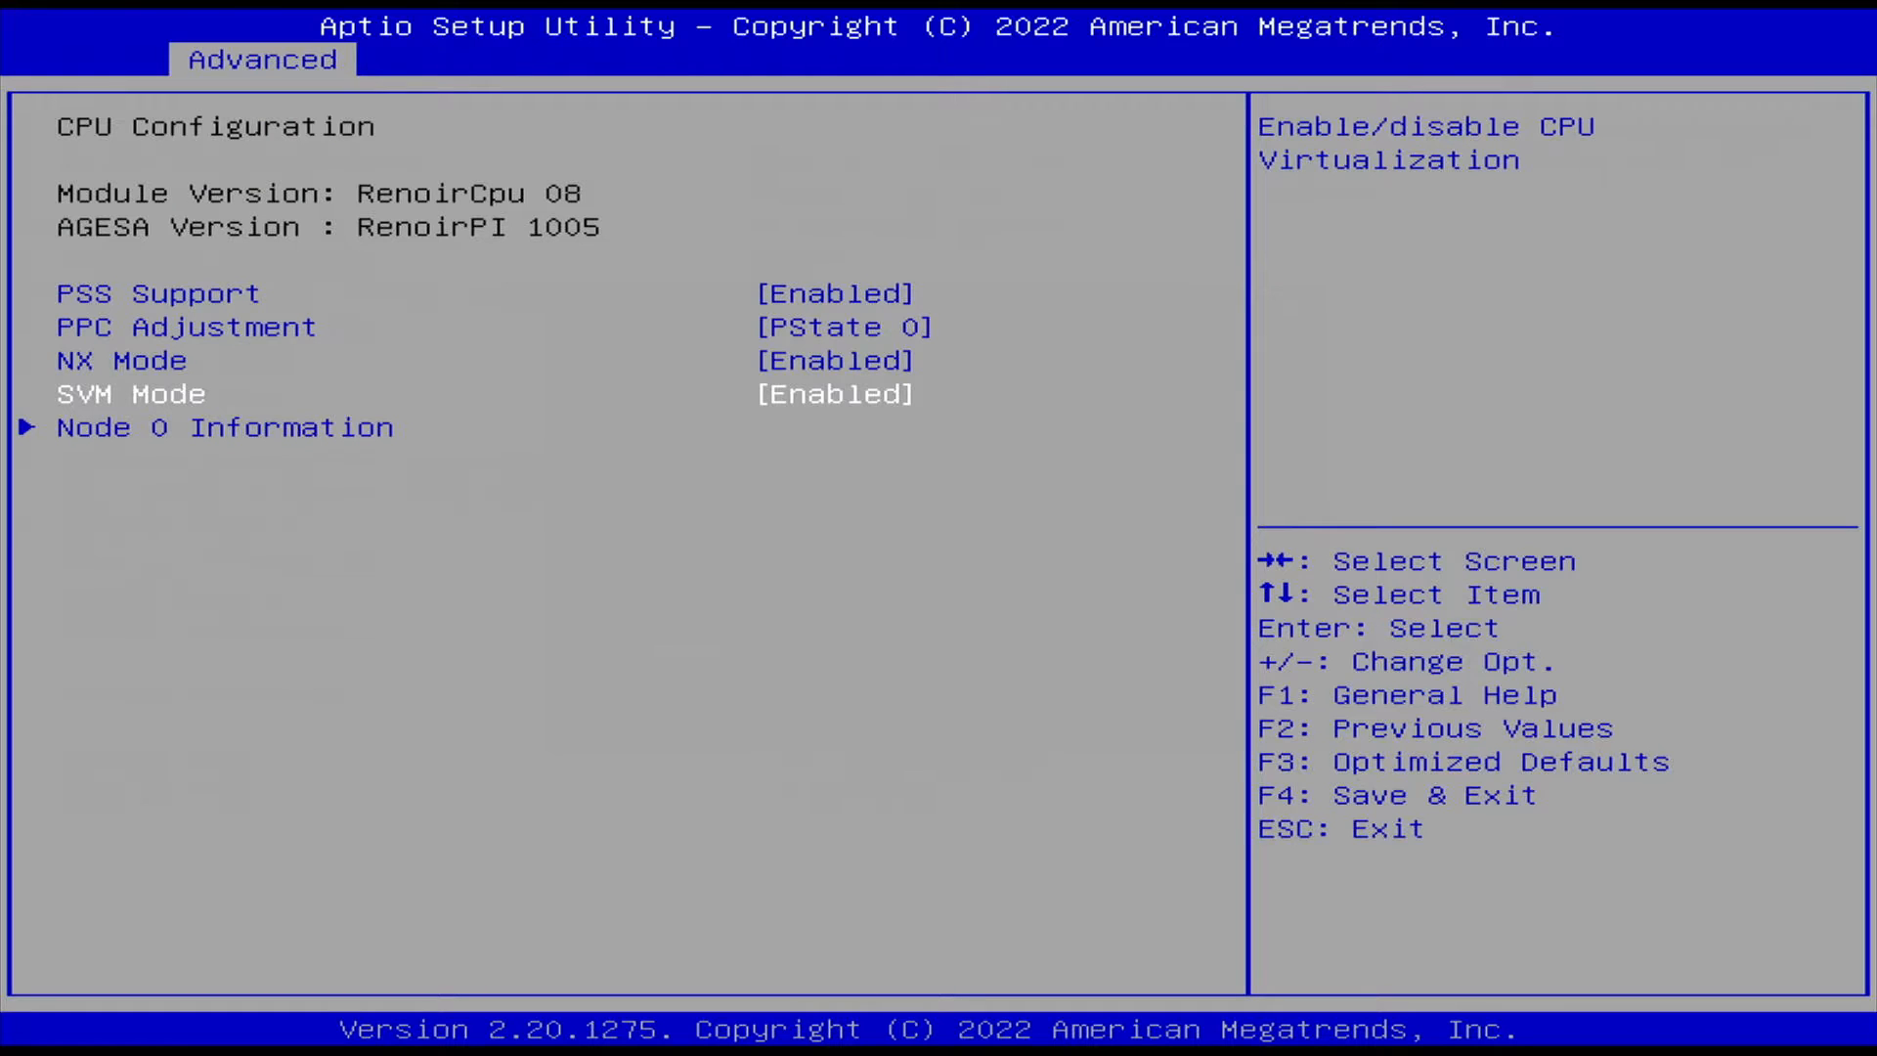
Review Boot Option #1 and Boot Option #2 in the BIOS fixed boot order priorities.
key("Escape")
key("Right")
key("Right")
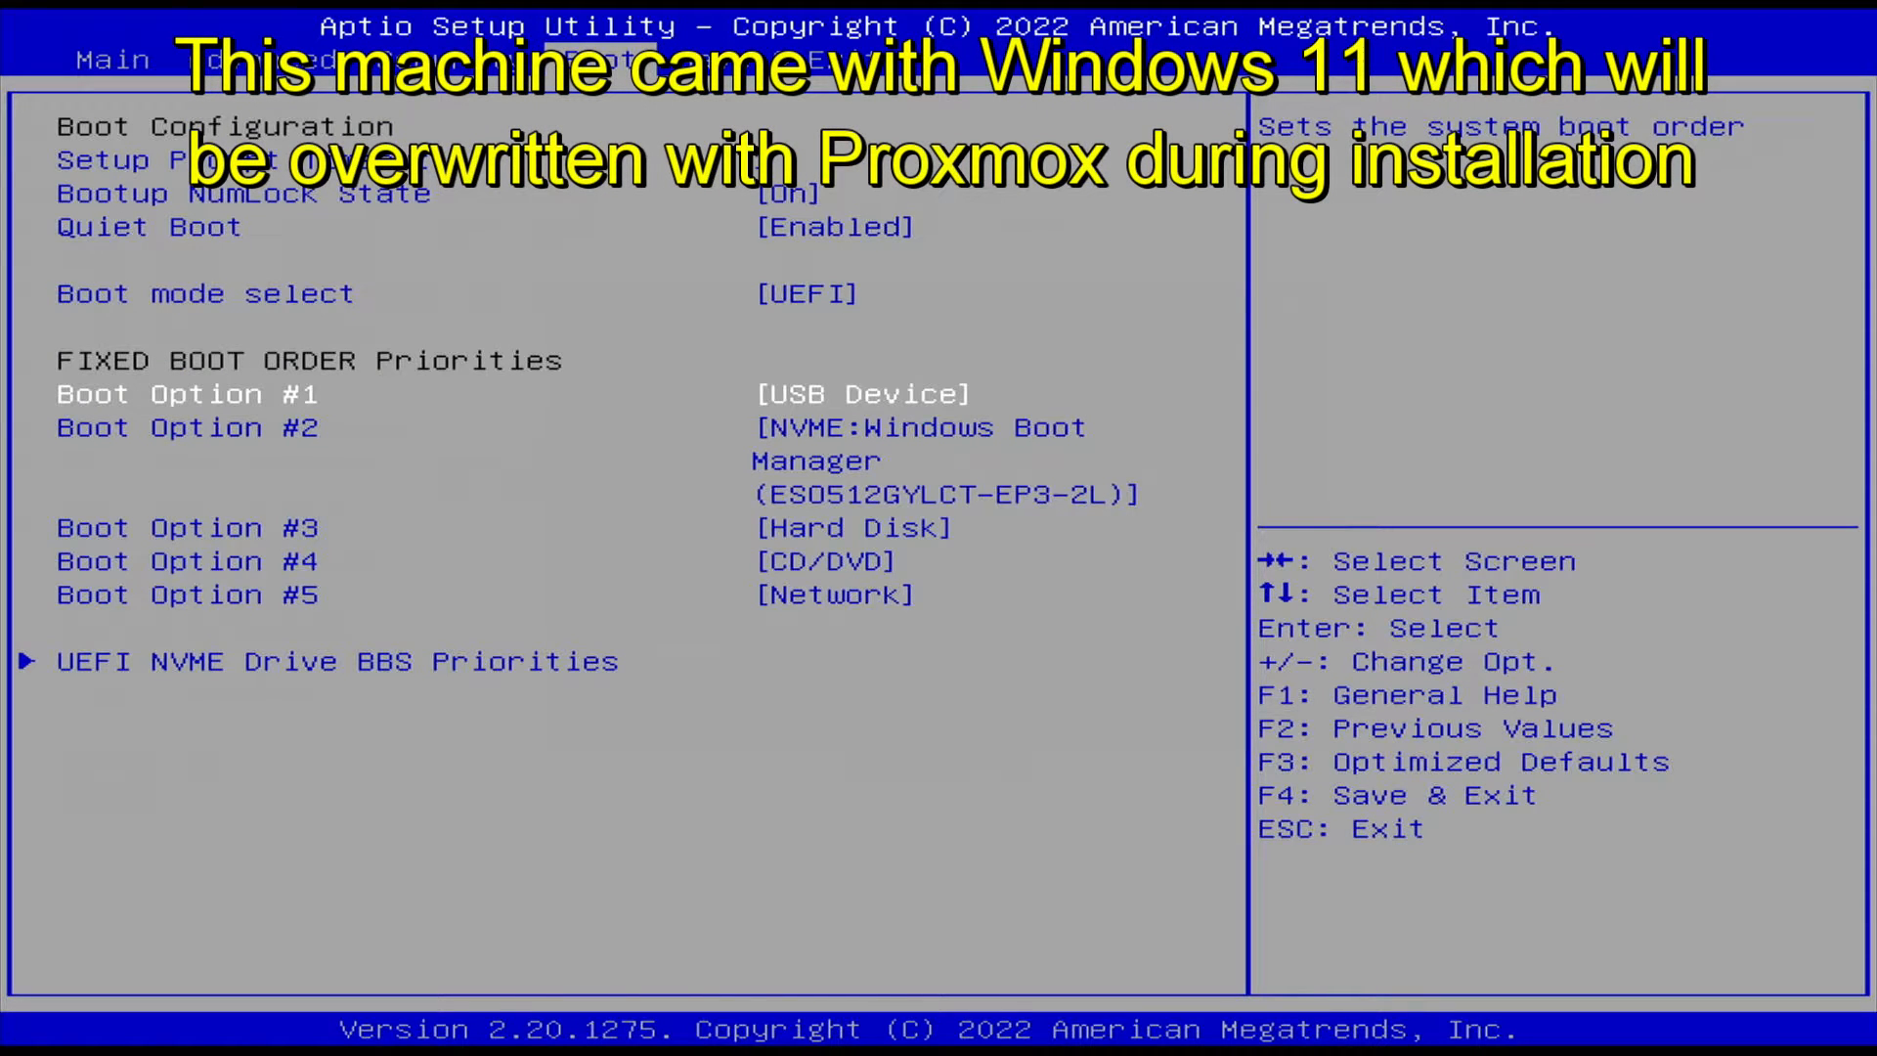
key("Down")
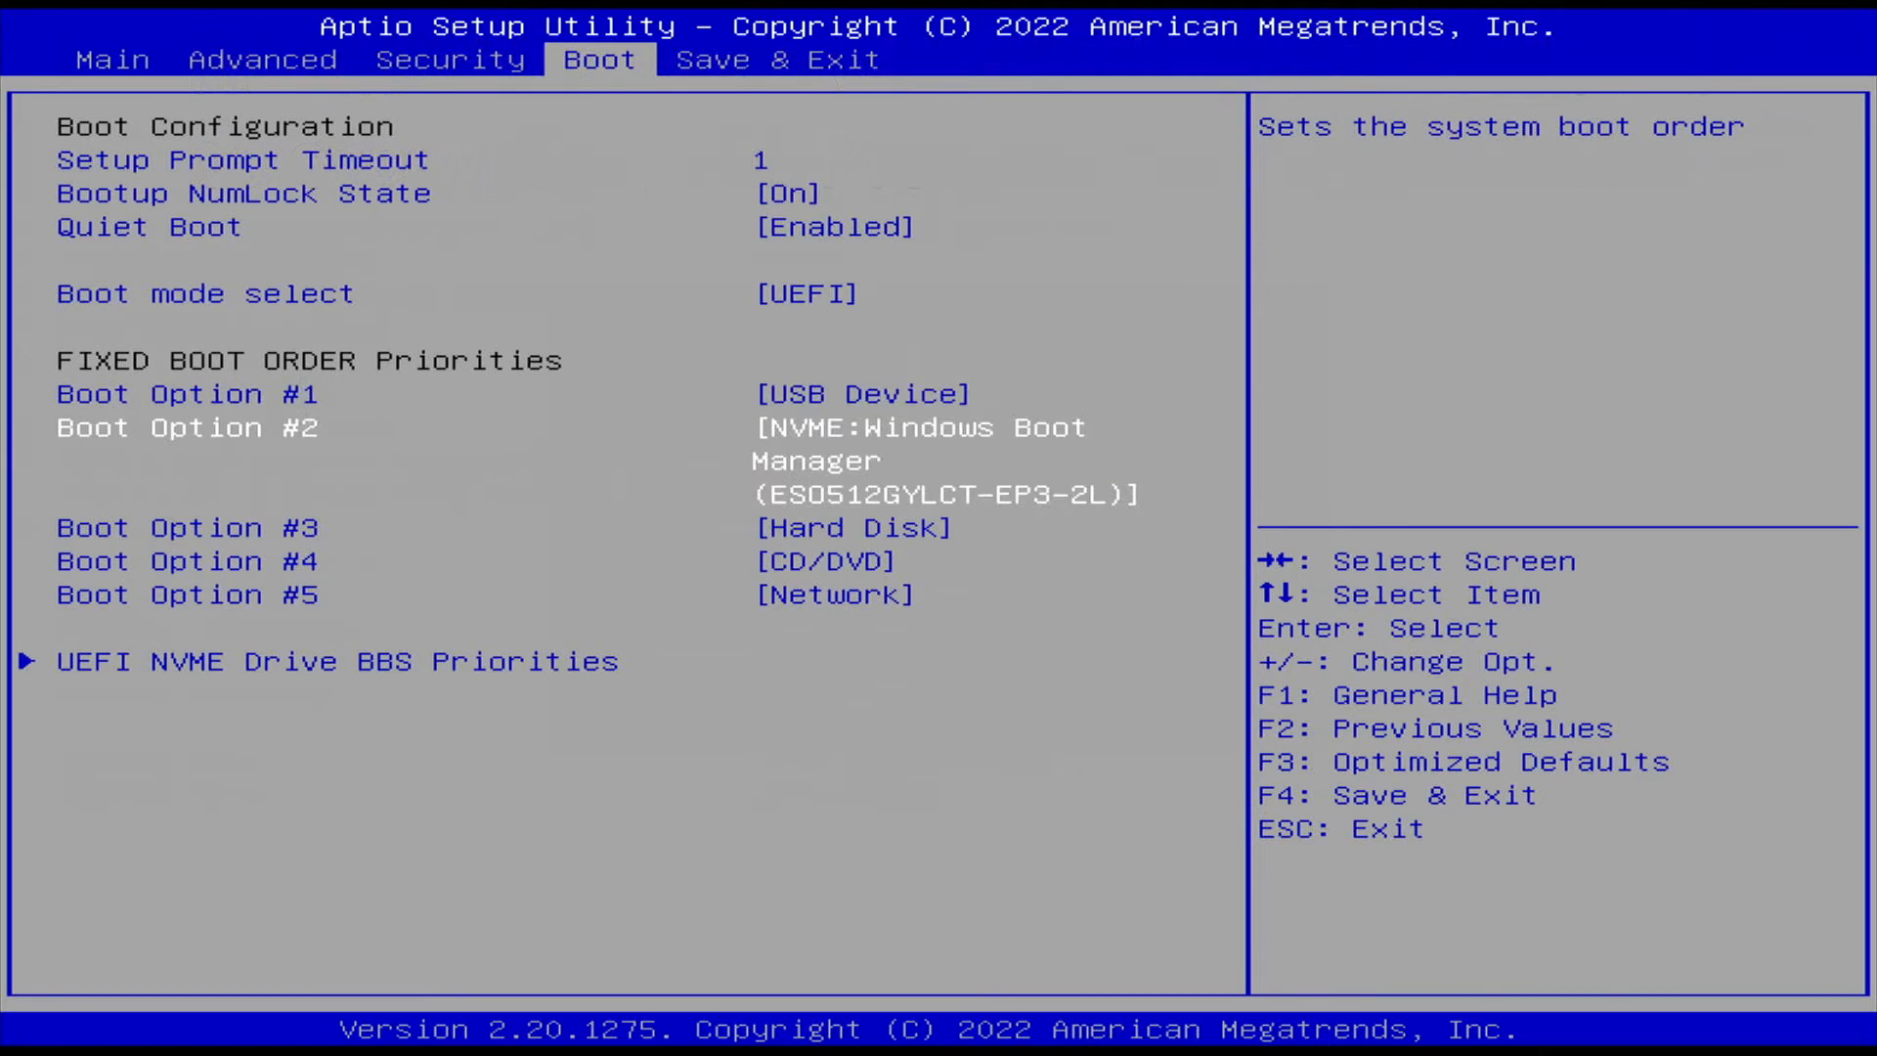
key("Up")
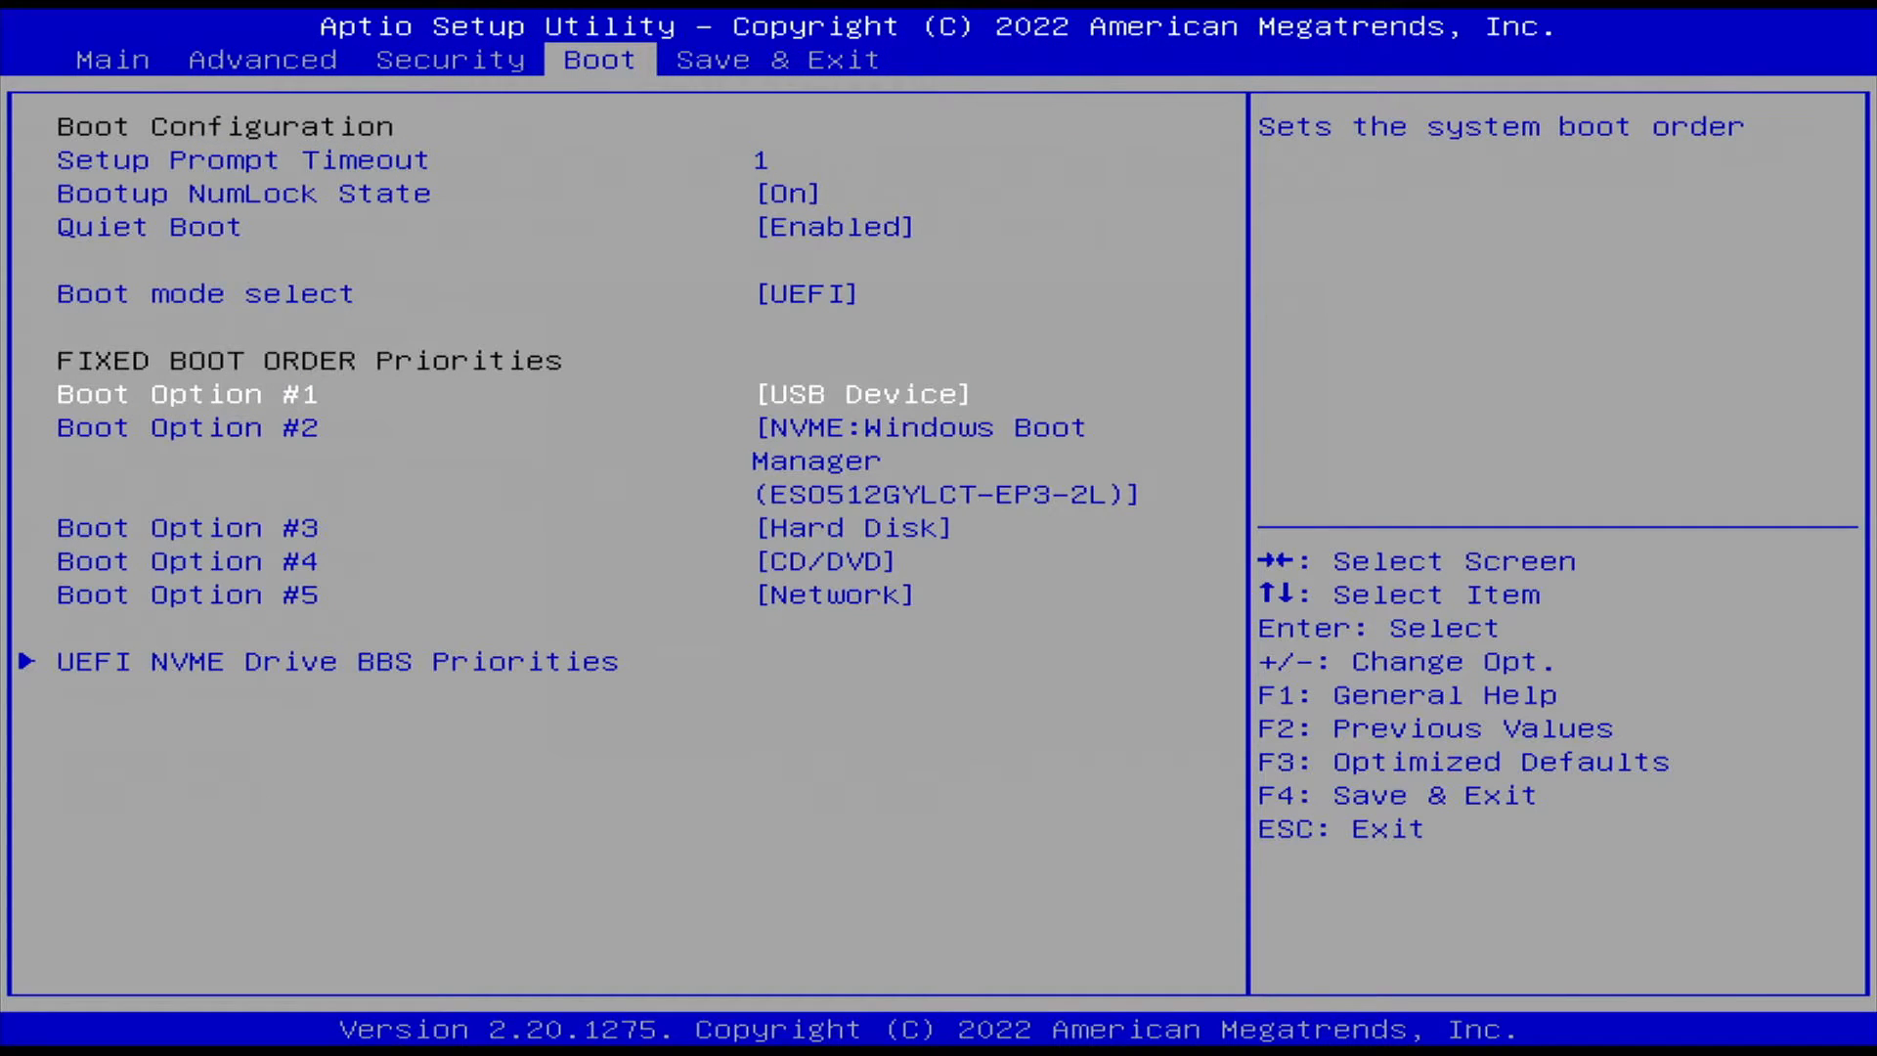
key("Down")
key("Up")
key("Right")
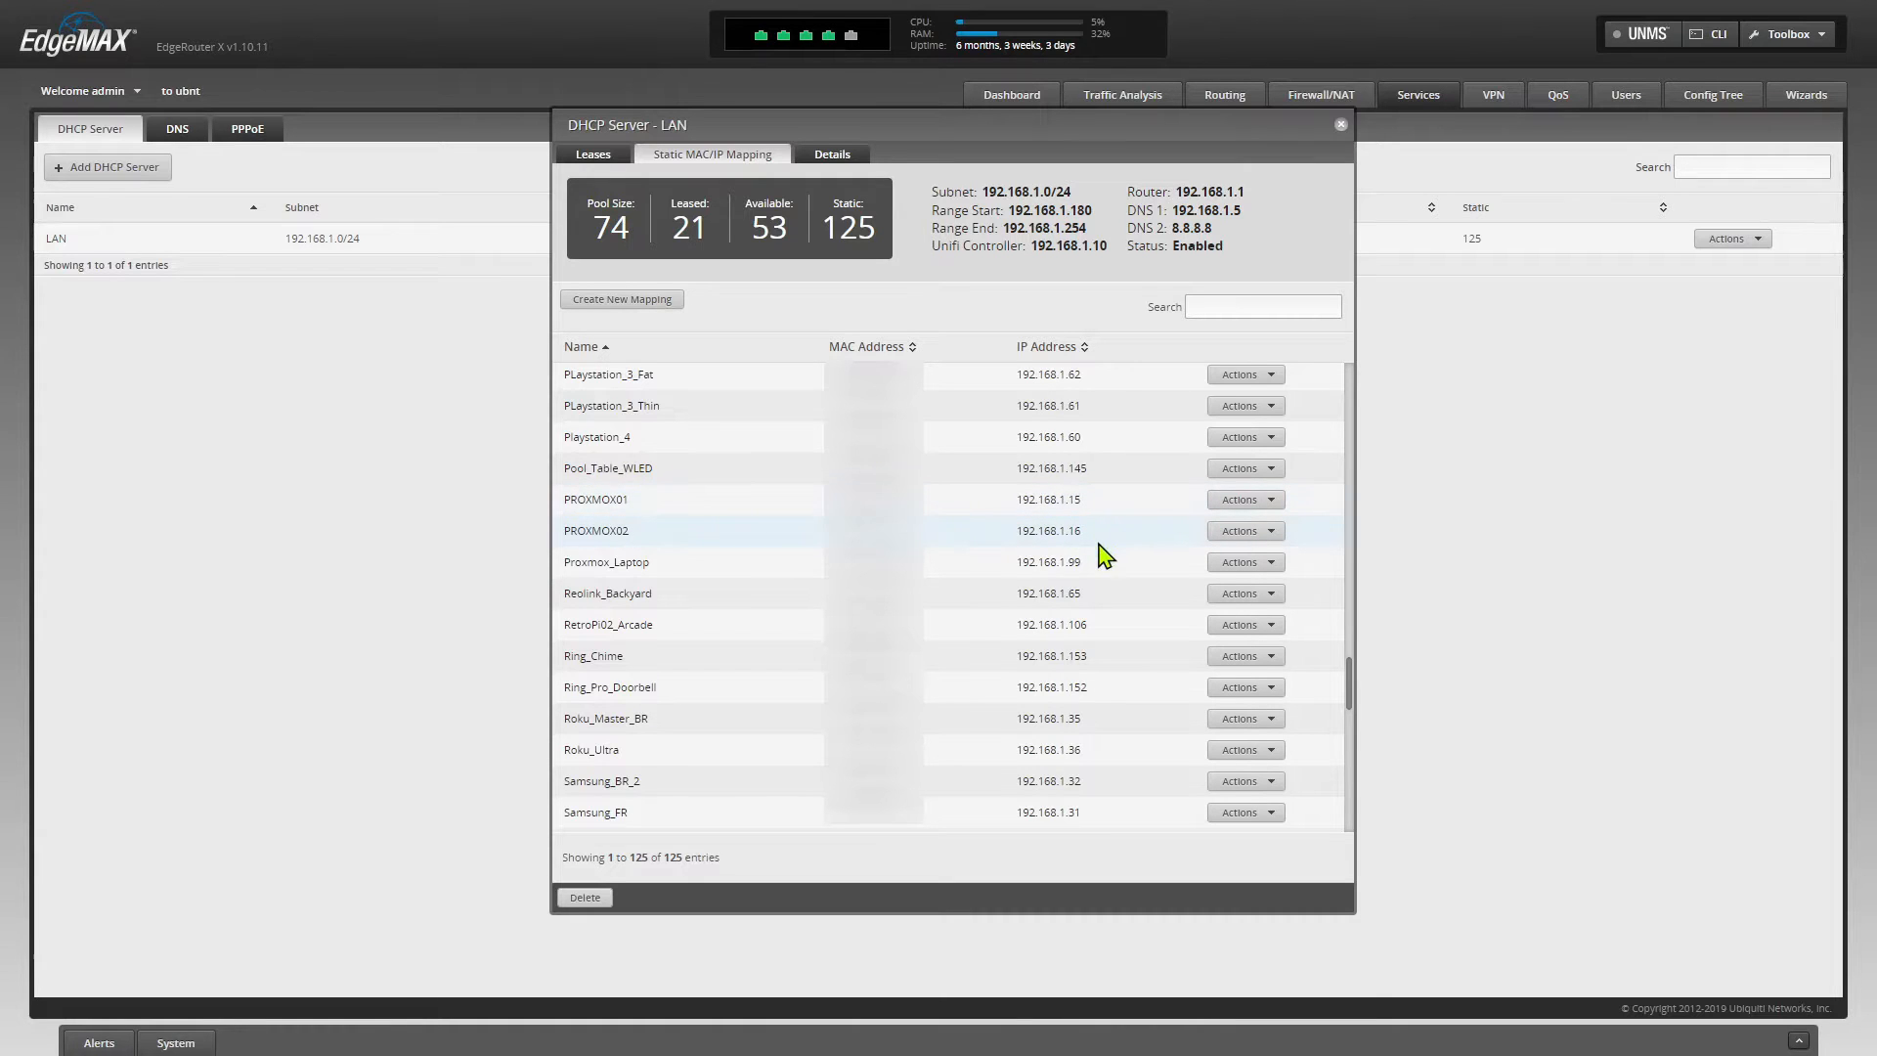
In the EdgeRouter's LAN DHCP leases, map the Proxmox03 lease to static IP 192.168.1.17 under the name PROXMOX03 and save it.
left_click(599, 155)
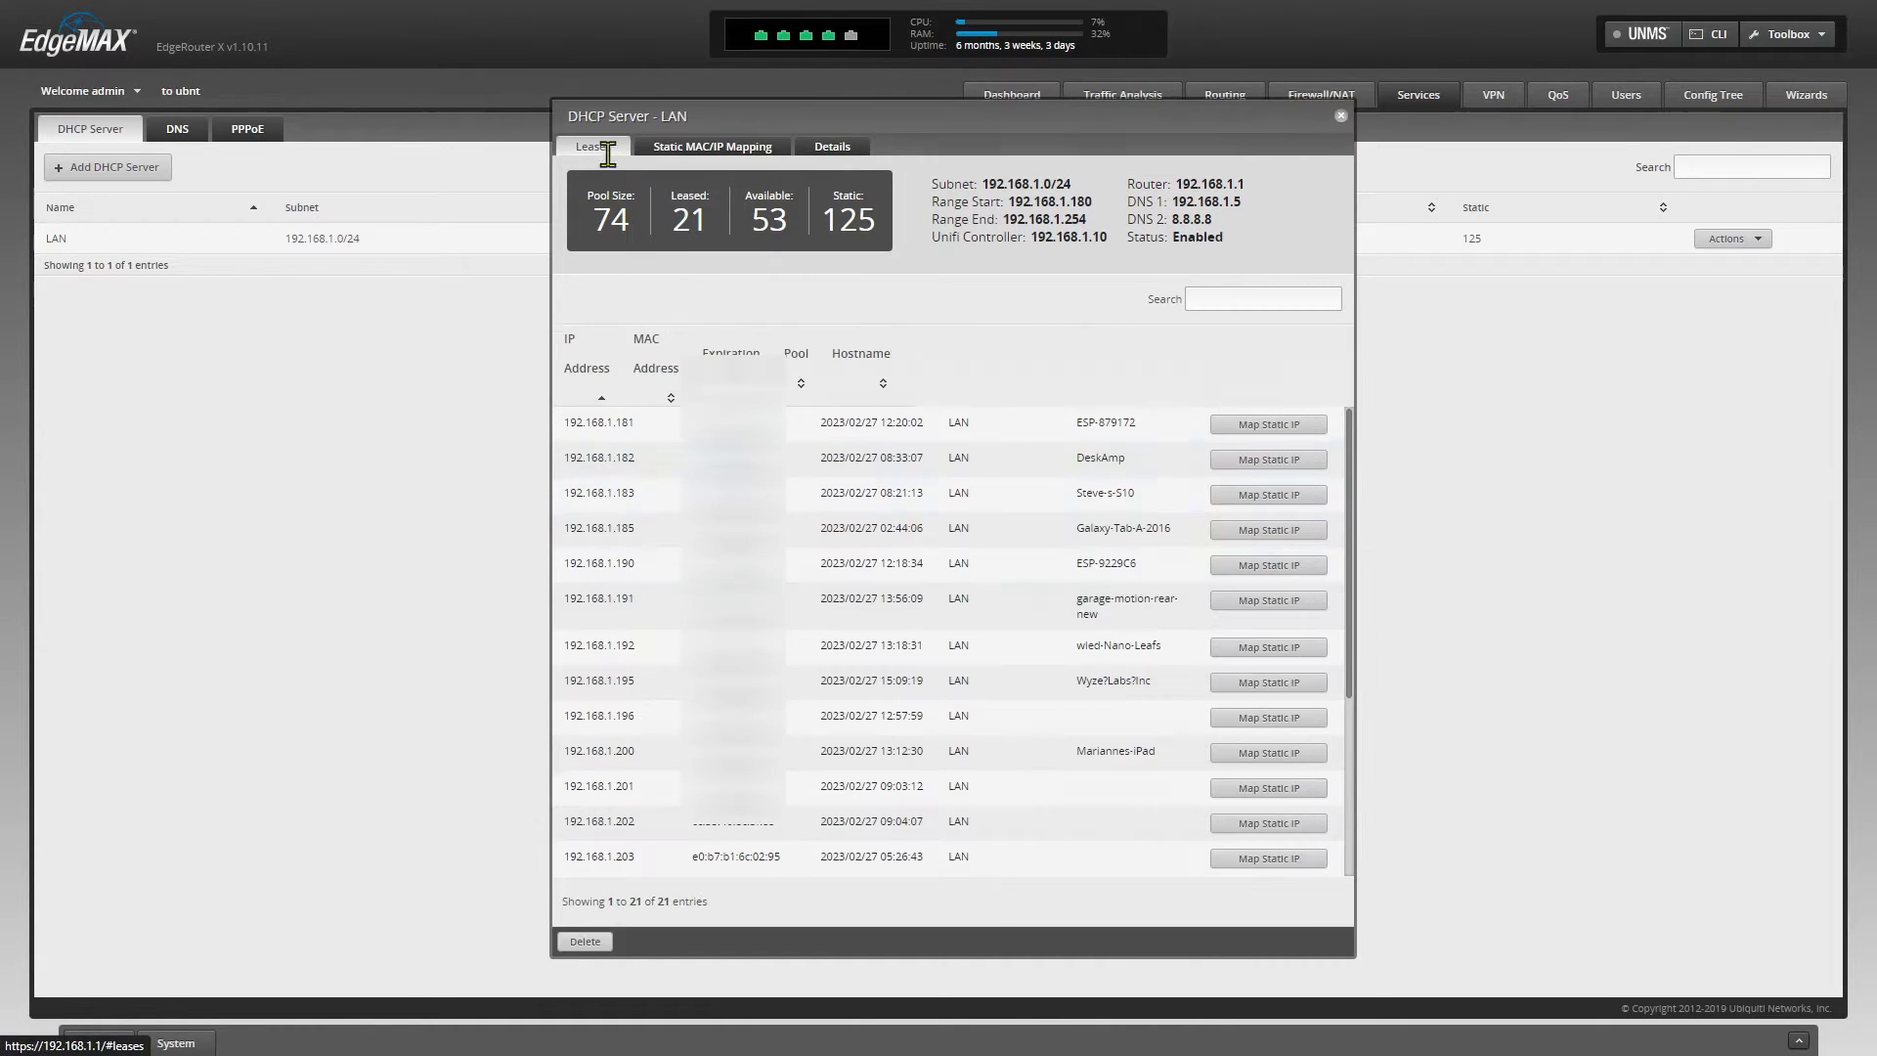
scroll(1110, 649, "down", 5)
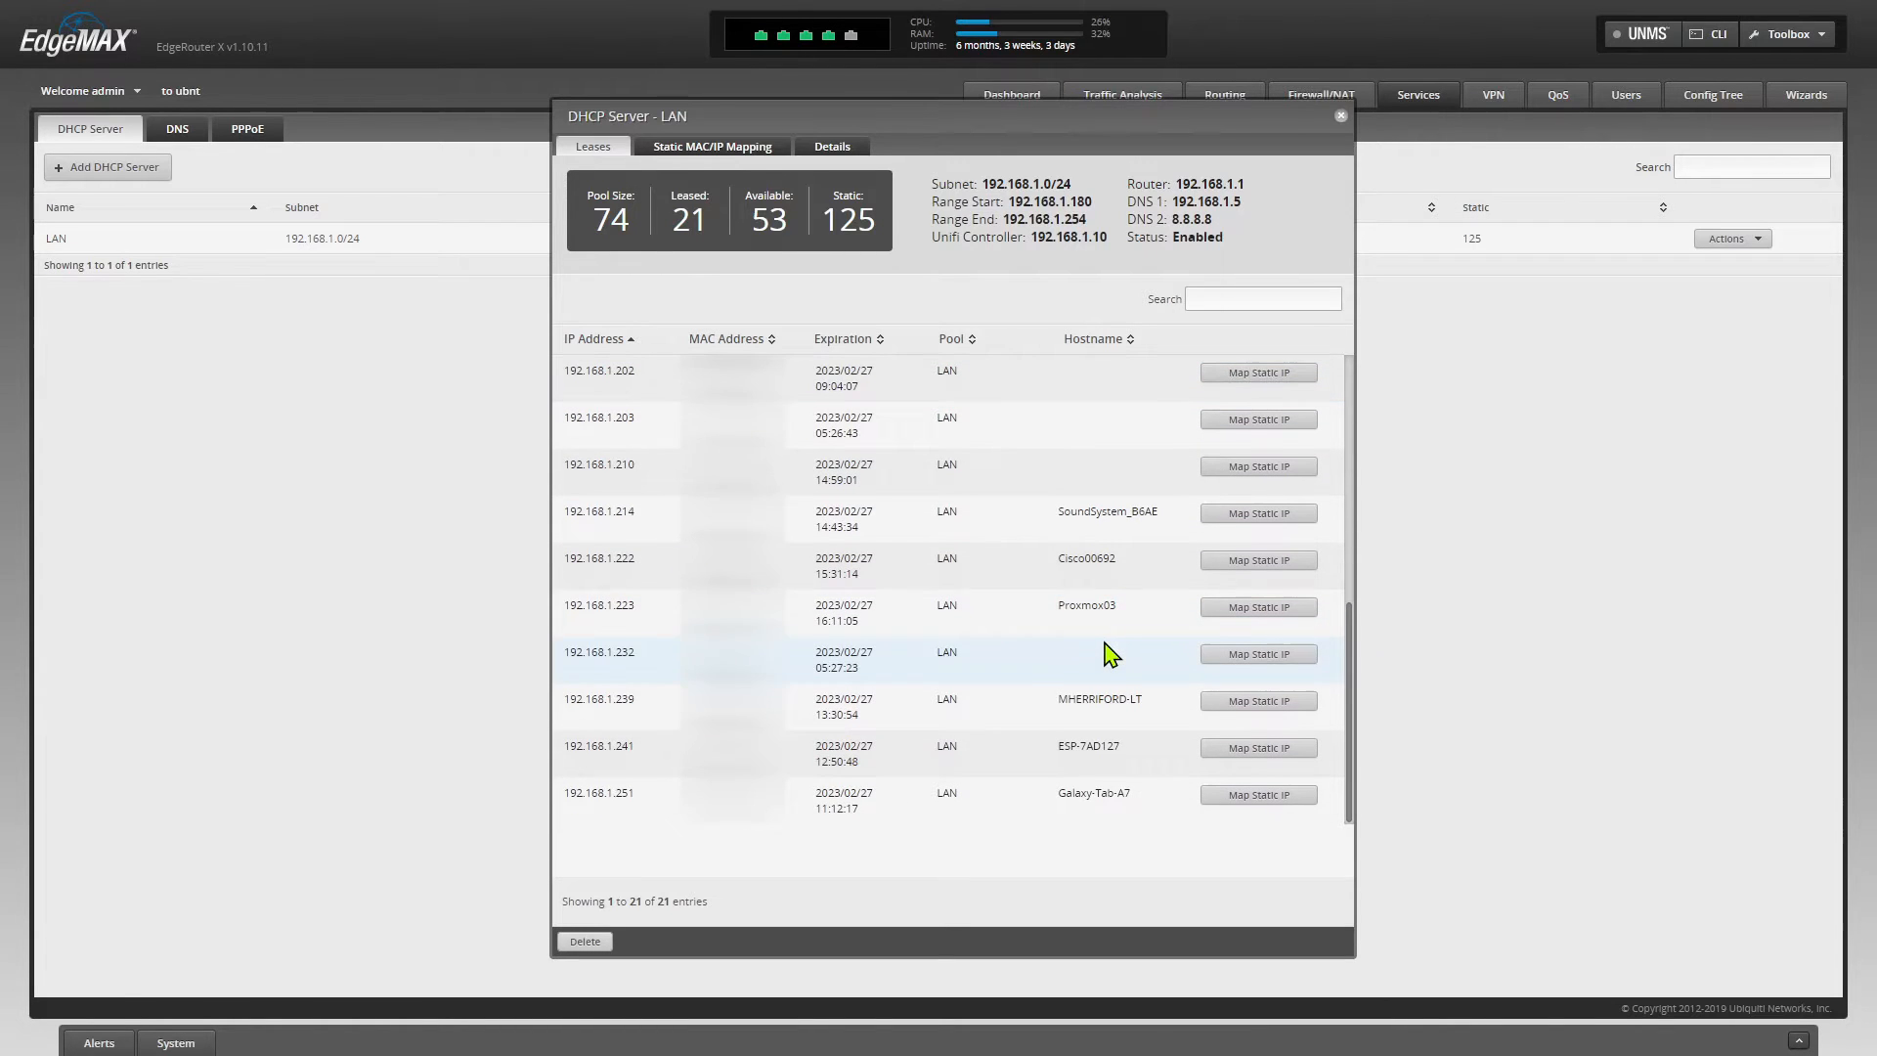
left_click(1230, 608)
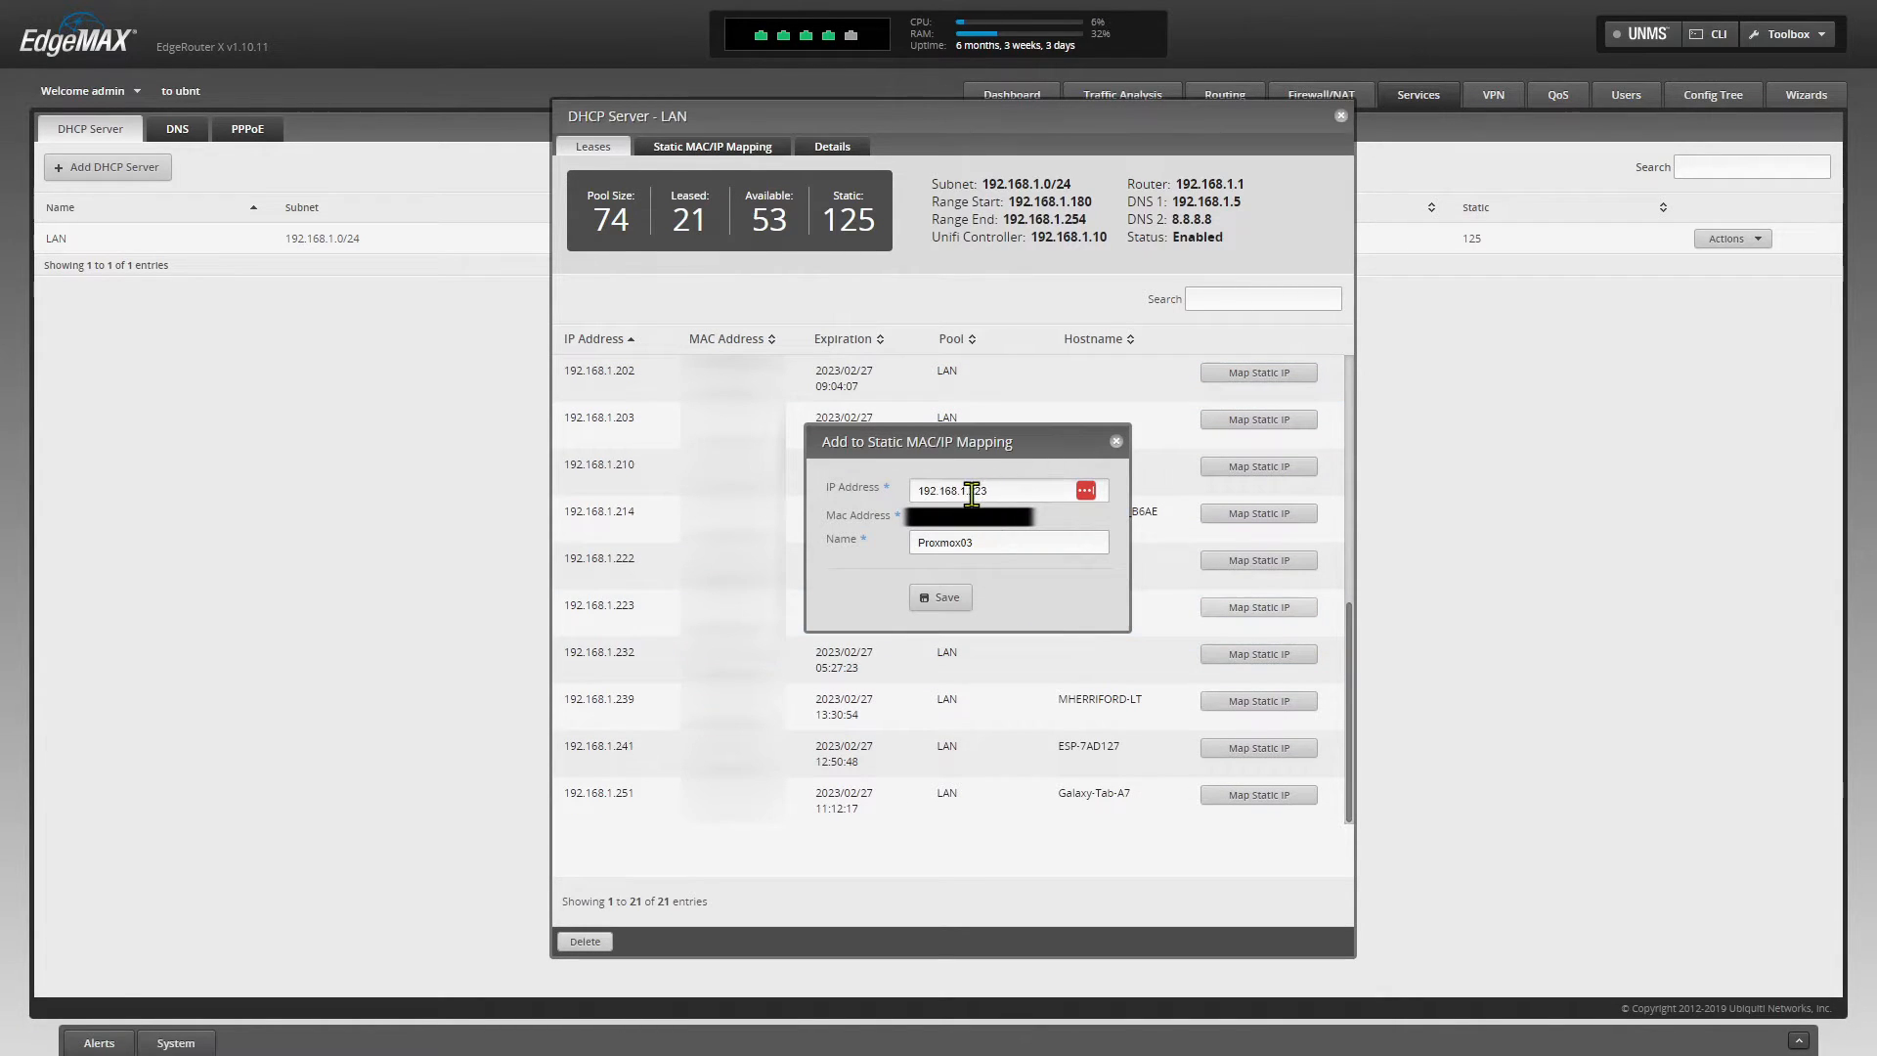
left_click_drag(969, 492, 997, 492)
type("17")
key("Tab")
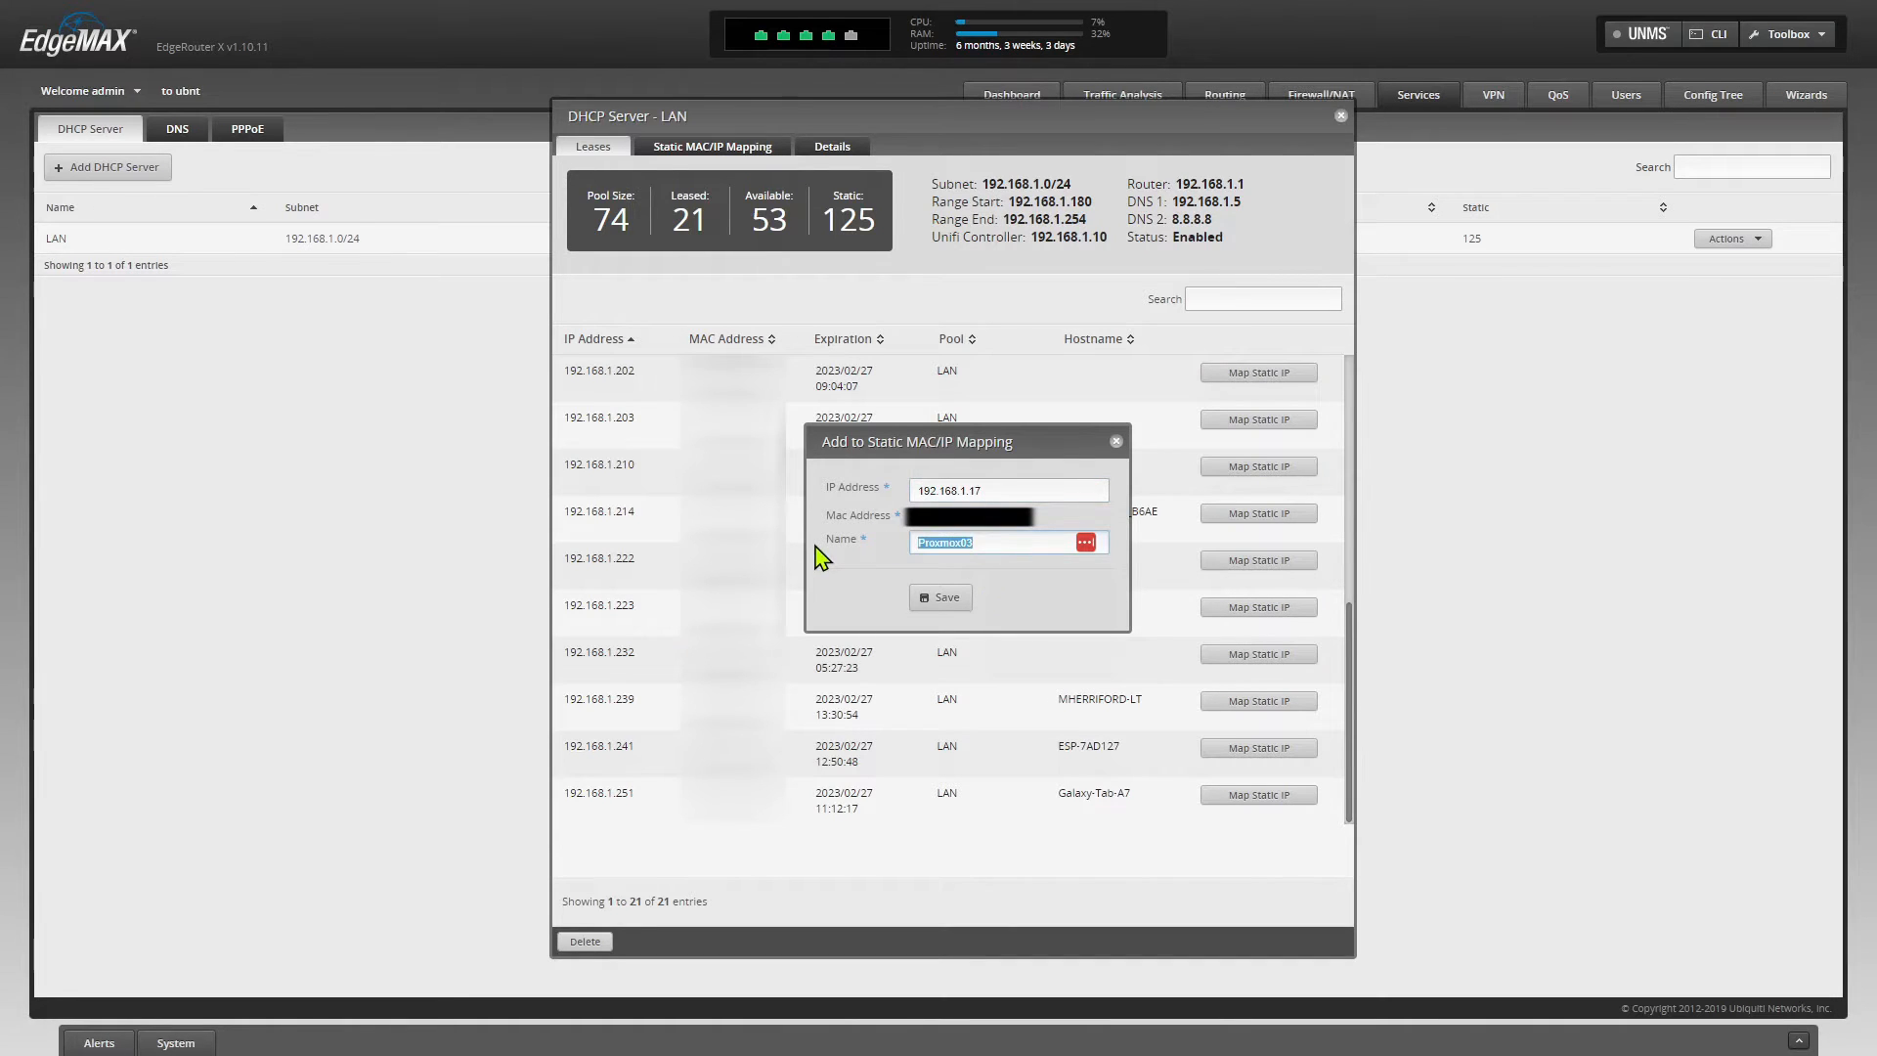
type("PROXMO")
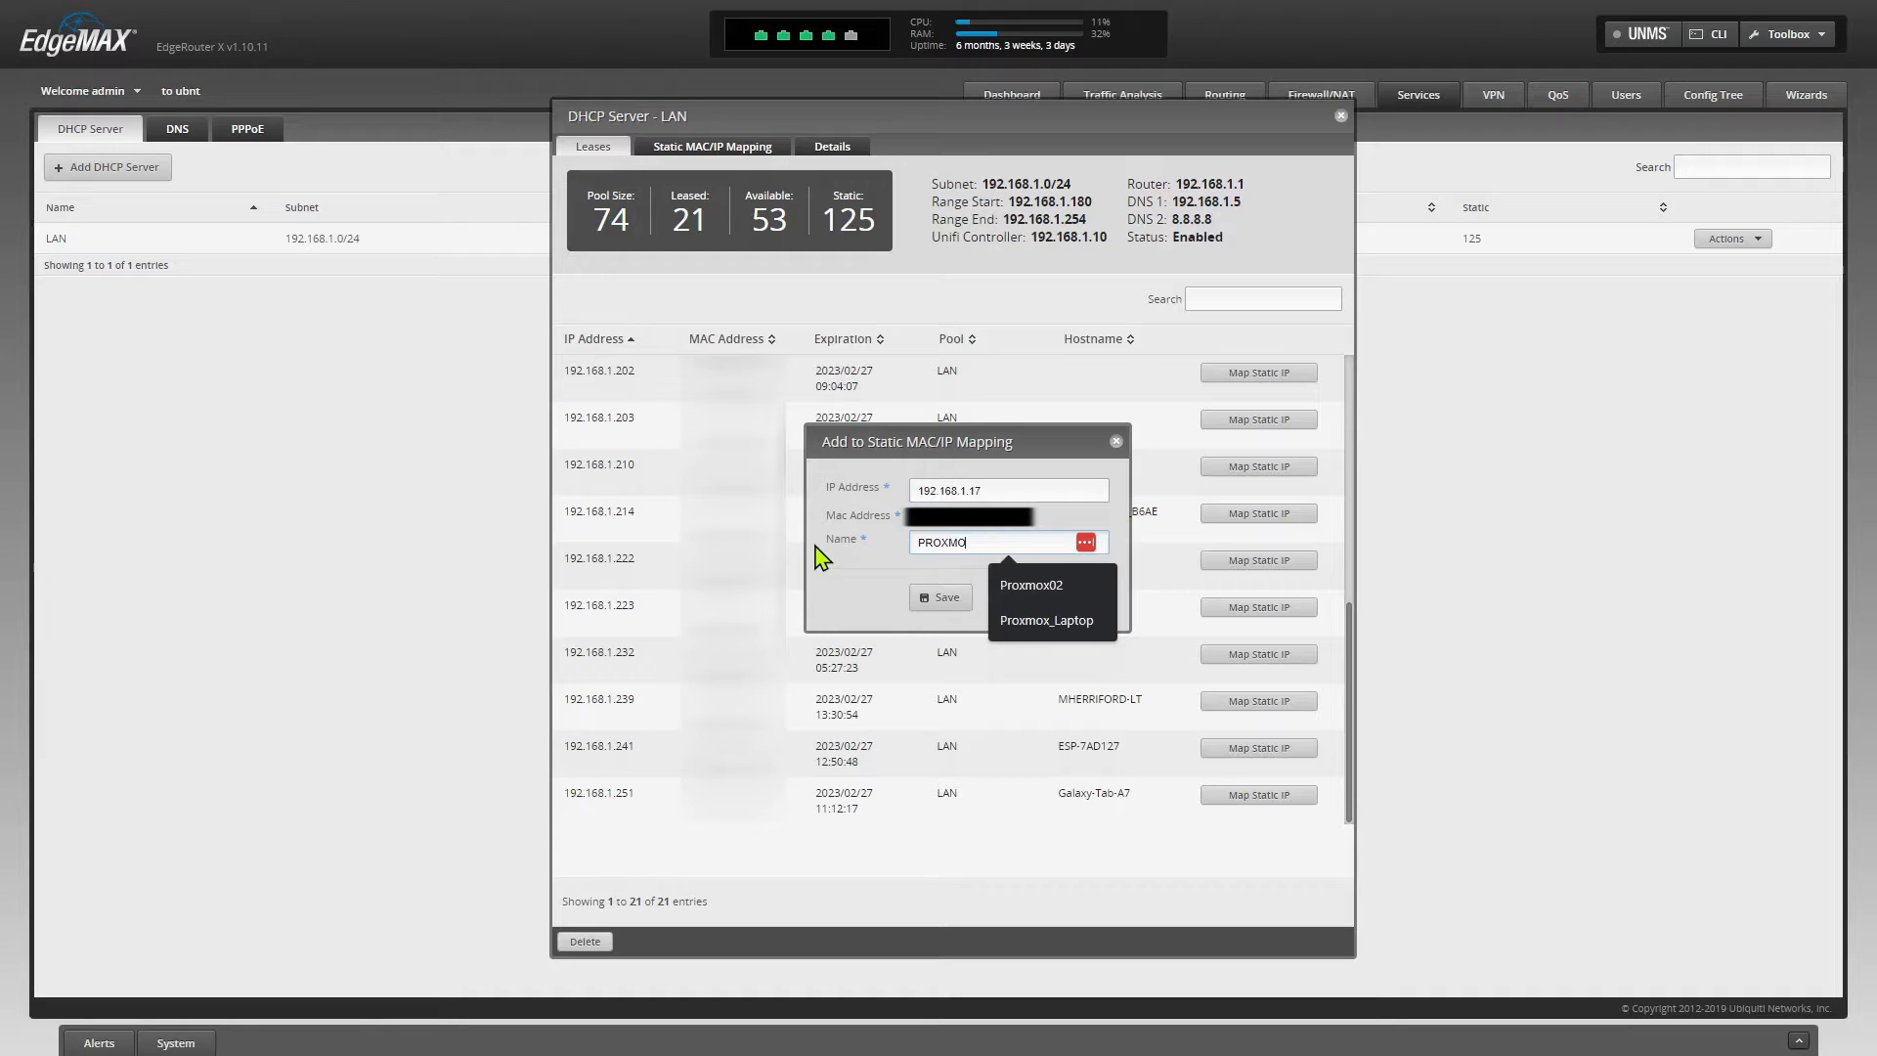
type("X03")
left_click(933, 598)
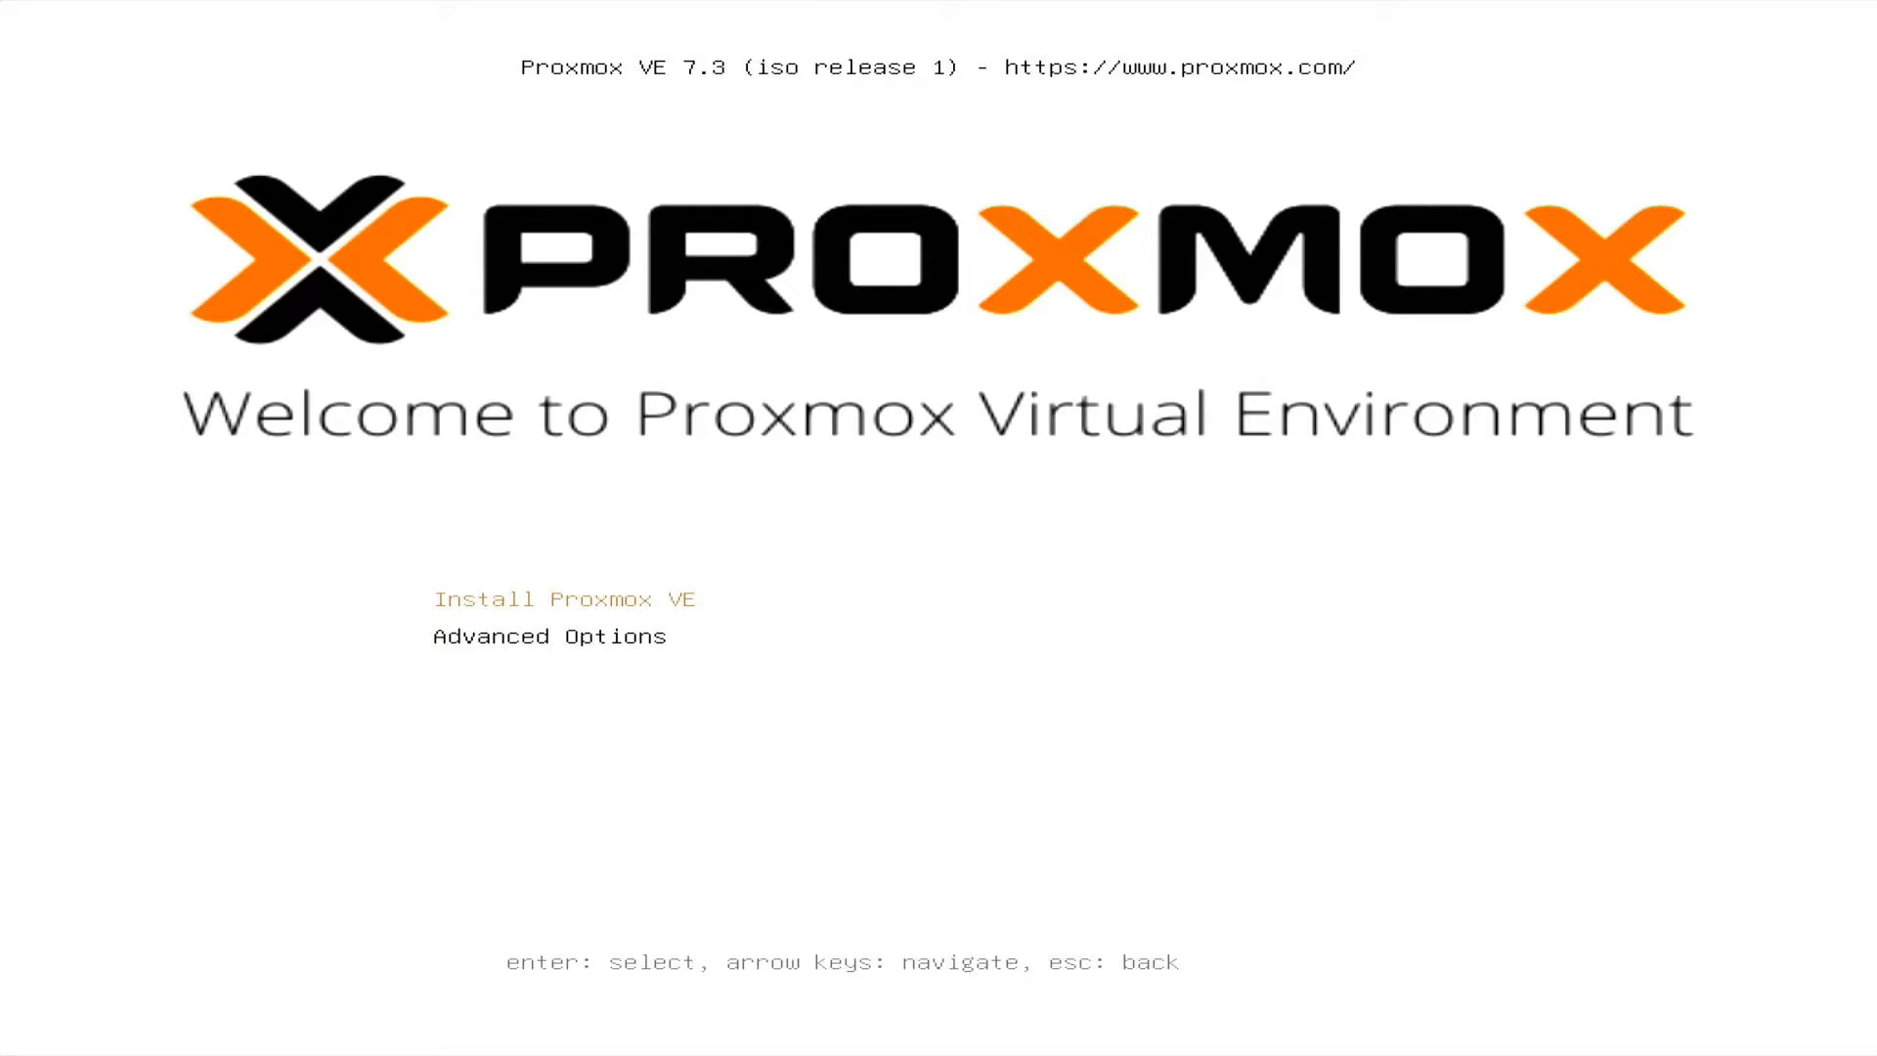
Start the Install Proxmox VE option from the USB boot screen.
key("Down")
key("Up")
key("Down")
key("Up")
key("Down")
key("Up")
key("Return")
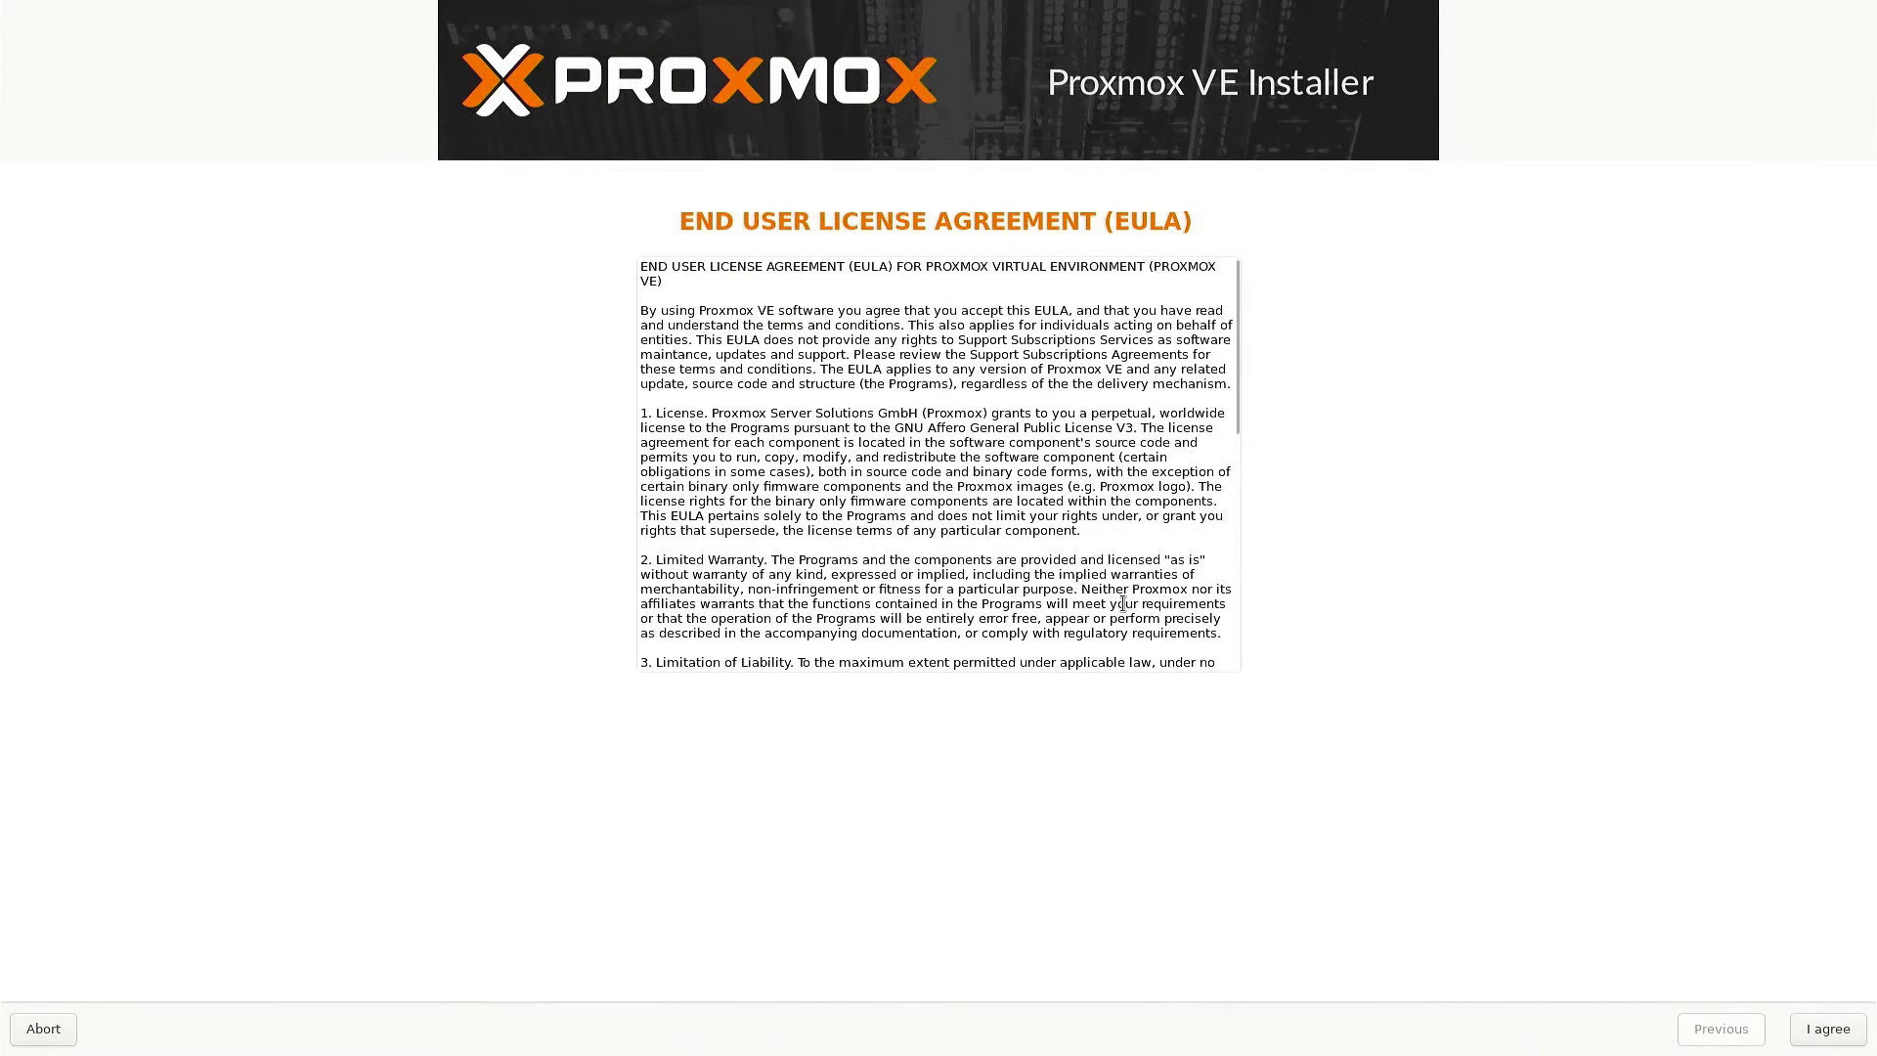
Read the Proxmox end user license agreement through to its end and accept it.
scroll(1027, 445, "down", 3)
scroll(1024, 457, "down", 7)
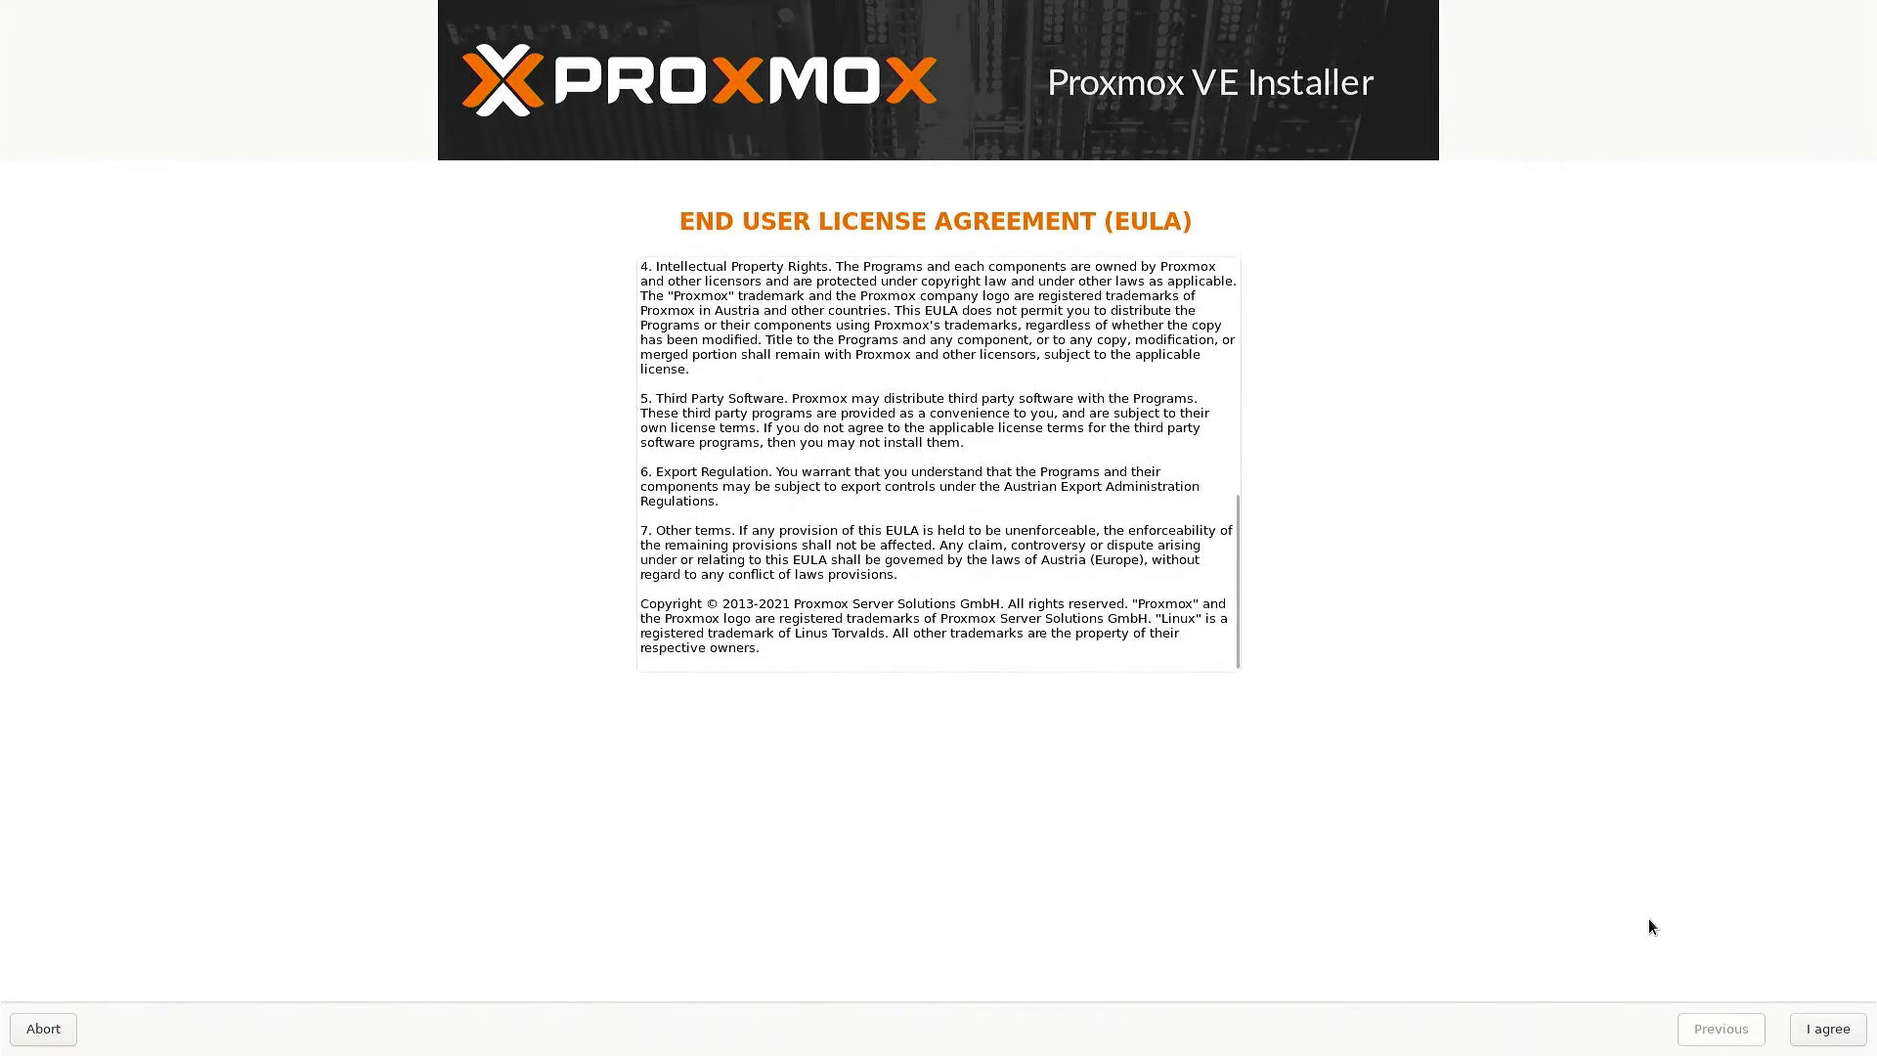
left_click(1820, 1024)
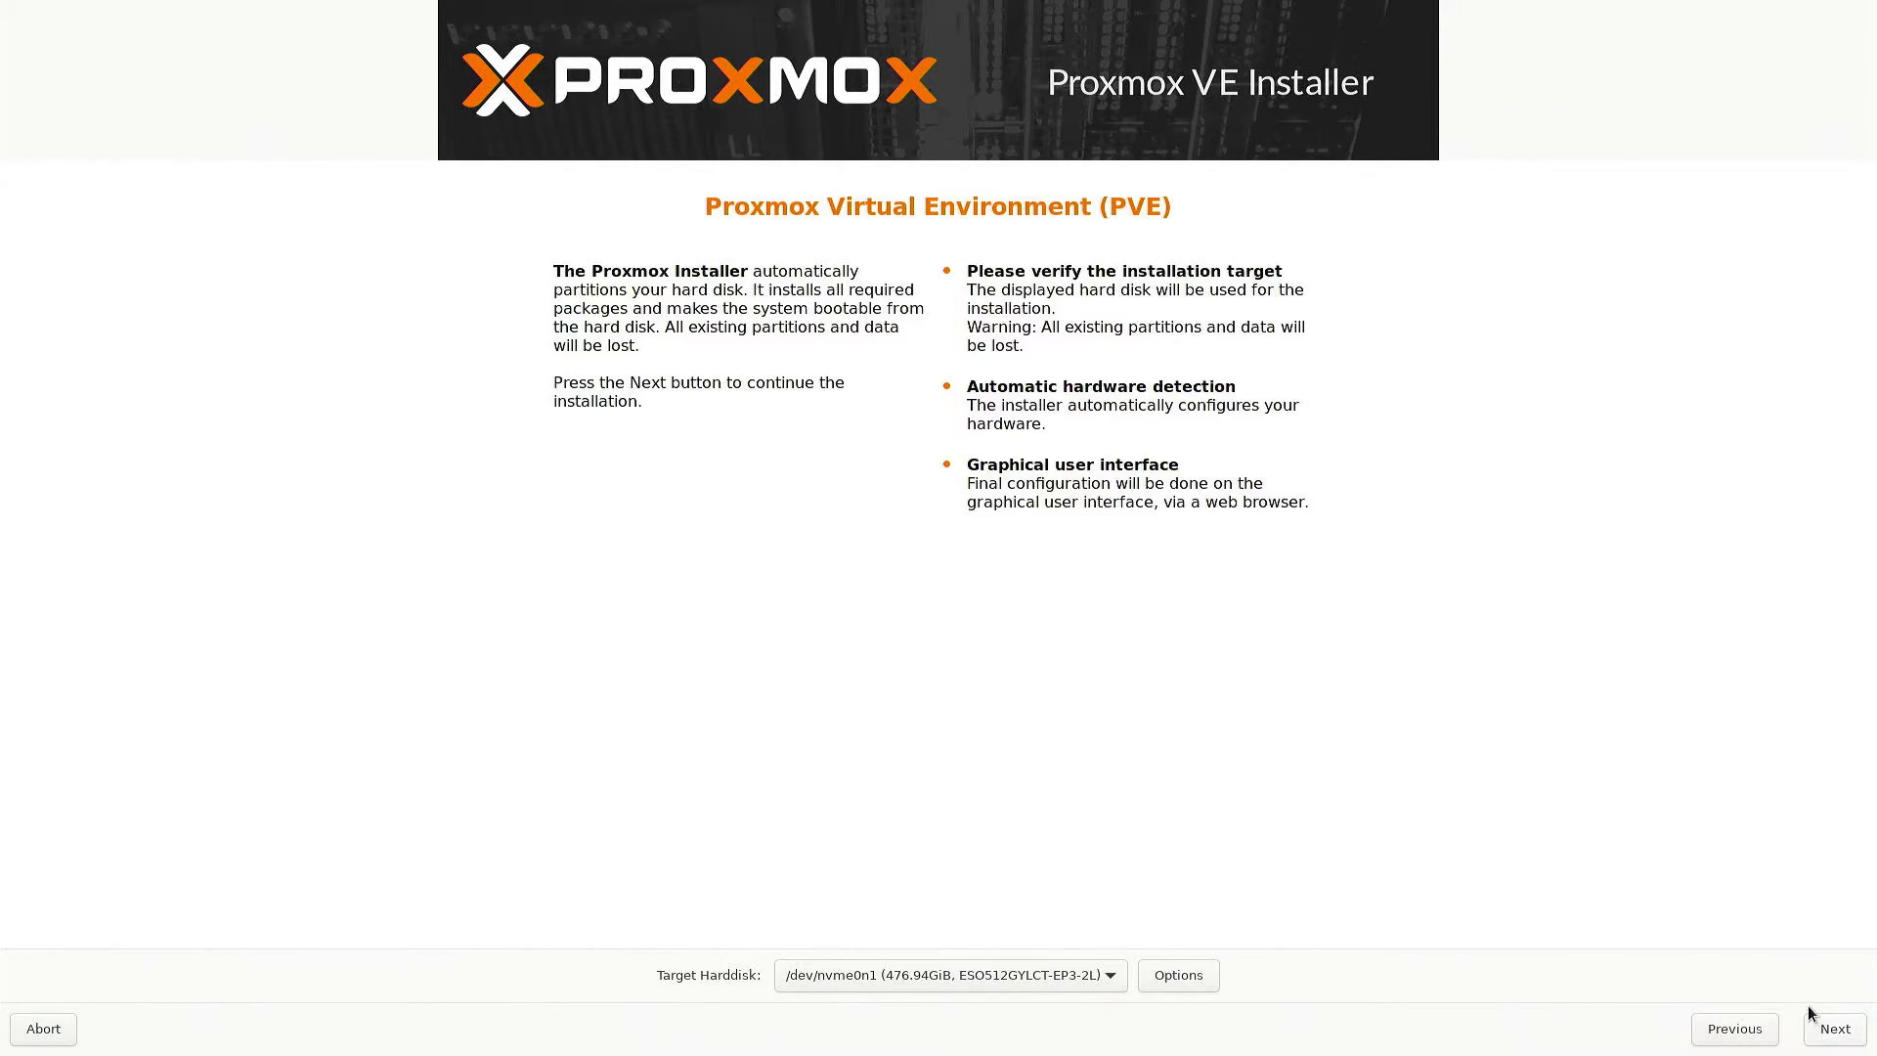
Target /dev/sdb (119.24GiB, minisforum) with the zfs (RAID0) filesystem, review its advanced options, and continue the installation.
left_click(1111, 975)
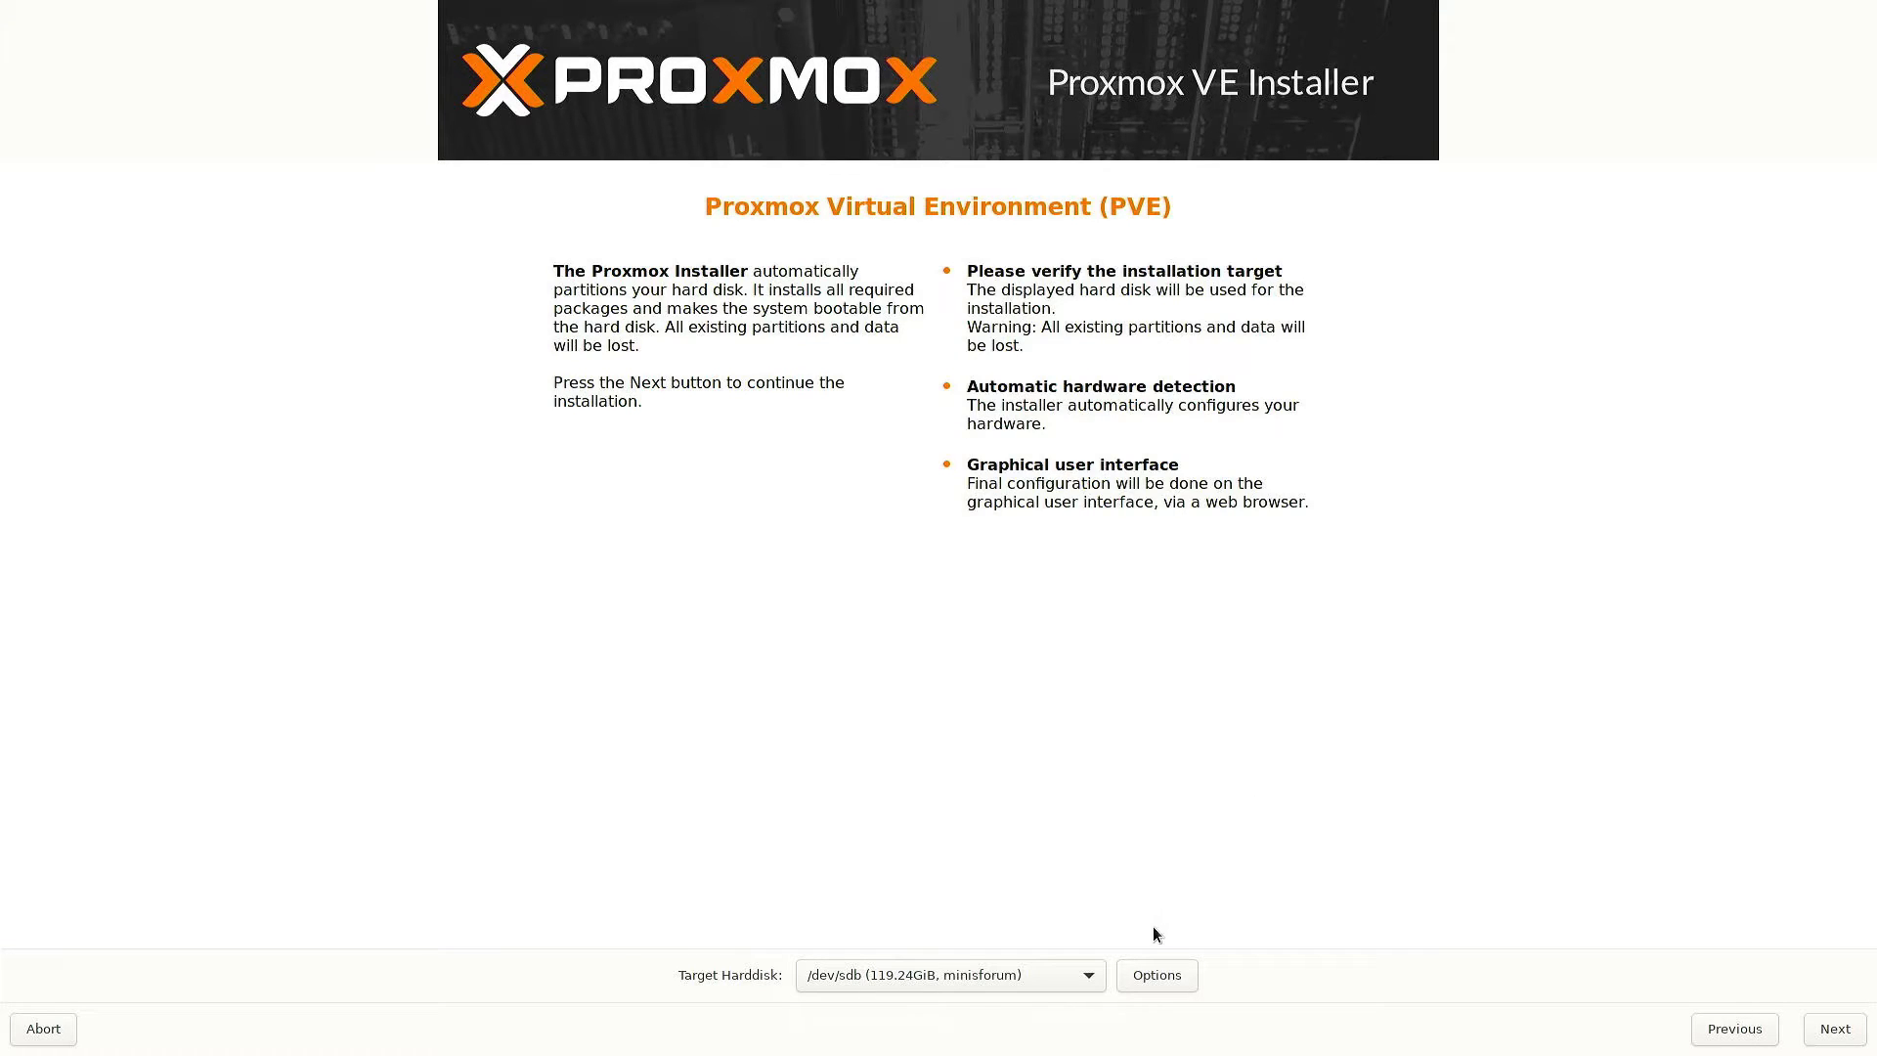
left_click(1165, 977)
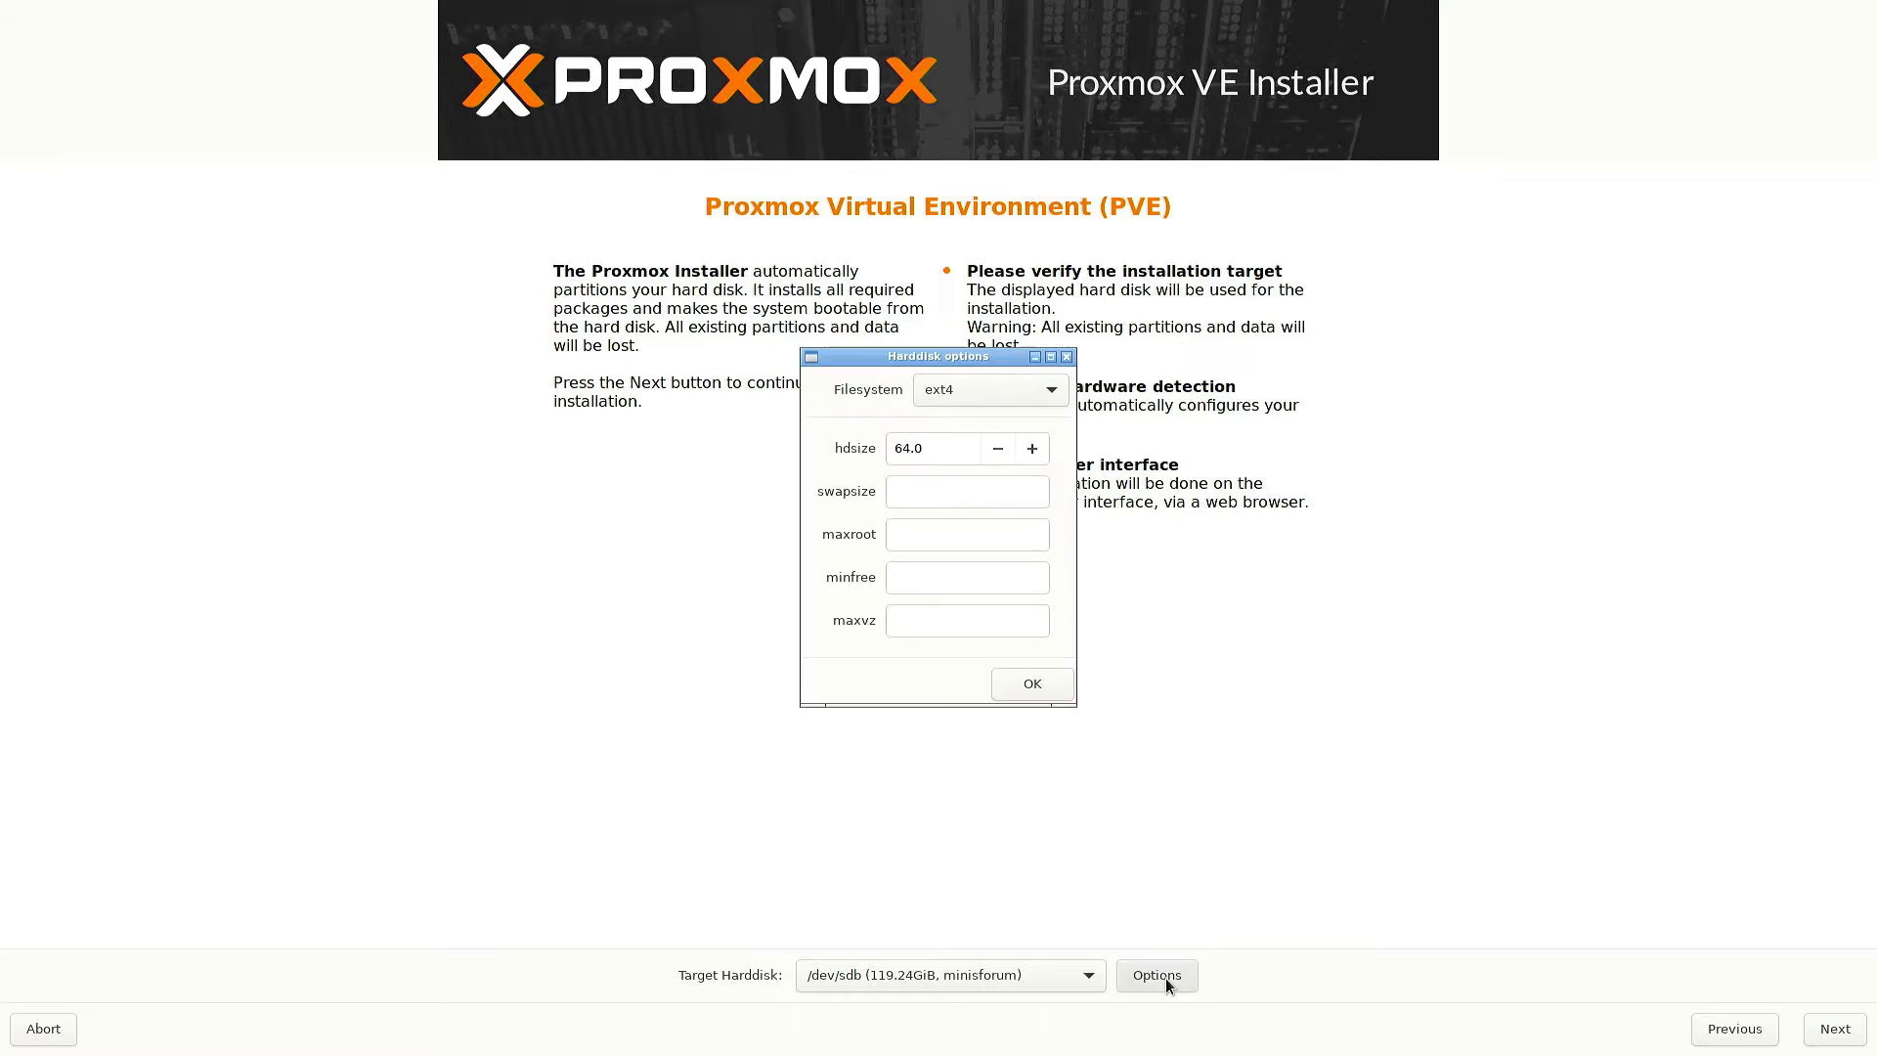
left_click(960, 393)
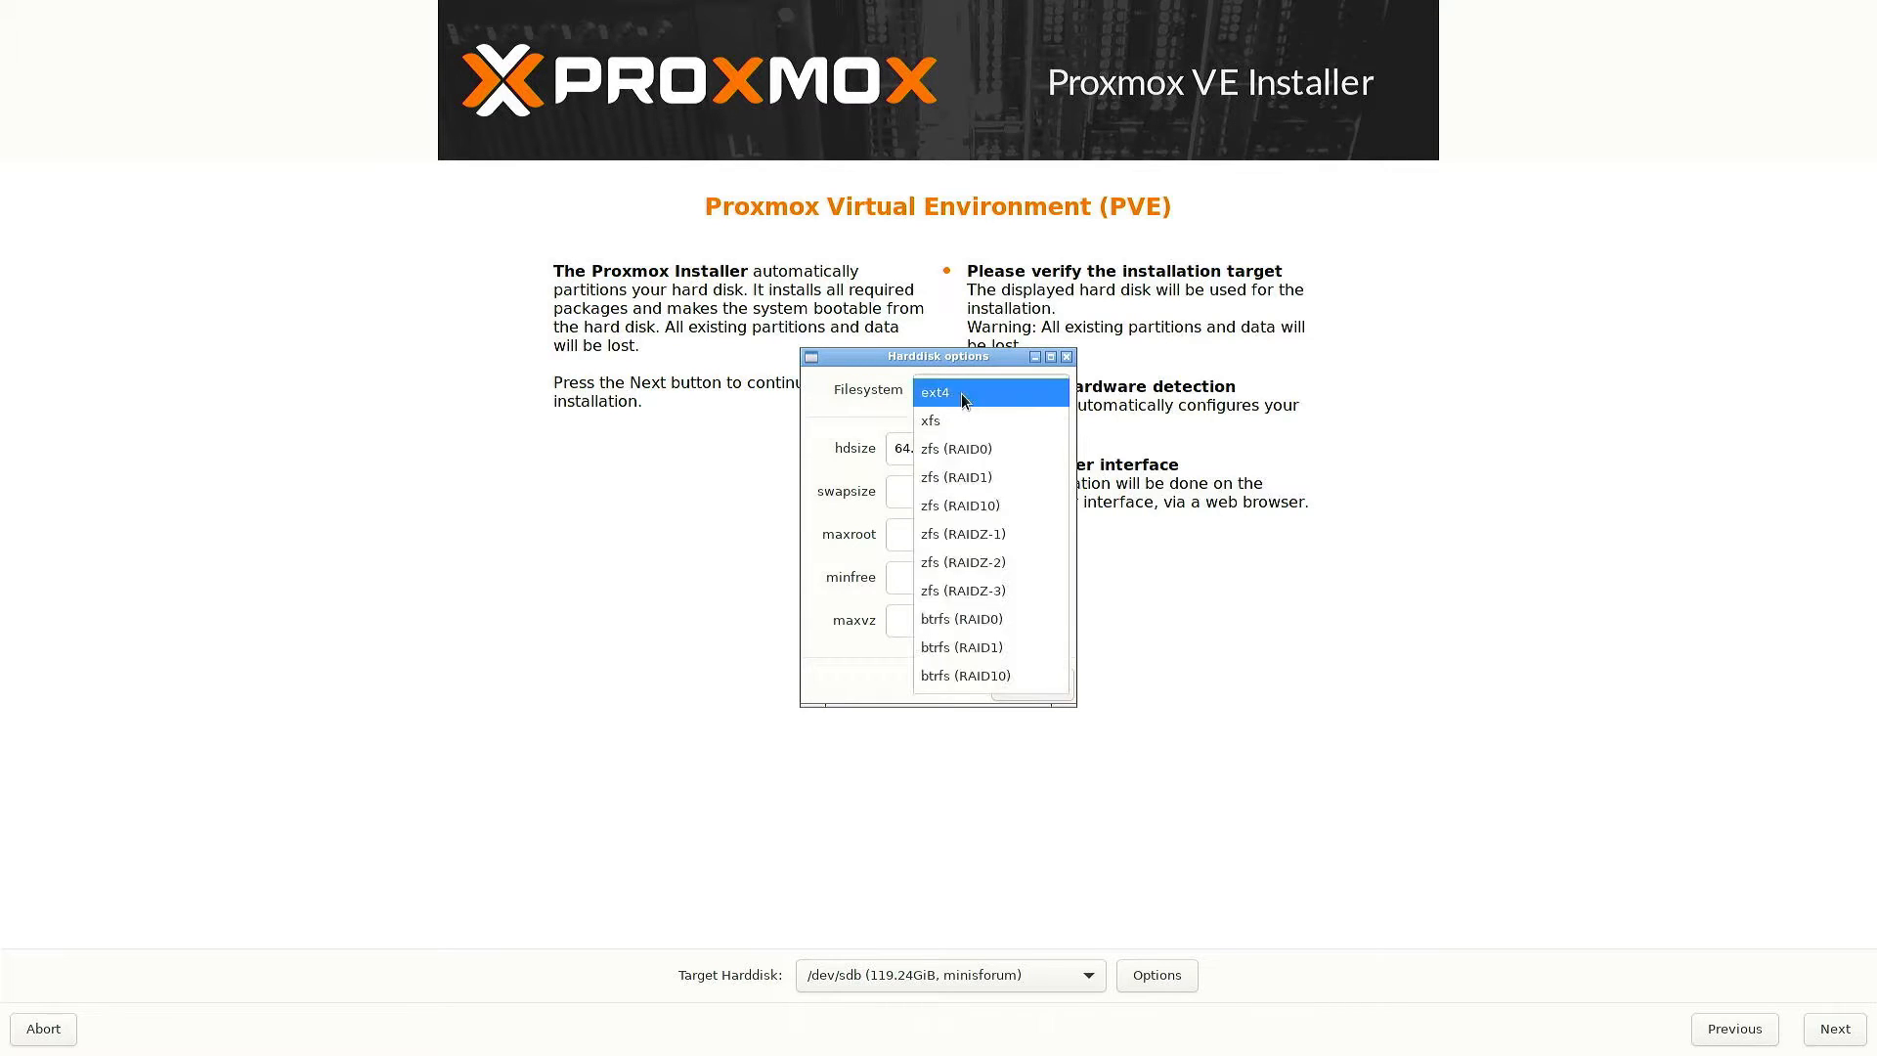
left_click(965, 449)
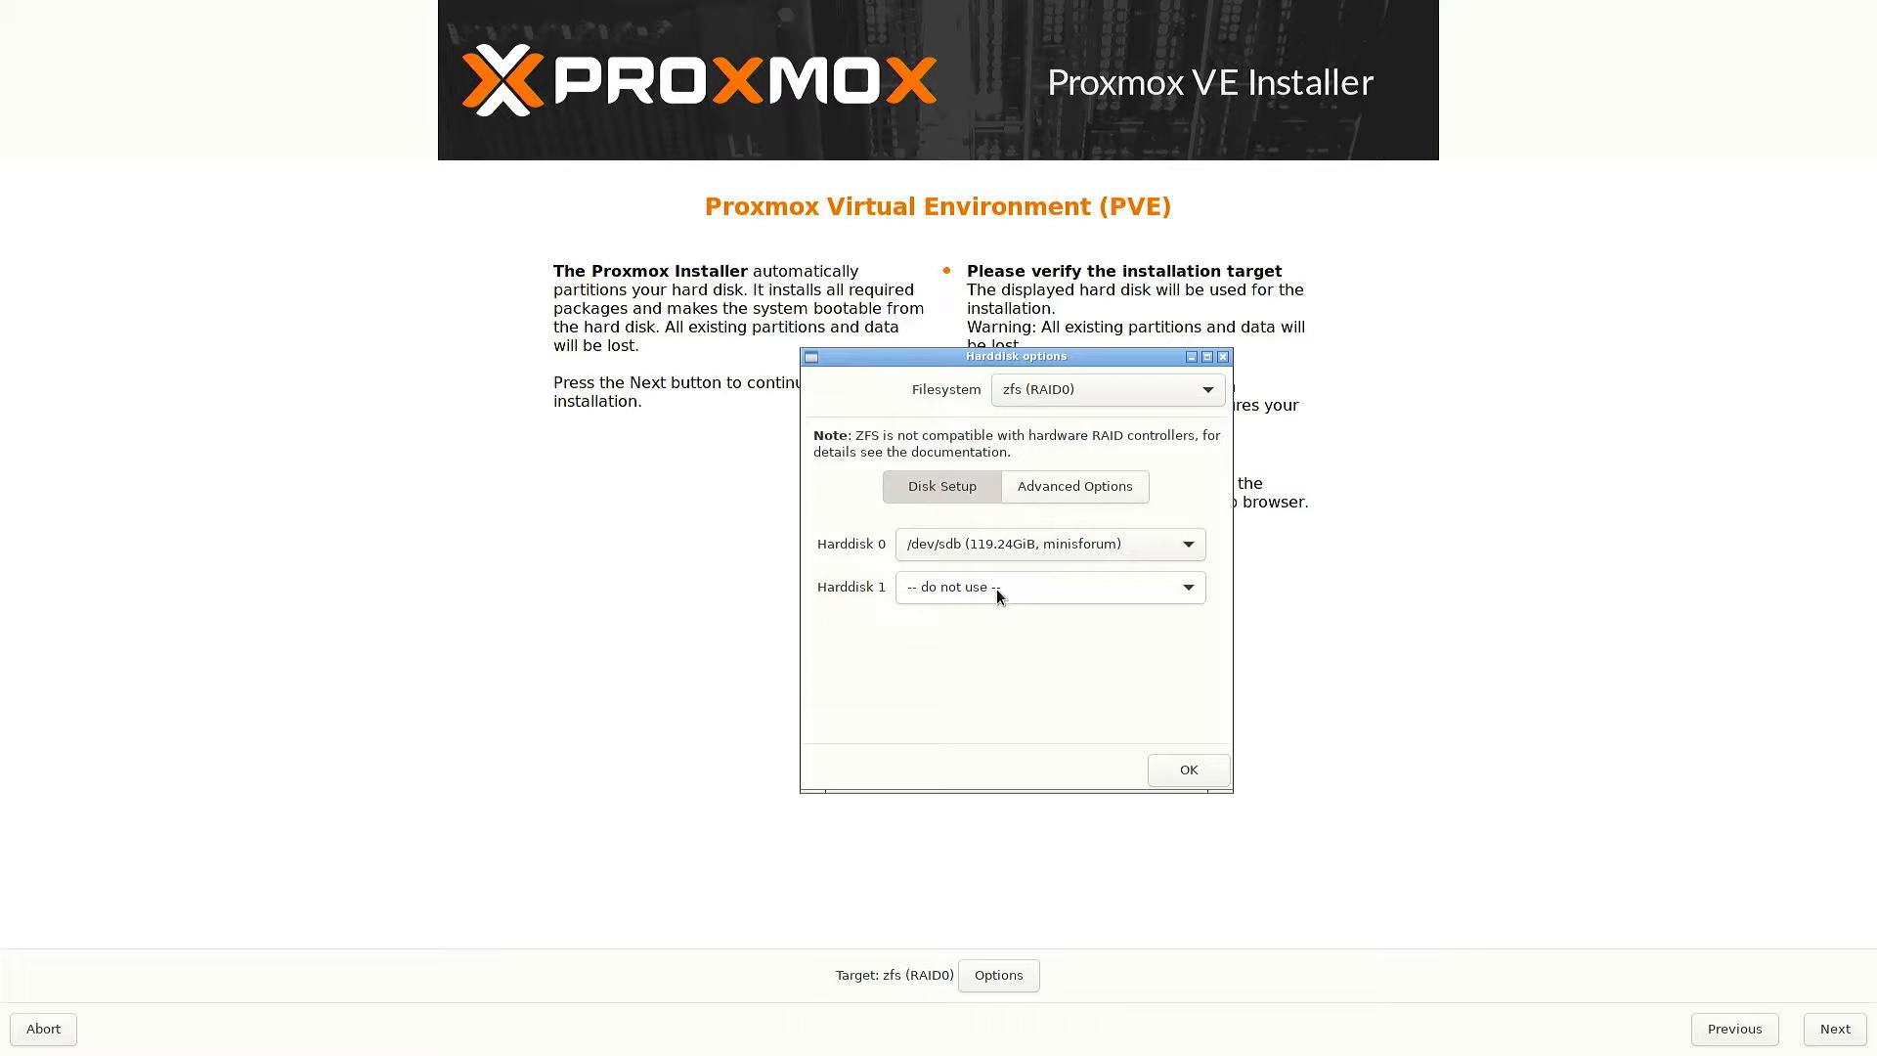
left_click(1033, 487)
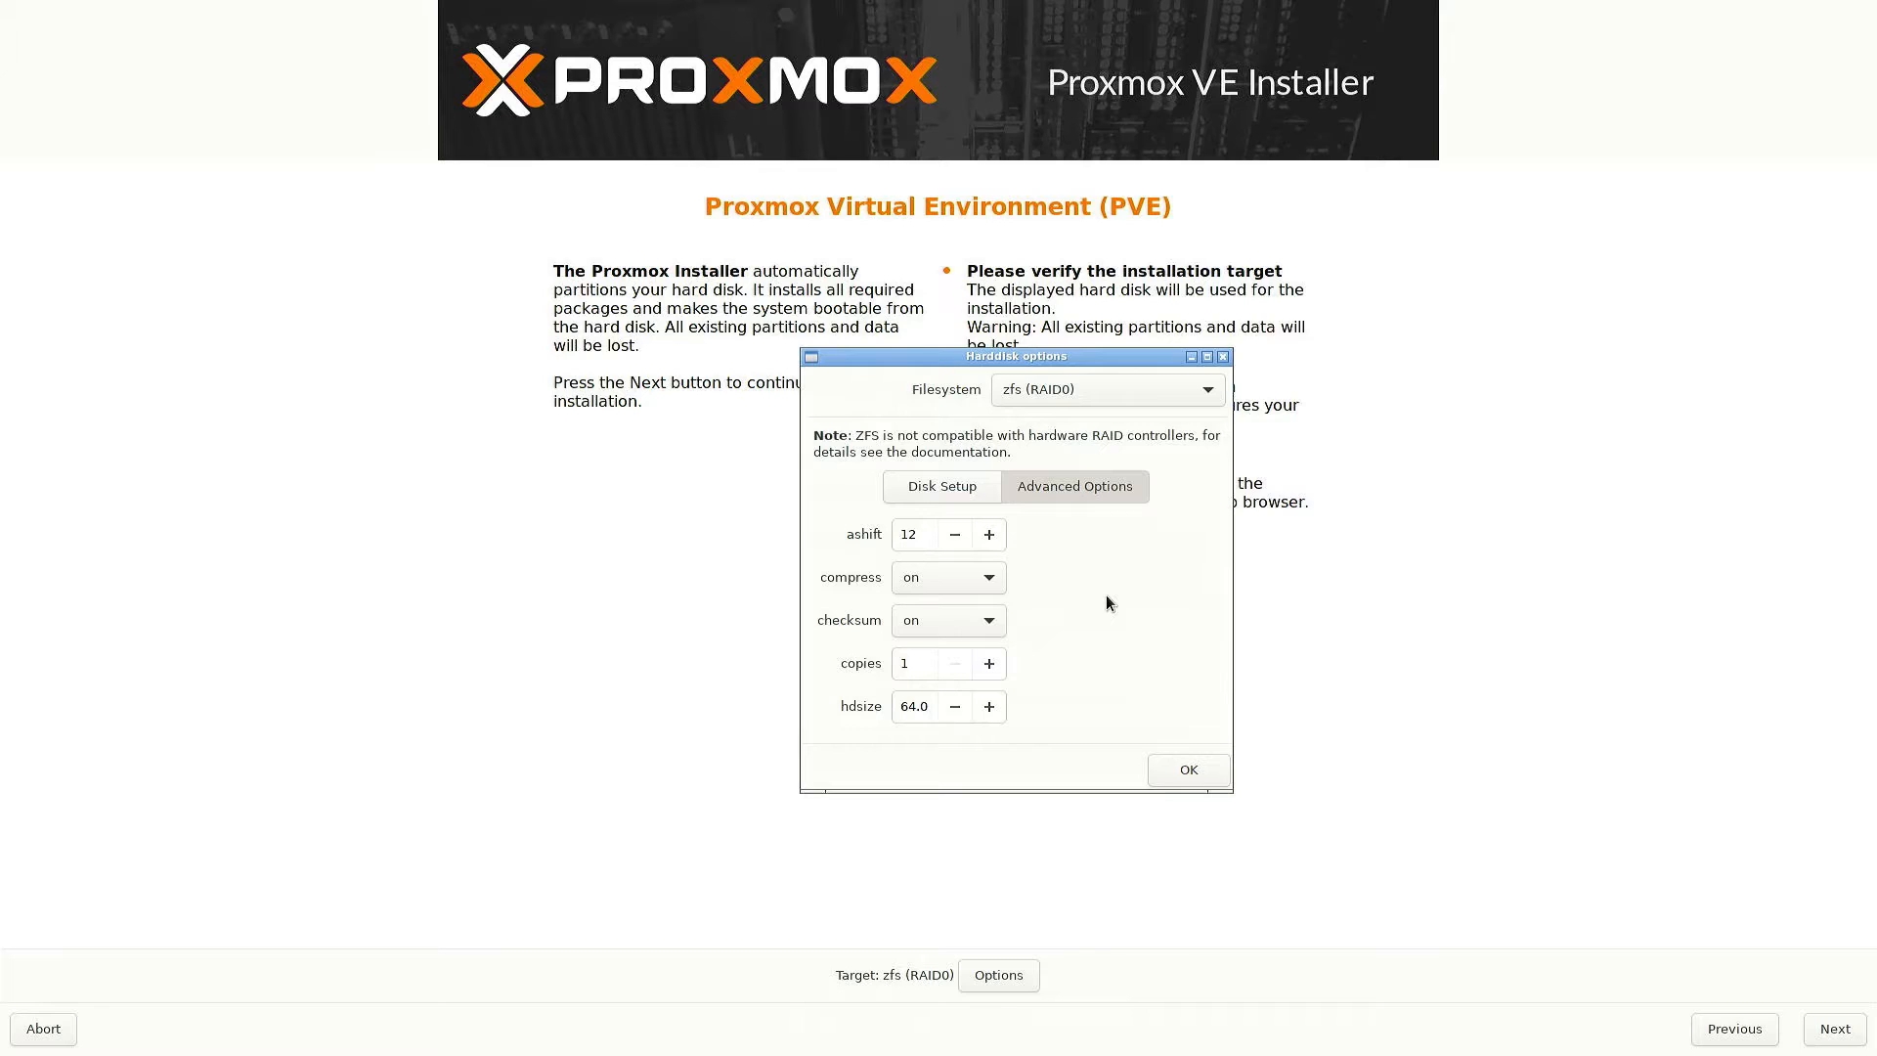
left_click(1198, 770)
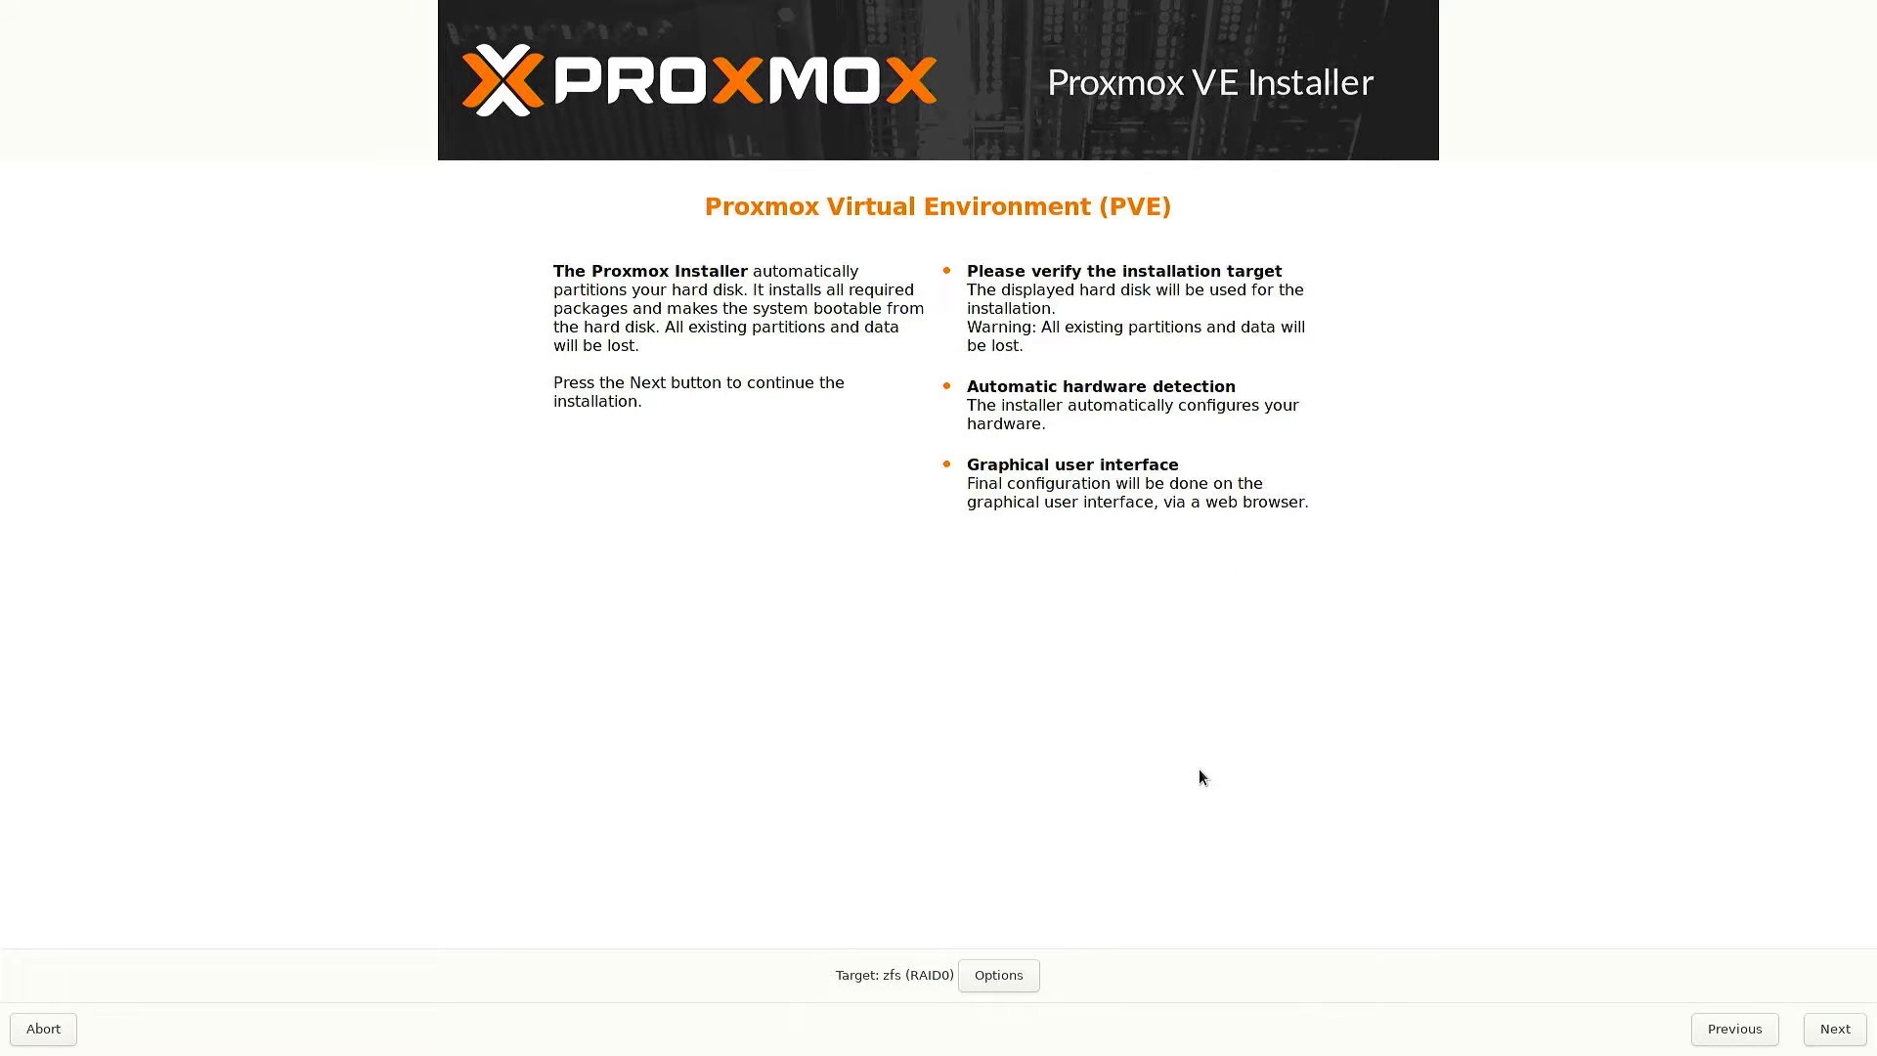
left_click(1836, 1029)
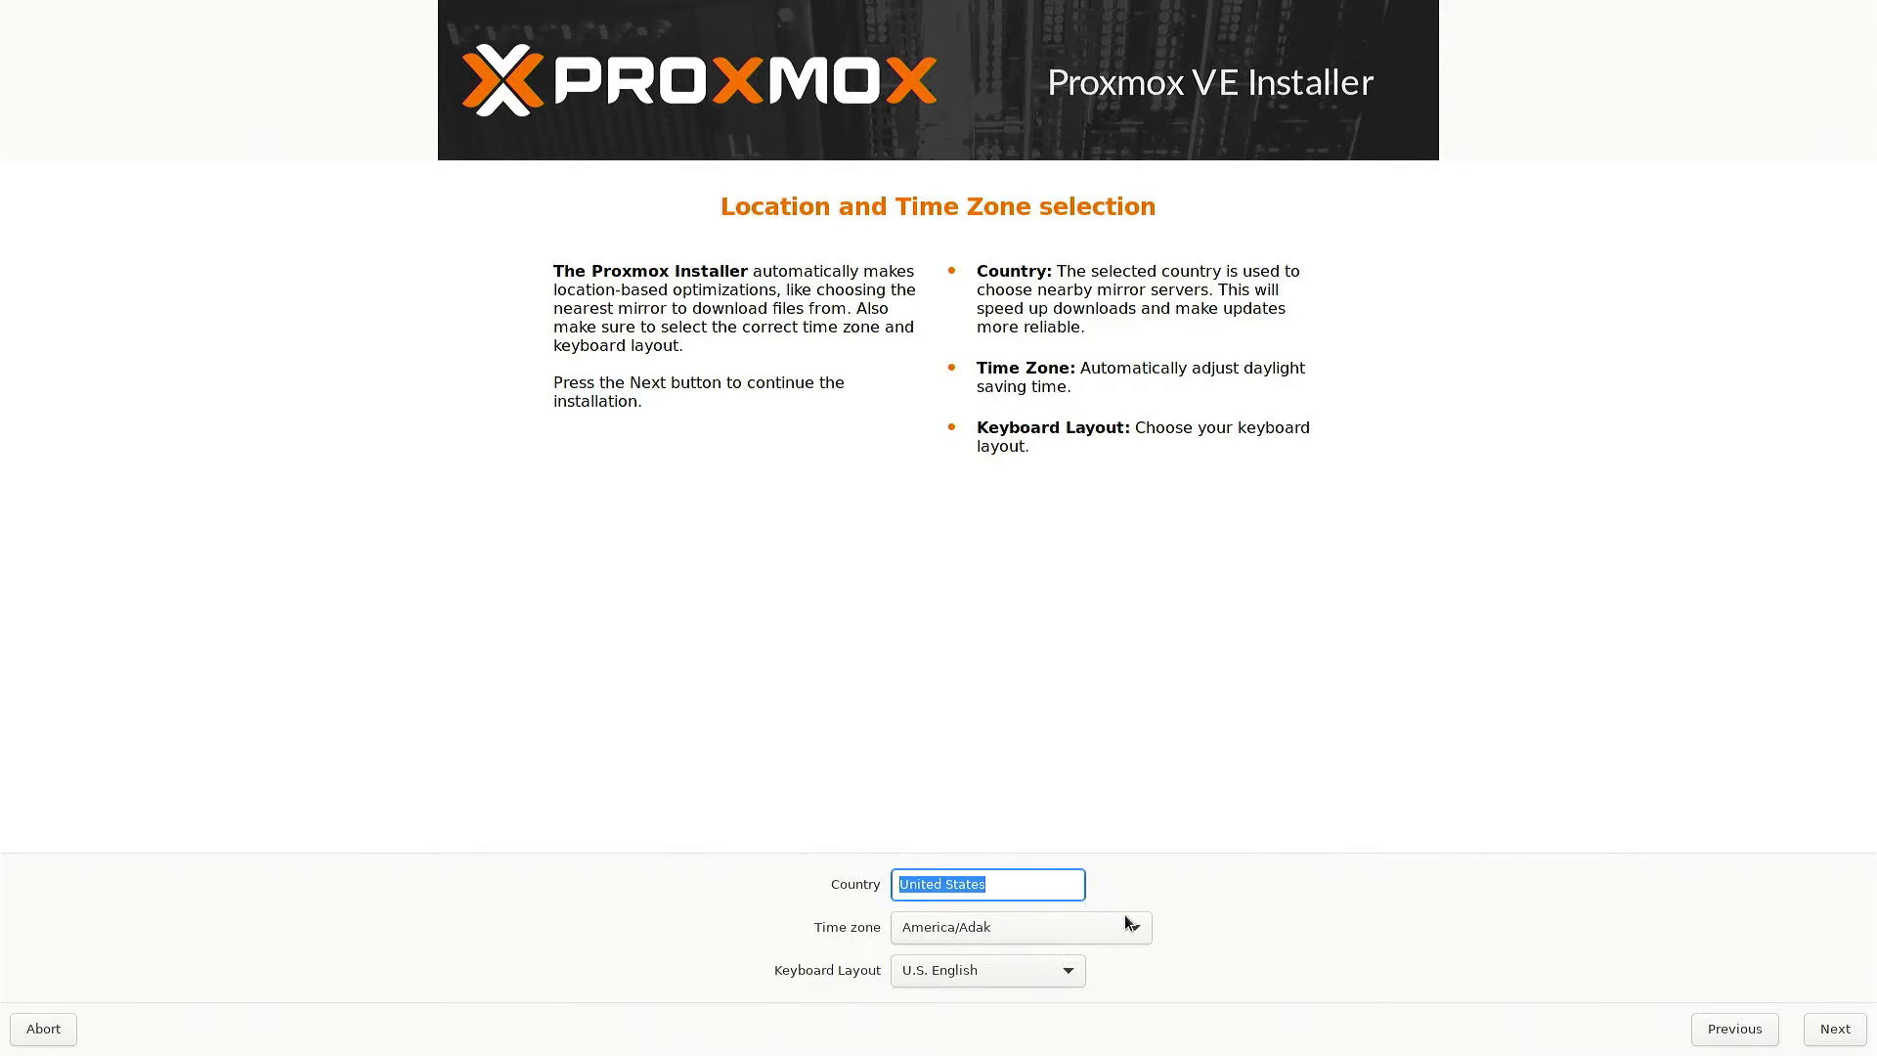
Set the time zone to America/Indiana/Indianapolis and continue to the administration password page.
left_click(1134, 933)
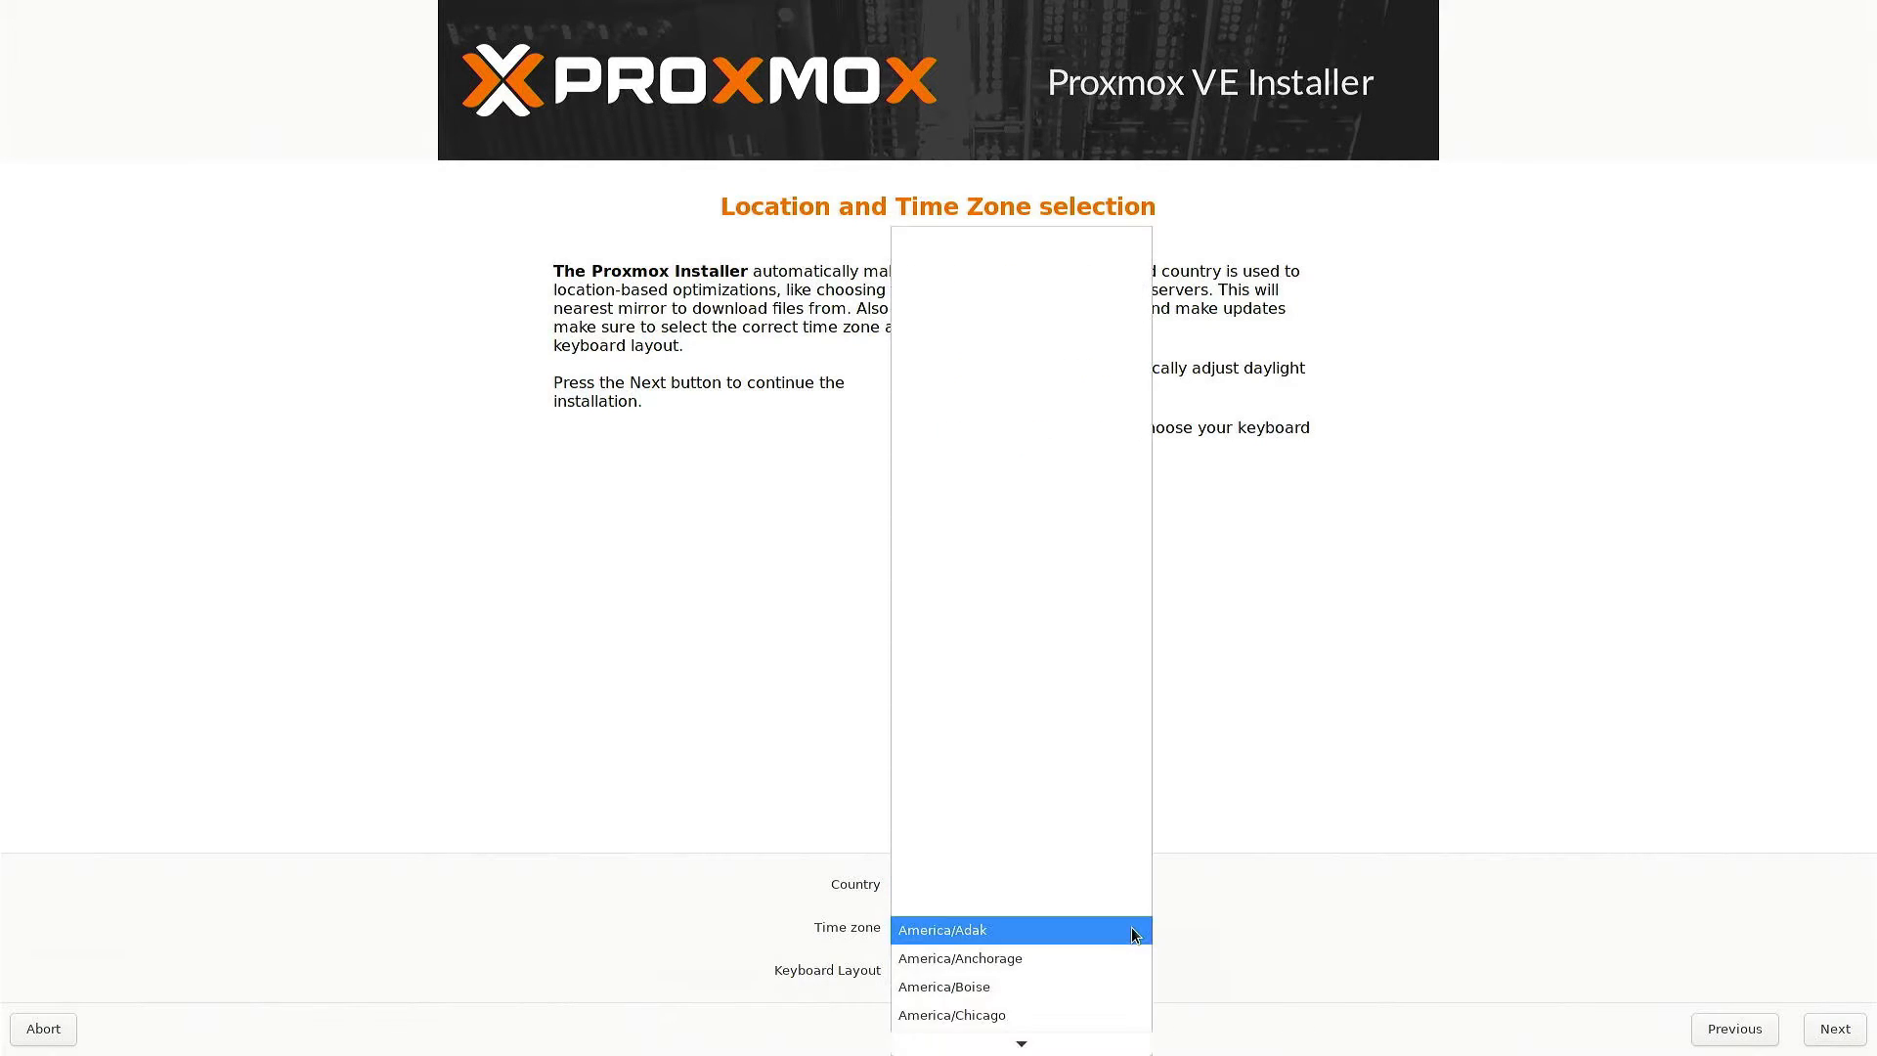
scroll(1087, 985, "down", 7)
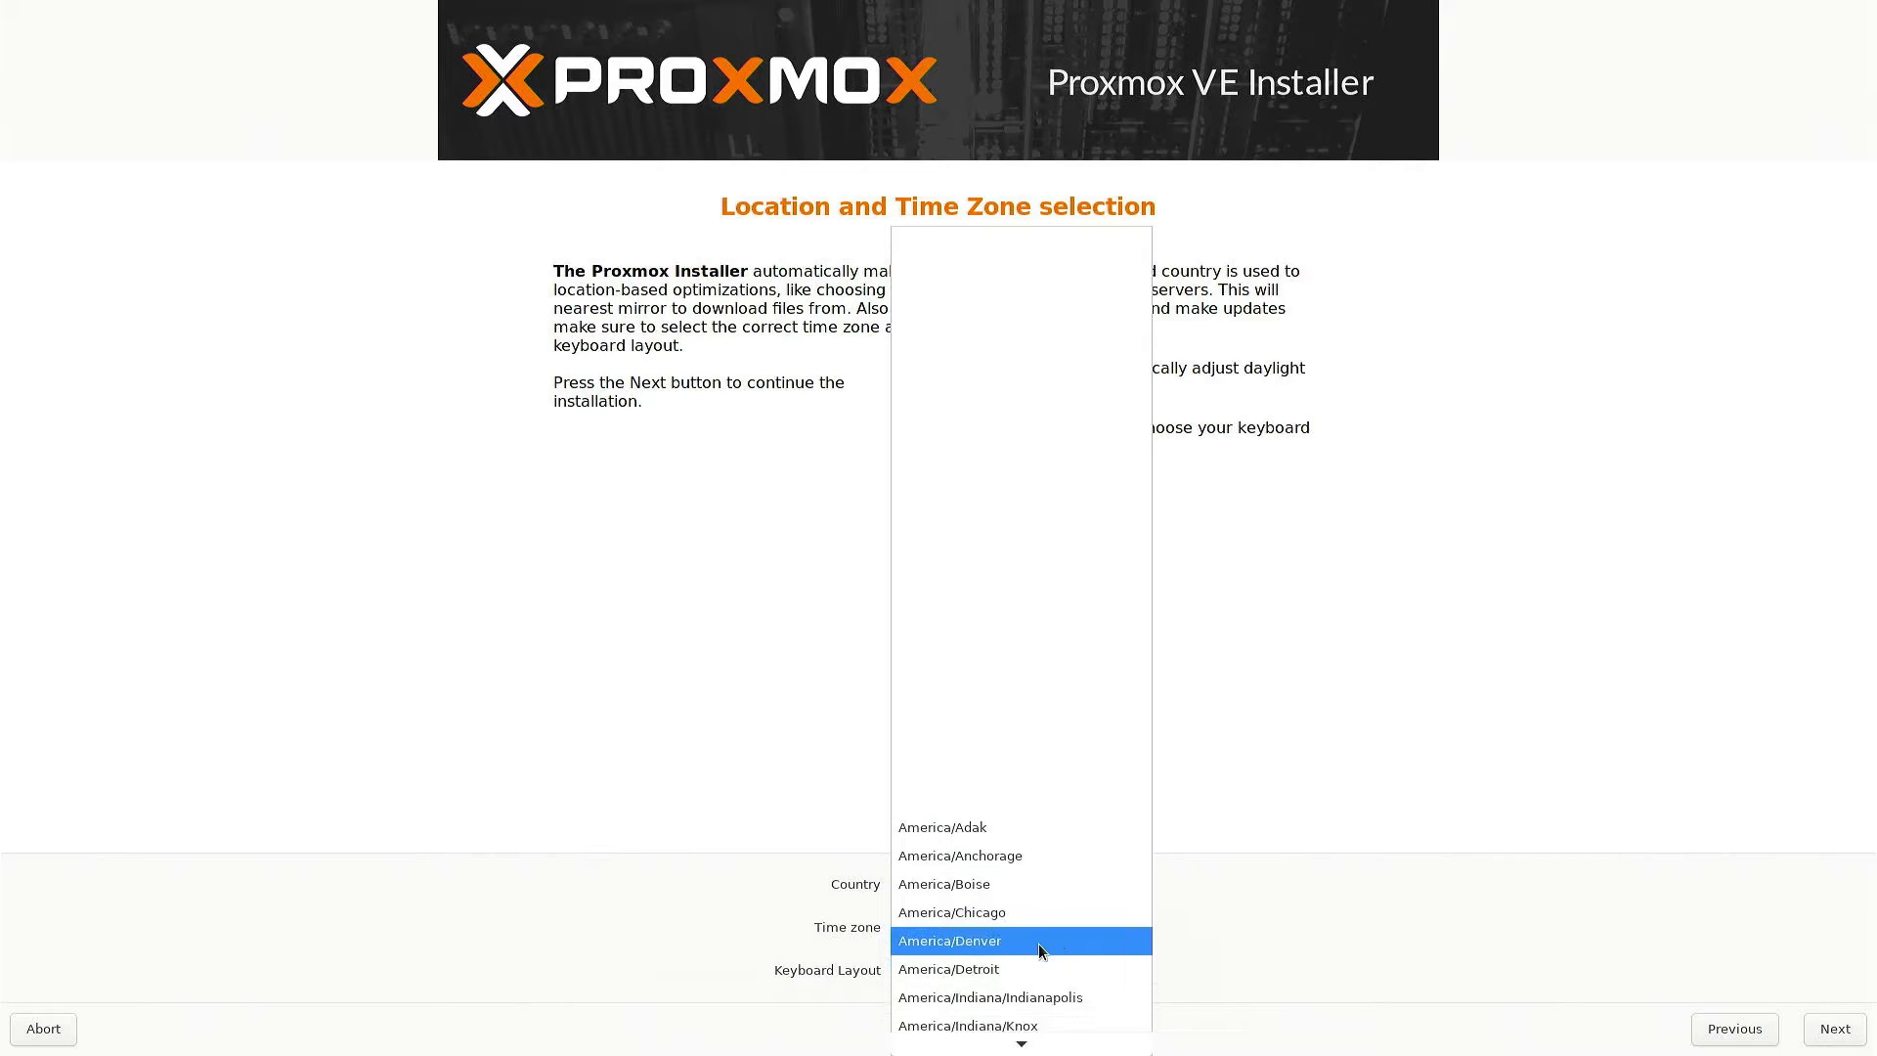
left_click(1054, 997)
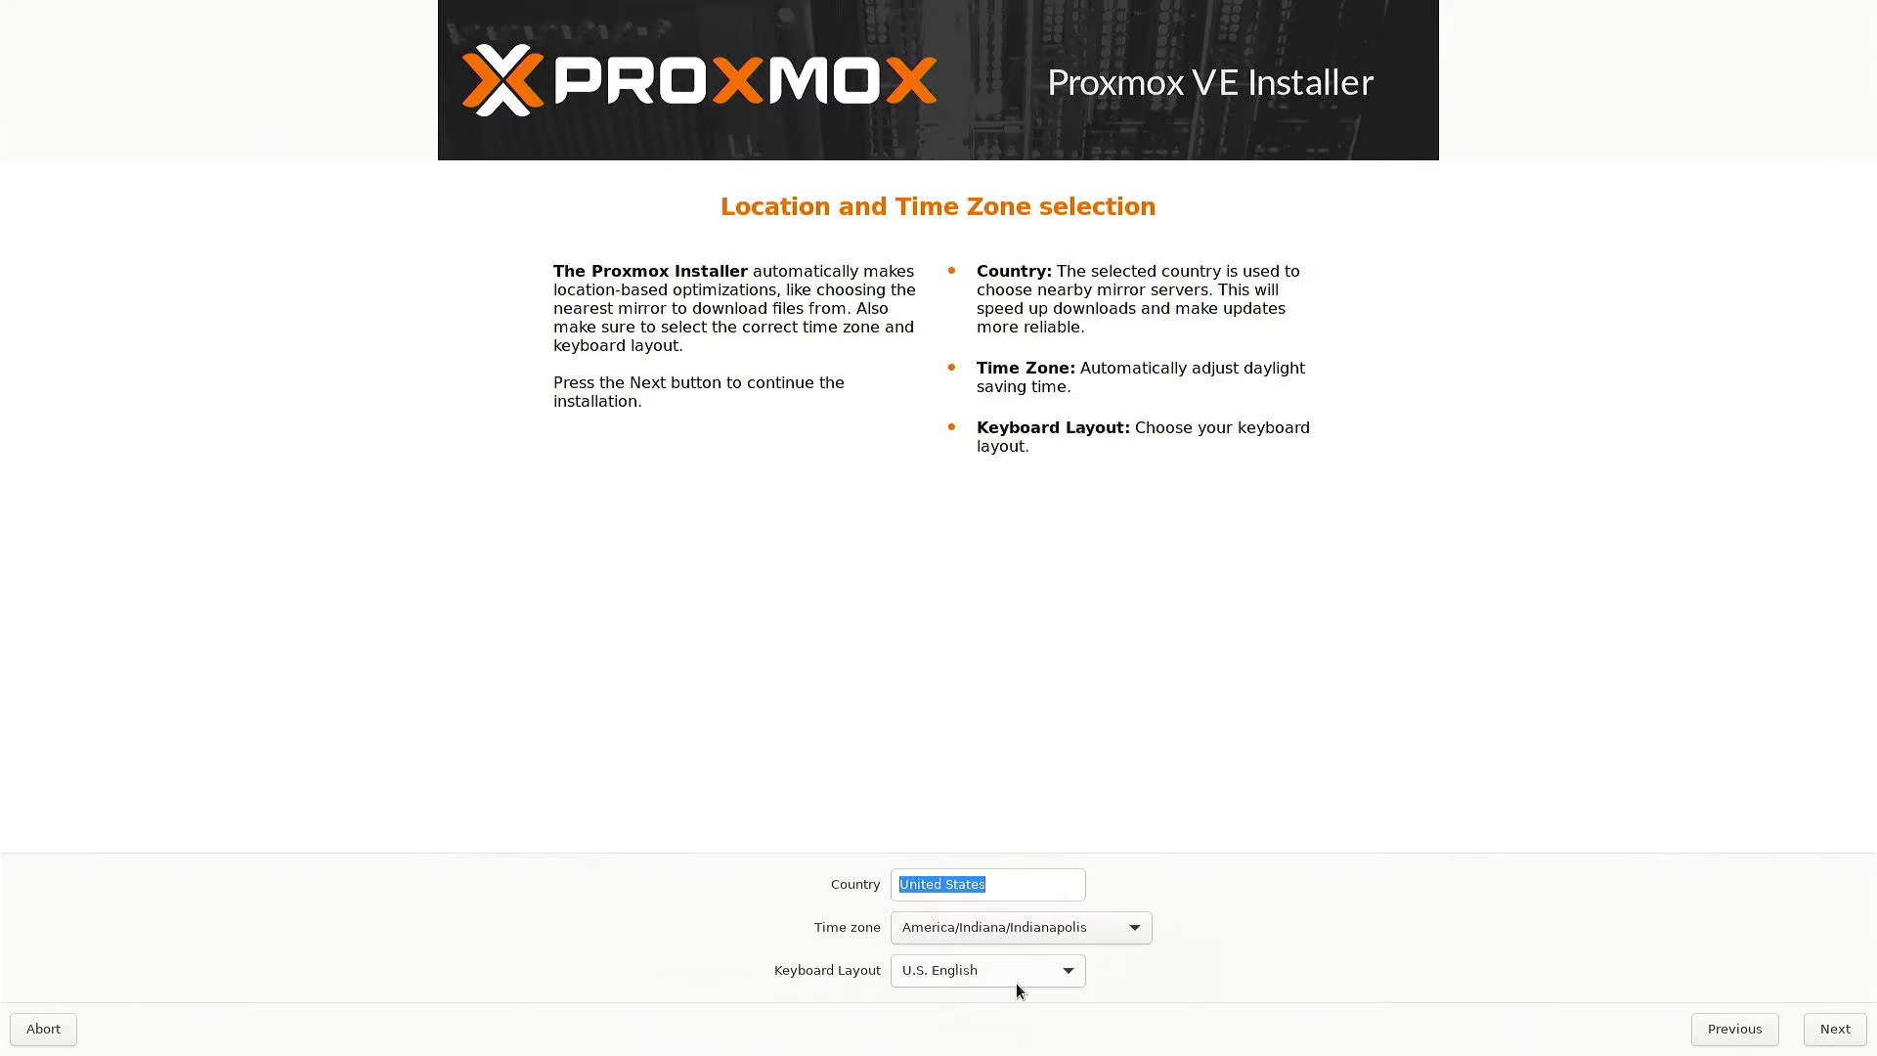
left_click(1828, 1027)
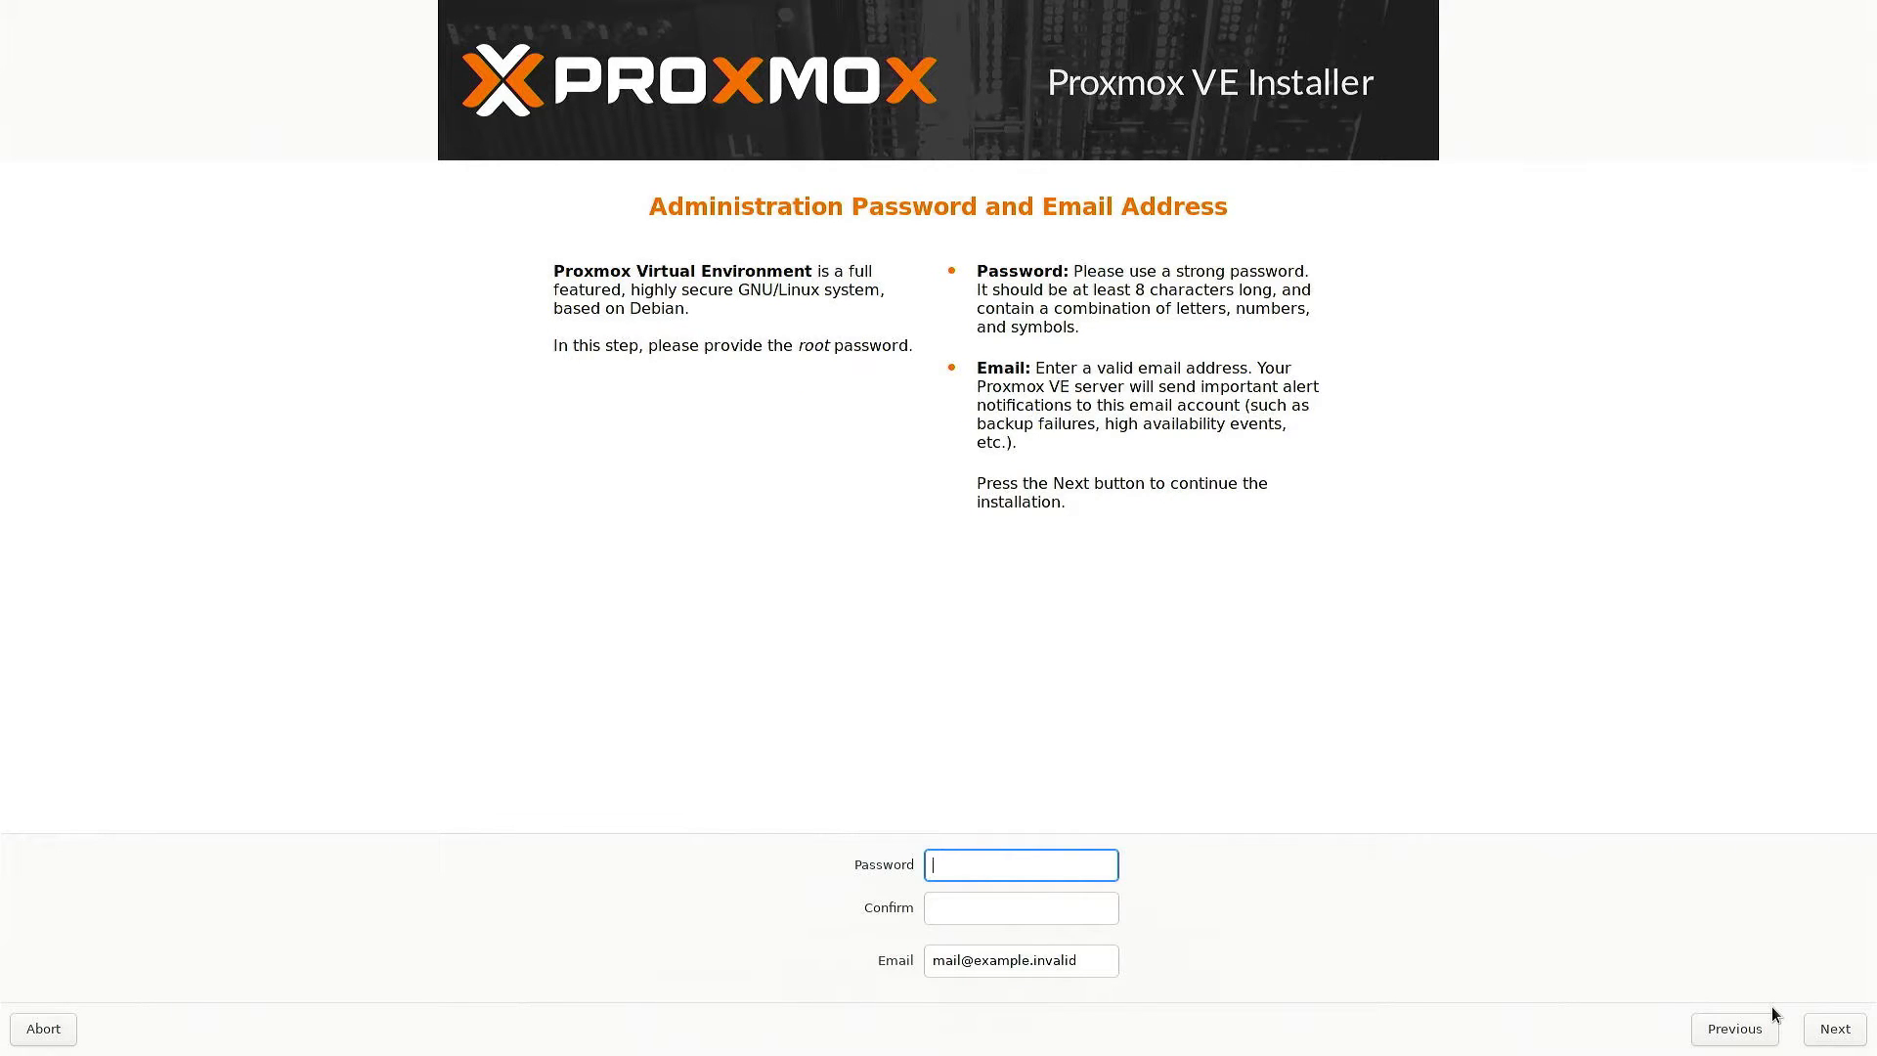
Enter and confirm the root password, fill in the administrator's email address, and continue to the management network configuration.
type("●●●●●●●●●")
key("Tab")
type("●●●●●●●●●")
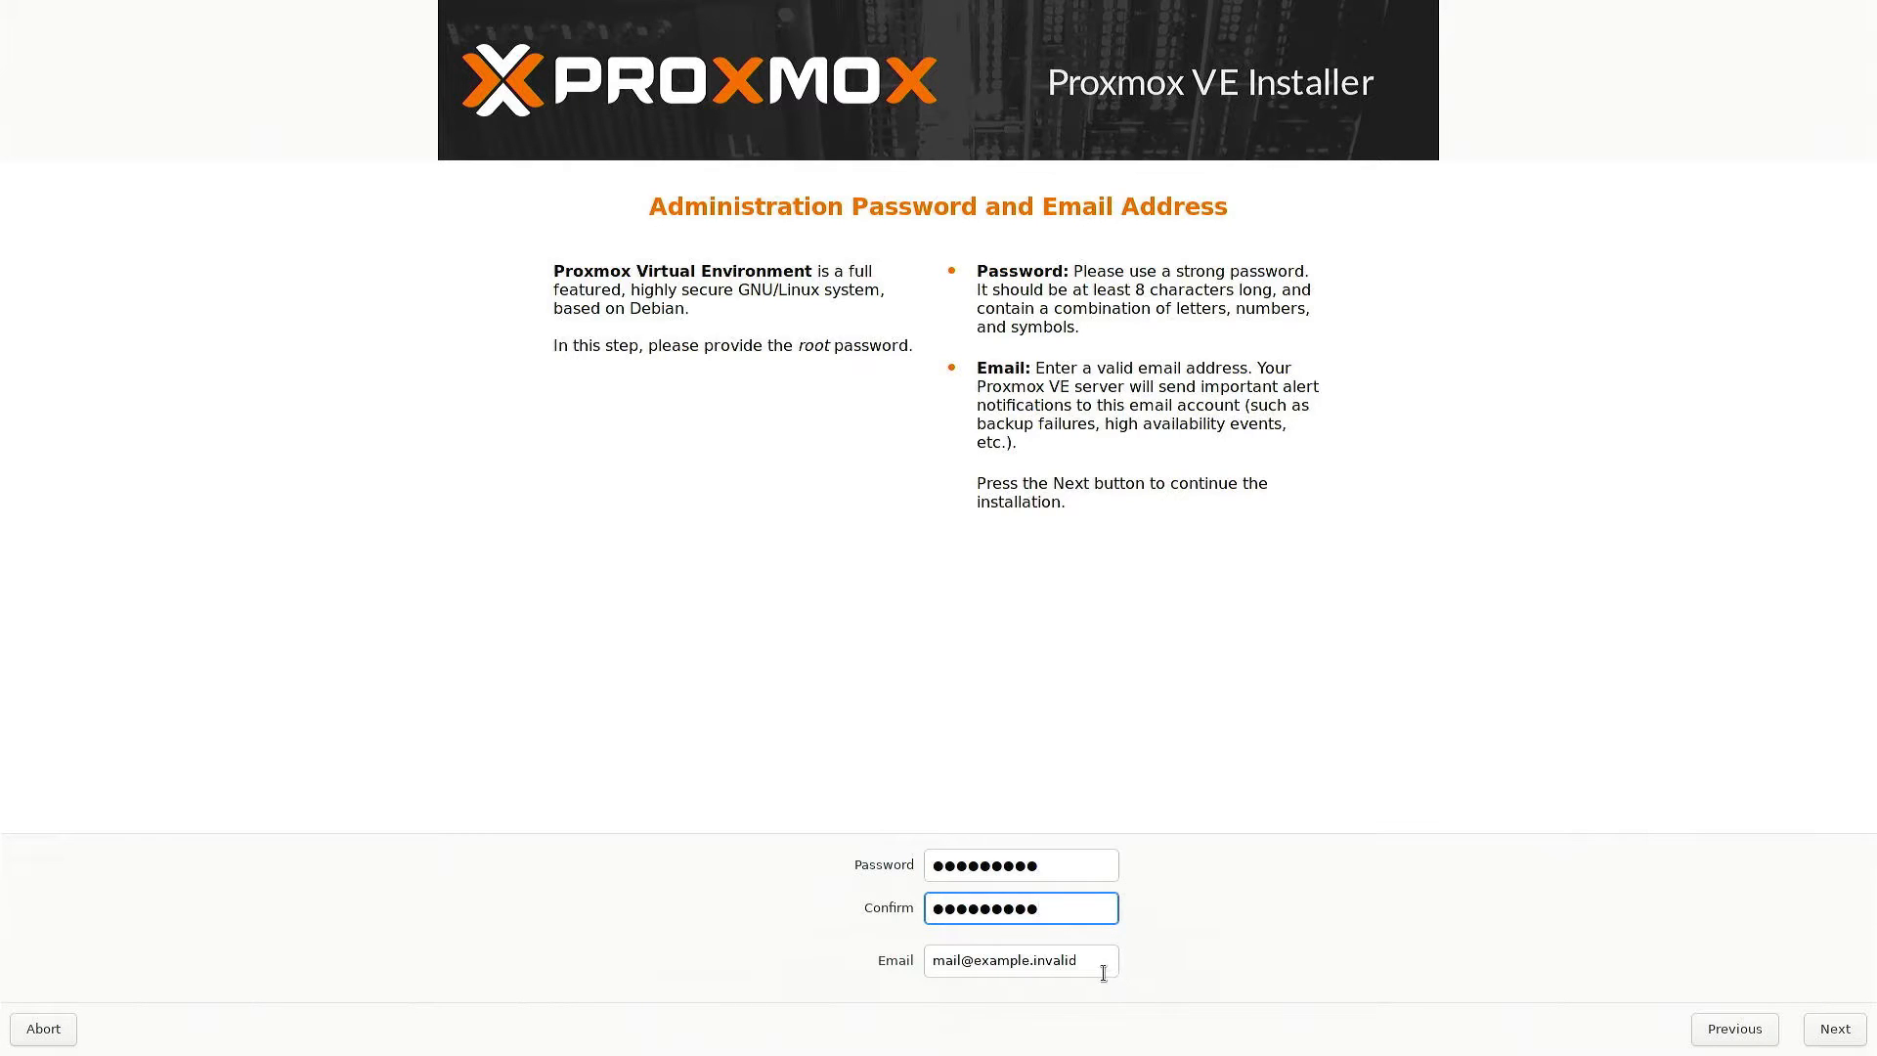
left_click(1105, 972)
left_click_drag(1101, 969, 905, 963)
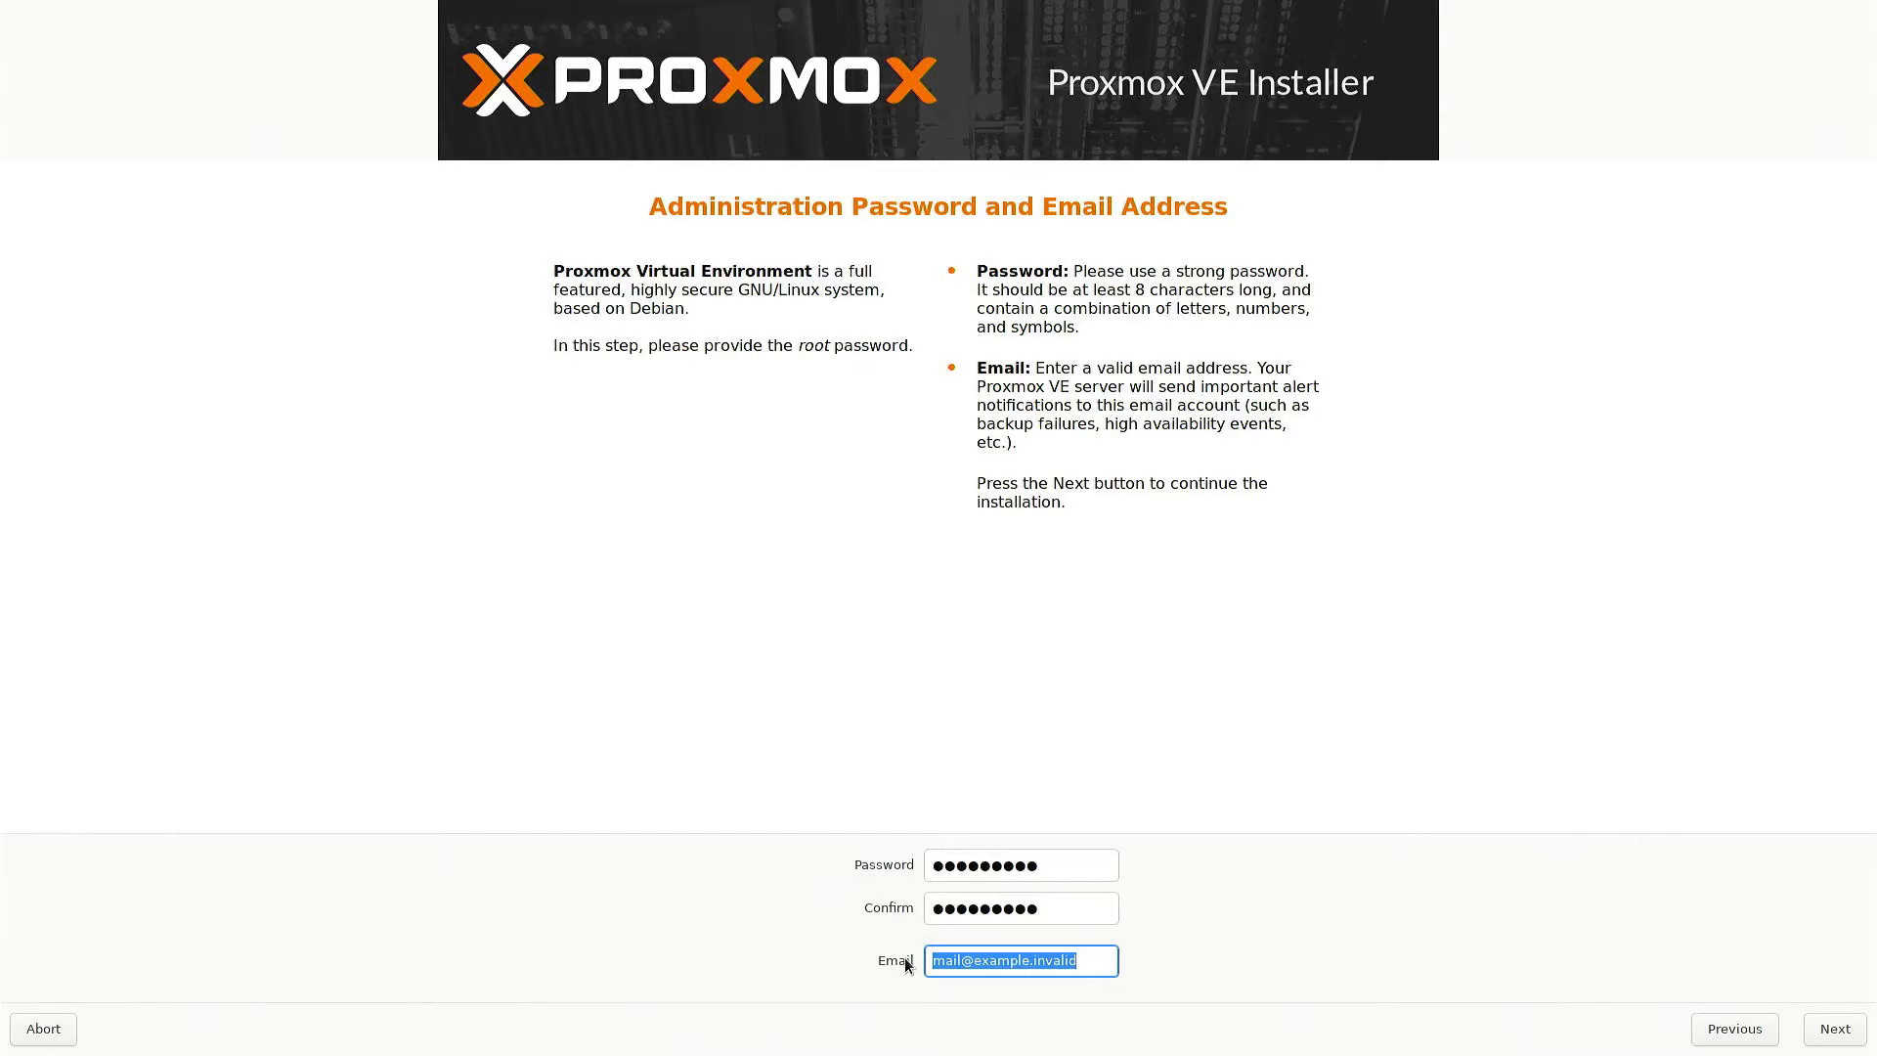
type("test@myemail.com")
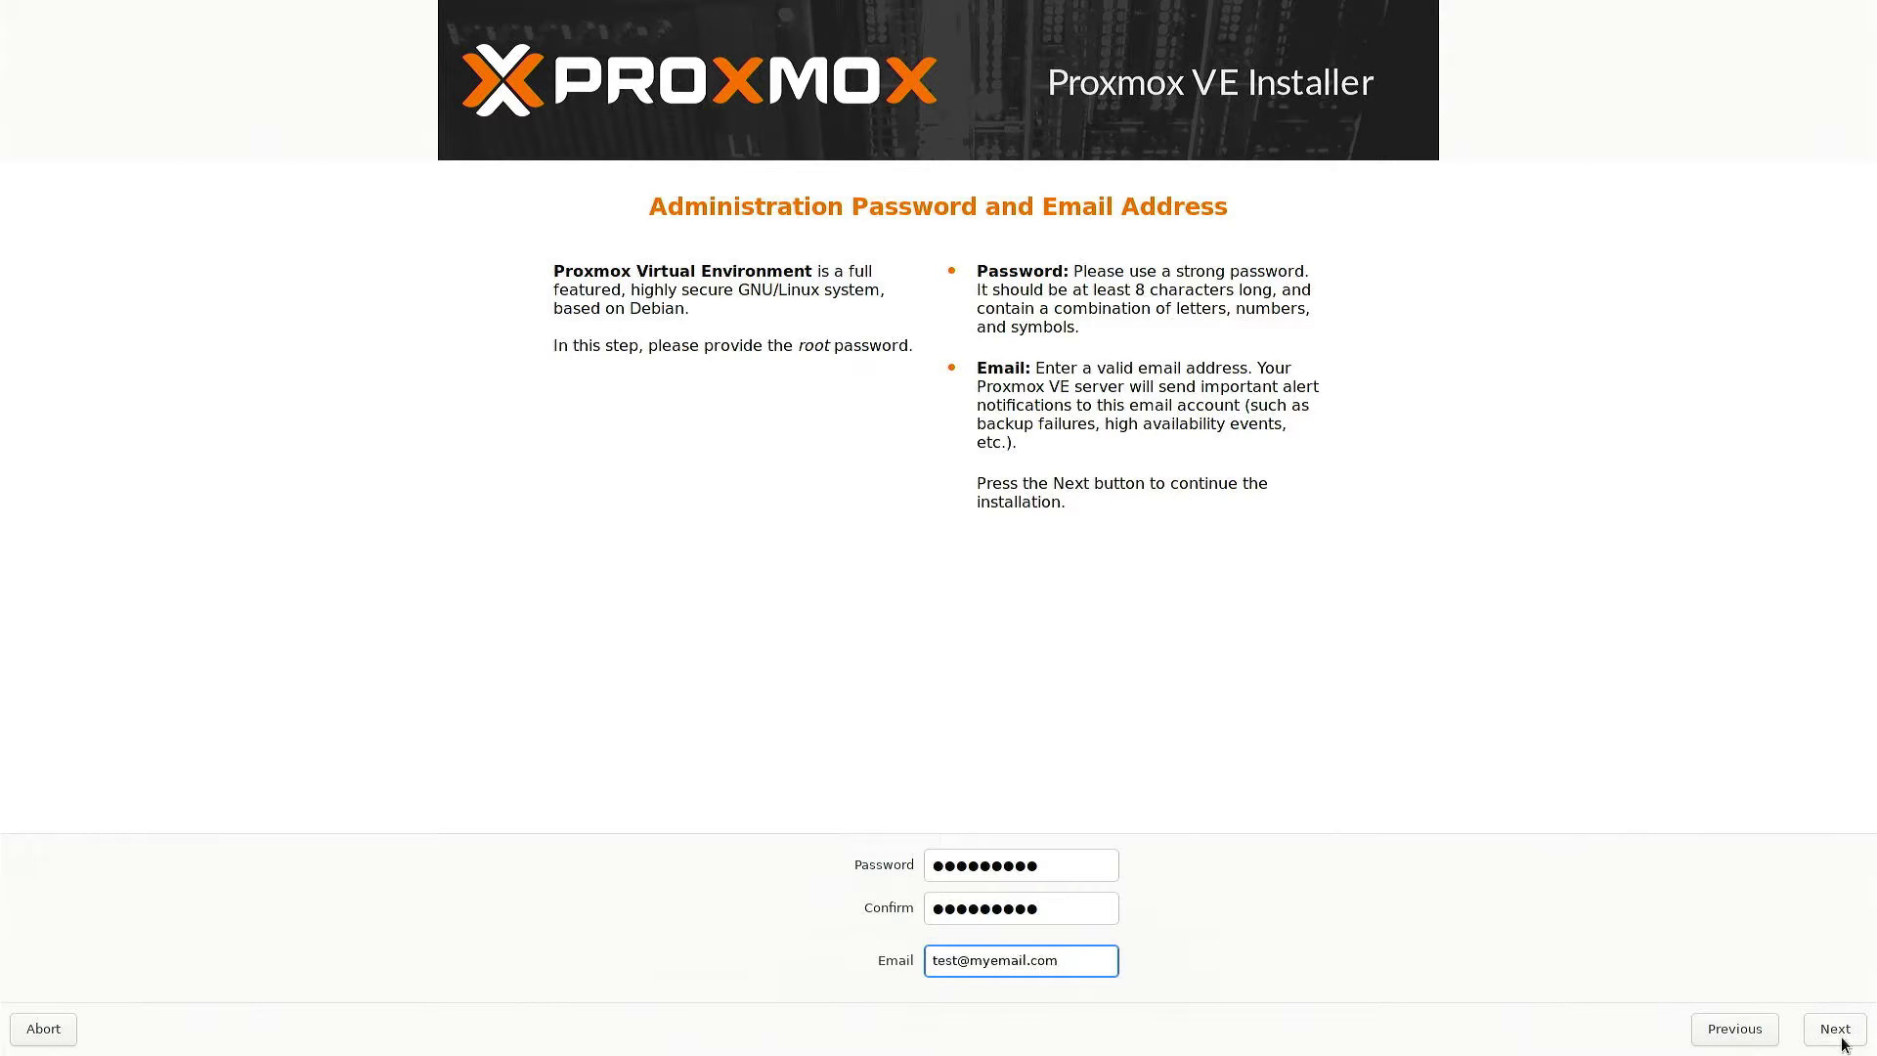
left_click(1835, 1029)
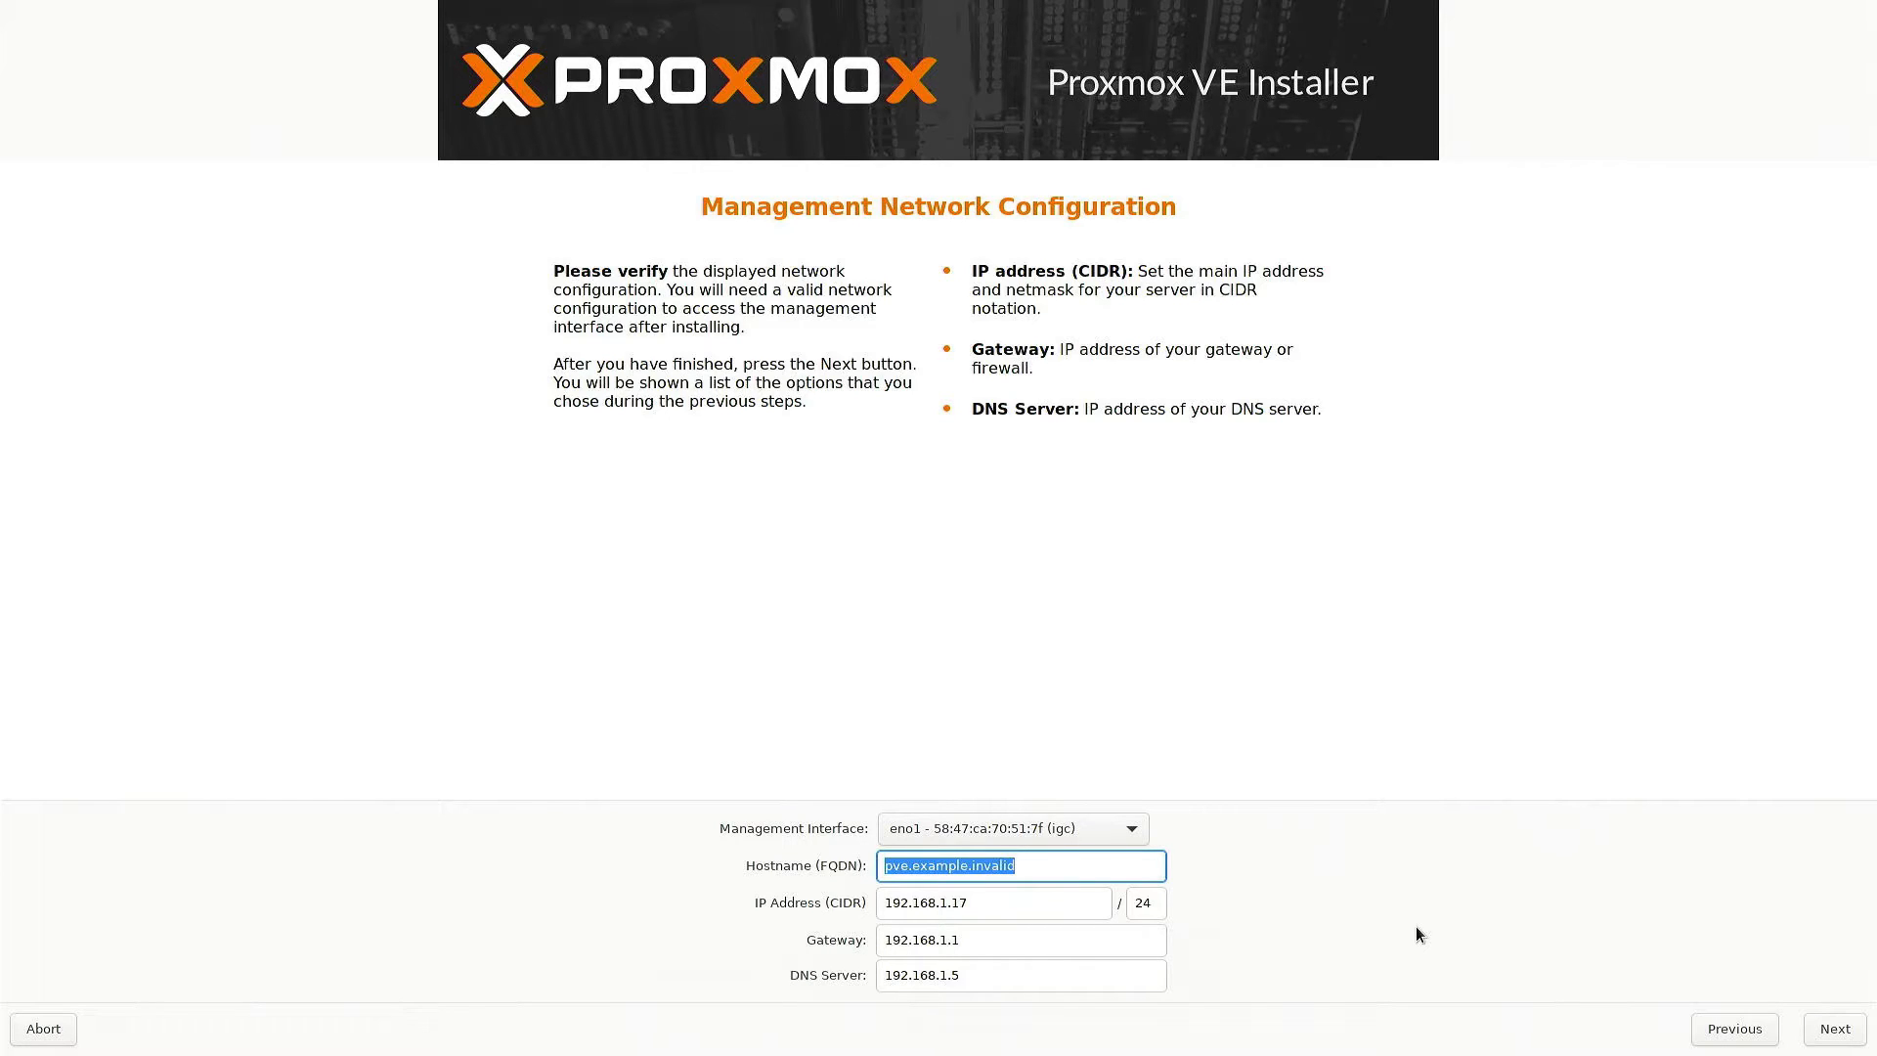
Set the hostname to proxmox03.local and start the installation from the summary page.
type("prom")
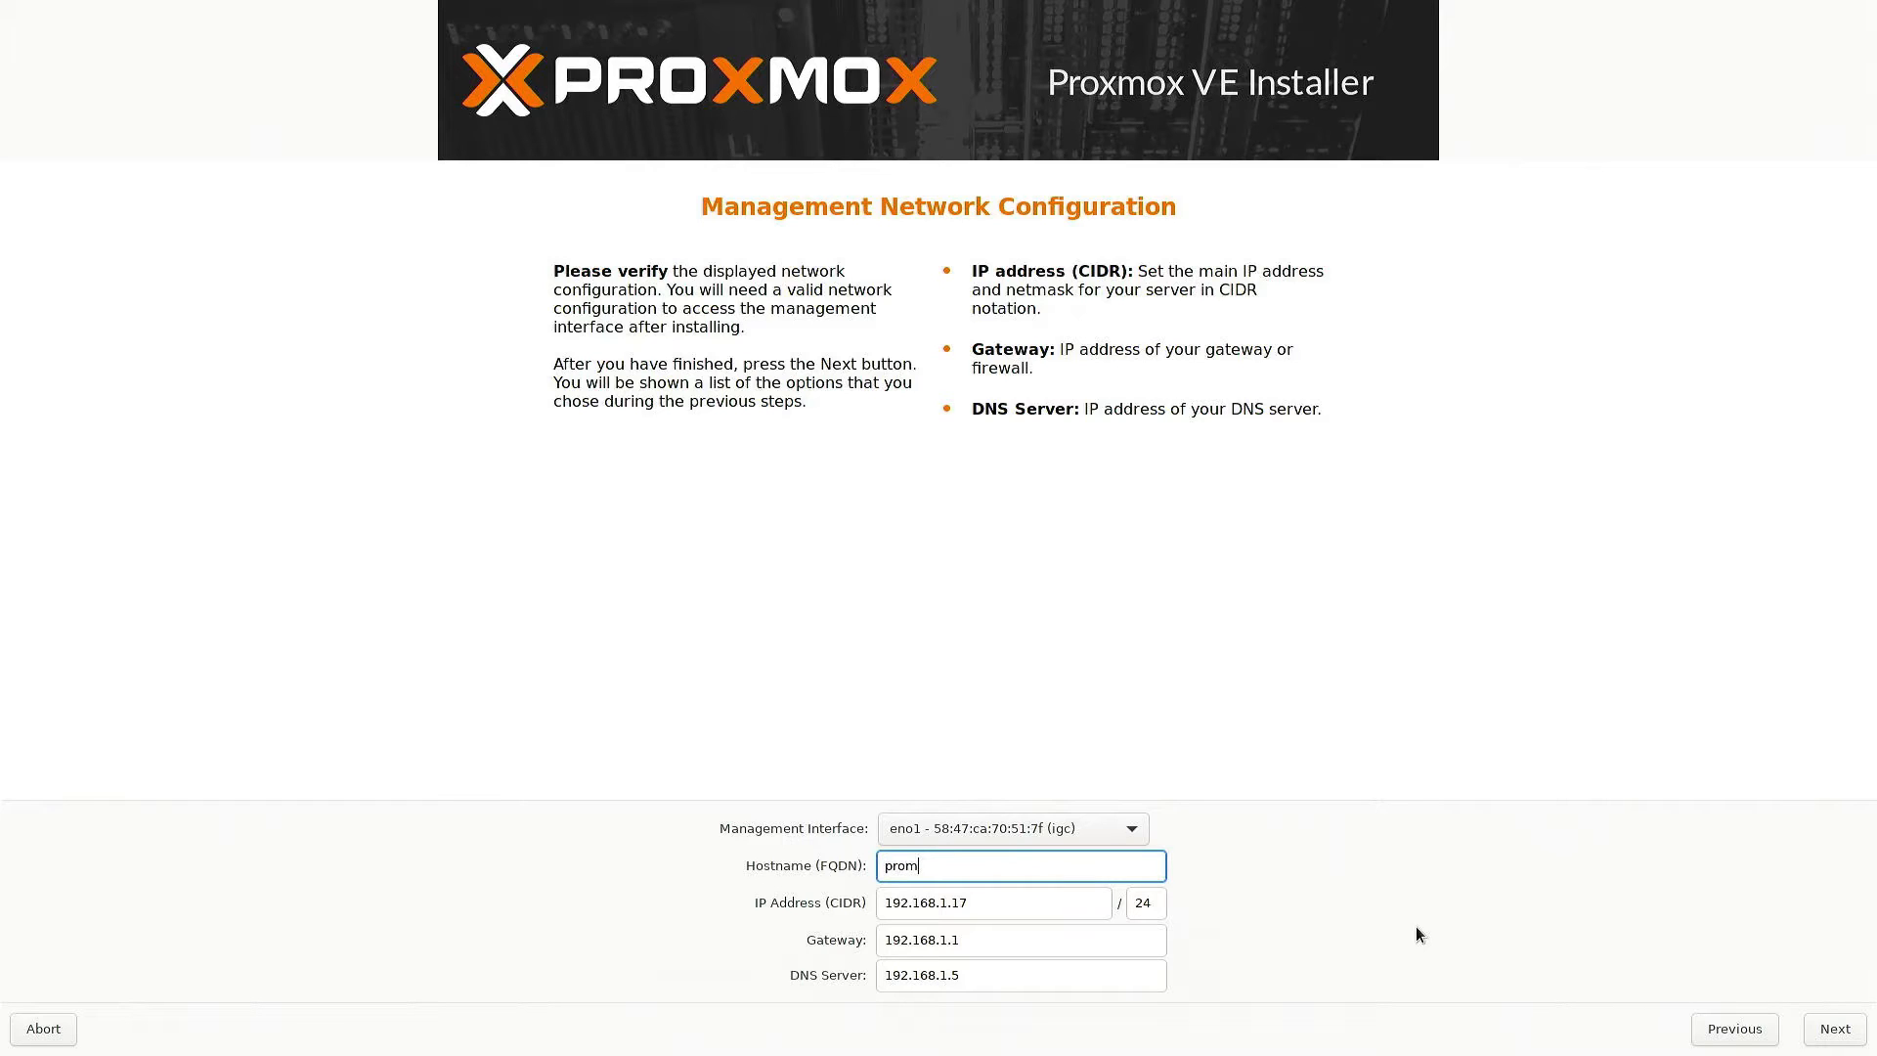
key("BackSpace")
type("xmox03.local")
left_click(1825, 1038)
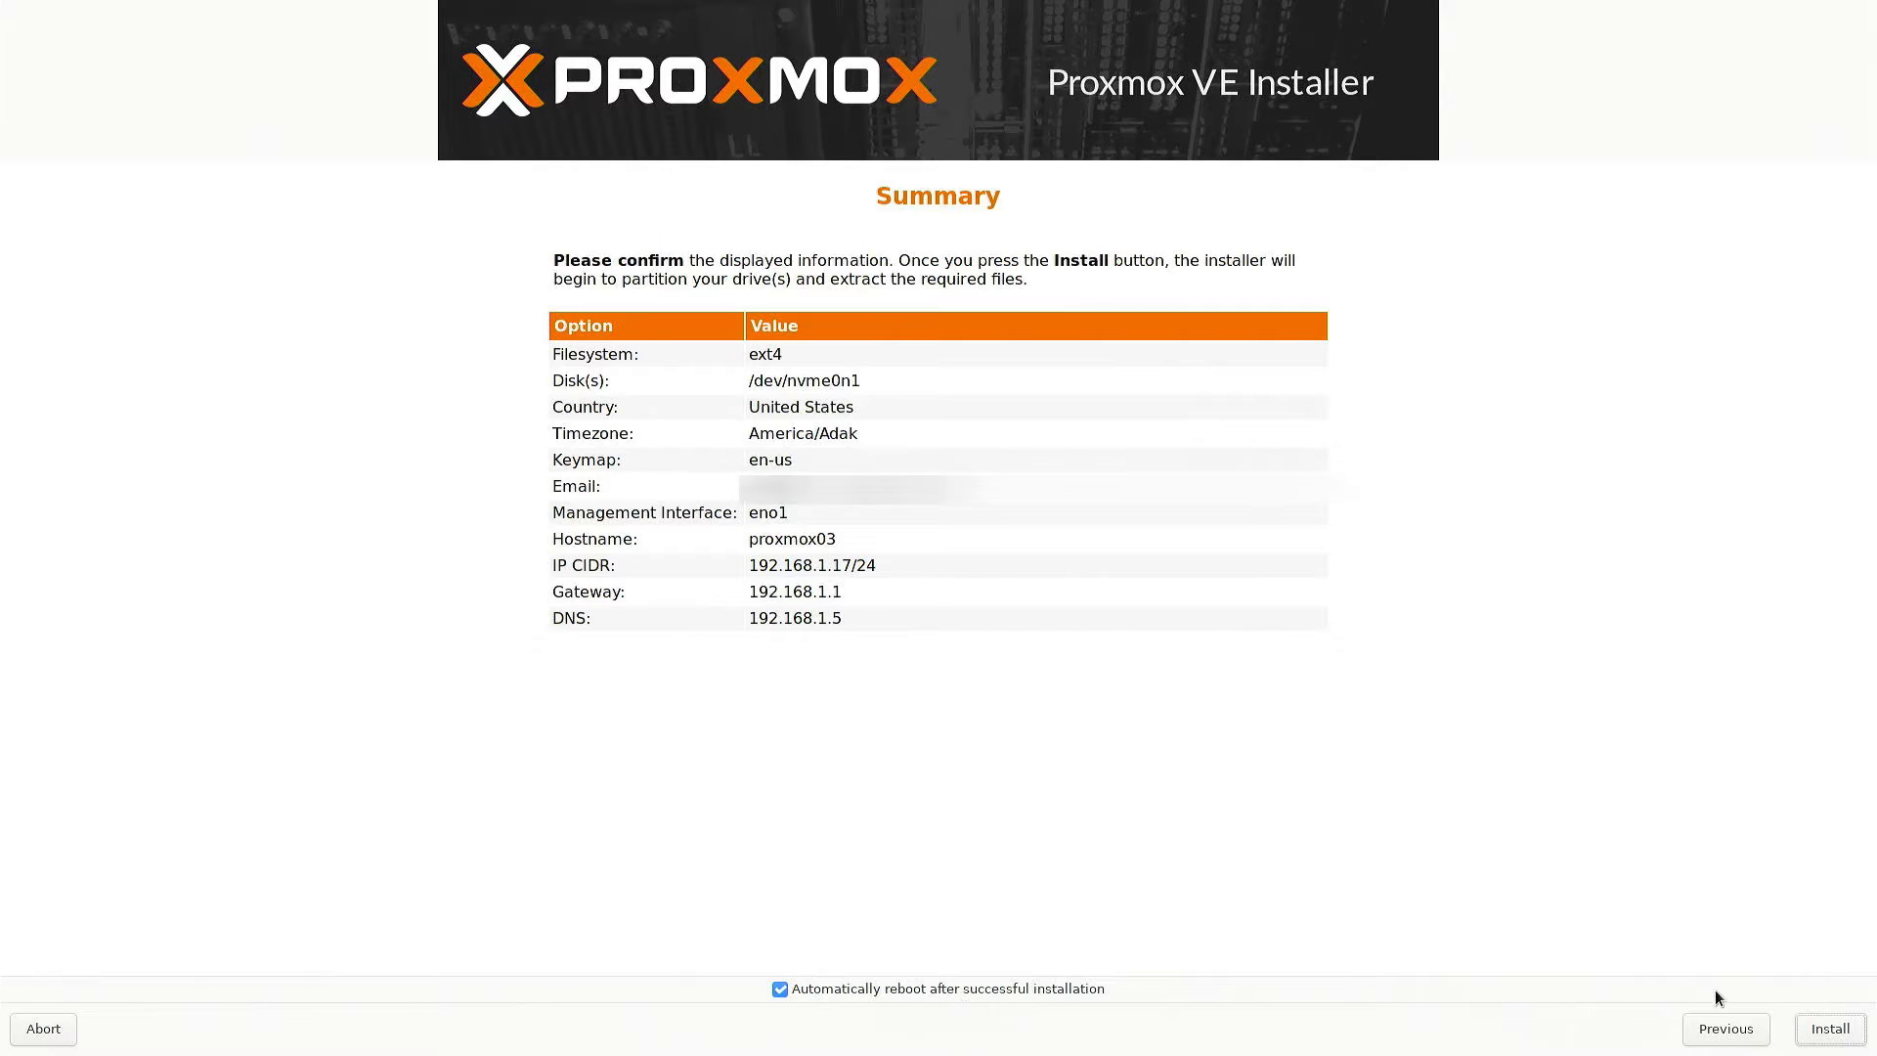
left_click(1839, 1035)
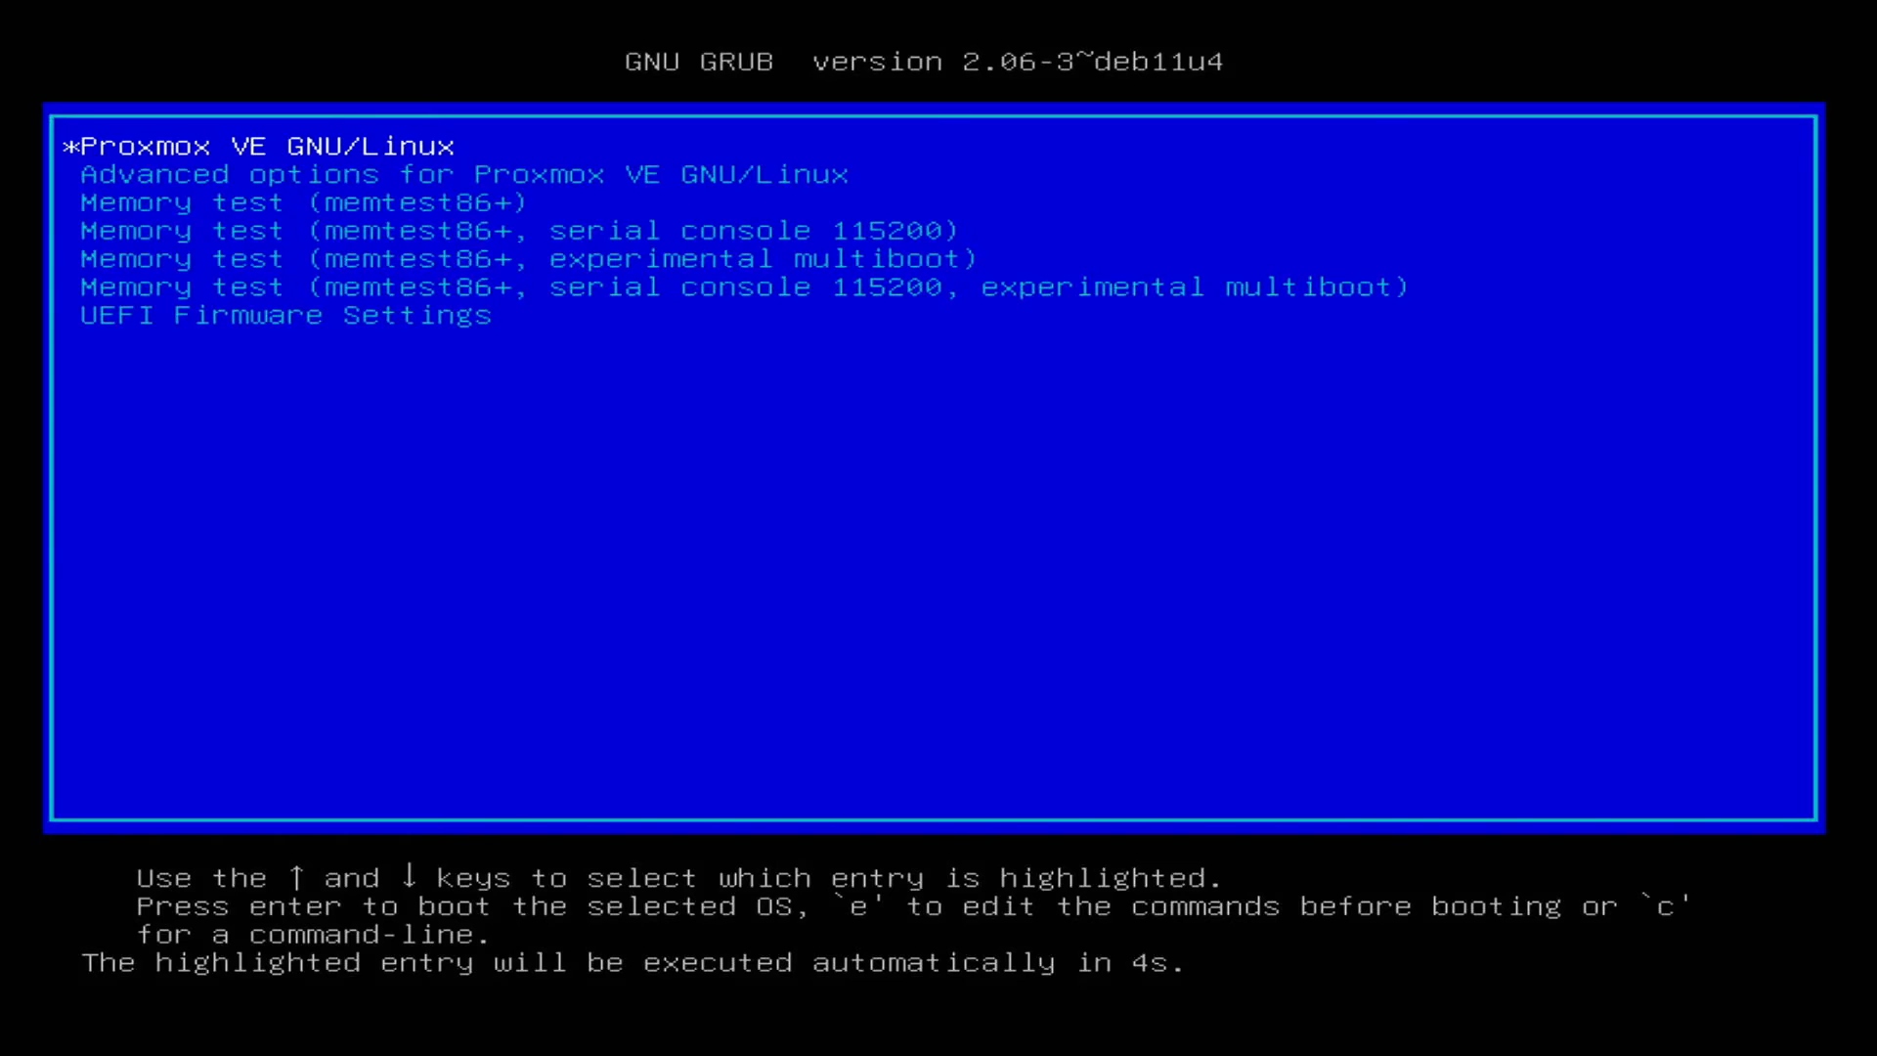
Boot the Proxmox VE GNU/Linux entry and proceed past the browser's certificate warning to the web interface at 192.168.1.17.
key("Return")
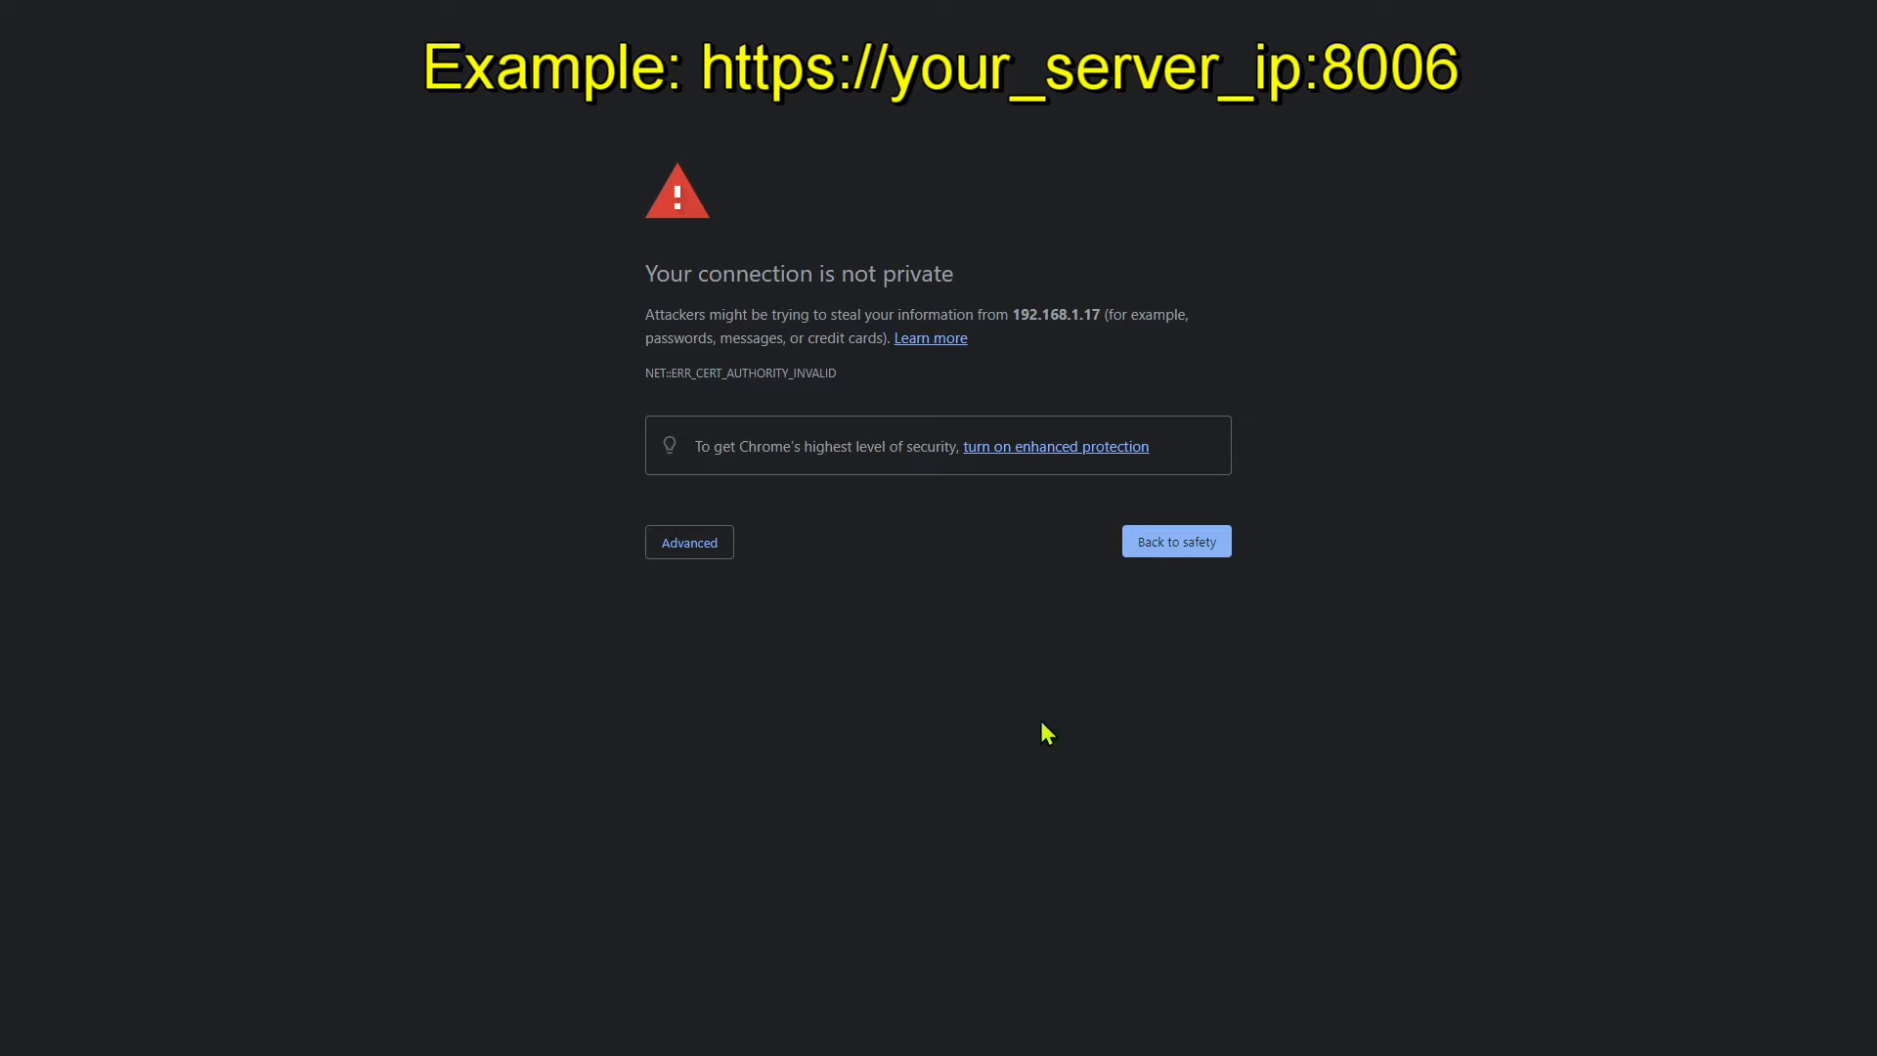
left_click(698, 554)
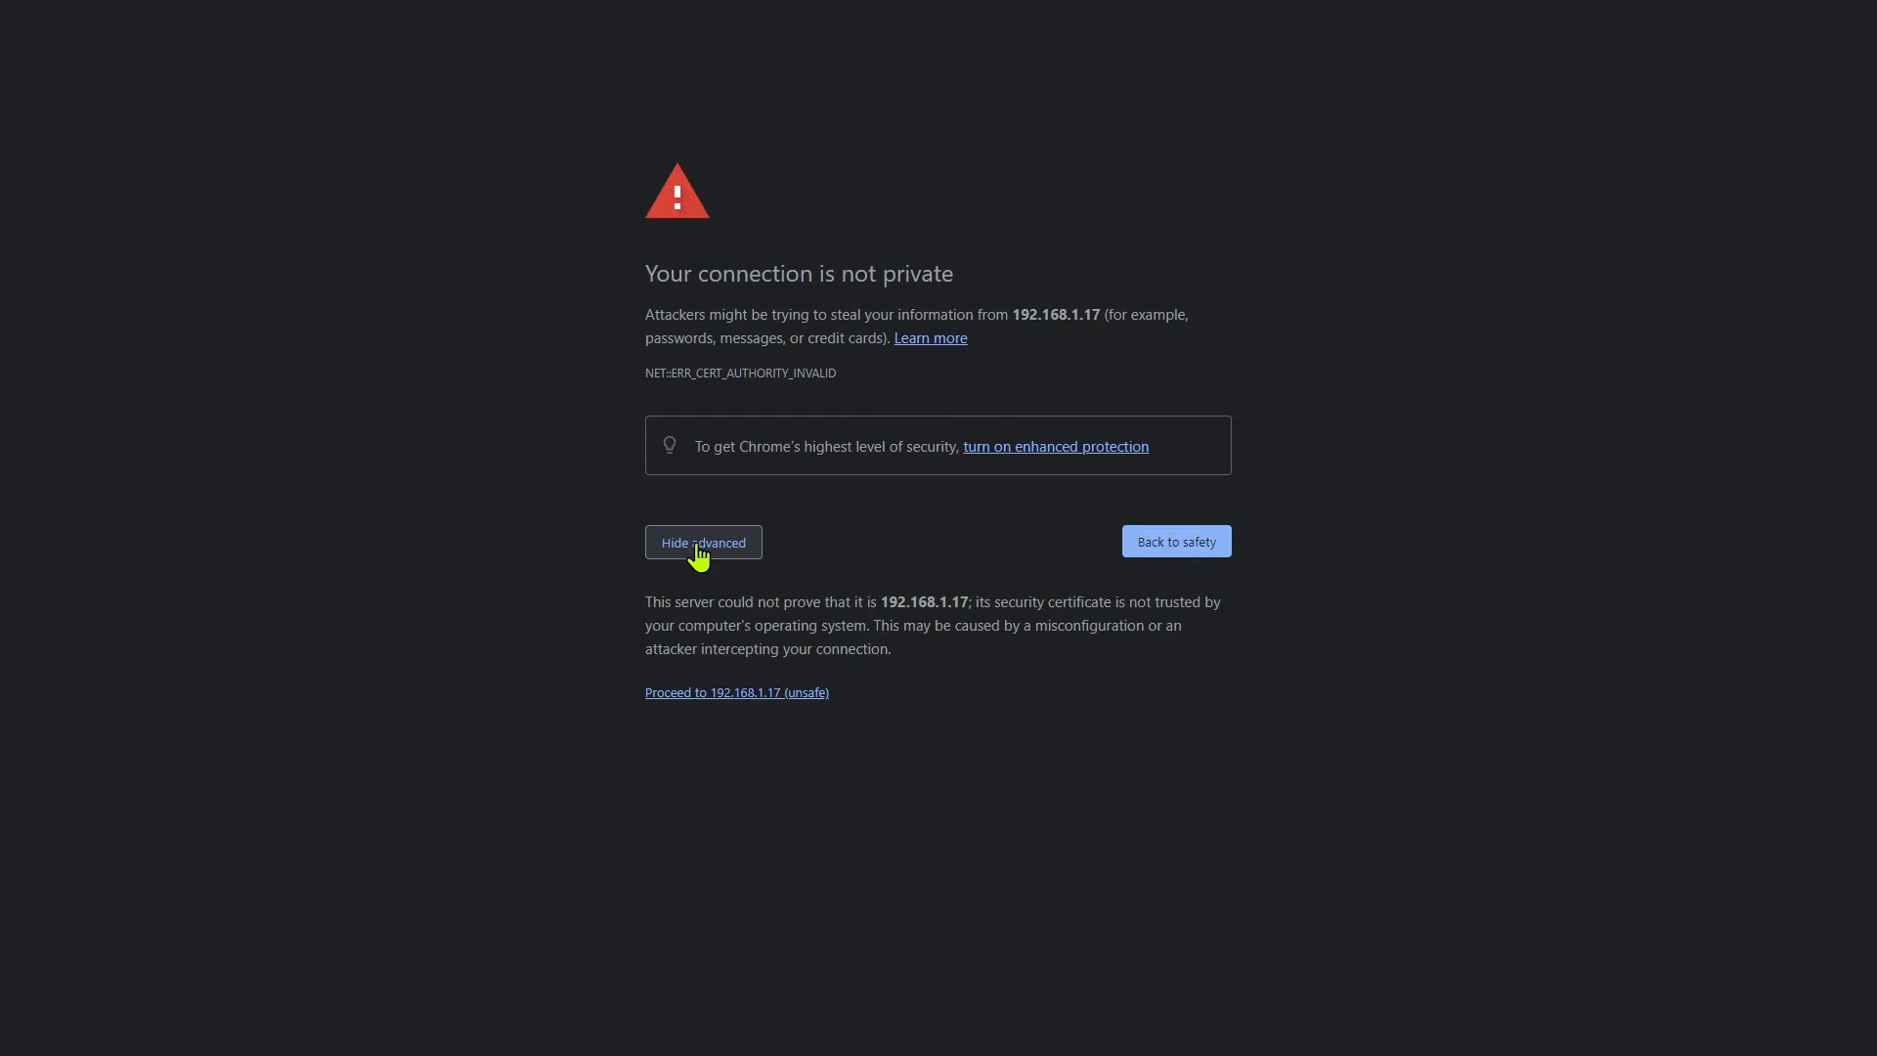
left_click(727, 693)
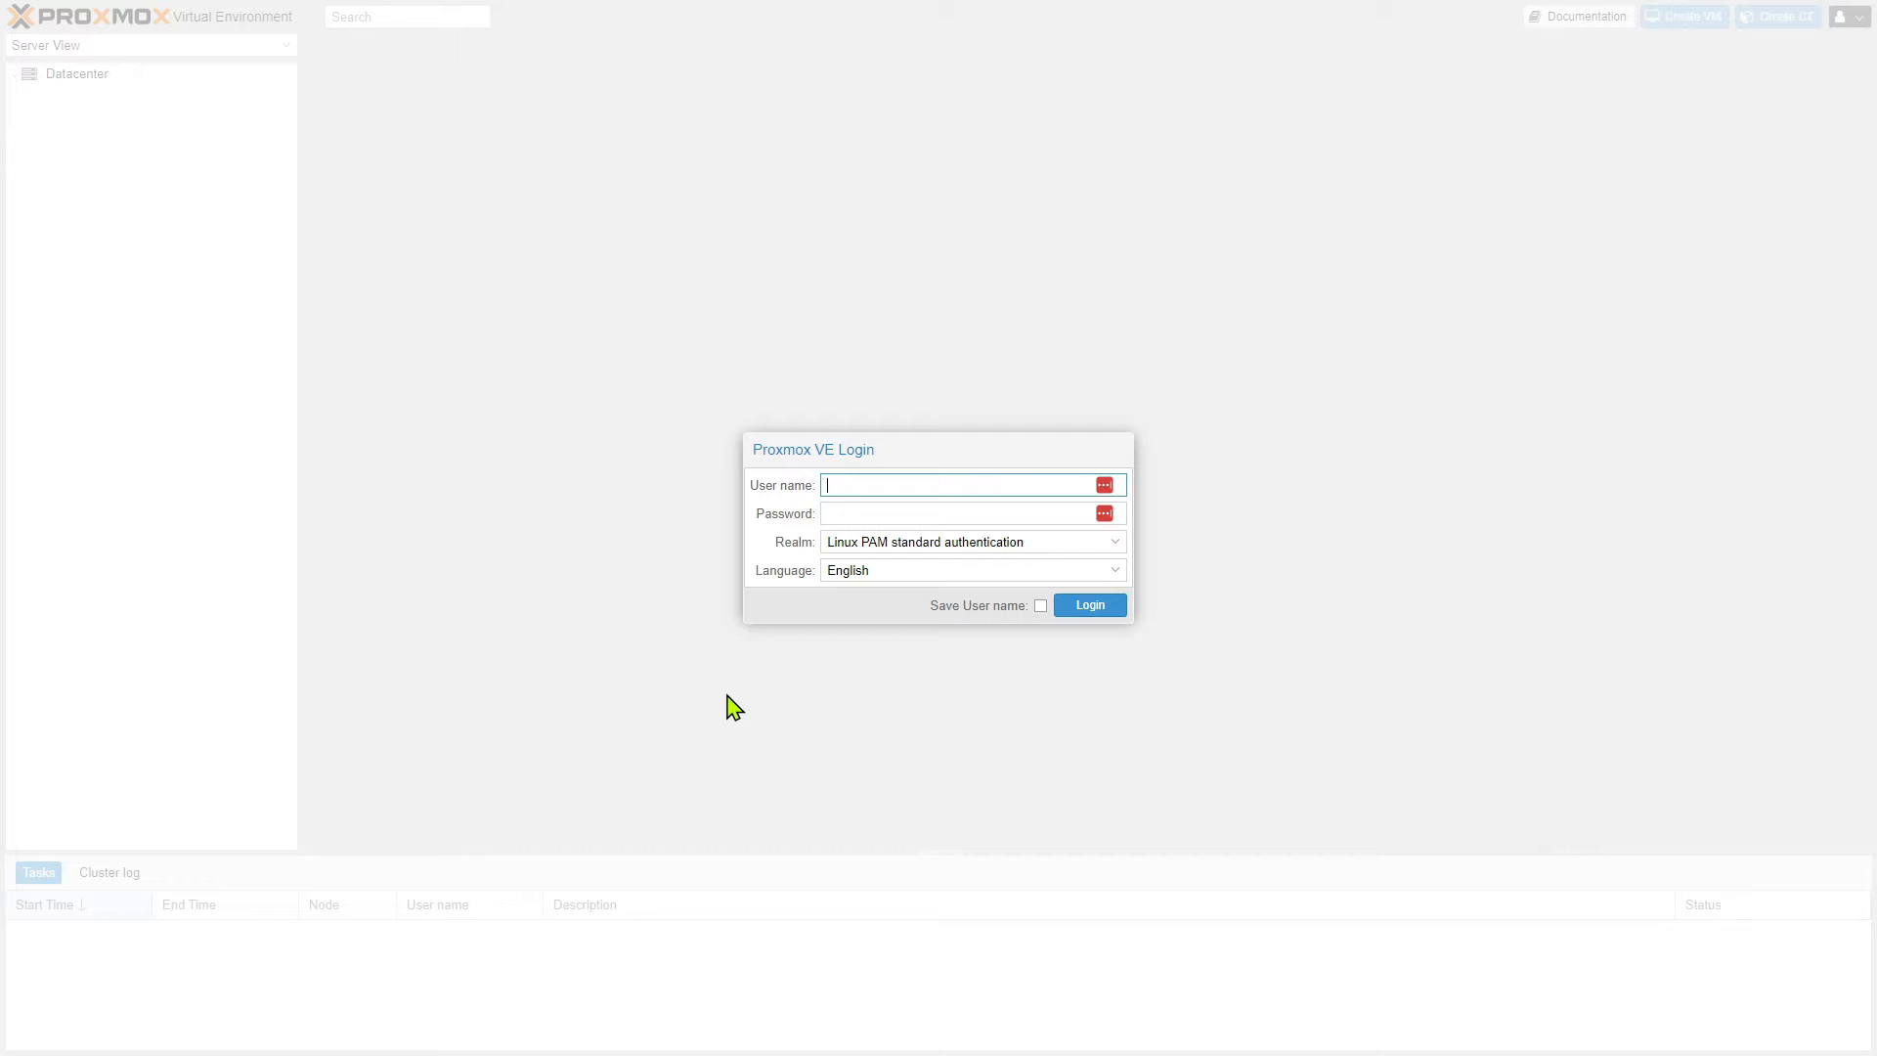
Log in as root with the account password, declining the saved-password update and dismissing the subscription notice.
type("root")
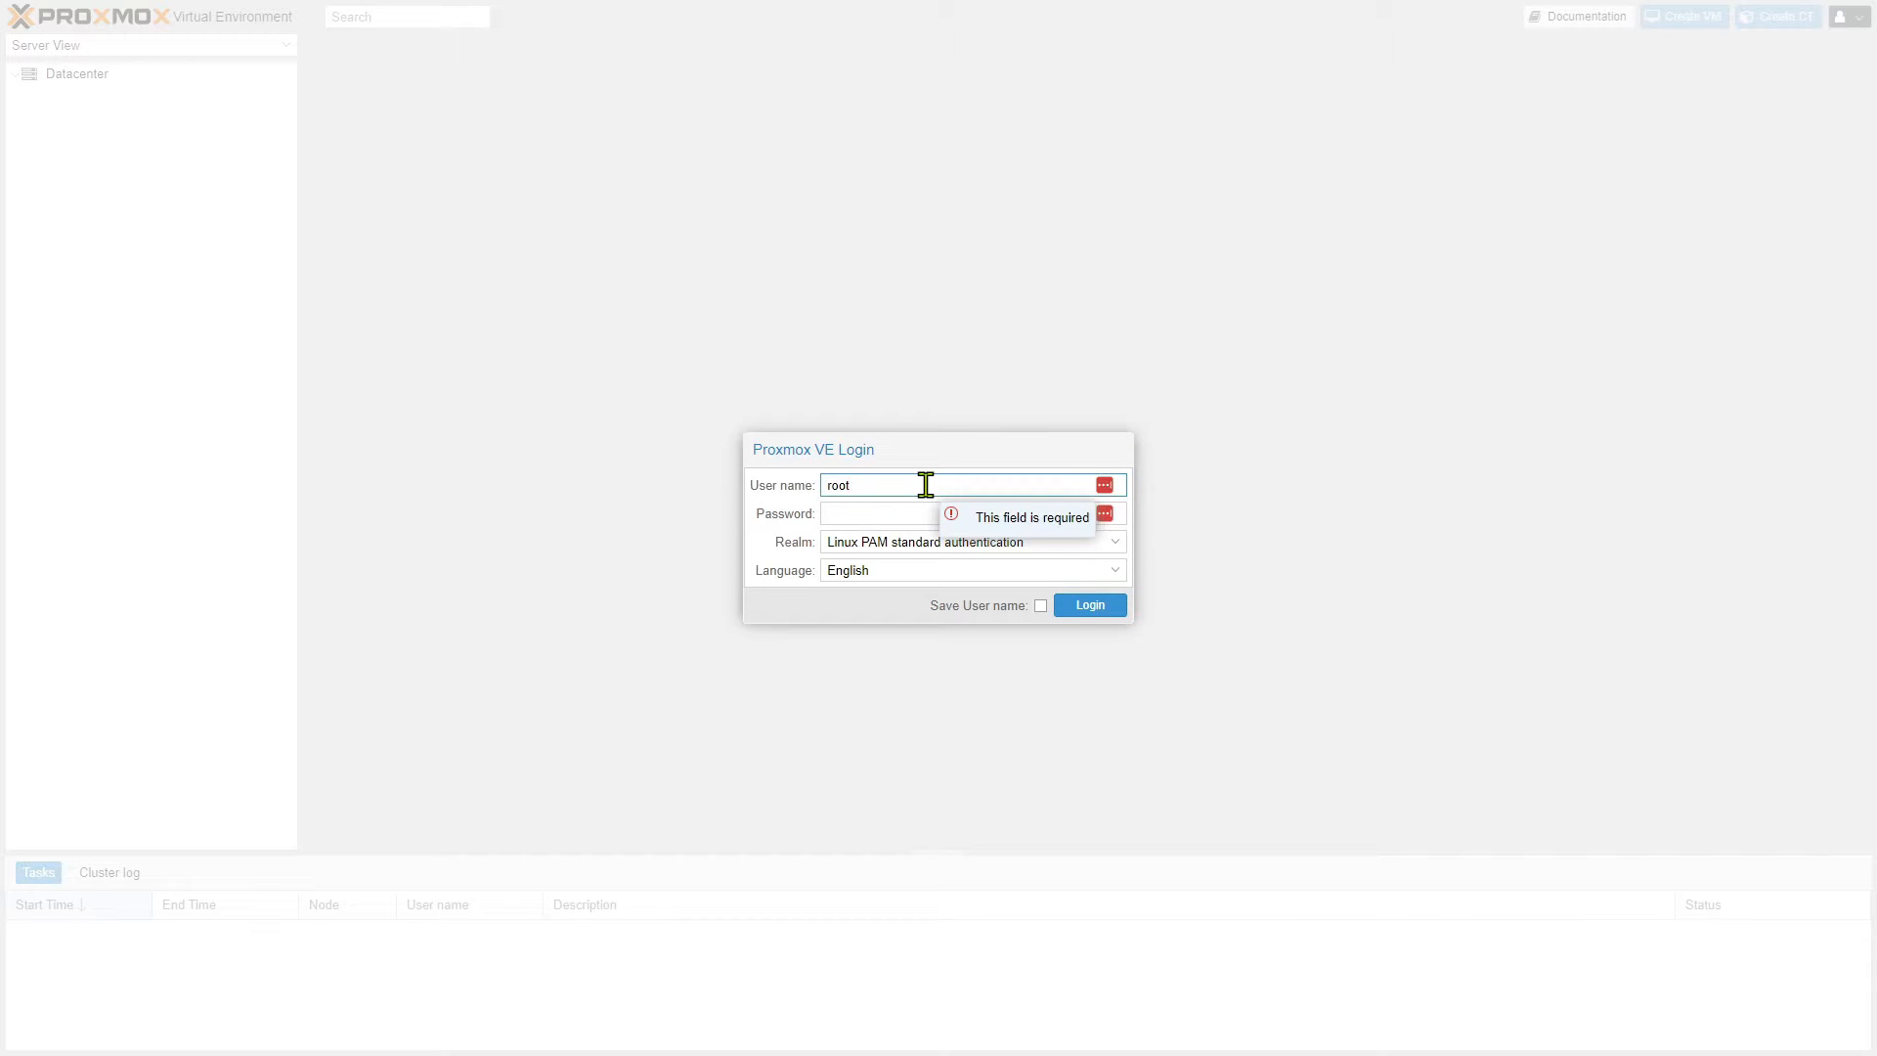
key("Tab")
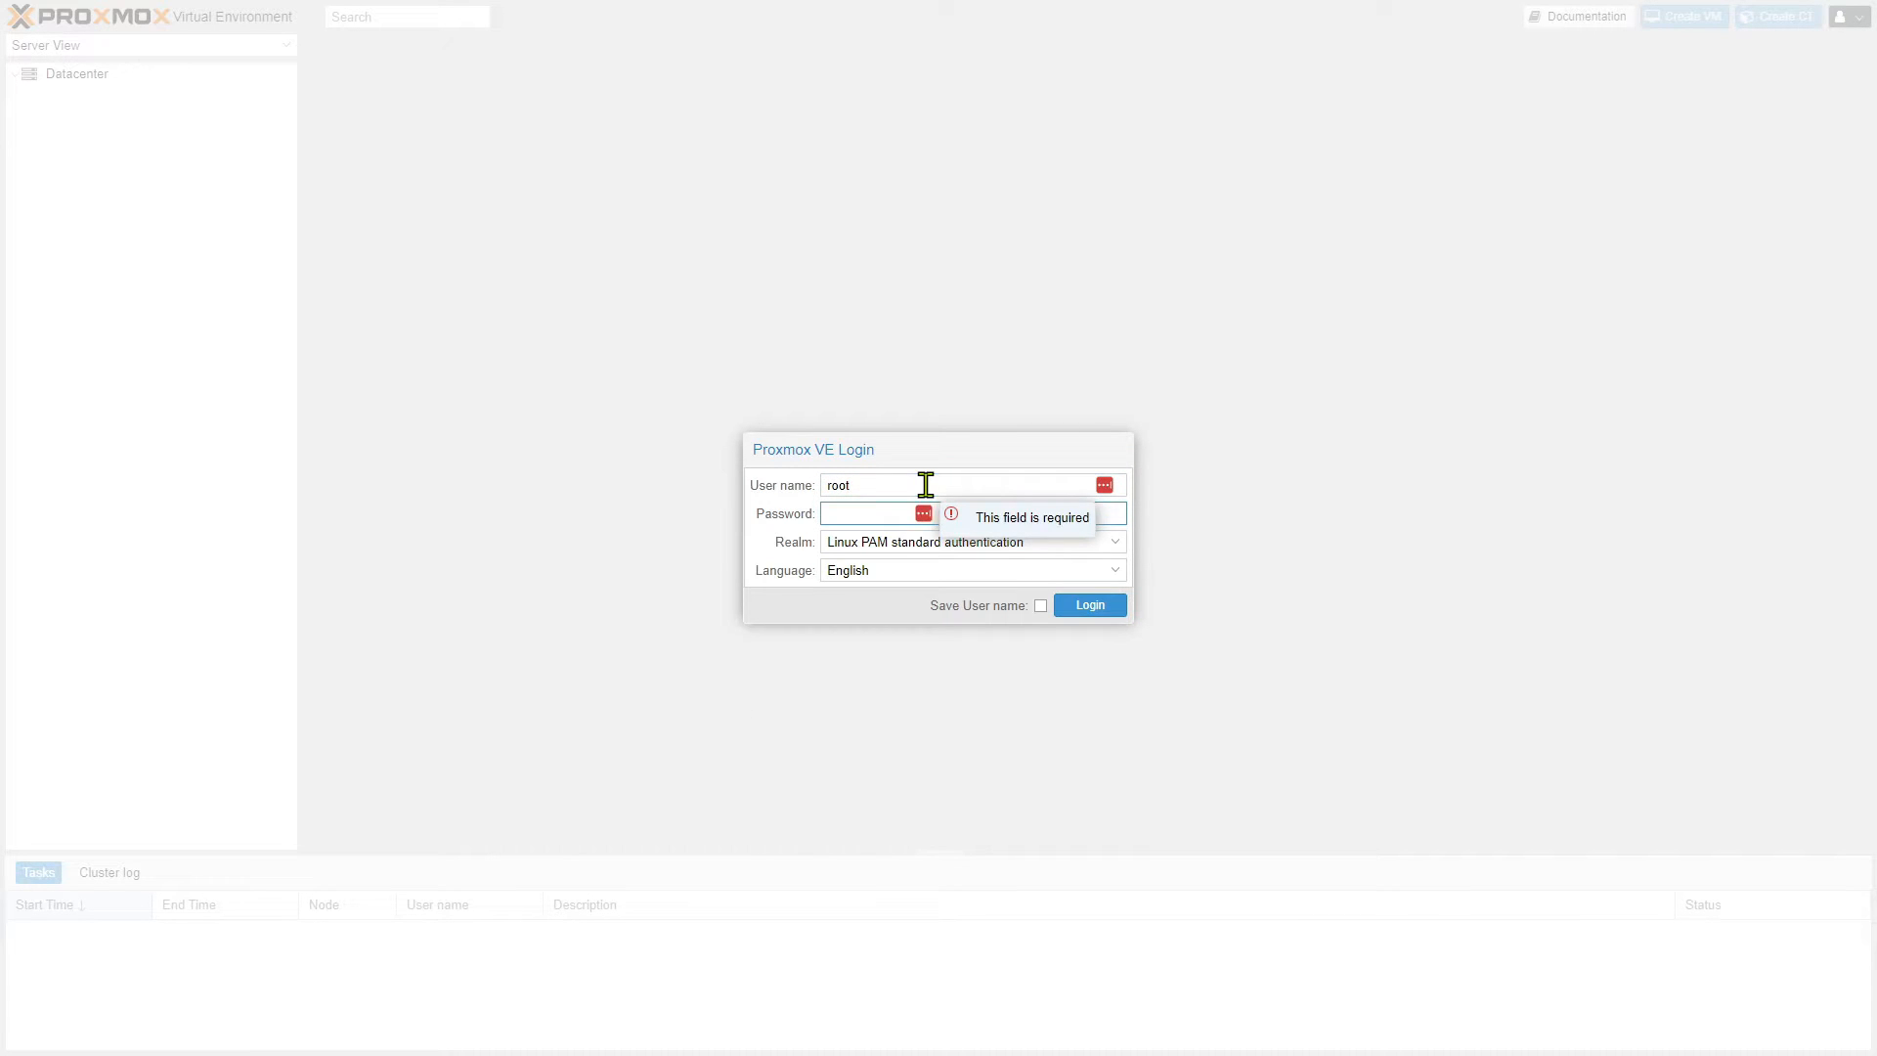
type("****")
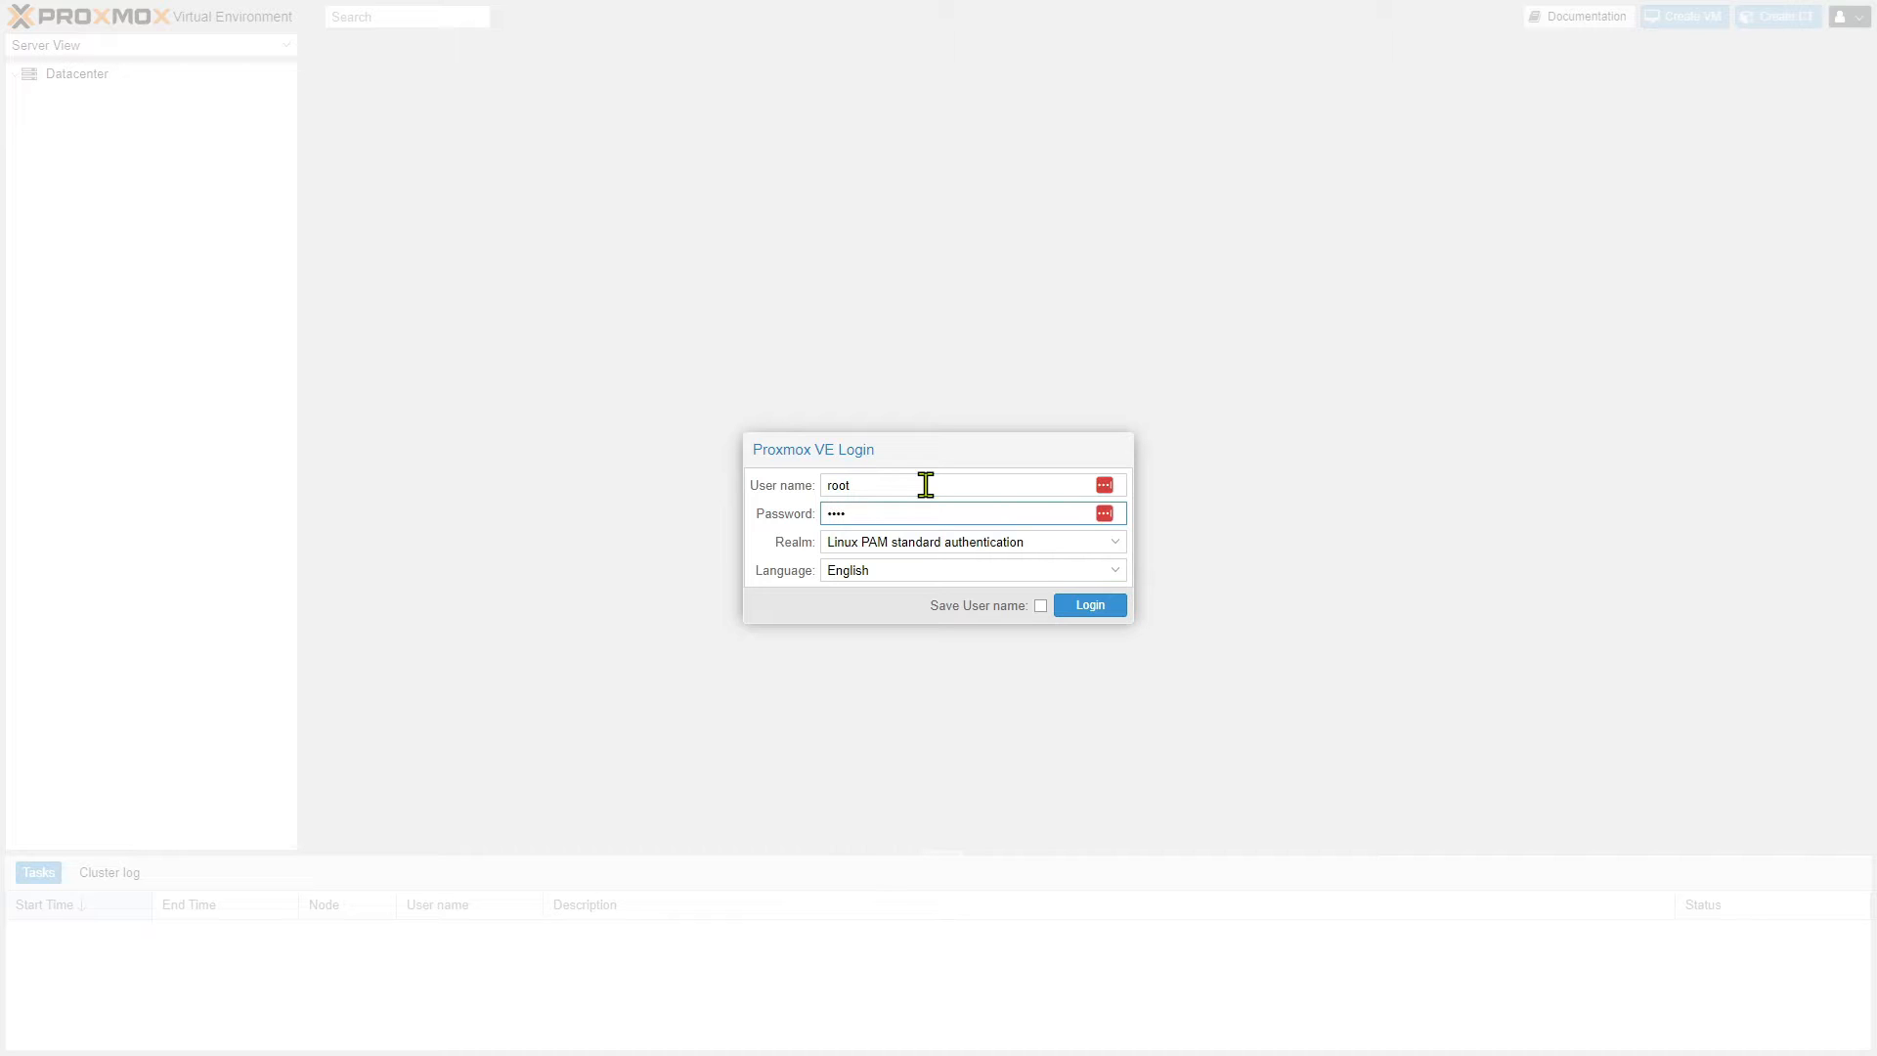
type("****")
left_click(1075, 605)
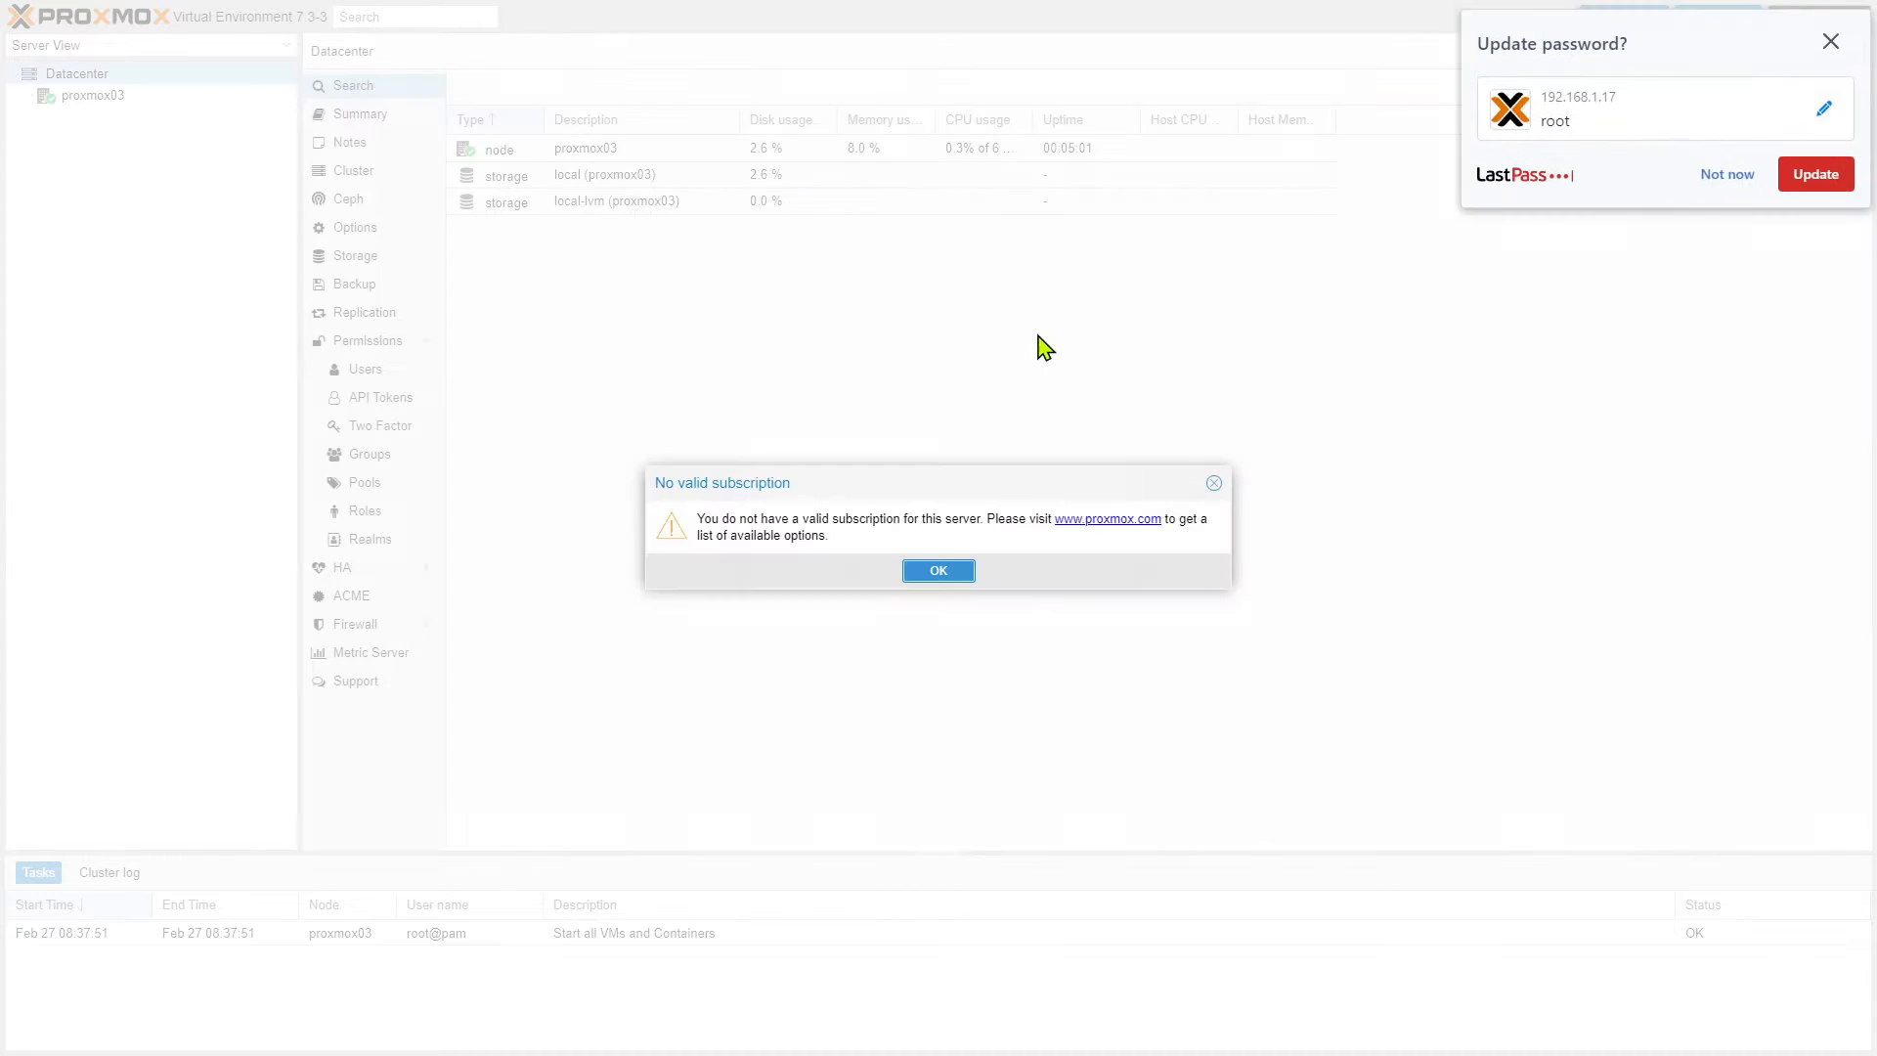
left_click(1727, 174)
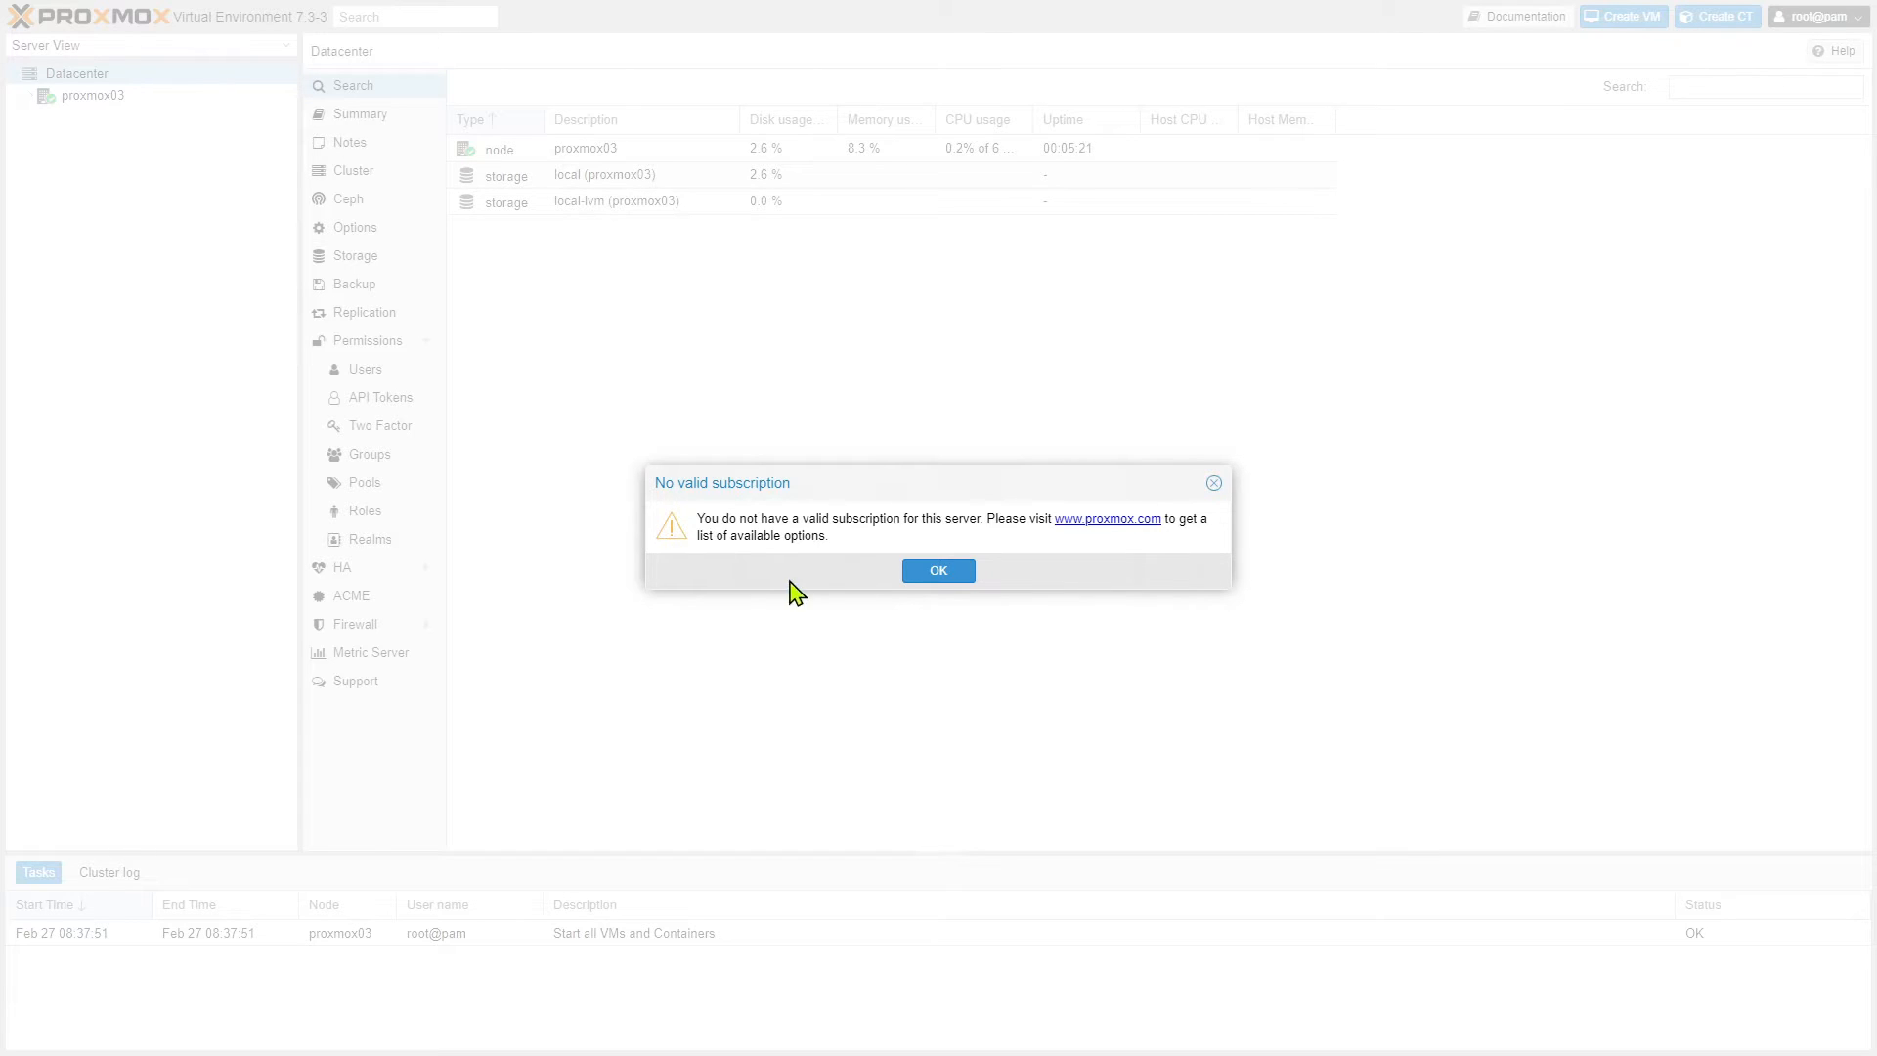
left_click(919, 574)
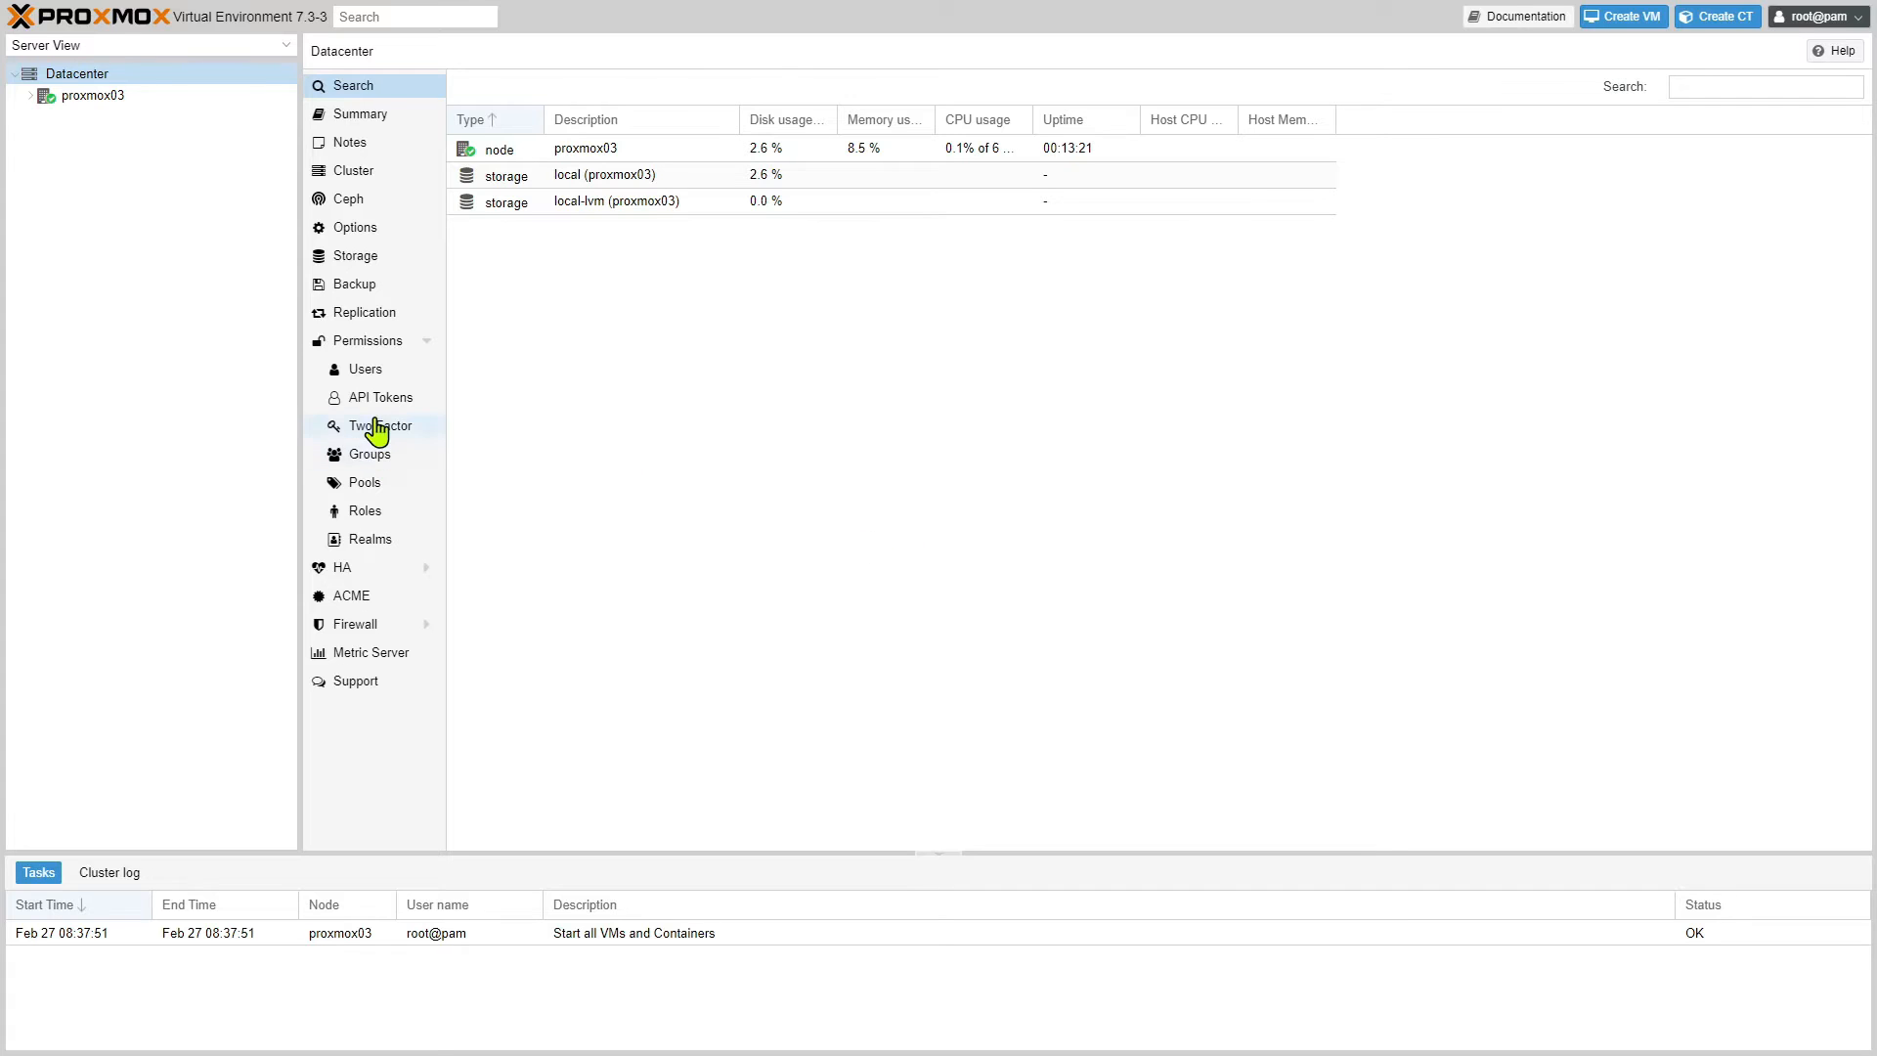
Refresh the package database in the updates of node proxmox03, dismissing the subscription notice and closing the task output.
left_click(96, 100)
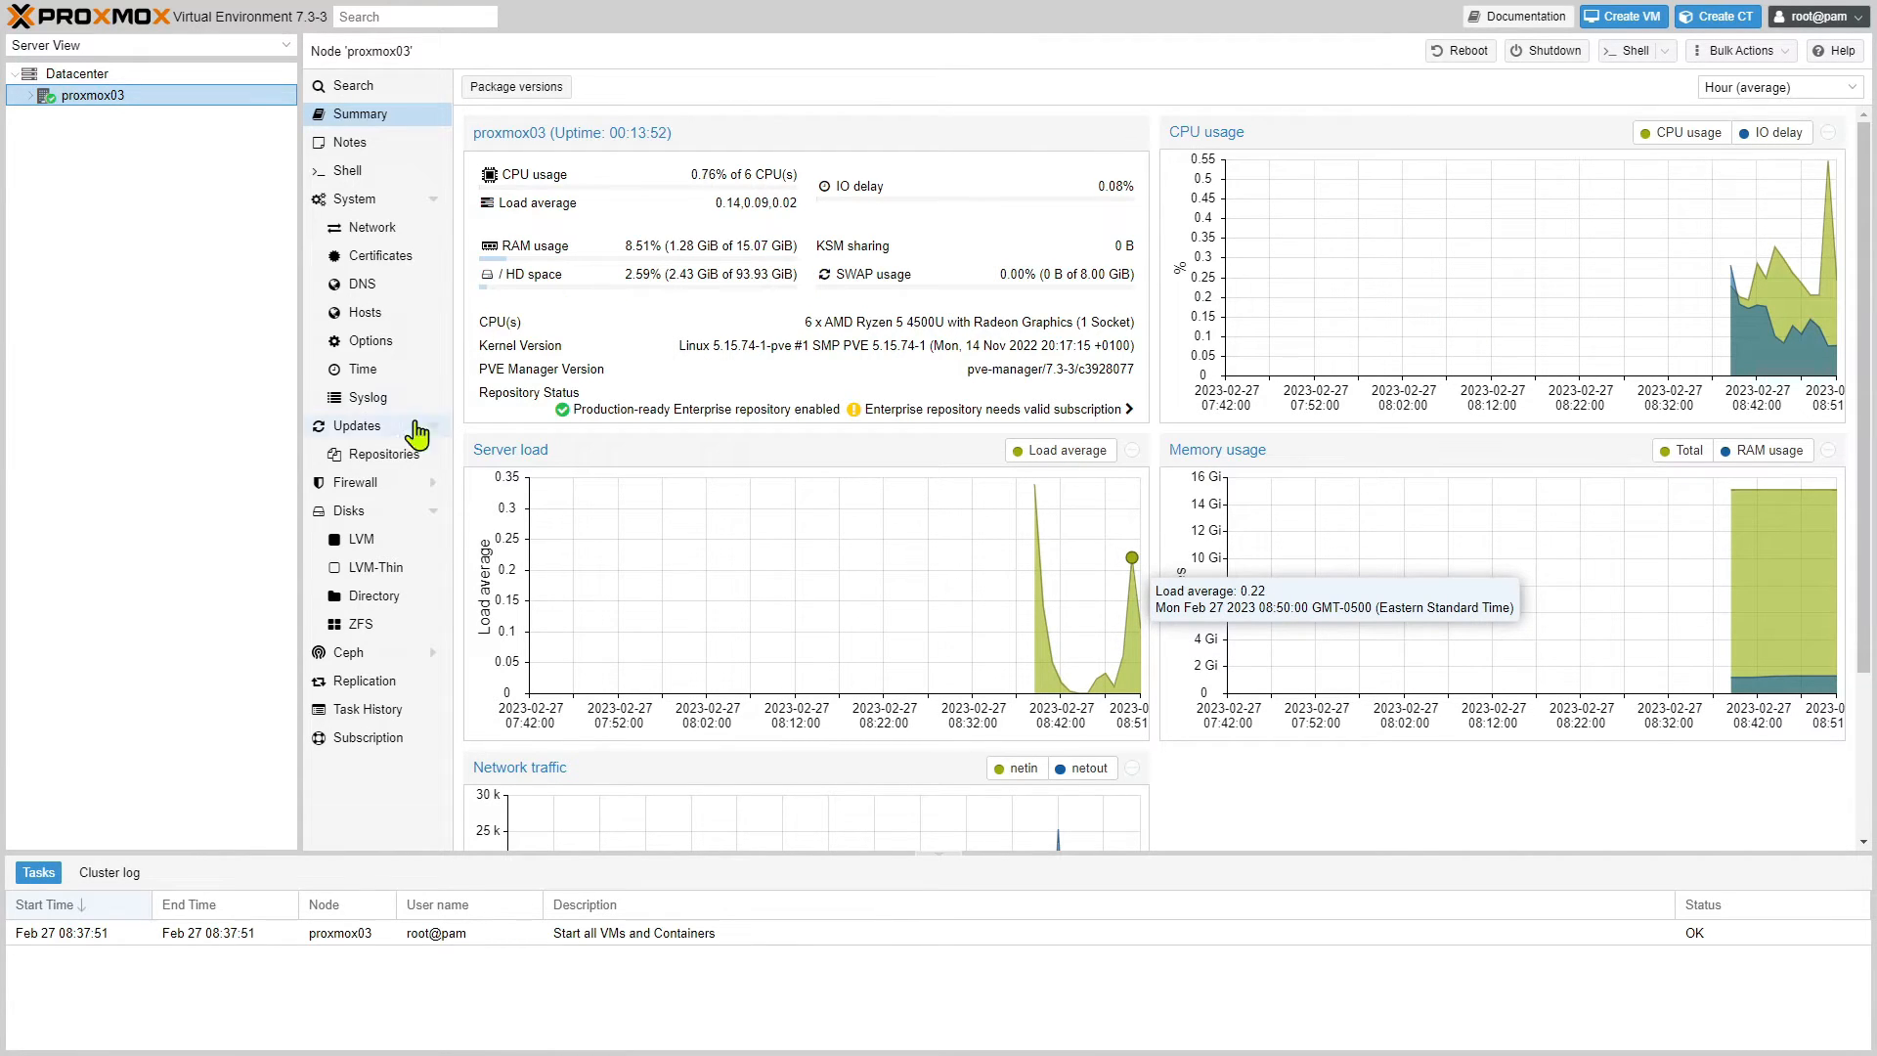
left_click(362, 427)
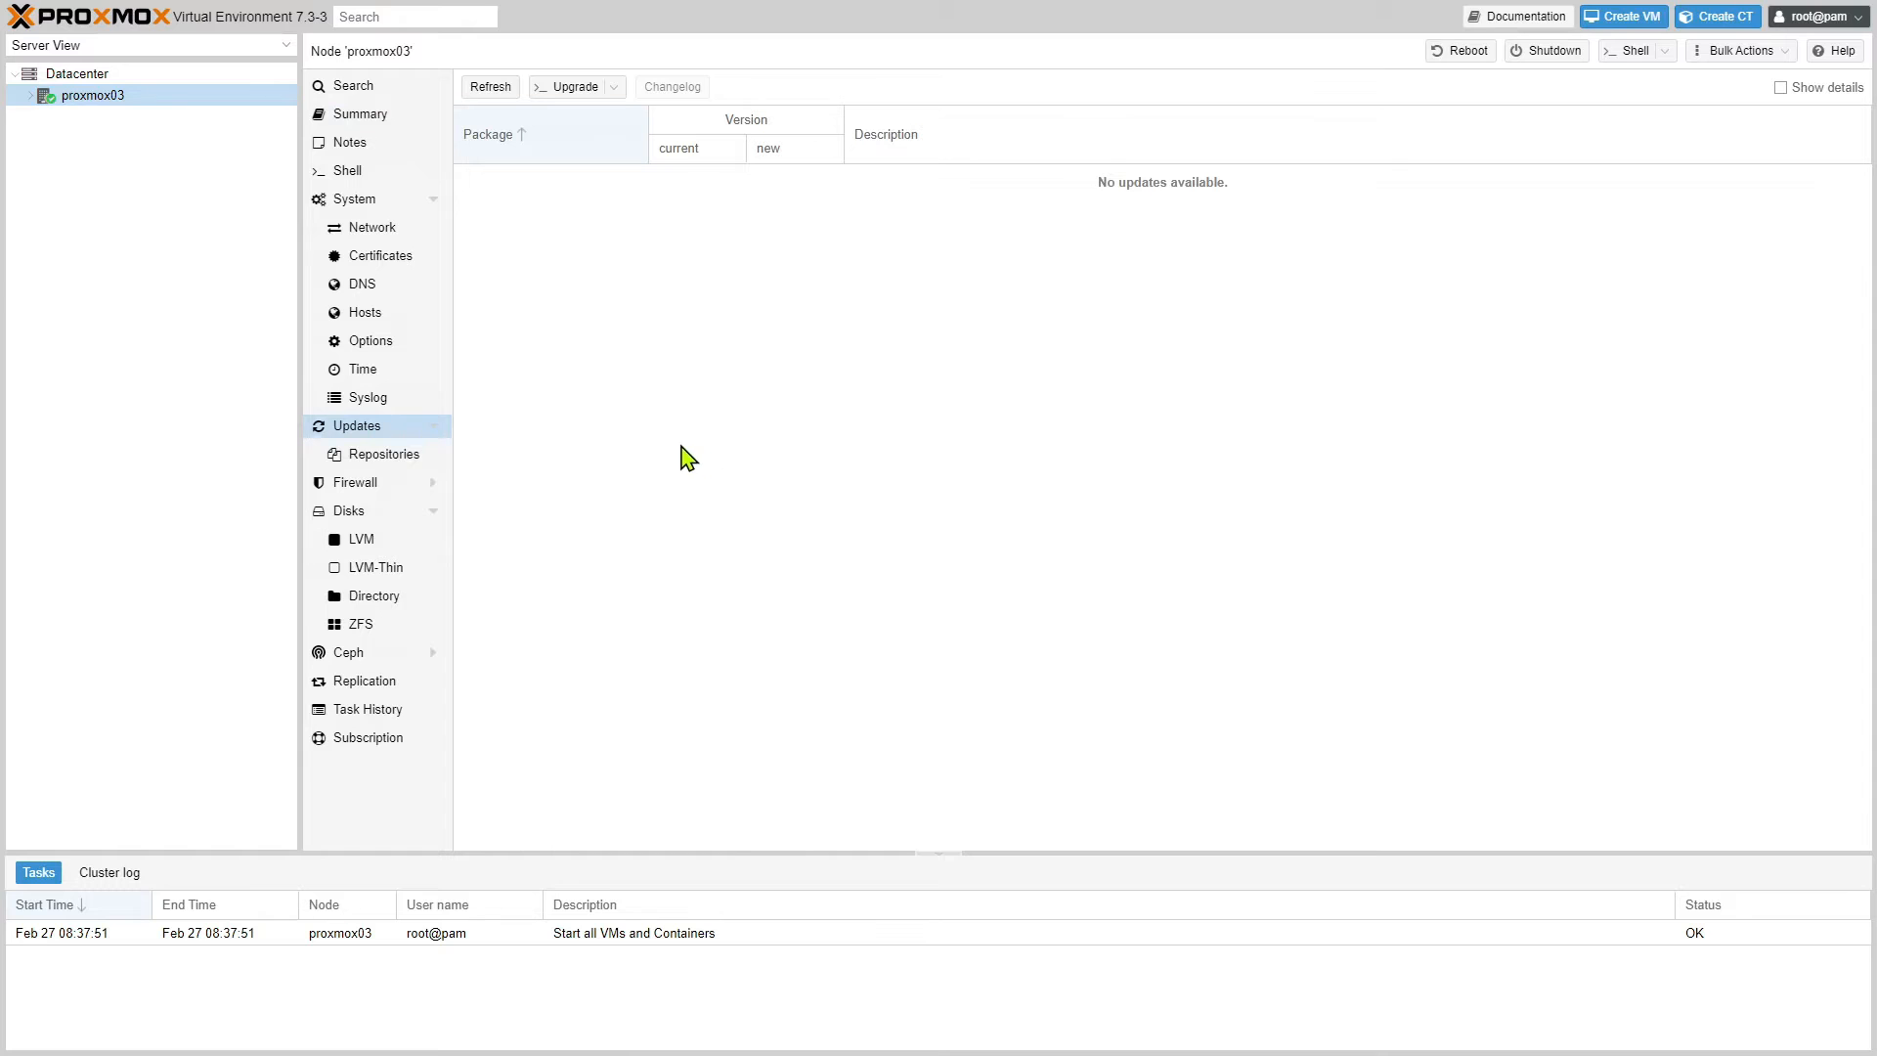
left_click(497, 90)
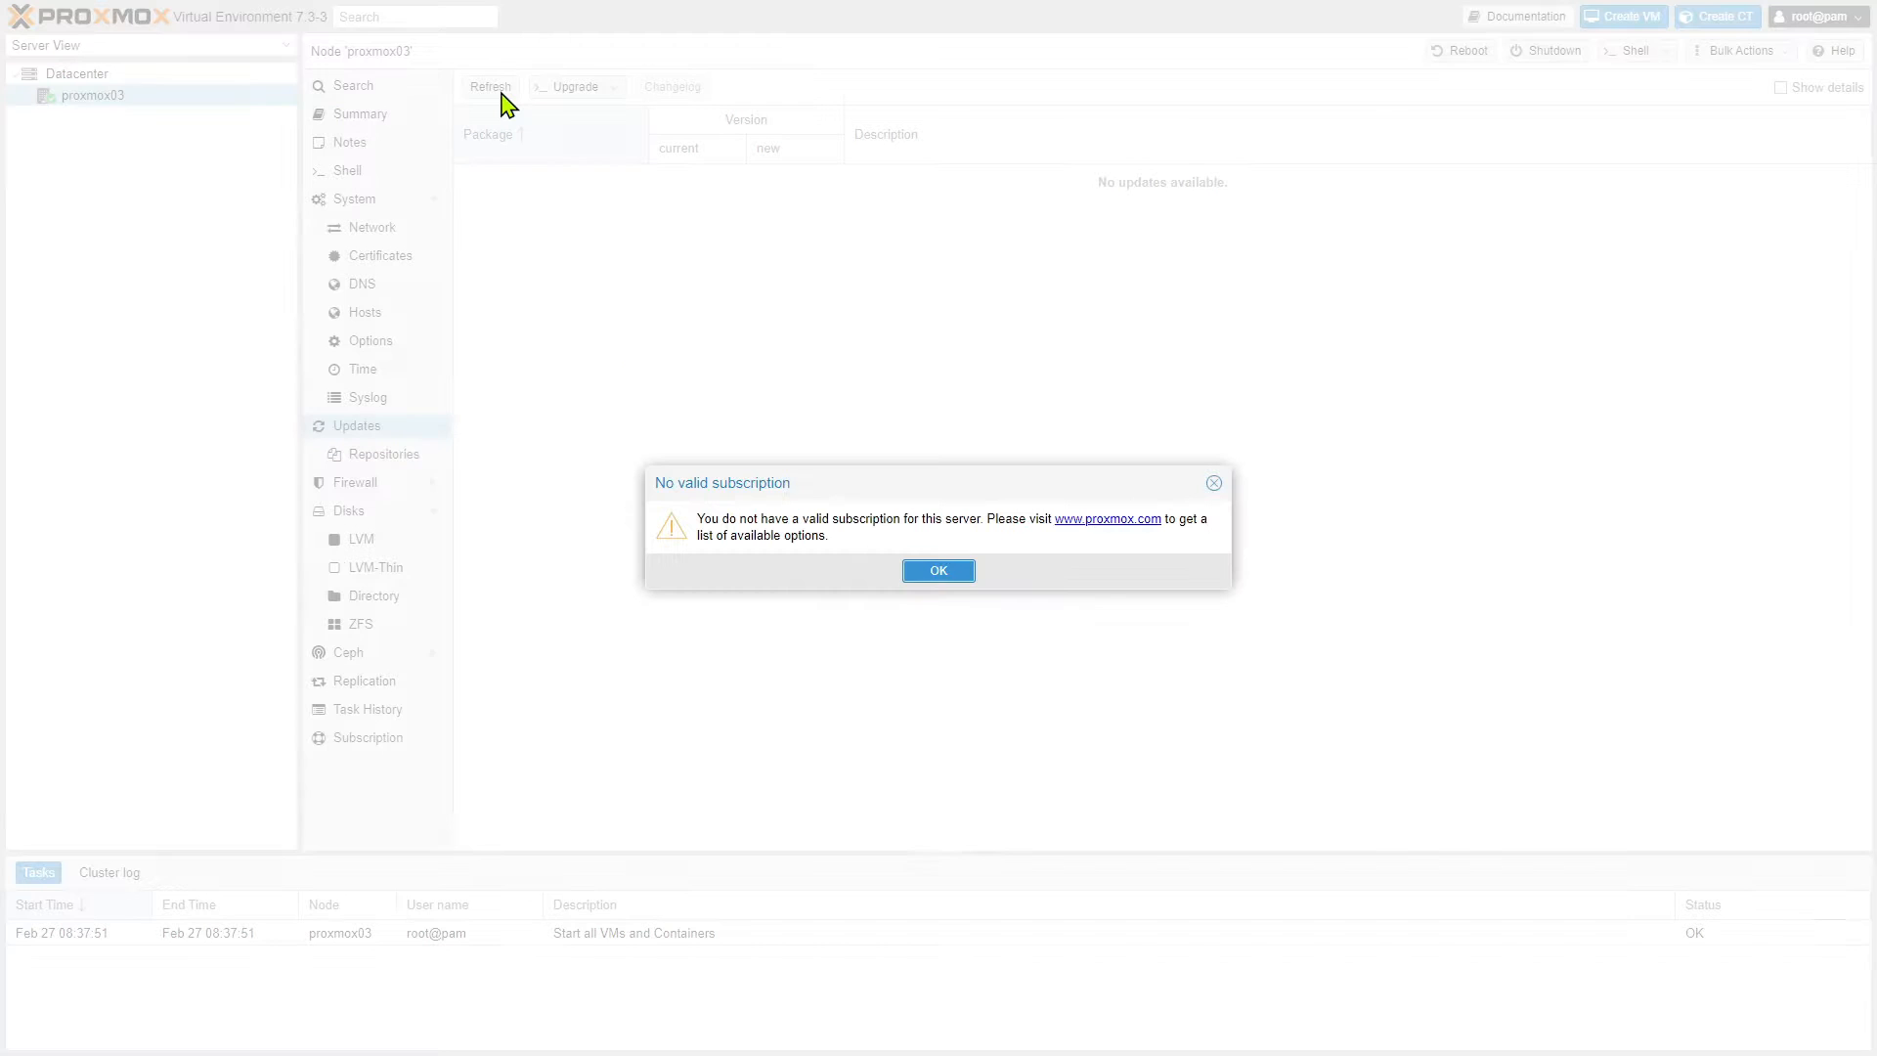
left_click(929, 573)
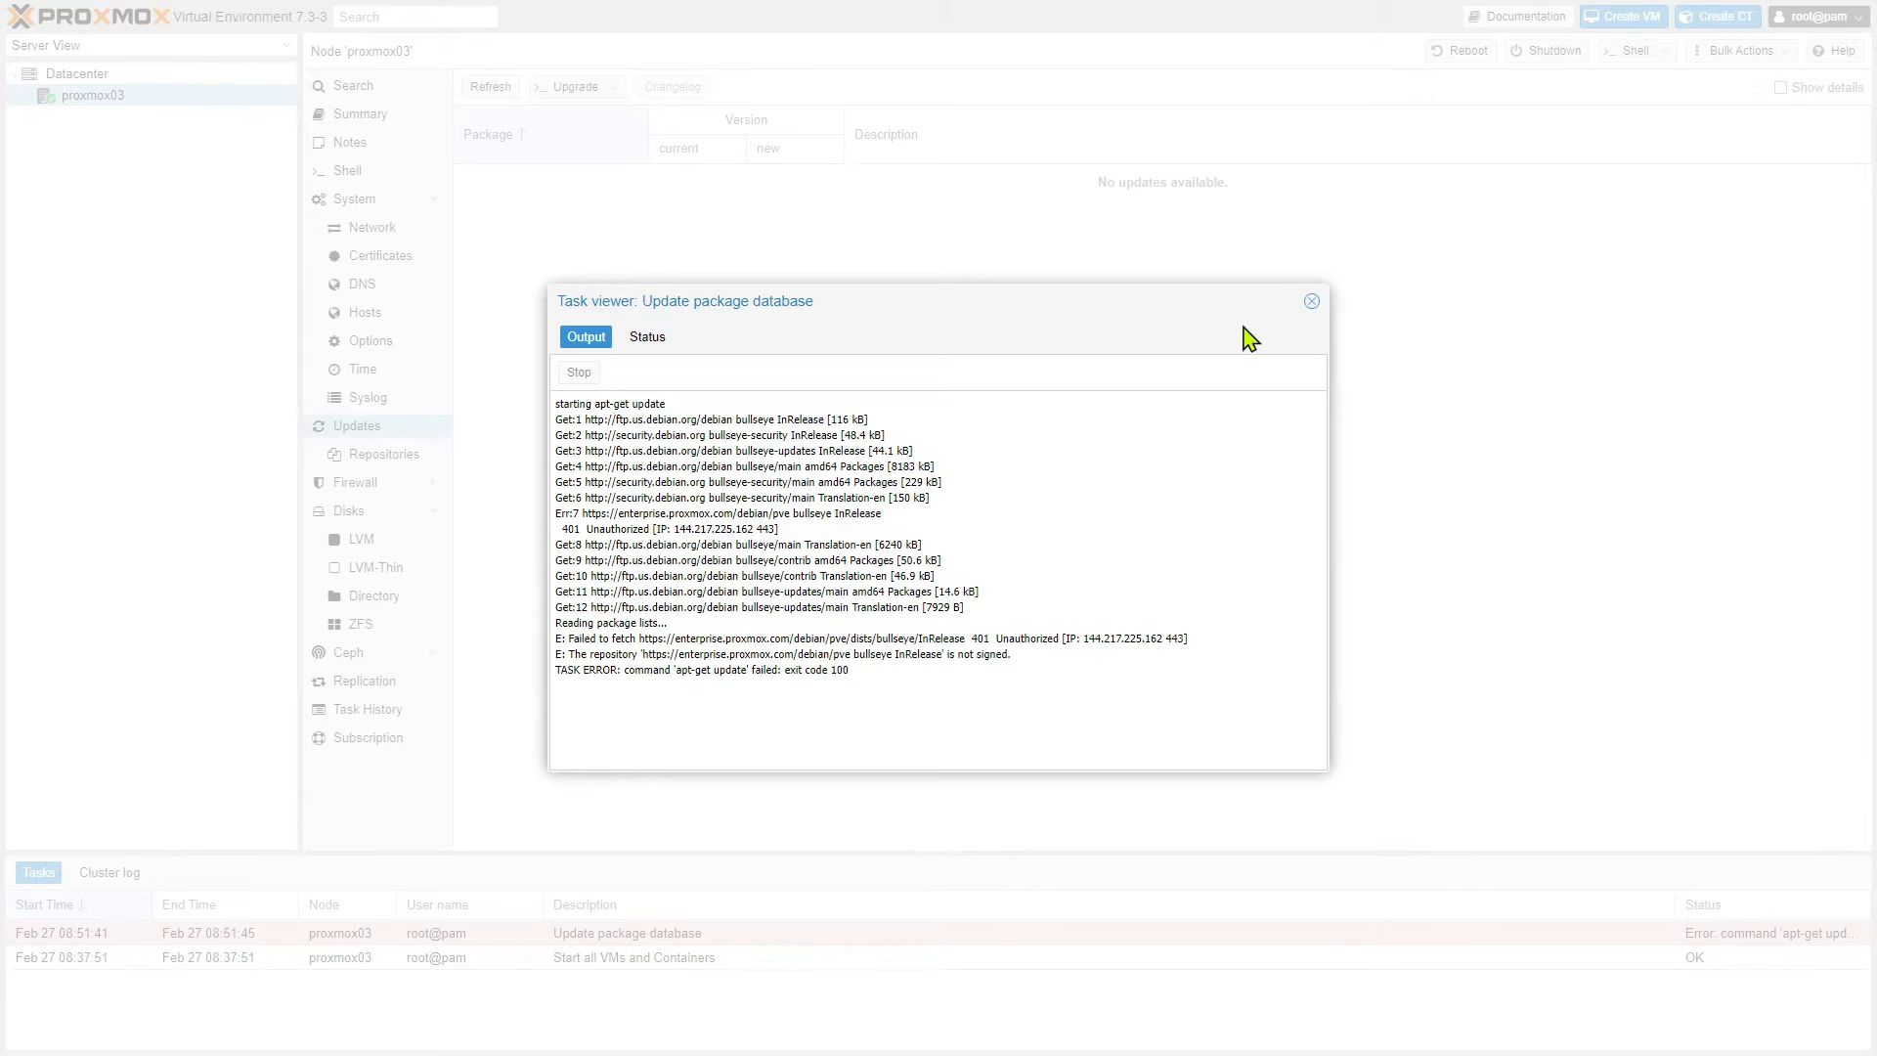
left_click(1310, 302)
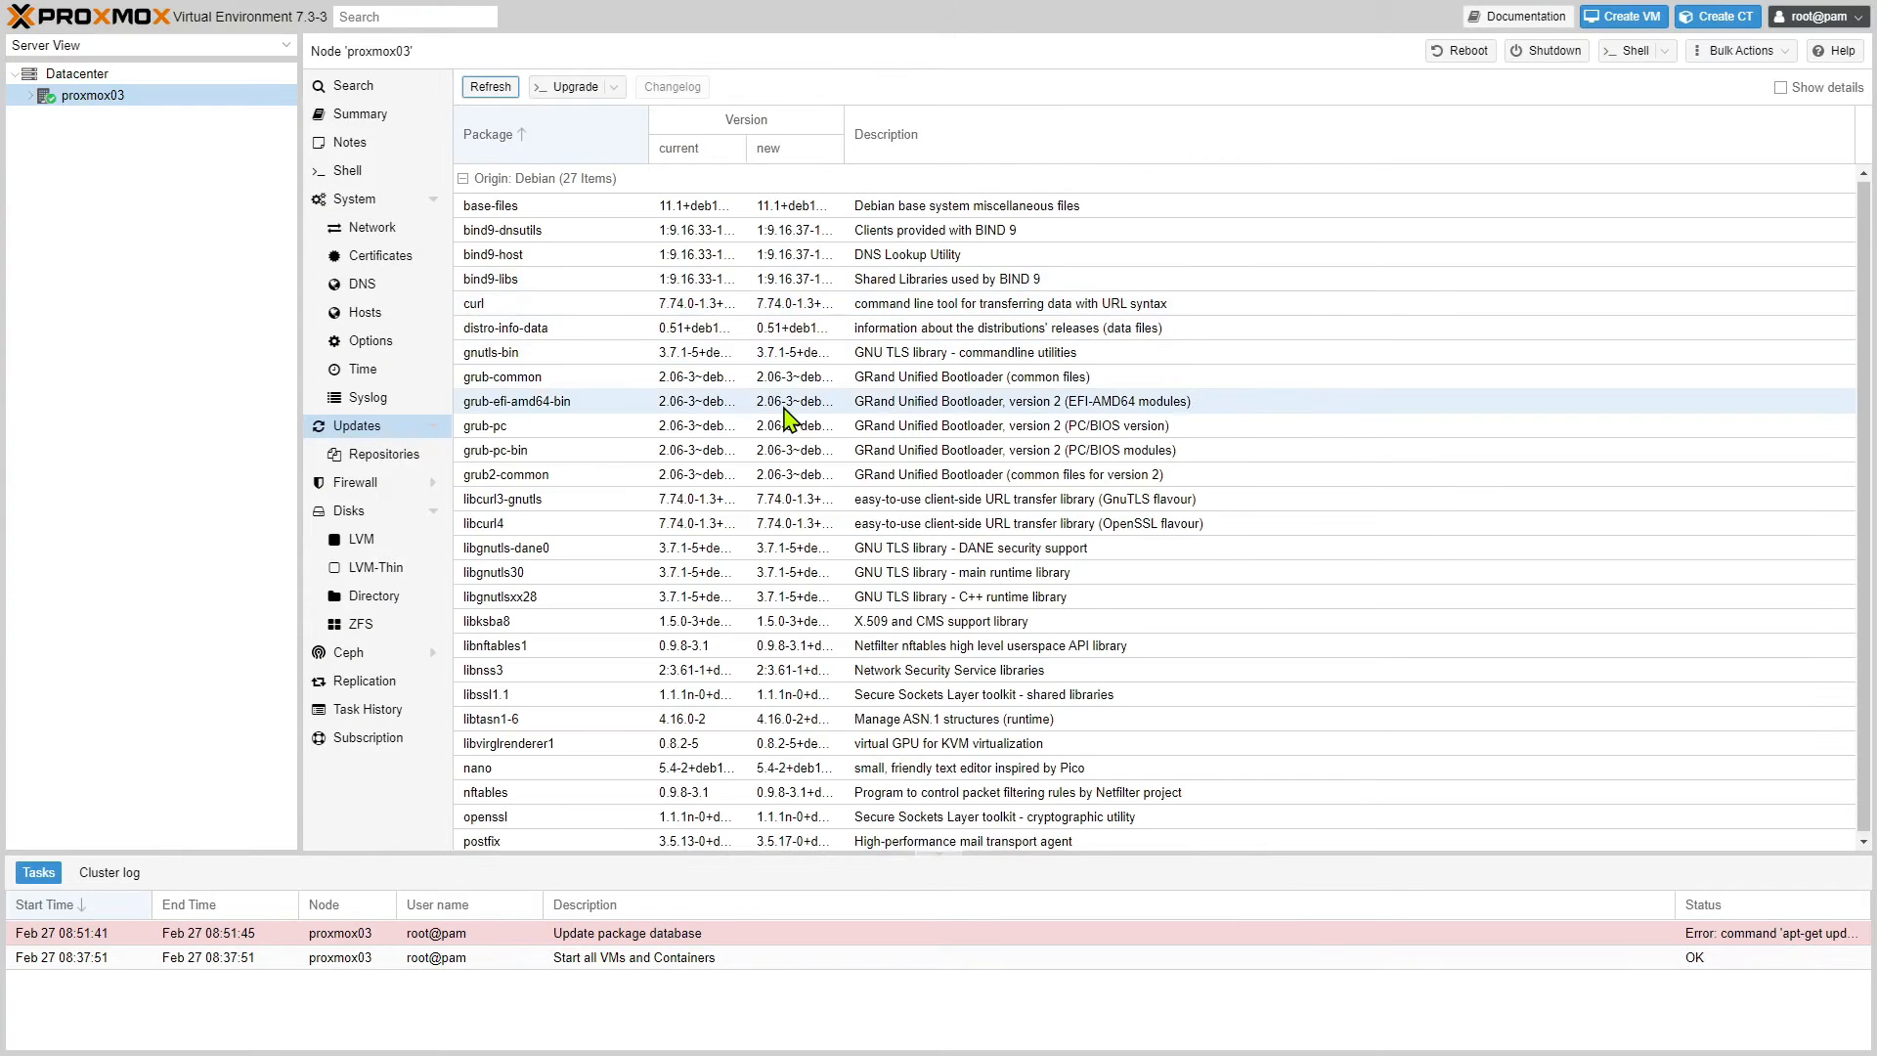
Start the package upgrade on proxmox03 and answer y to continue with the installation.
left_click(576, 87)
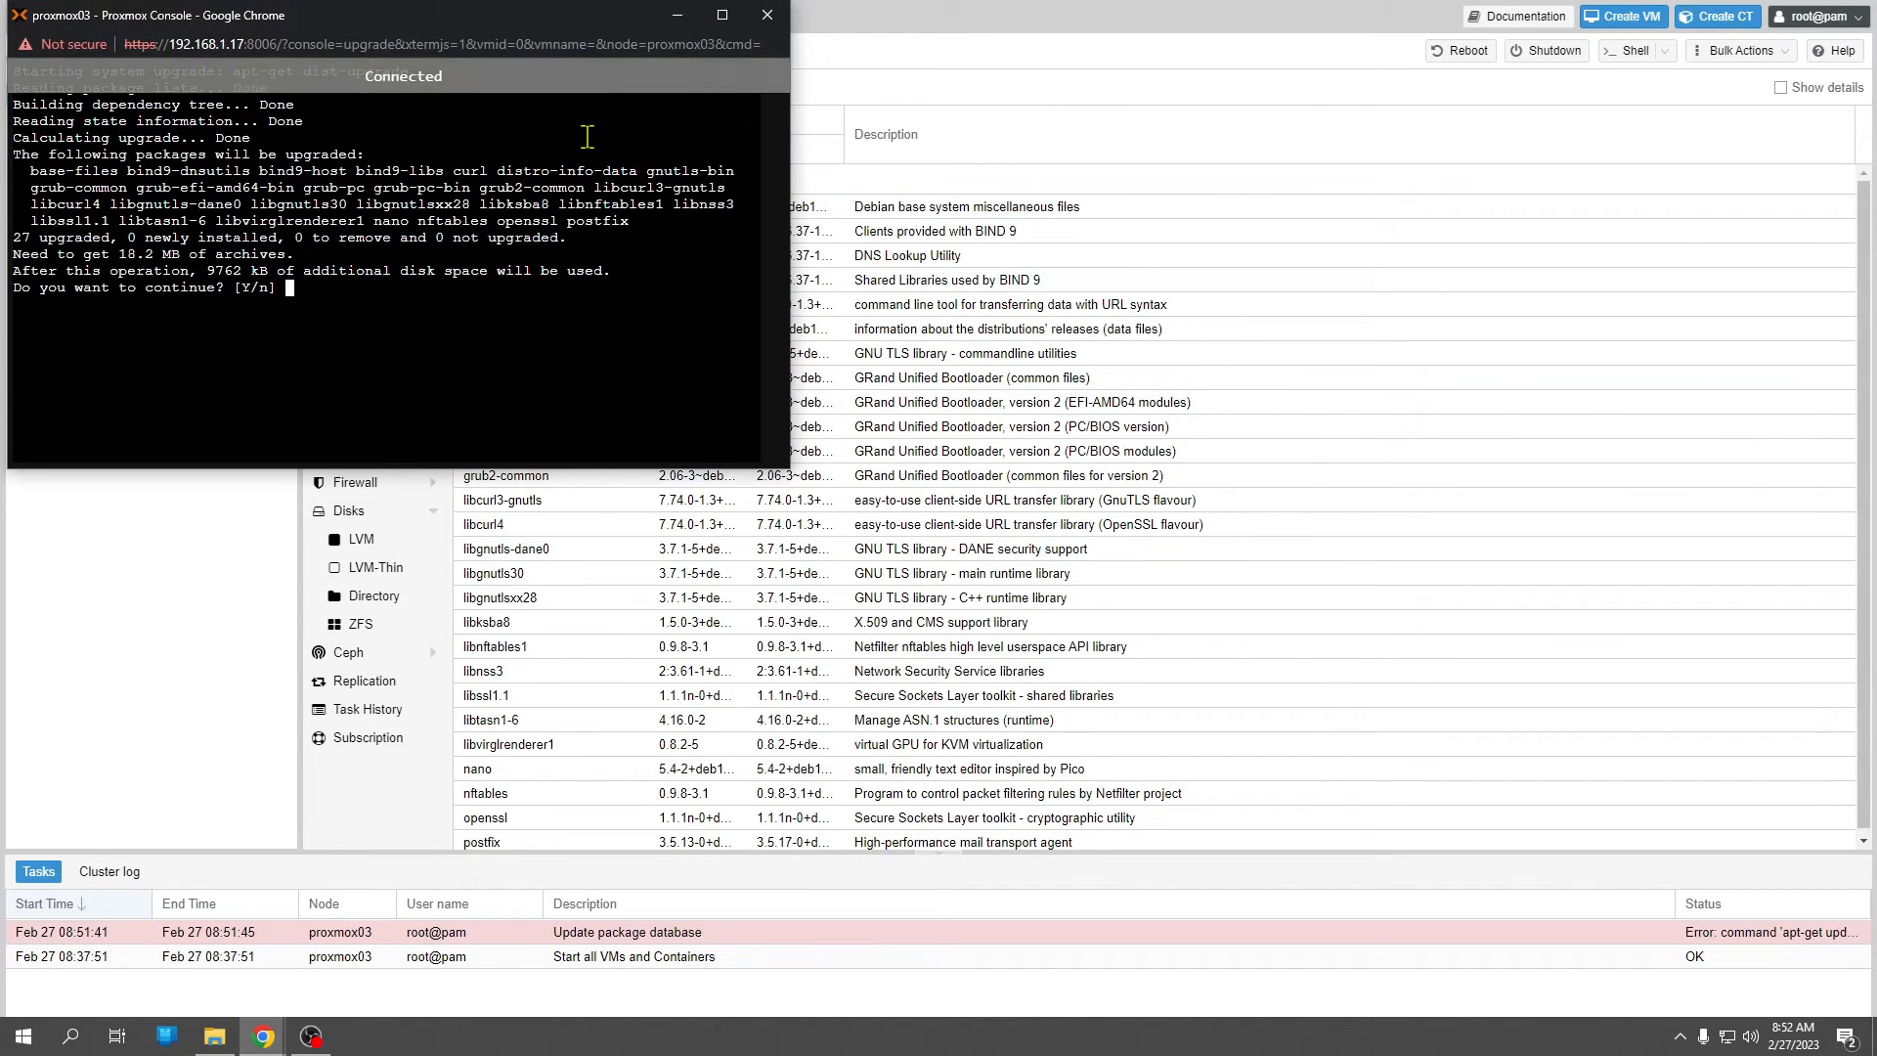
type("y")
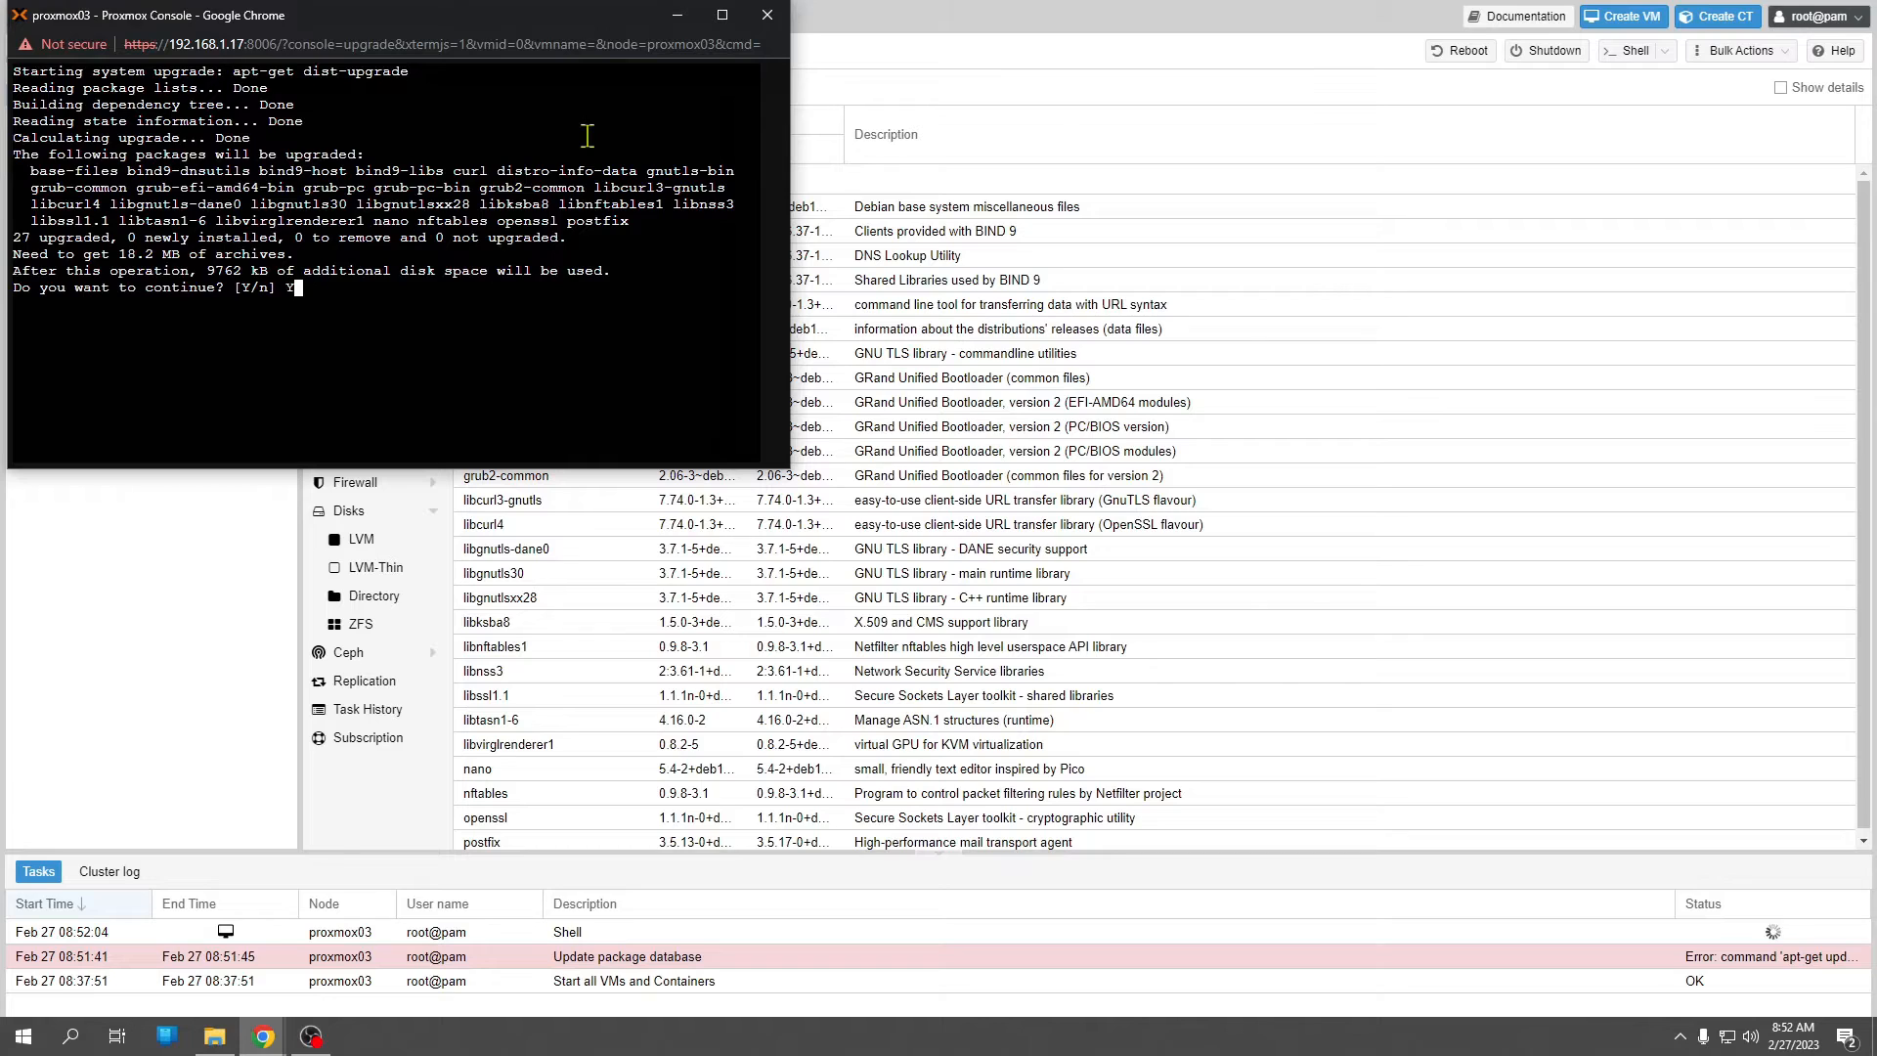
key("Return")
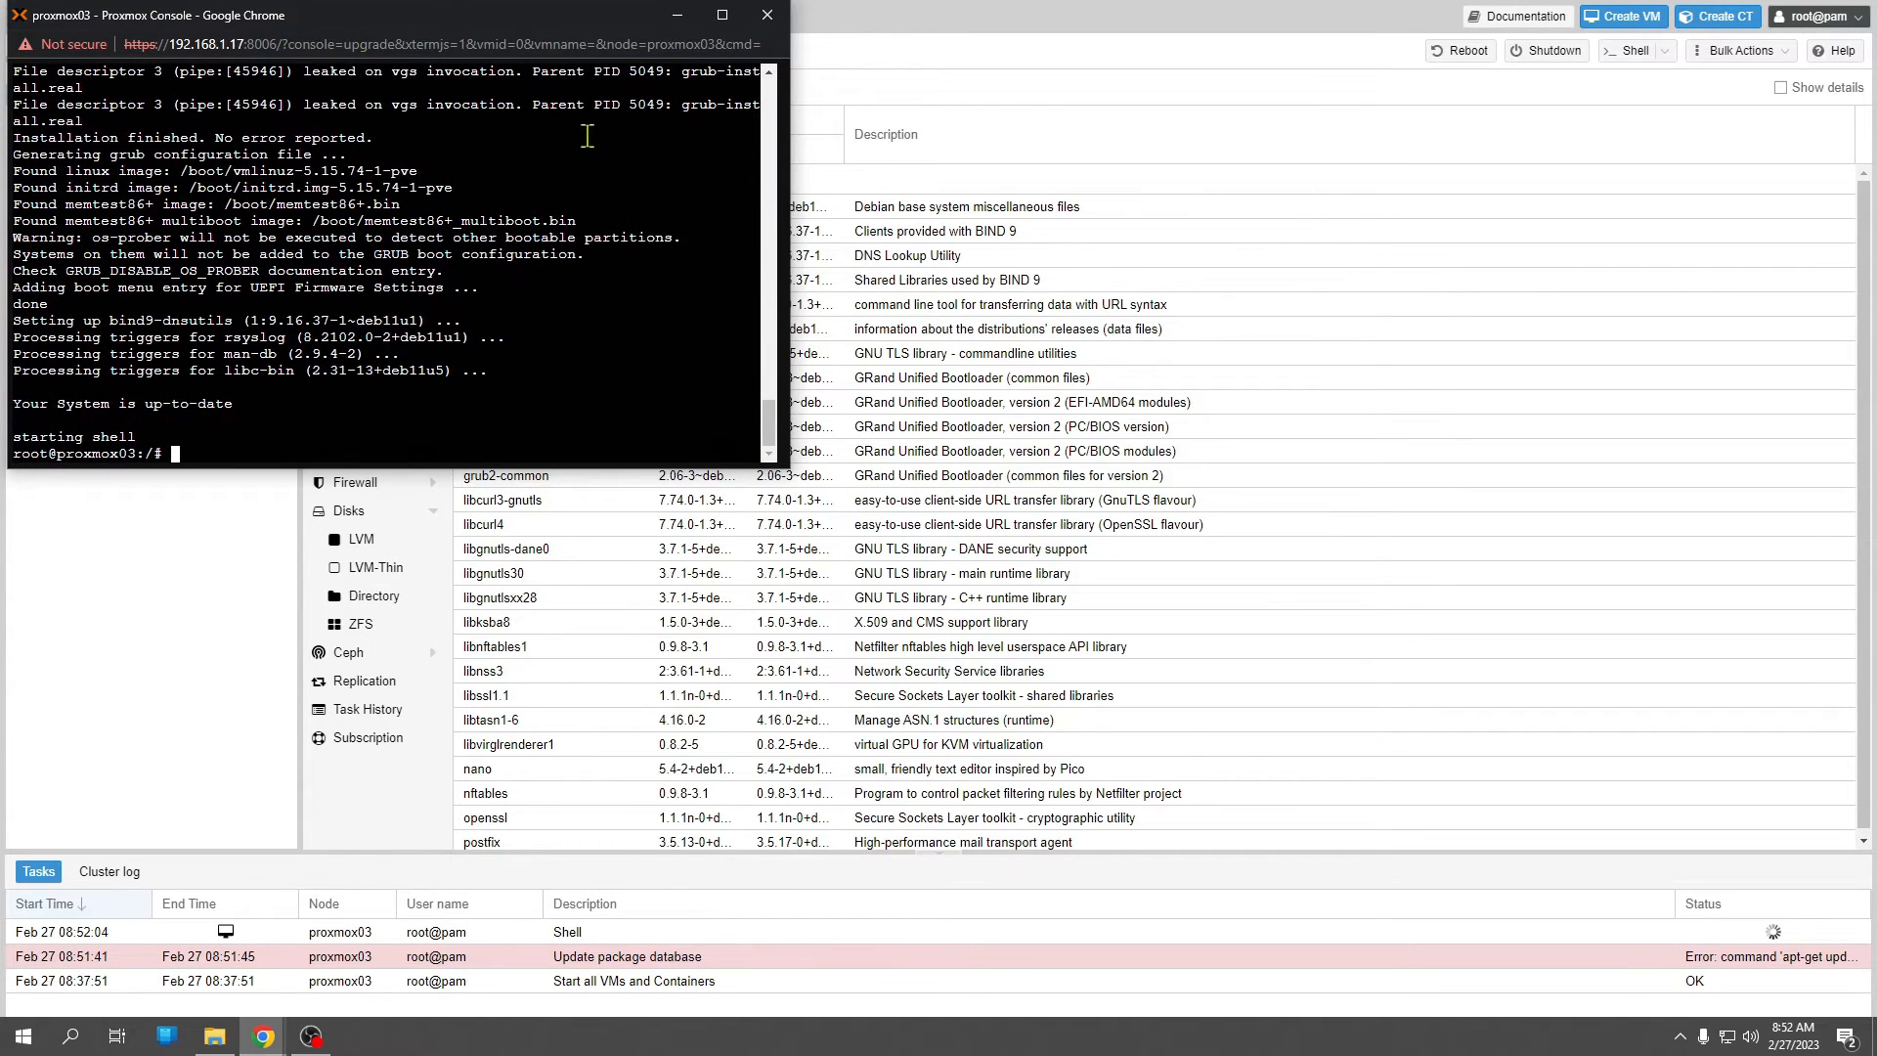
Exit the upgrade shell, close its console window, and reboot the proxmox03 node.
type("ei")
key("BackSpace")
type("xit")
key("Return")
left_click(769, 16)
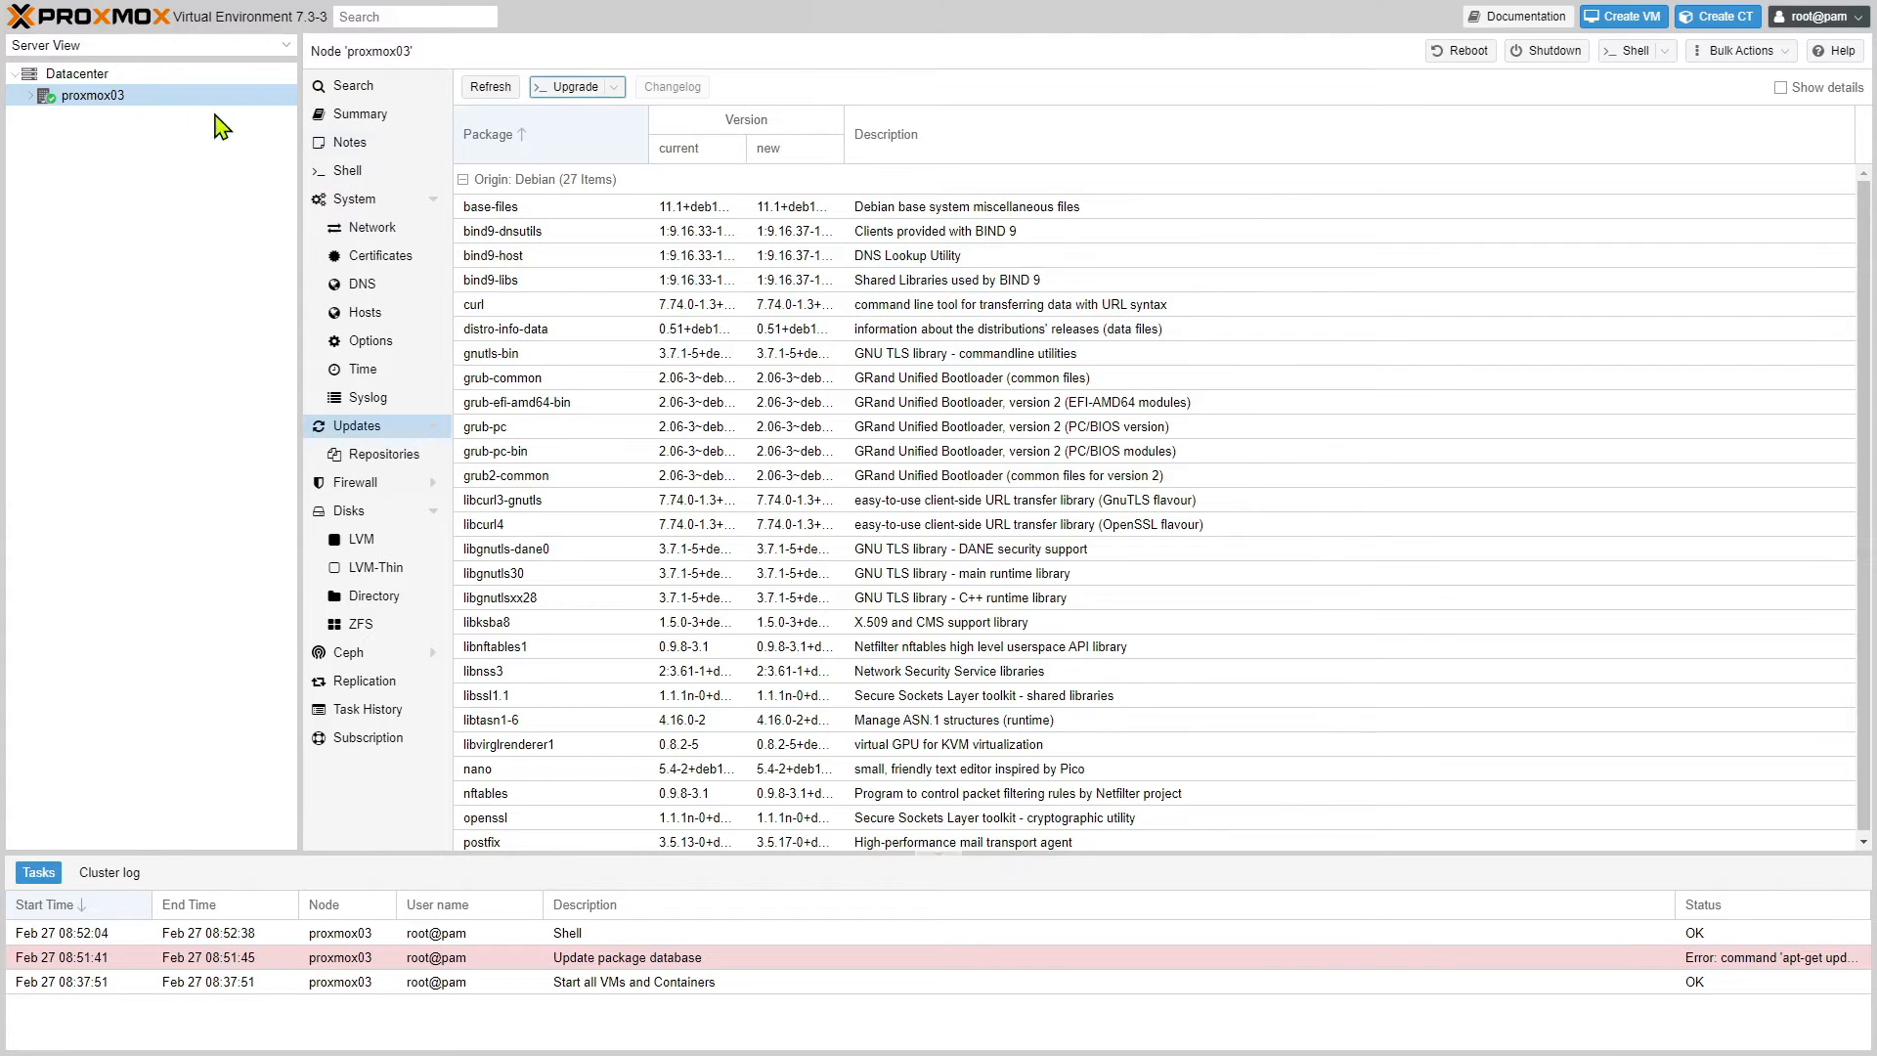
left_click(1467, 58)
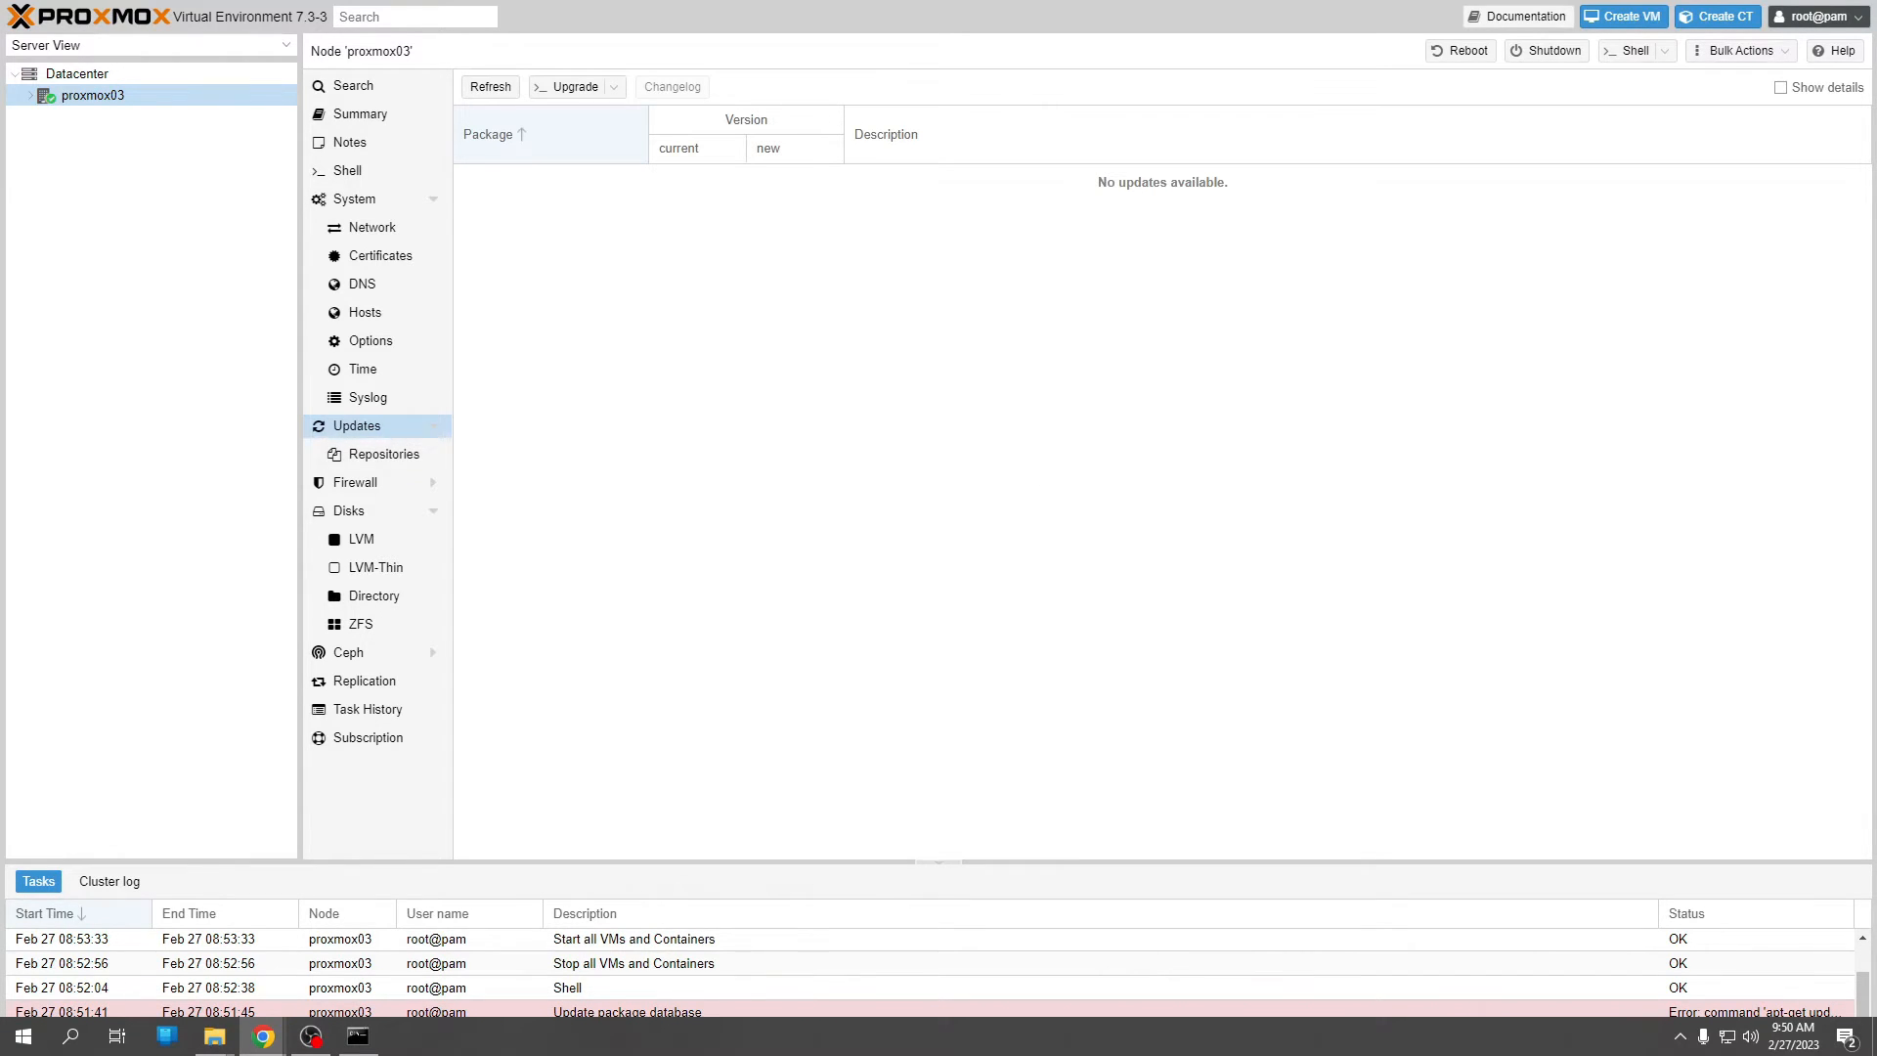
Copy the Proxmox VE 7 post-install command from Section 2 of the Installing Home Assistant OS using Proxmox 7 guide.
left_click_drag(1875, 112, 1551, 87)
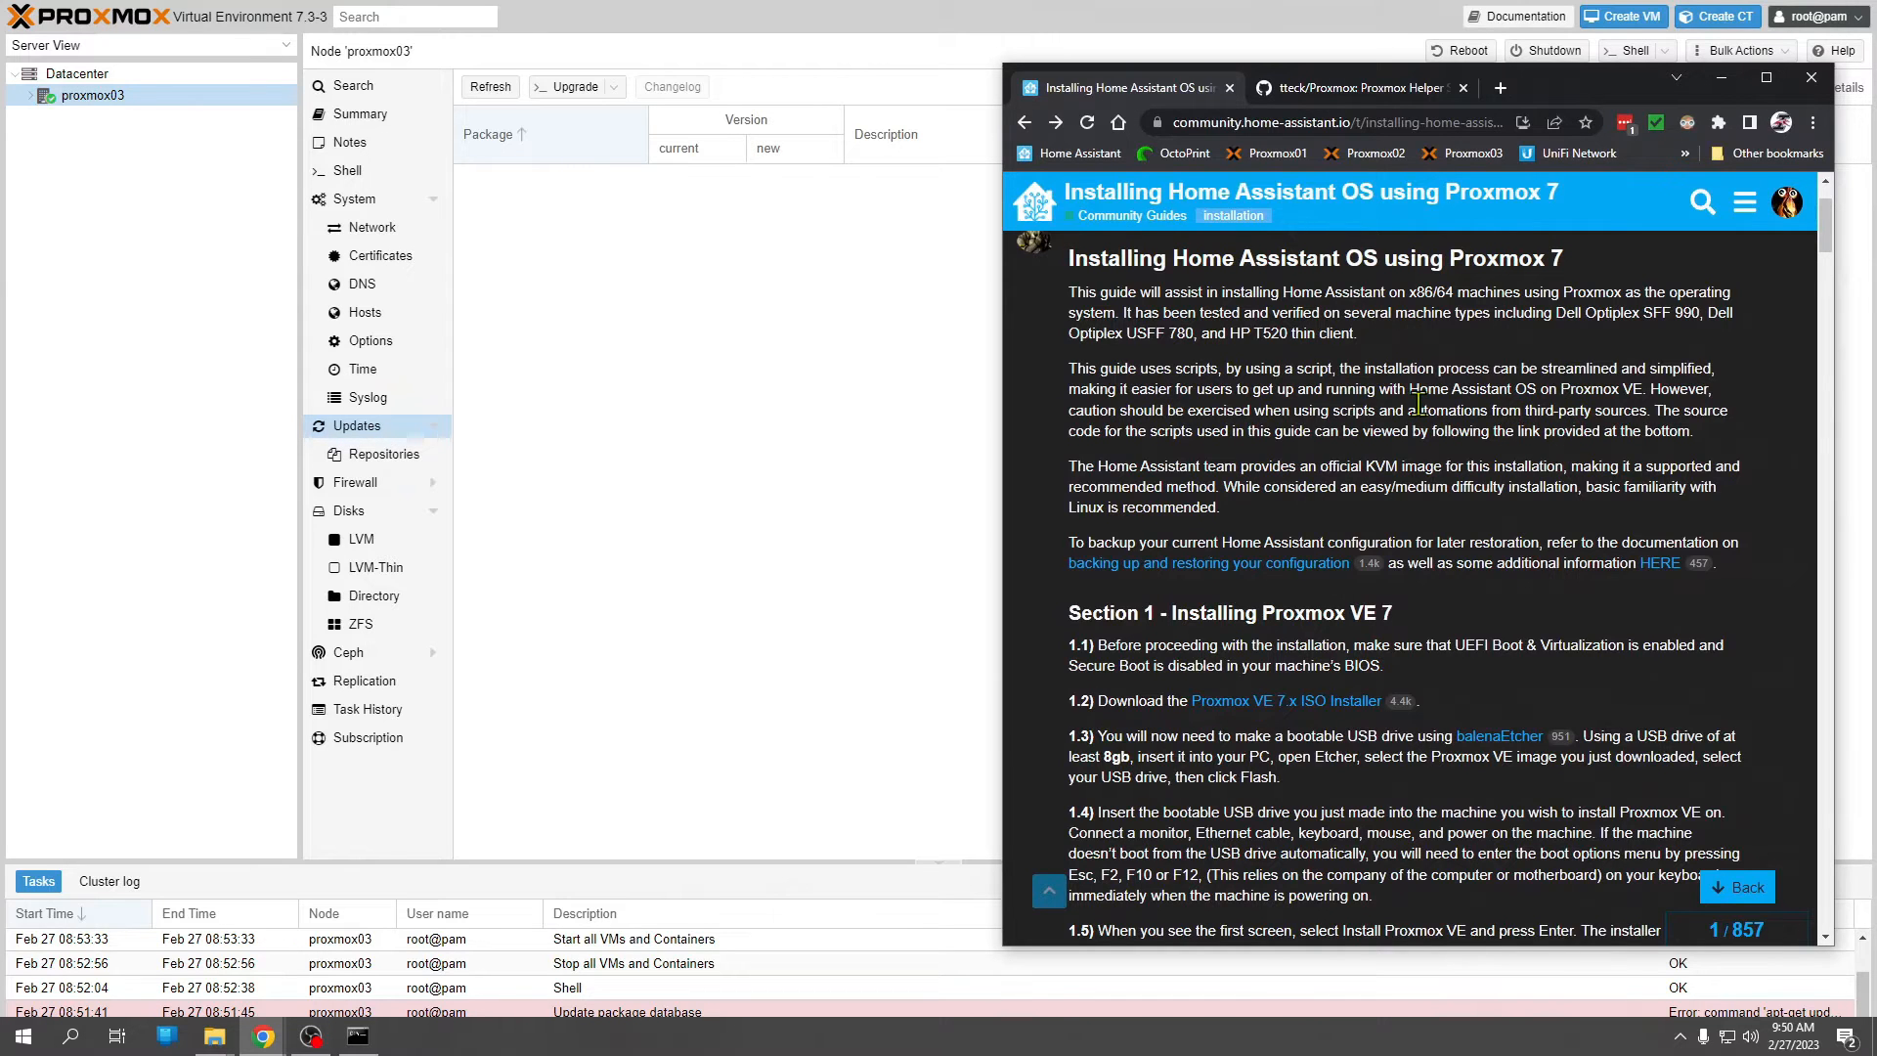
scroll(1417, 401, "down", 5)
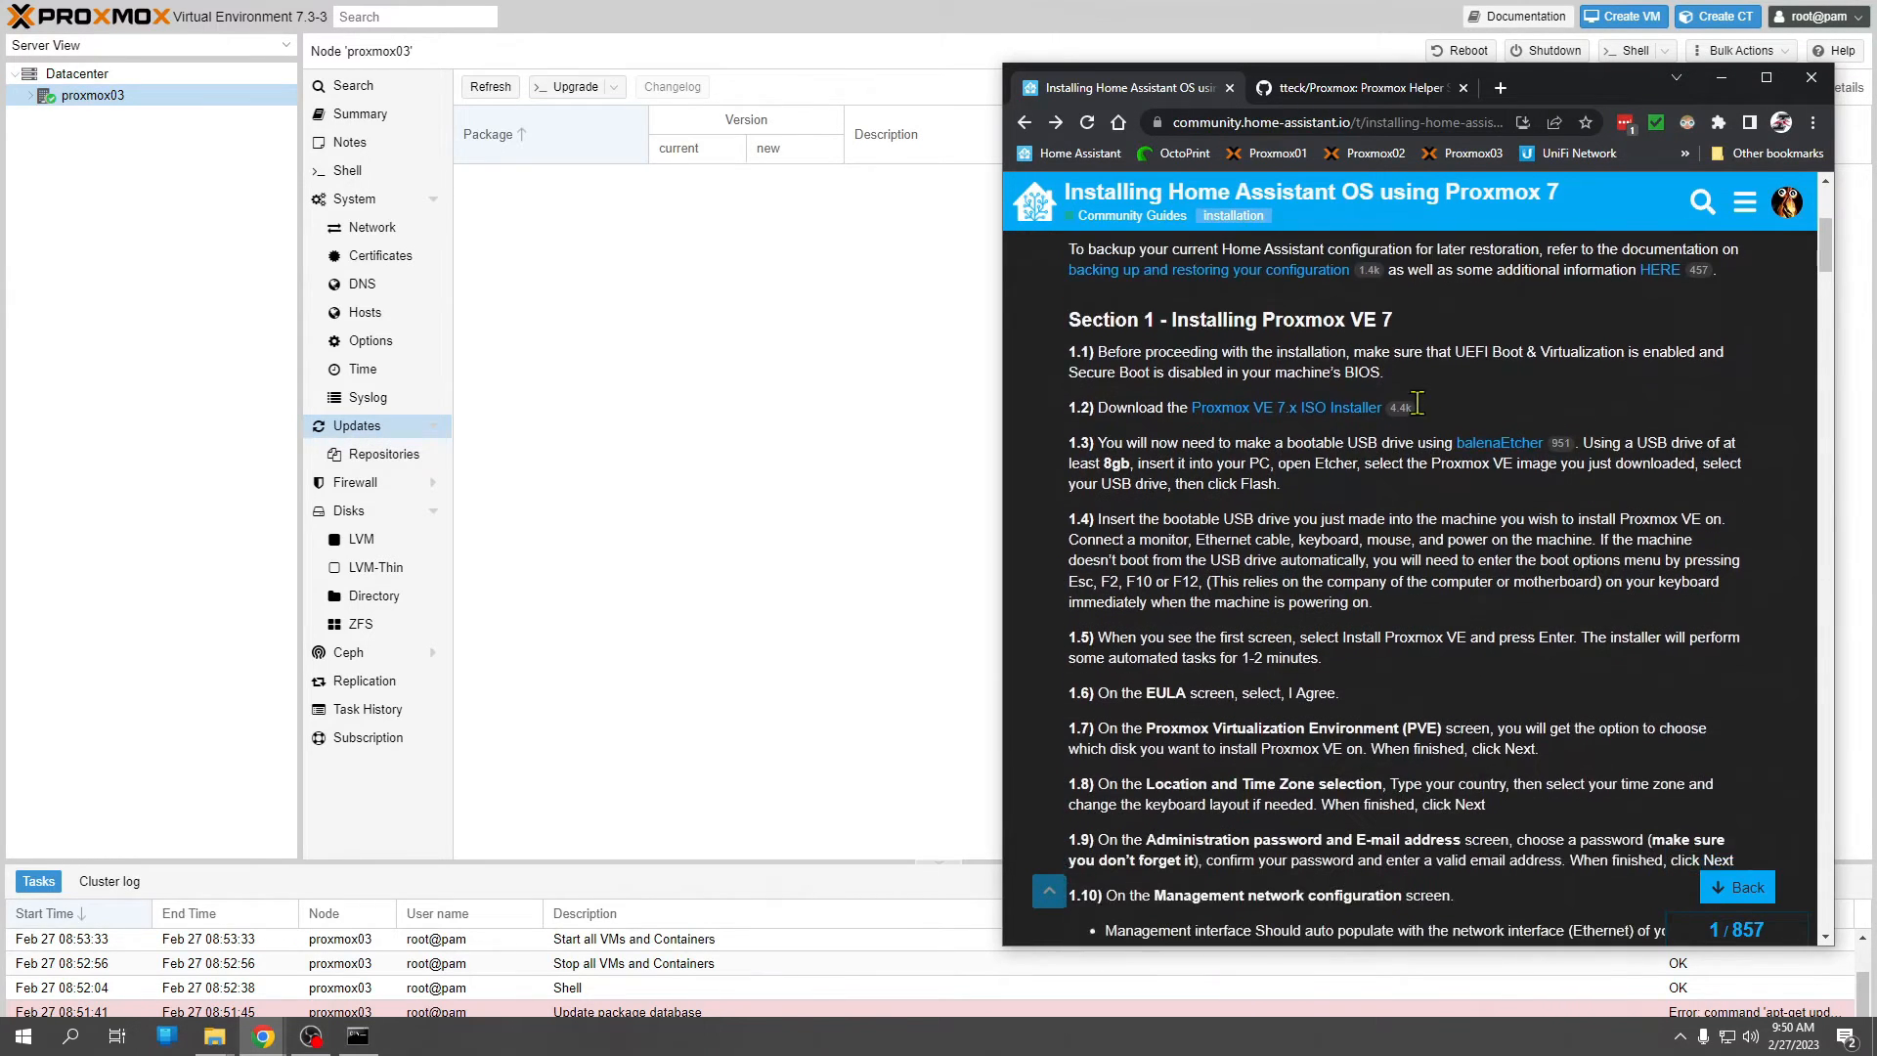
scroll(1416, 403, "down", 7)
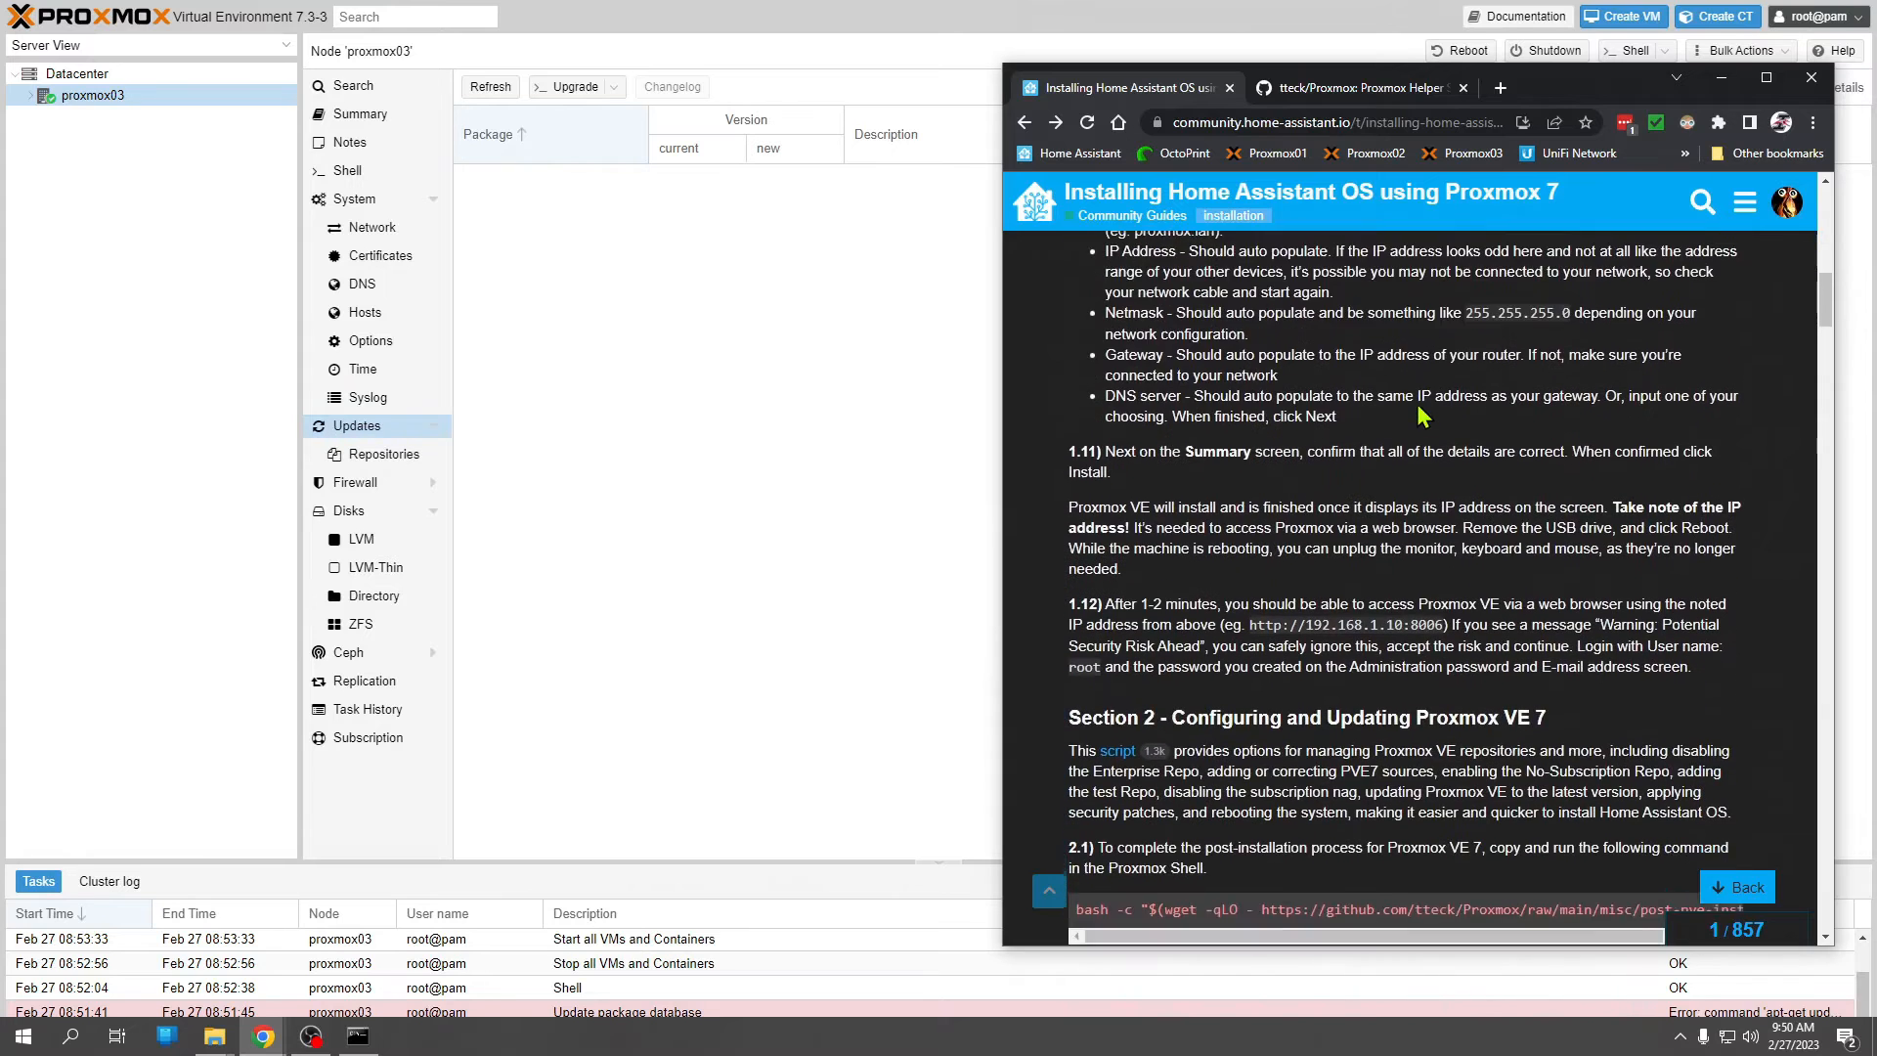
scroll(1416, 402, "down", 2)
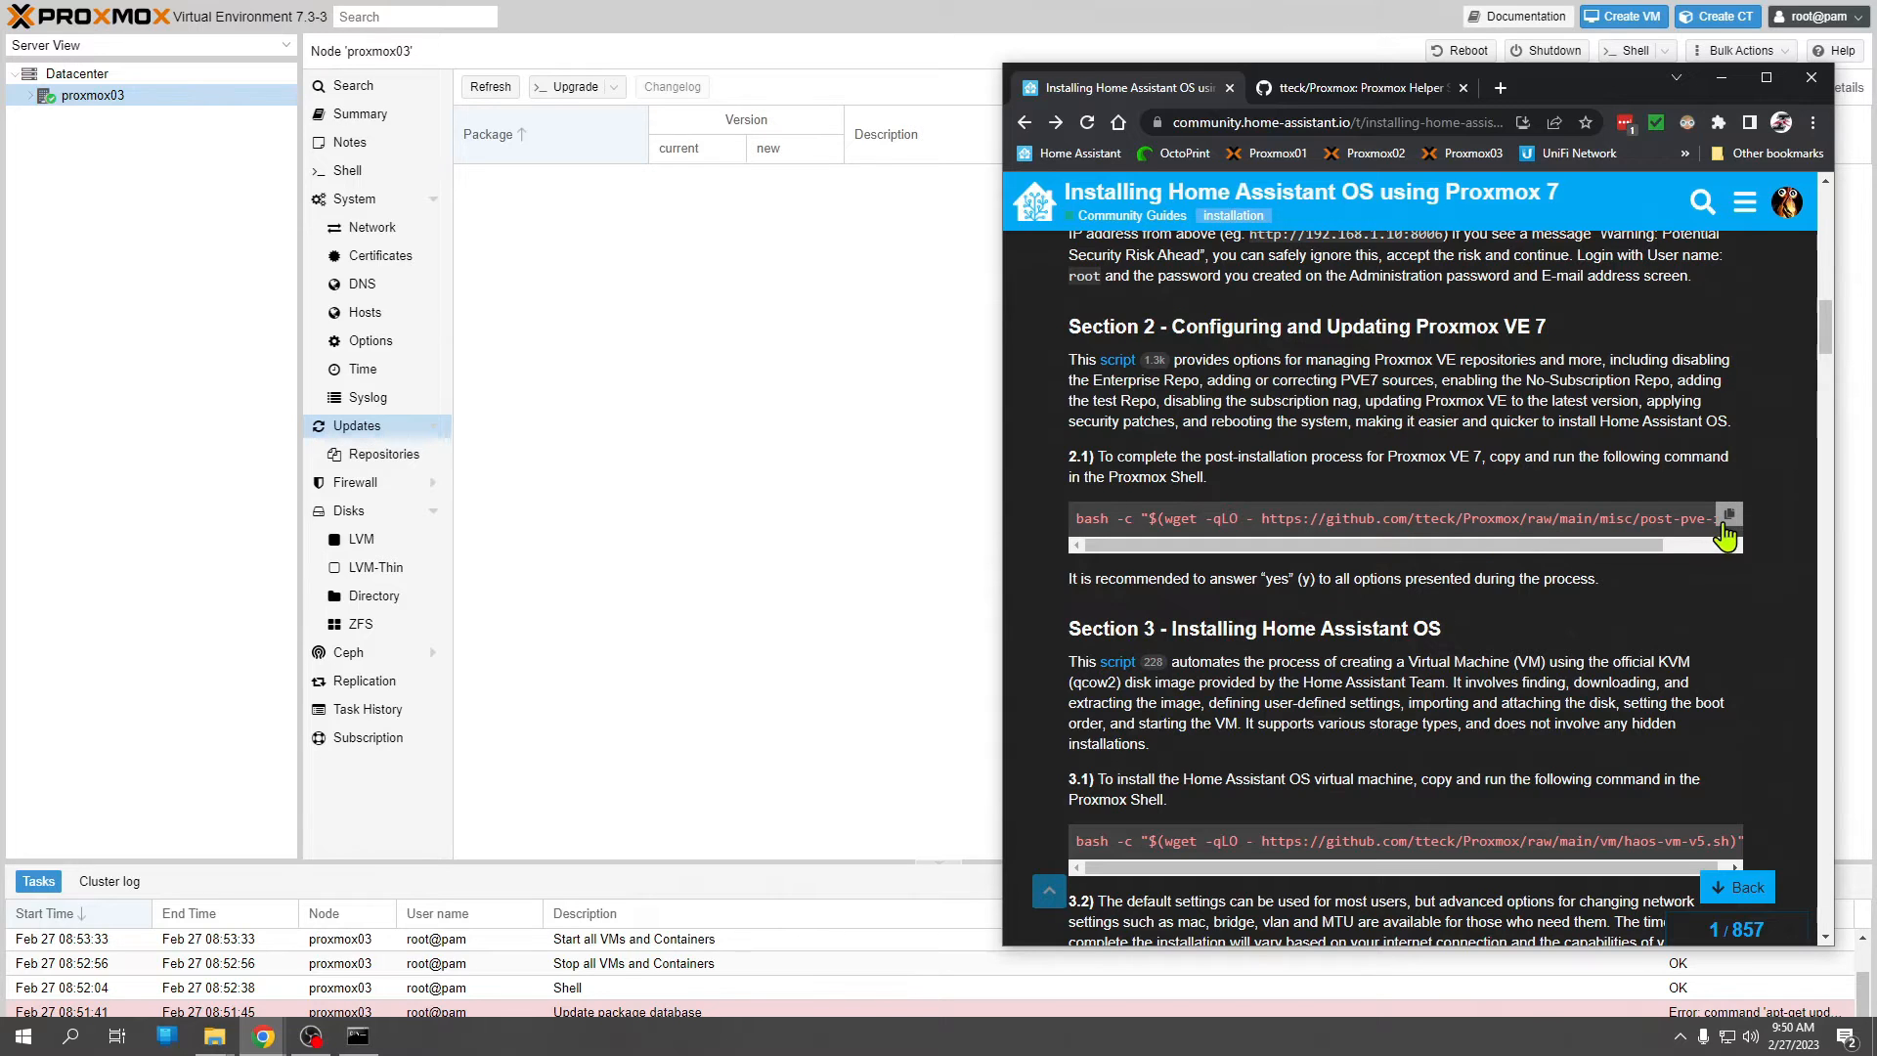
left_click(1726, 518)
Run the copied post-pve-install.sh command in the proxmox03 shell and answer y to start the PVE7 Post Install Script.
left_click(97, 98)
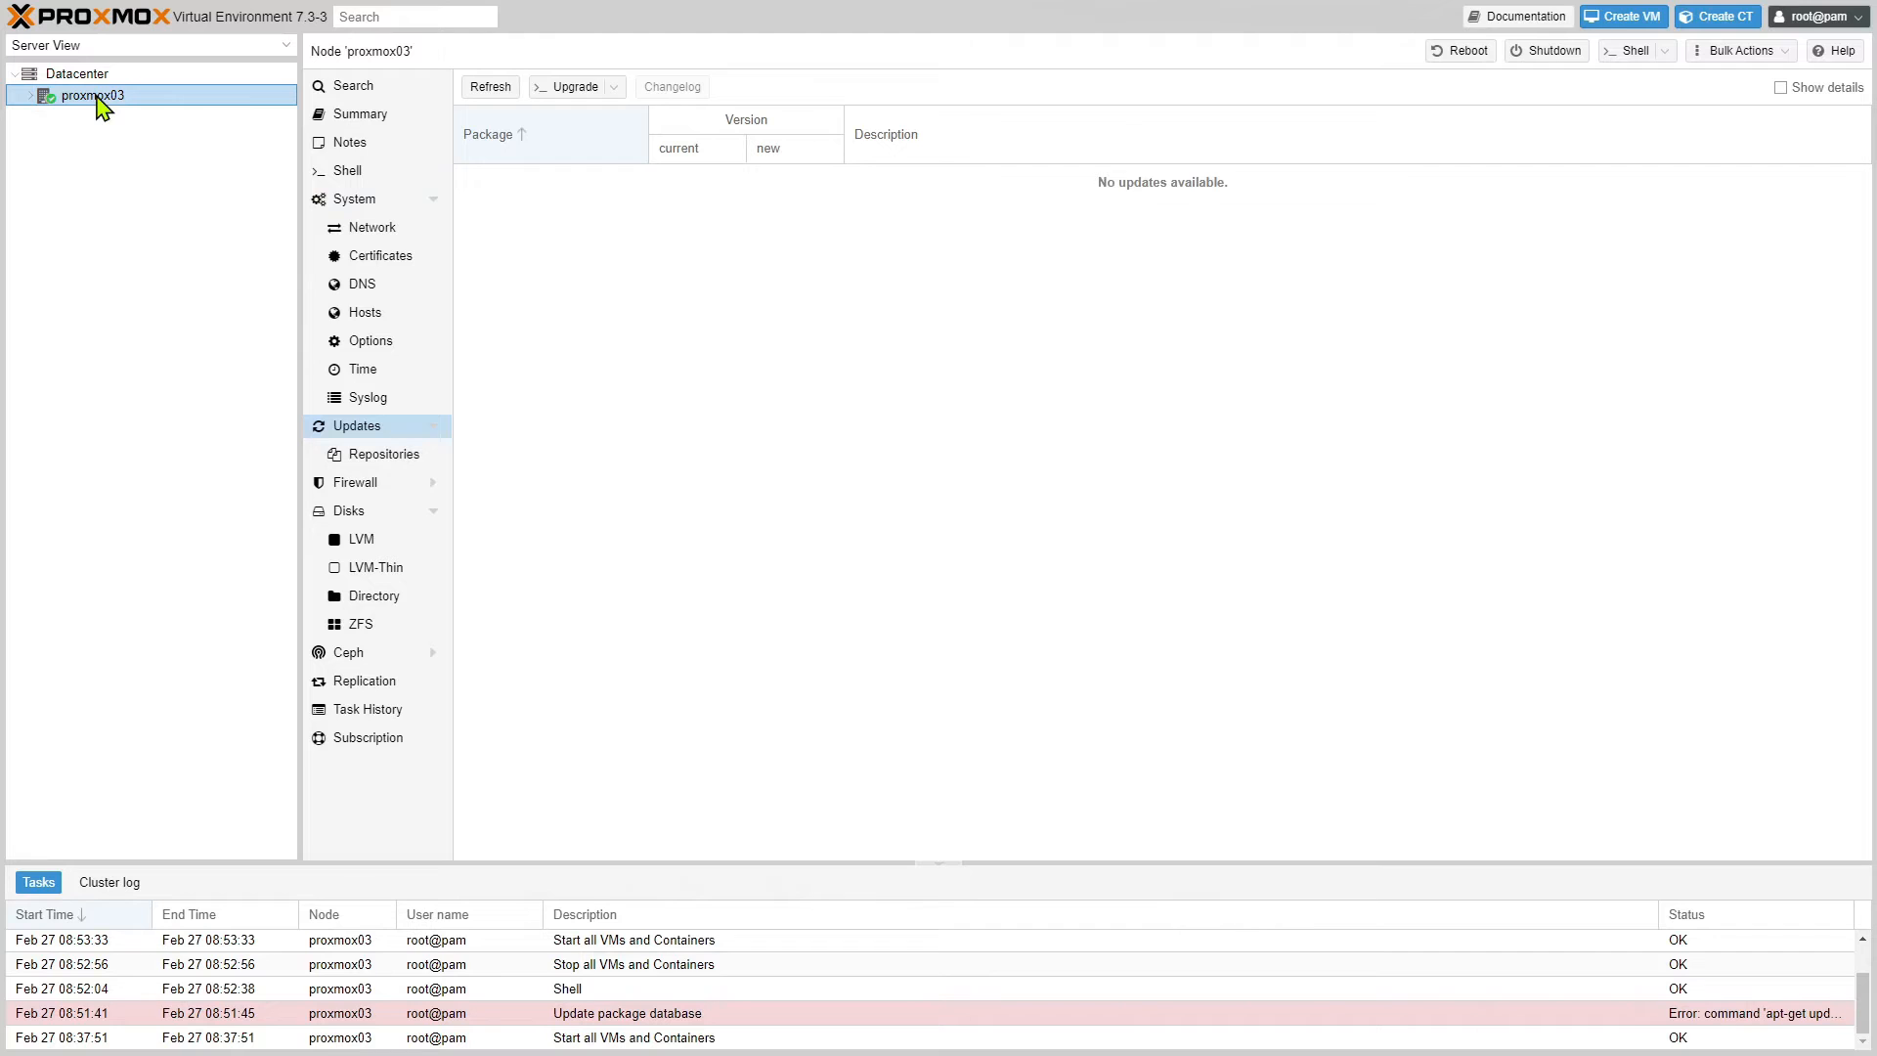
left_click(337, 176)
right_click(622, 238)
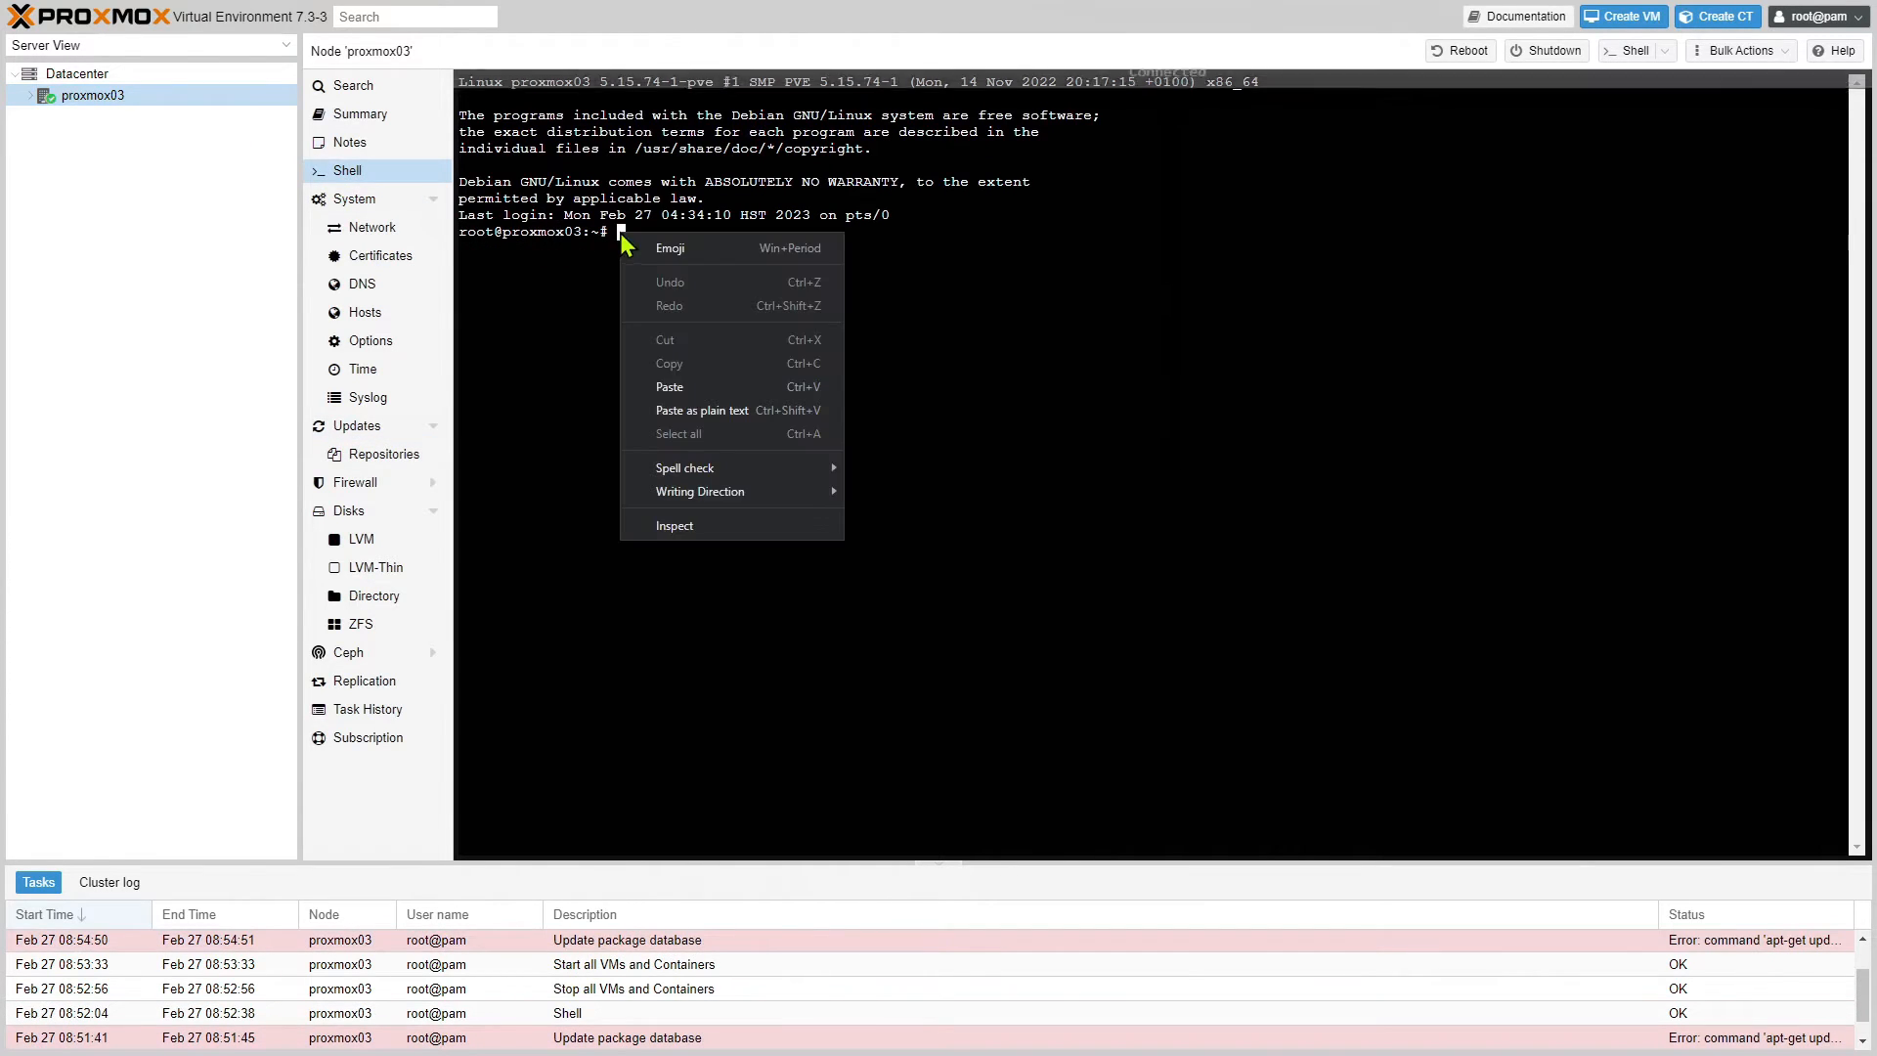
left_click(678, 385)
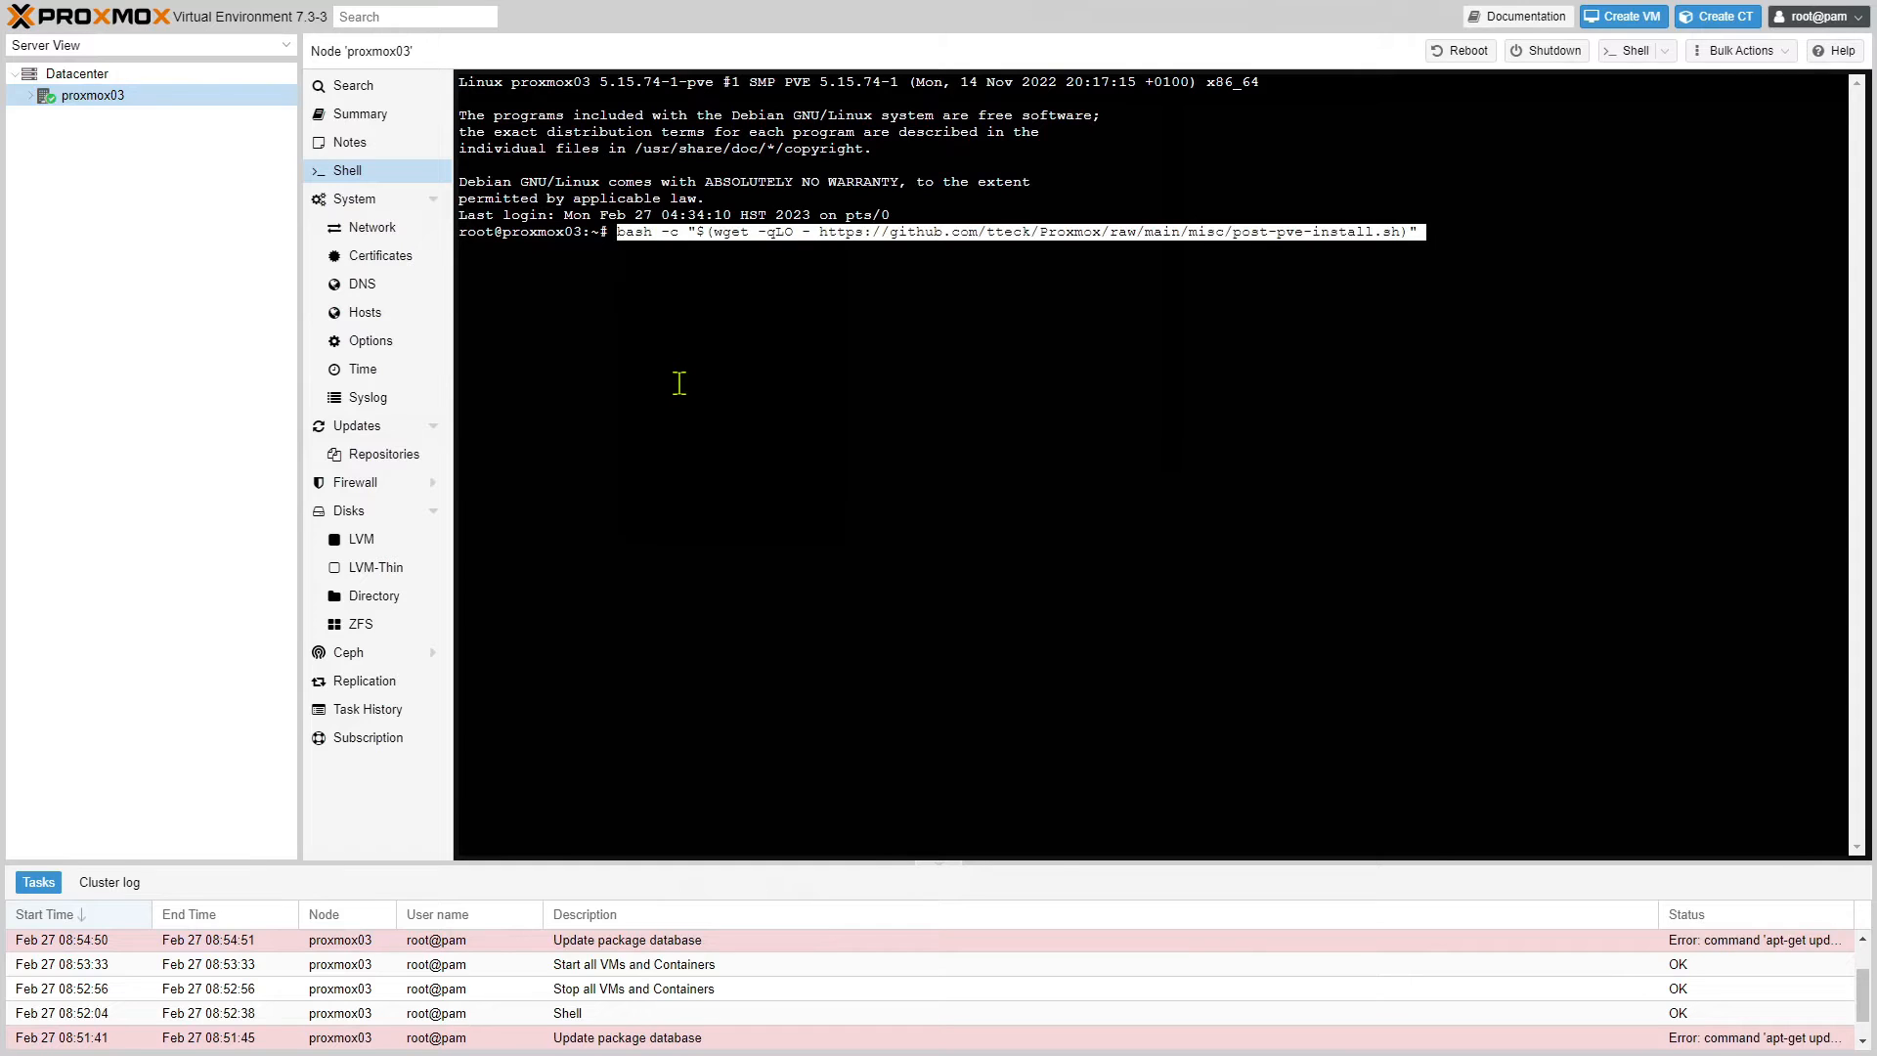
key("Return")
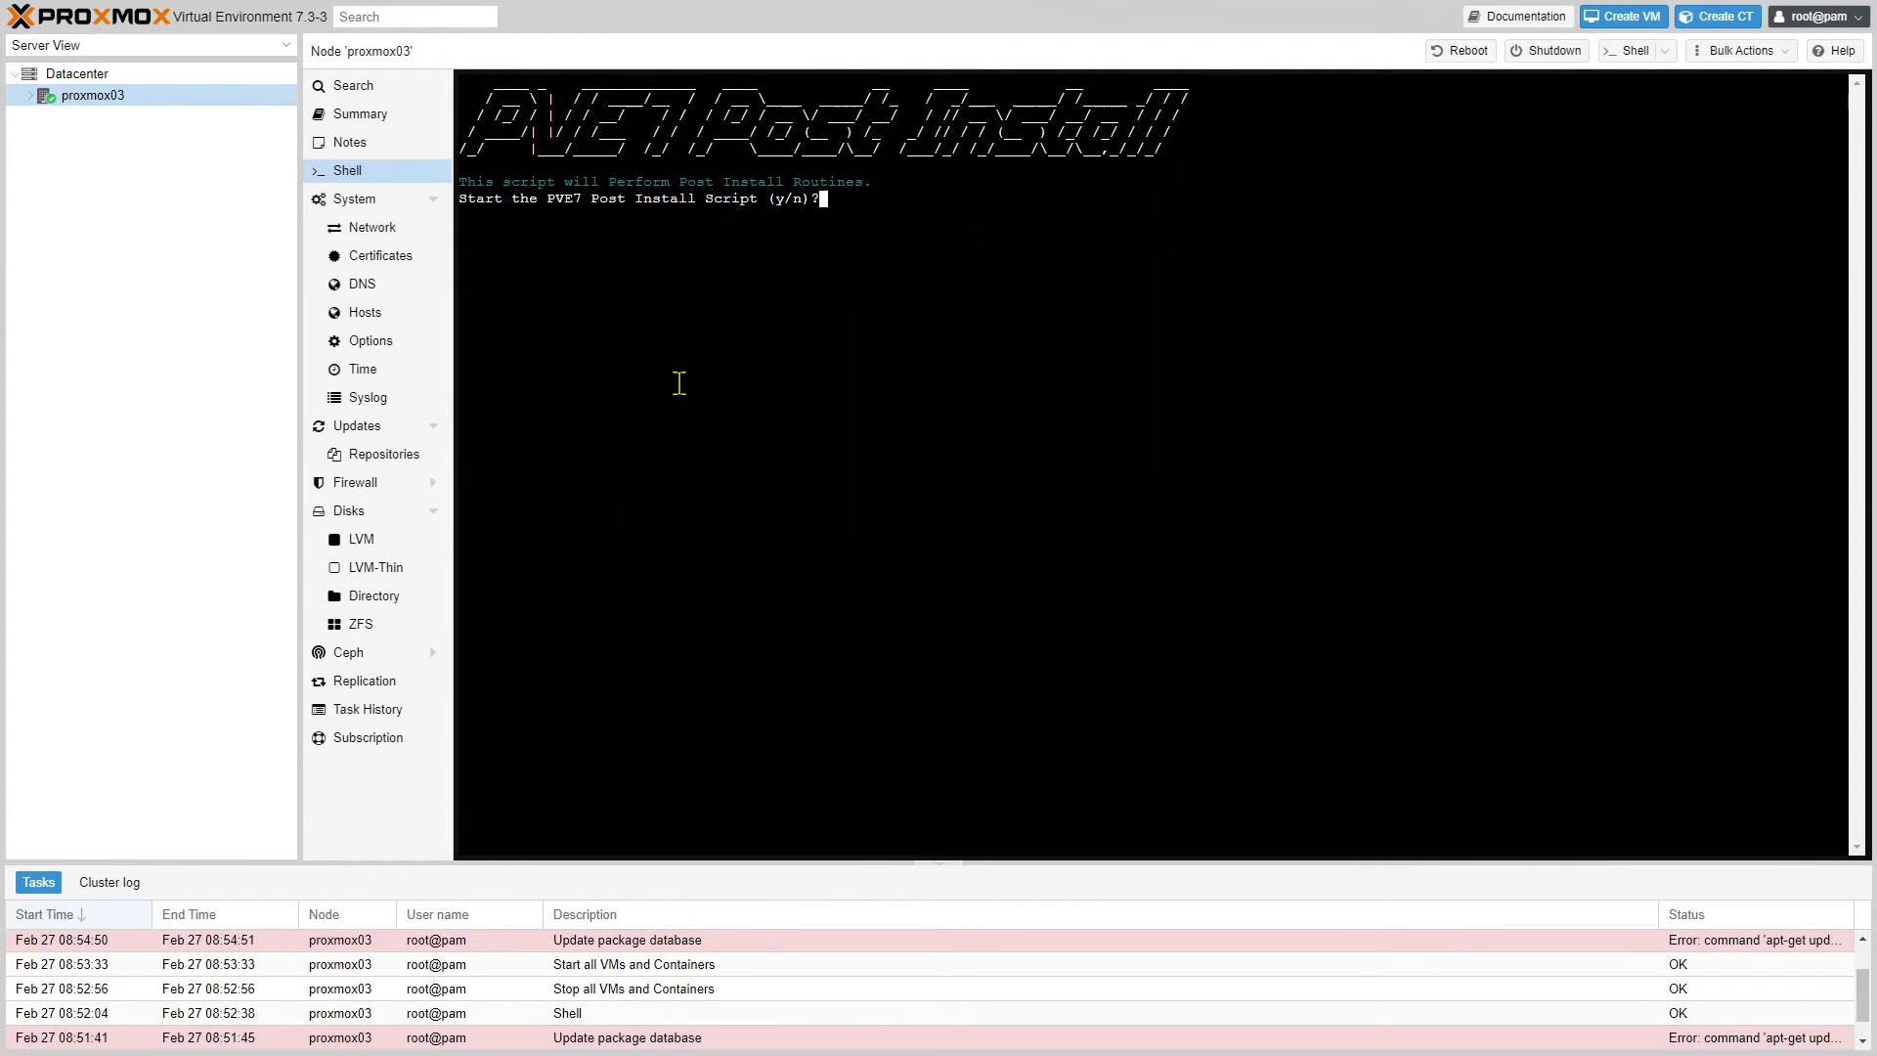
type("y")
key("Return")
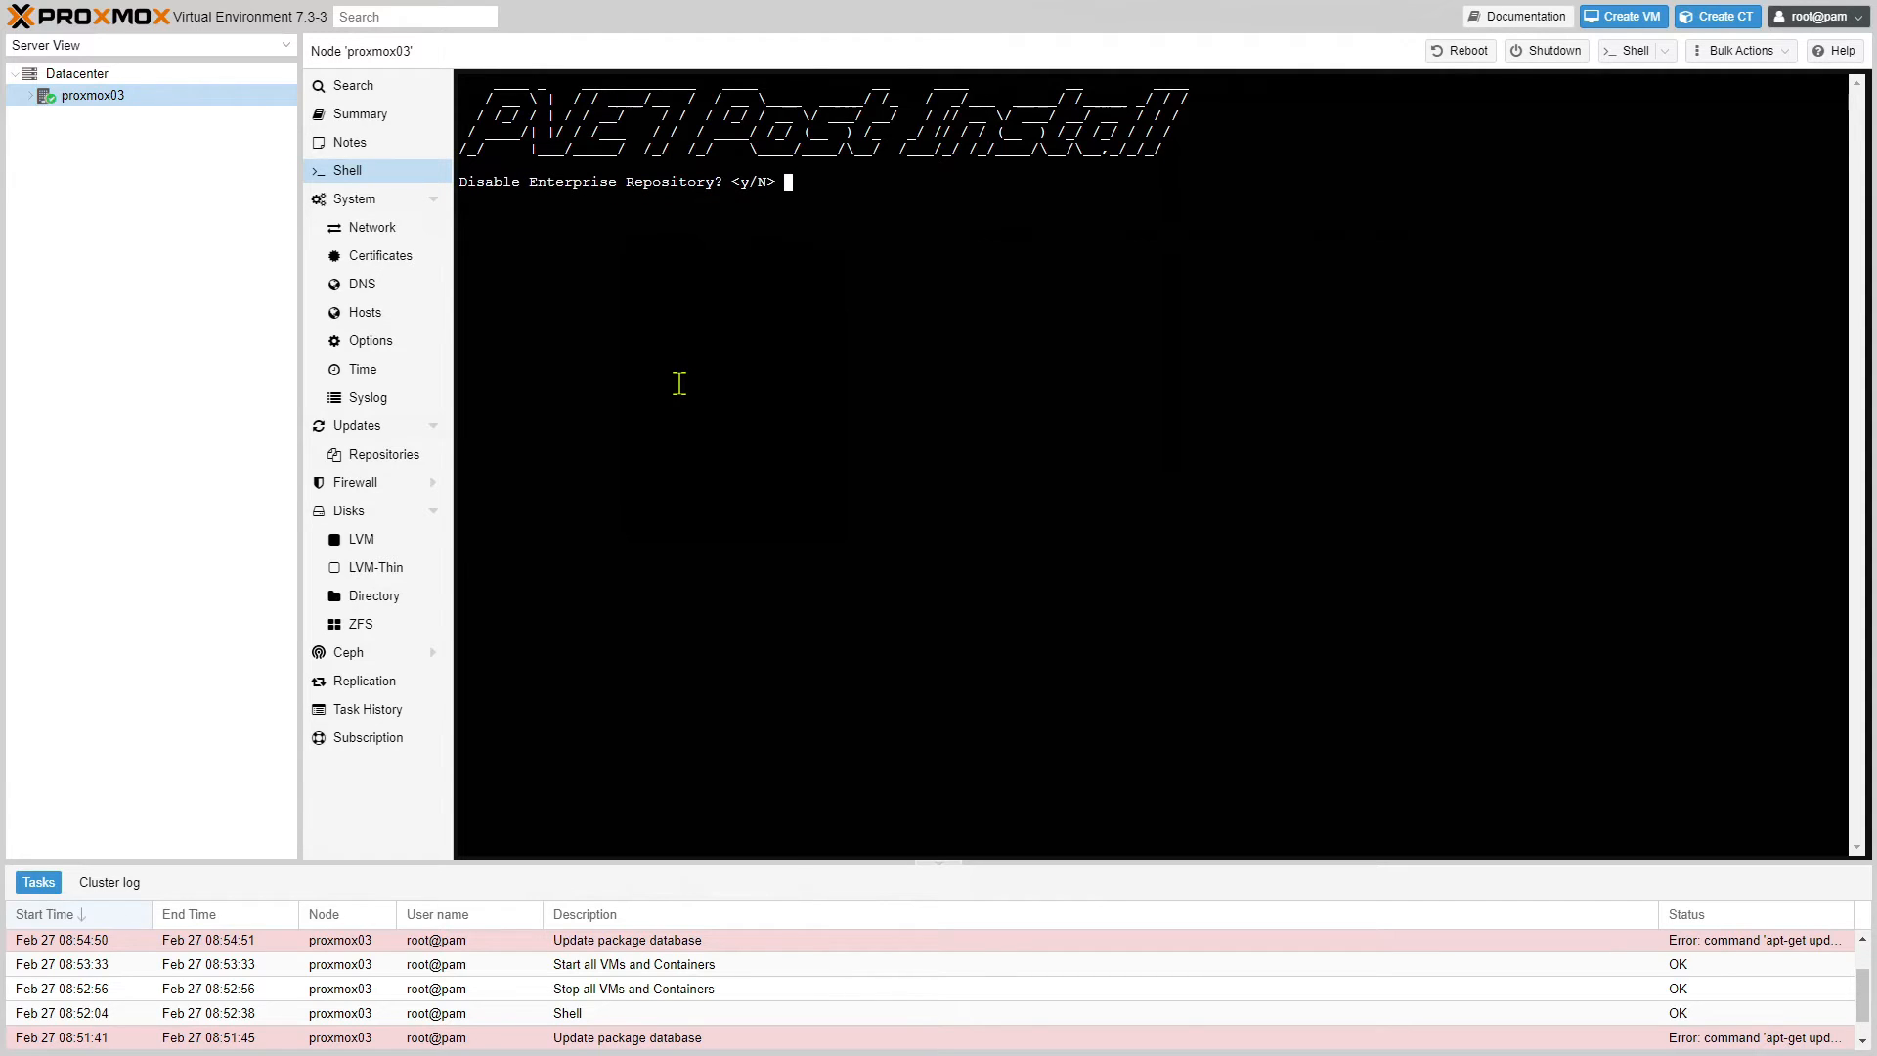
Answer y to disable the Enterprise Repository, add or correct the PVE7 sources, and enable the No-Subscription Repository.
type("y")
key("Return")
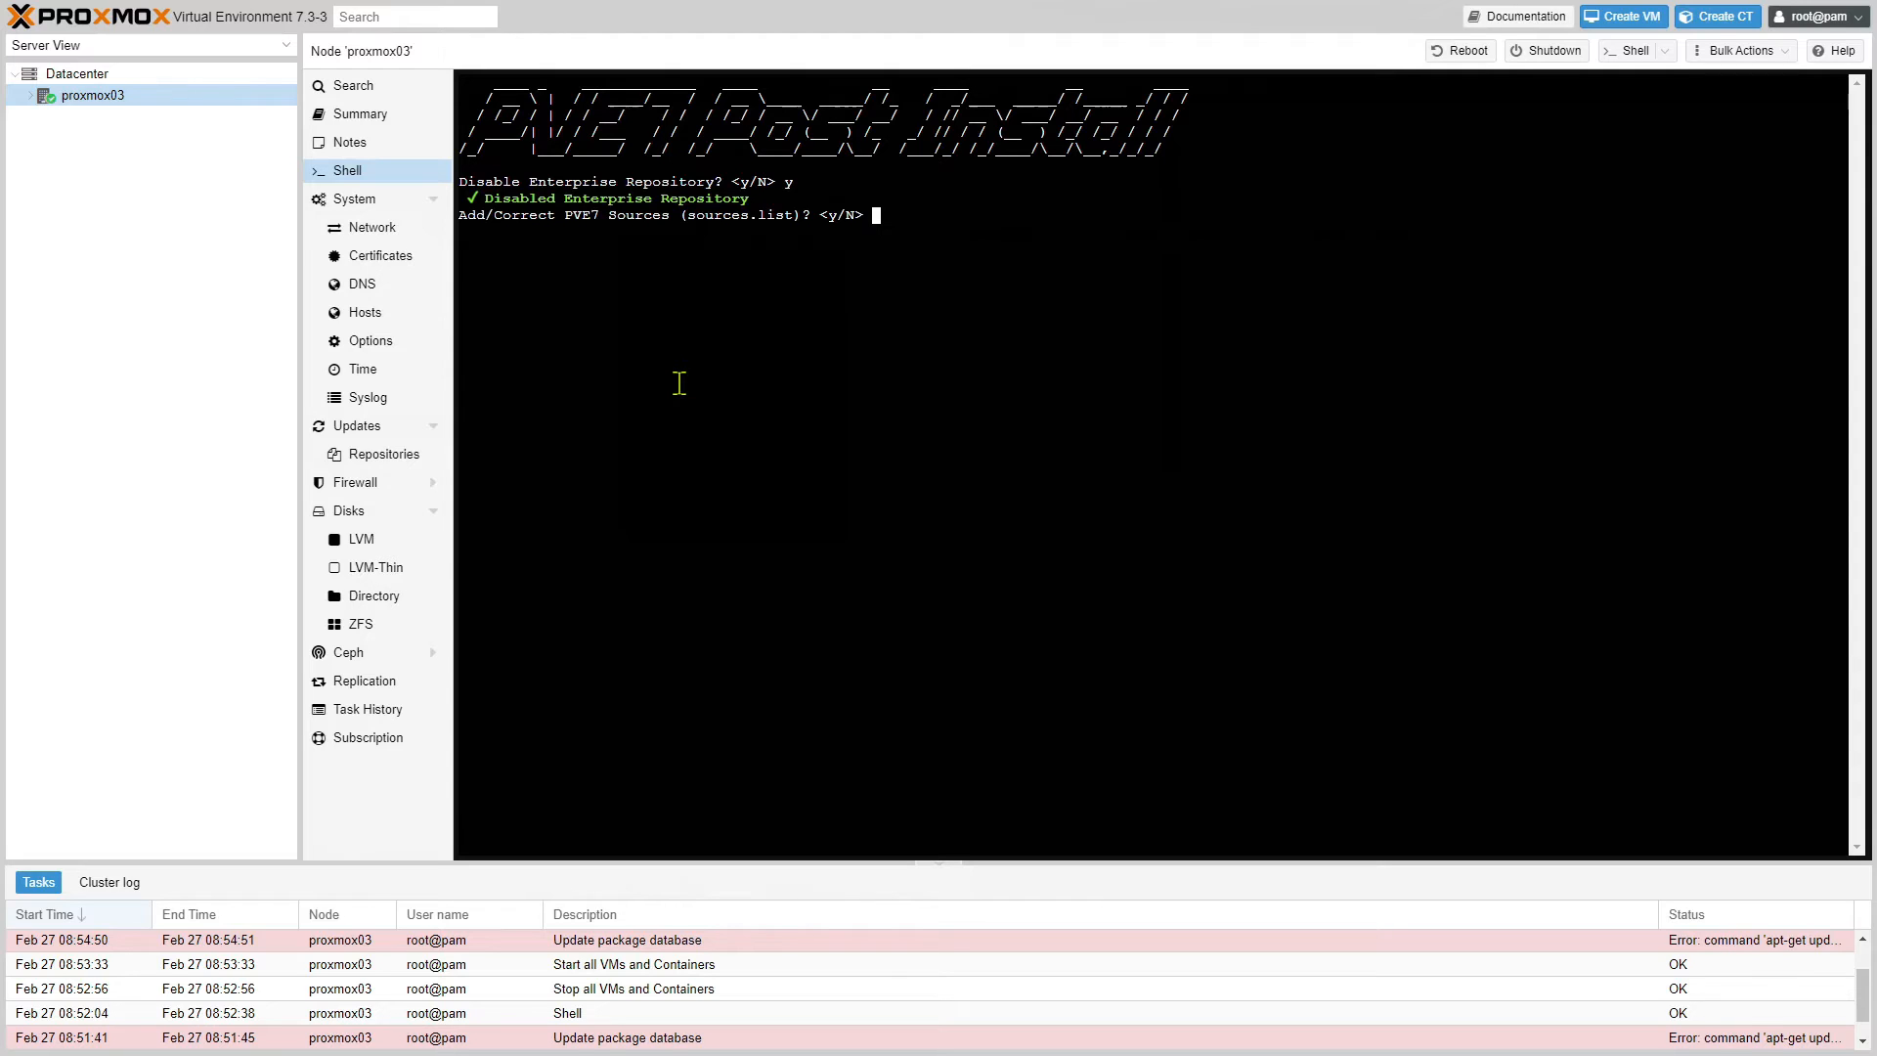
type("y")
key("Return")
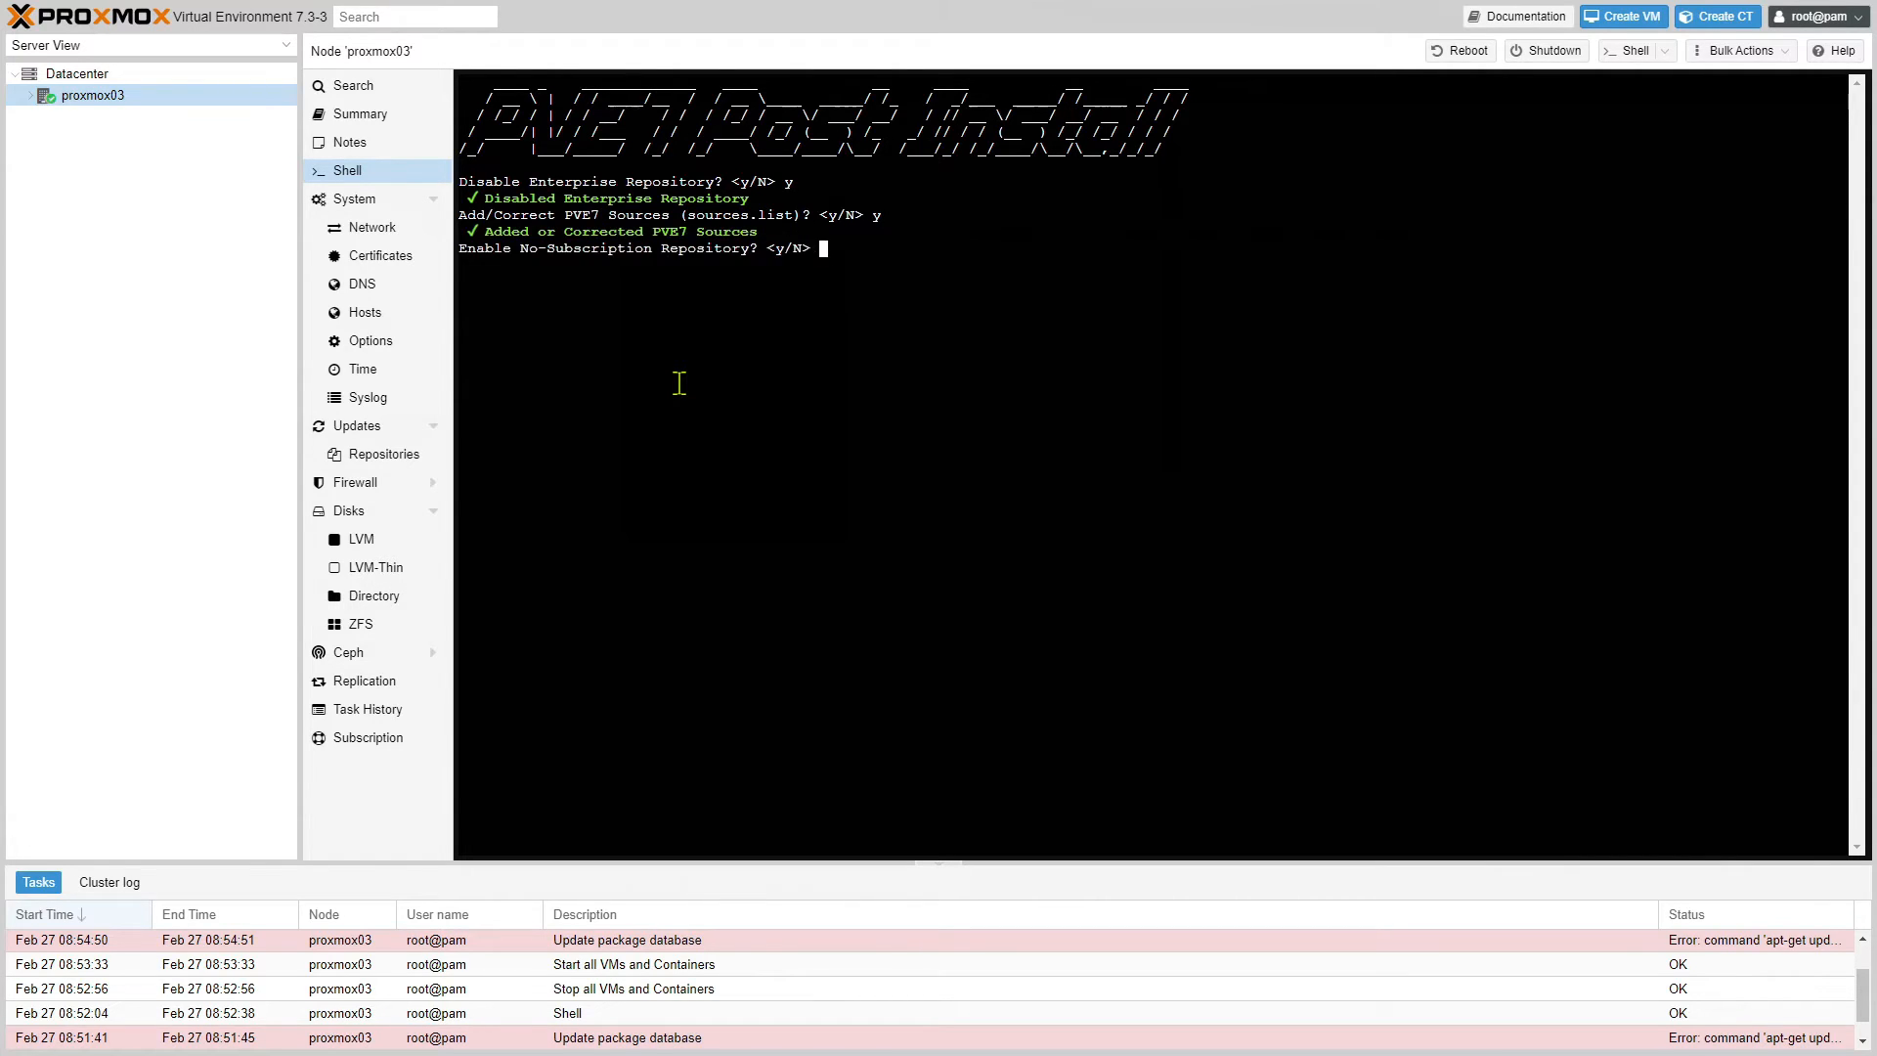
type("y")
key("Return")
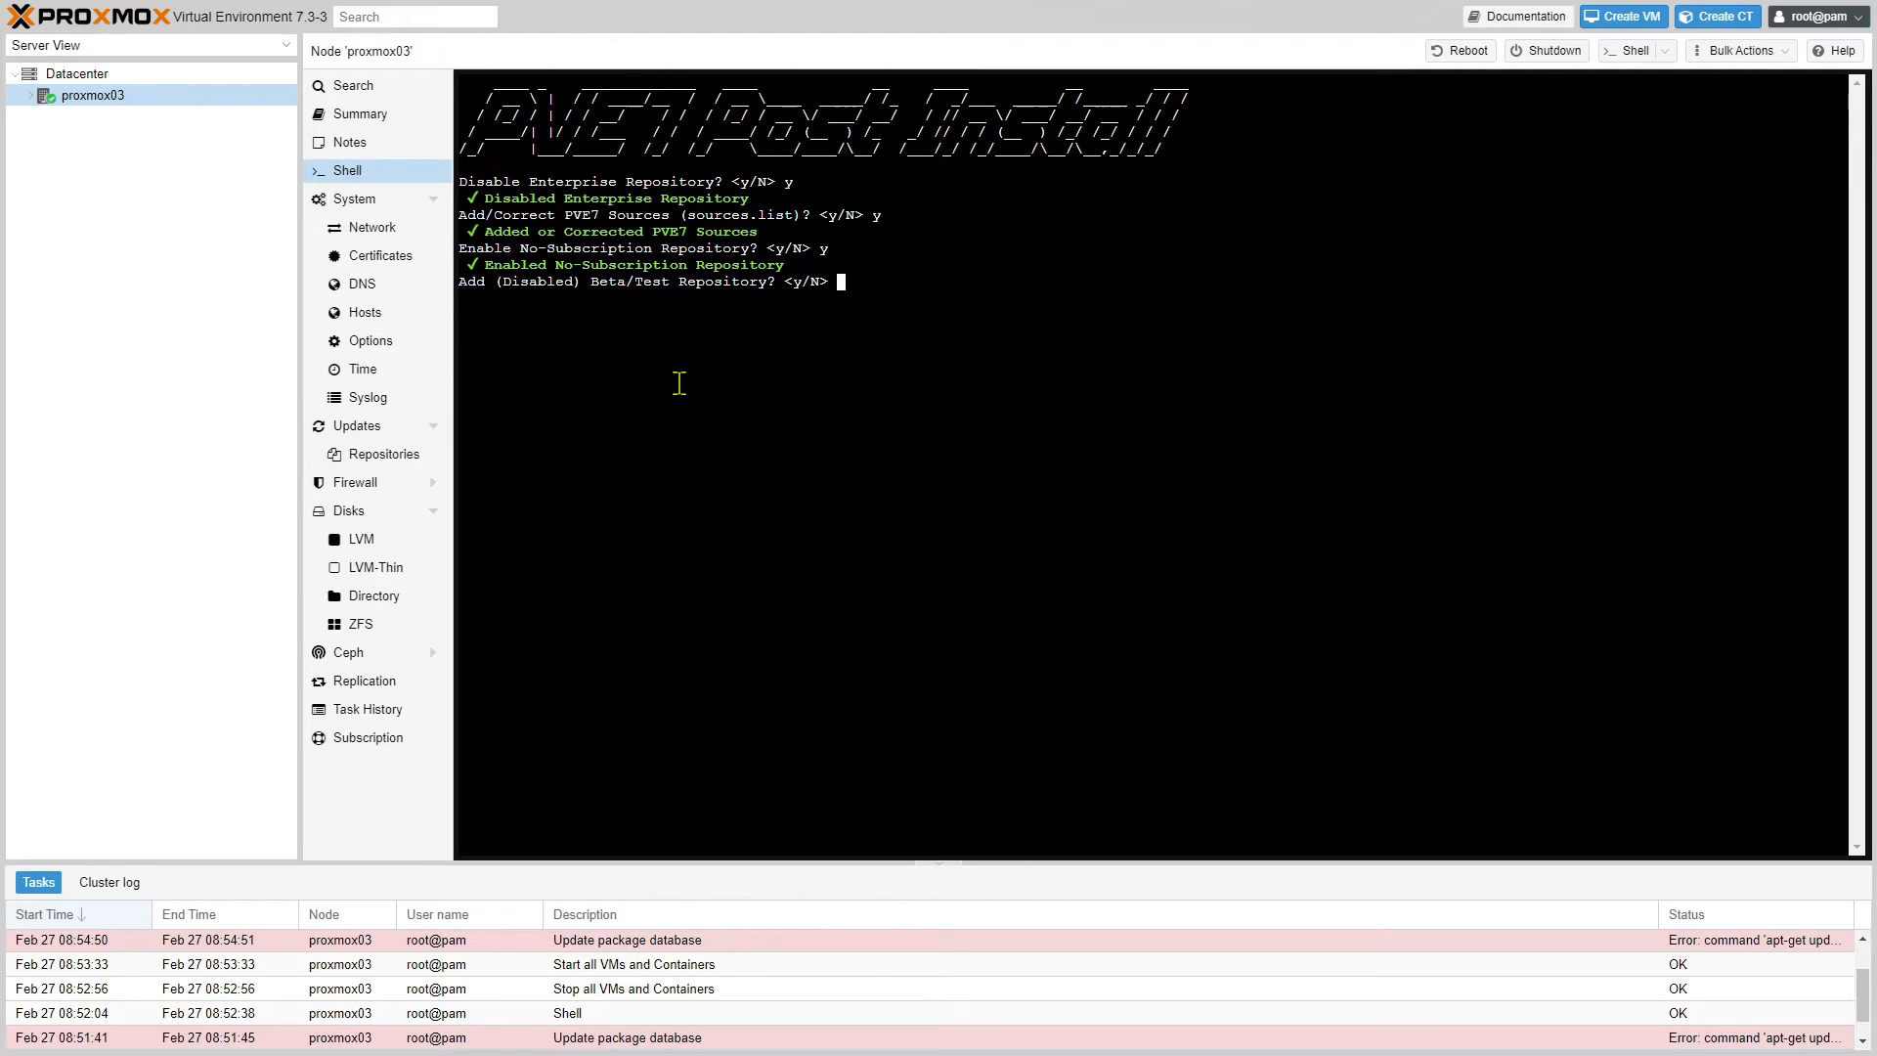
Answer N to the Beta/Test Repository, and y to disabling the subscription nag and updating Proxmox VE 7.
type("N")
key("Return")
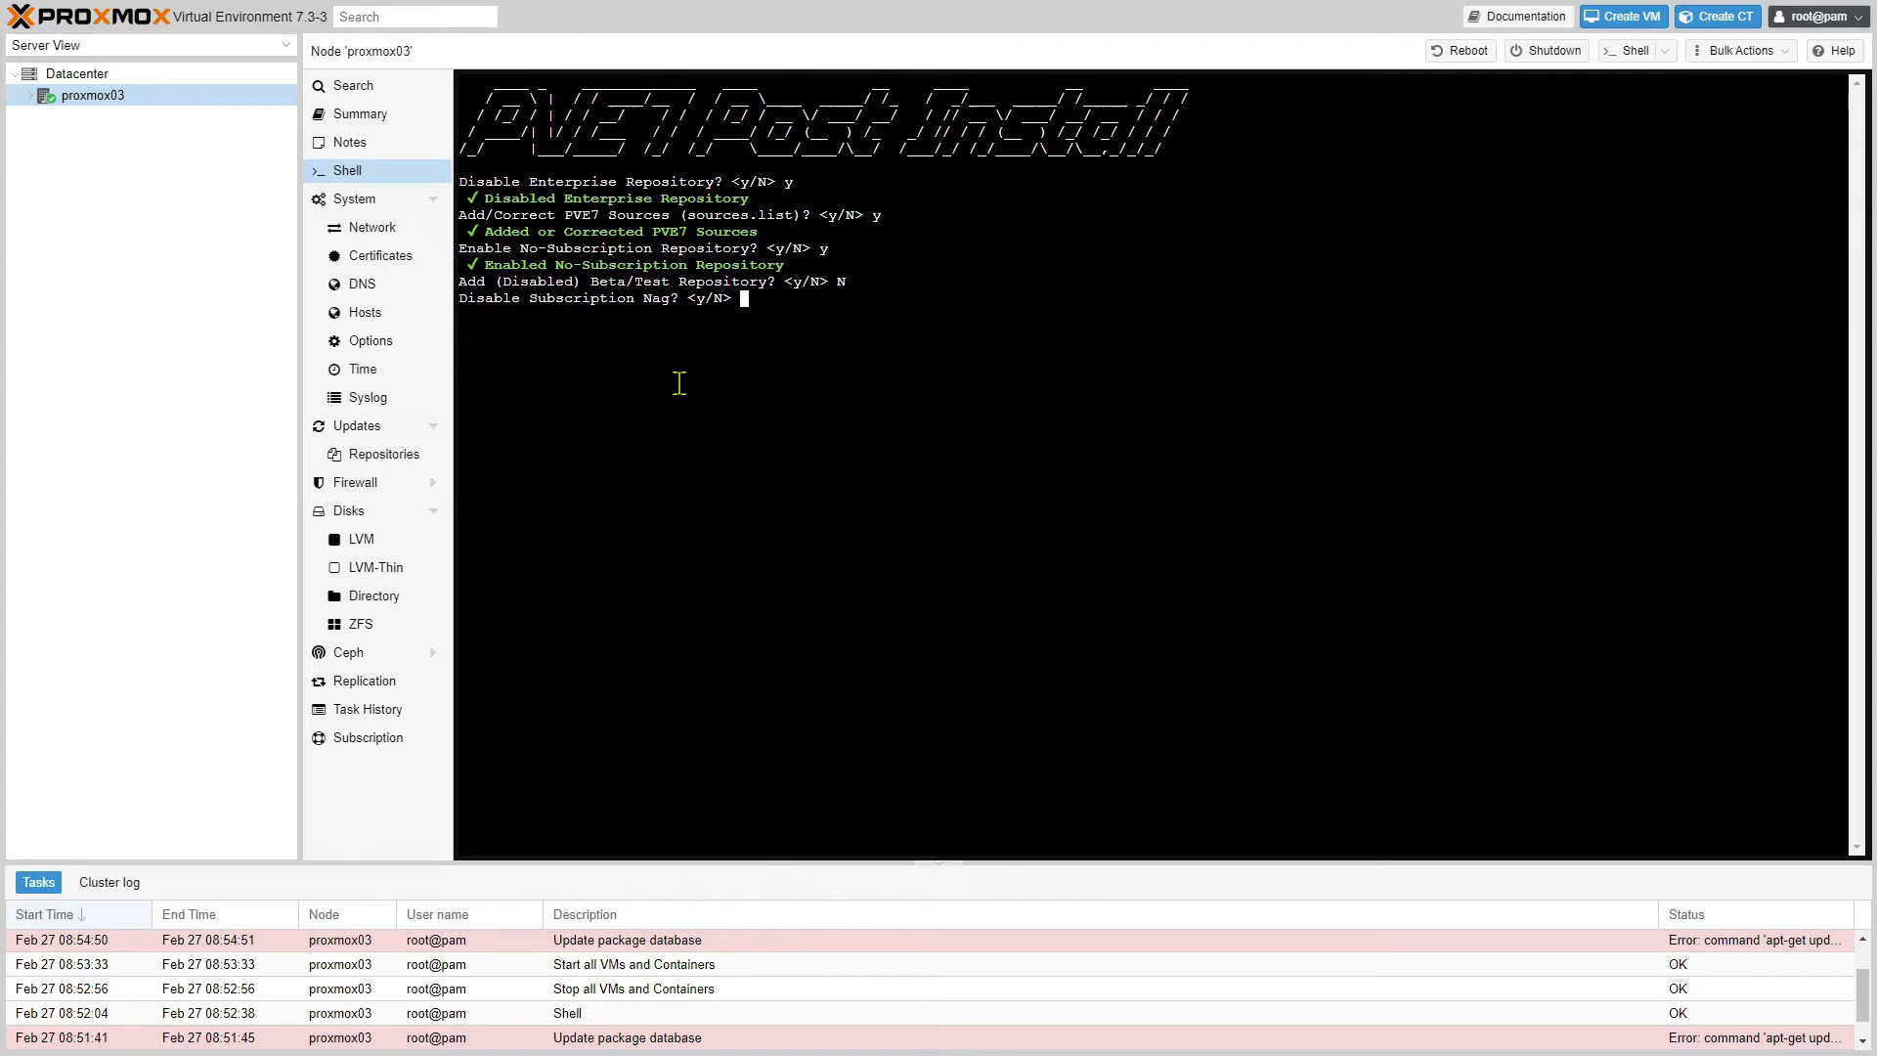
type("y")
key("Return")
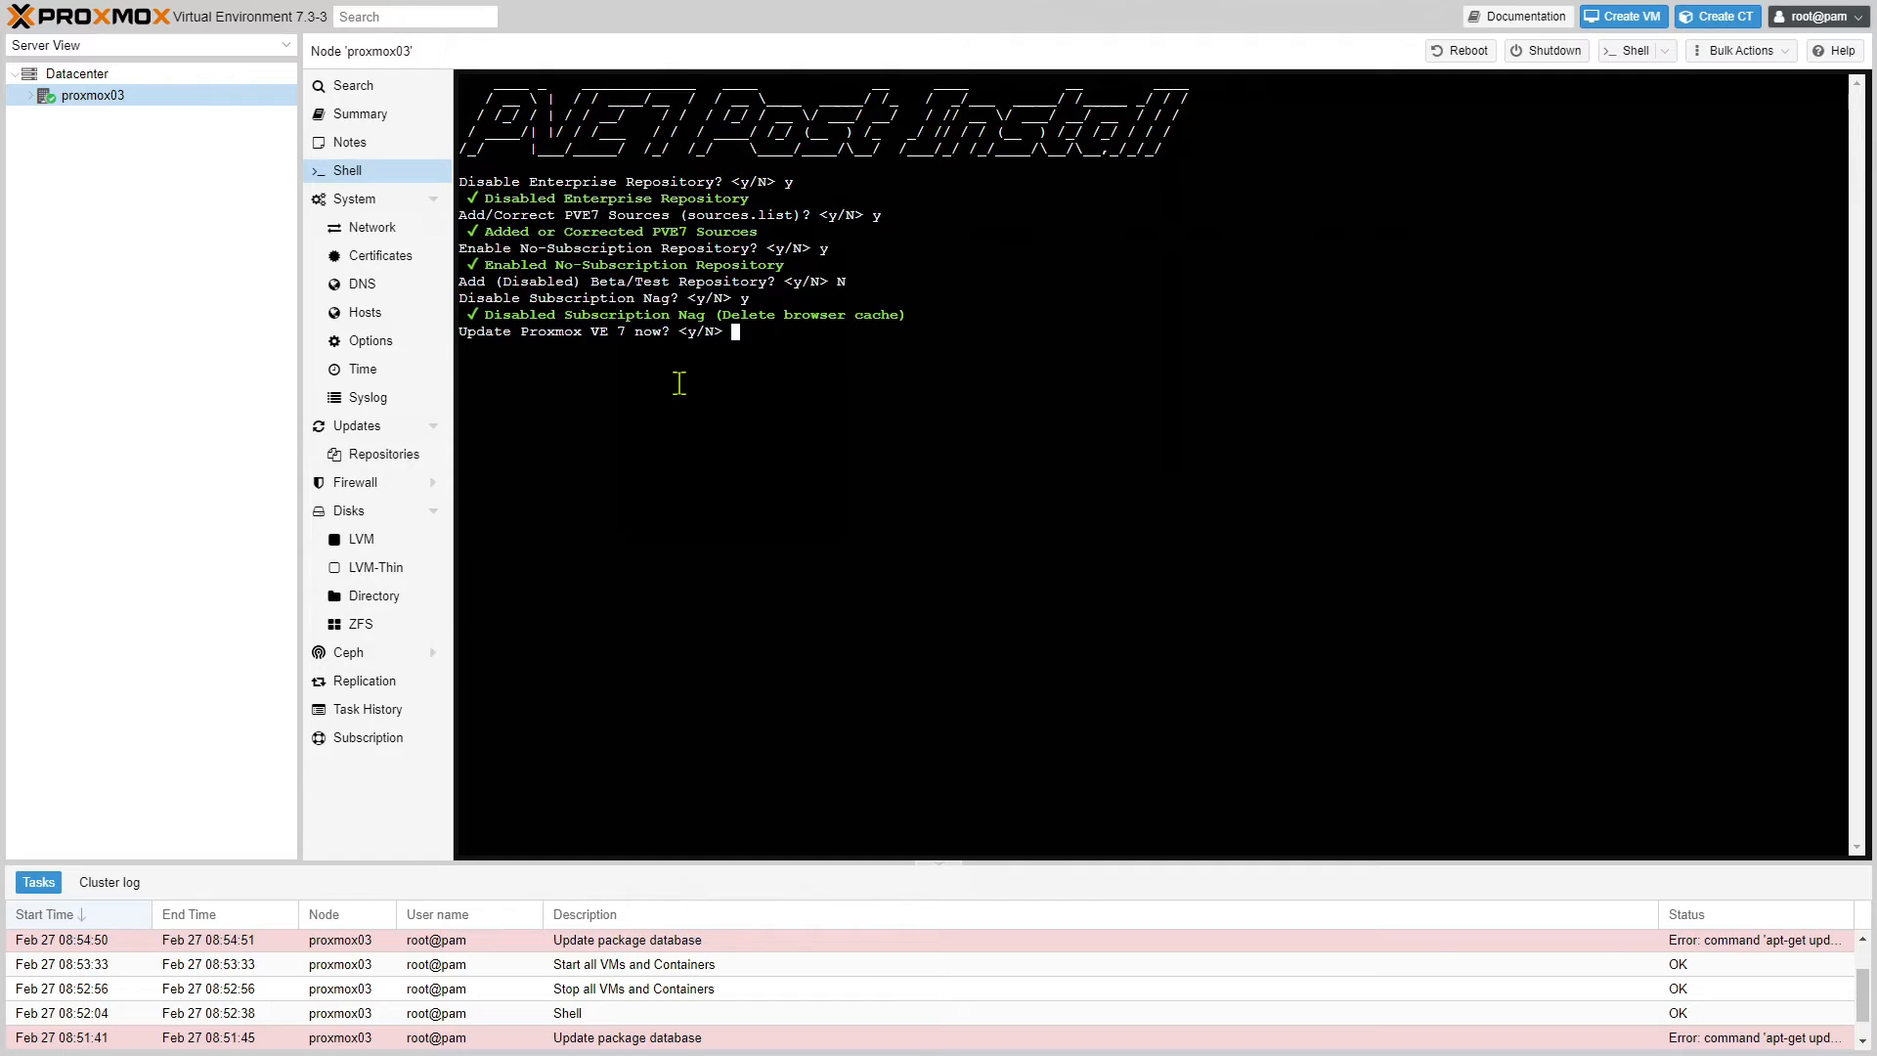
type("y")
key("Return")
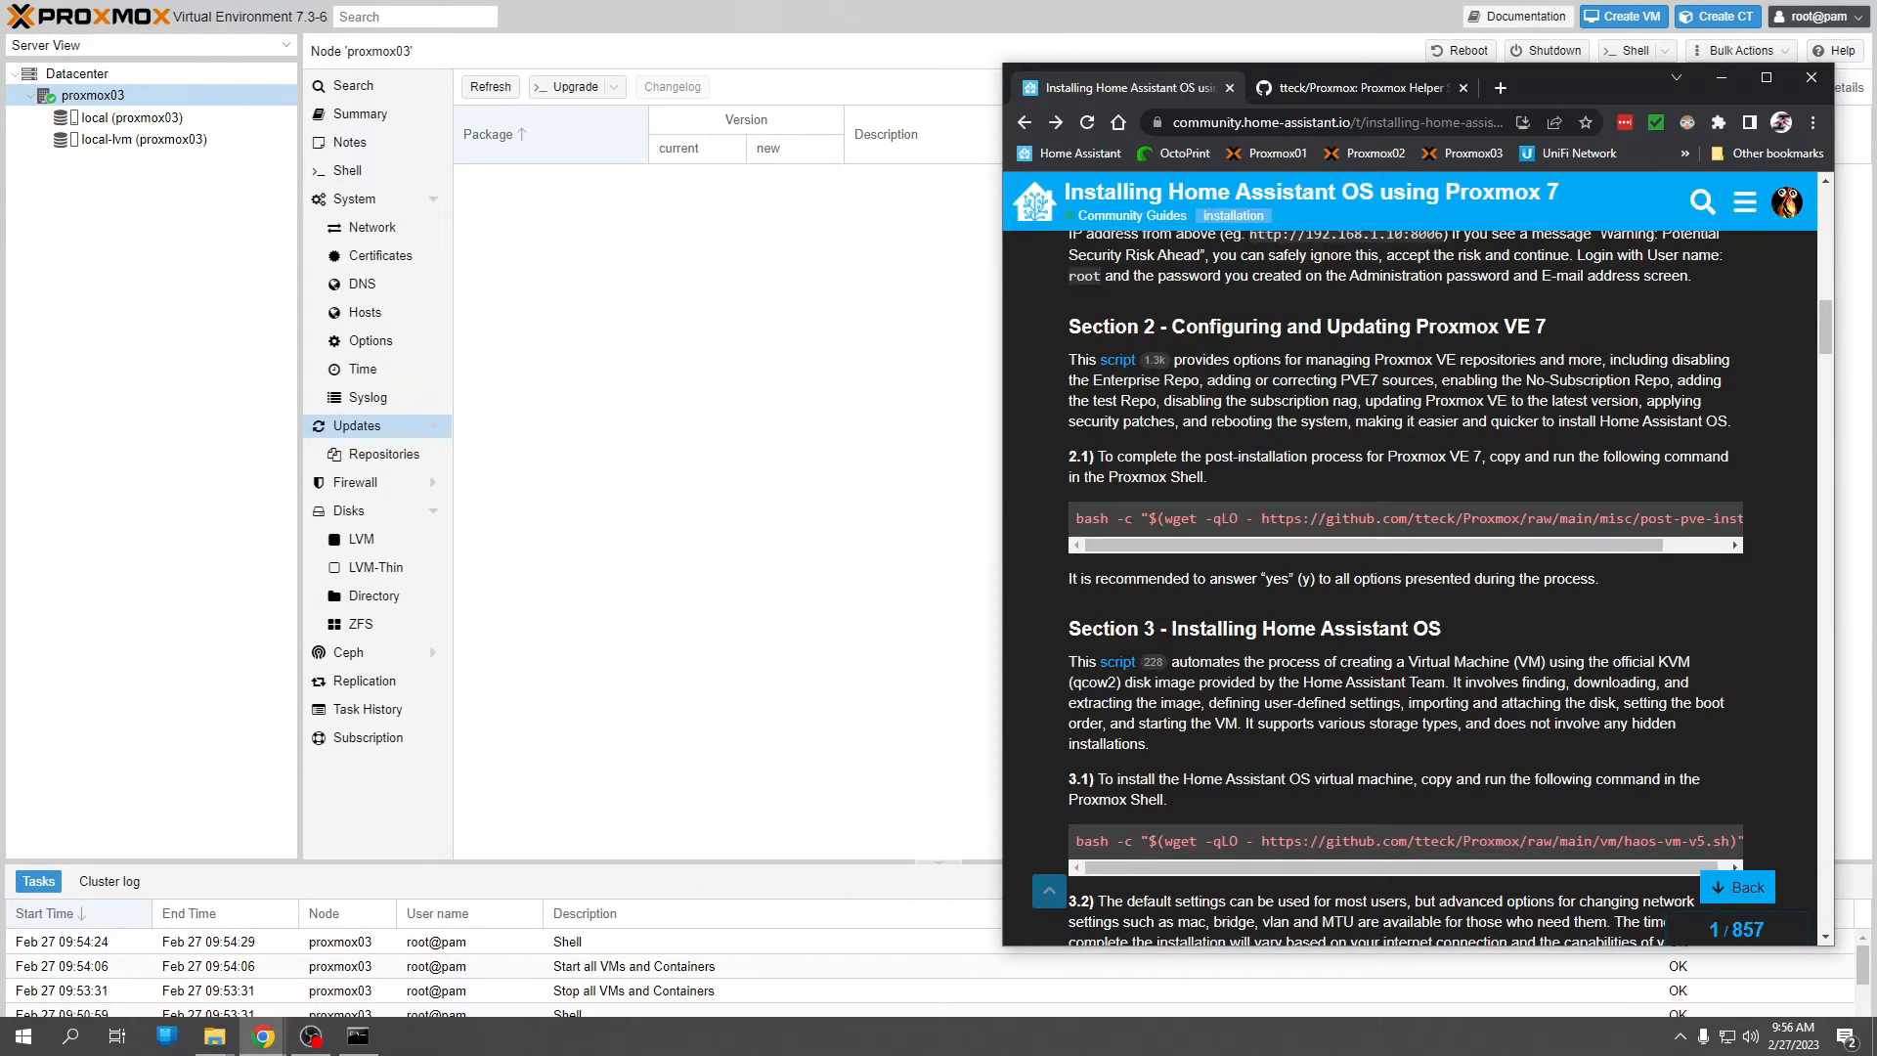
Copy the Home Assistant OS VM install command from step 3.1 of the Installing Home Assistant OS using Proxmox 7 guide.
scroll(1371, 616, "down", 3)
scroll(1371, 616, "down", 1)
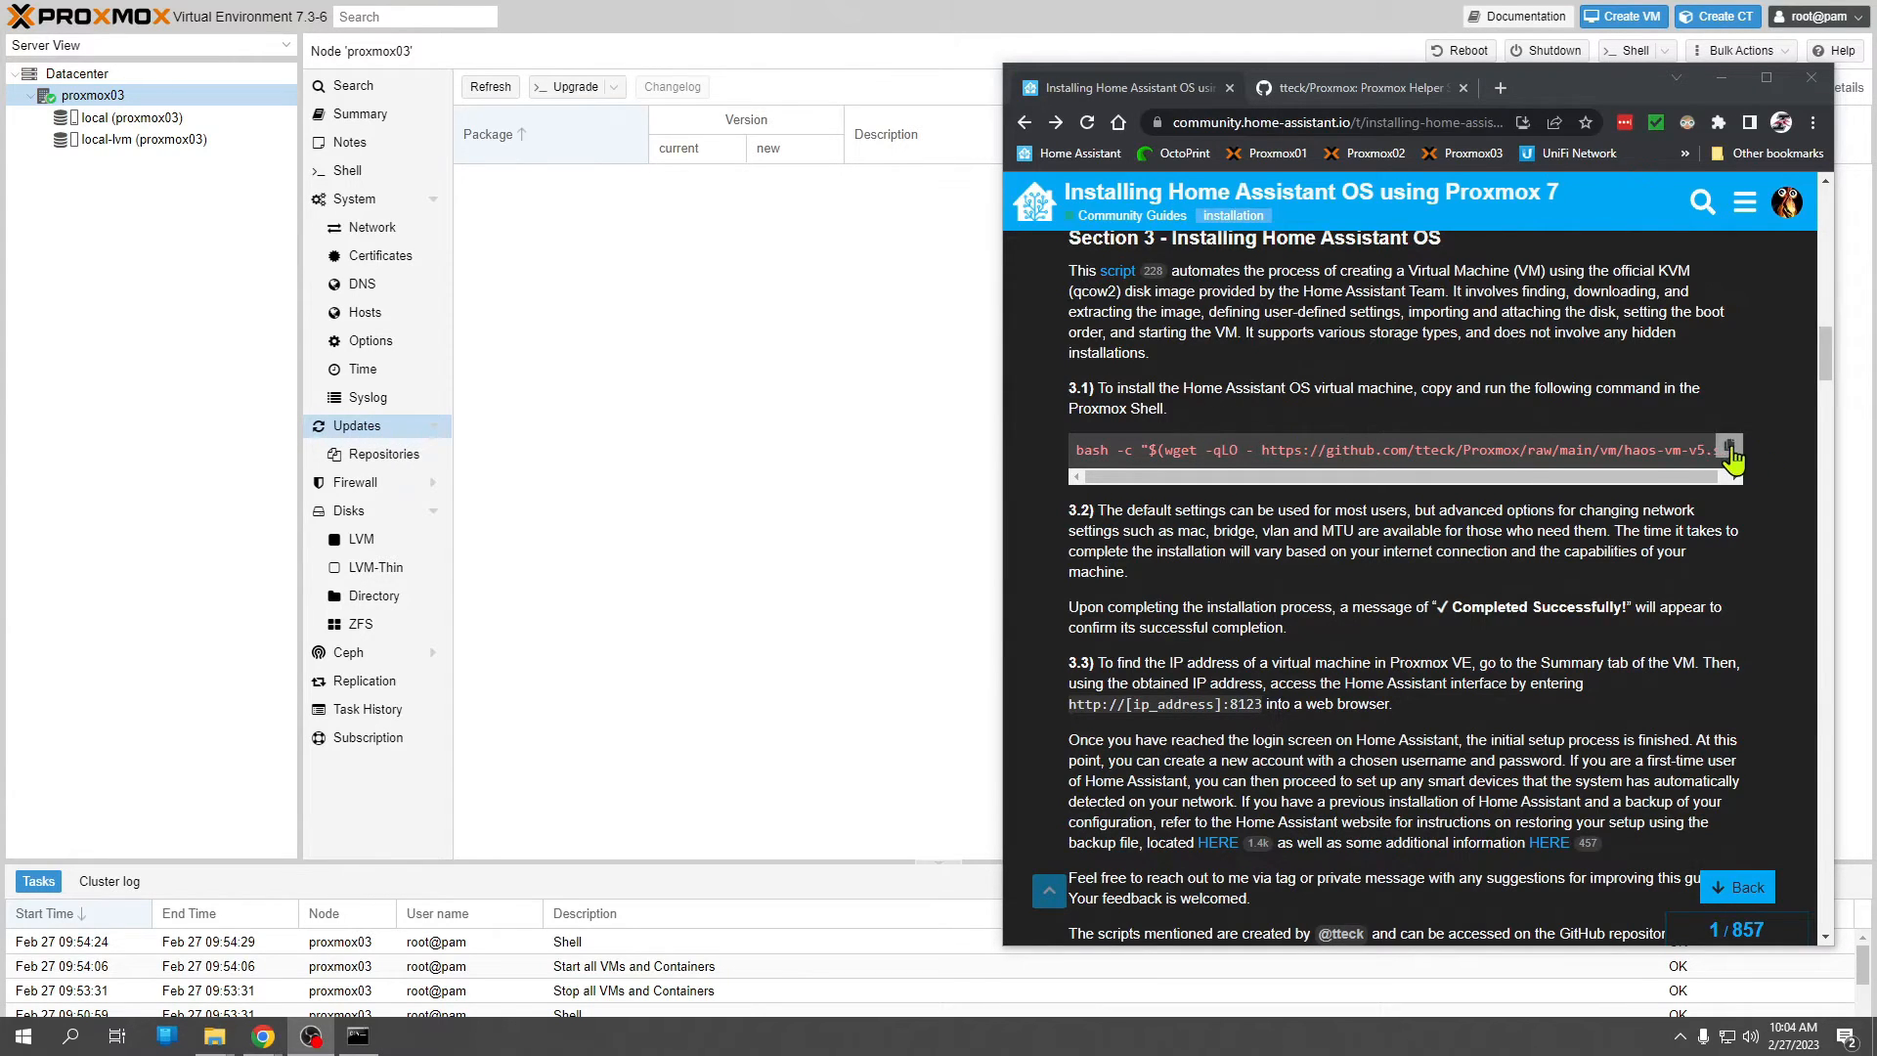
left_click(1729, 449)
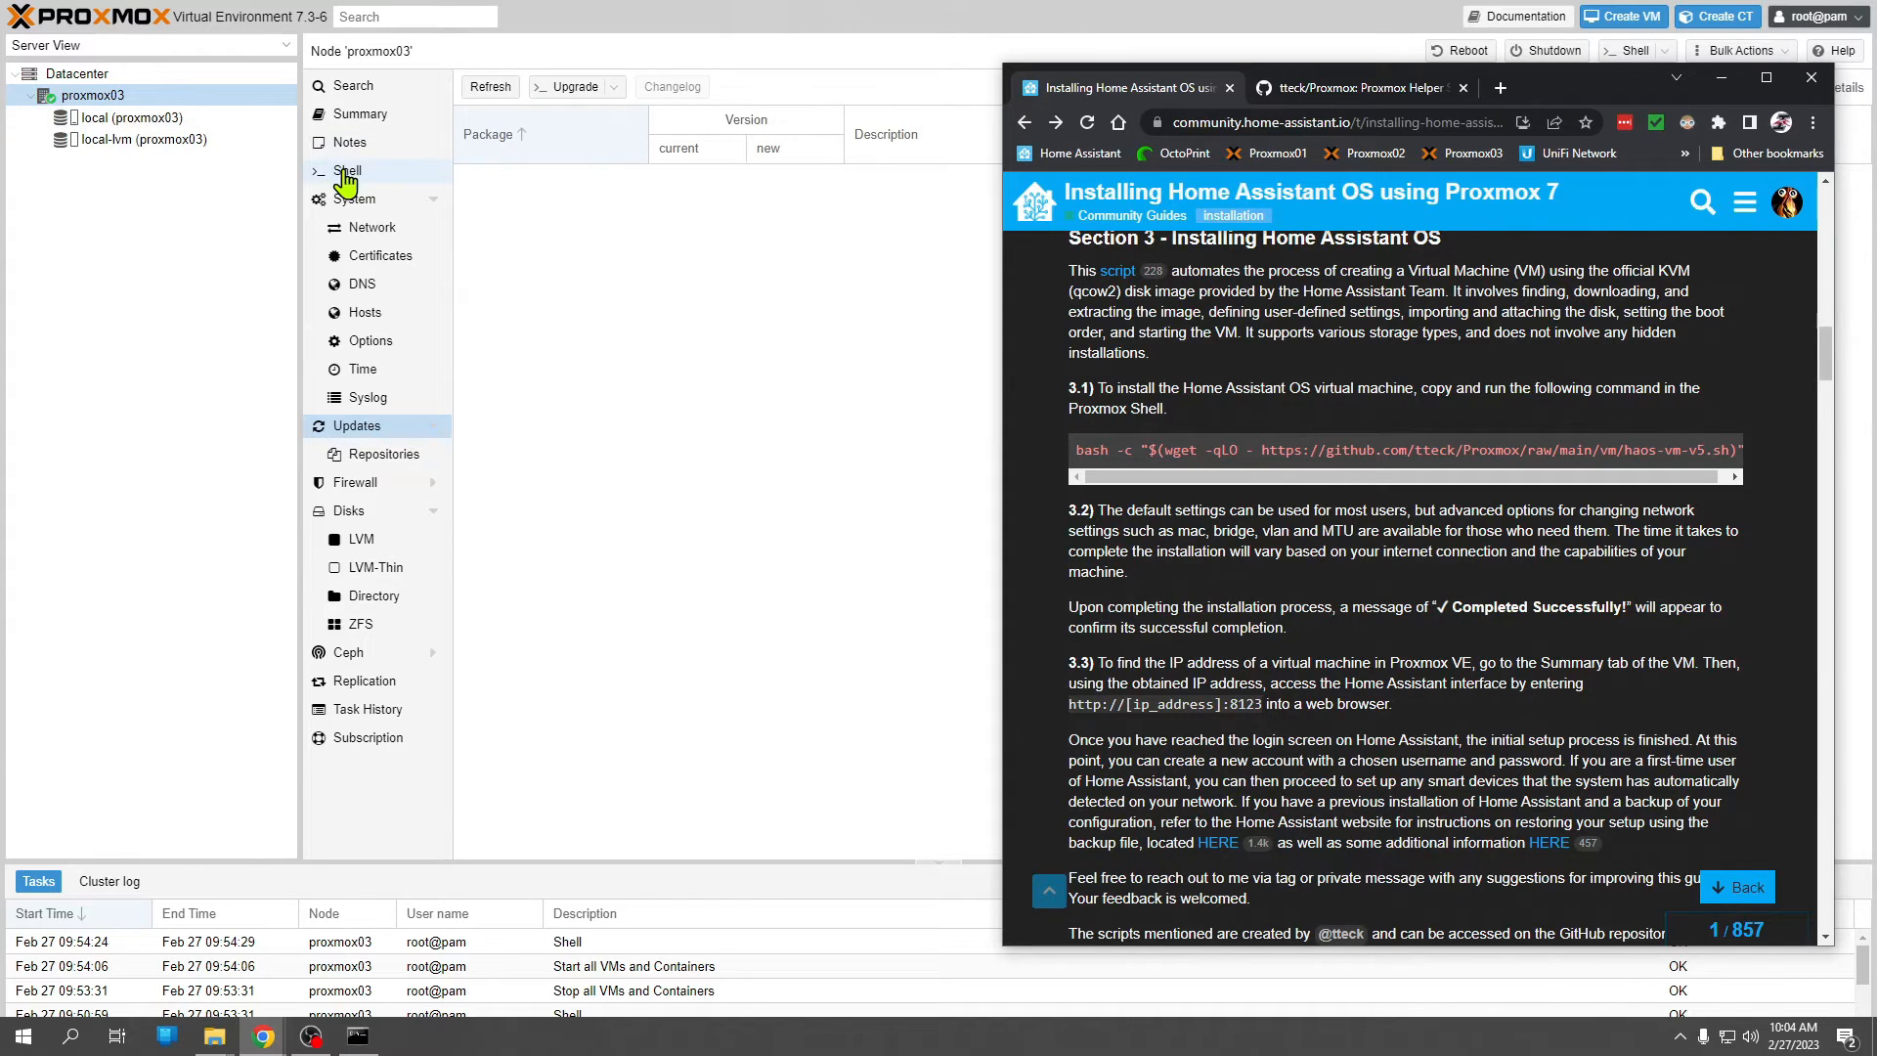
Run the copied haos-vm-v5.sh command in the proxmox03 shell.
left_click(345, 173)
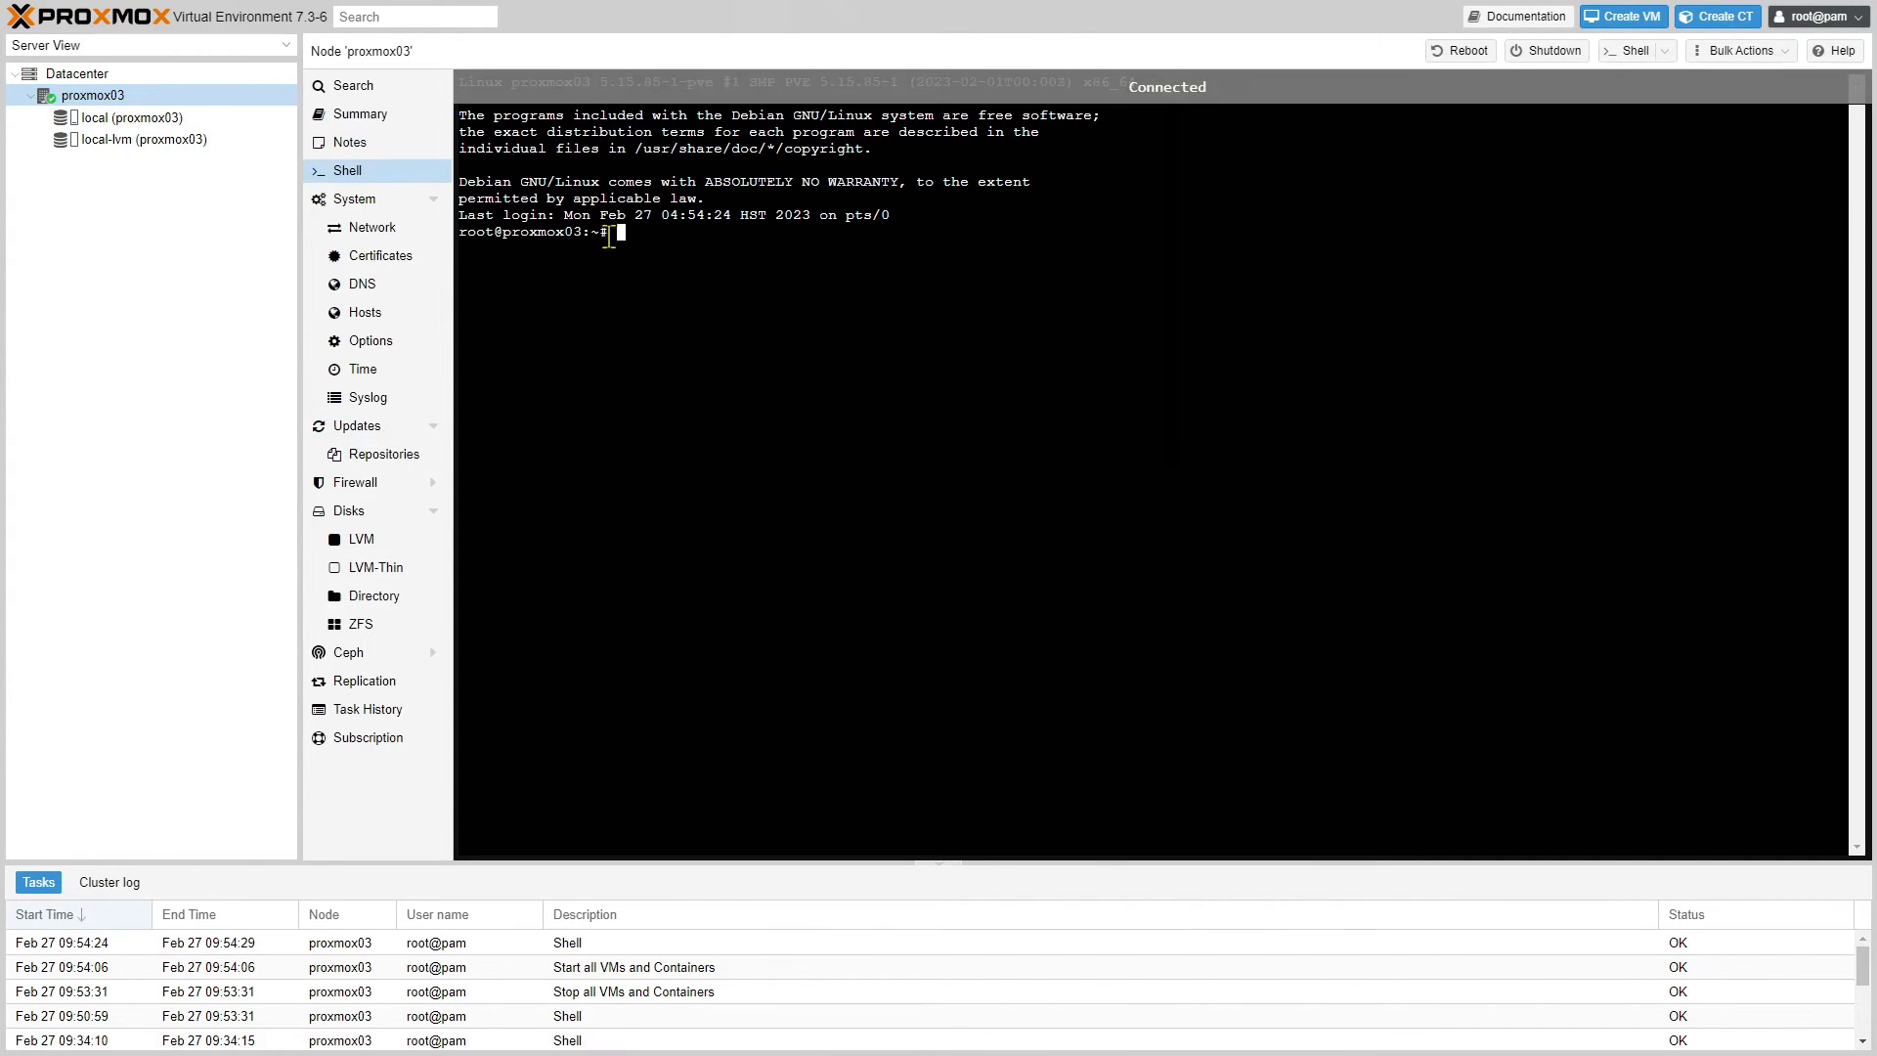
right_click(620, 233)
left_click(673, 391)
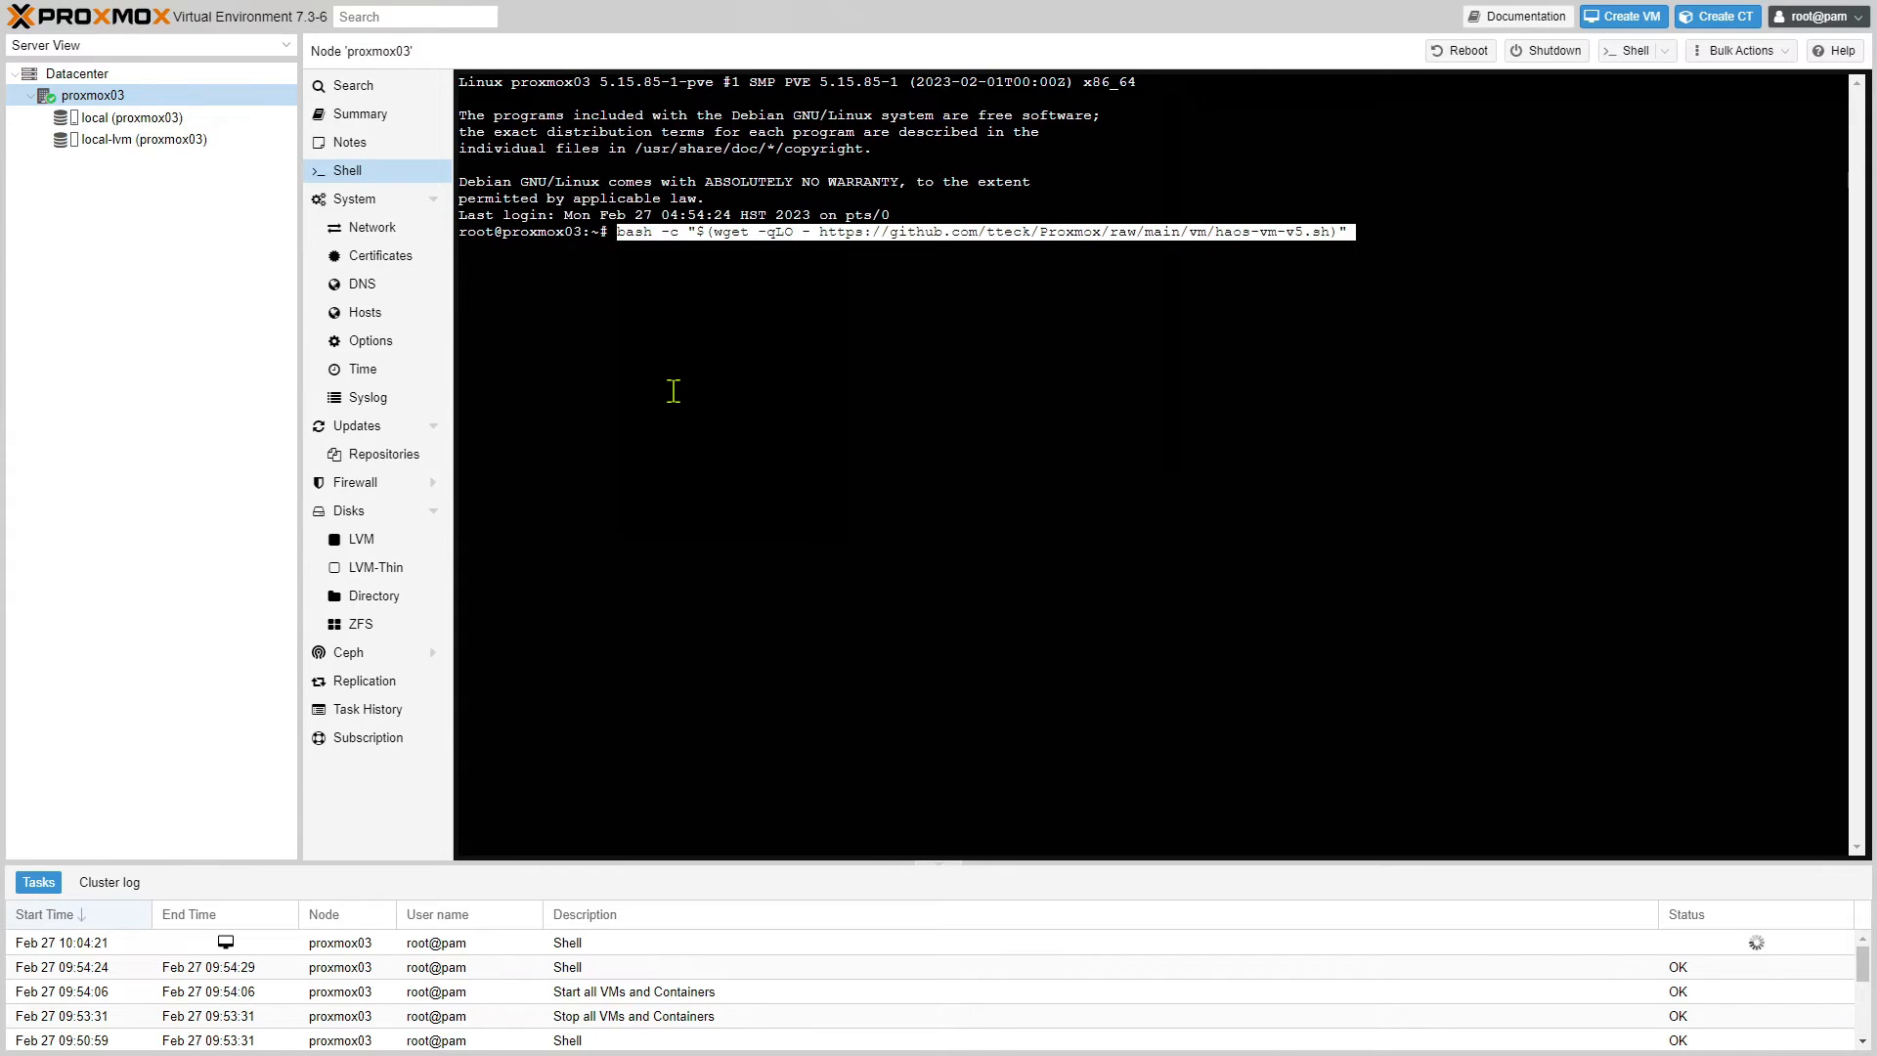
key("Return")
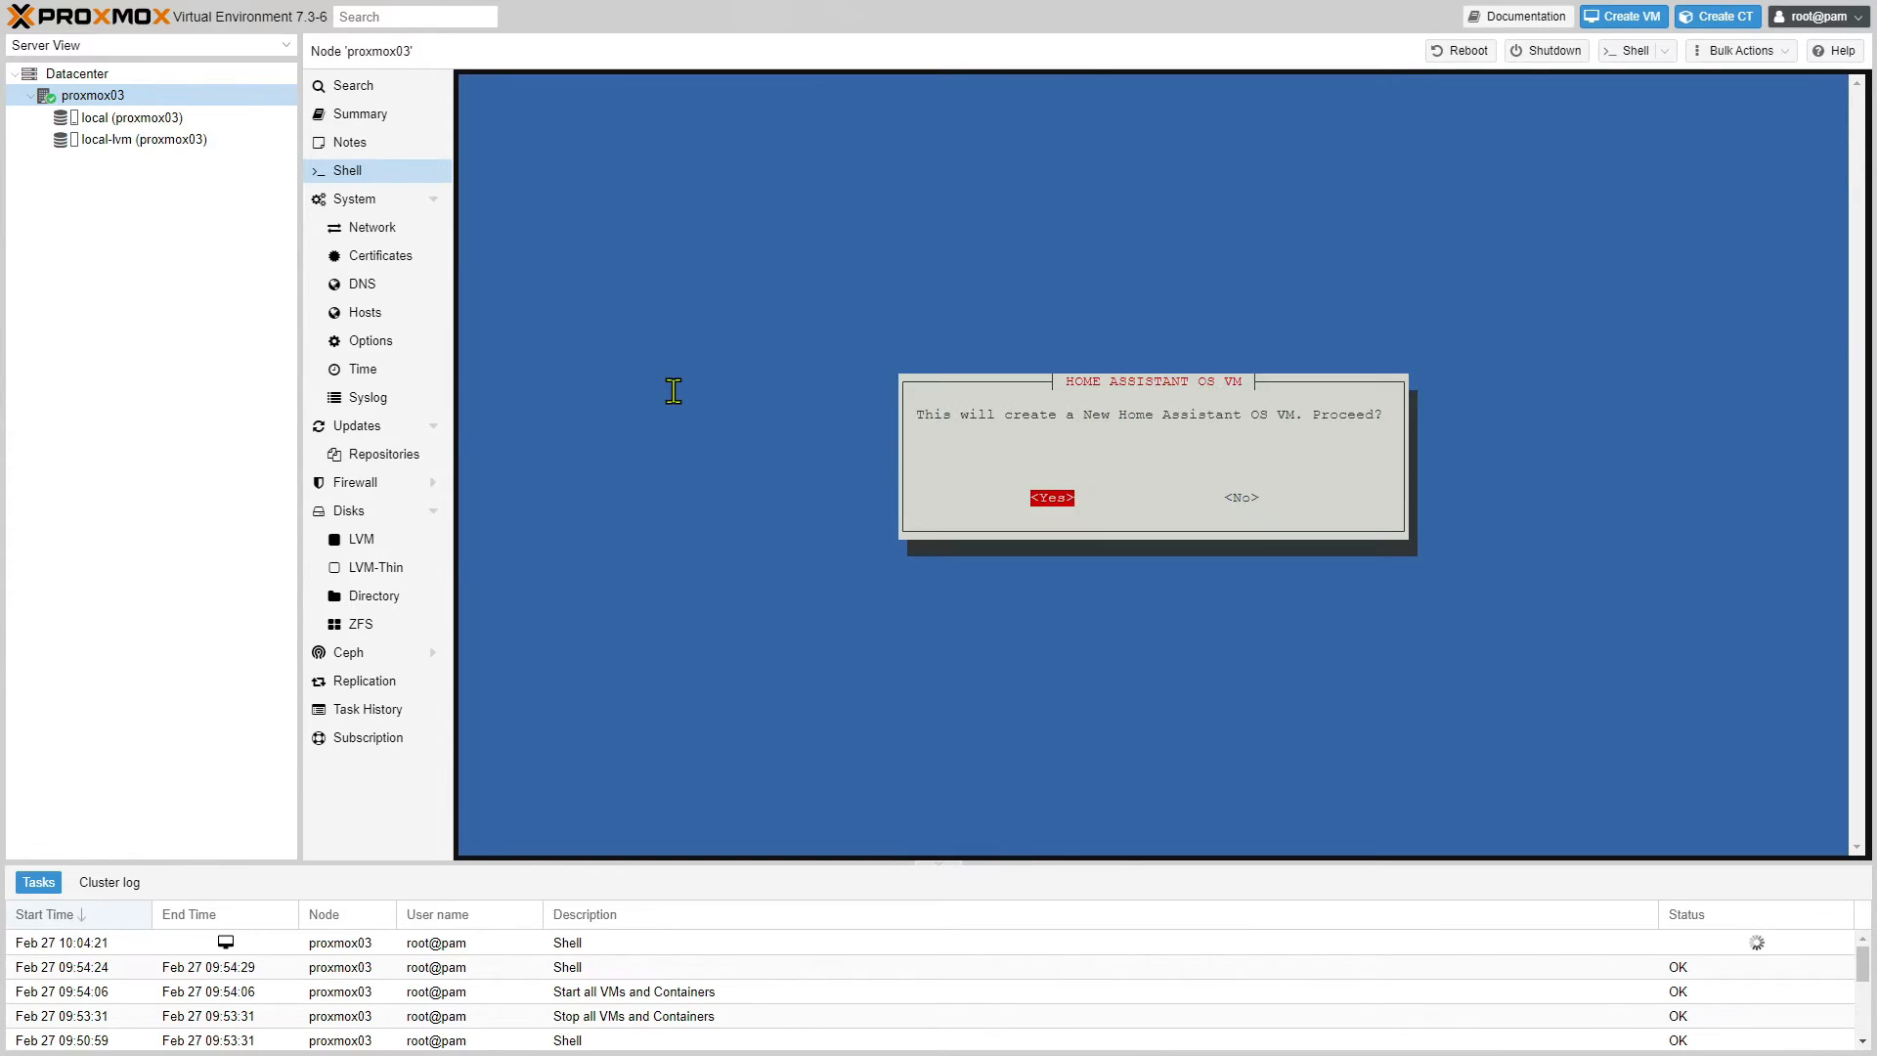
Agree to create a new Home Assistant OS VM with Advanced settings and choose the 9.5 Stable version.
key("Return")
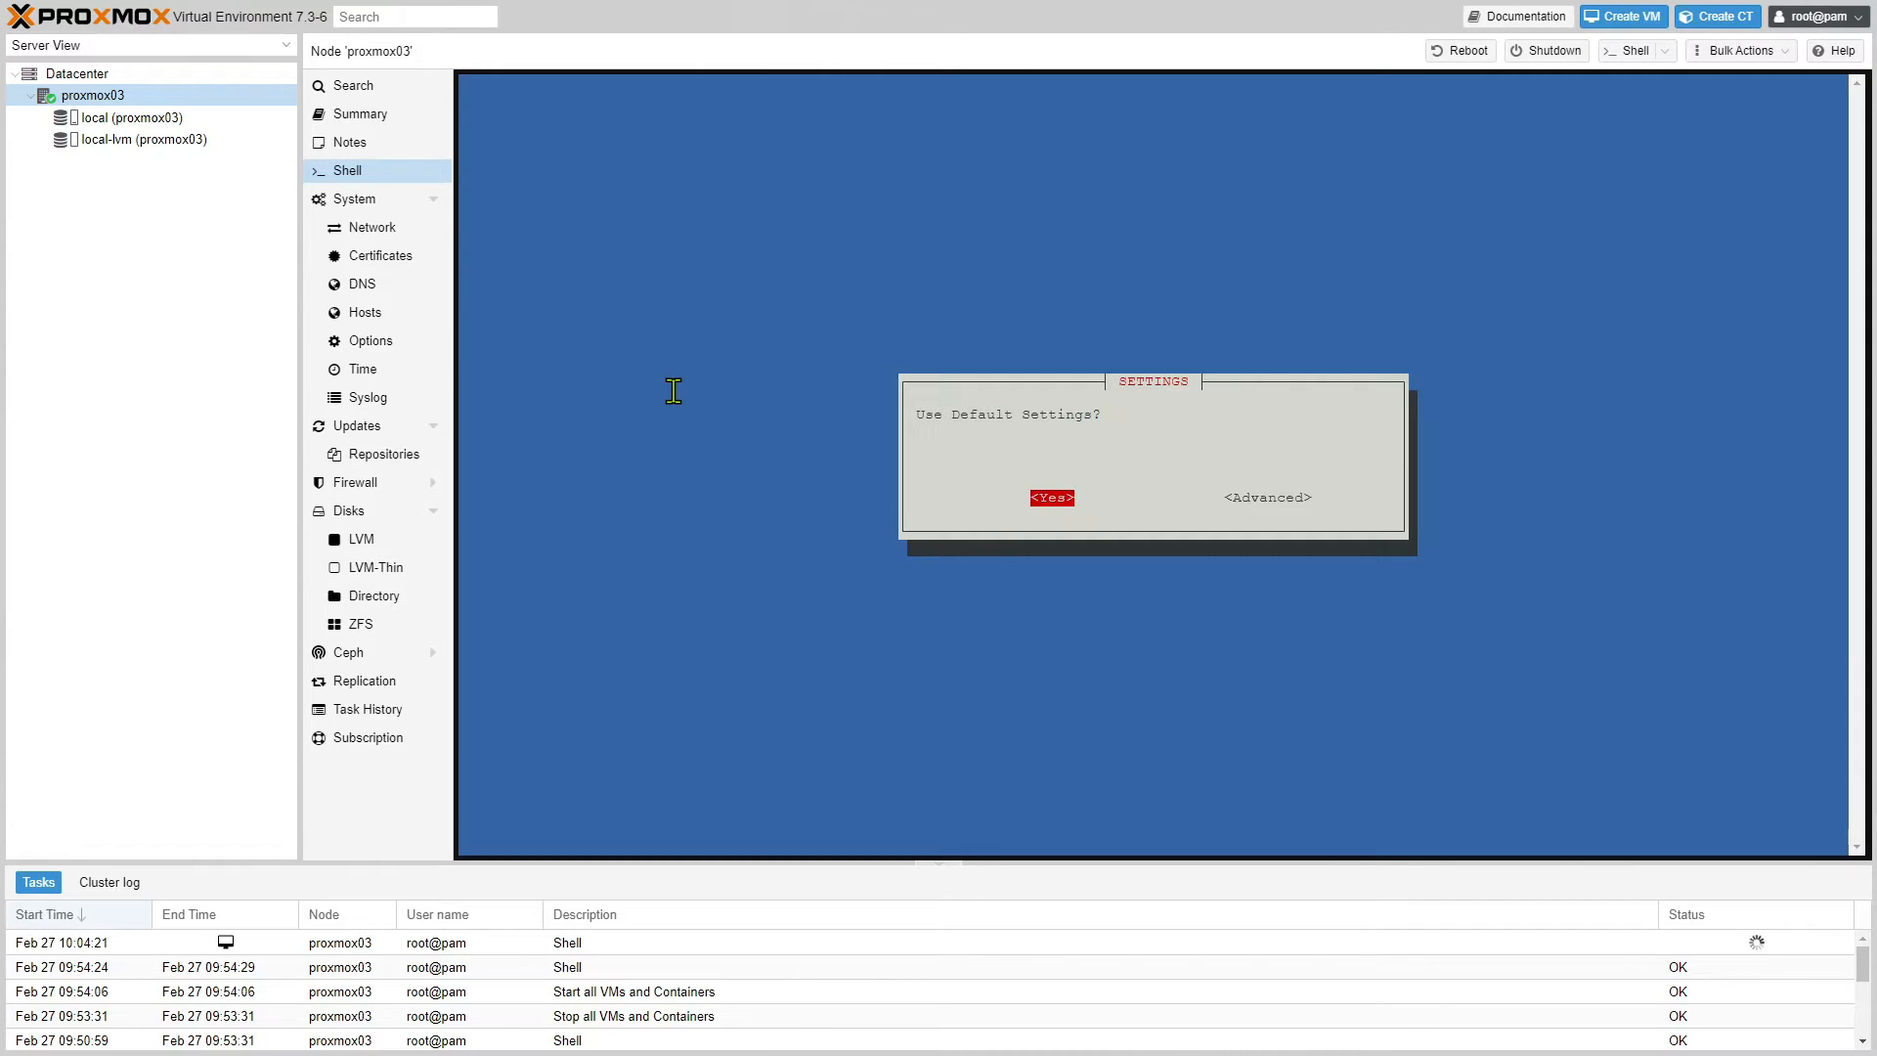
key("Right")
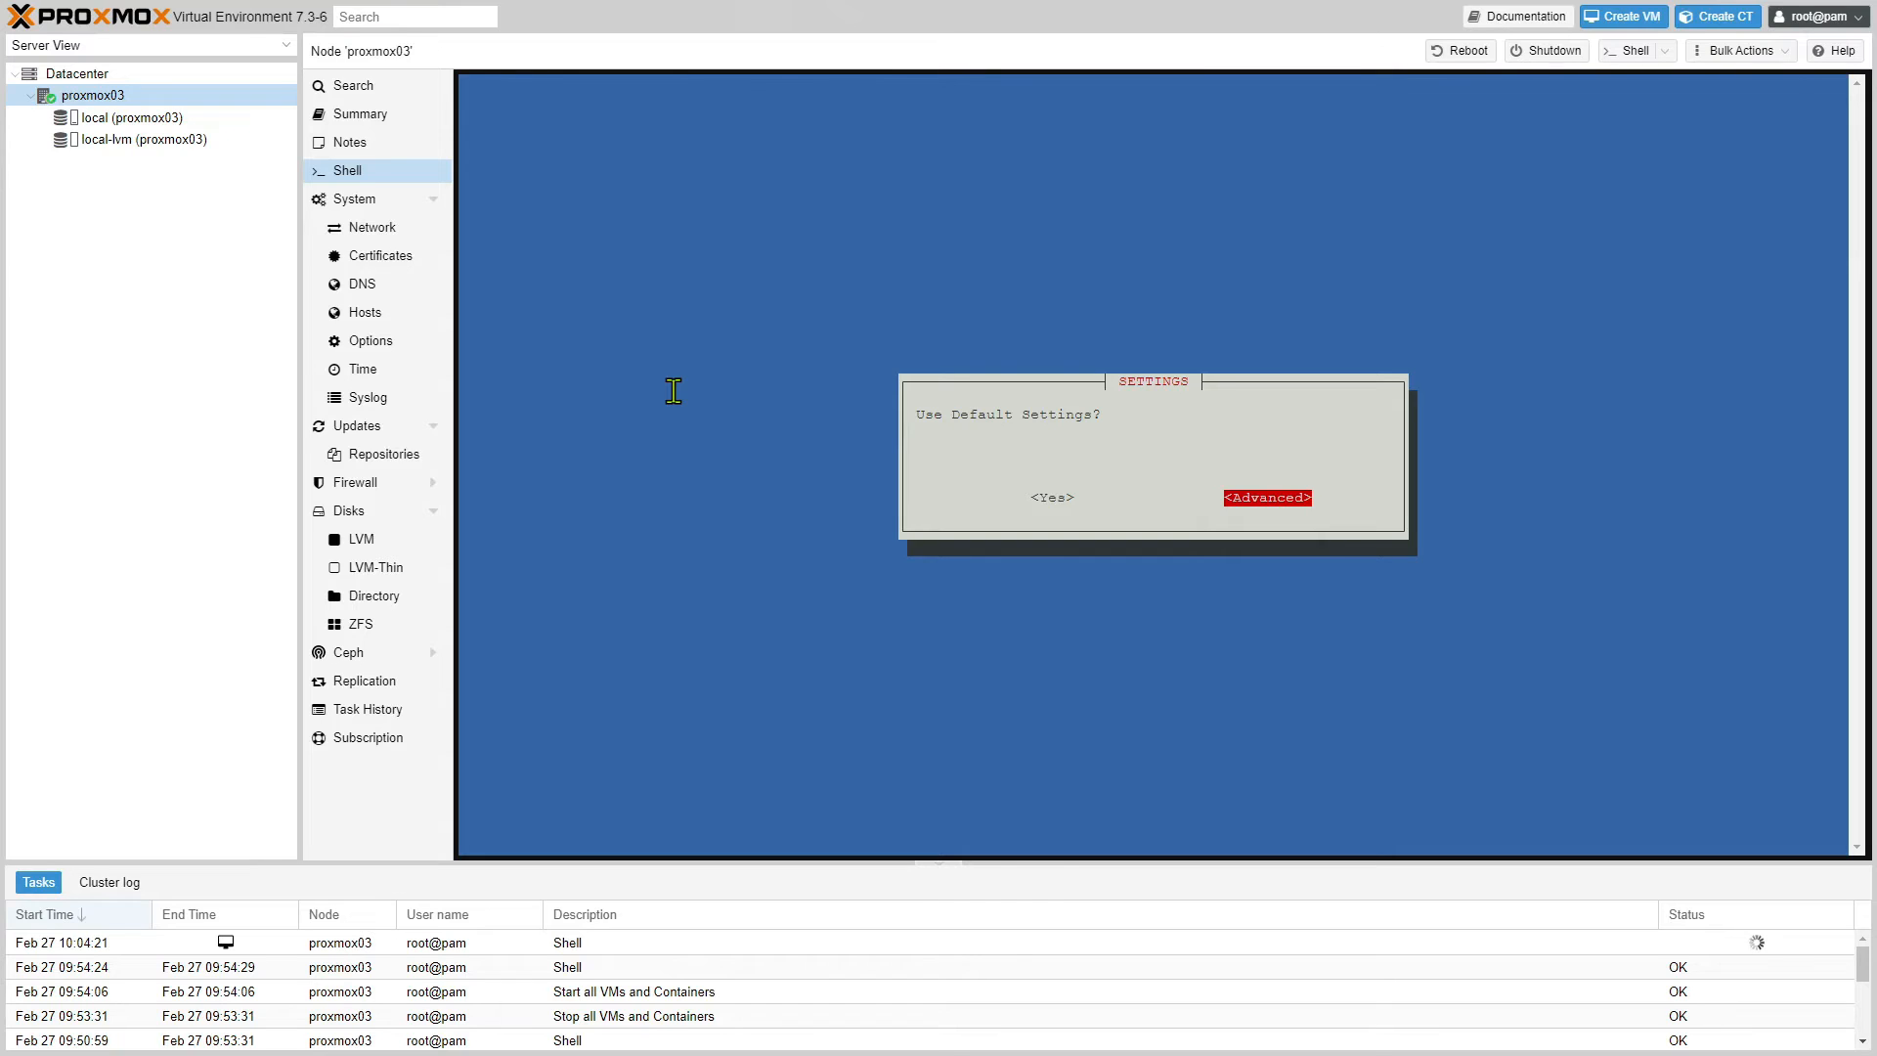
key("Return")
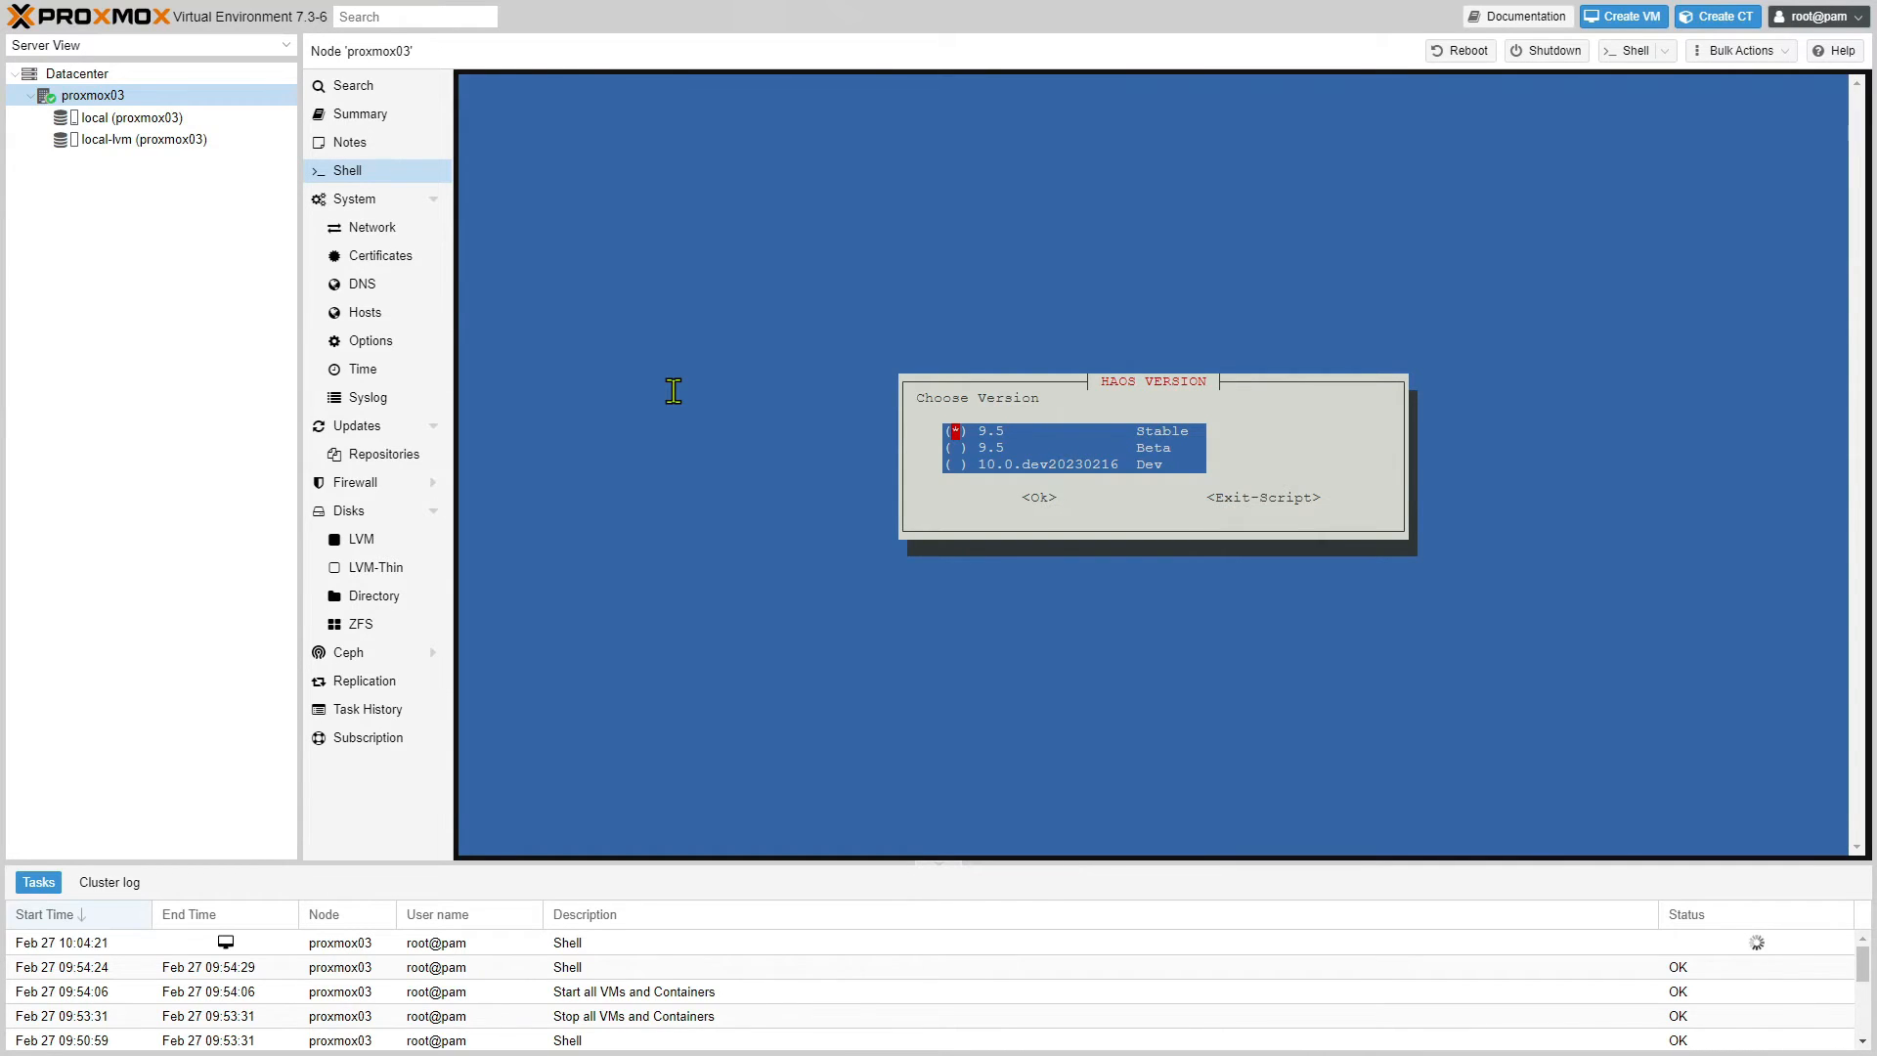
key("Tab")
key("Return")
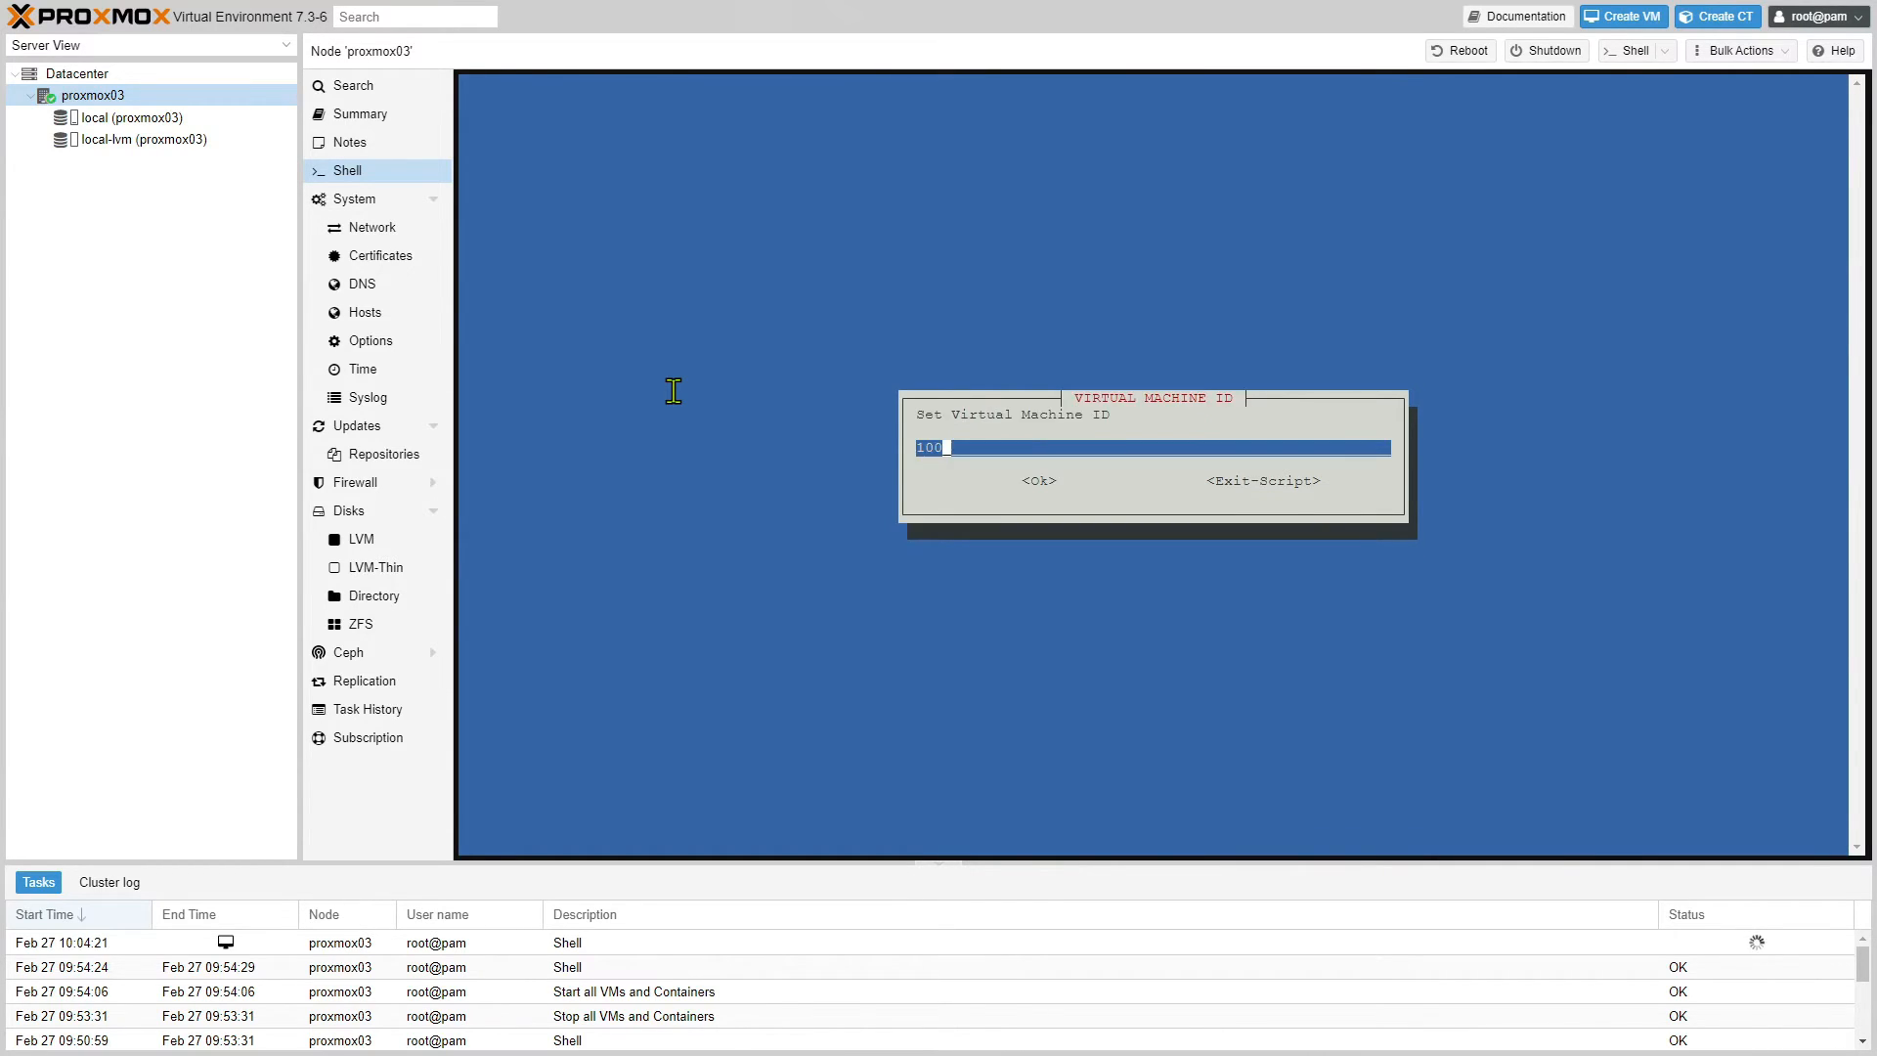
Set the virtual machine ID to 103 and accept the i440fx machine type.
key("BackSpace")
type("3")
key("Return")
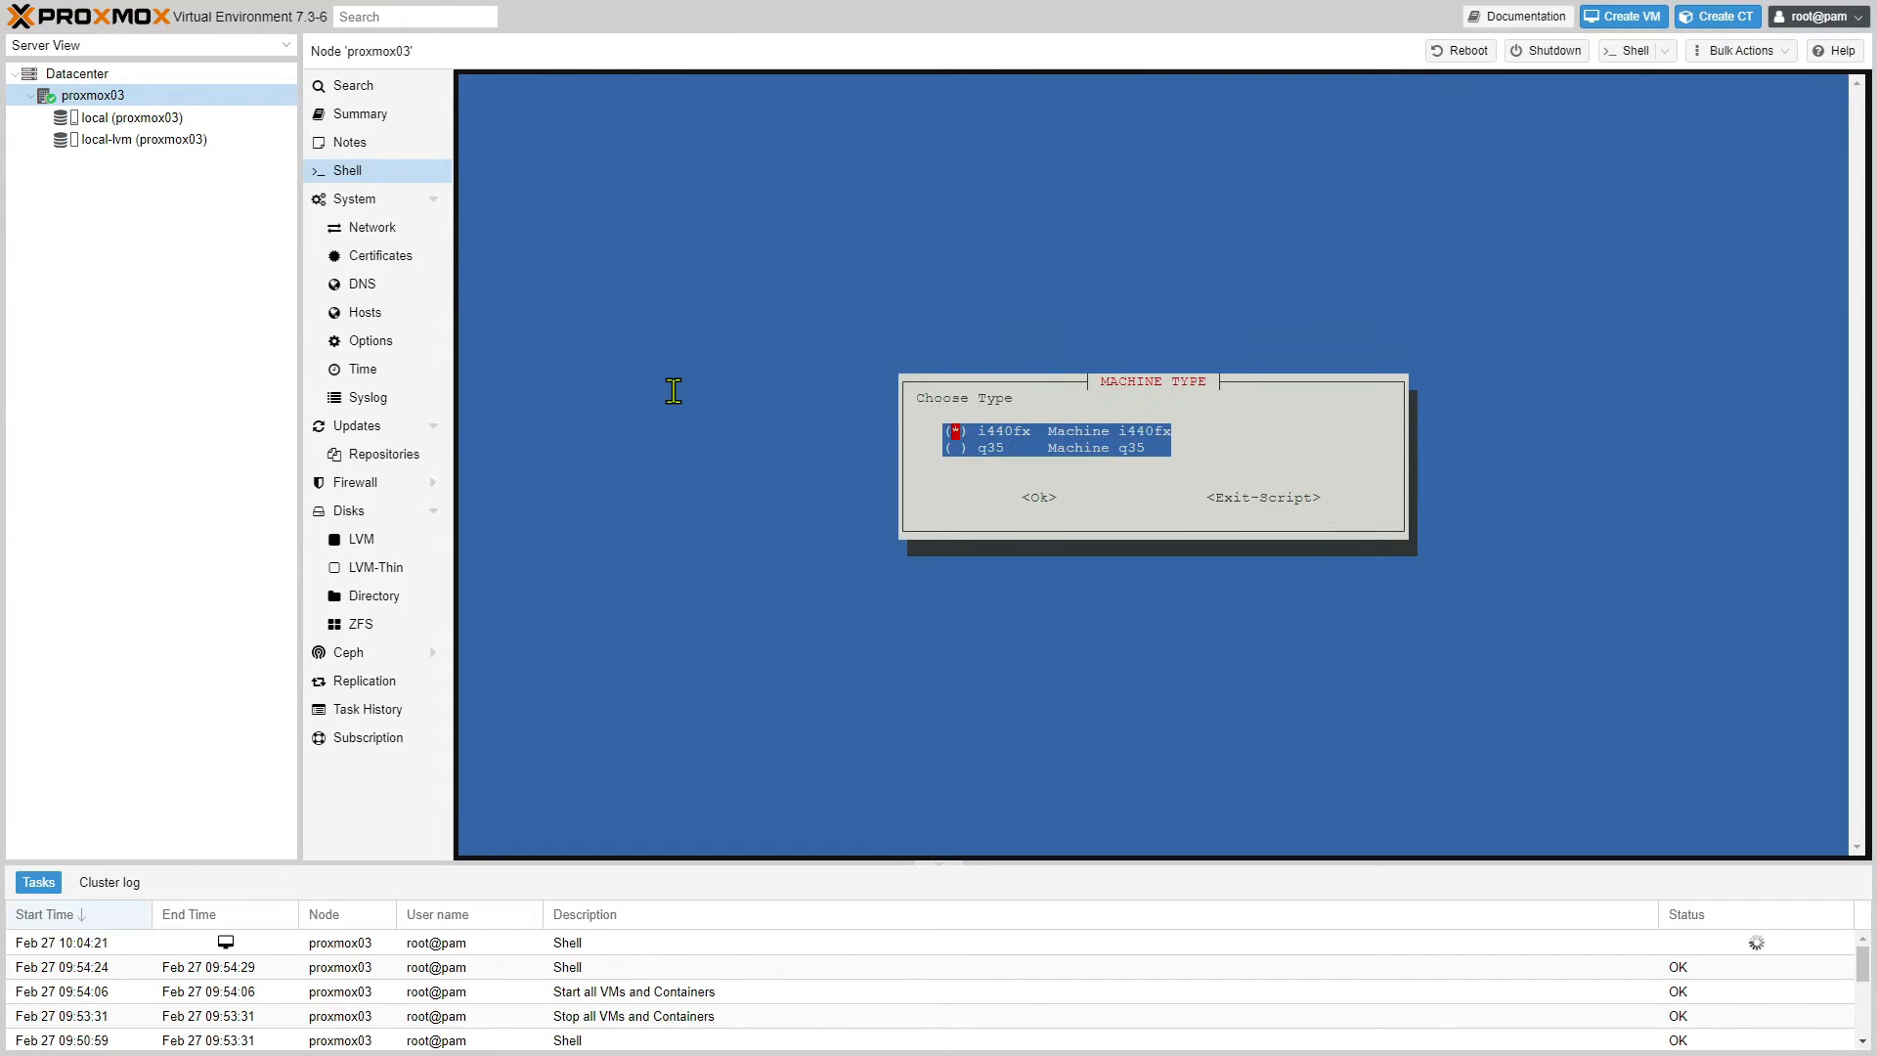
key("Tab")
key("Return")
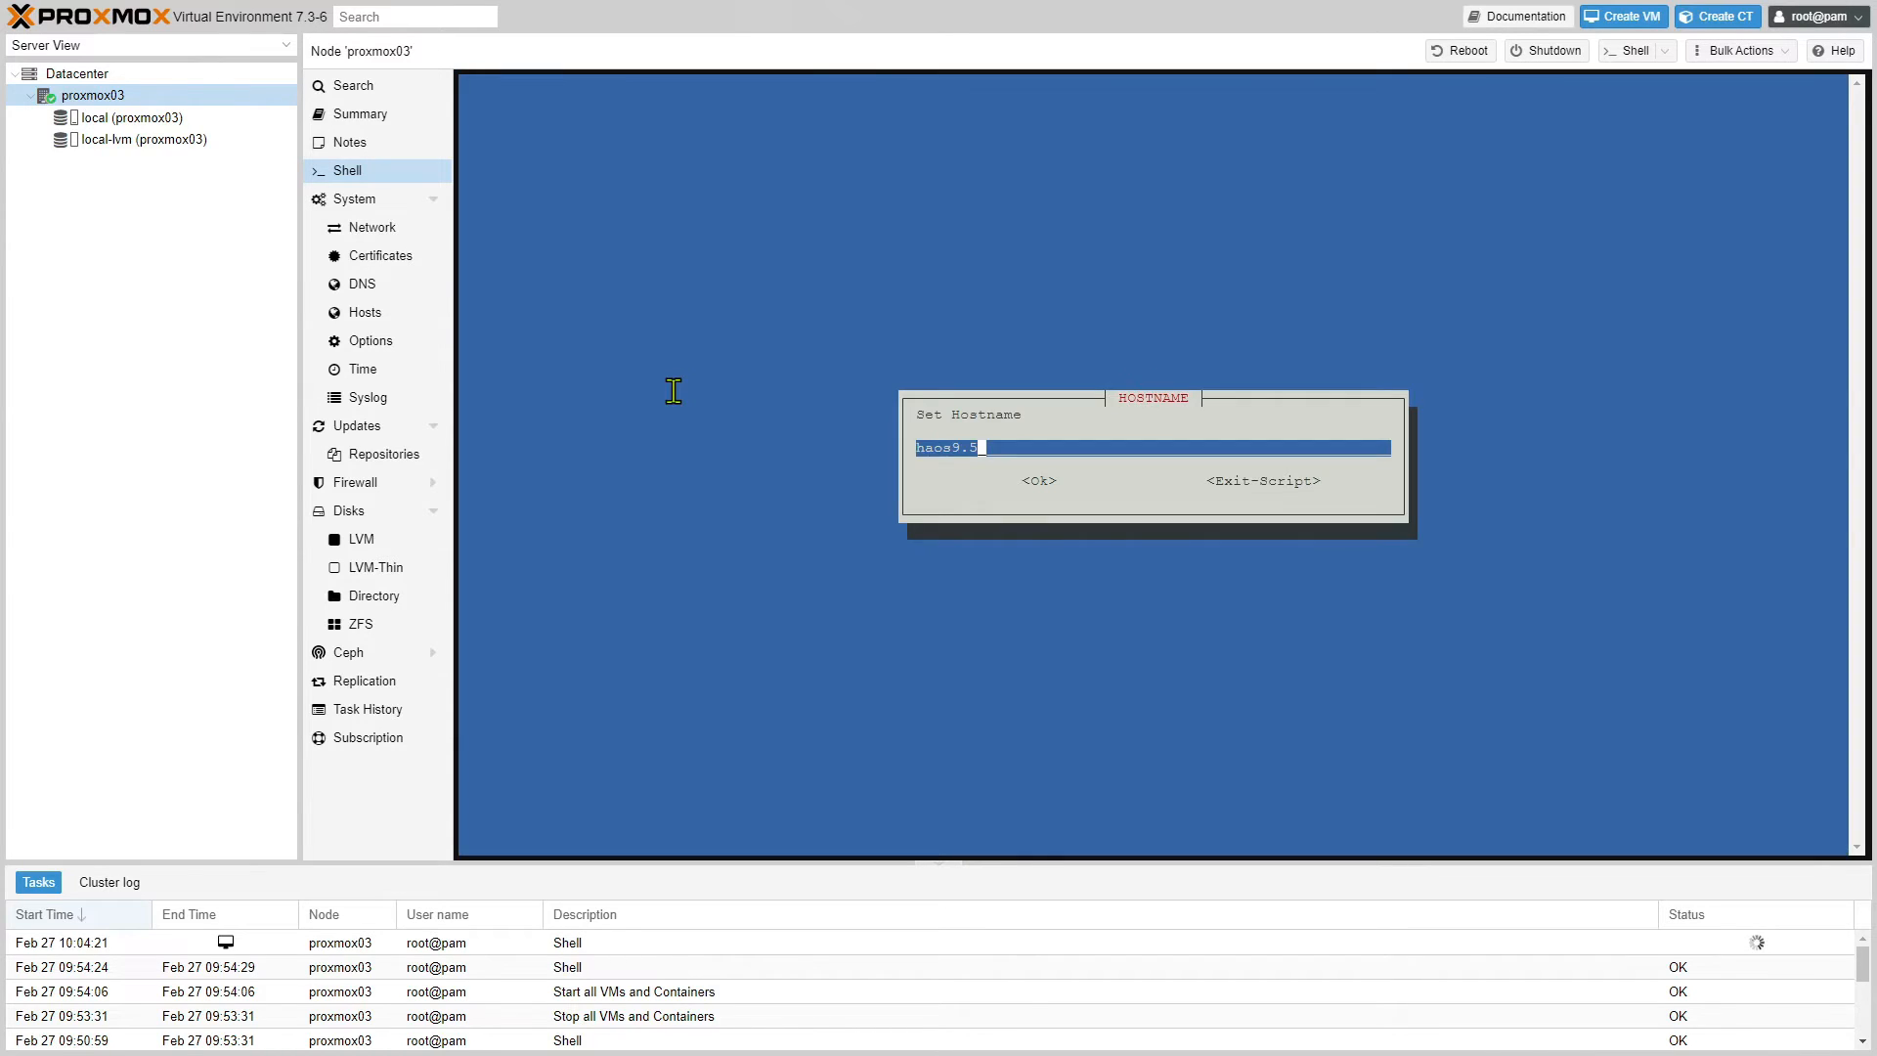
Set the VM's hostname to hassio-03.
key("BackSpace")
key("BackSpace")
key("BackSpace")
key("BackSpace")
key("BackSpace")
key("BackSpace")
key("BackSpace")
type("hassio-03")
key("Return")
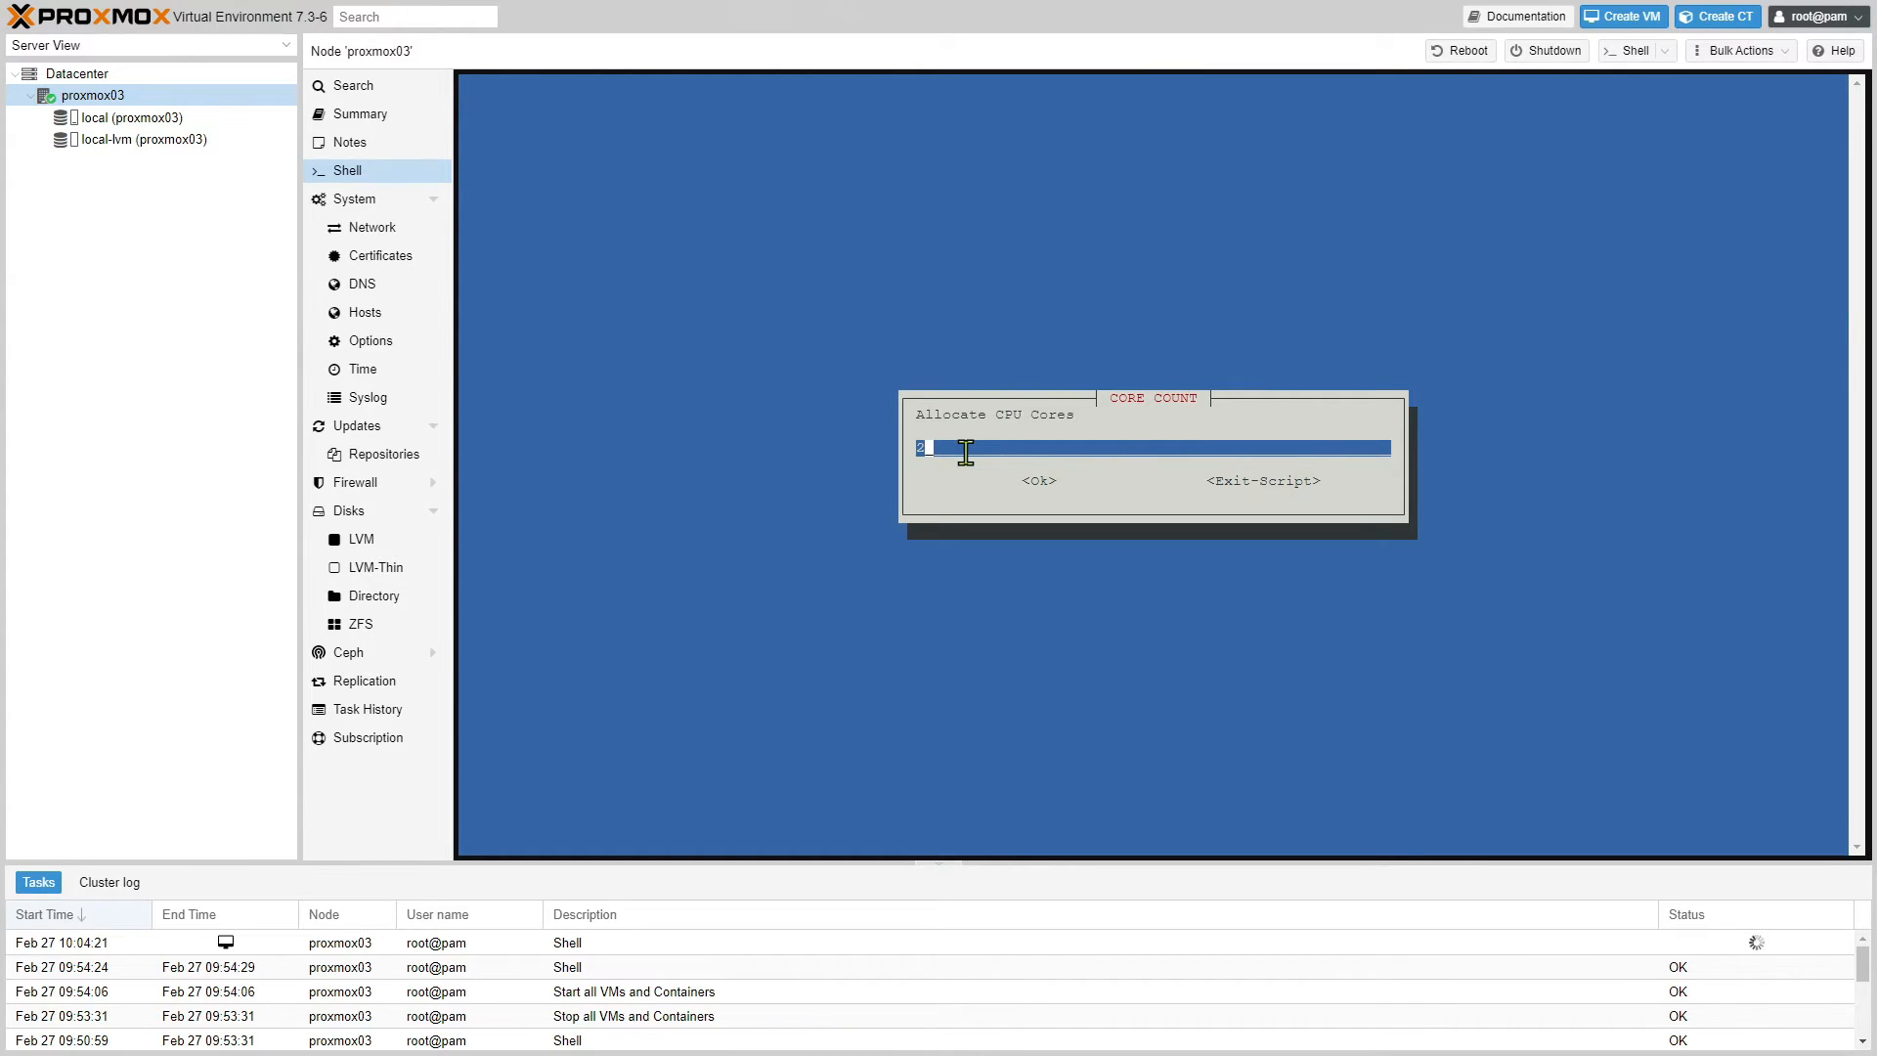
Accept 2 CPU cores and allocate 8192 MiB of RAM to the VM.
key("Tab")
key("Return")
key("BackSpace")
key("BackSpace")
key("BackSpace")
key("BackSpace")
type("8192")
key("Tab")
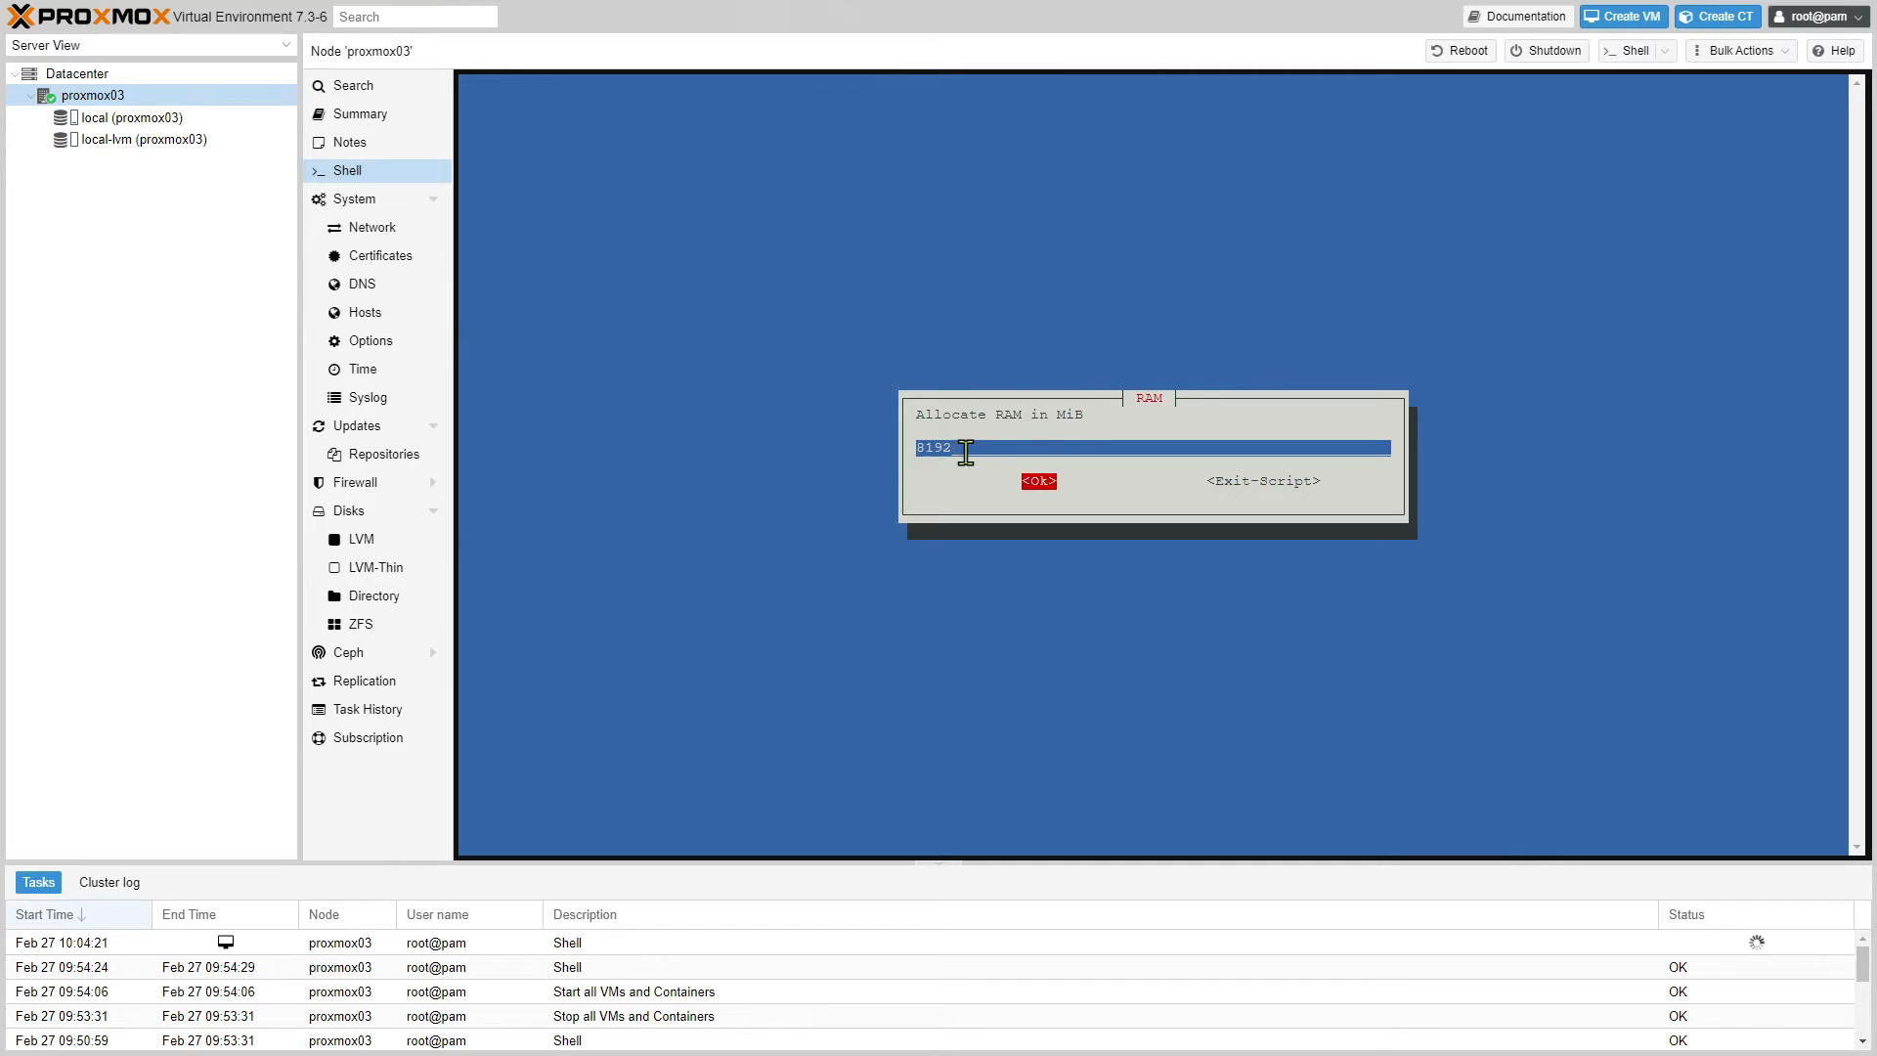
key("Return")
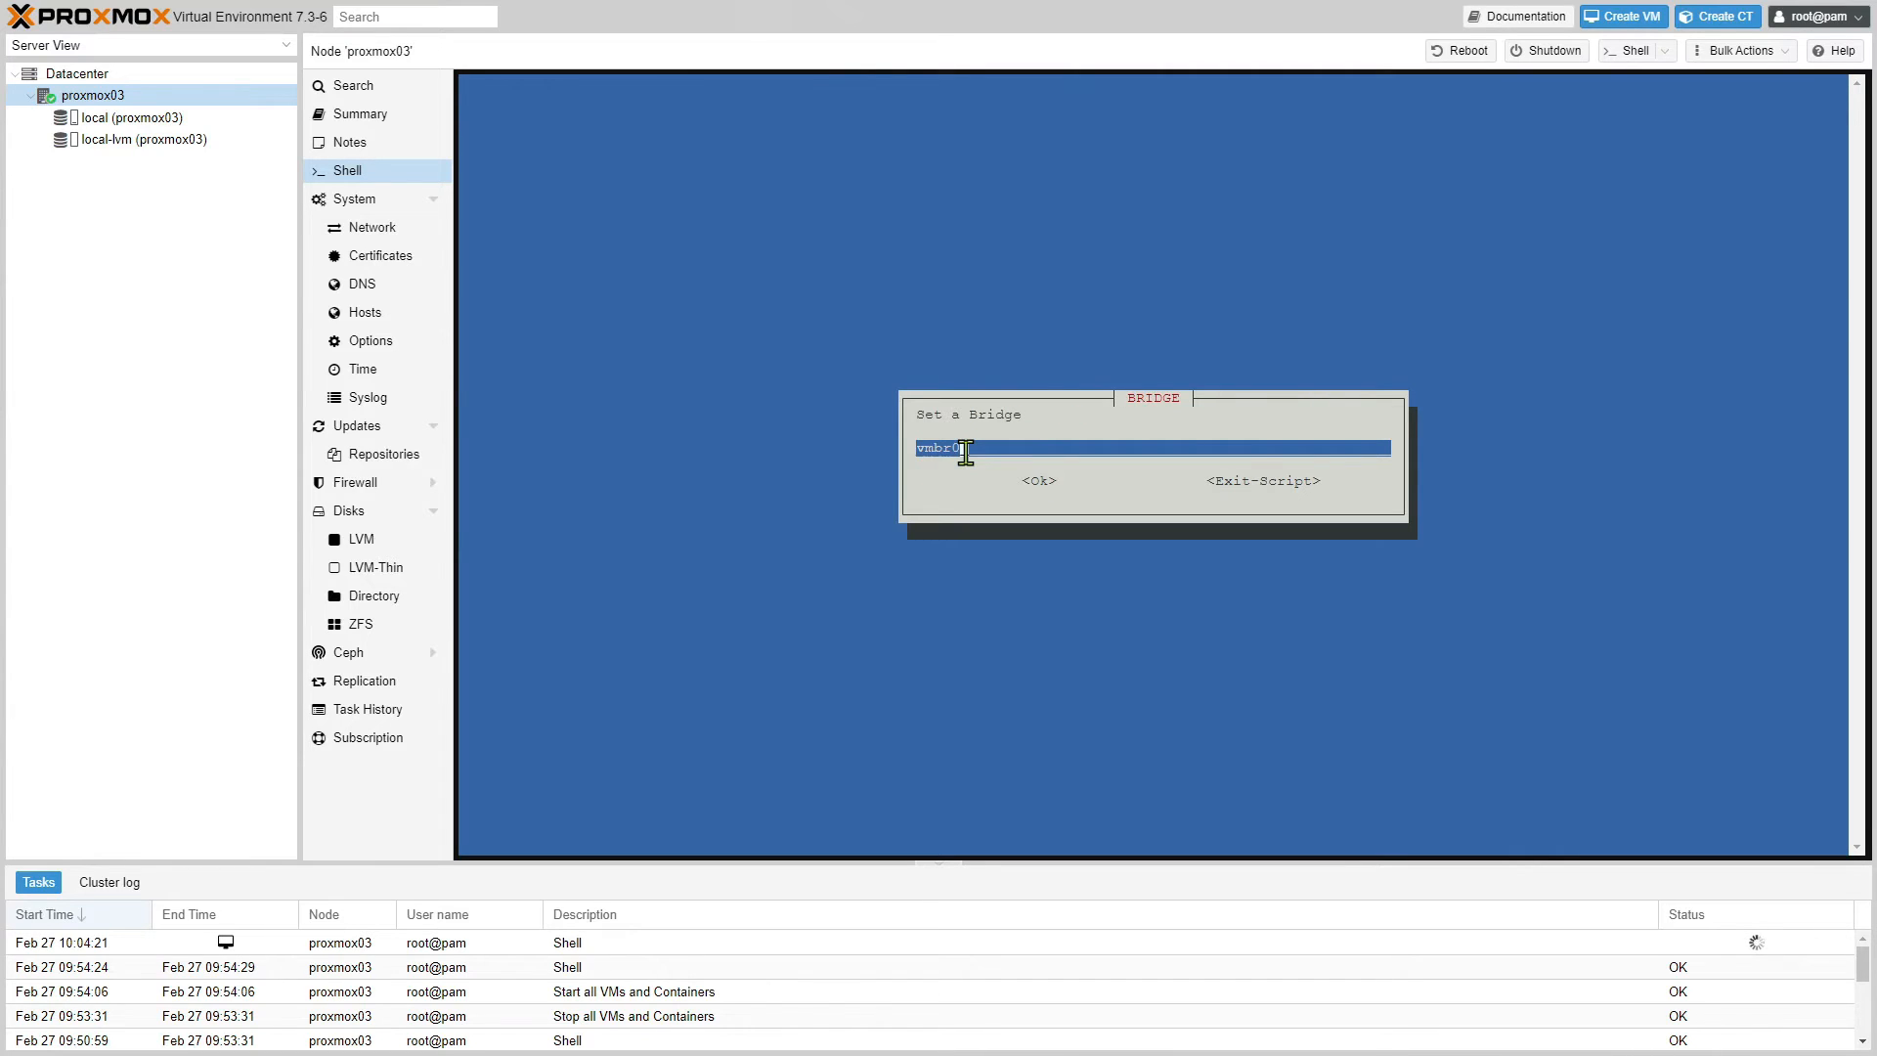
Accept the vmbr0 bridge and the generated MAC address, leaving the VLAN and MTU size blank for defaults.
key("Tab")
key("Return")
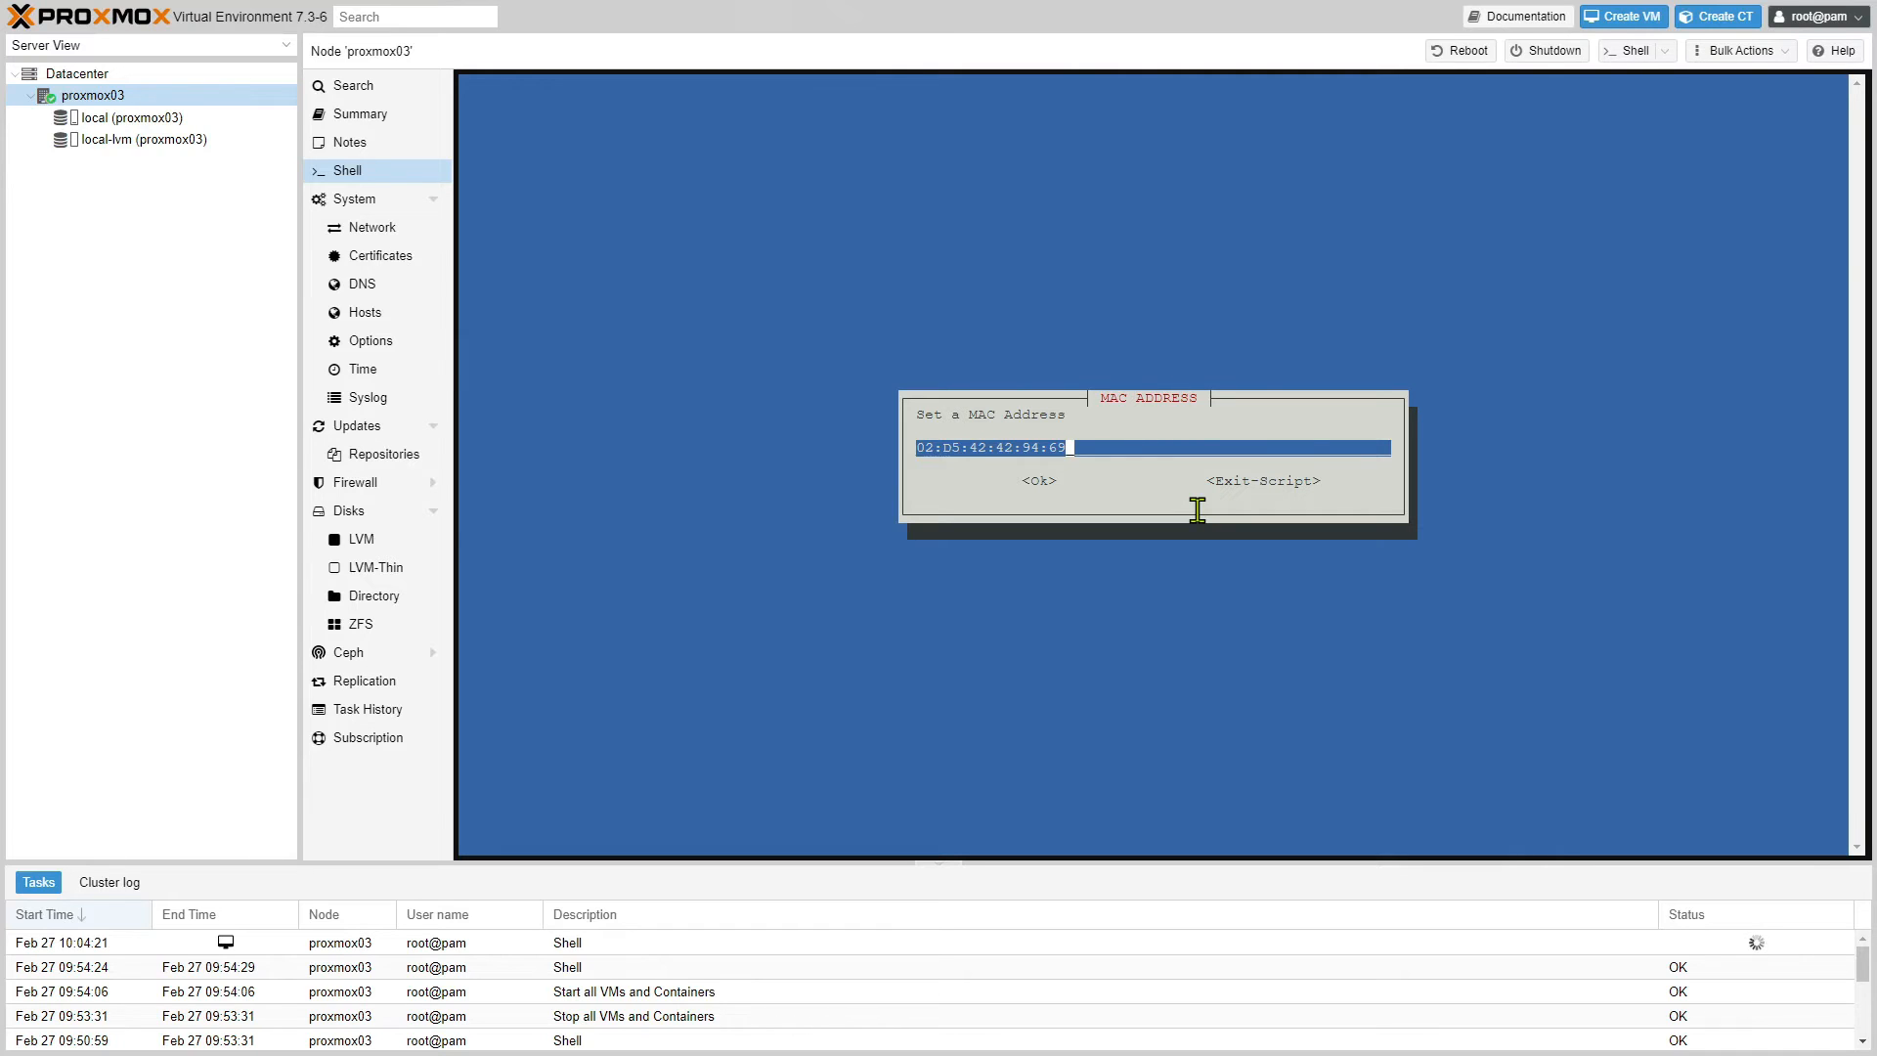
key("Return")
key("Tab")
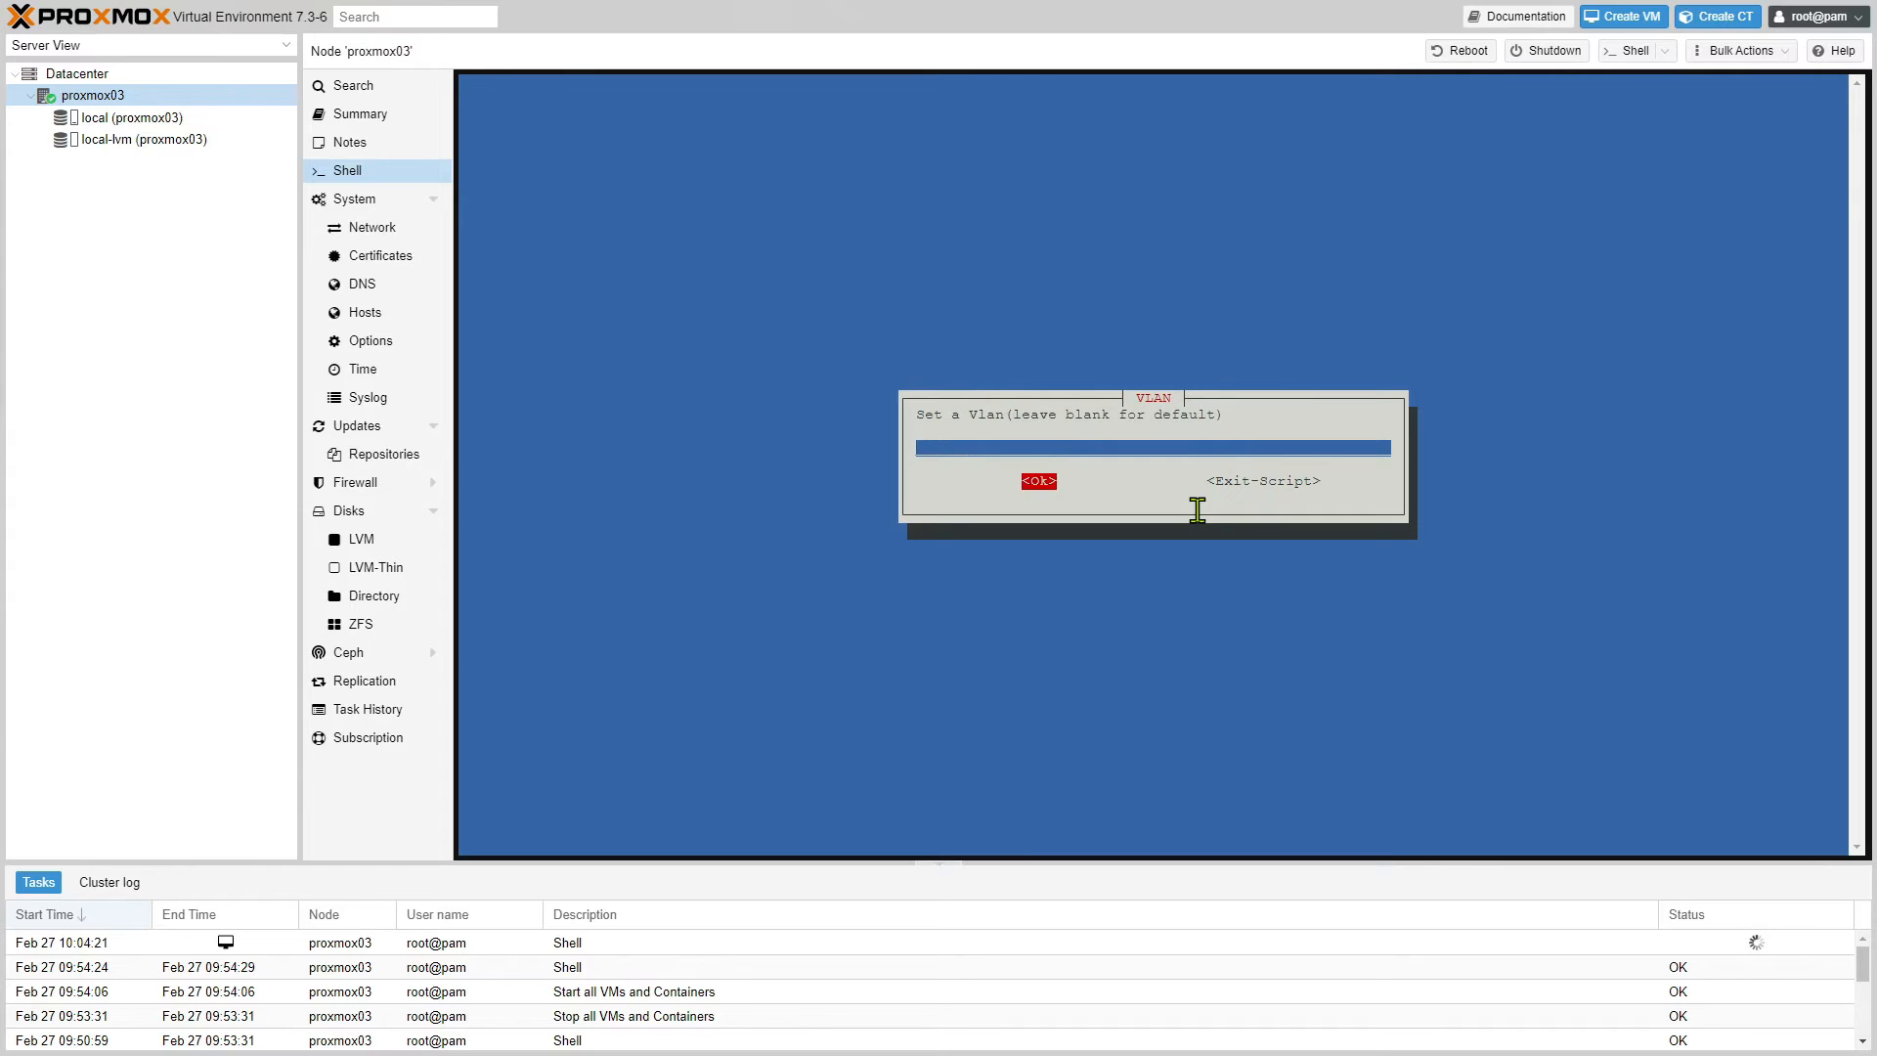
key("Return")
key("Tab")
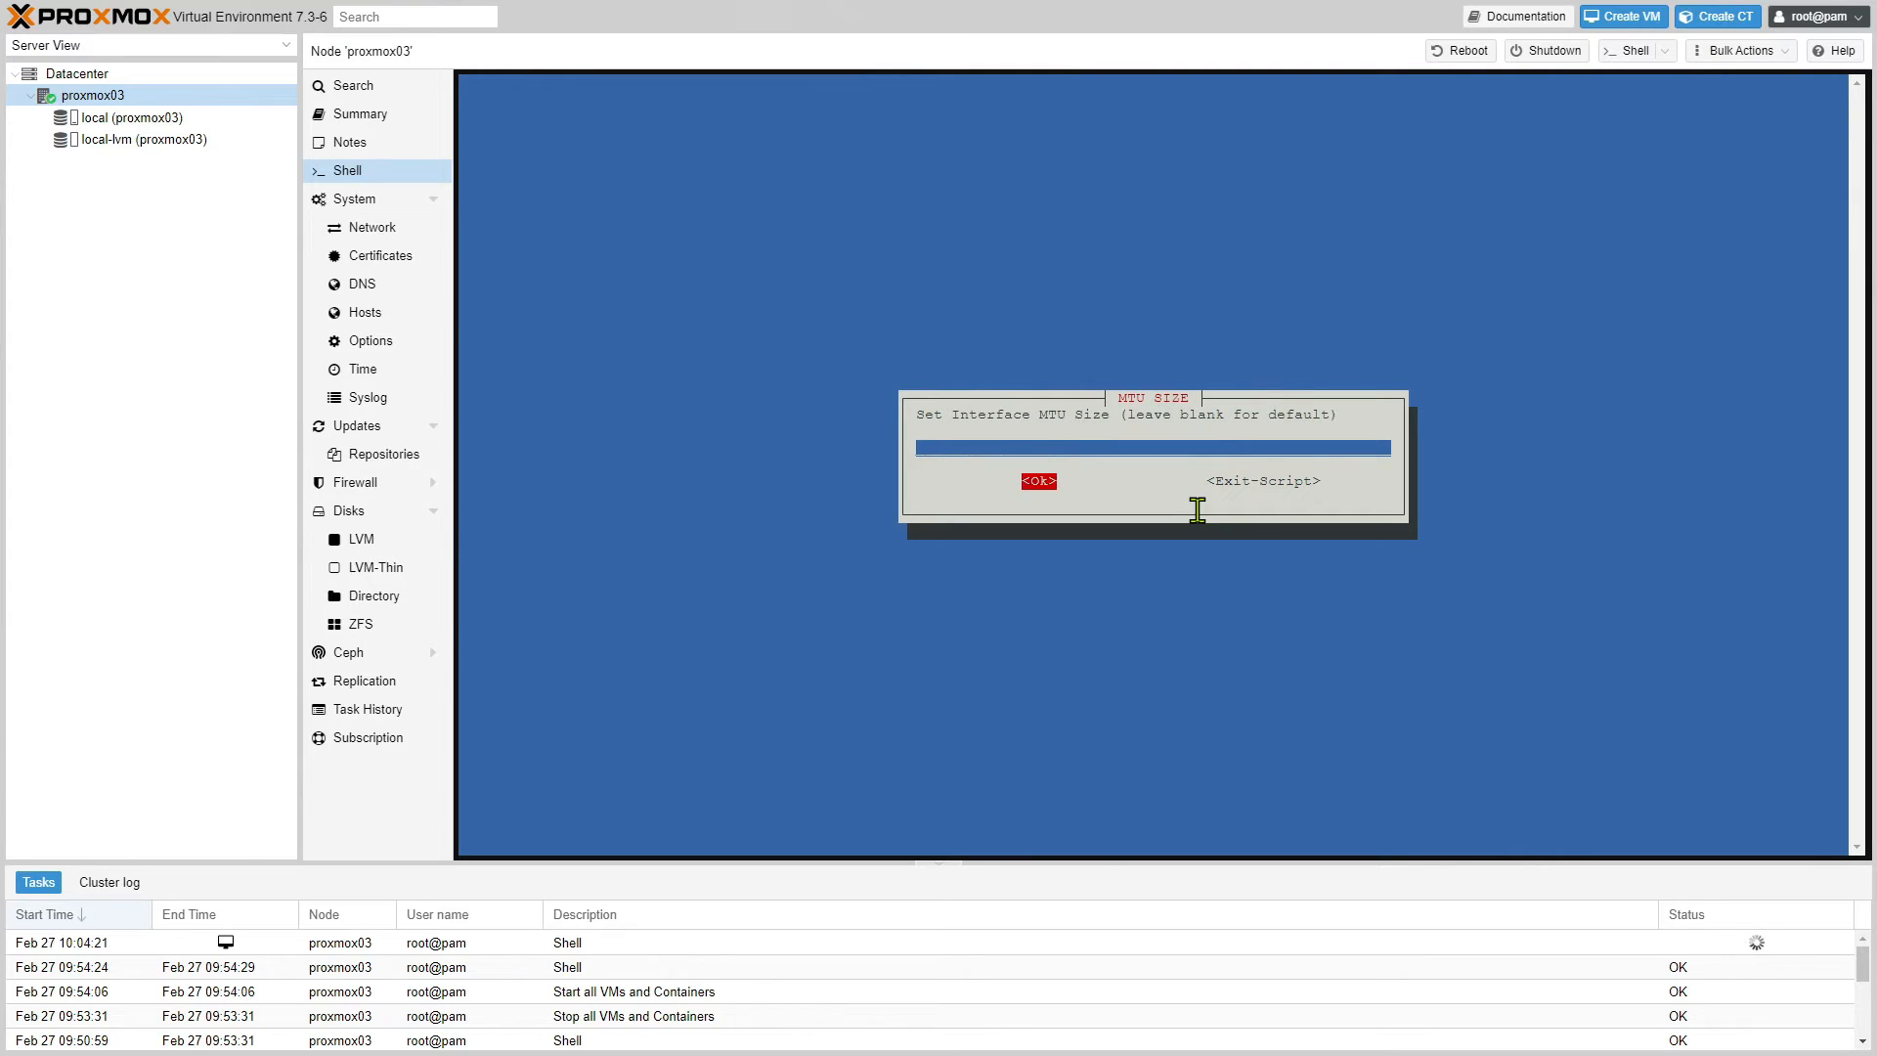
key("Return")
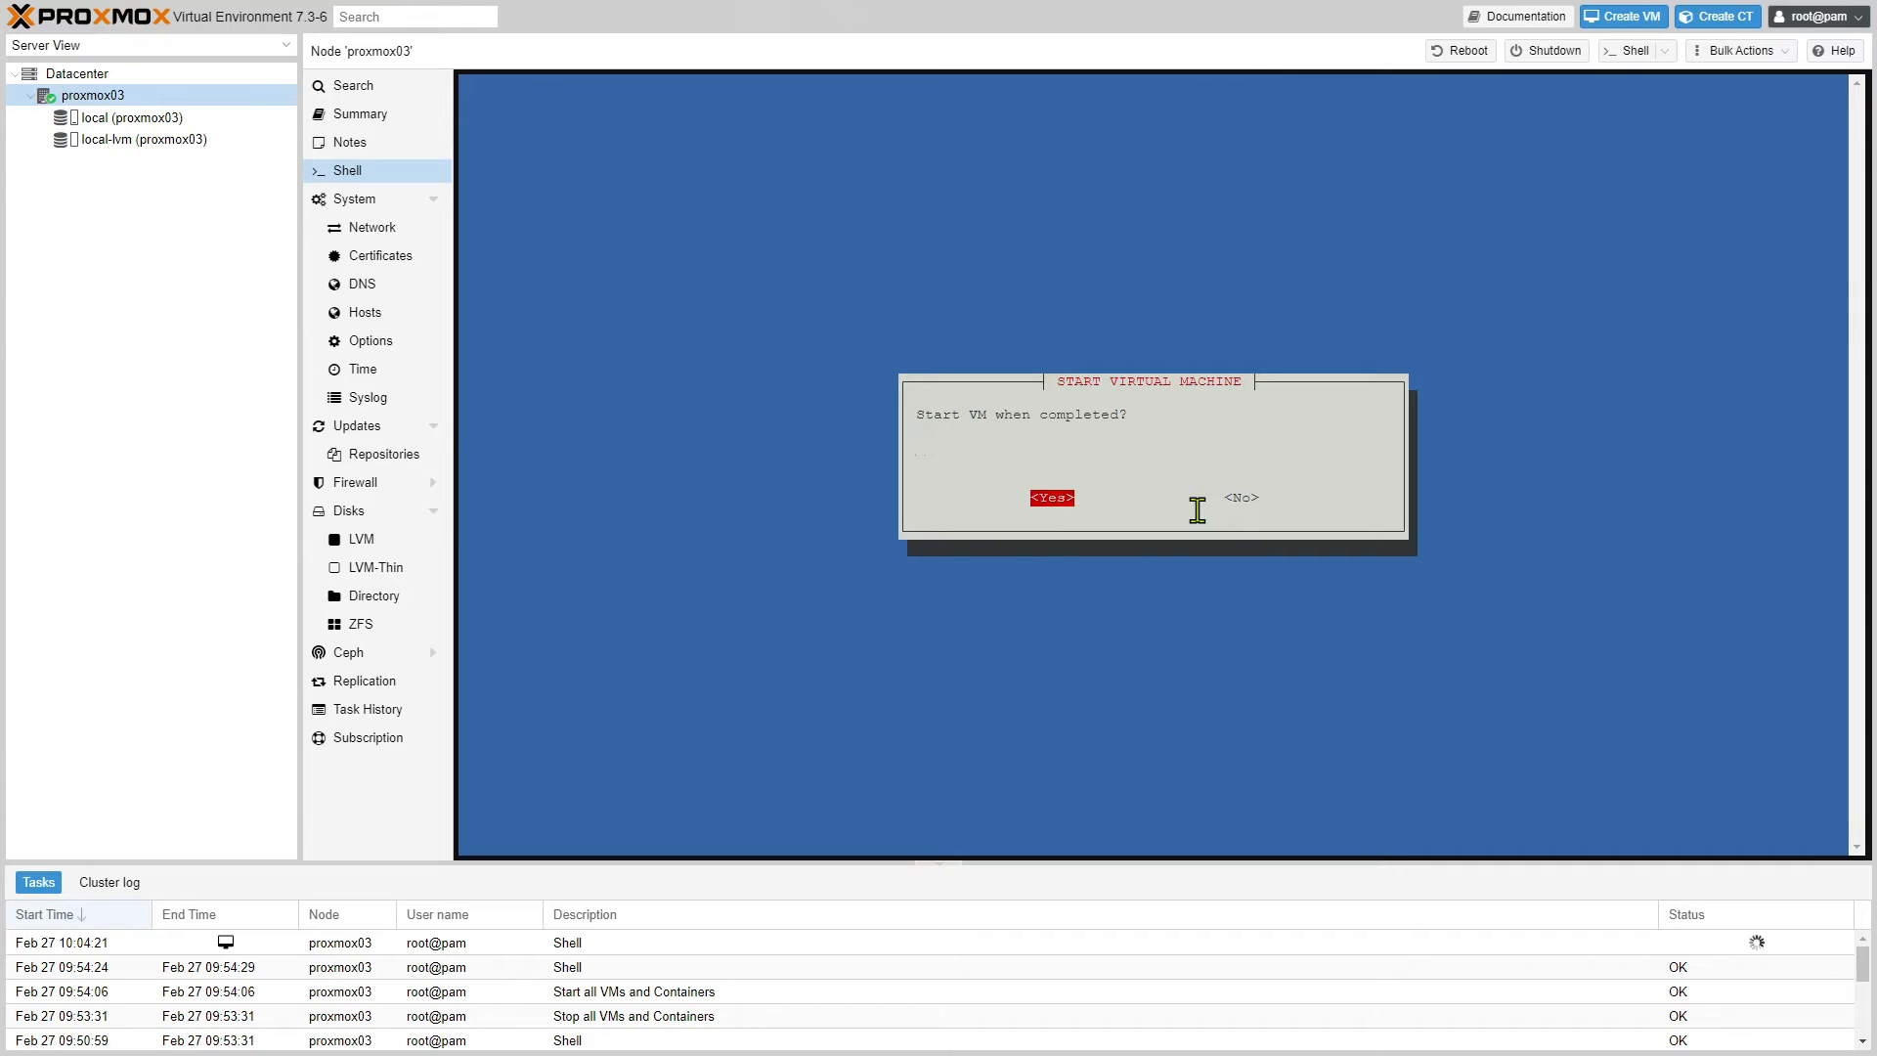
Create the HAOS 9.5 VM without starting it on completion, and open the summary of VM 103 (hassio-03).
key("Tab")
key("Return")
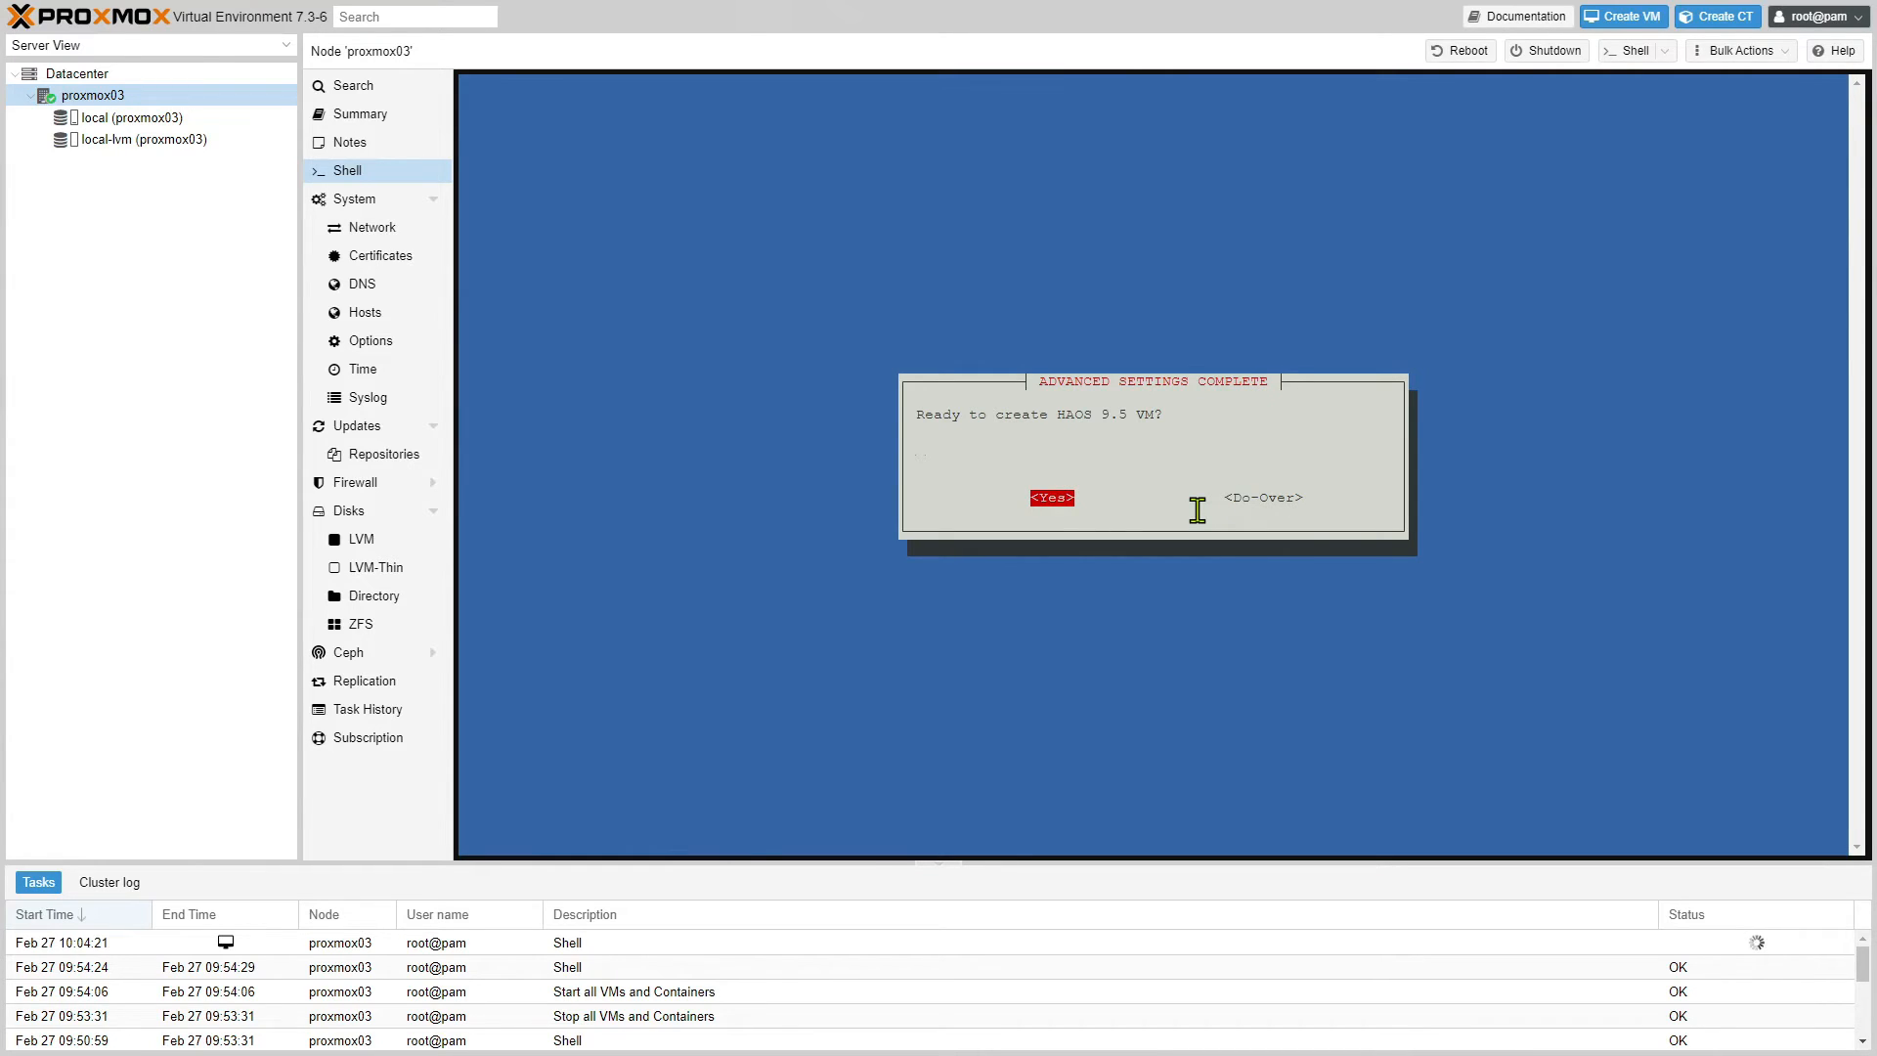
key("Return")
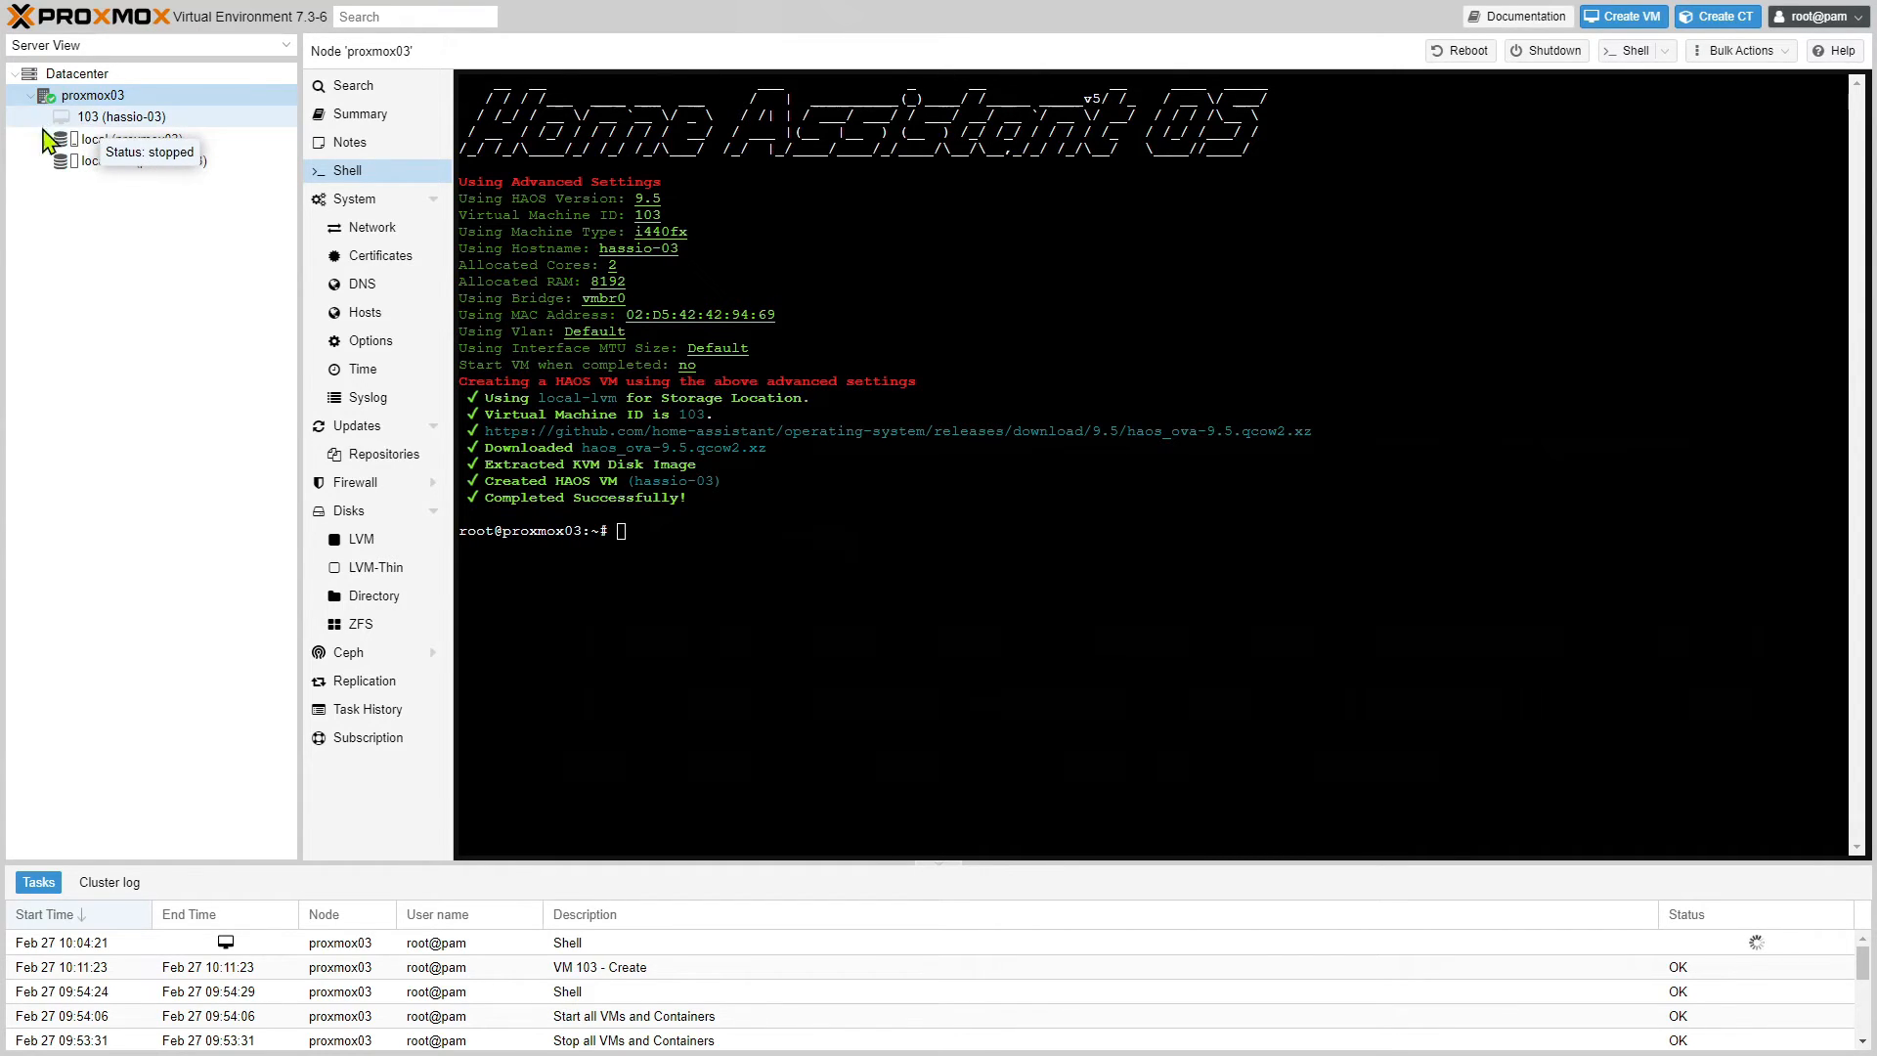
left_click(93, 115)
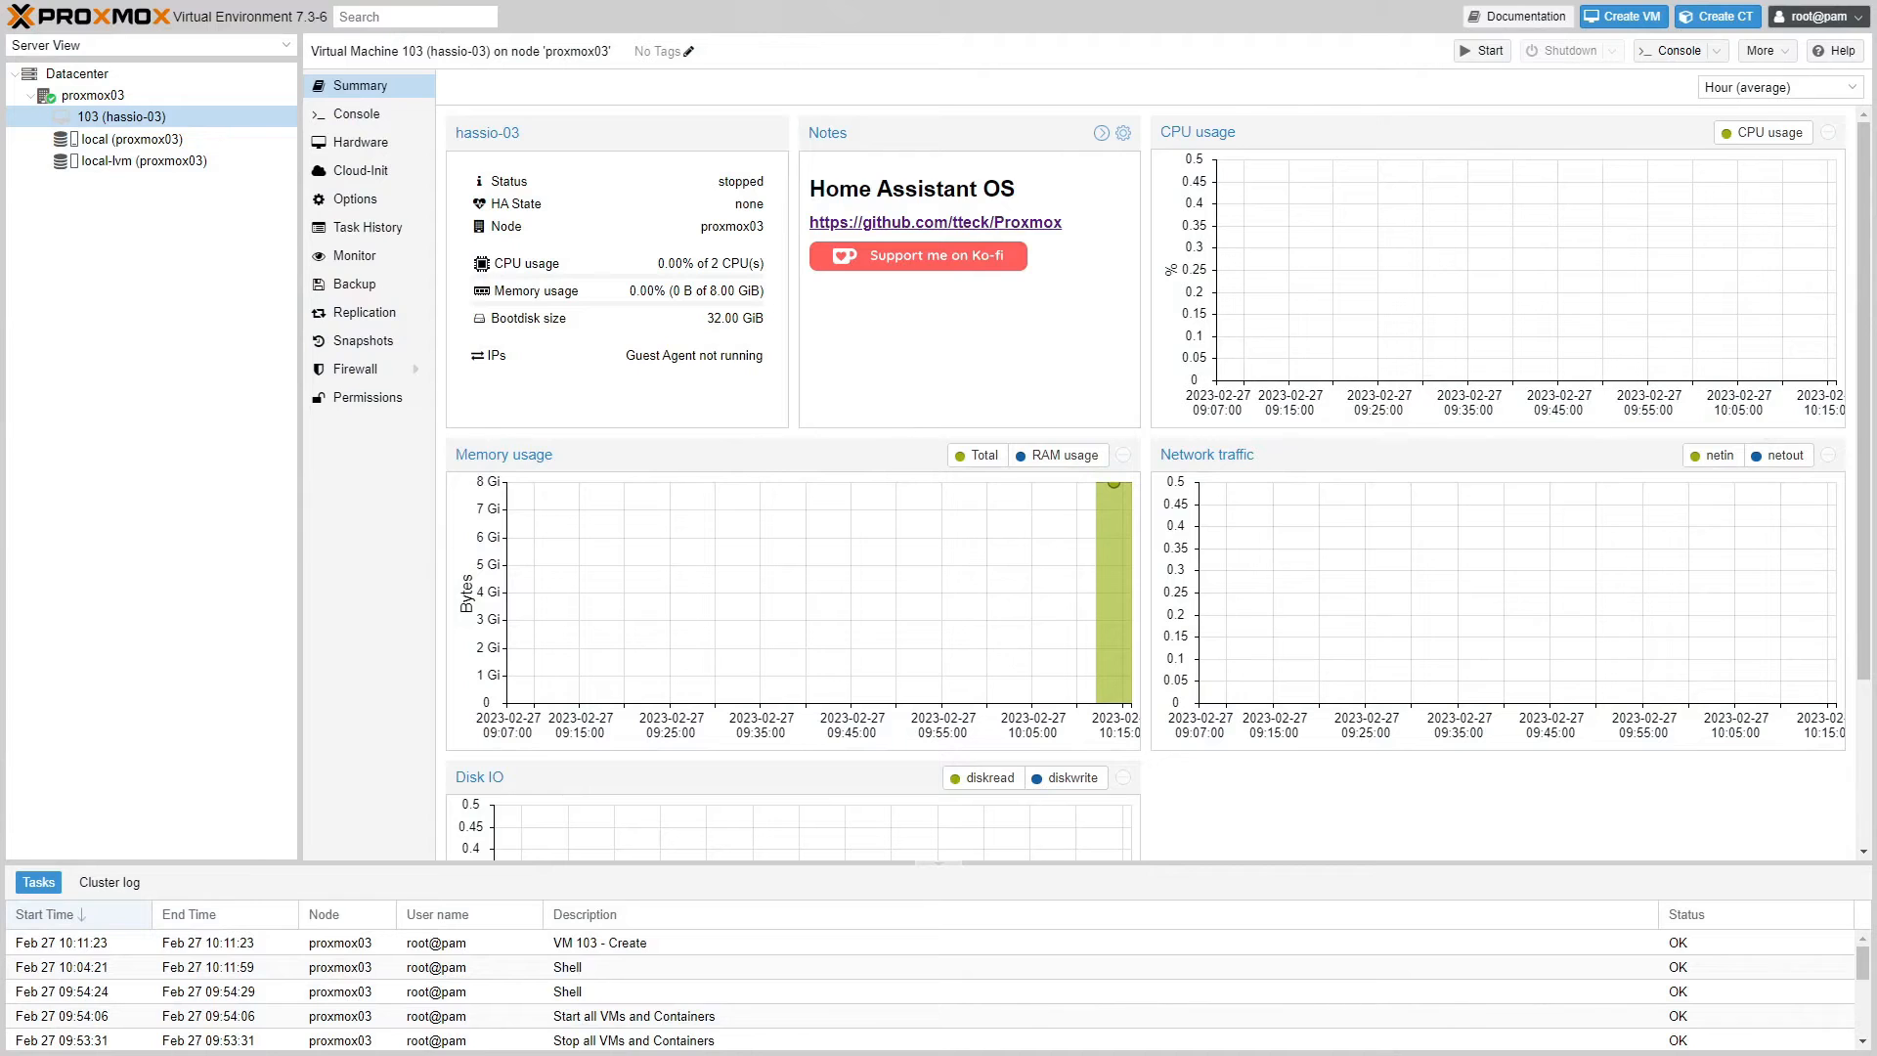
Look through the LED Lighting, Media Players, Security and Monitor views of the existing Home Assistant tablet dashboard.
left_click_drag(1876, 56, 570, 76)
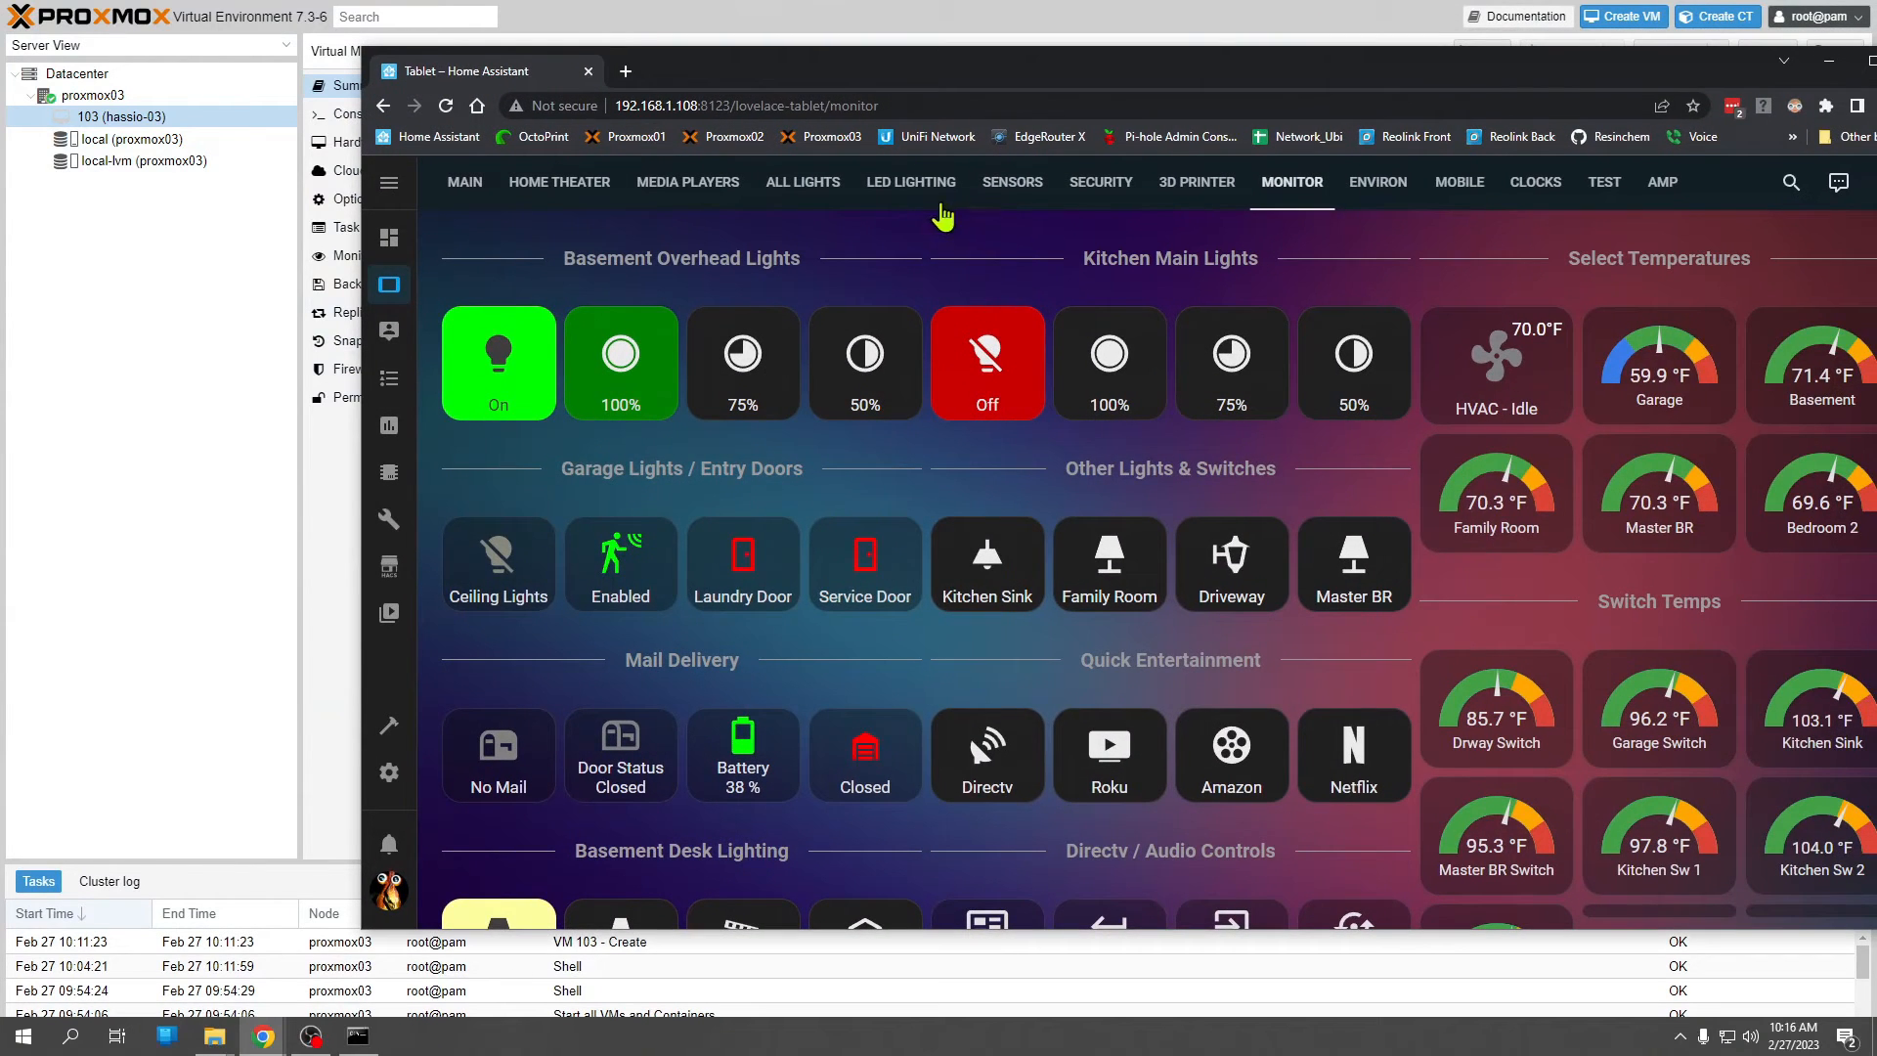
left_click(913, 186)
left_click(711, 195)
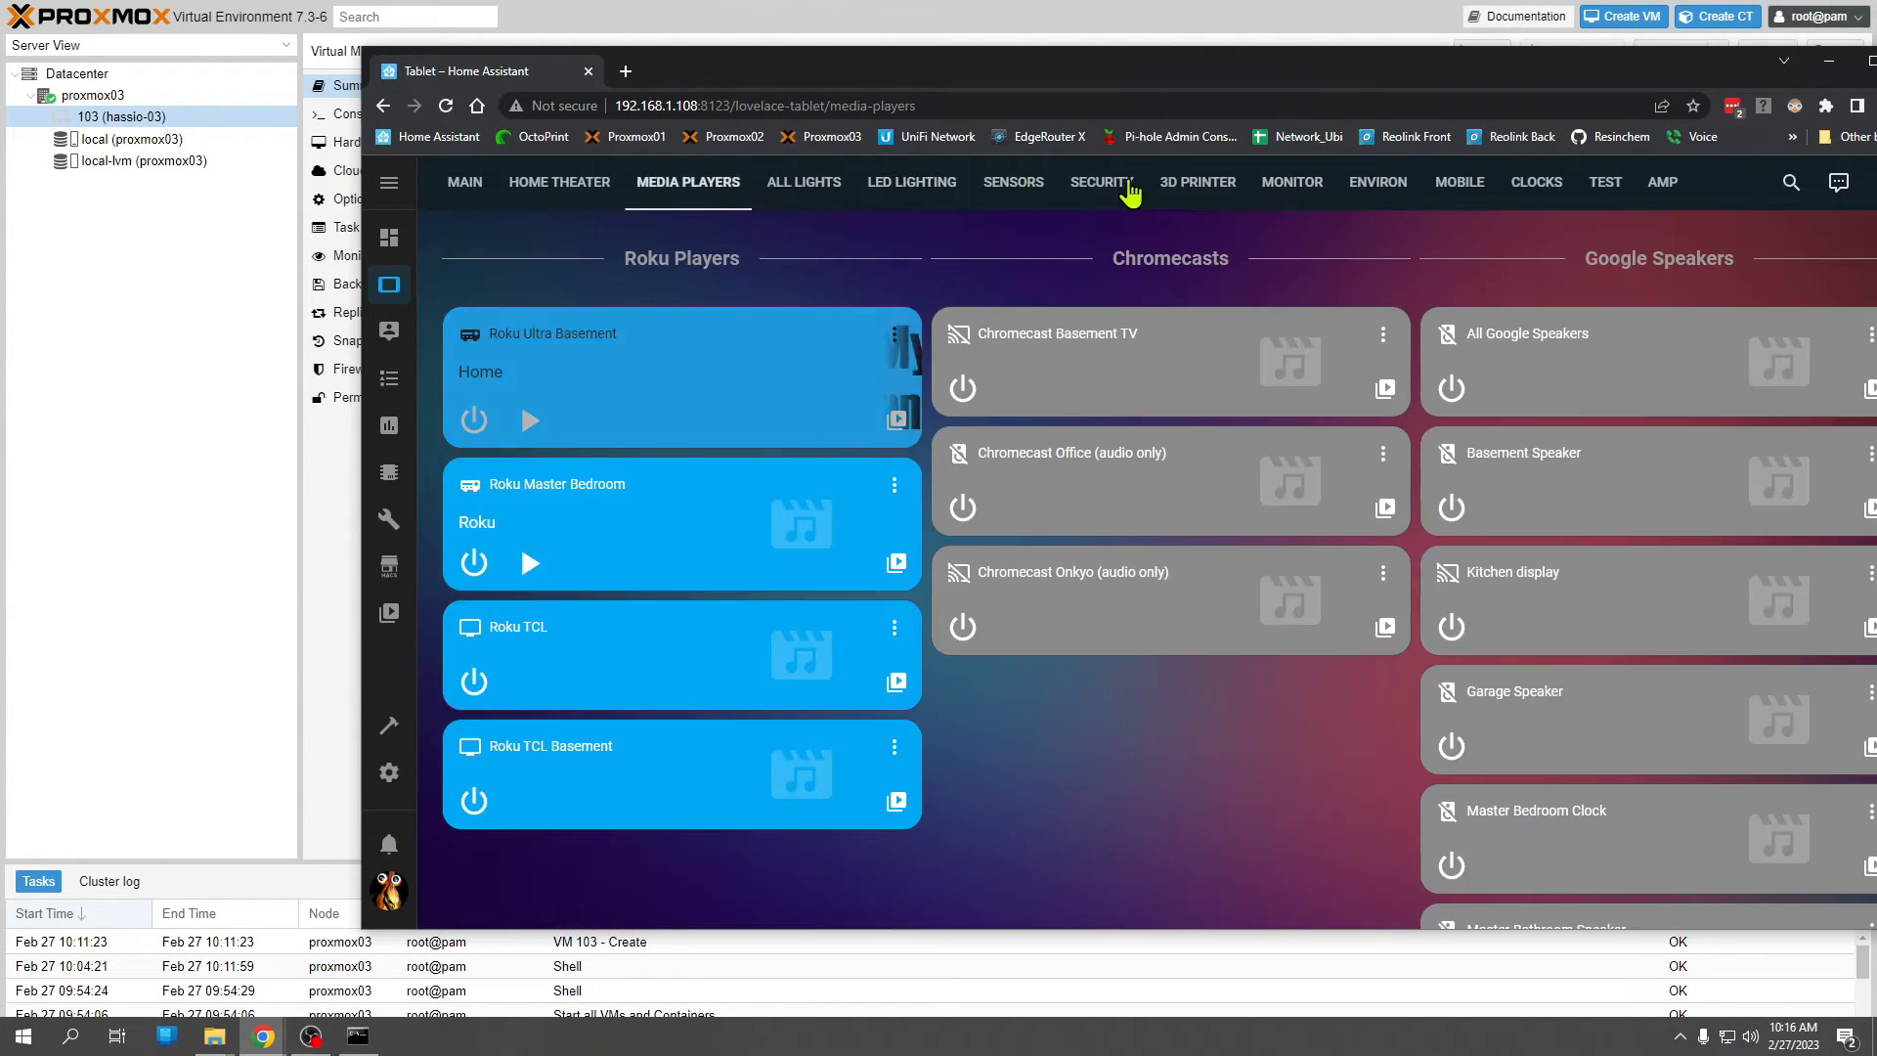
left_click(1114, 186)
left_click(1305, 192)
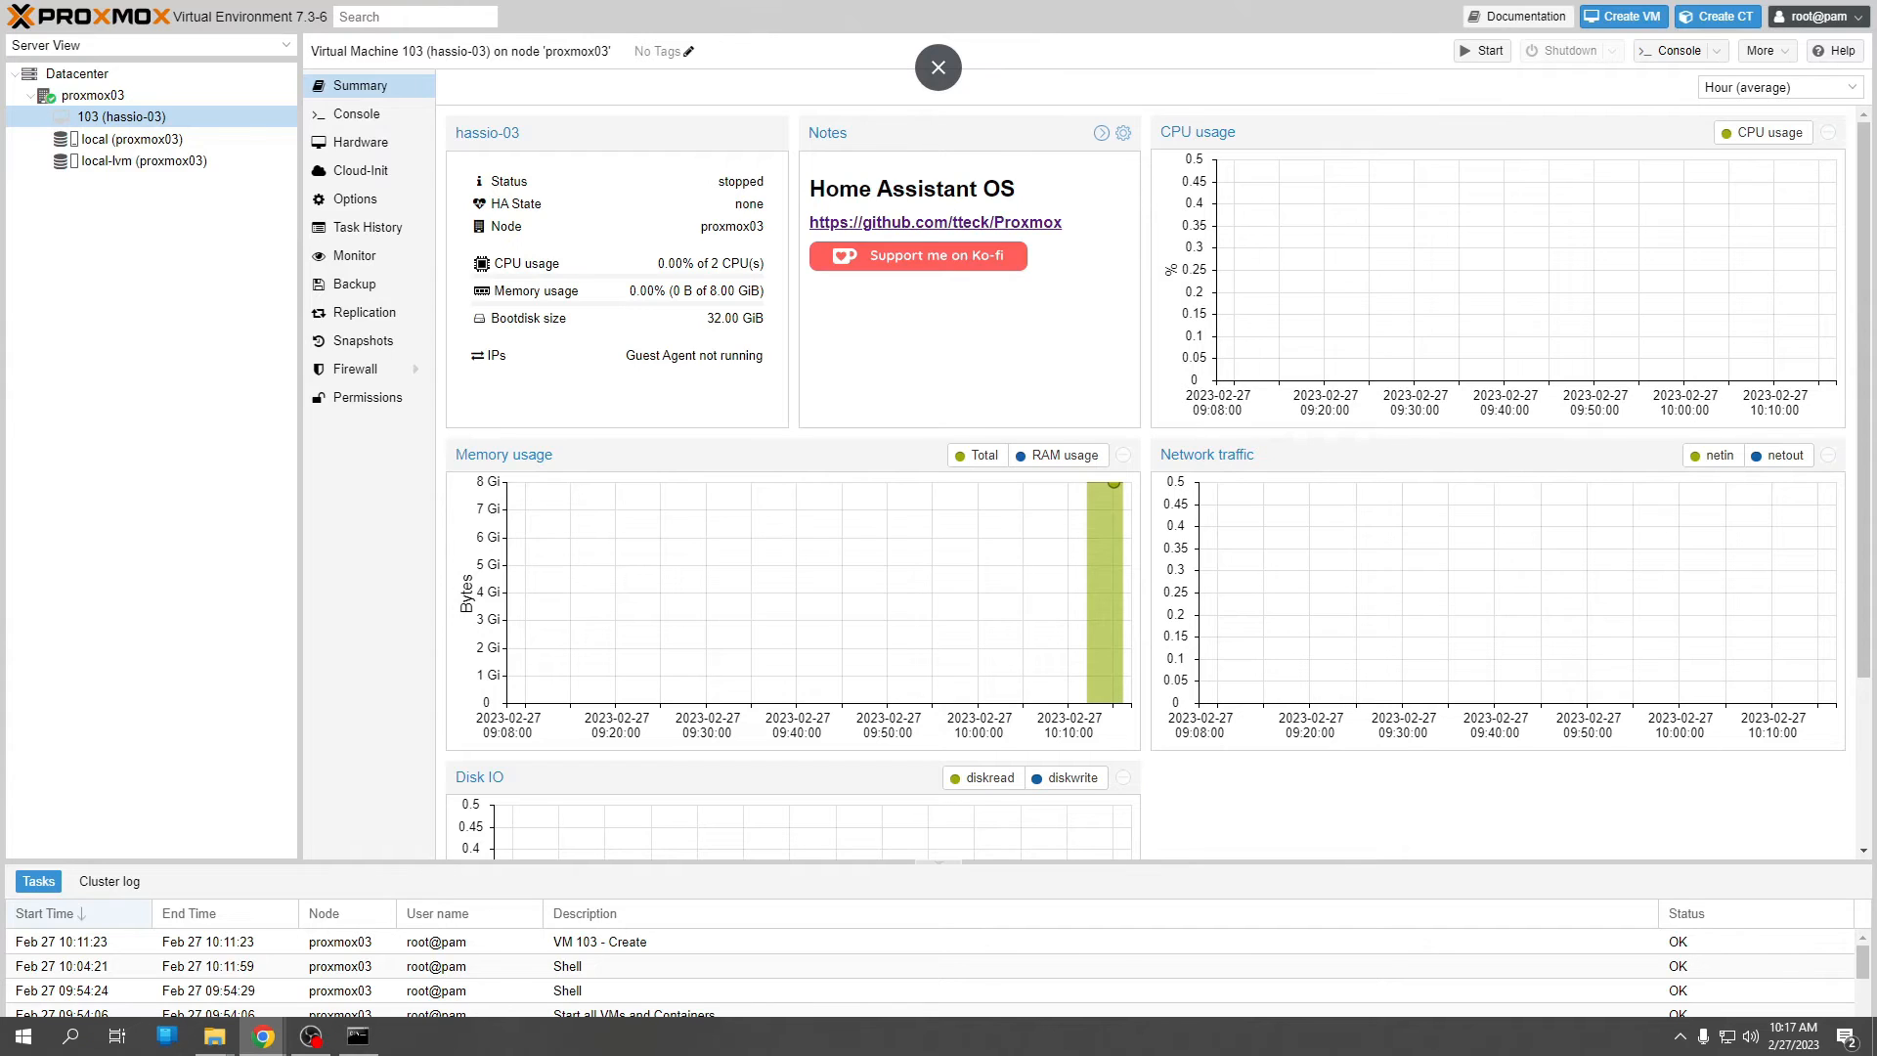
Start VM 103 (hassio-03) and open its console.
right_click(121, 119)
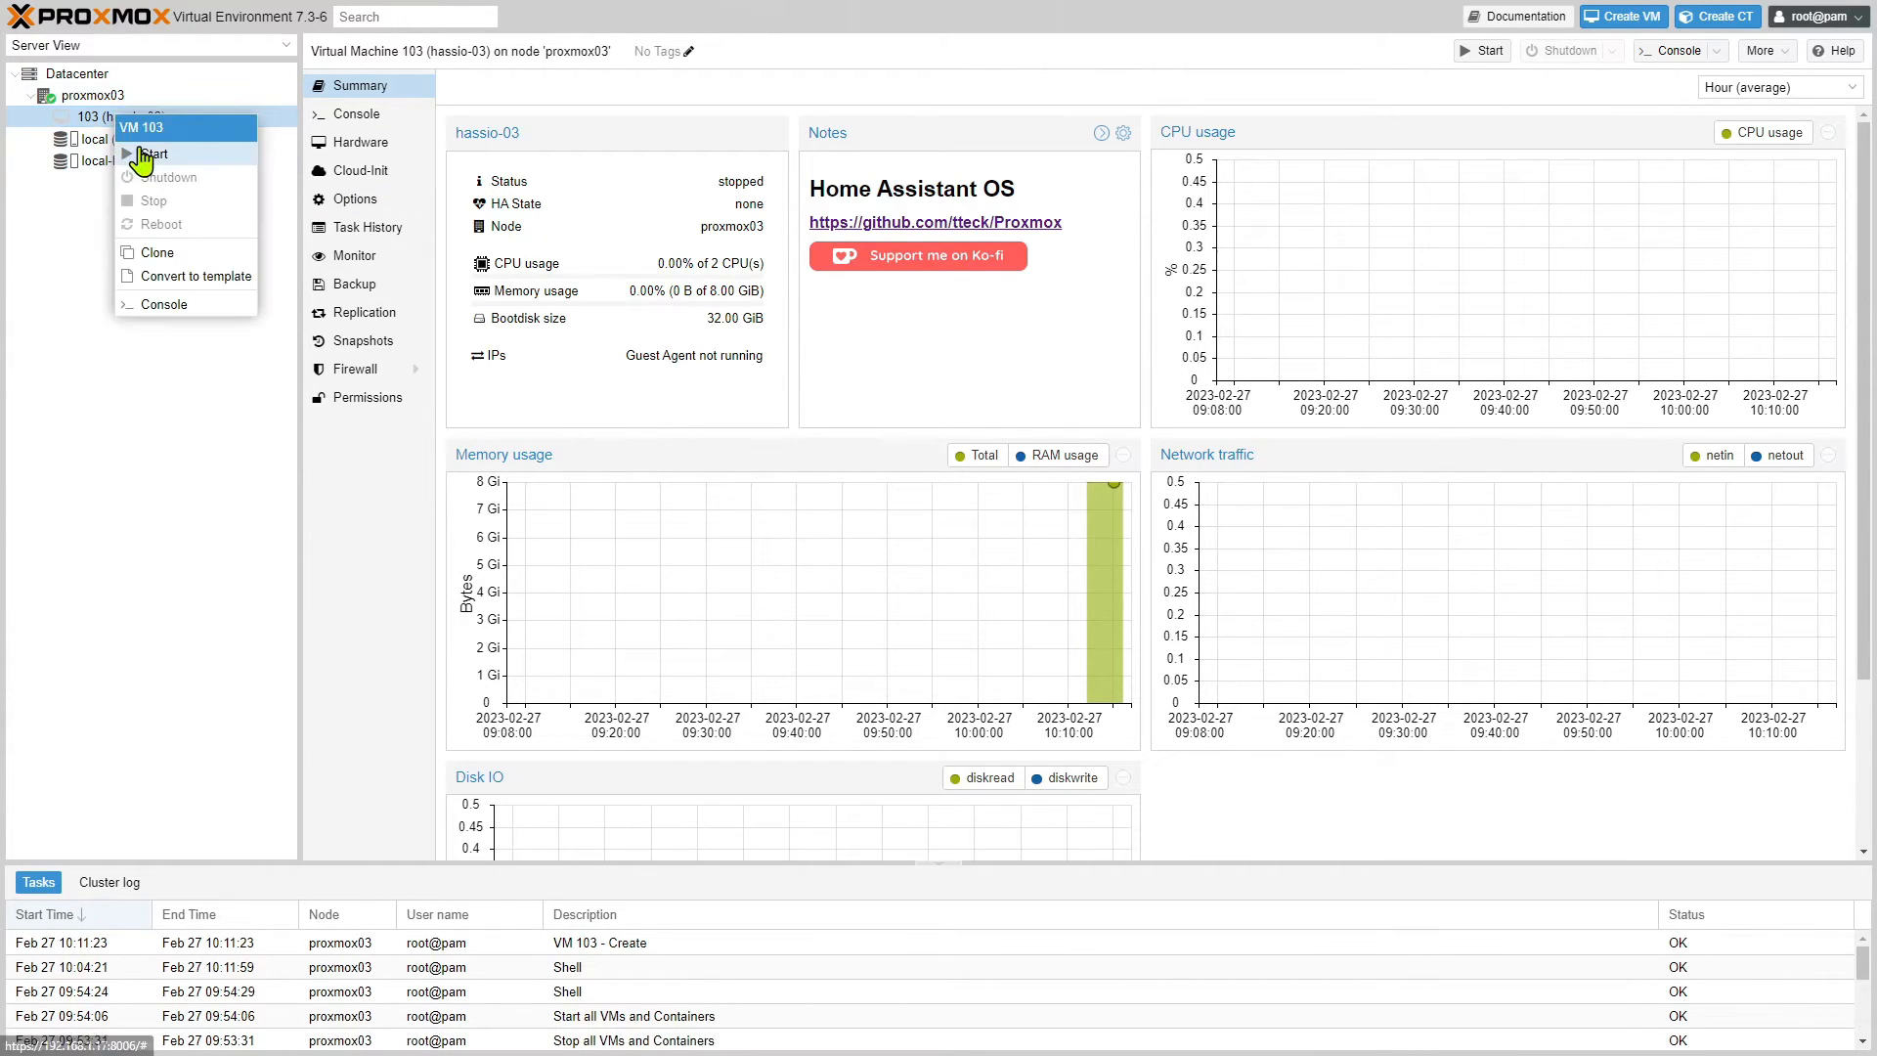
left_click(142, 155)
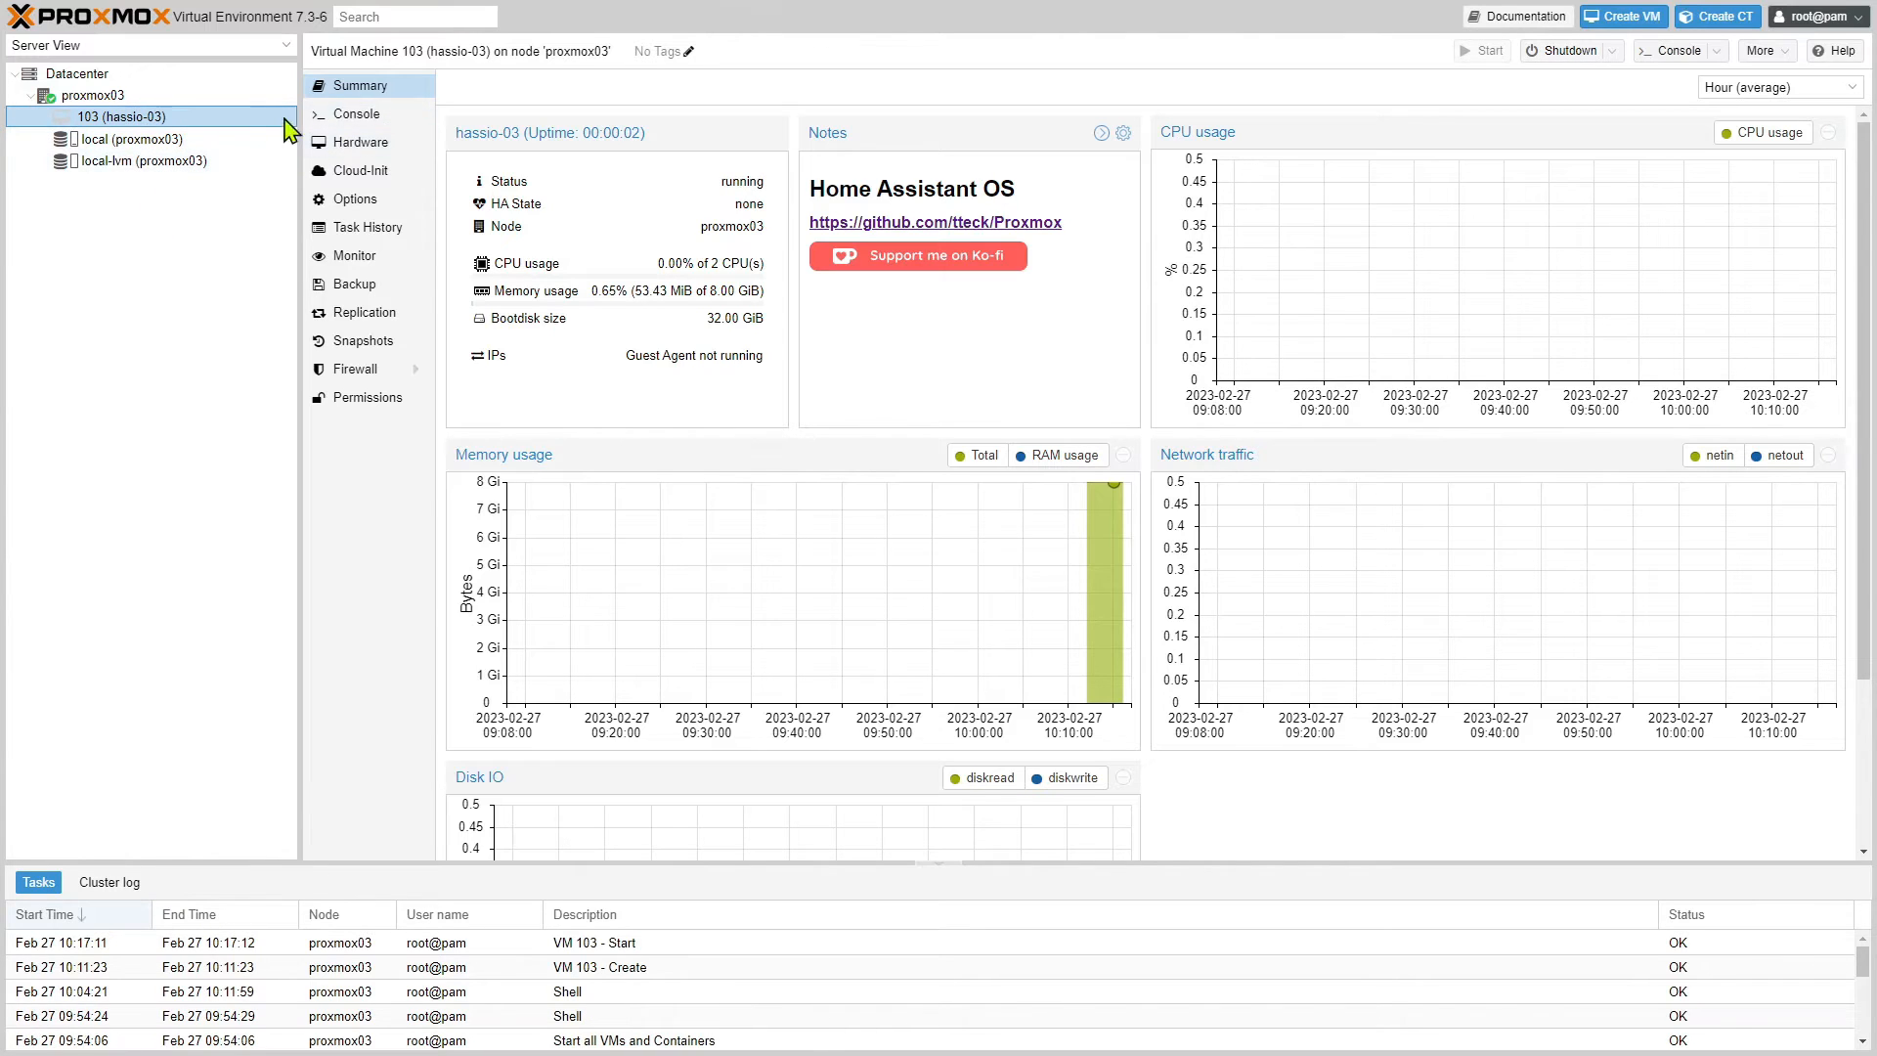
left_click(357, 116)
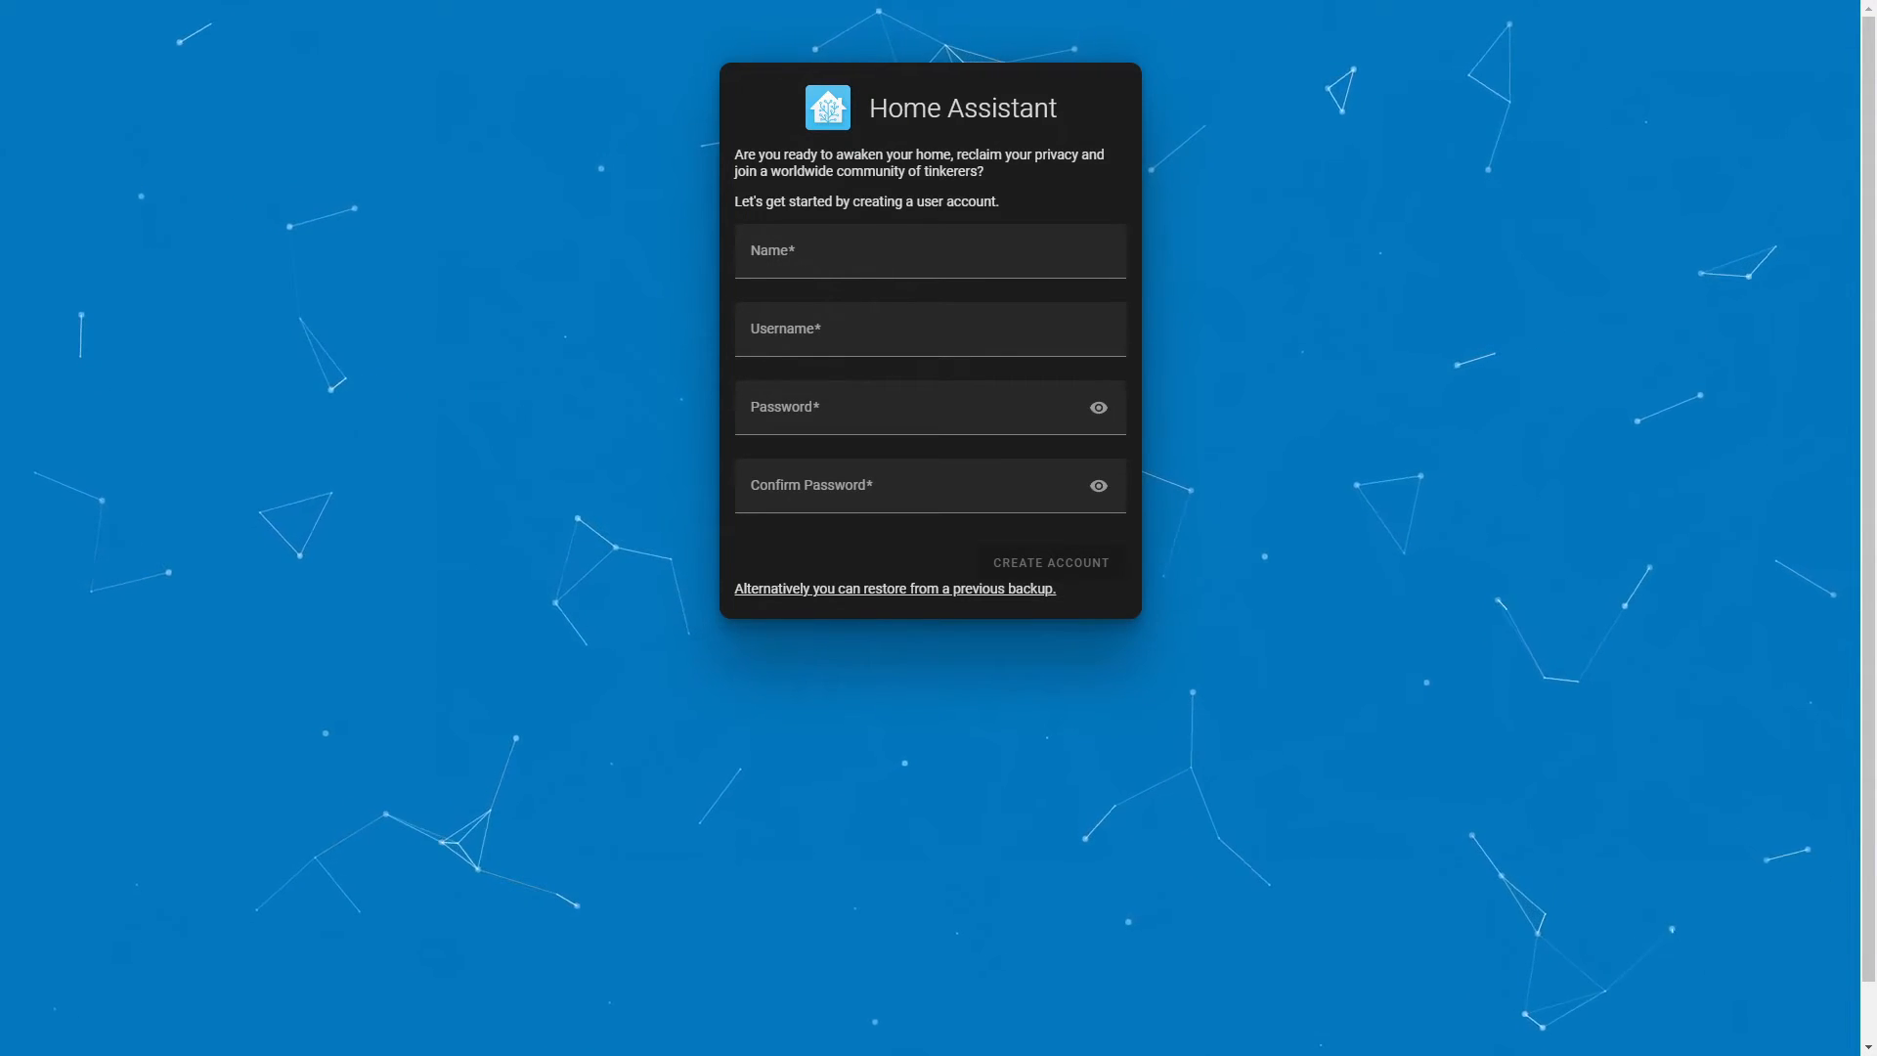
Restore the full backup from Full Snapshot 2023.2.5 2023-02-27.tar in the Downloads folder, confirming that the system is wiped.
left_click(929, 590)
left_click(929, 585)
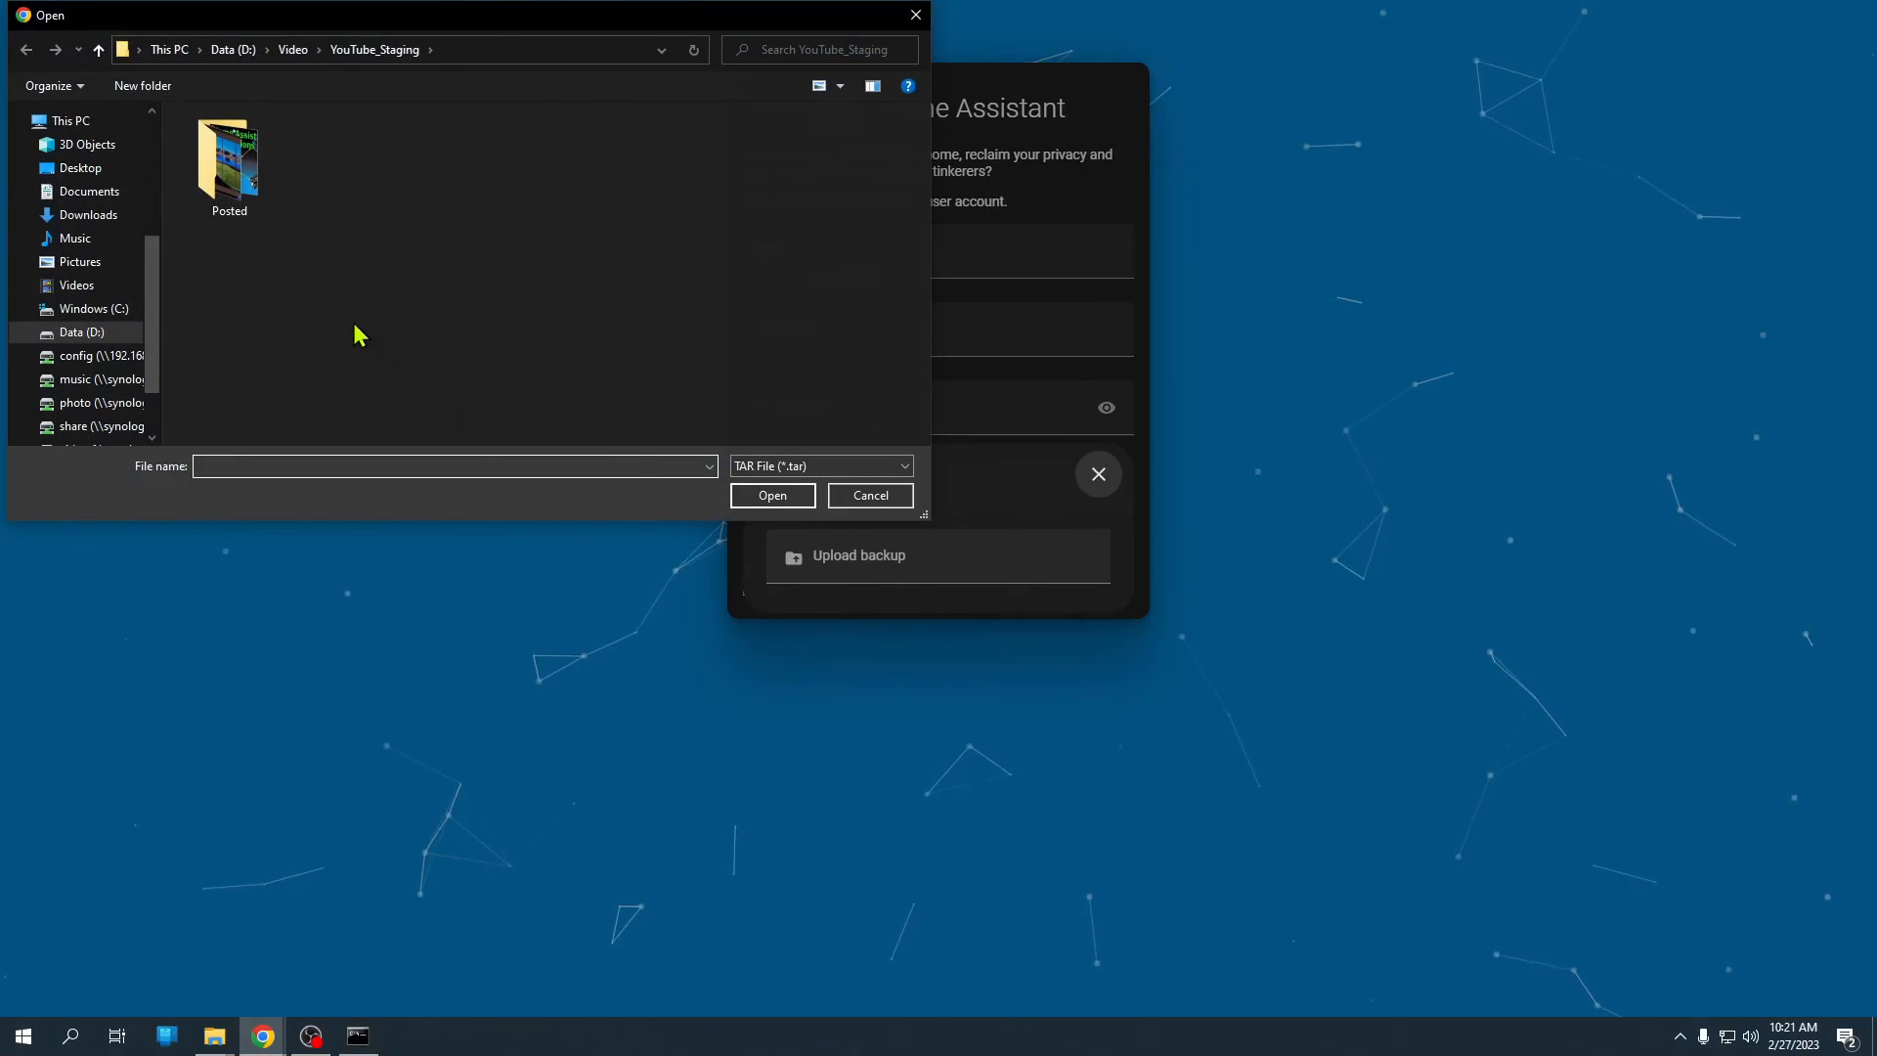
left_click(67, 217)
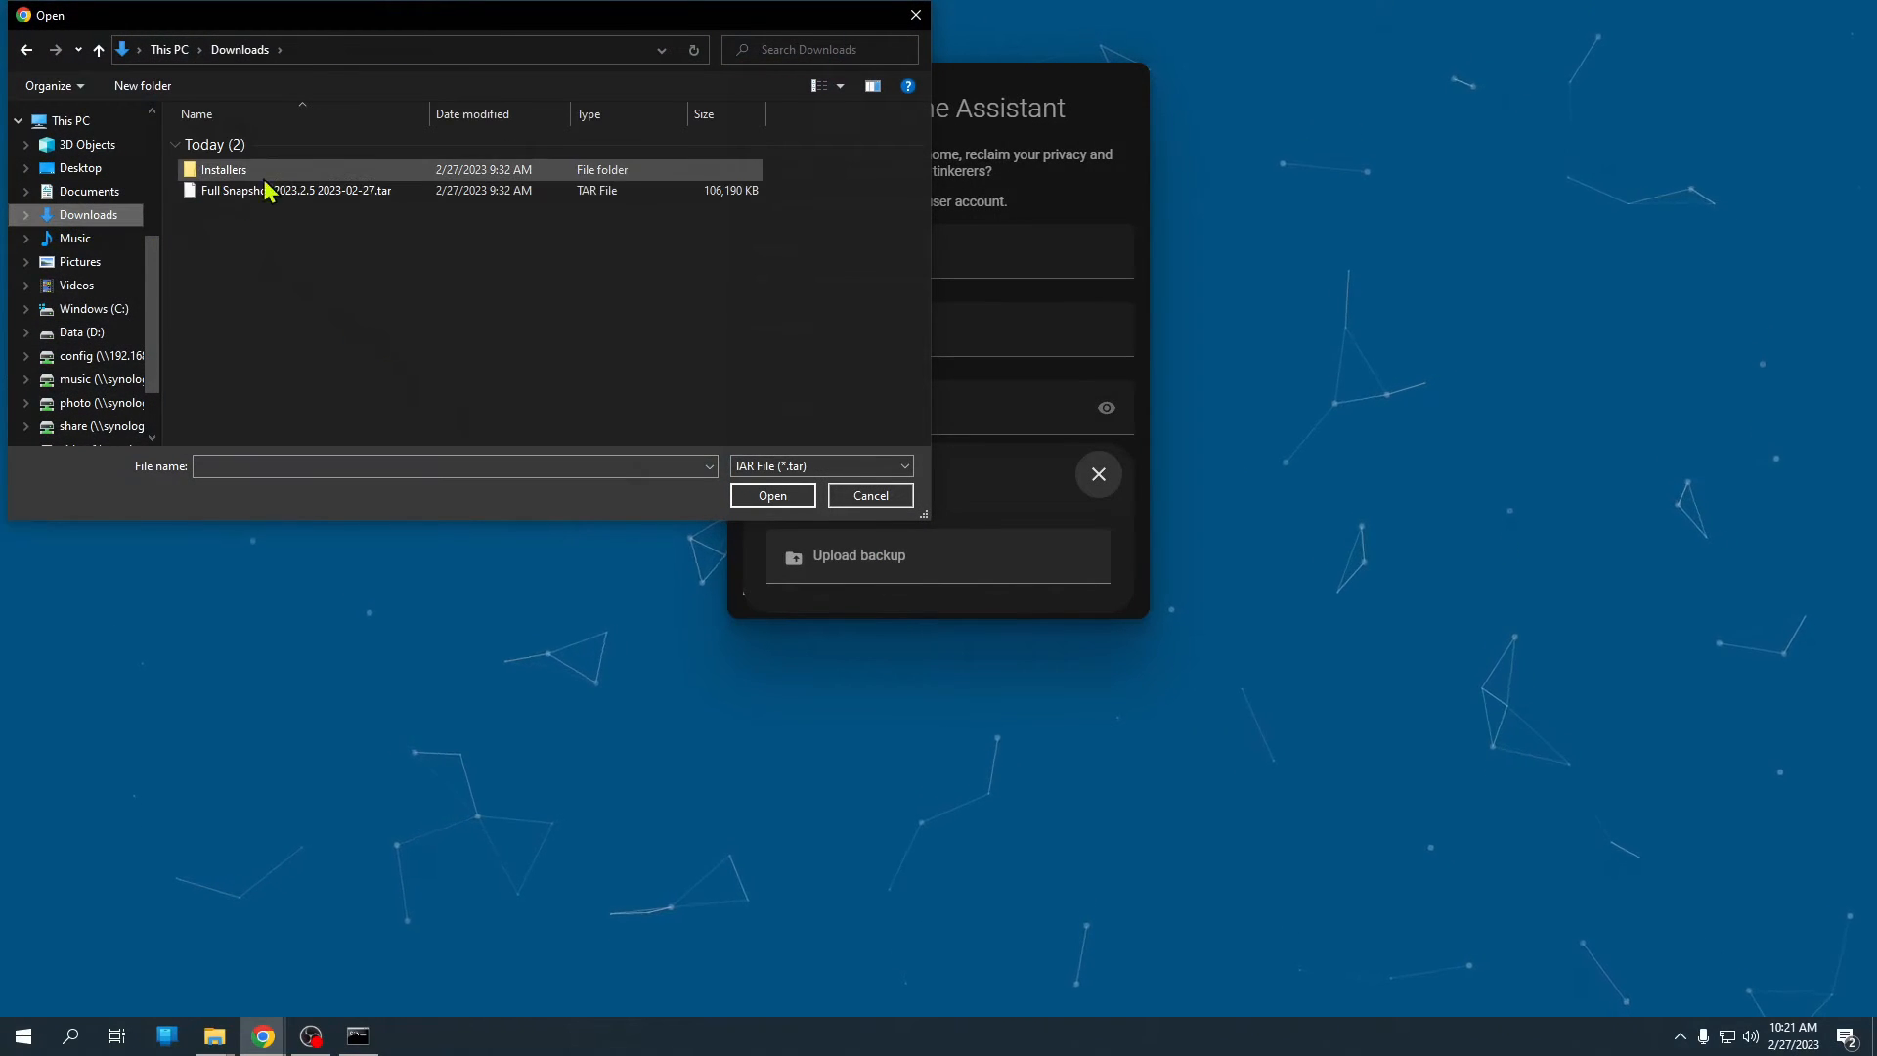
left_click(298, 192)
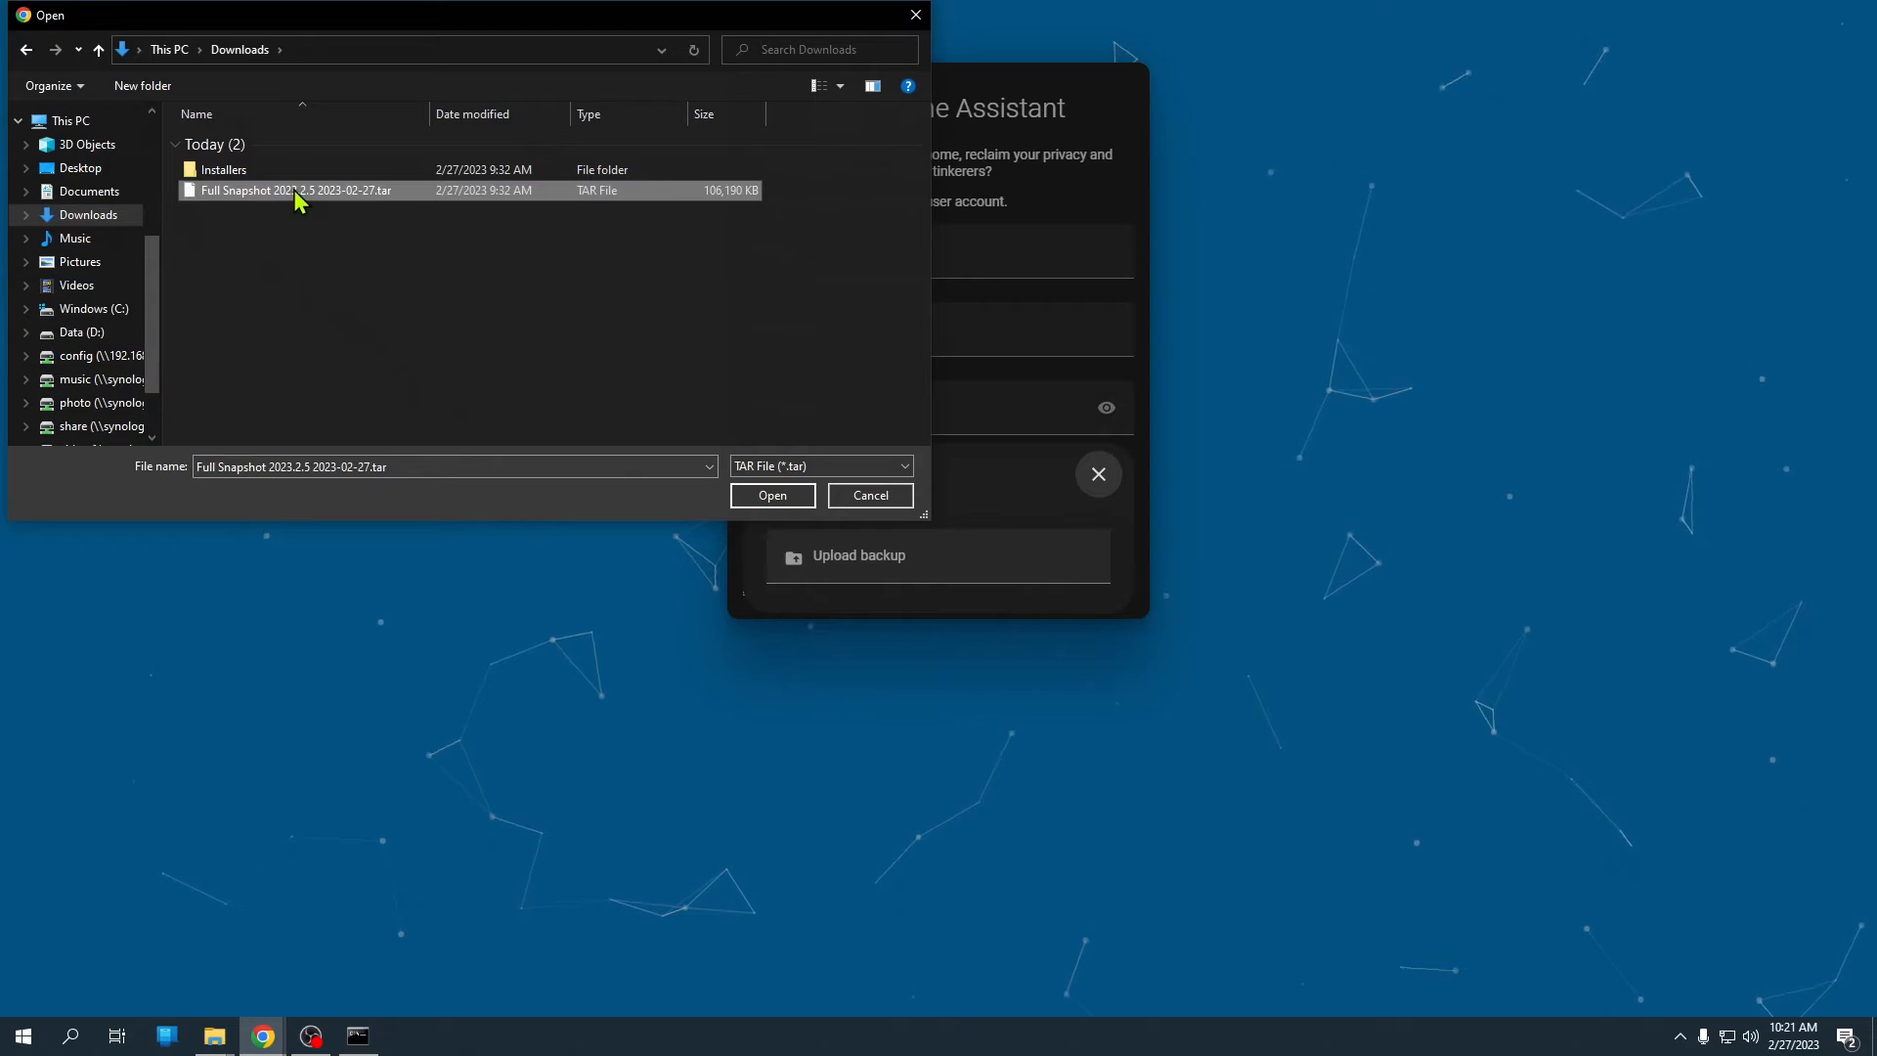
left_click(772, 495)
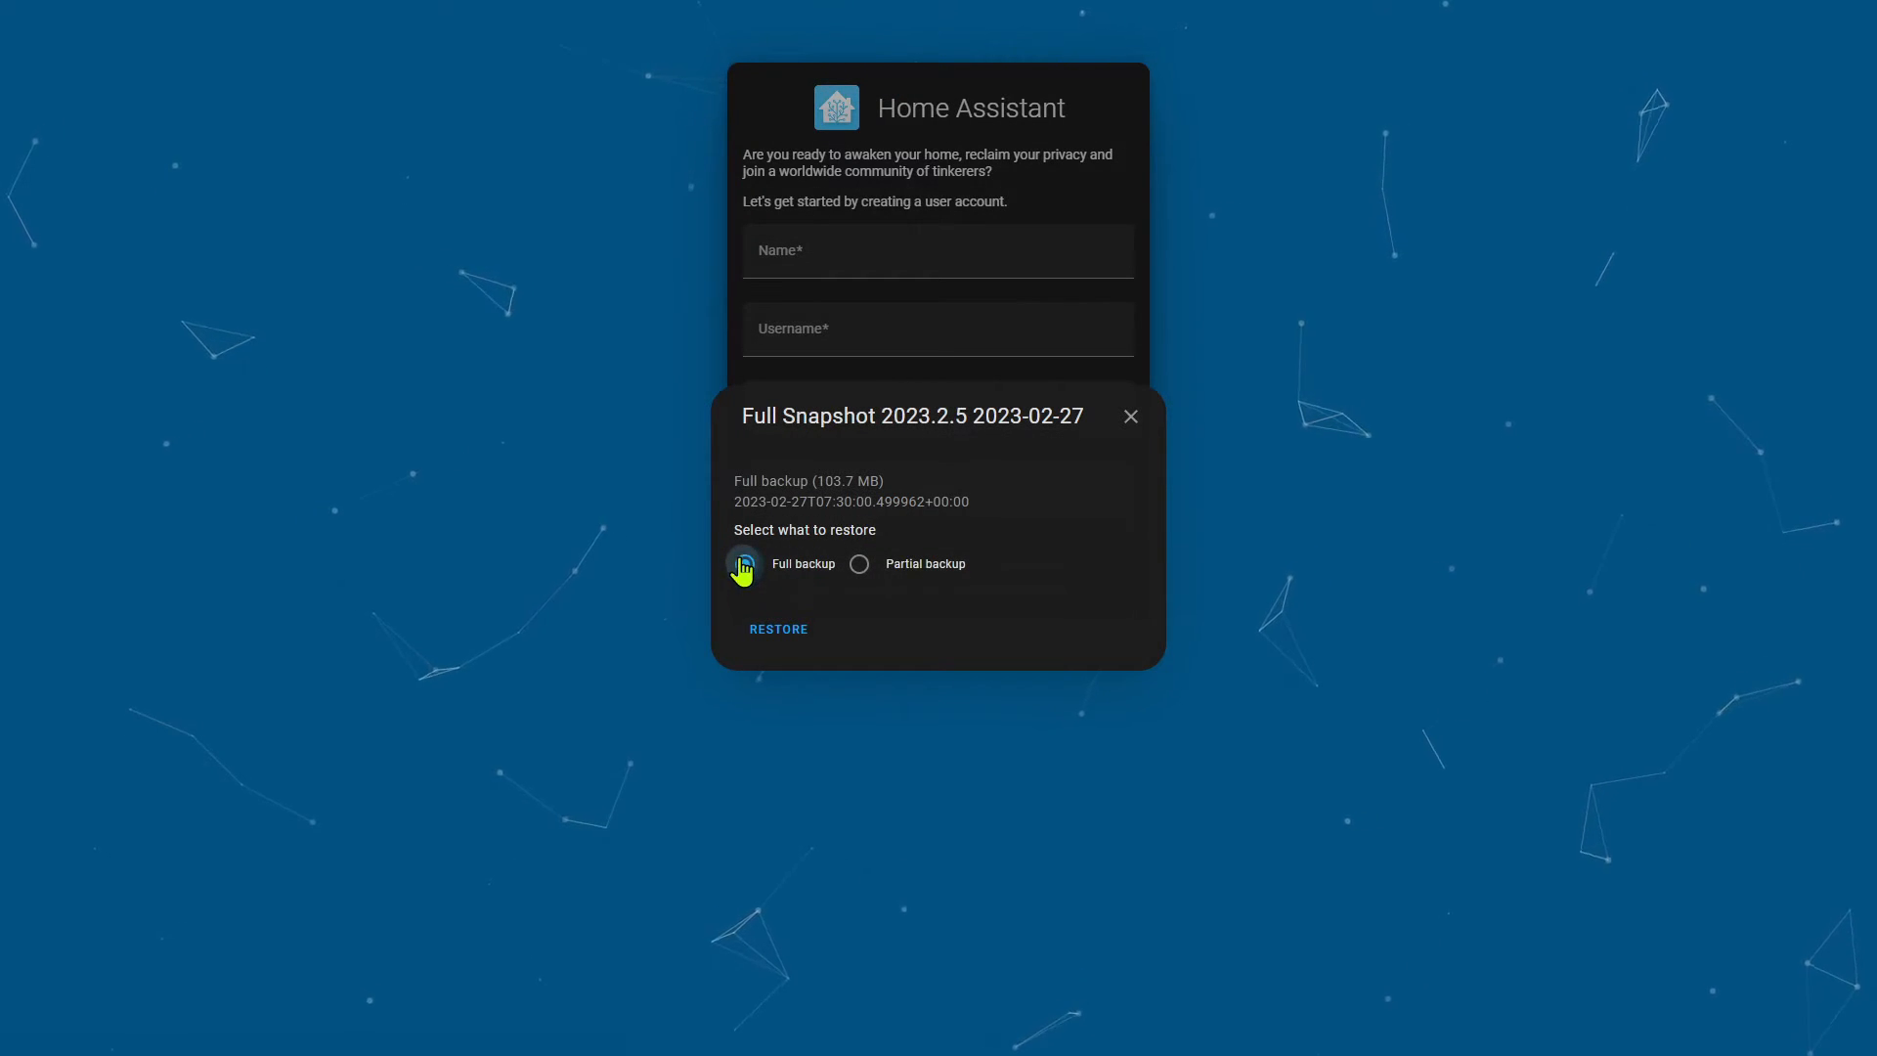
left_click(782, 631)
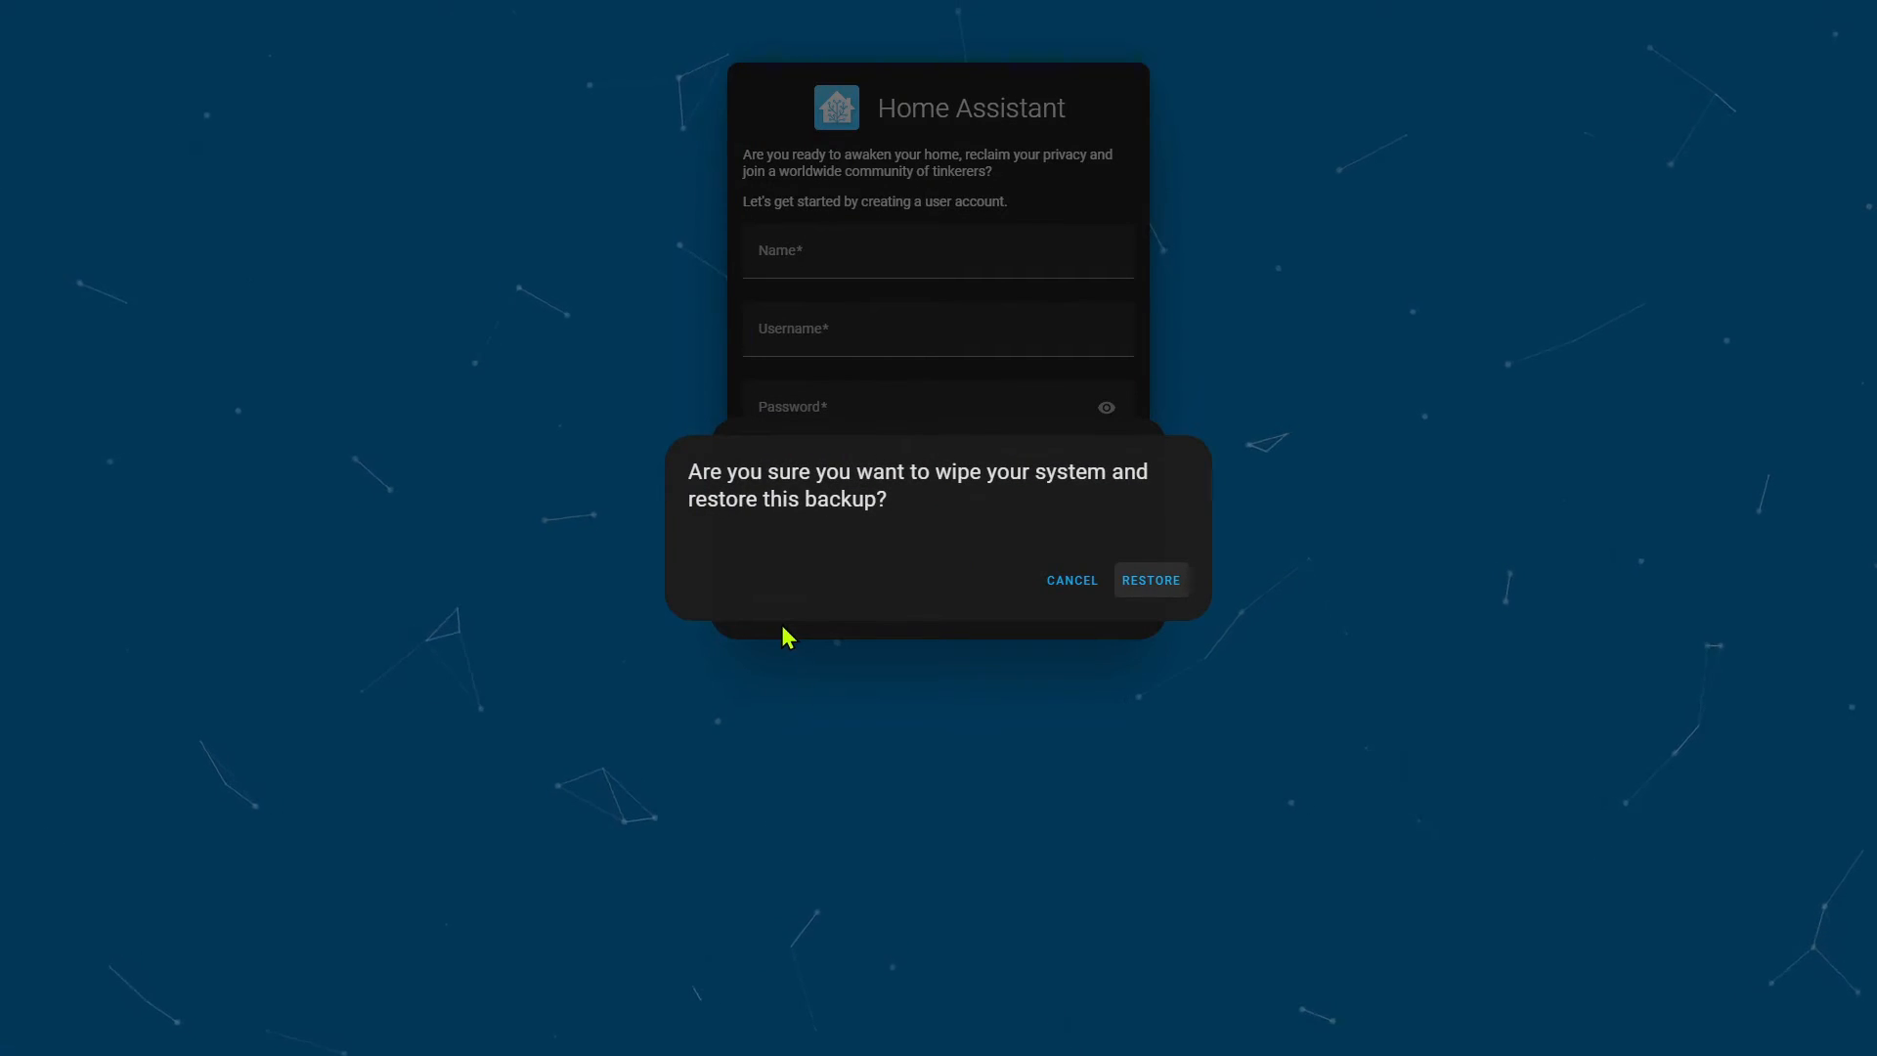
left_click(1150, 584)
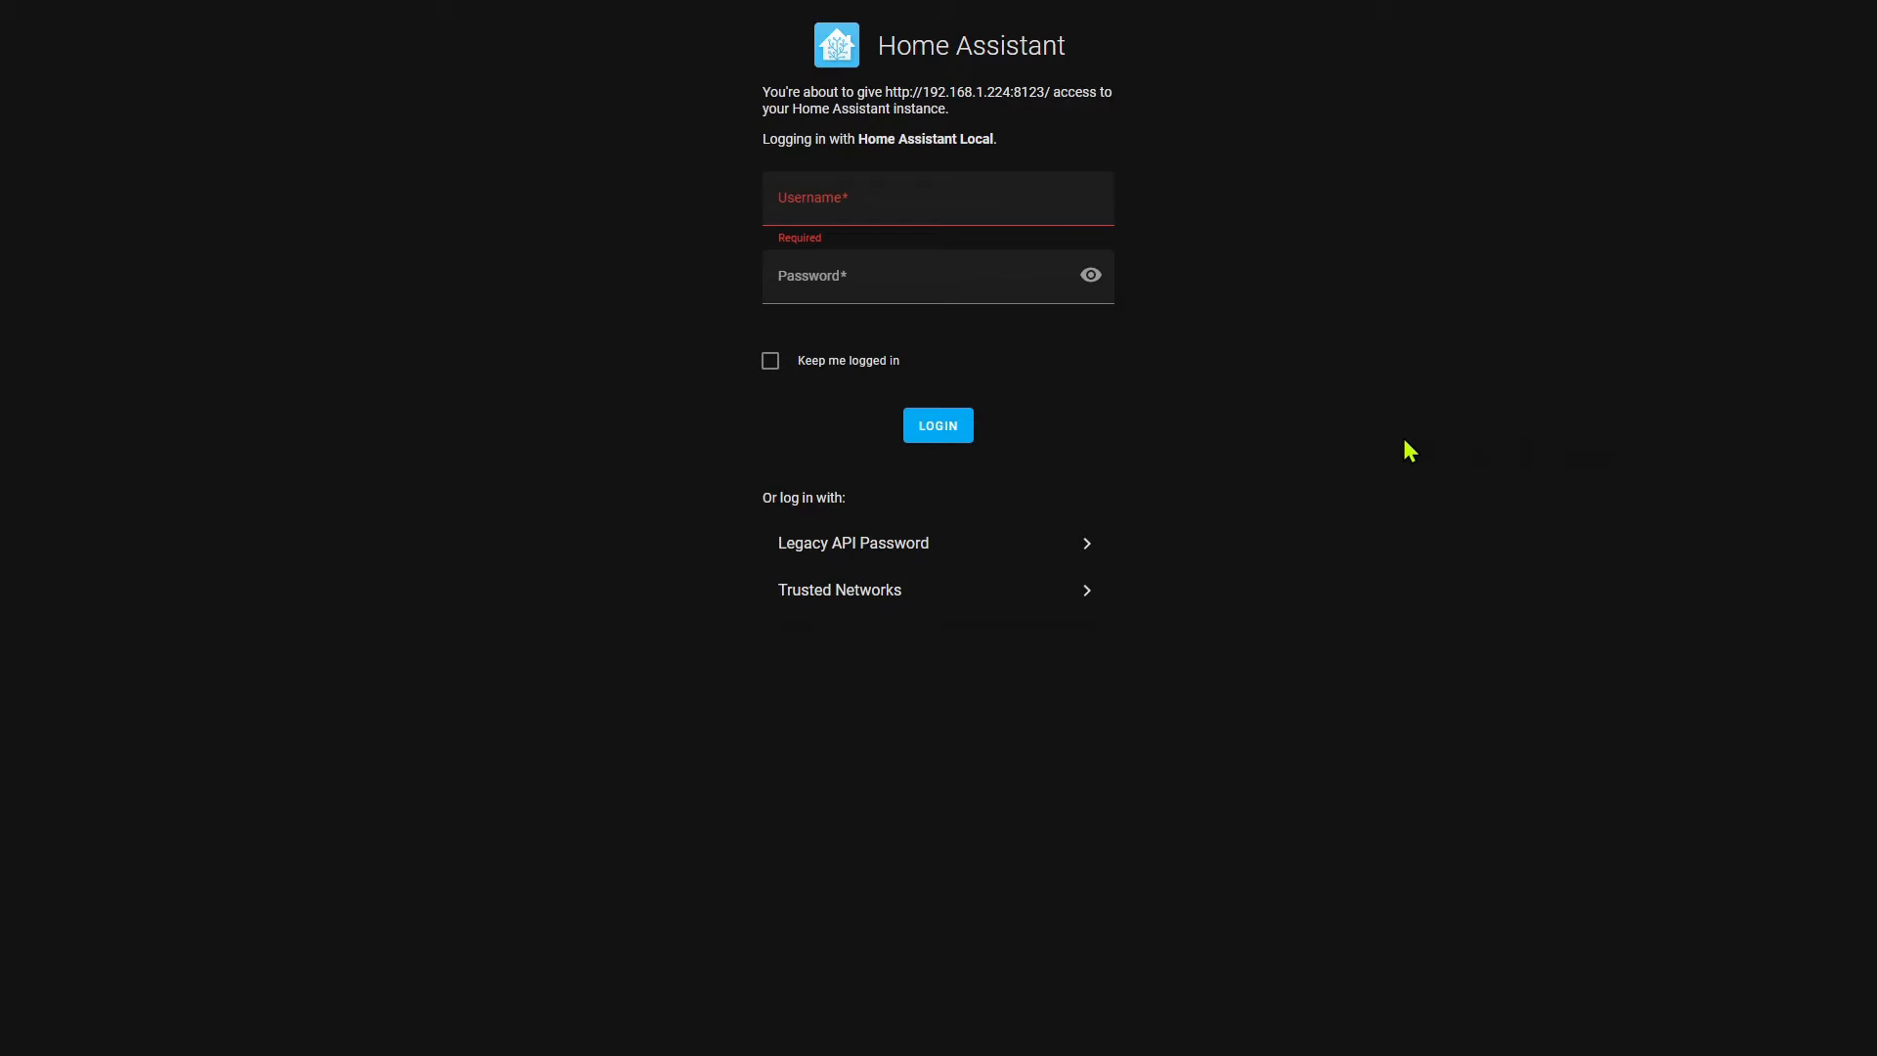
Log in to the restored Home Assistant as admin01 with the account password, choosing to stay logged in.
left_click(903, 206)
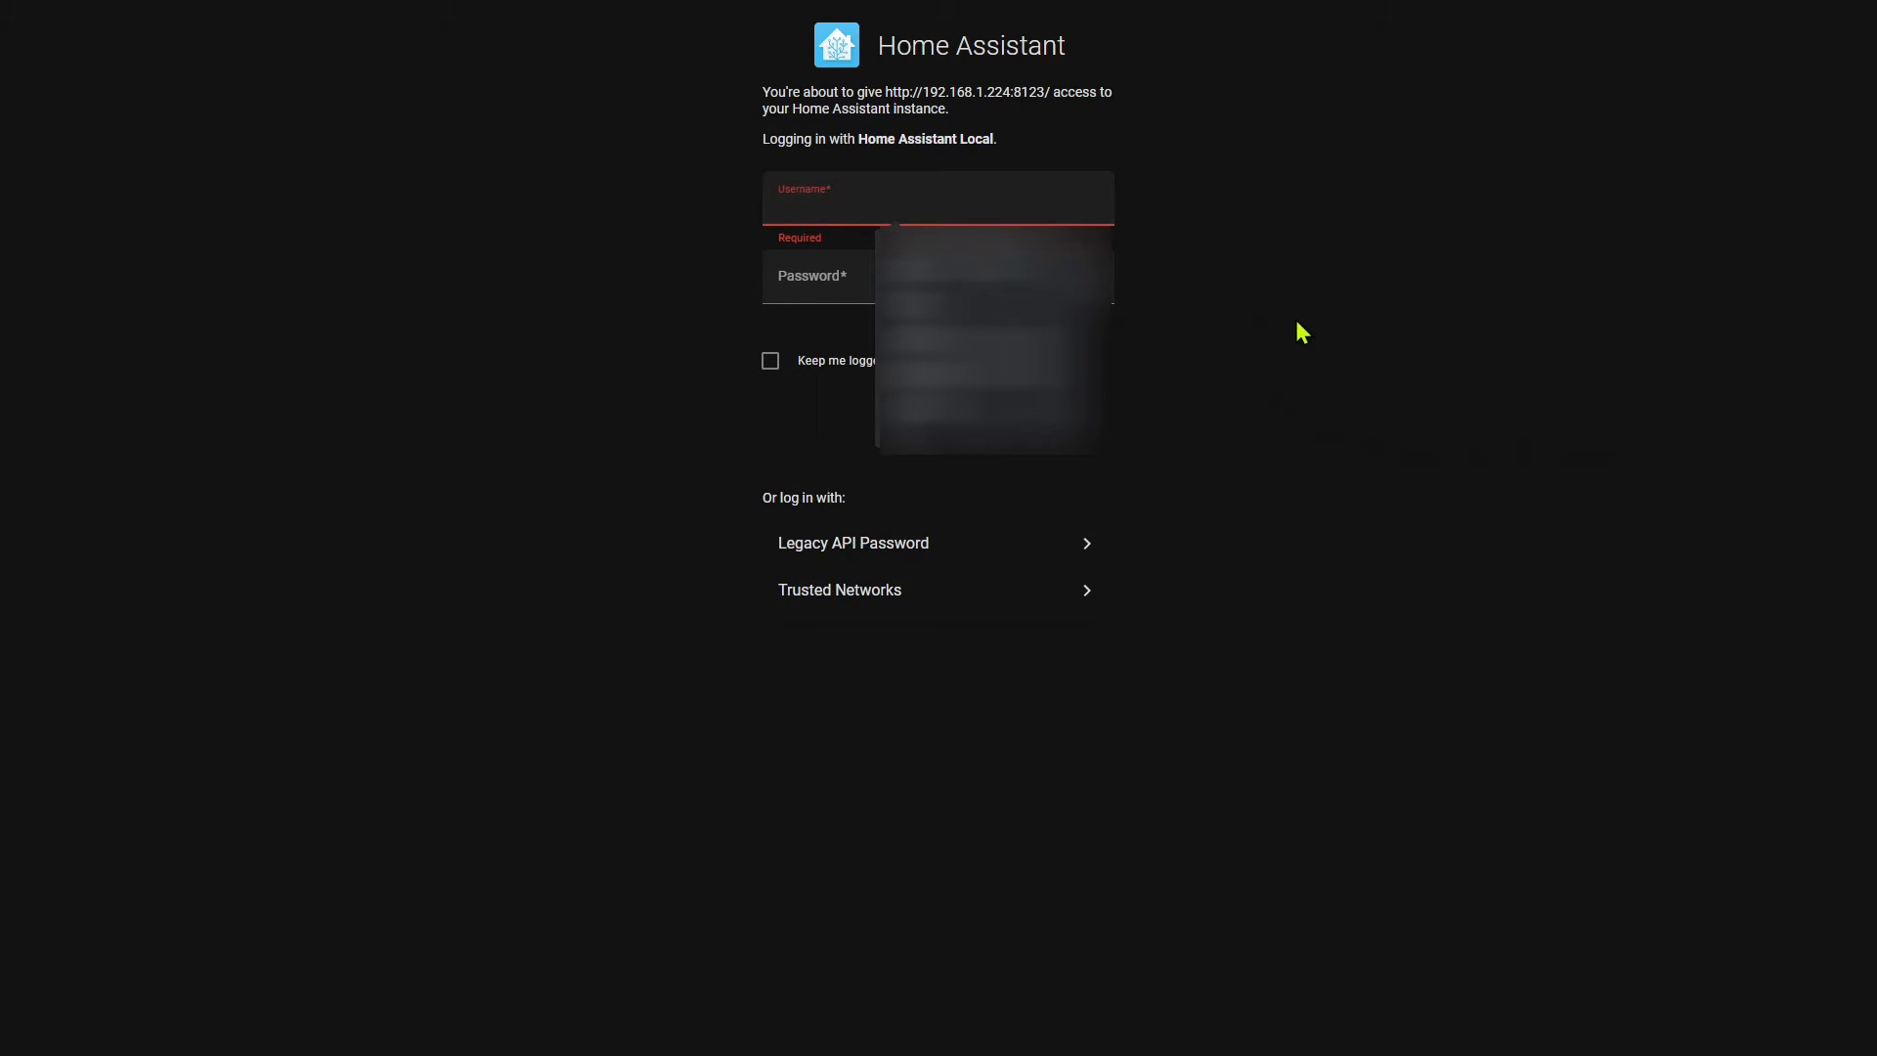
left_click(1015, 199)
type("a")
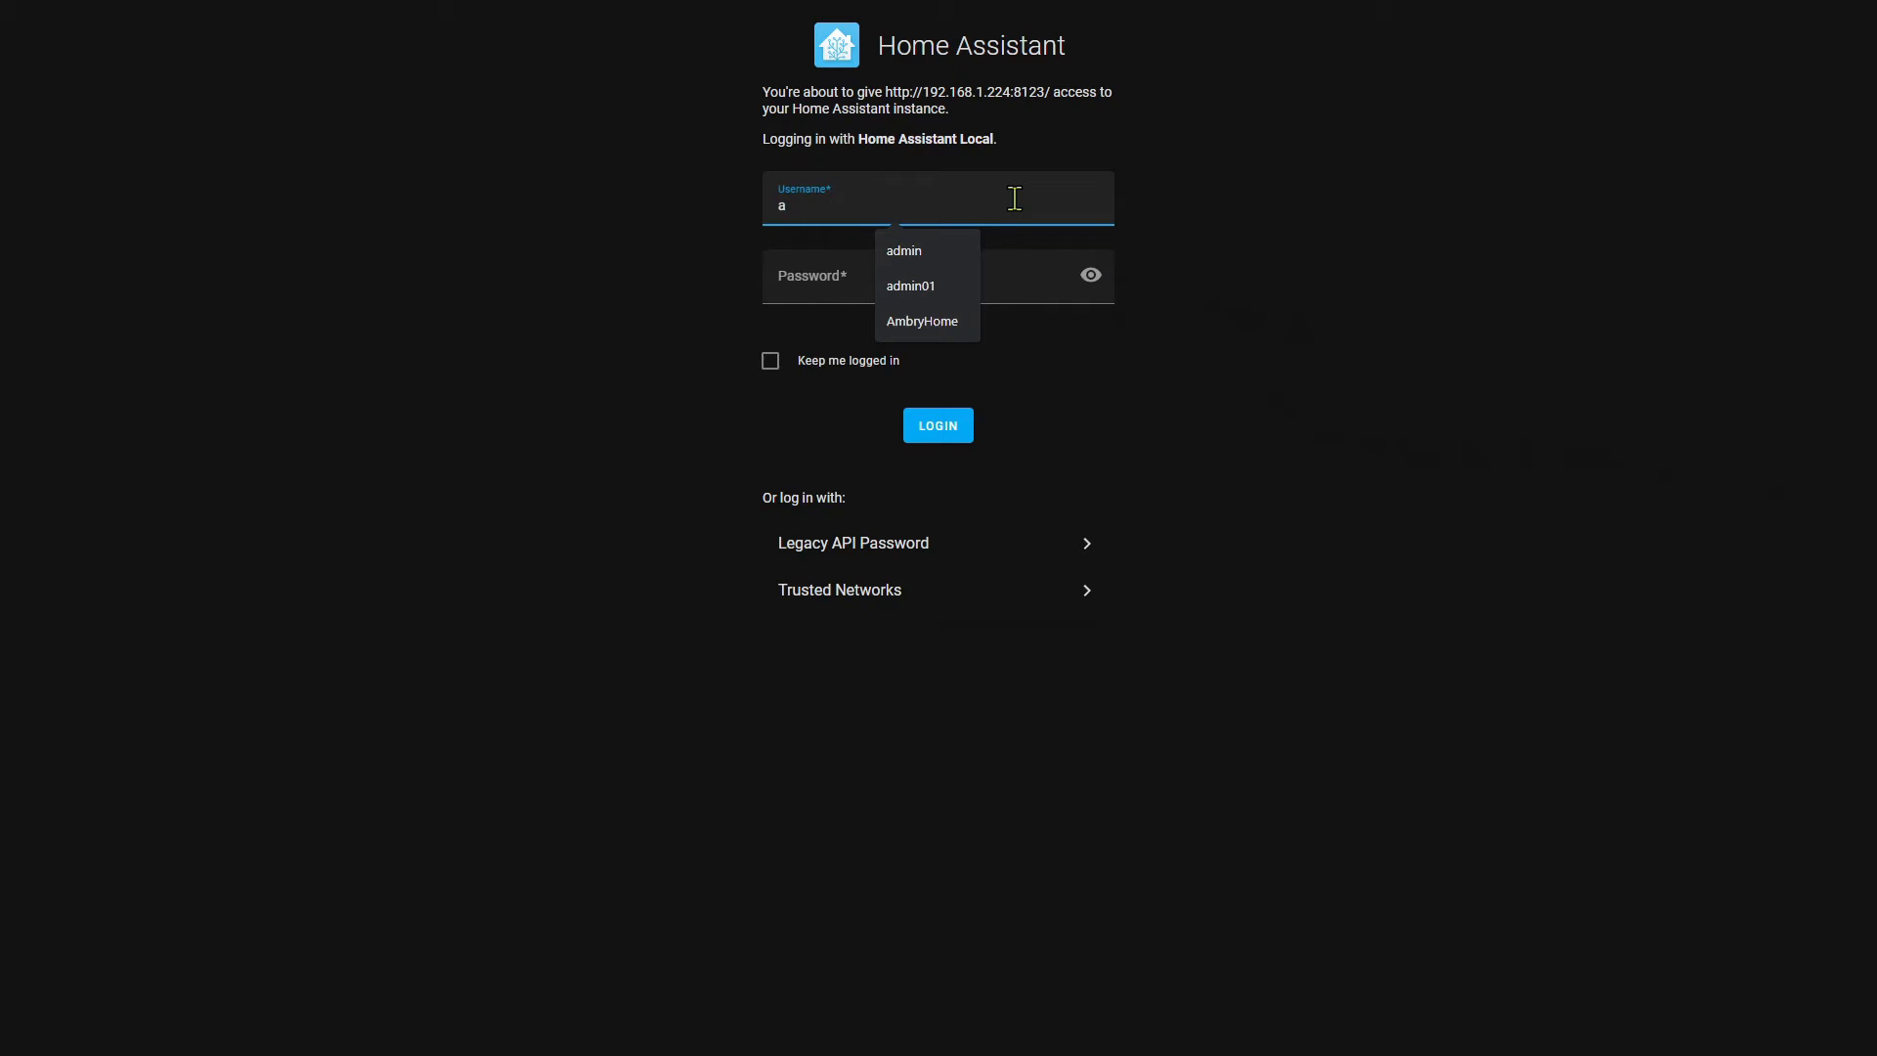
key("Down")
key("Down")
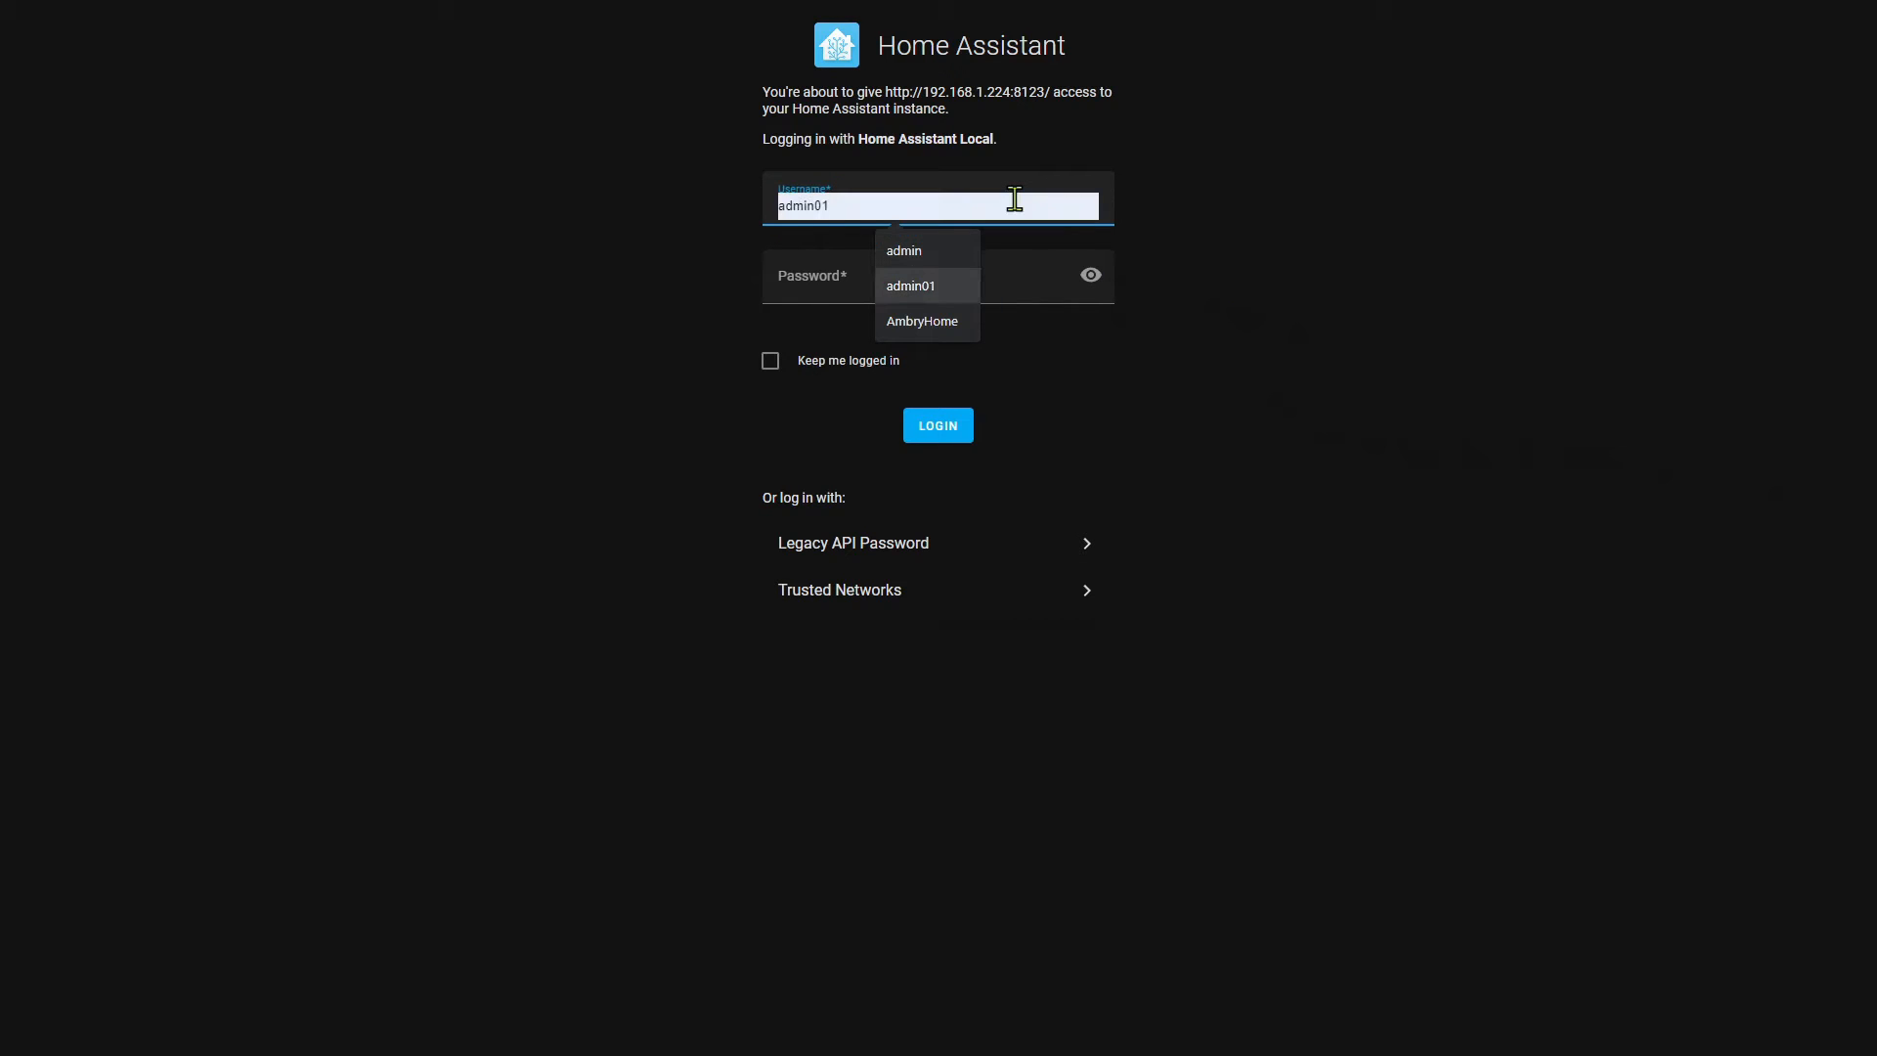
key("Tab")
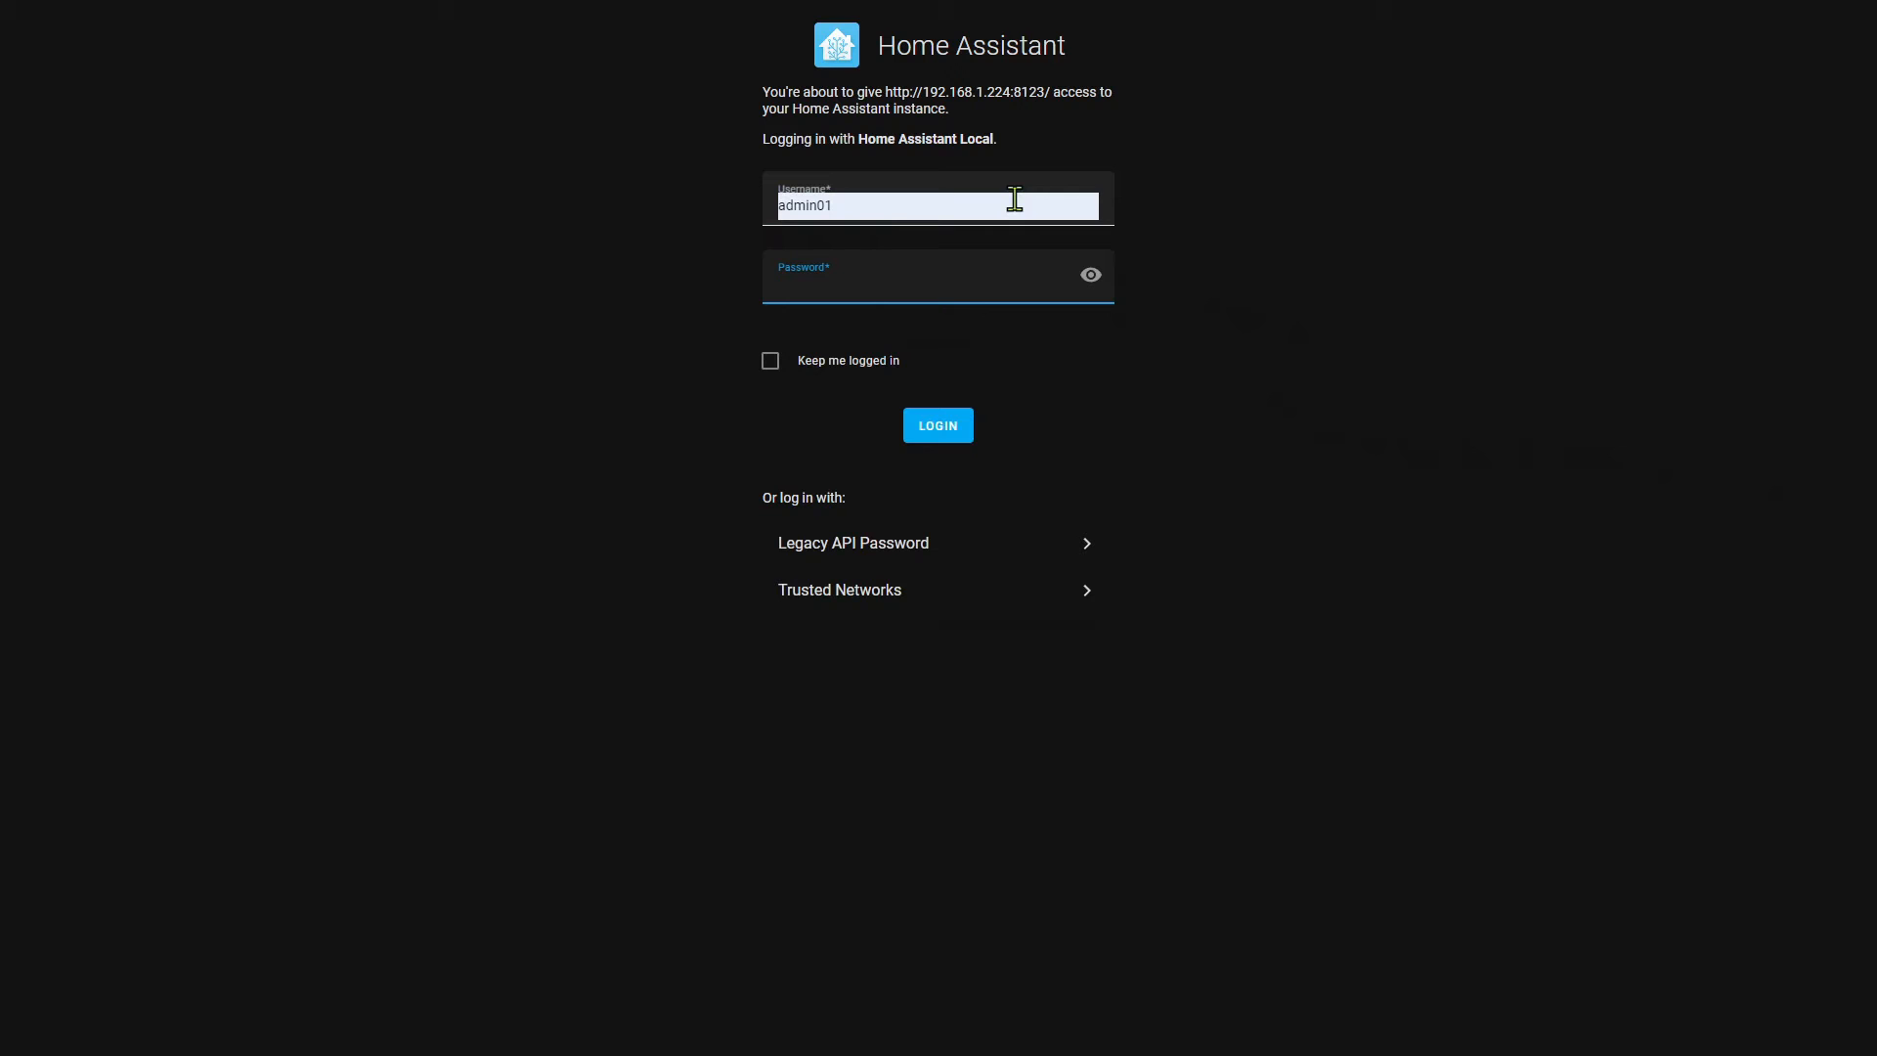
type("••••••••••")
left_click(770, 361)
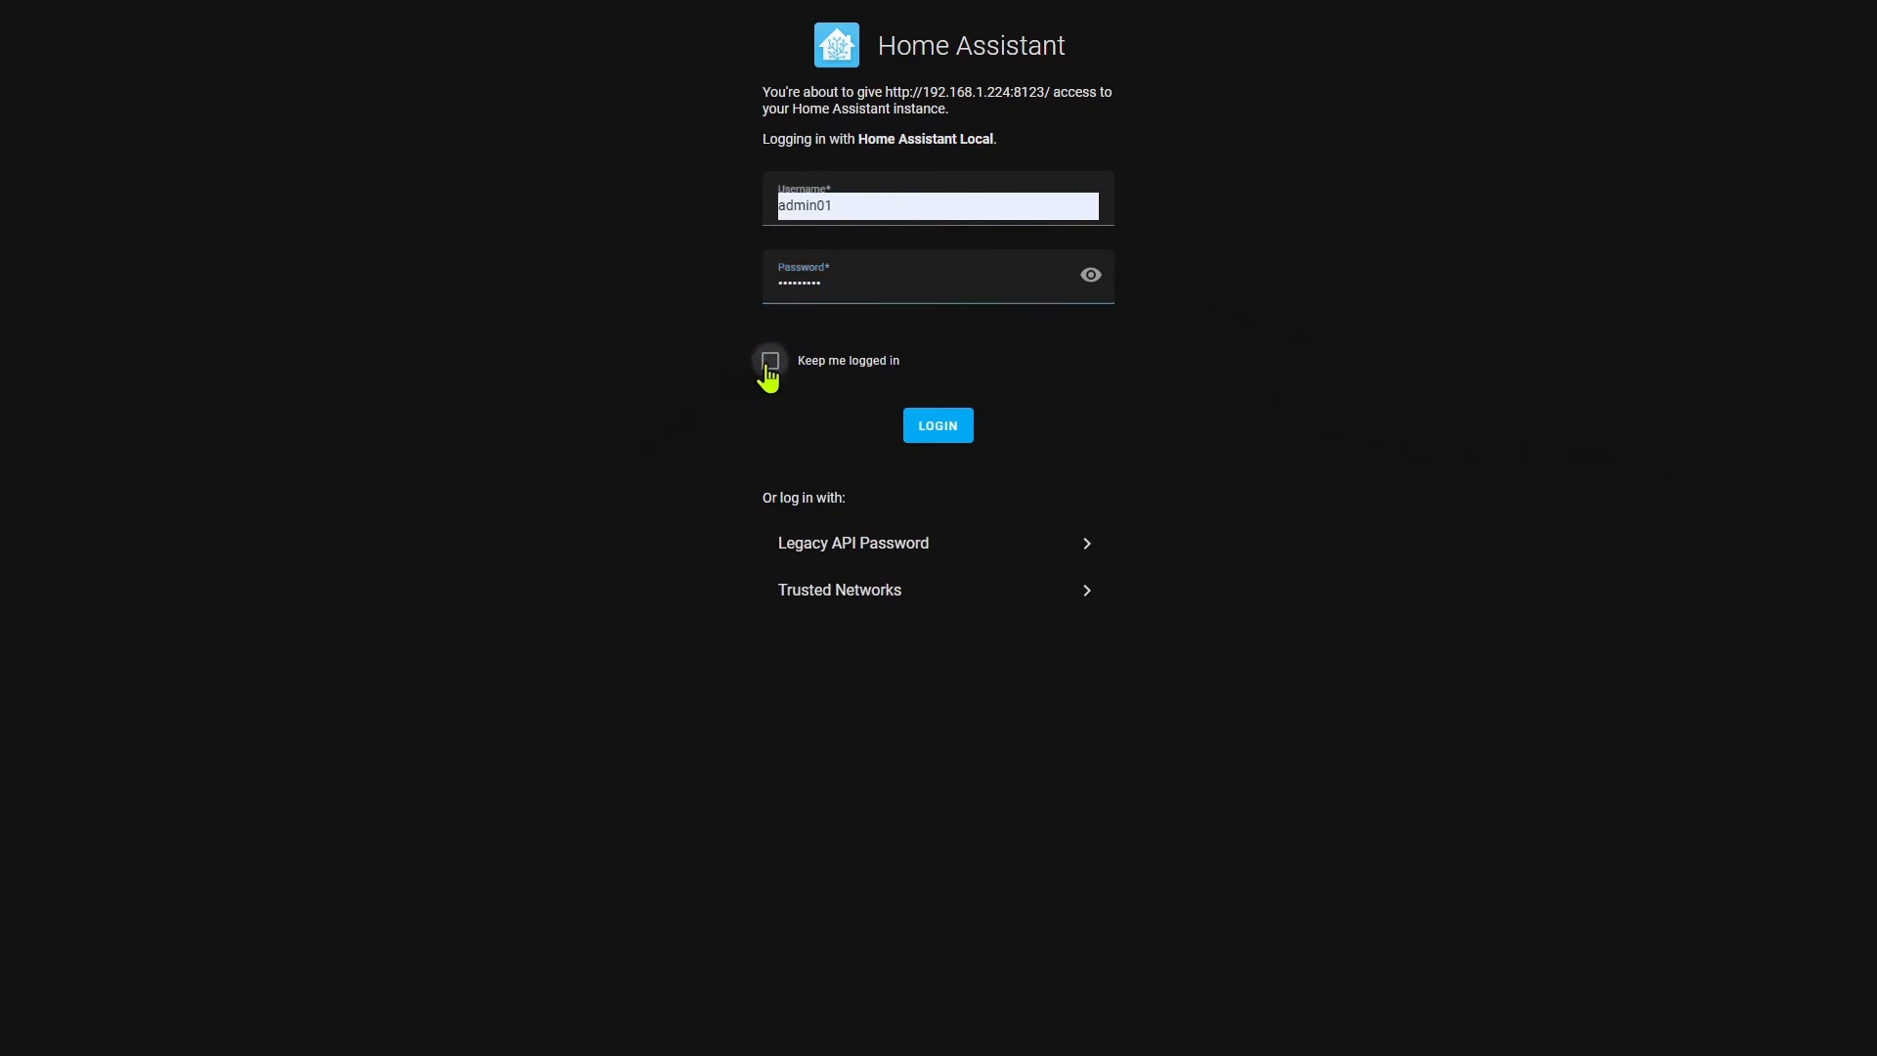
left_click(939, 425)
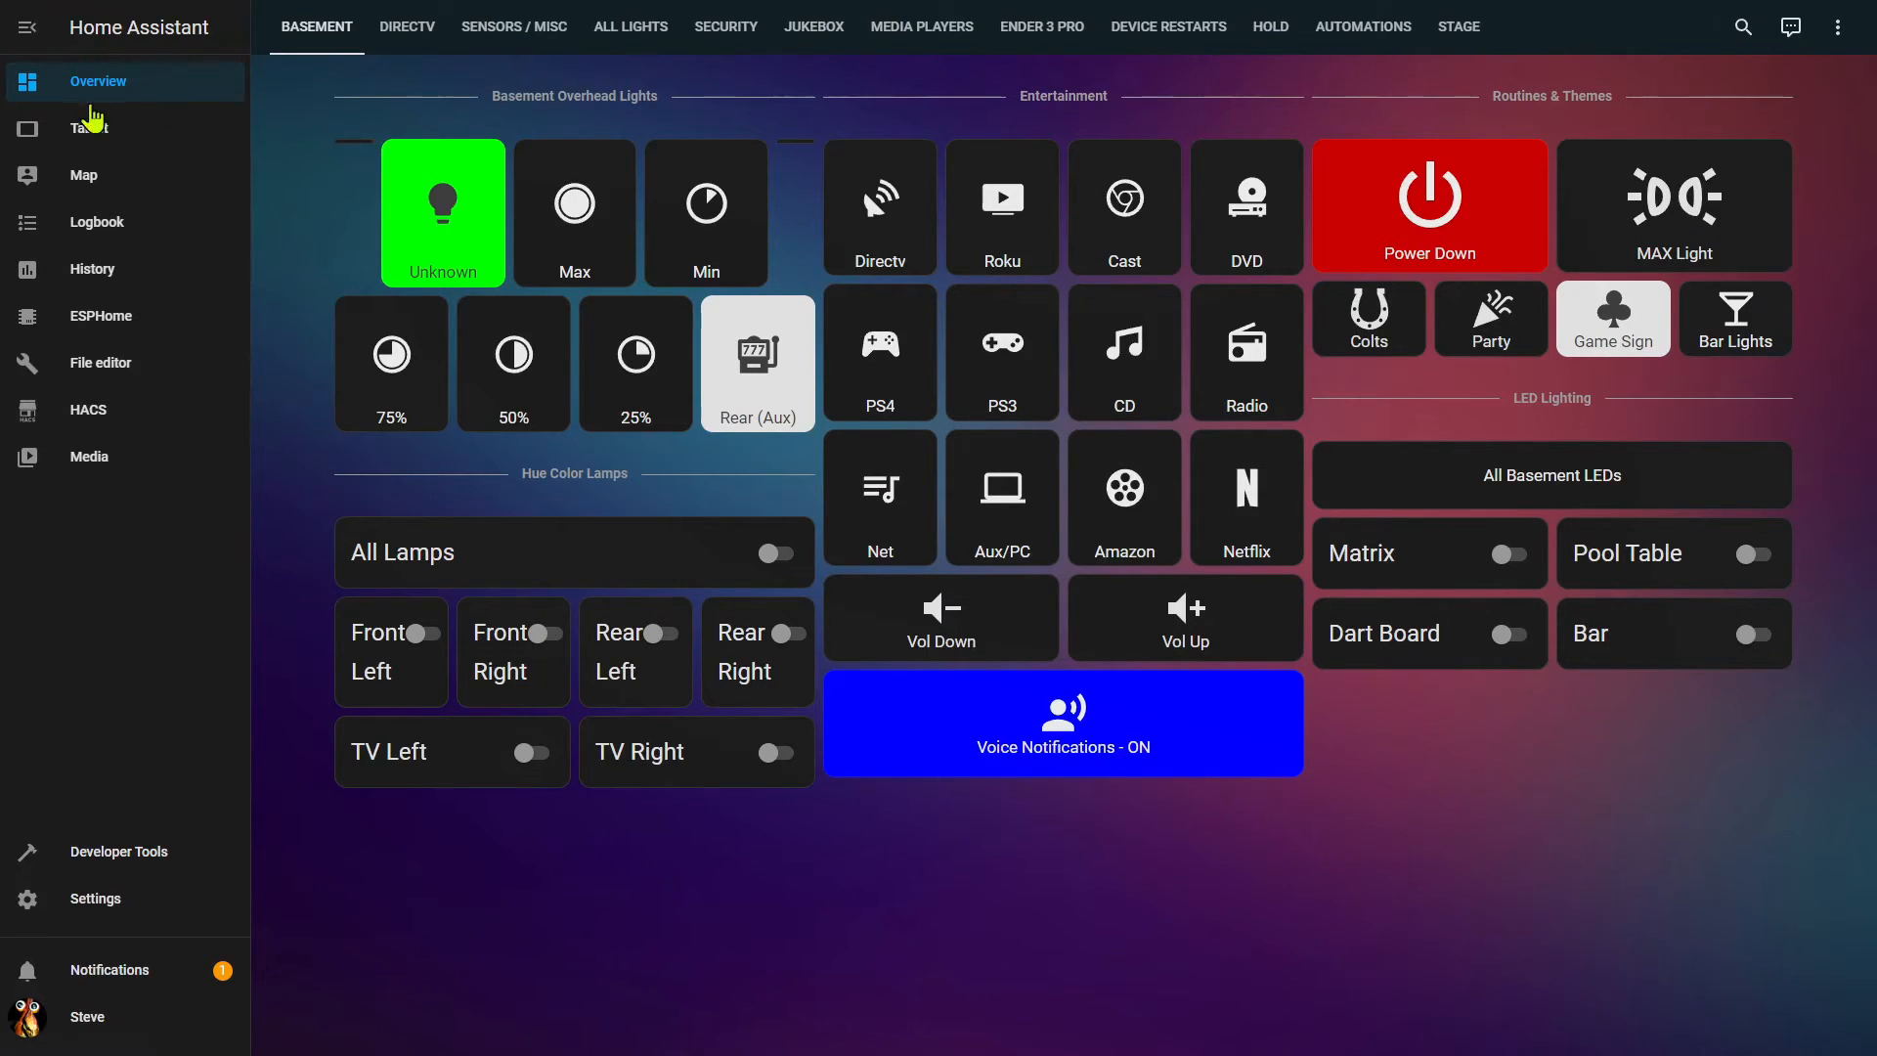
Check the restored Tablet dashboard and open its Monitor view.
left_click(90, 125)
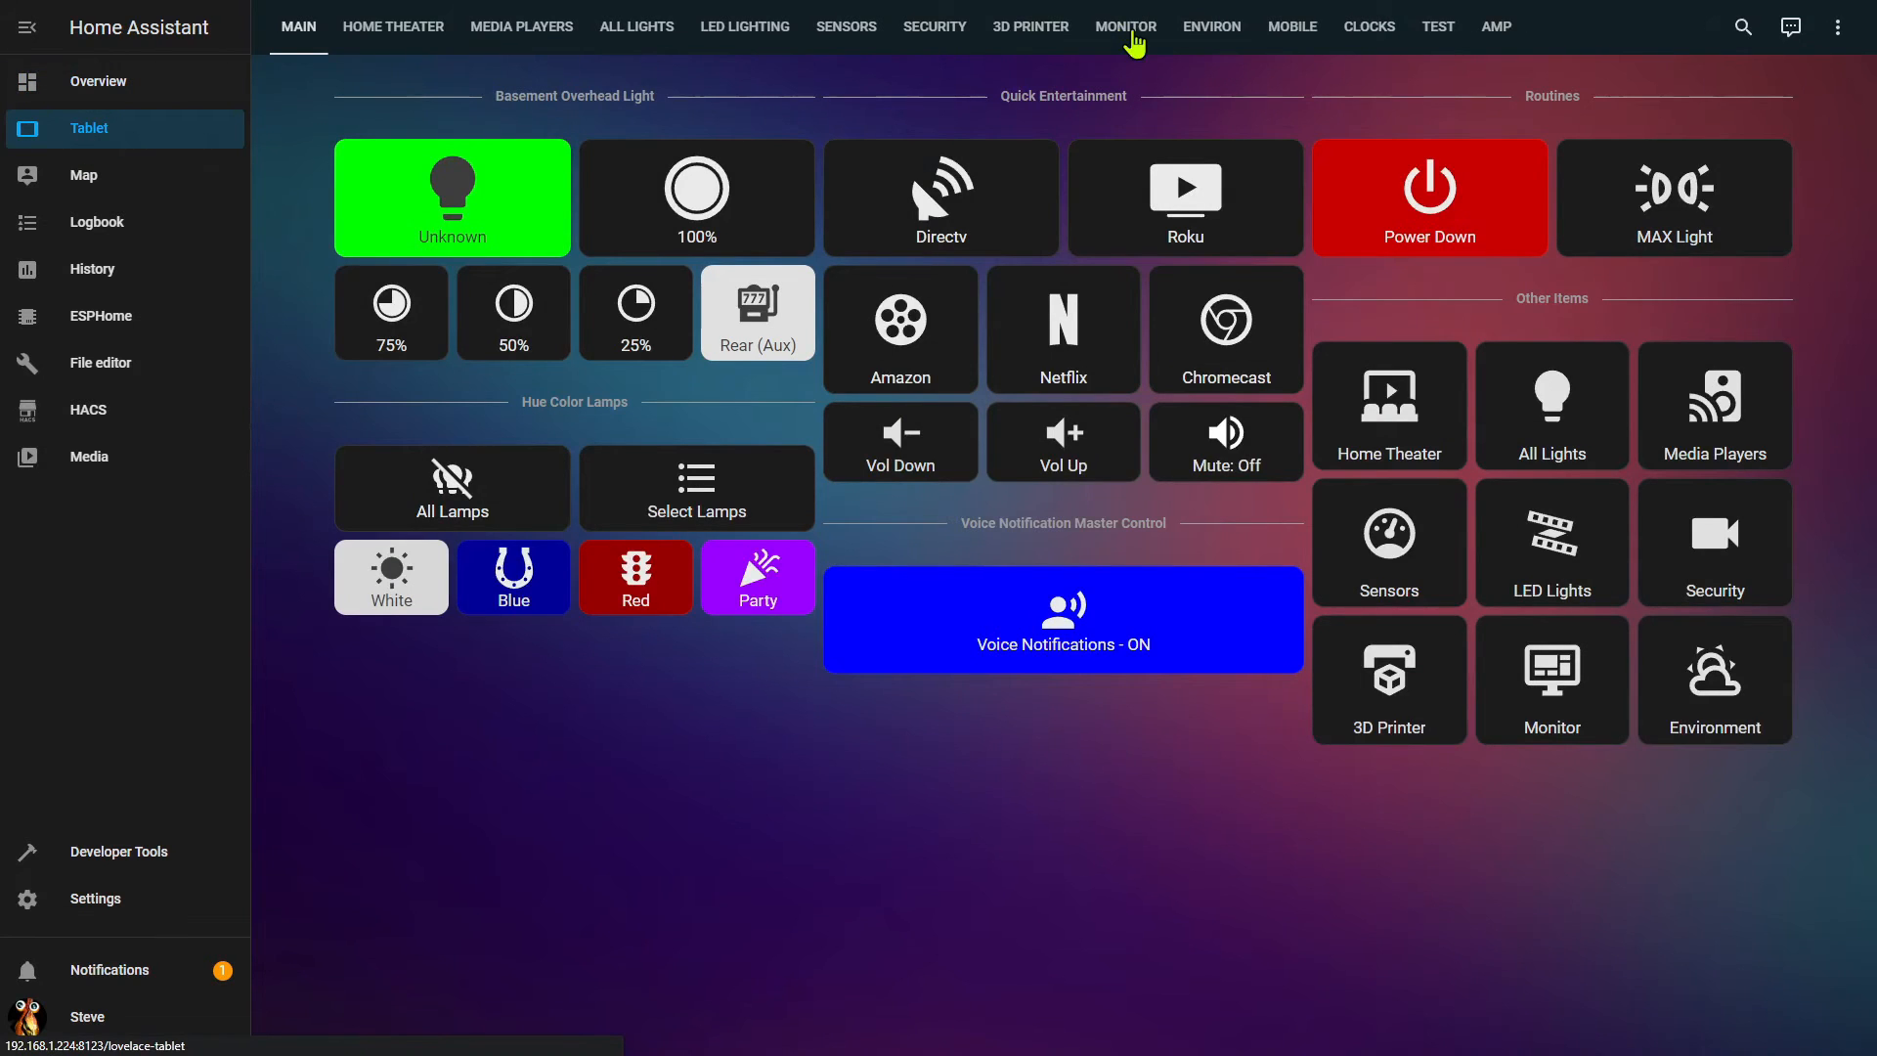
left_click(1132, 39)
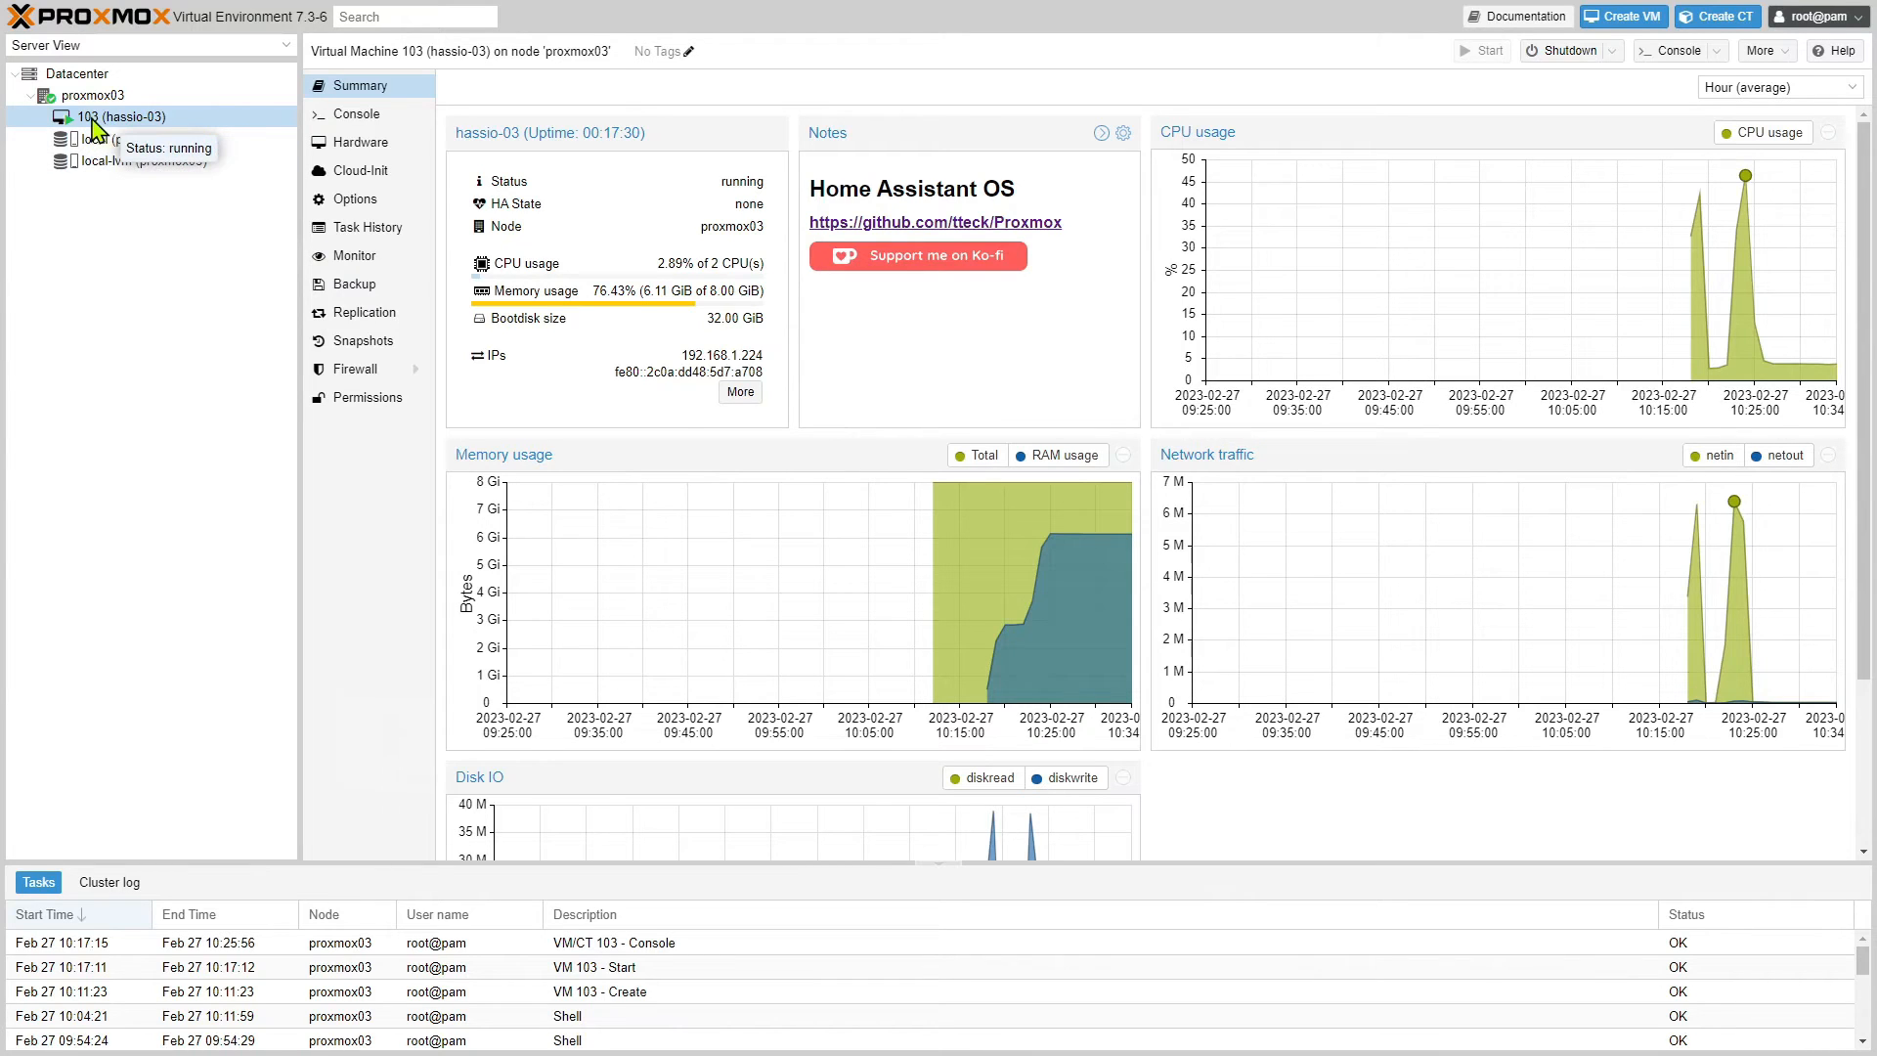
Shut down VM 103 (hassio-03) on proxmox03 and confirm the shutdown.
right_click(86, 118)
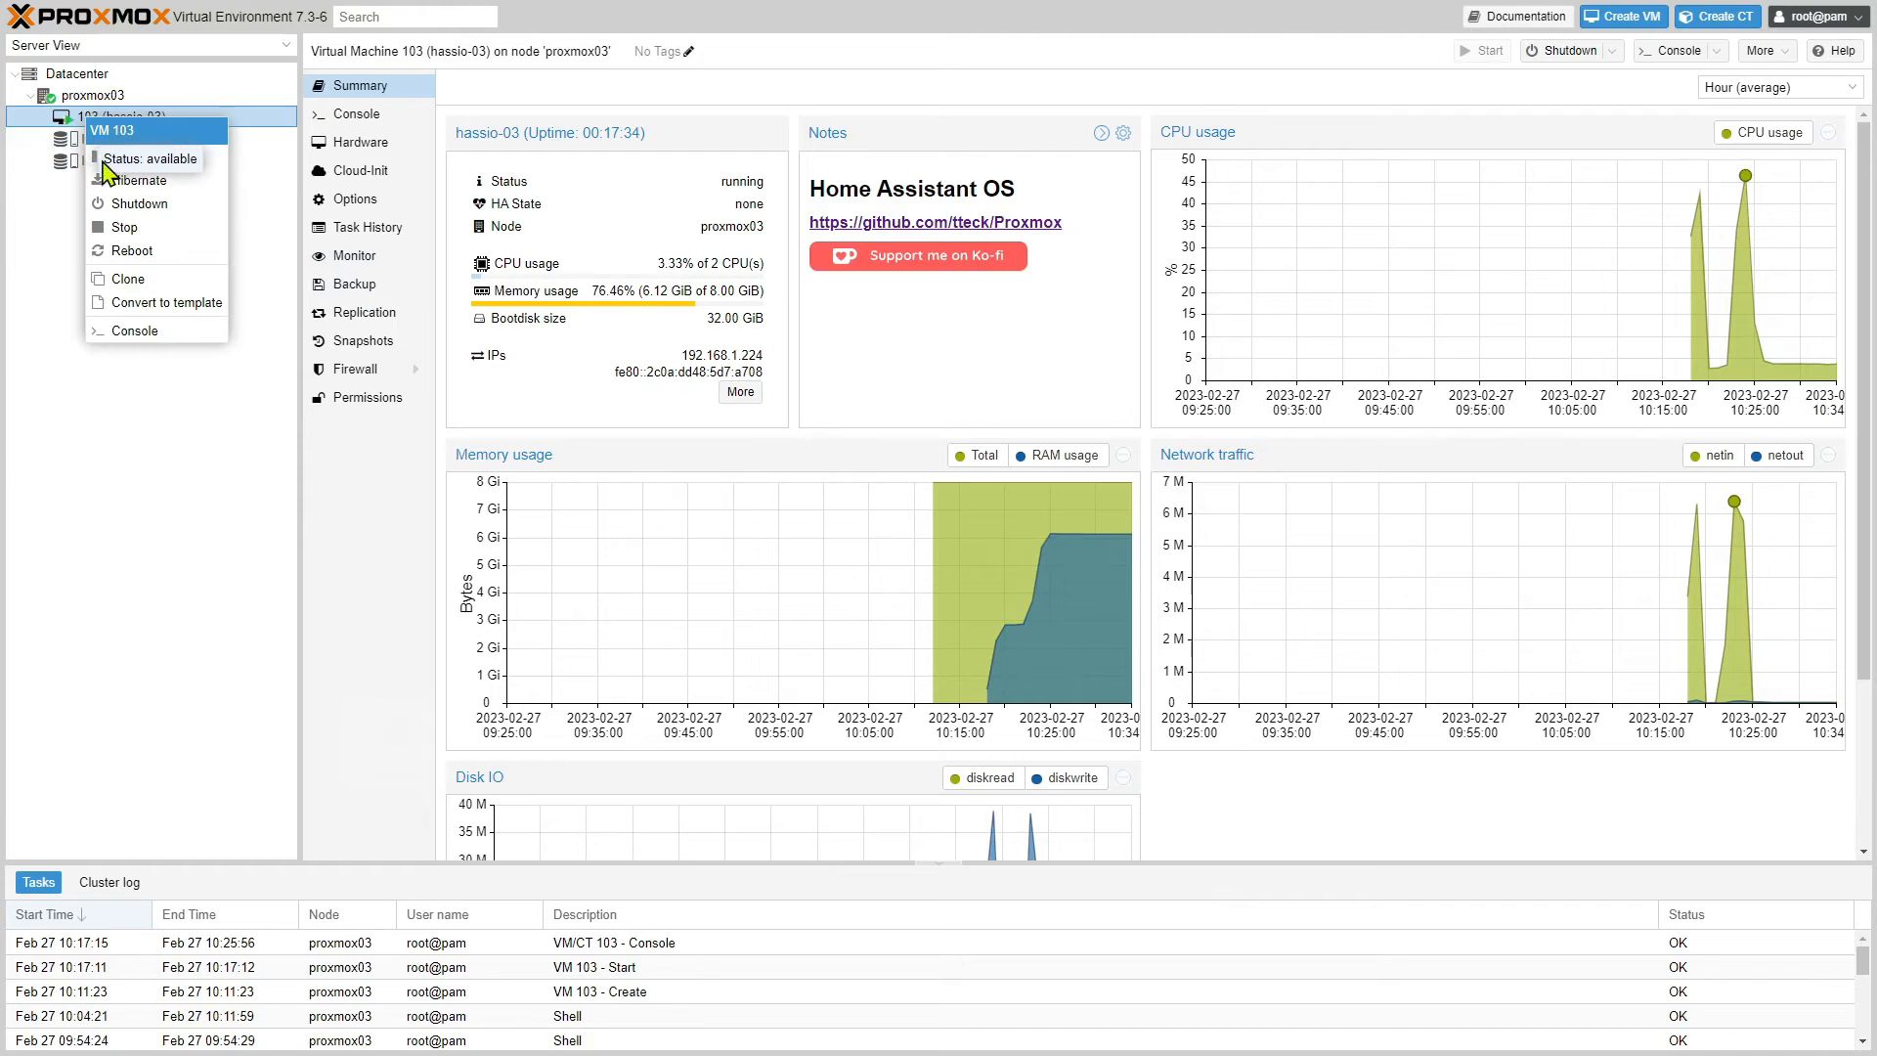
left_click(122, 205)
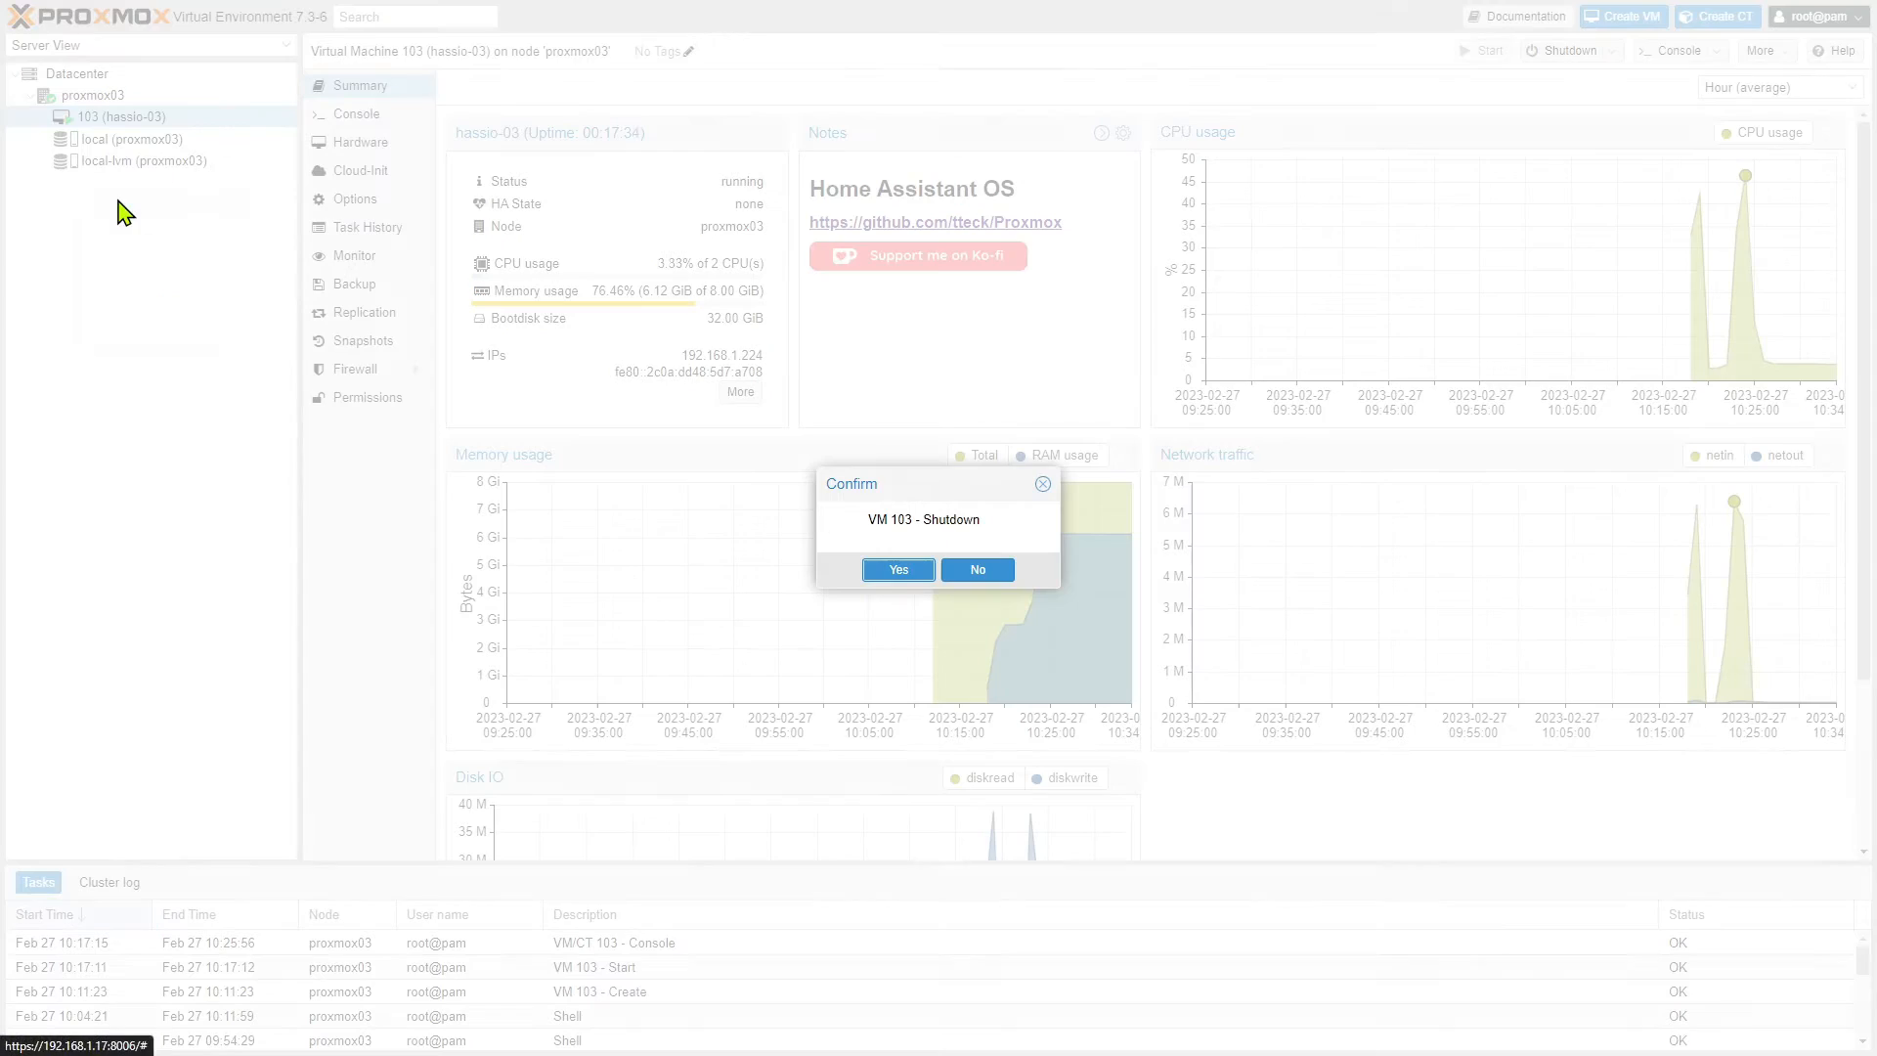
left_click(898, 572)
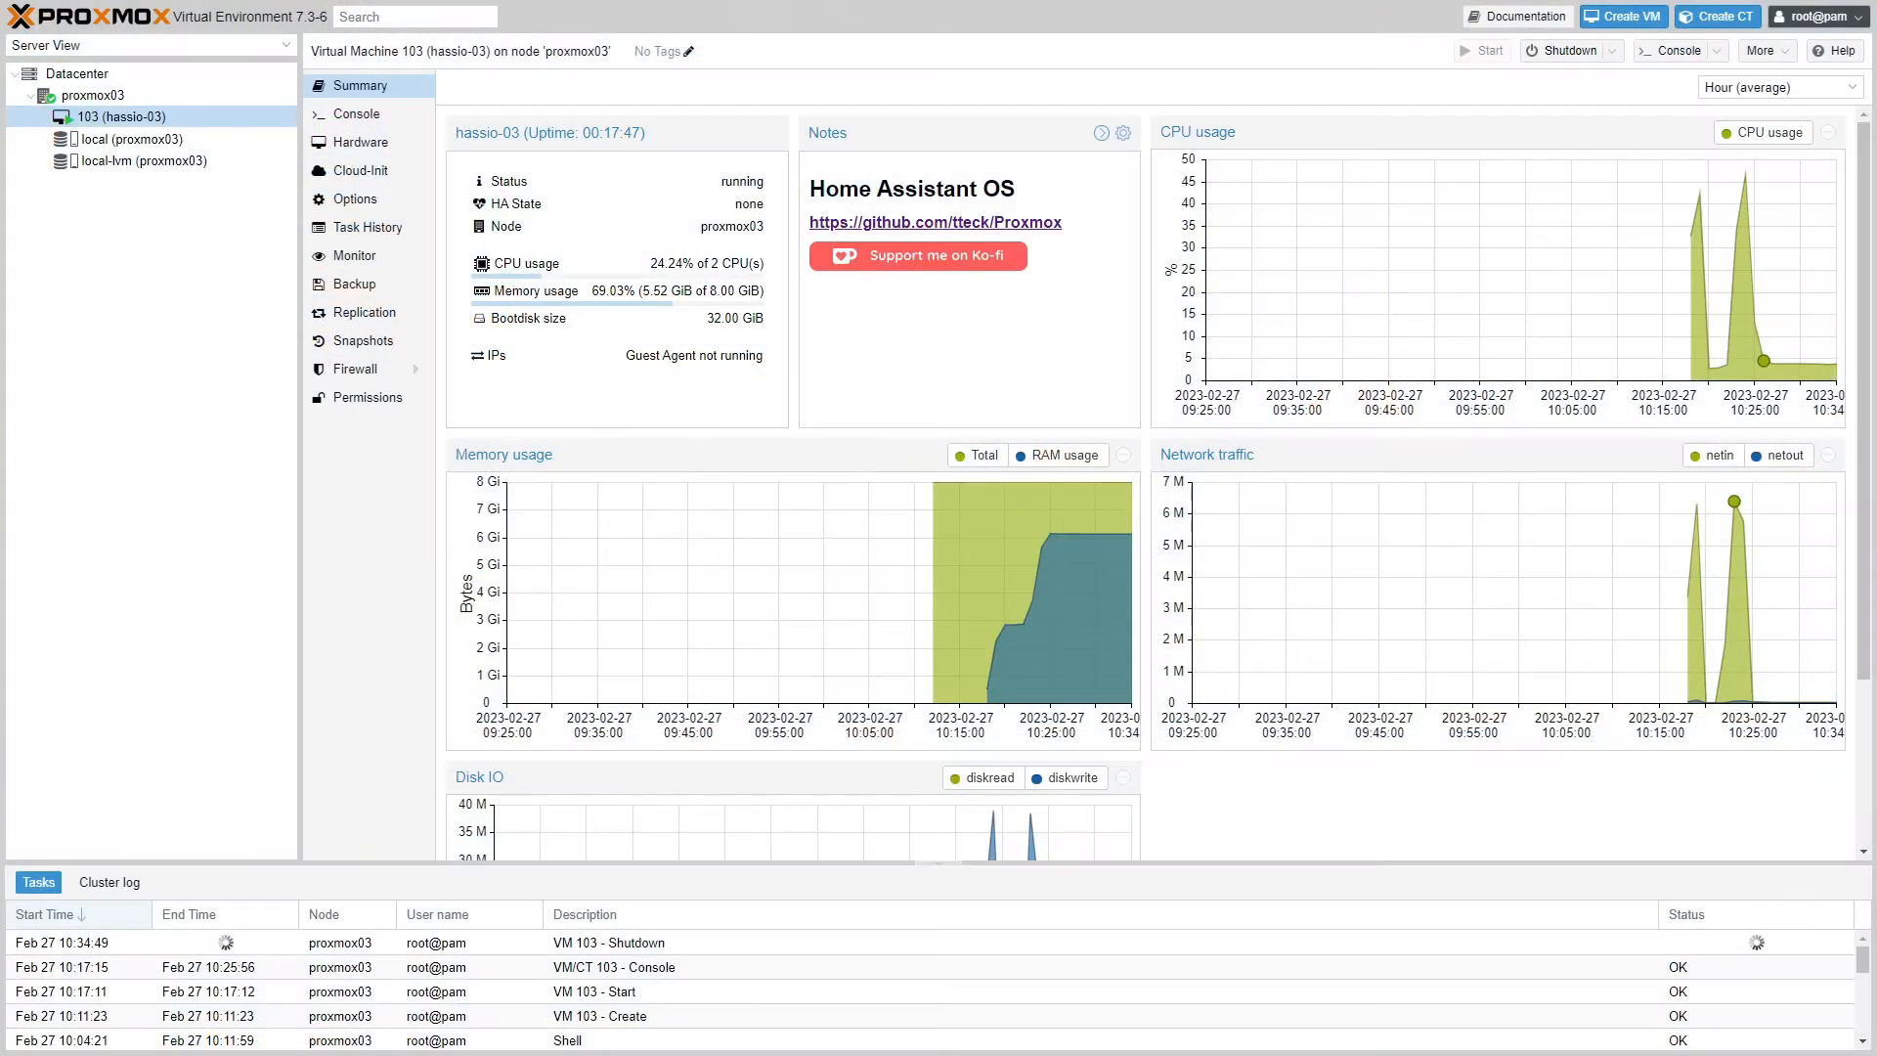
Copy the MAC address of the net0 network device of VM 100 (hassio-prod) in the proxmox01 window without changing the device.
left_click_drag(1876, 76, 1041, 74)
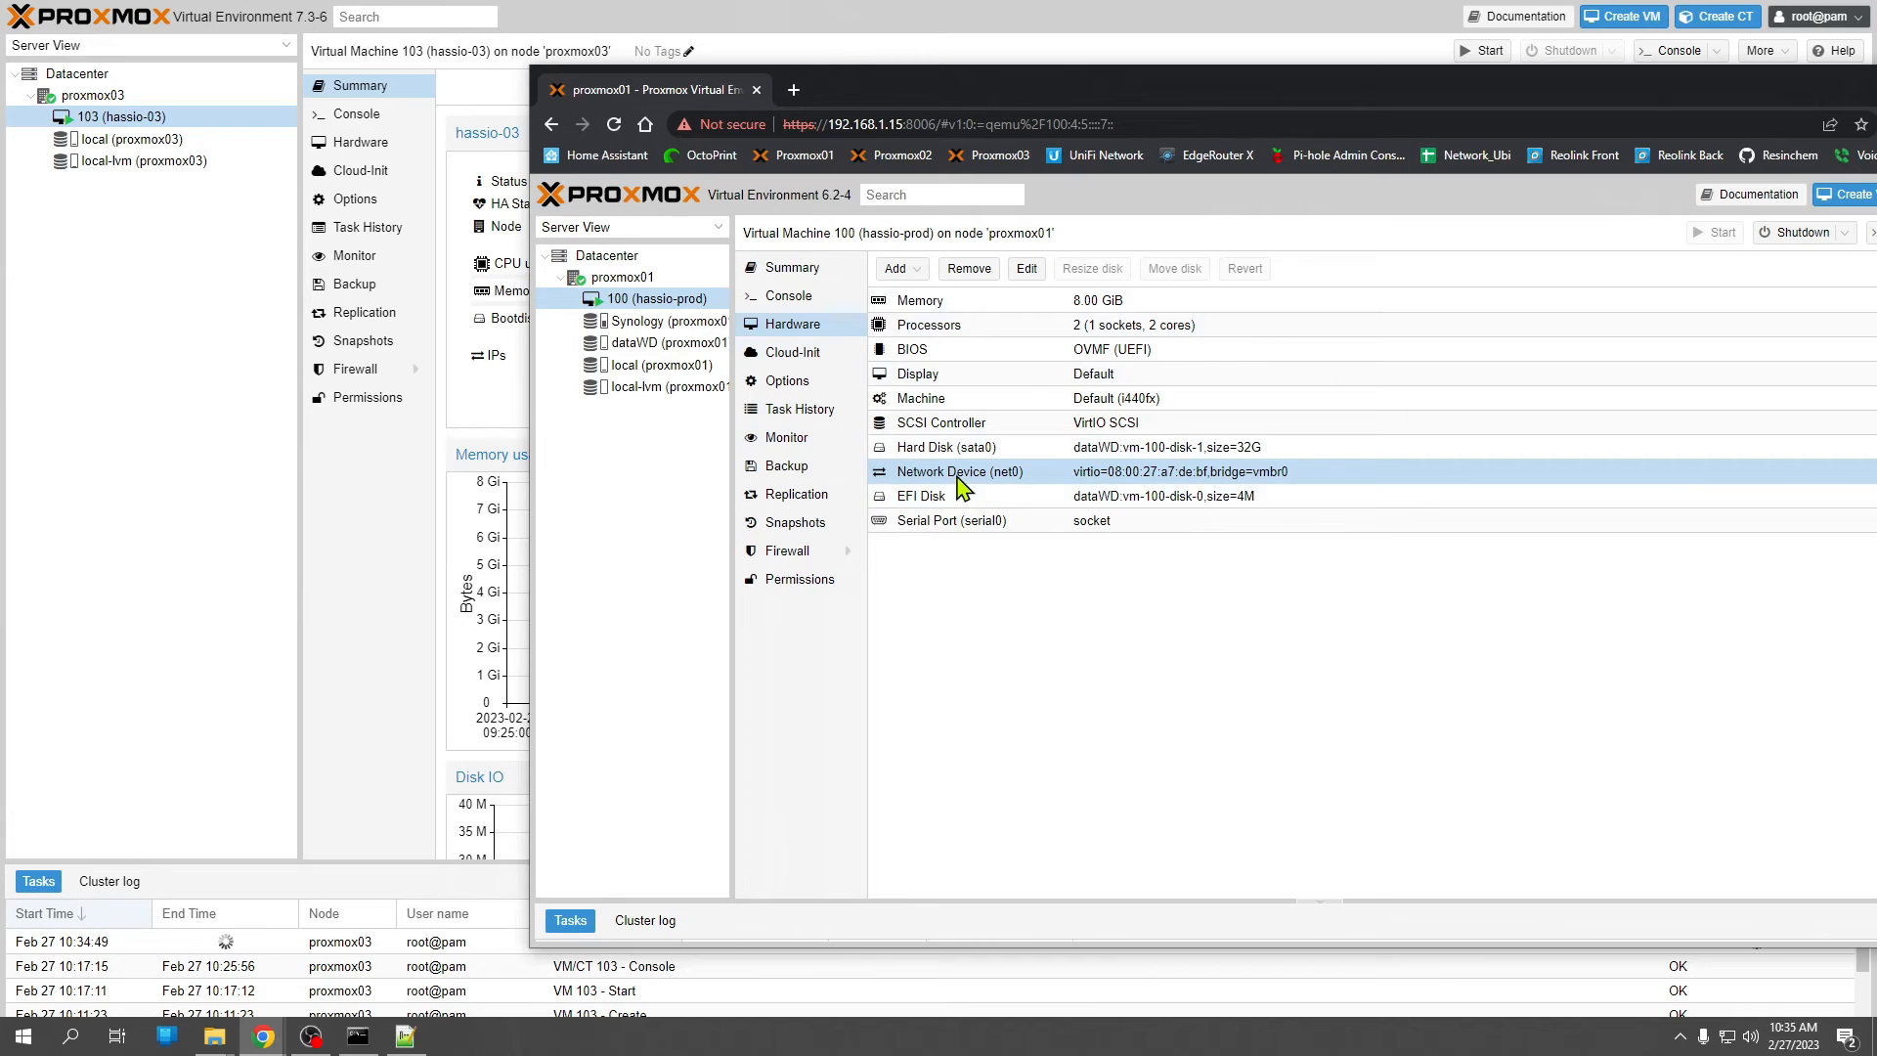
left_click(1026, 270)
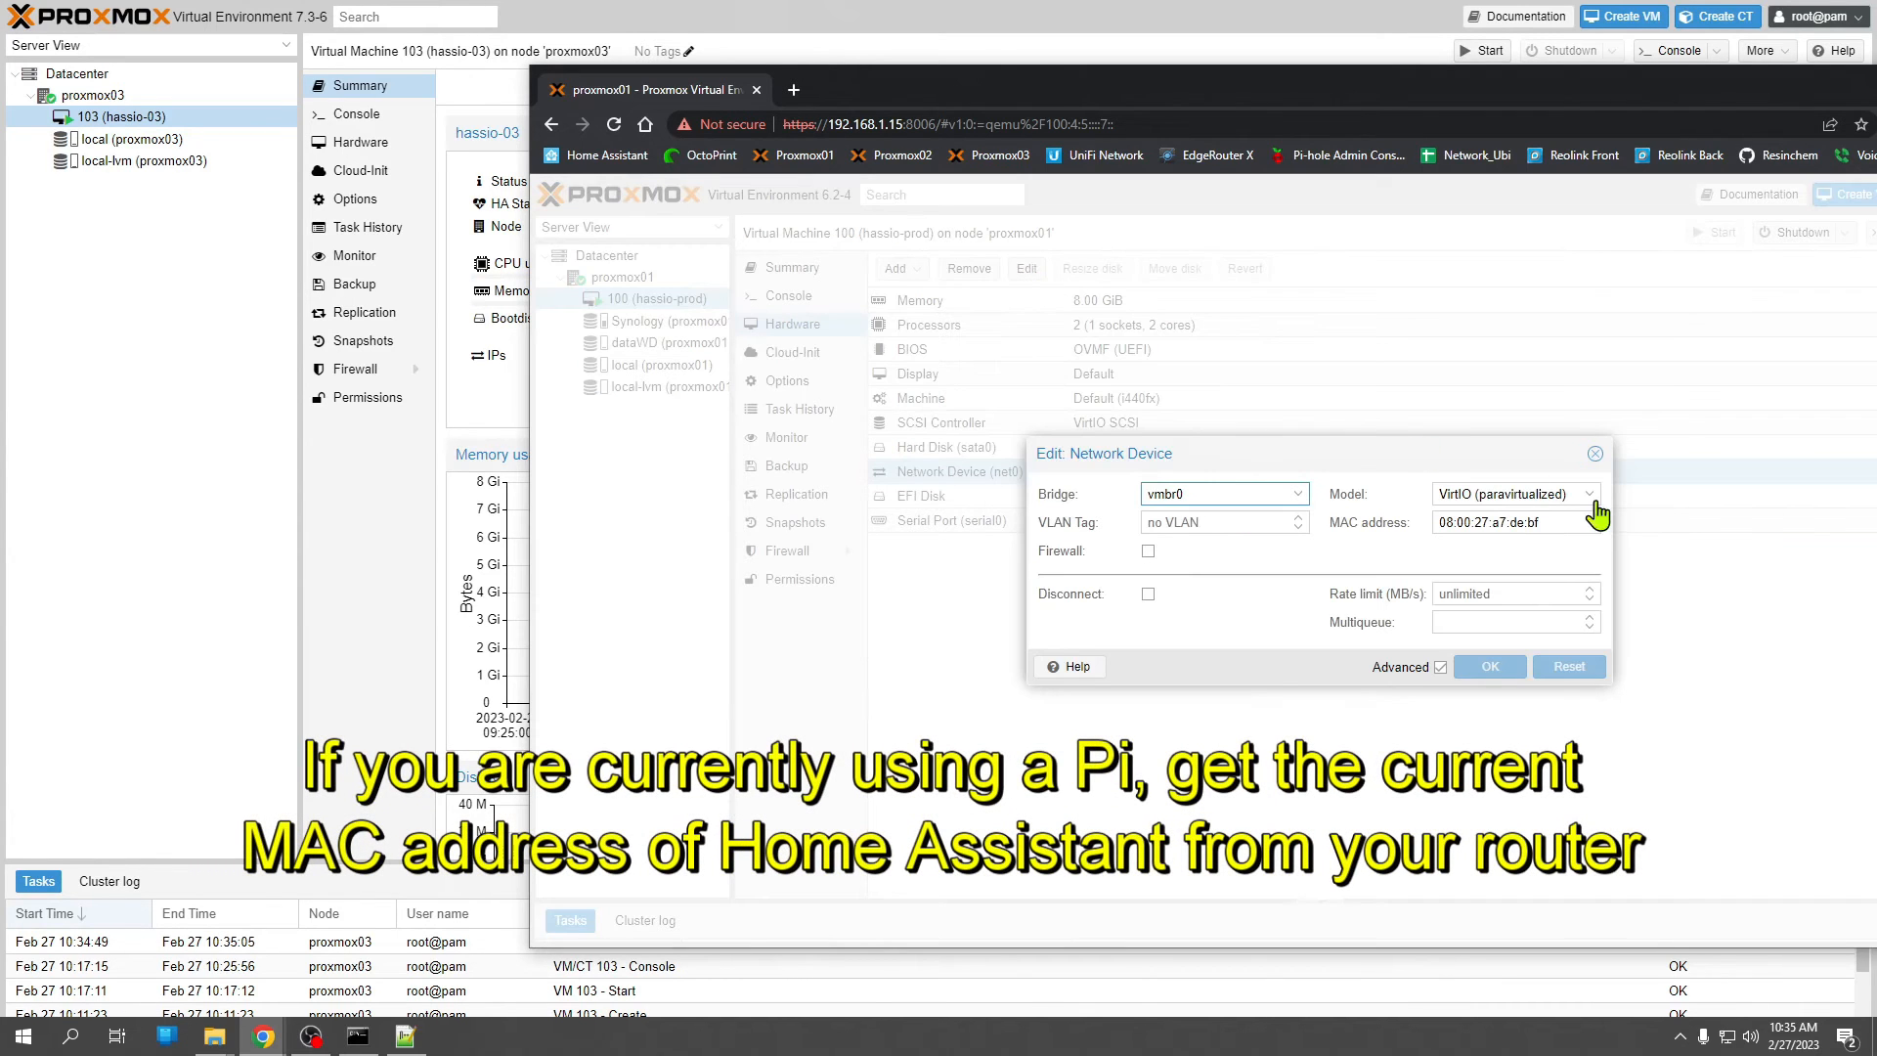
left_click_drag(1543, 522, 1349, 523)
key("ctrl+c")
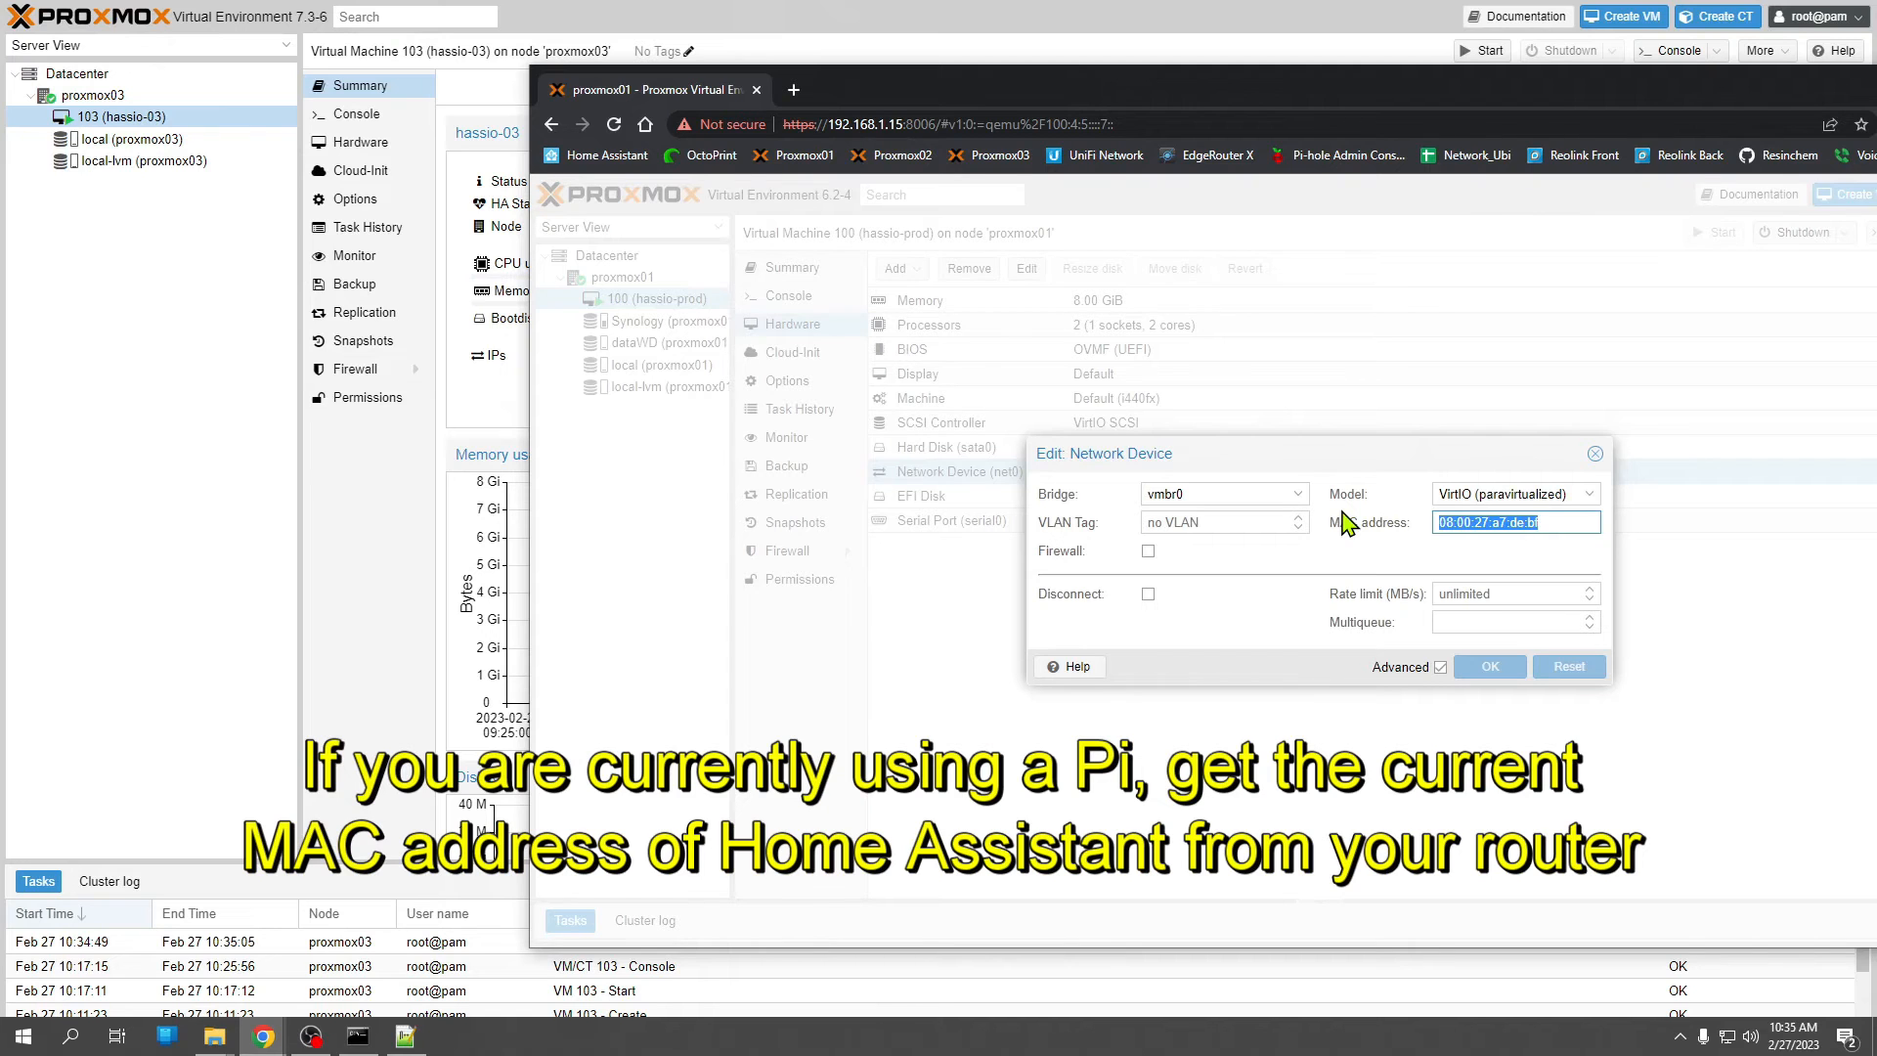
left_click(1595, 453)
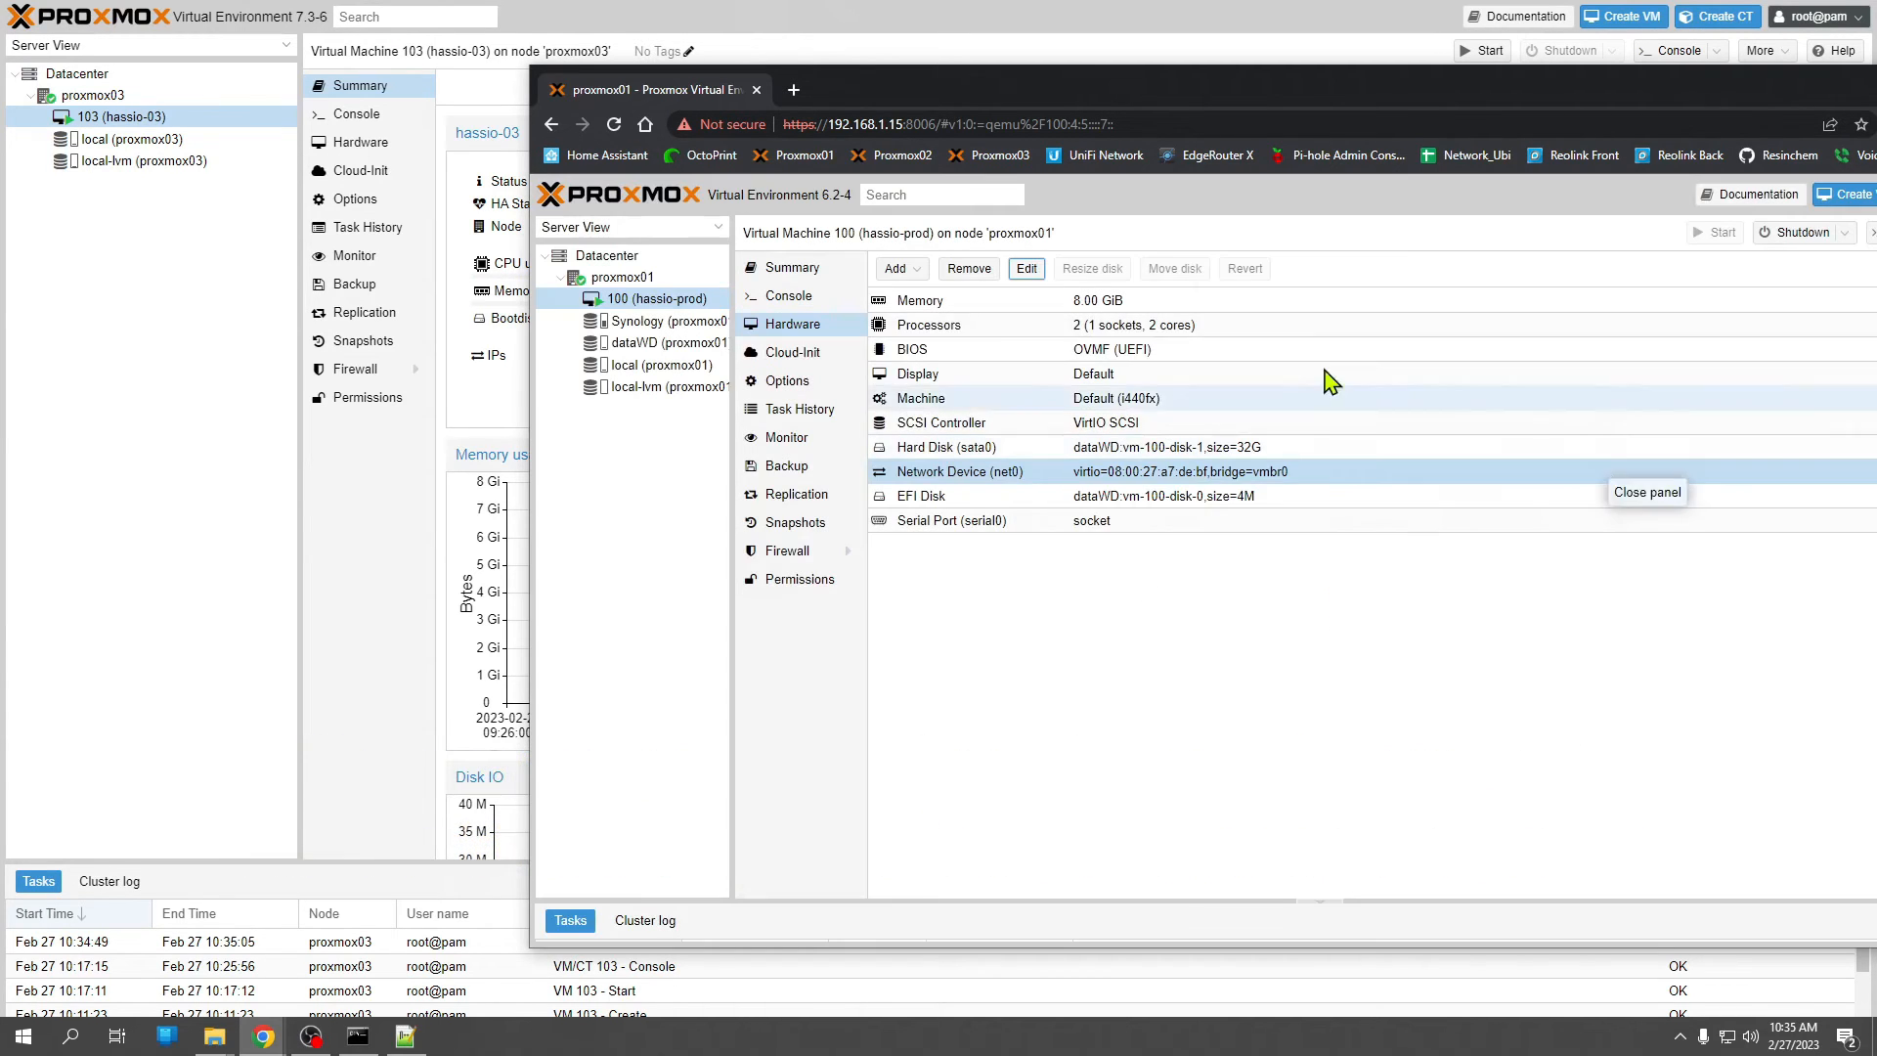
left_click_drag(988, 90, 1876, 137)
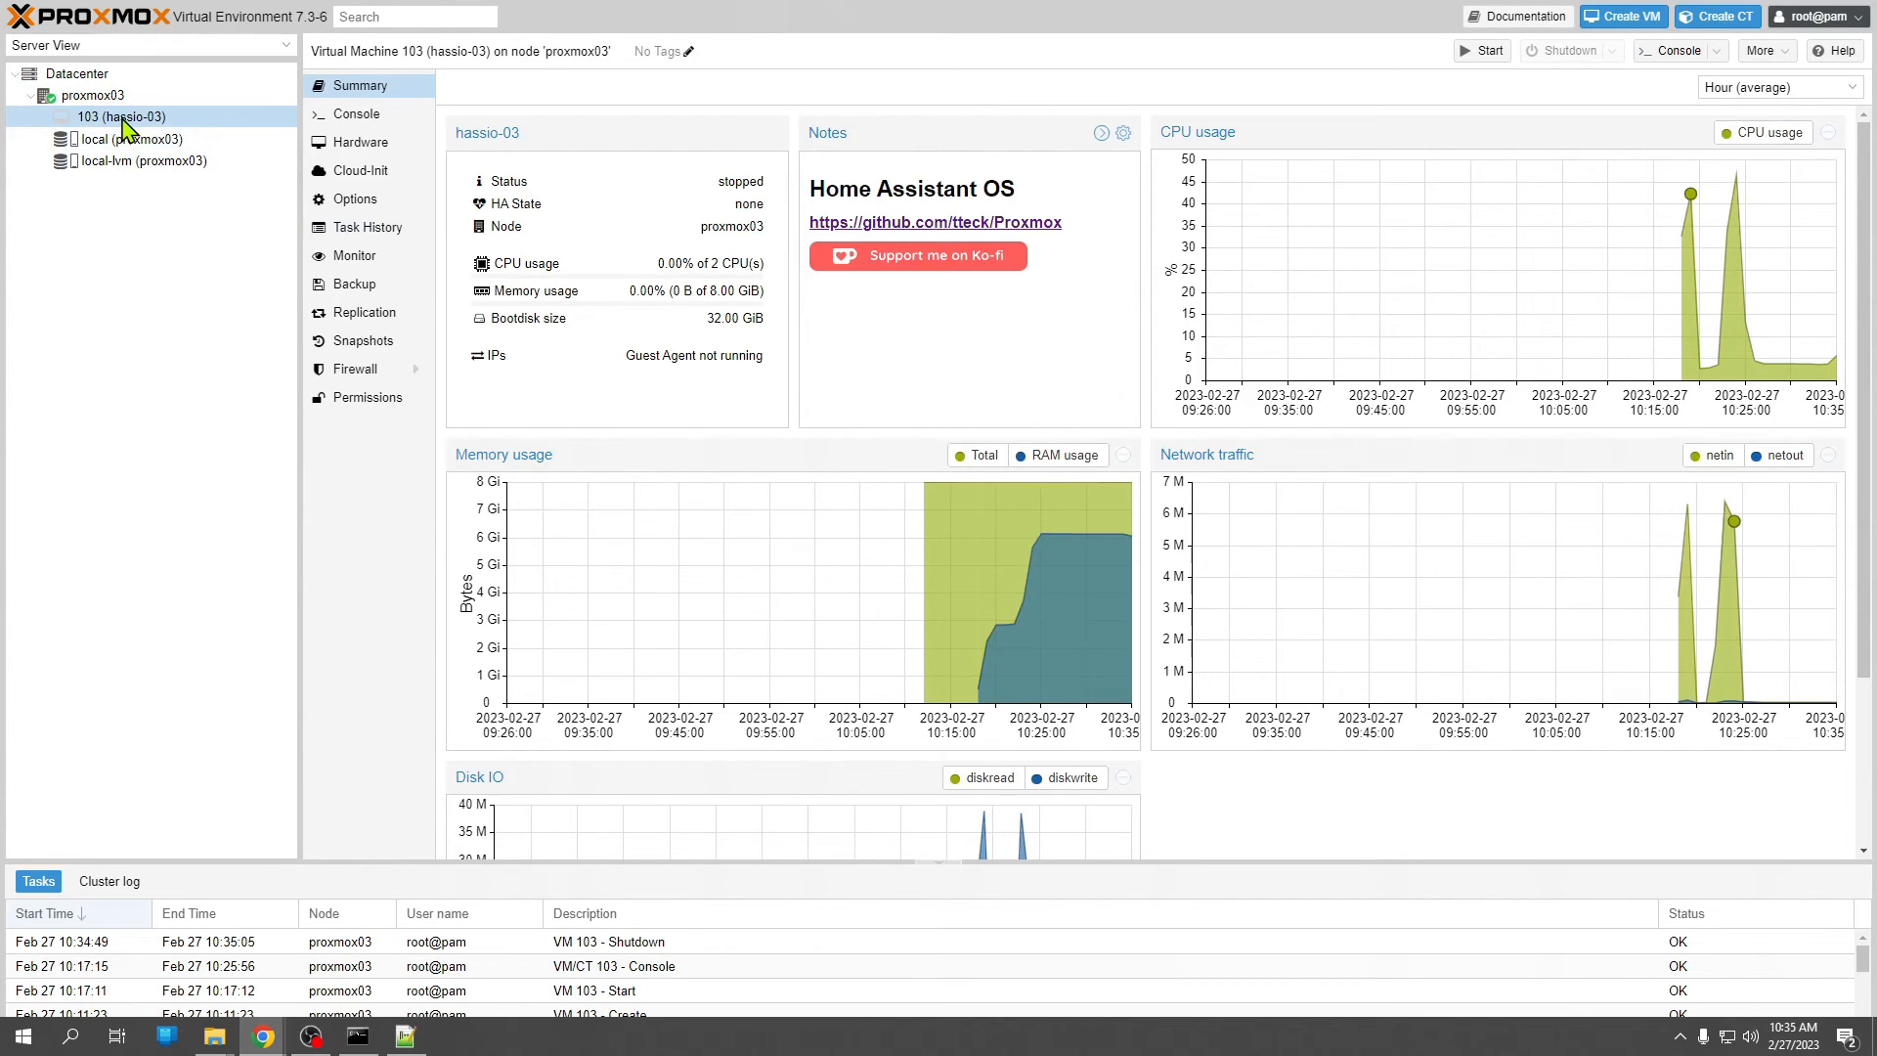
Replace the MAC address of VM 103's net0 network device with the copied address 08:00:27:a7:de:bf.
left_click(354, 144)
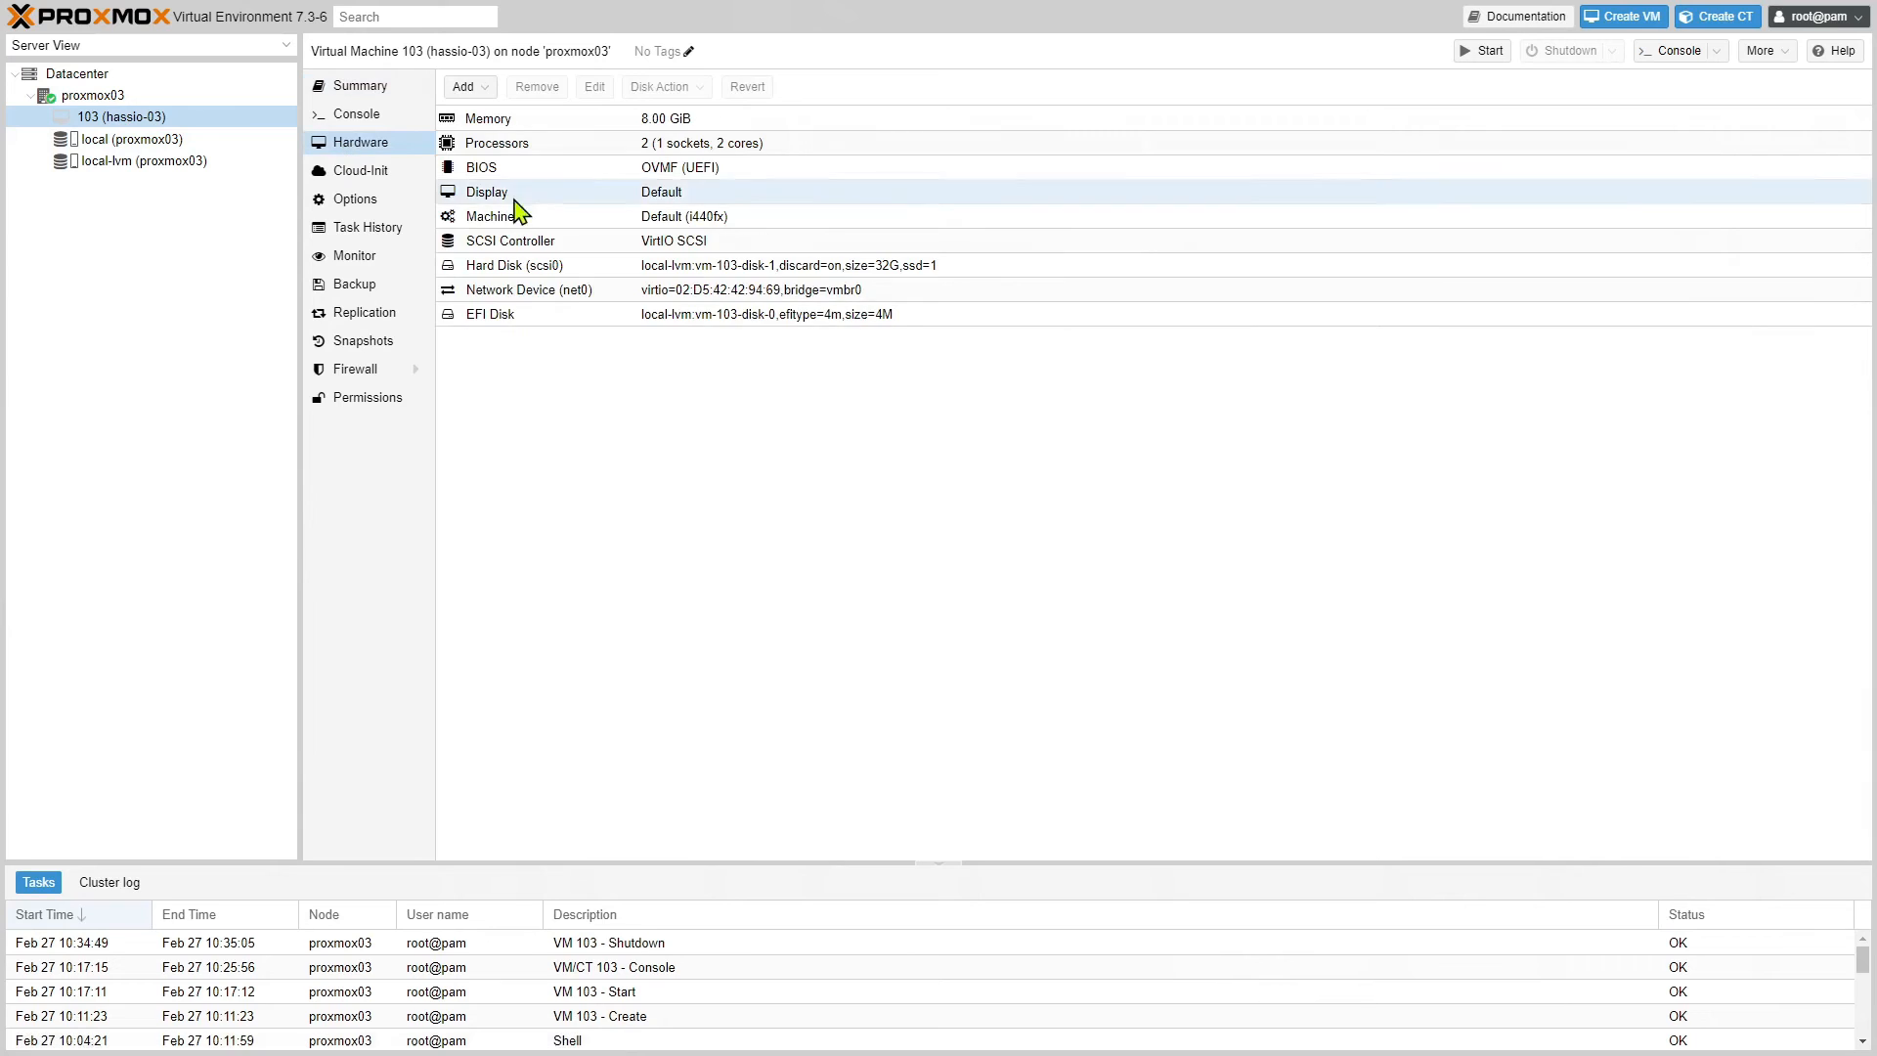
left_click(567, 291)
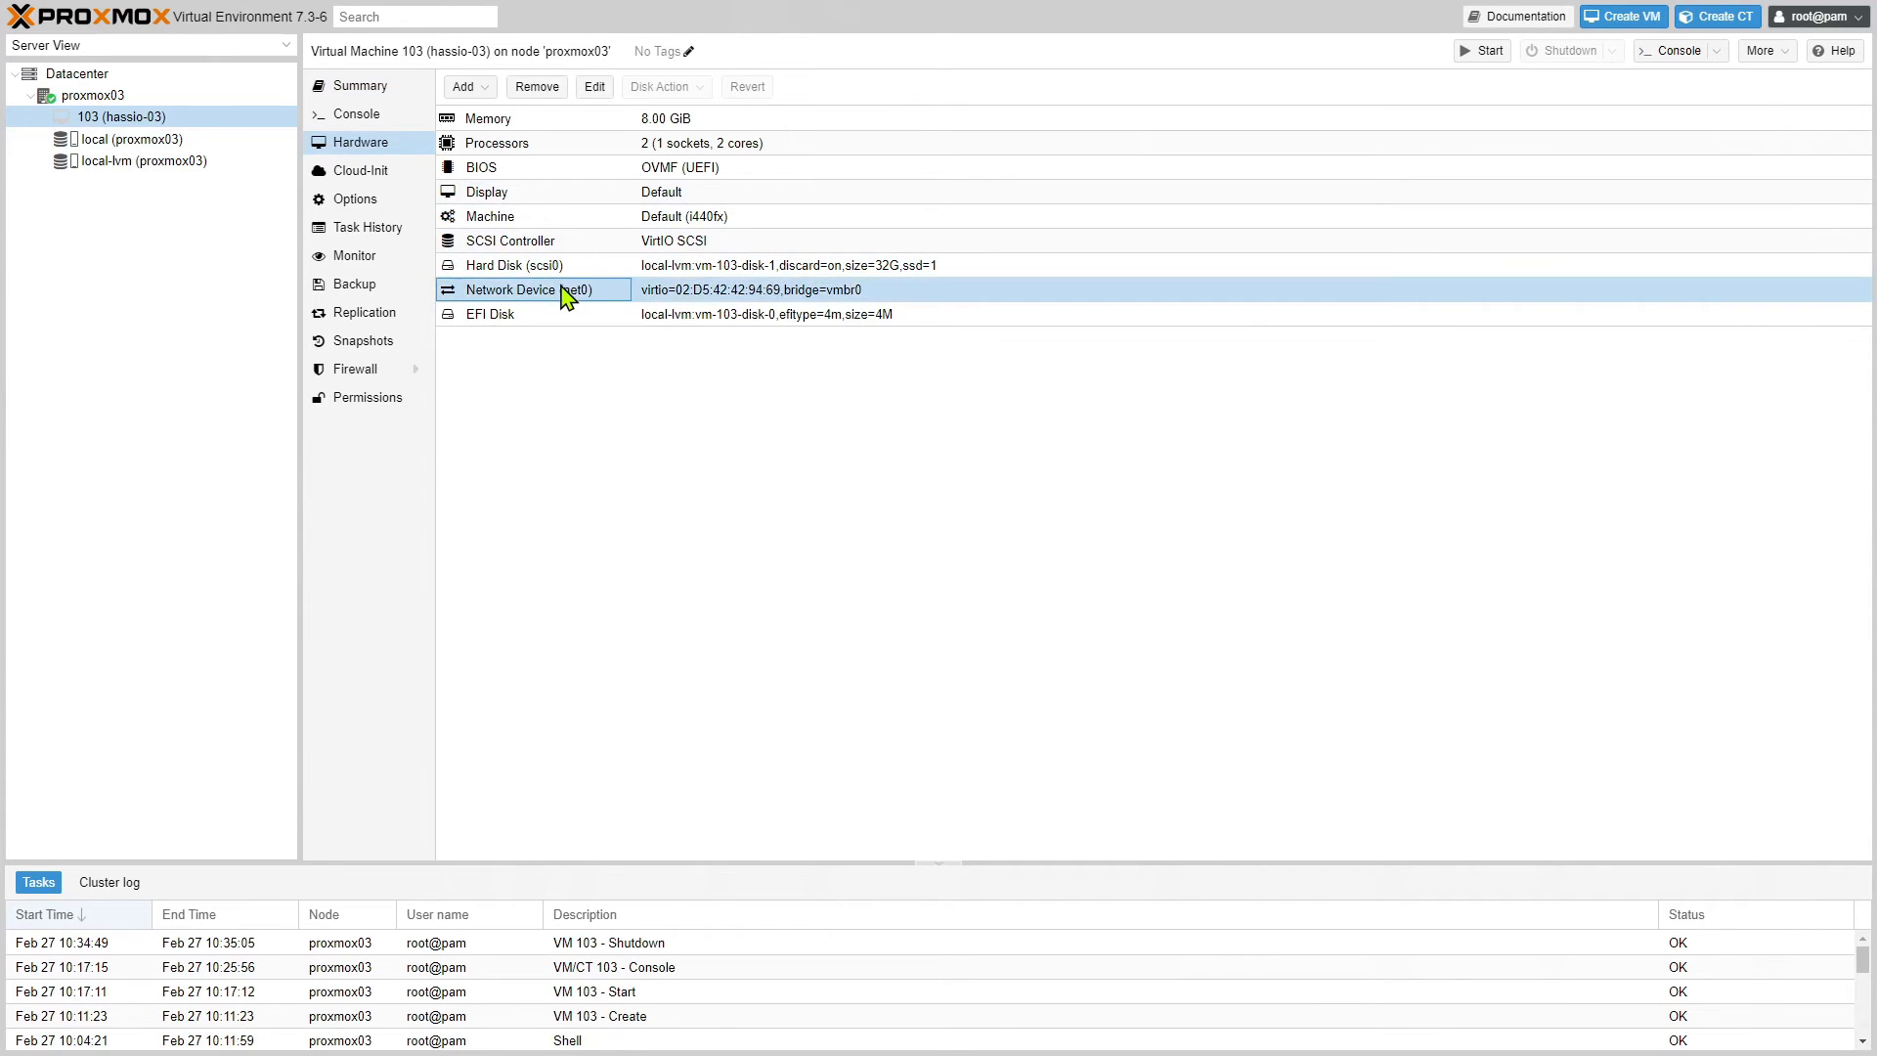
left_click(592, 89)
left_click_drag(1210, 525, 1054, 525)
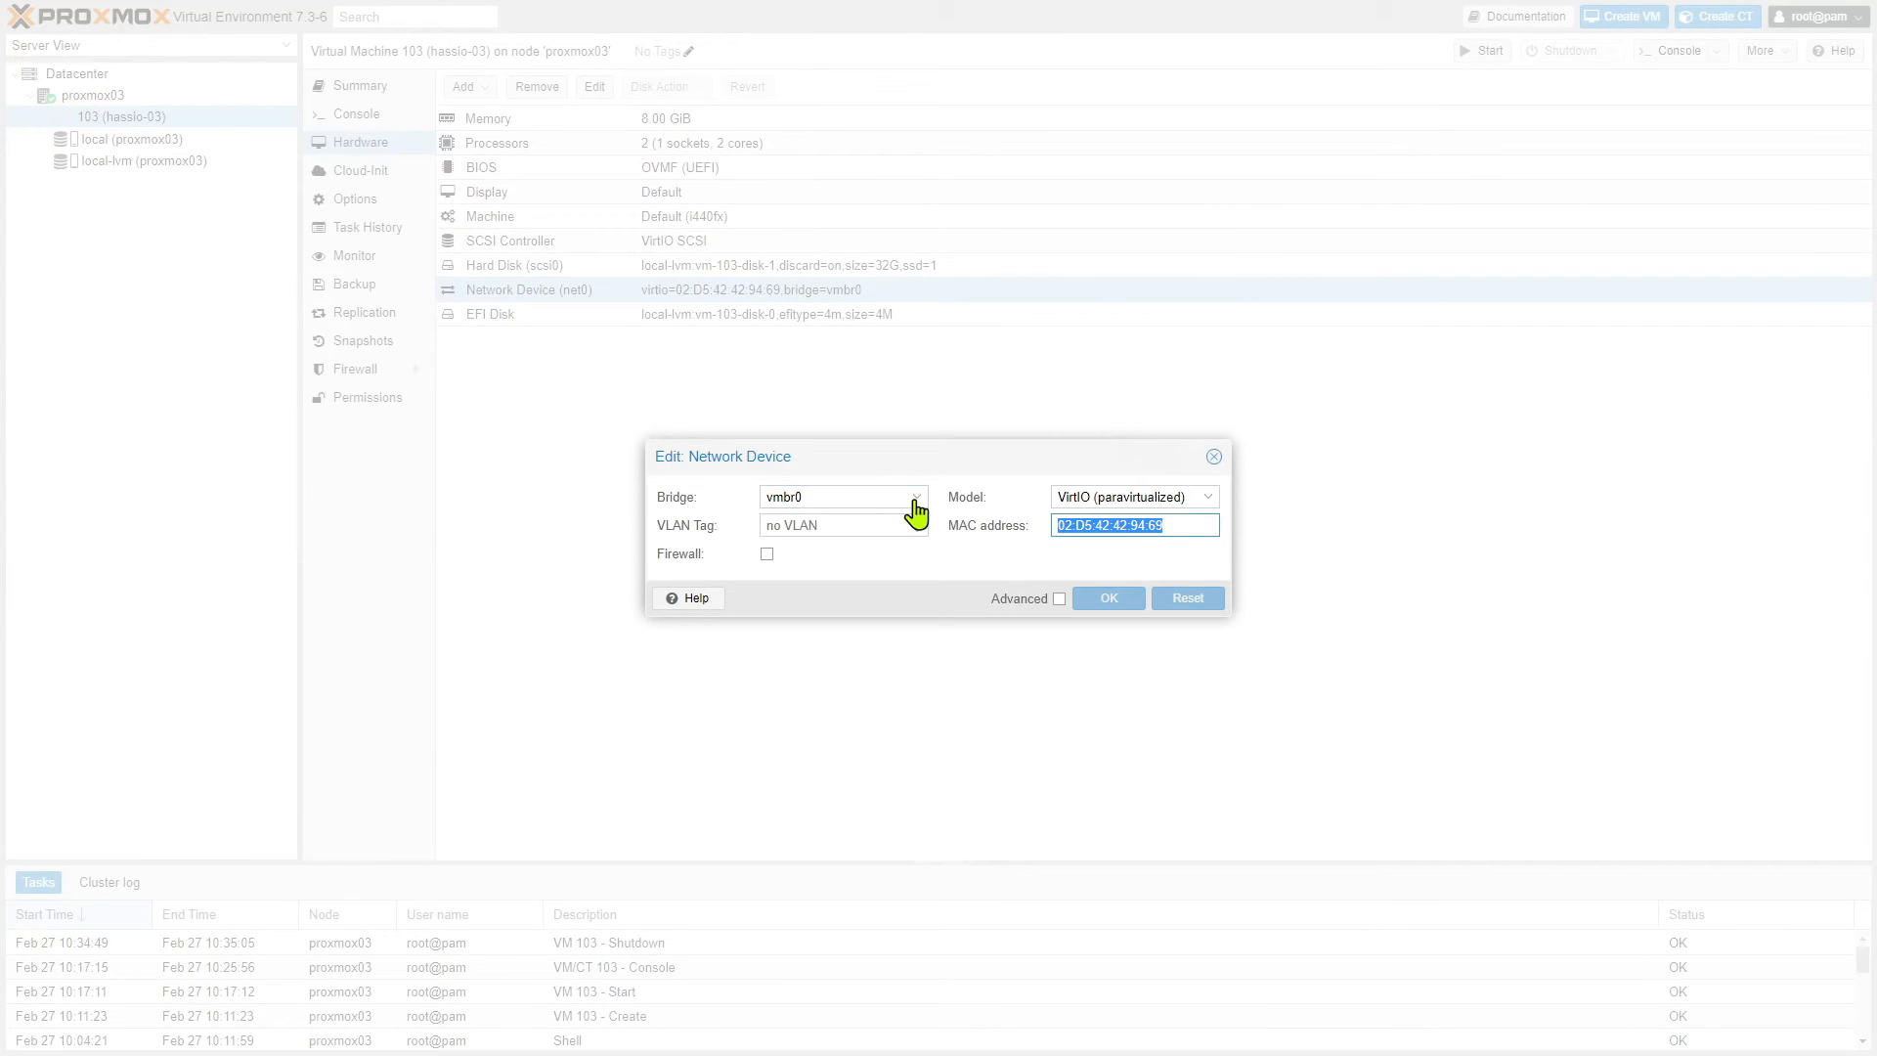
key("ctrl+v")
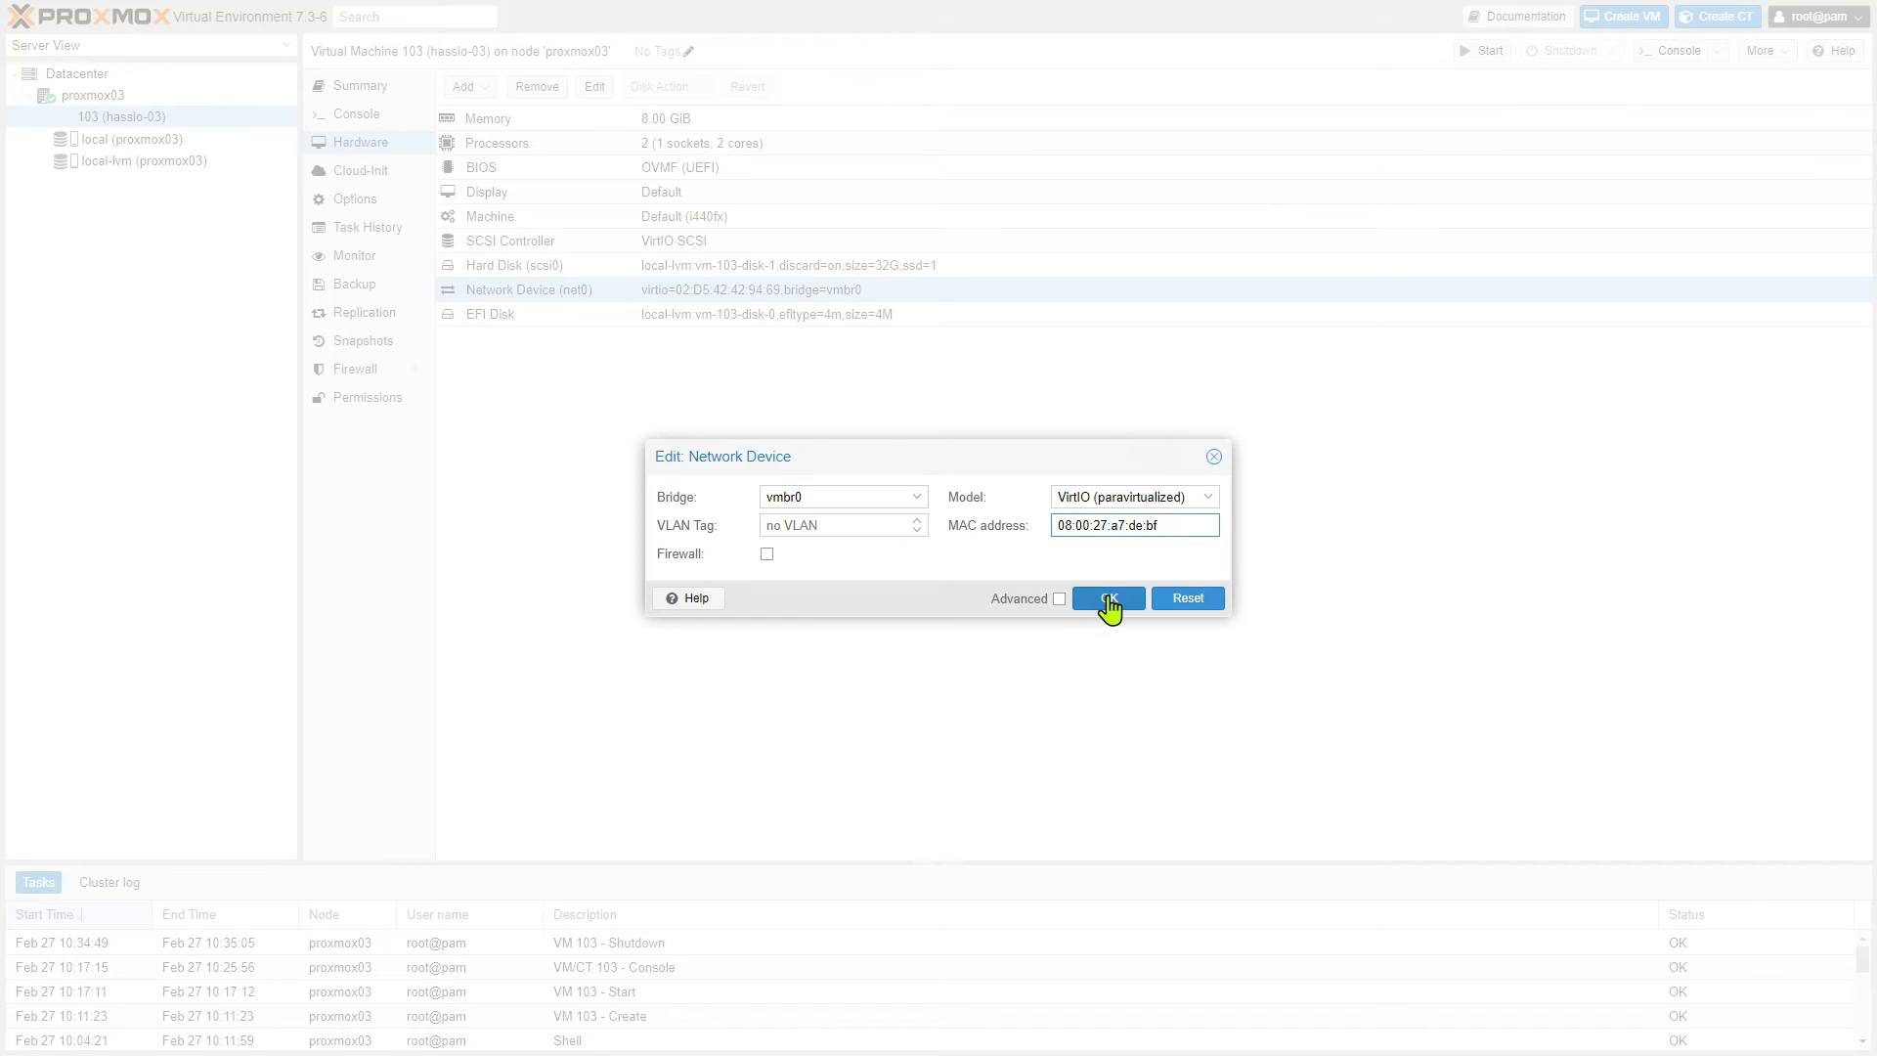
left_click(1108, 598)
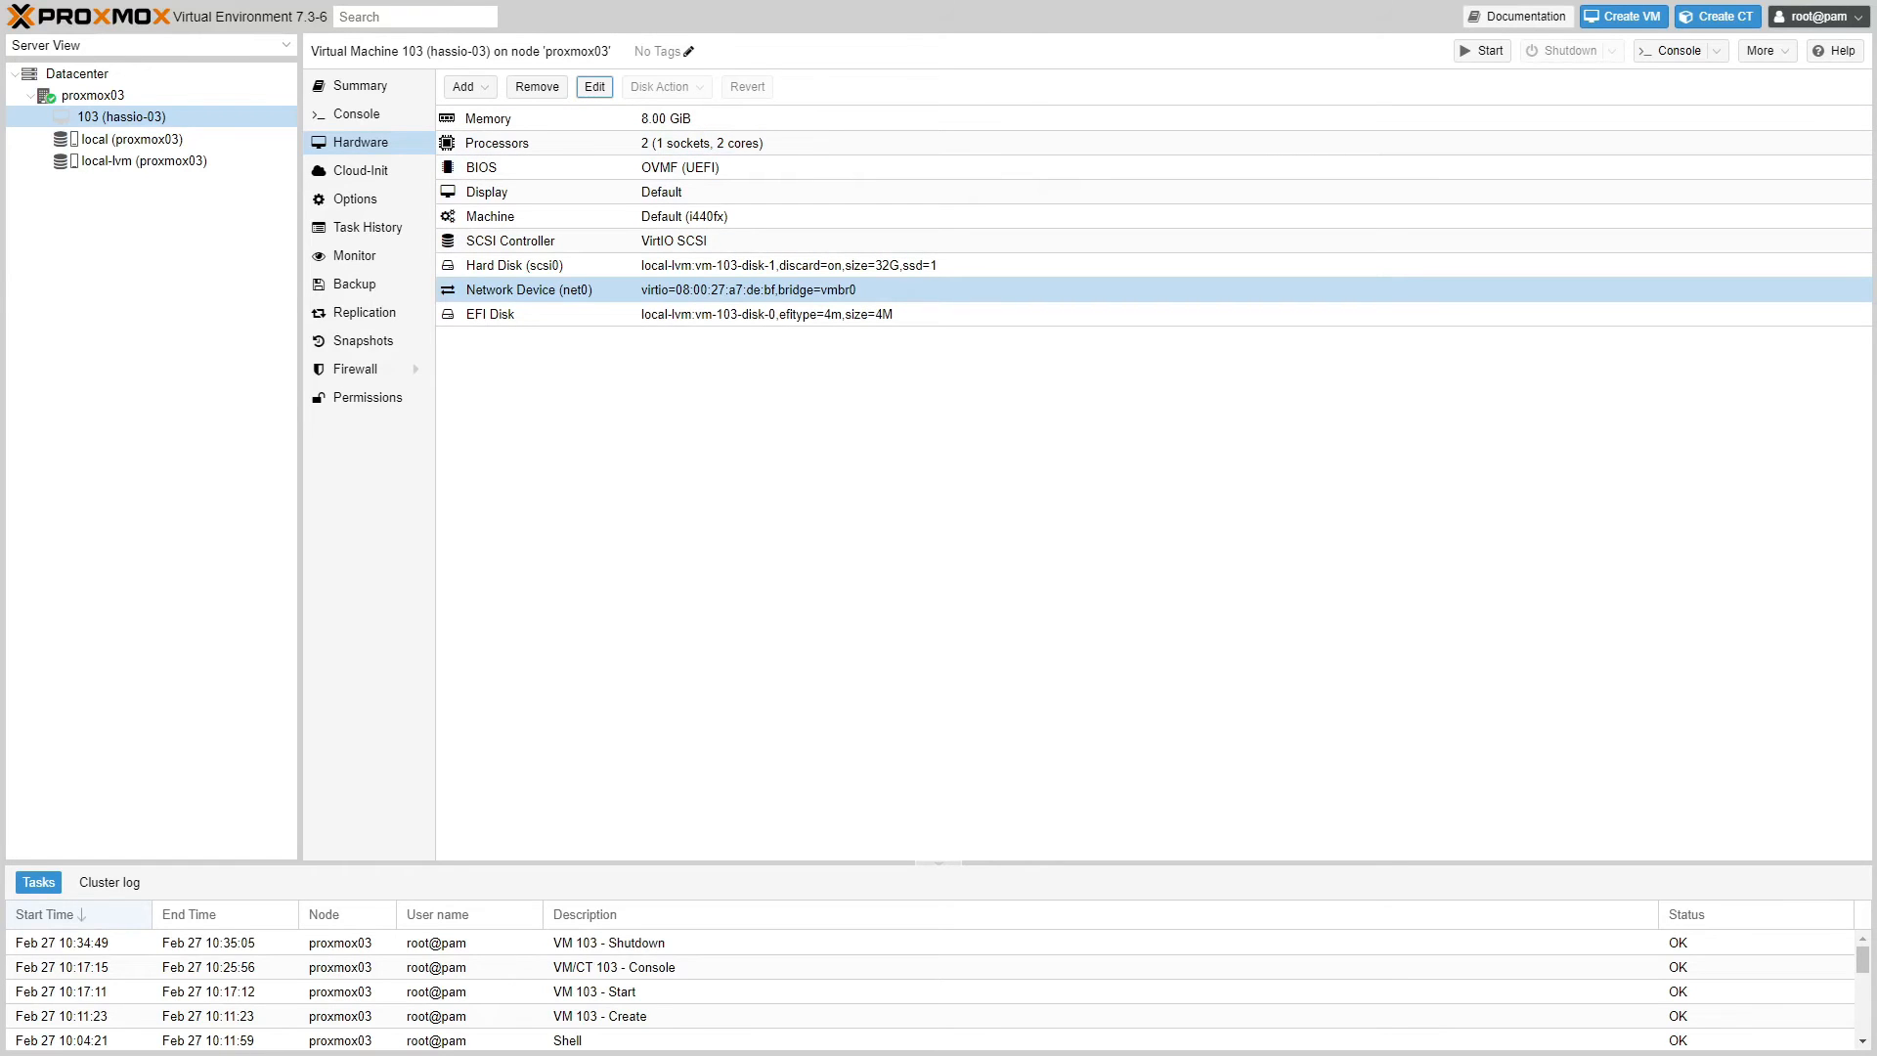
Place the proxmox01 window and Command Prompt side by side and run a continuous ping with ping 192.168.1.108 -t.
left_click_drag(1876, 105, 1323, 72)
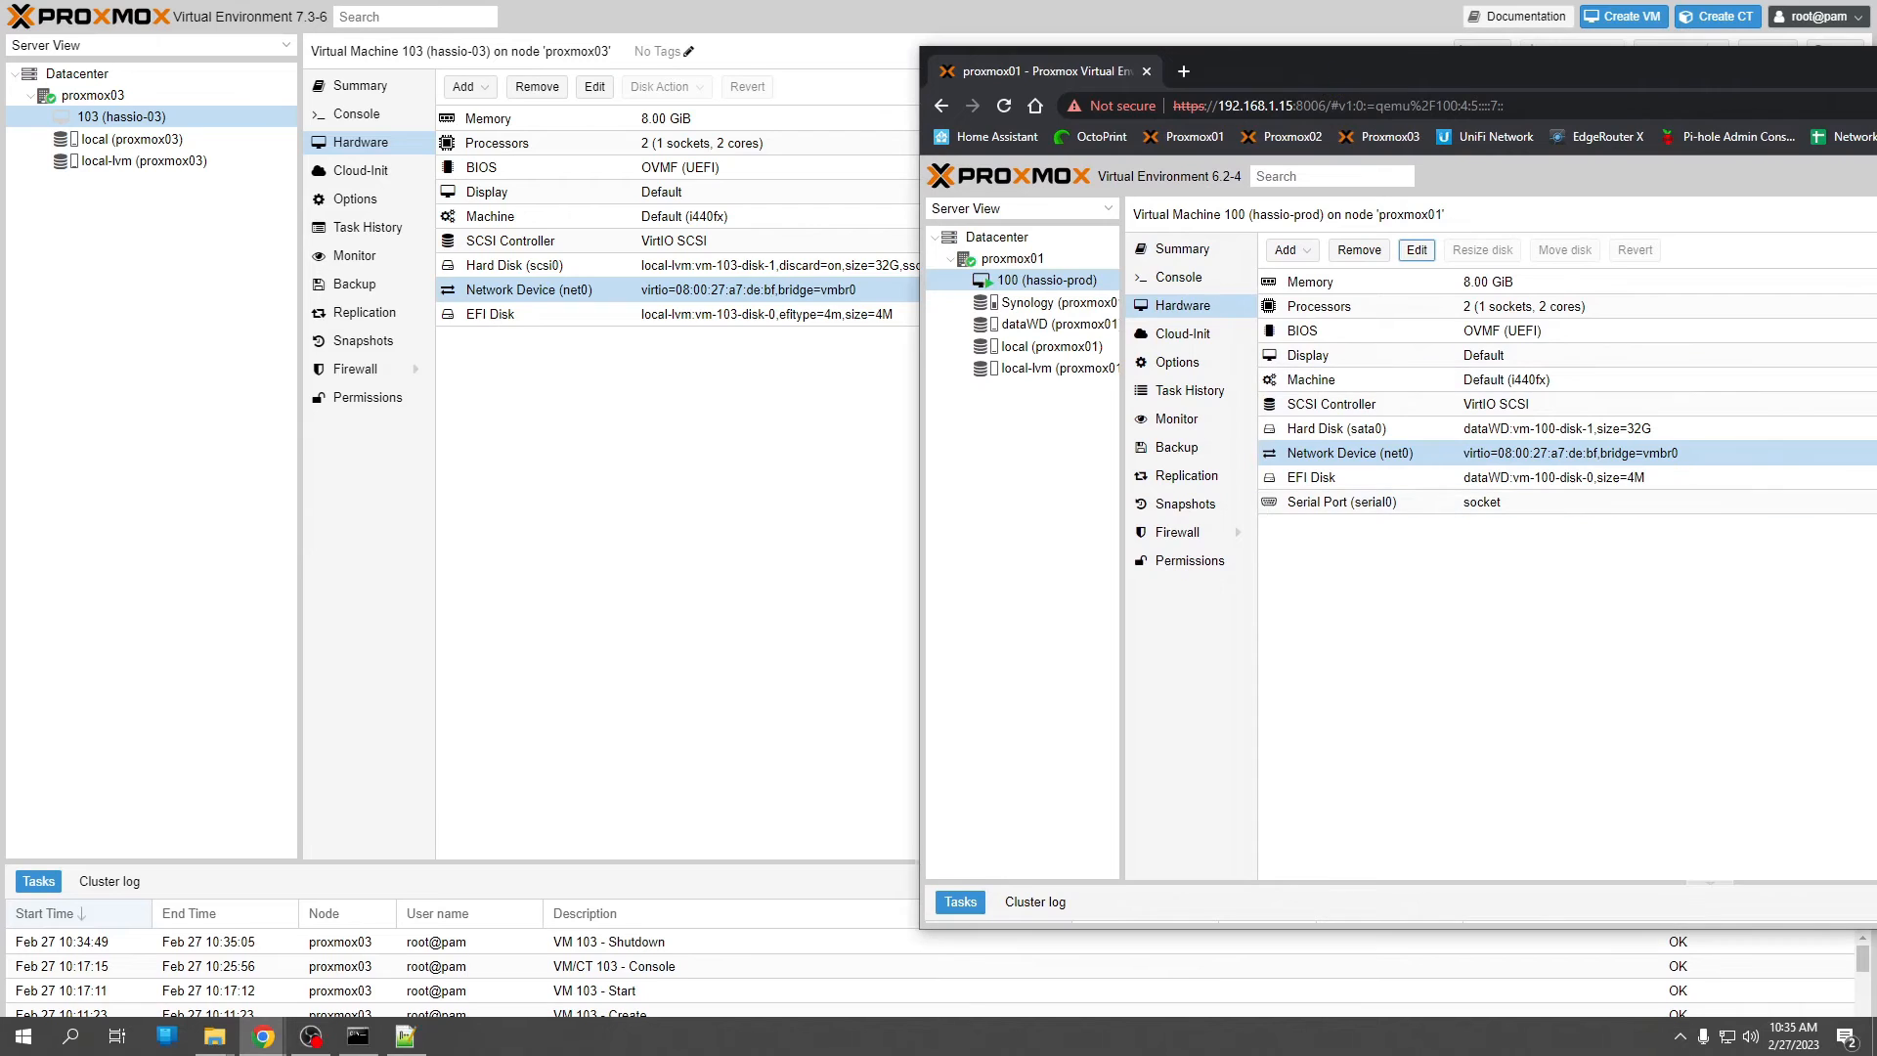
key("alt+Tab")
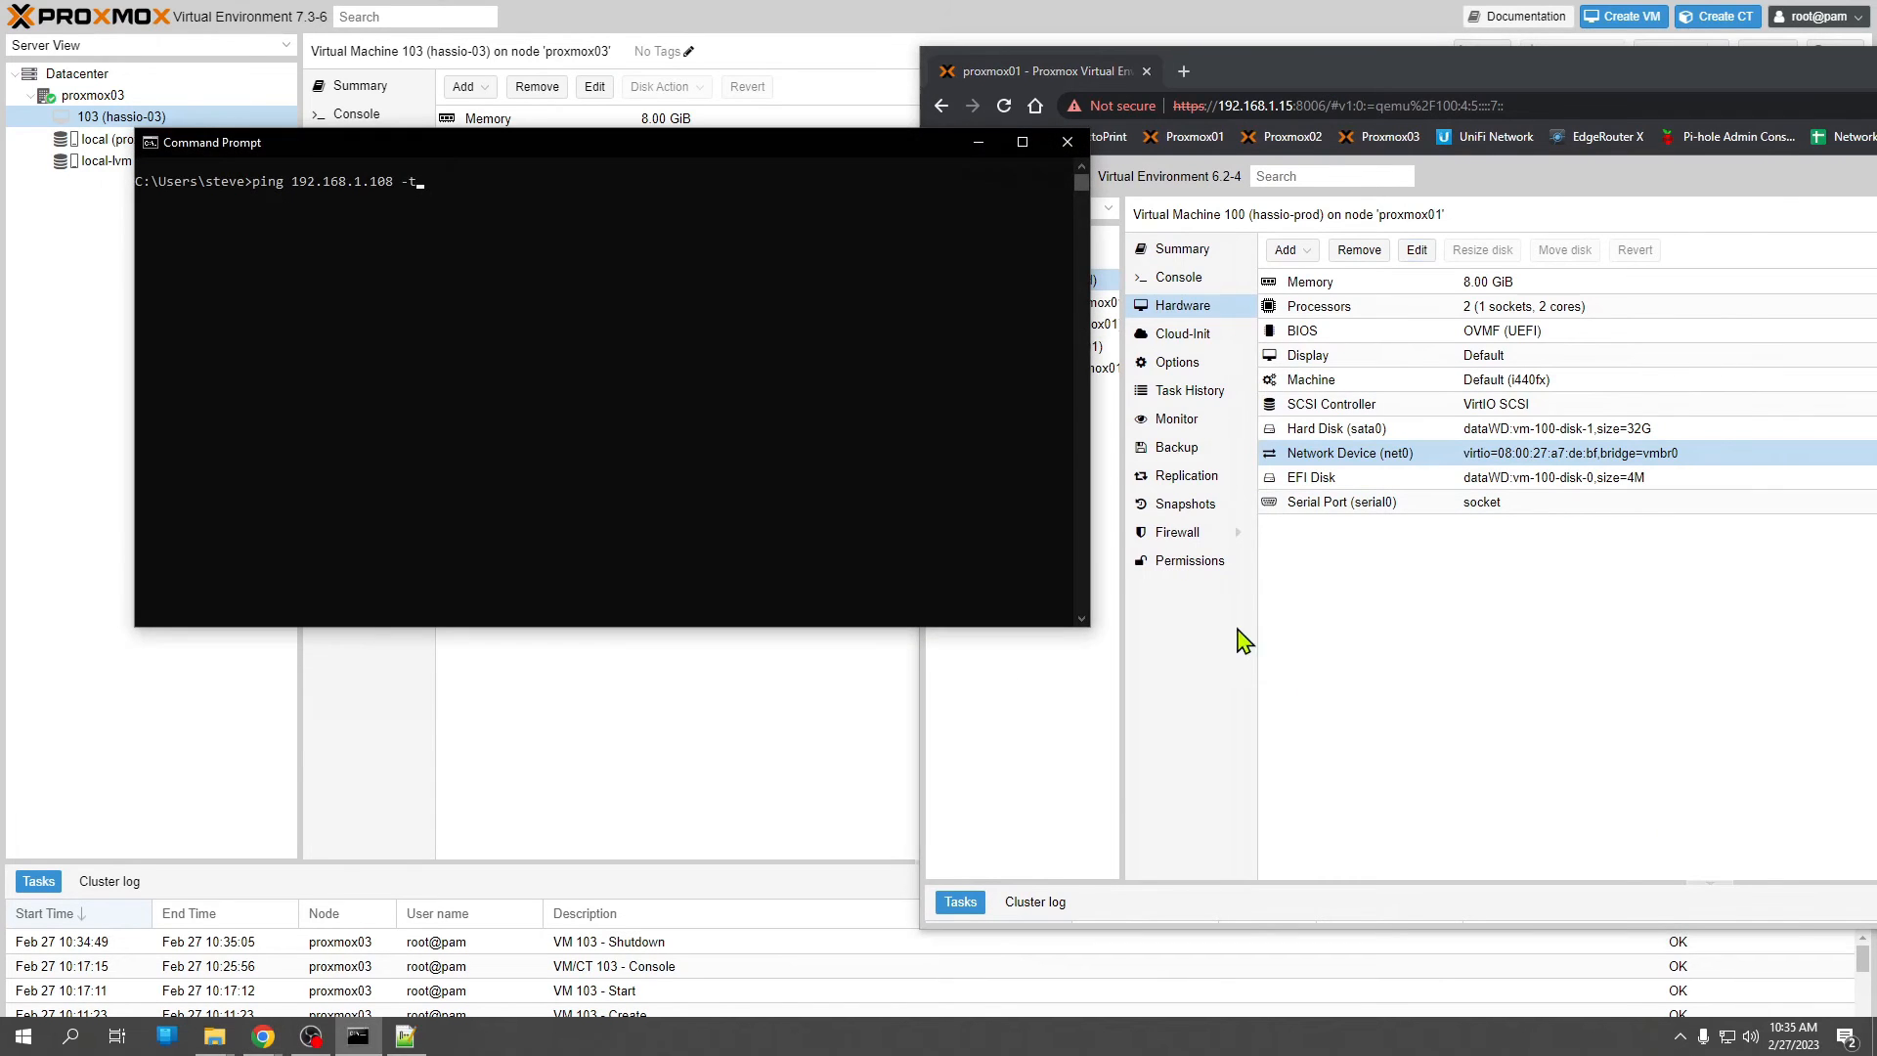
left_click_drag(578, 149, 520, 426)
key("Return")
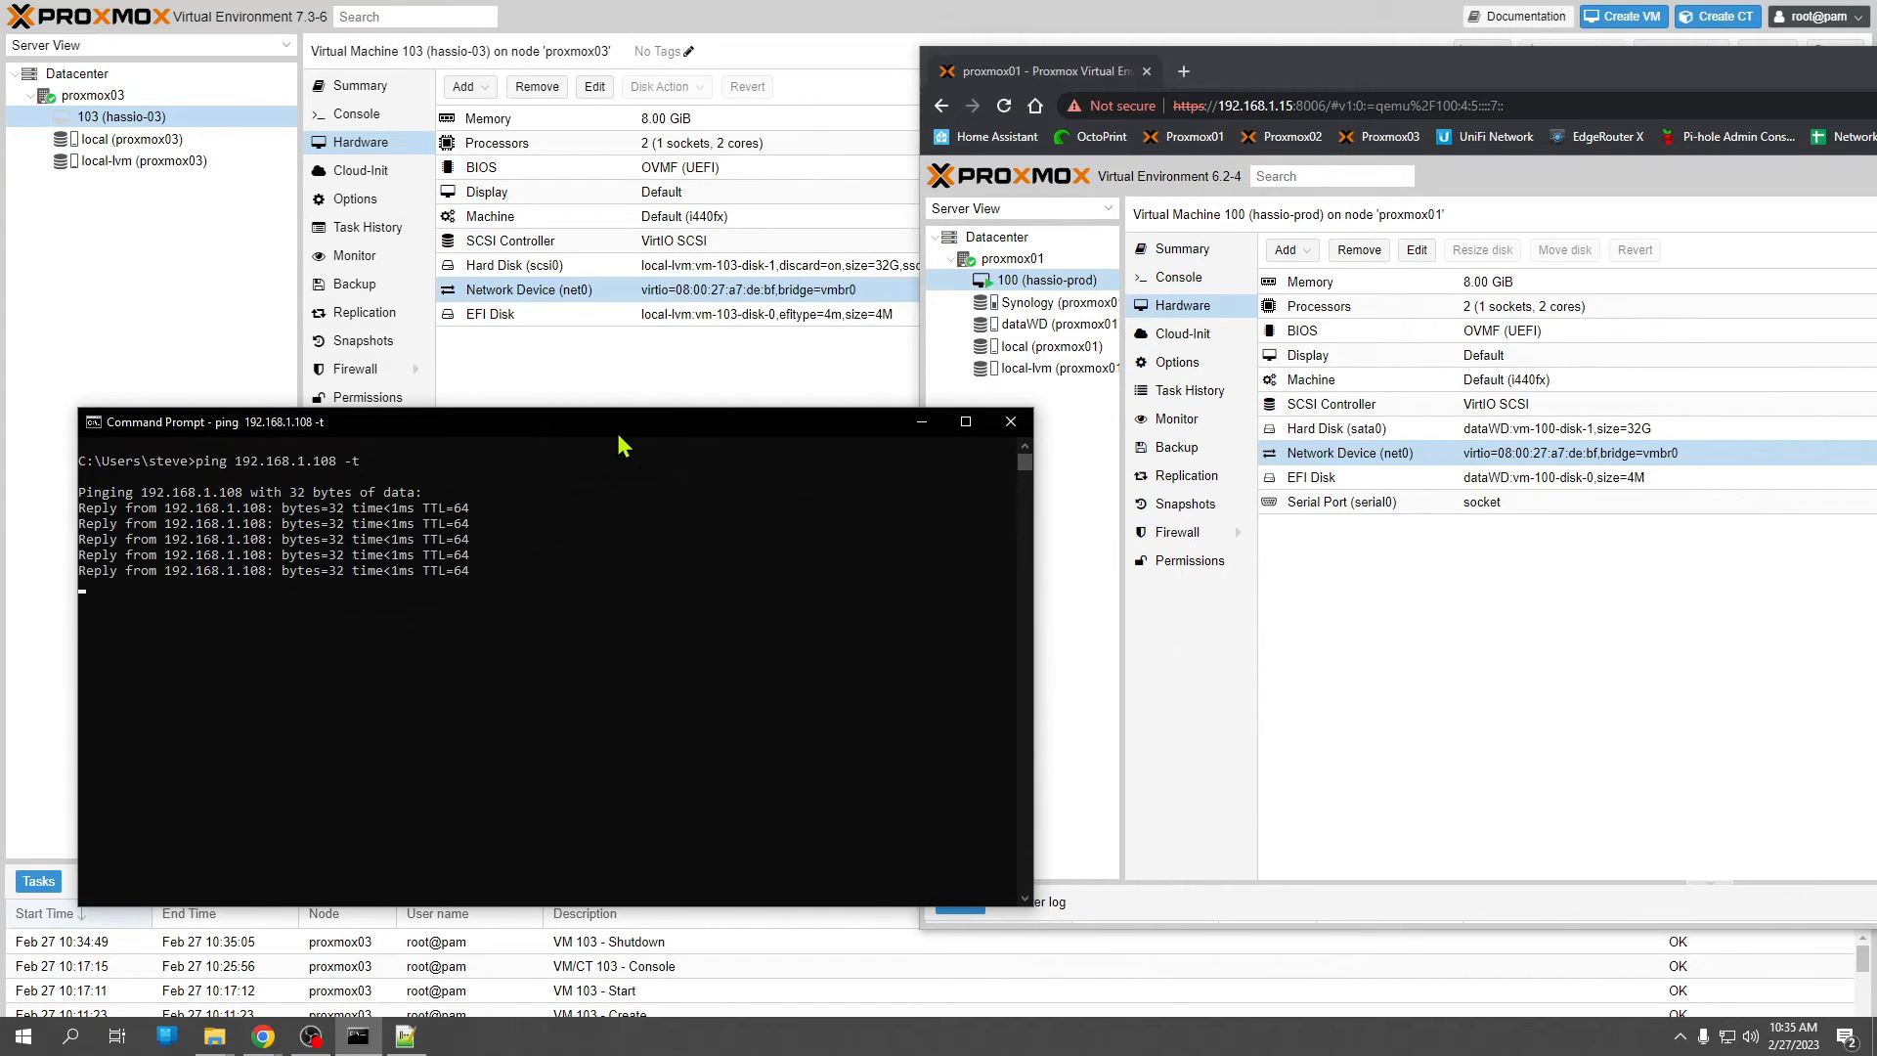
Shut down VM 100 (hassio-prod) on proxmox01 and enlarge the task log to follow the shutdown alongside the ping.
left_click(1024, 281)
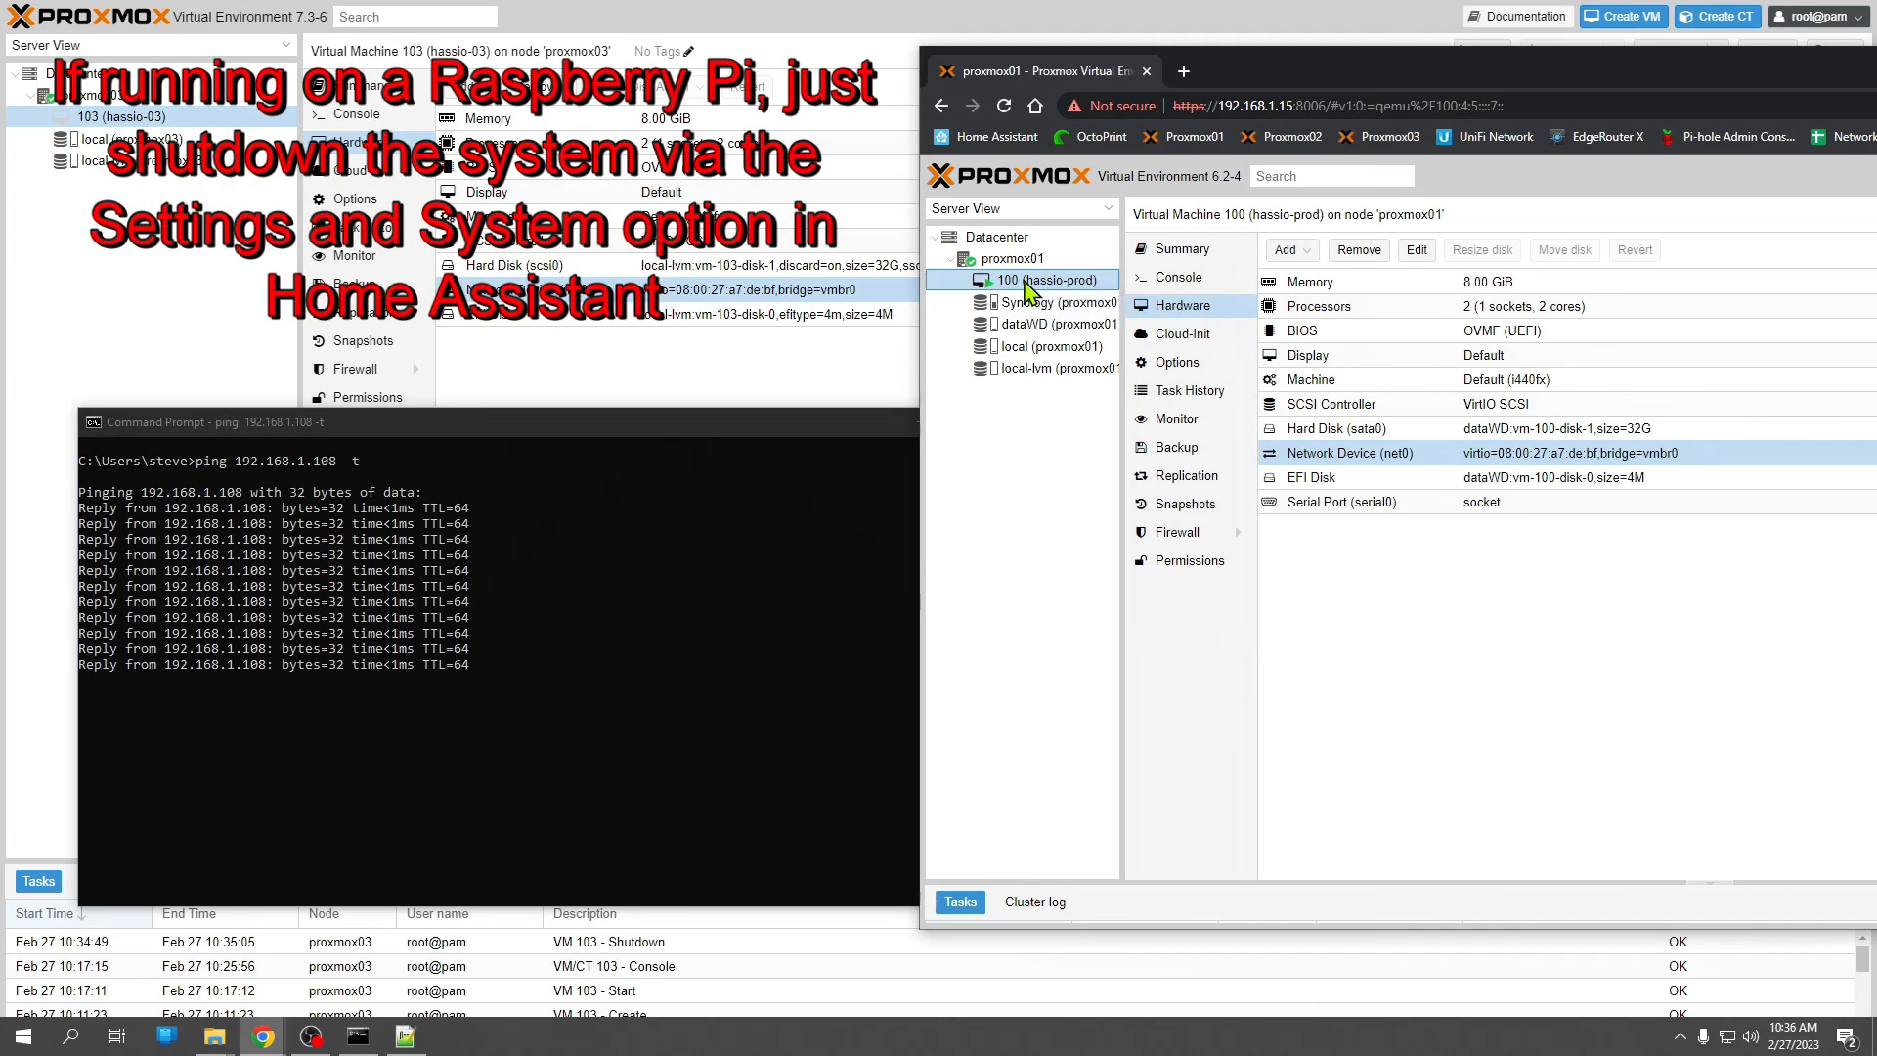
right_click(1028, 291)
left_click(1075, 367)
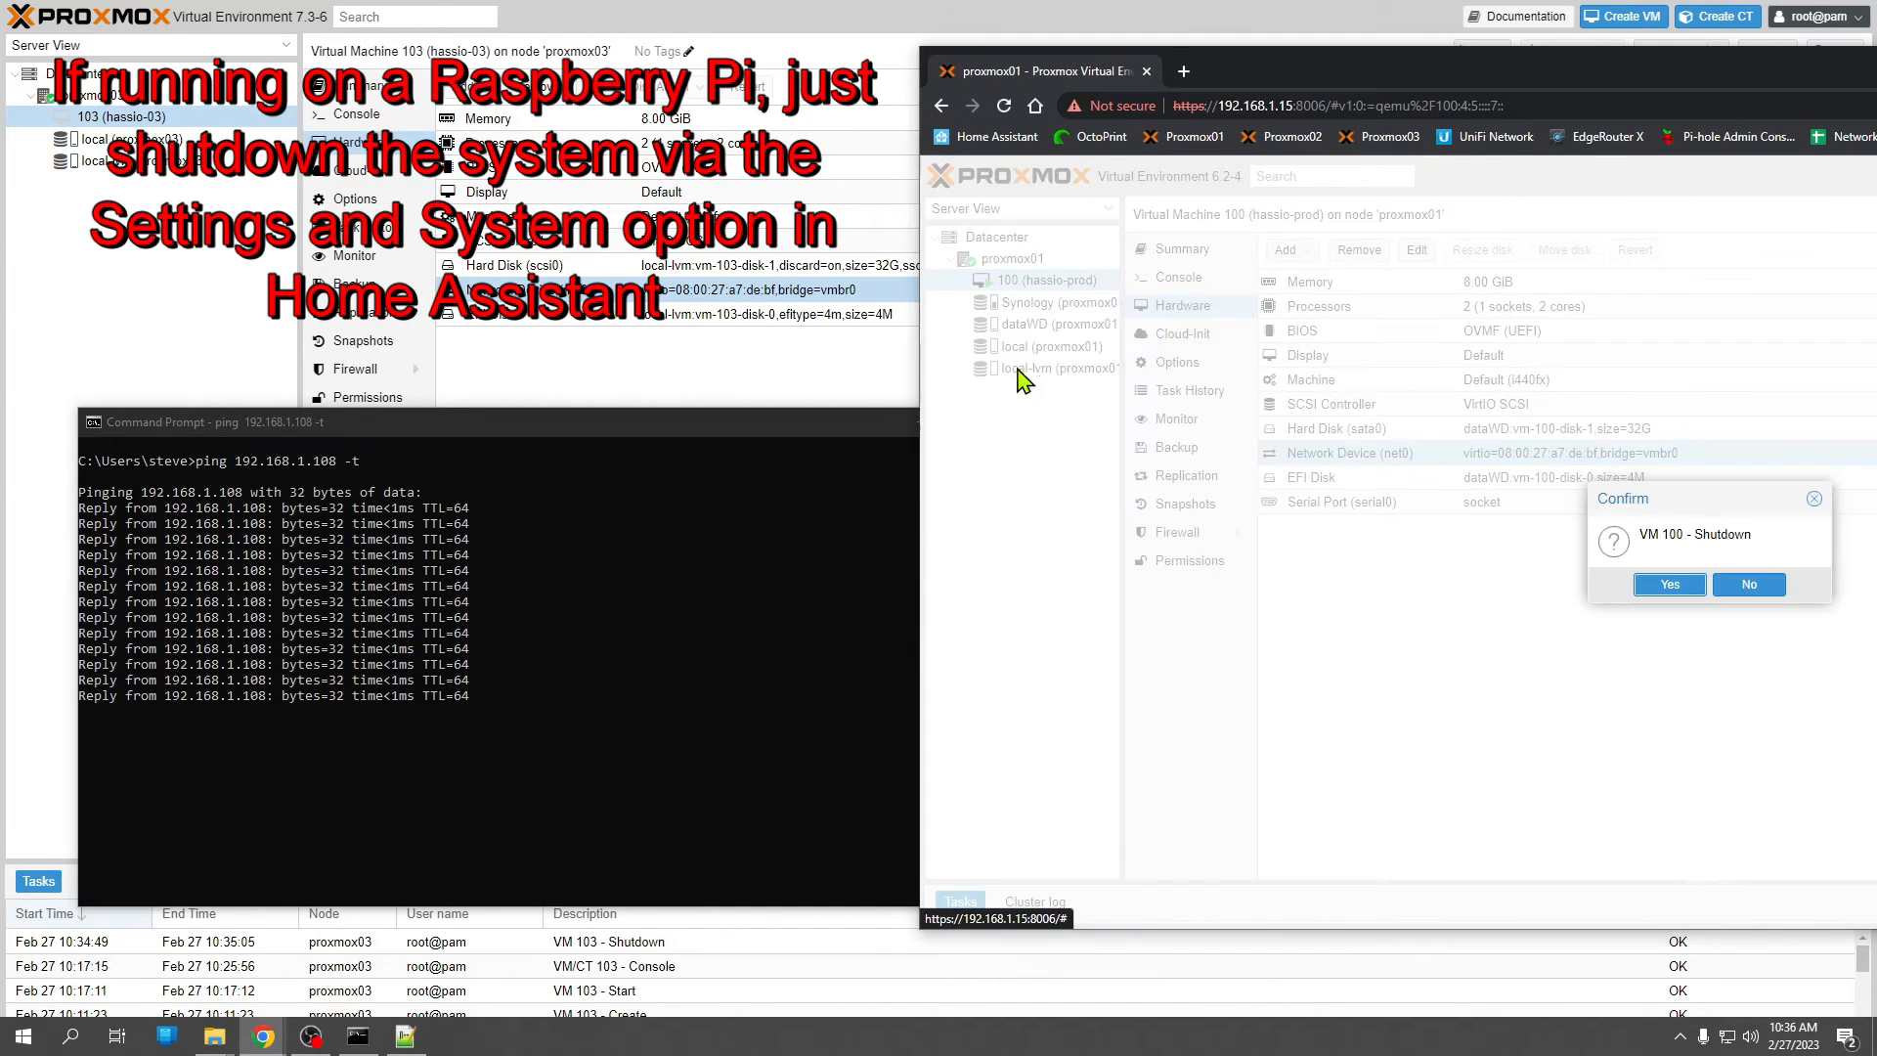
left_click(1670, 584)
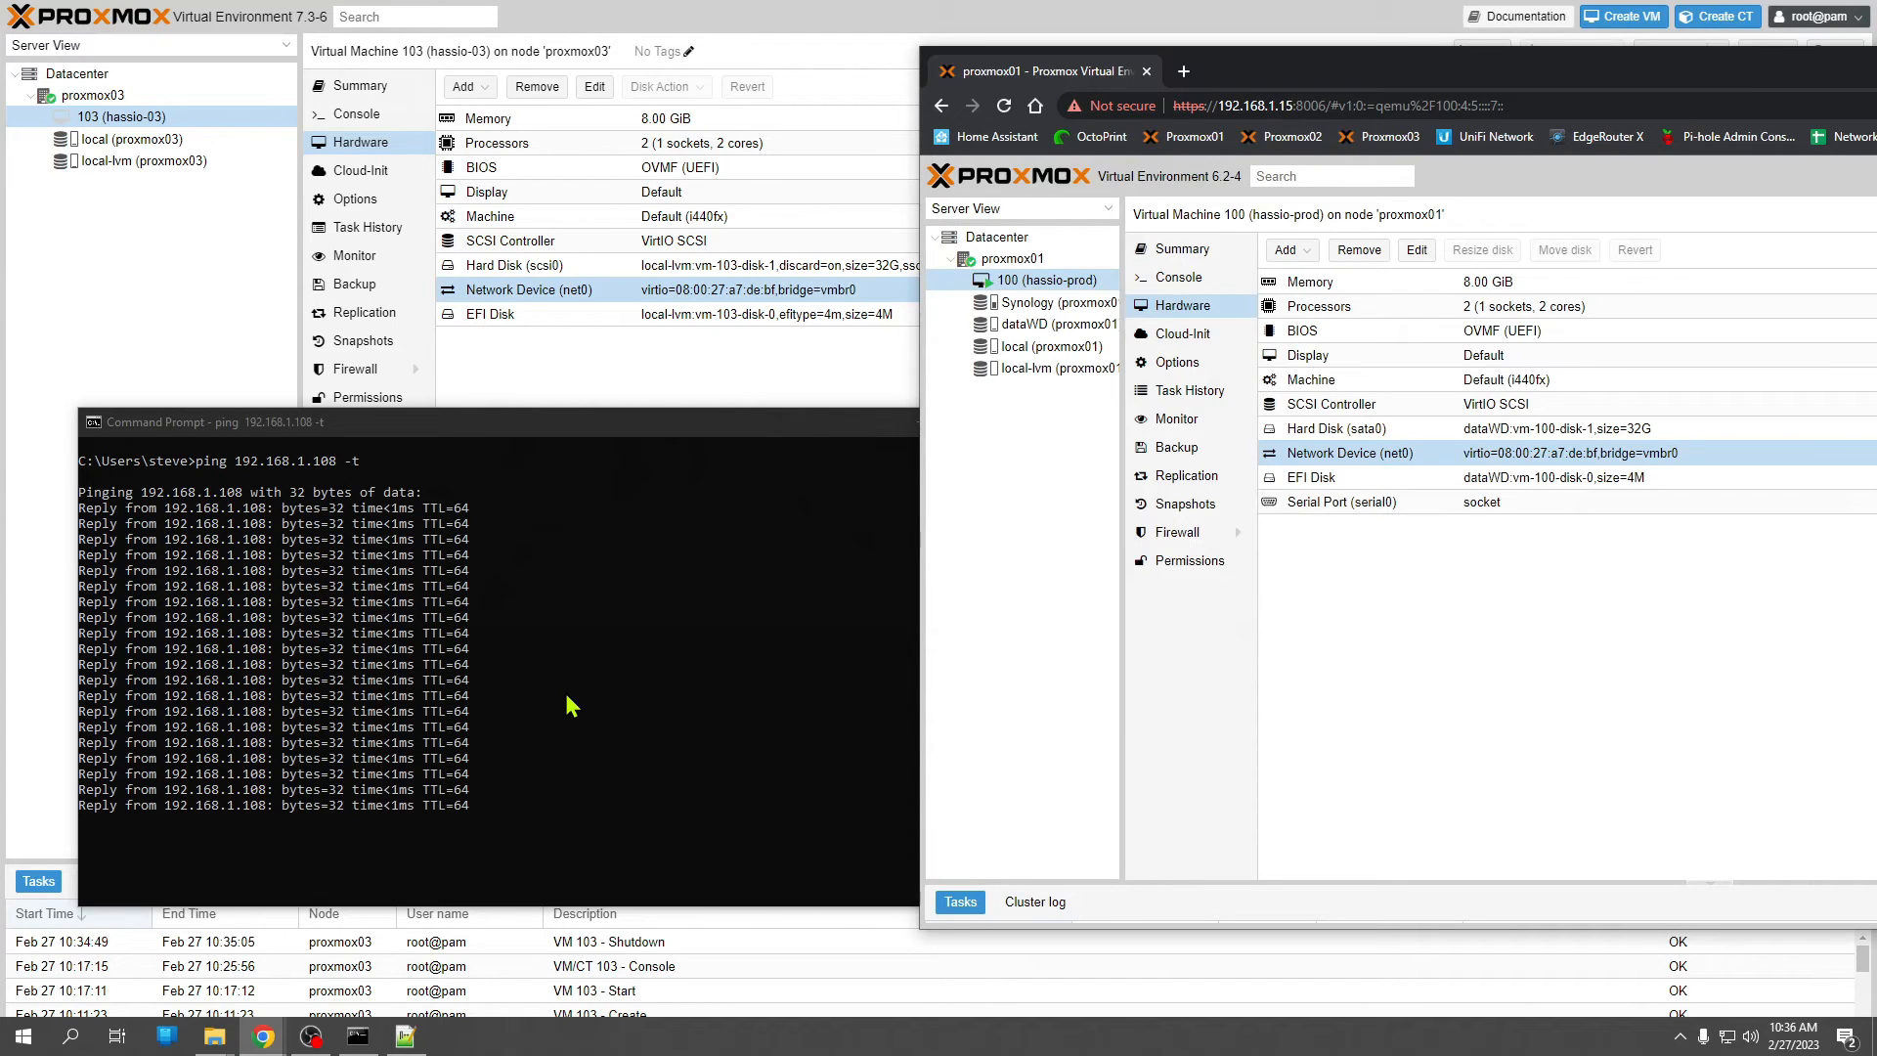
left_click_drag(597, 425, 616, 429)
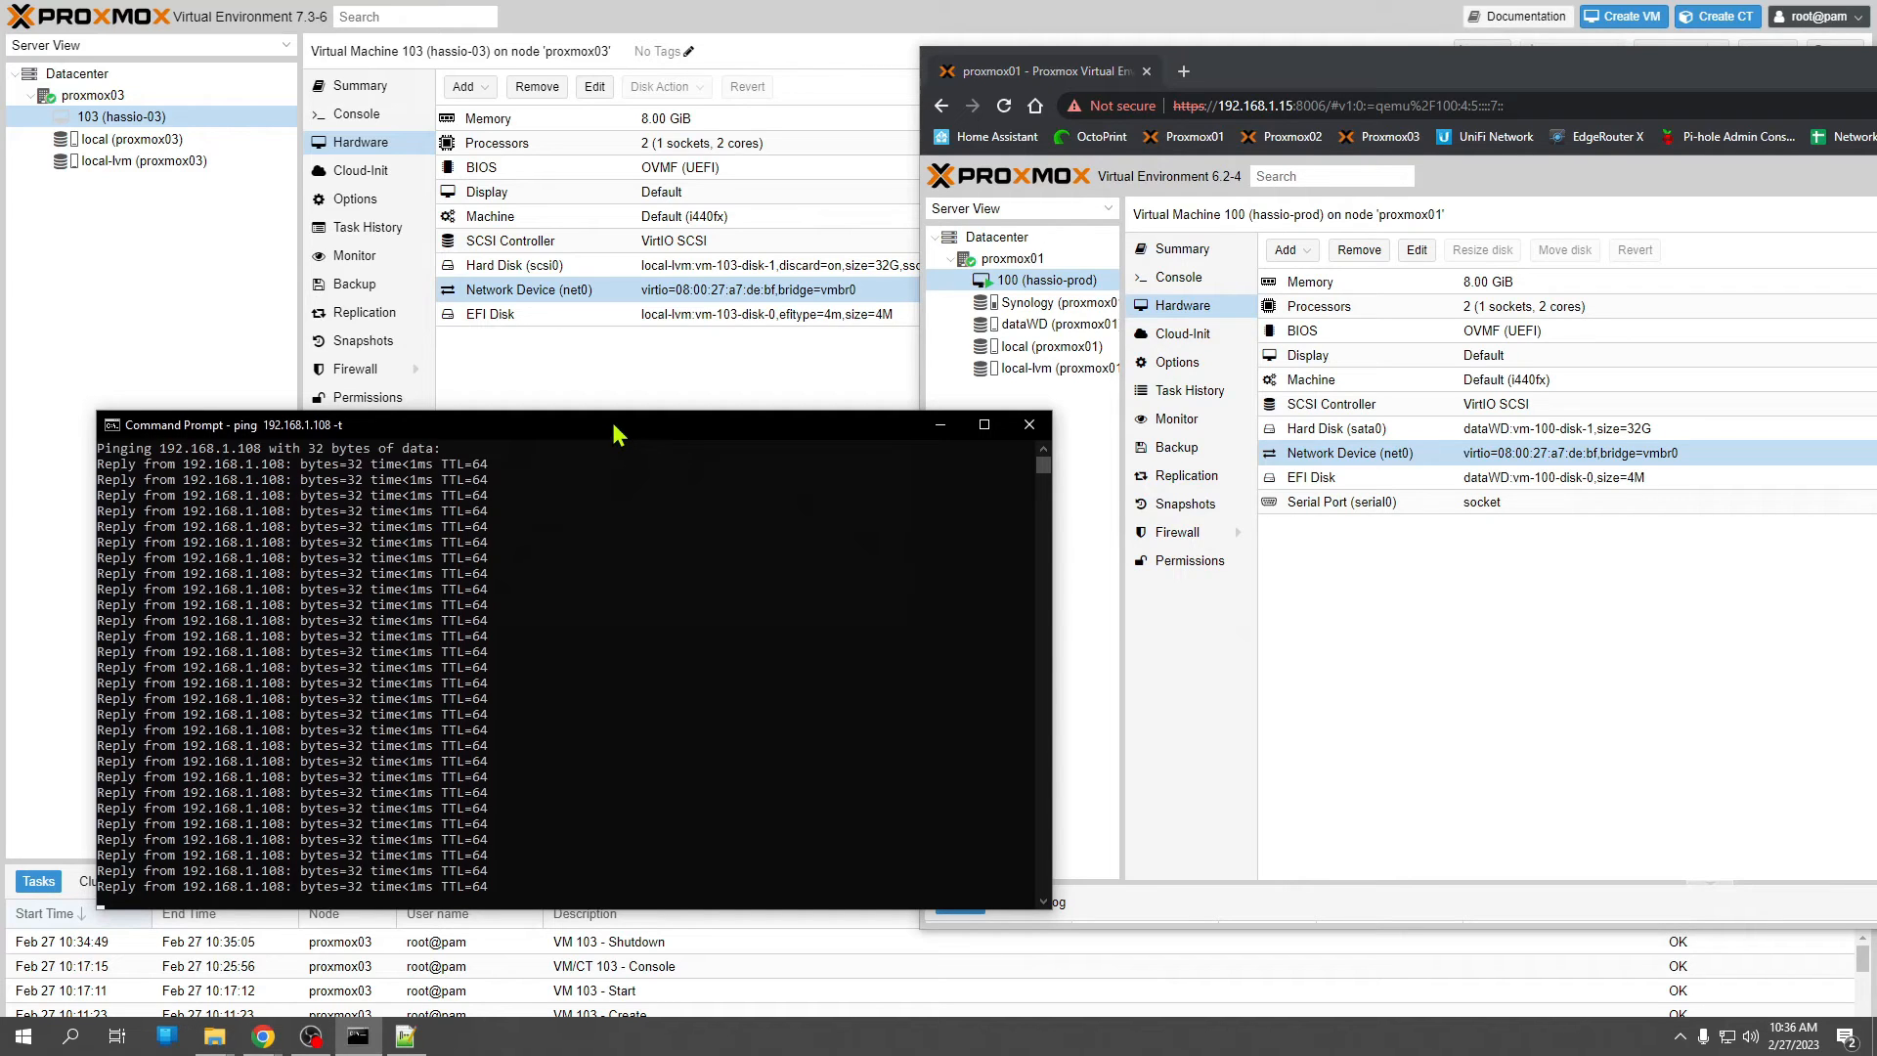
left_click_drag(1471, 882, 1466, 798)
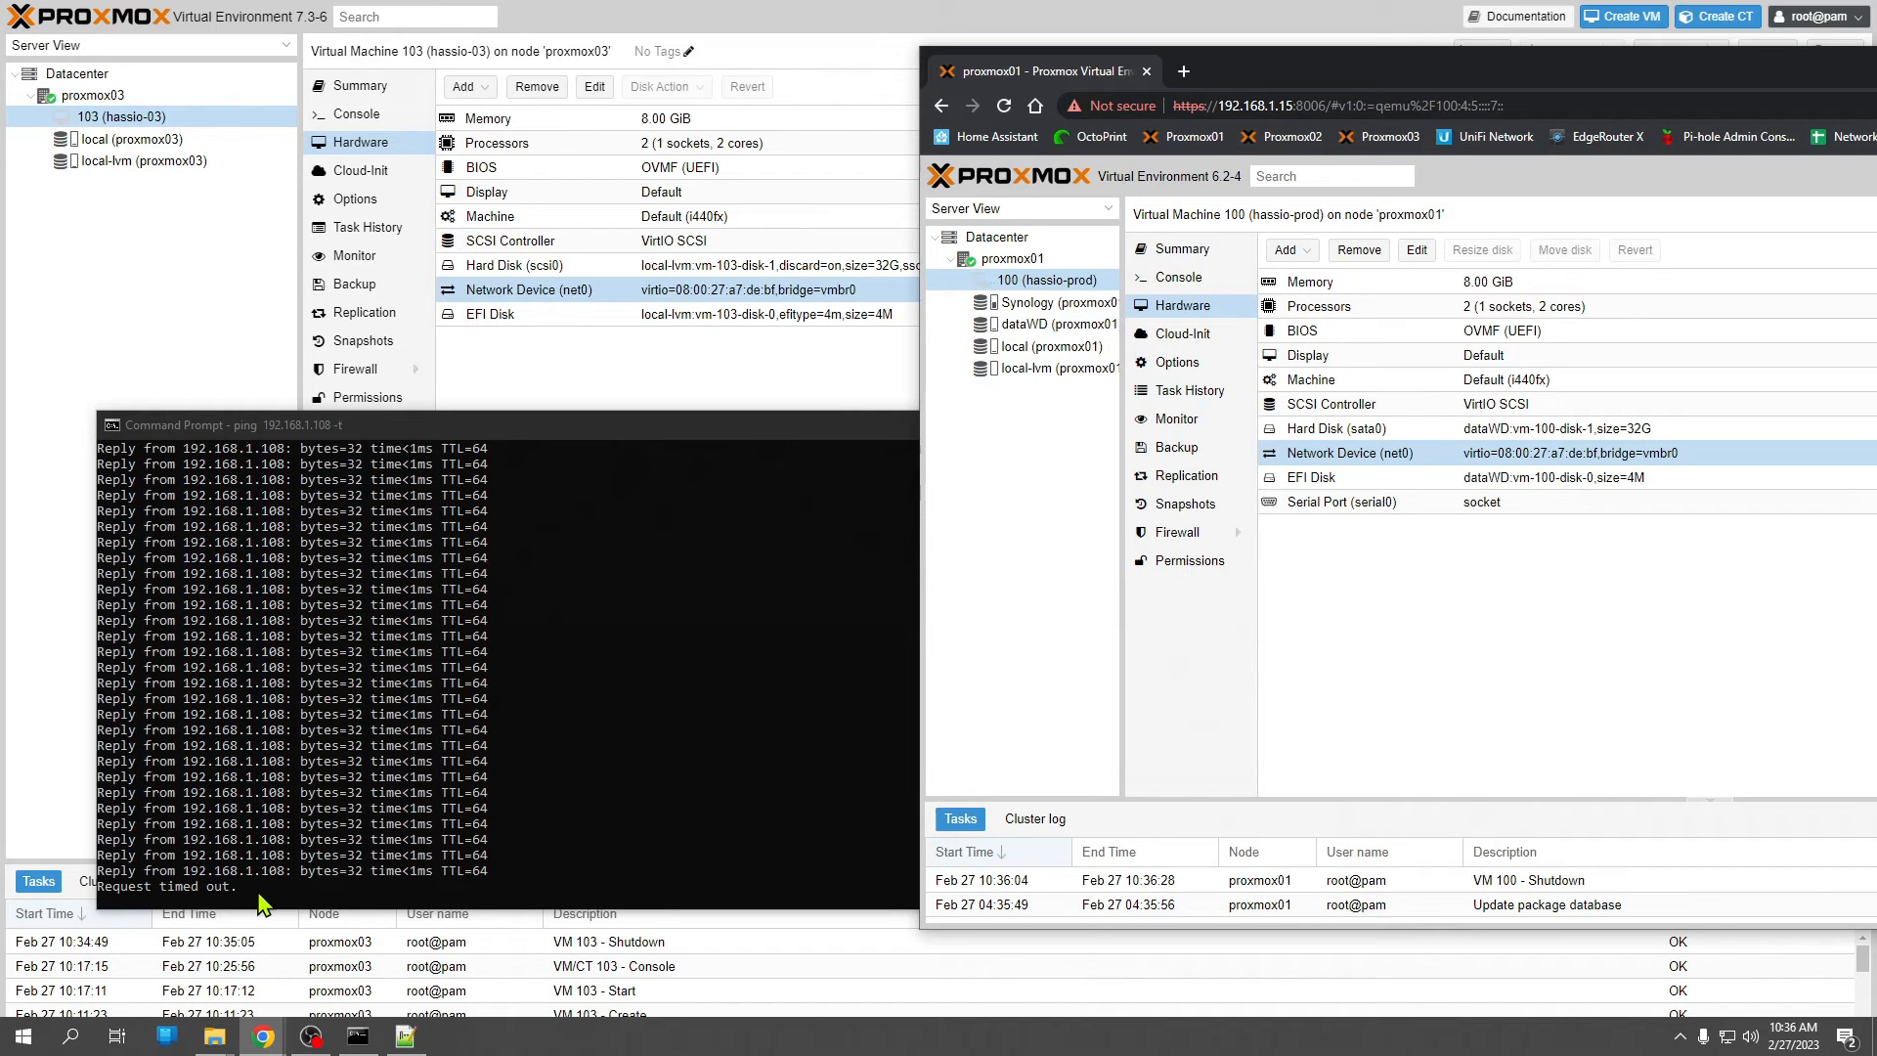
Start VM 103 (hassio-03) on proxmox03 and open its console to watch it boot.
right_click(131, 119)
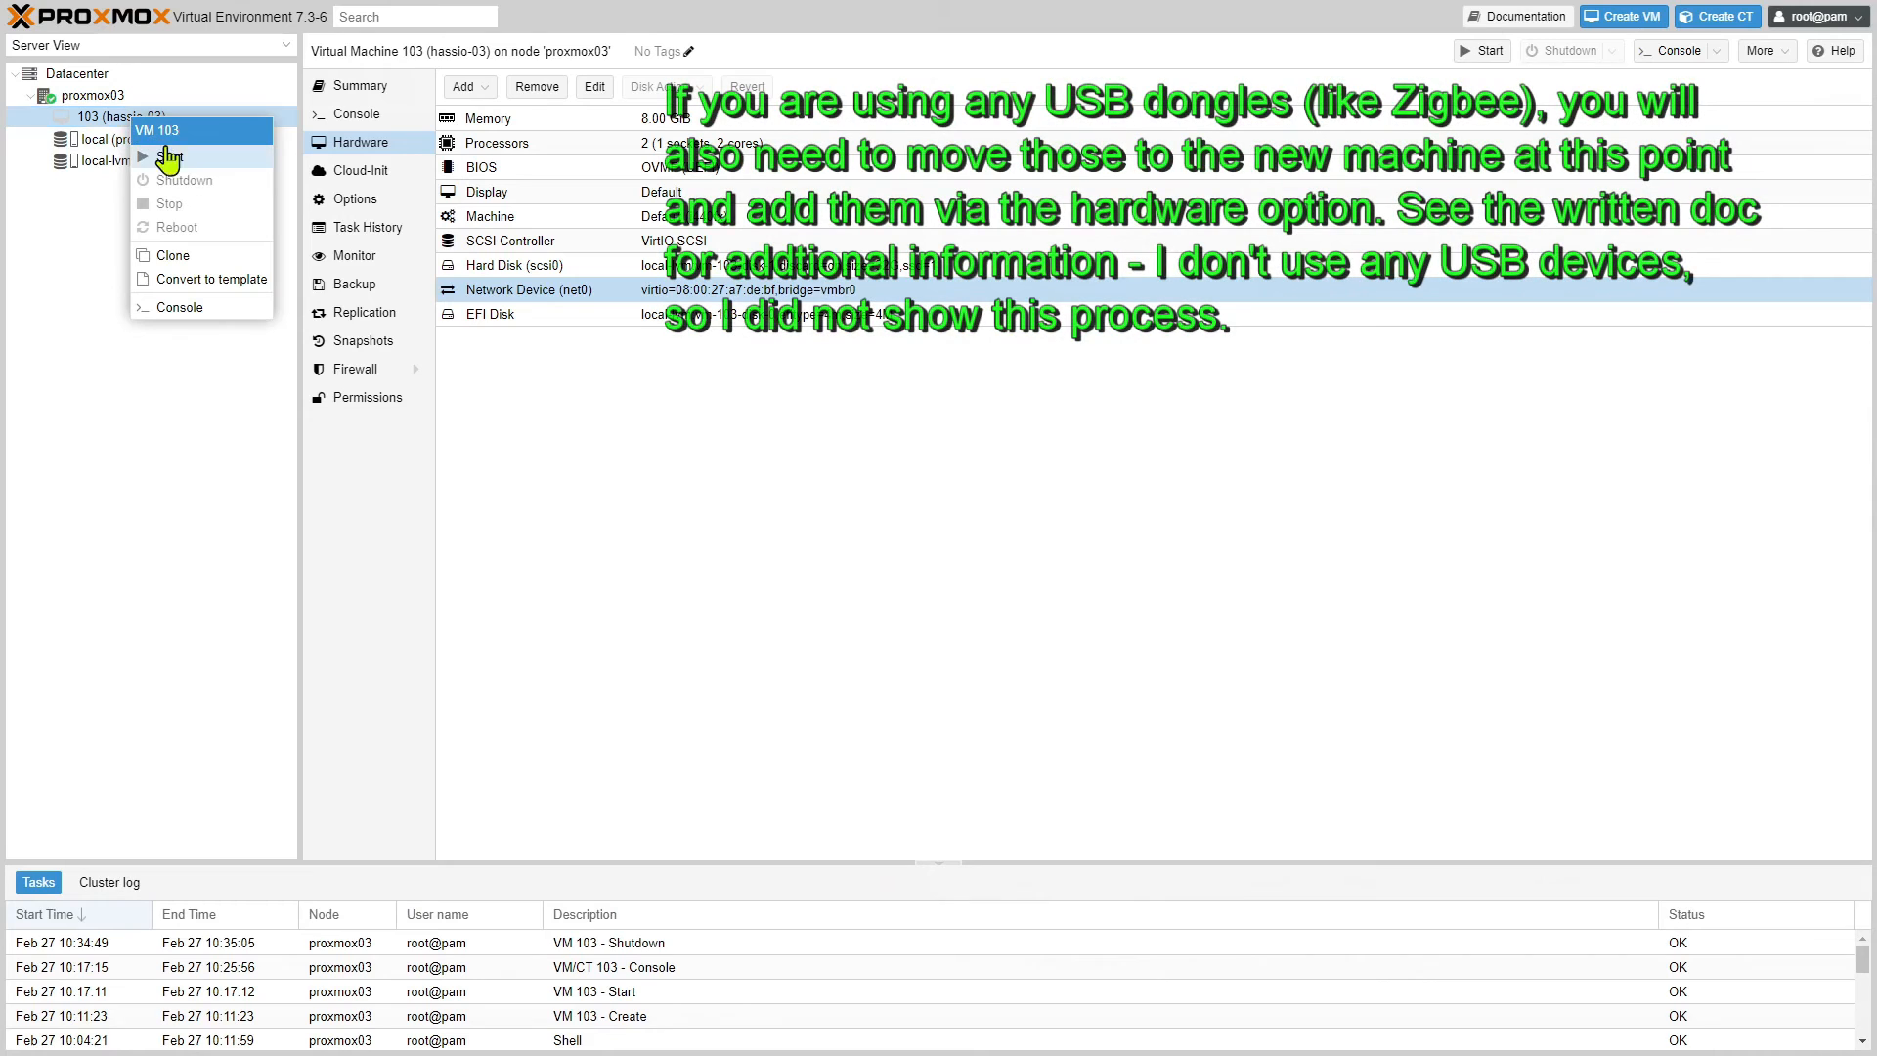
left_click(168, 158)
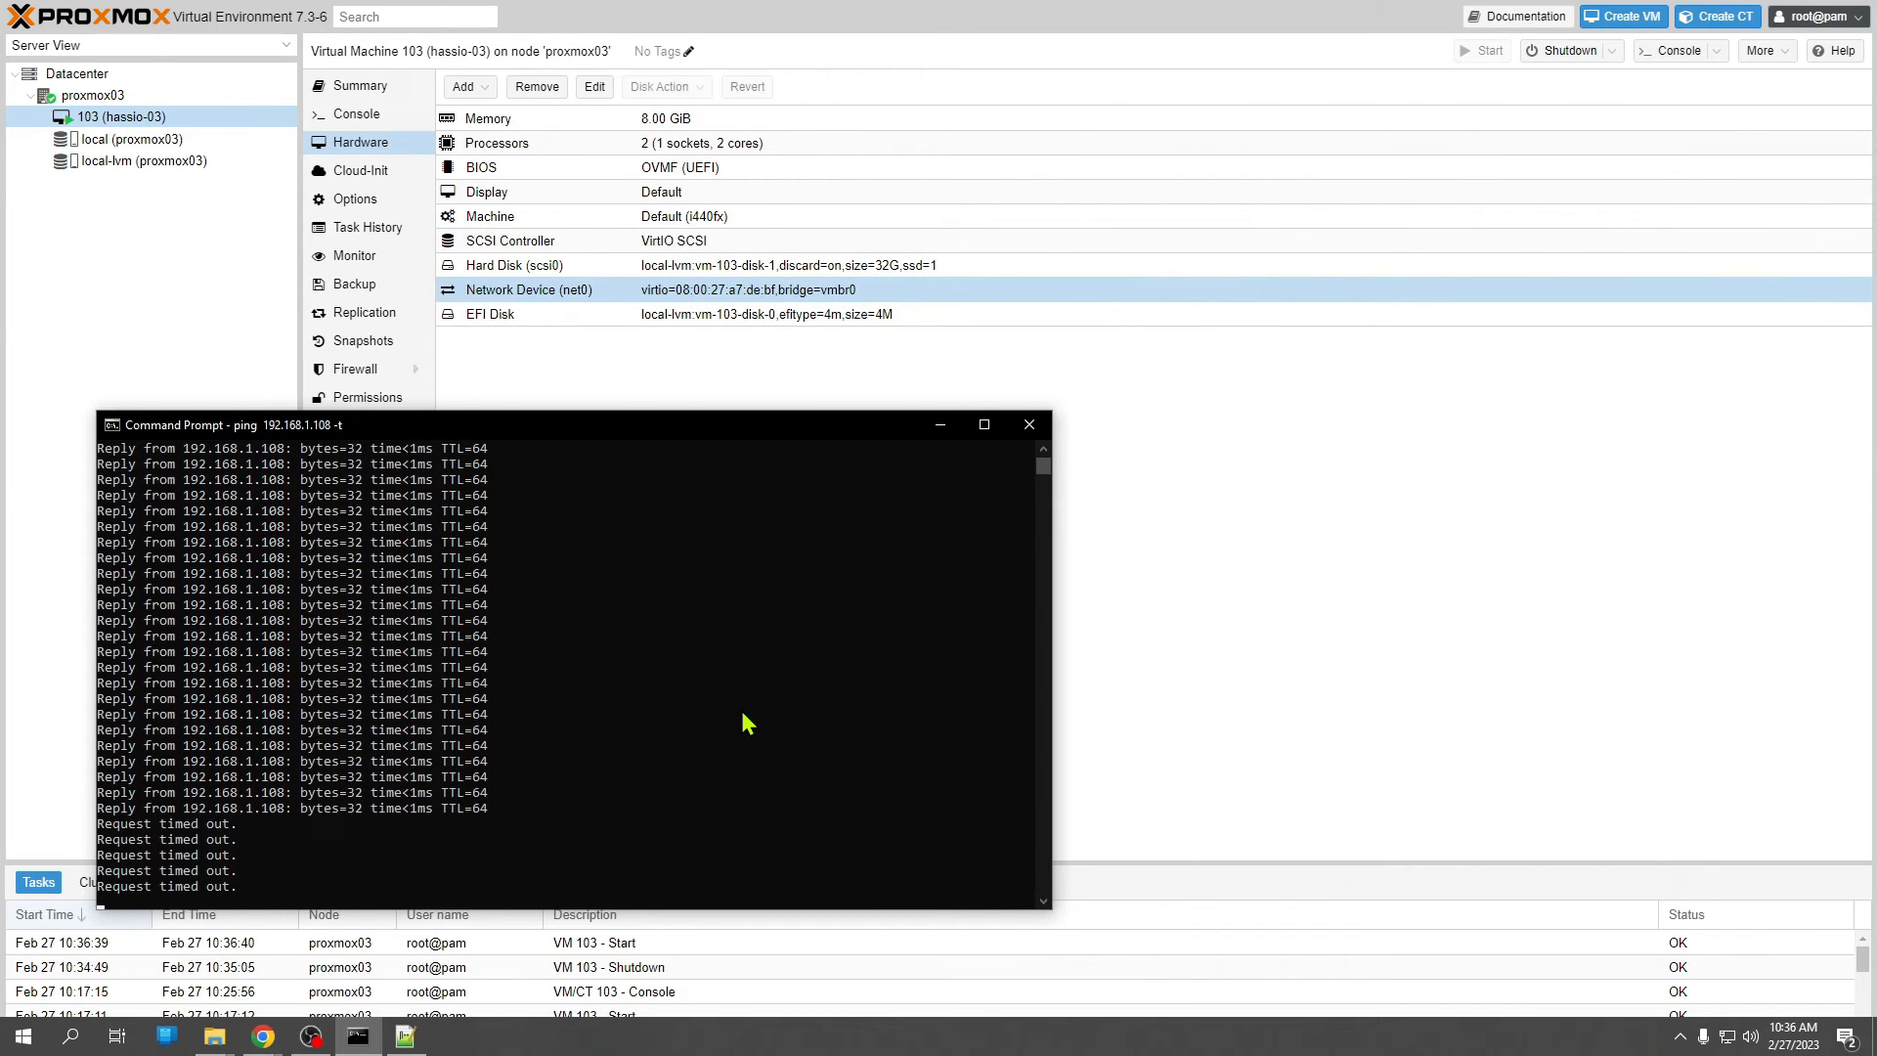
left_click(369, 115)
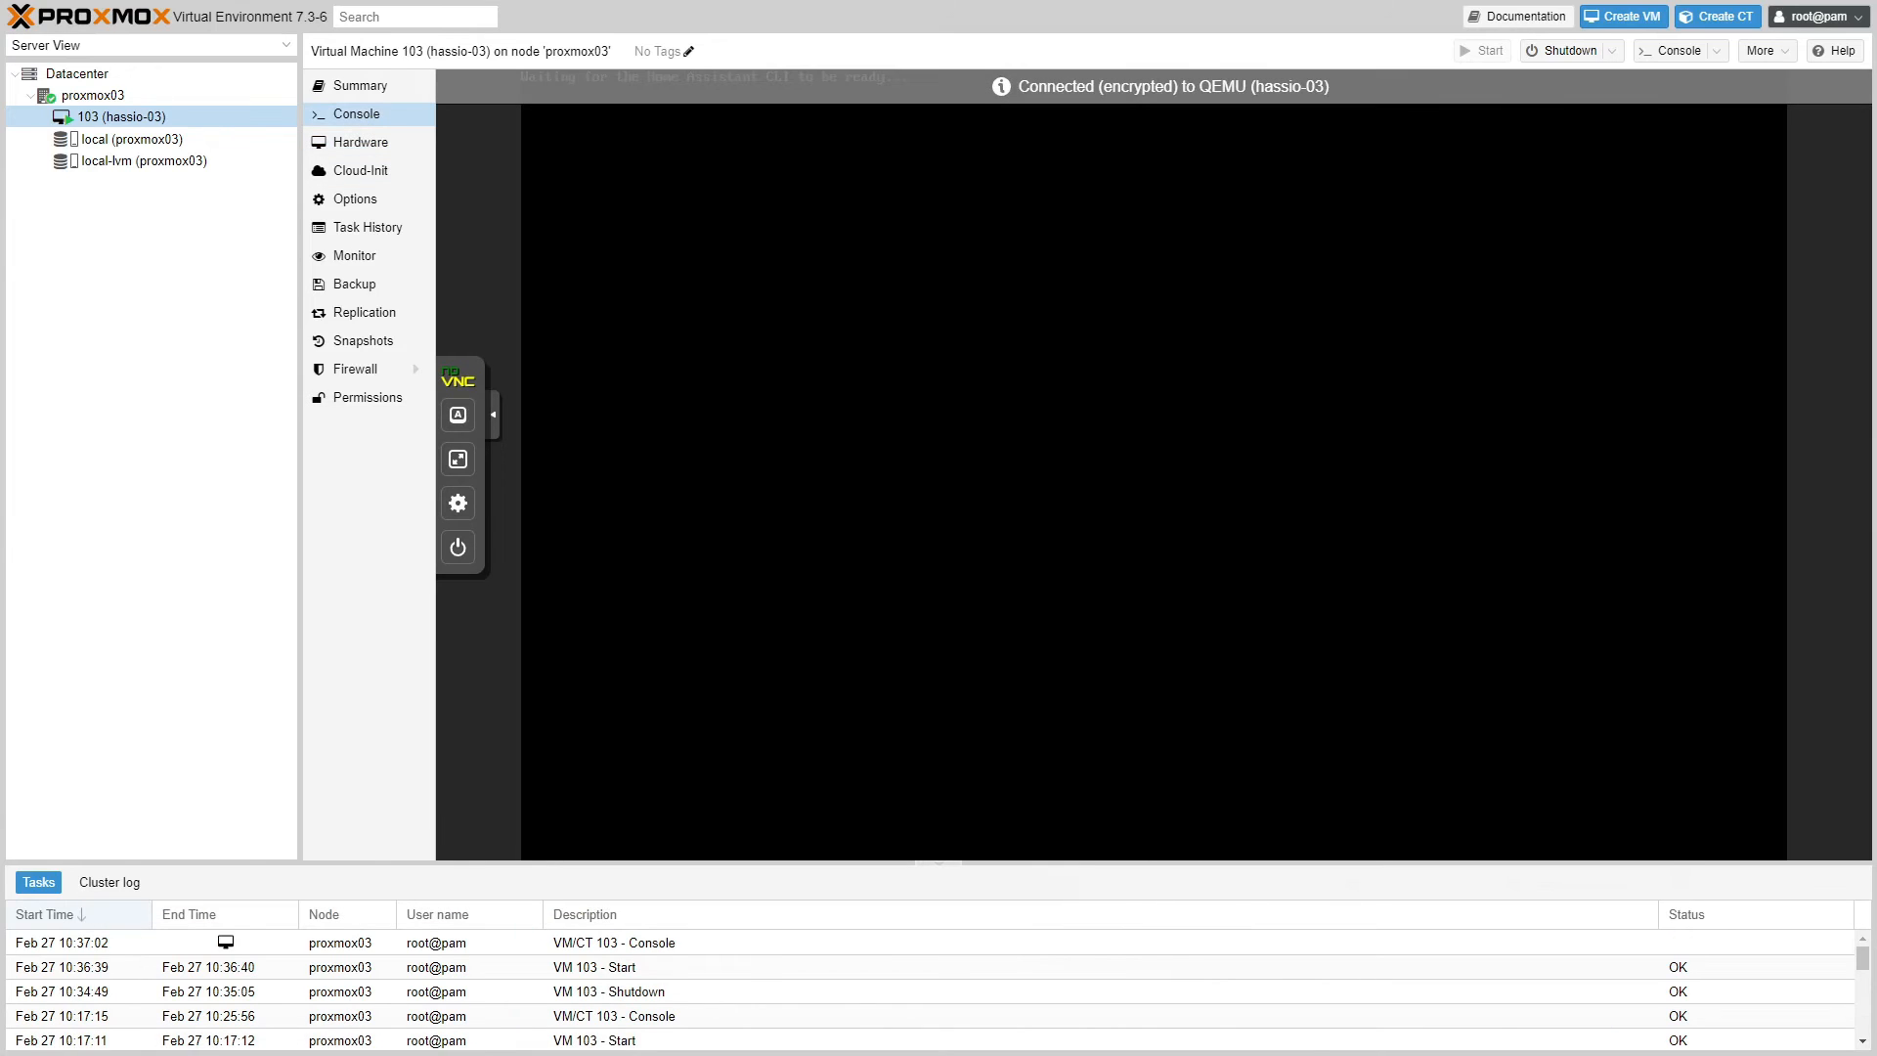
key("alt+Tab")
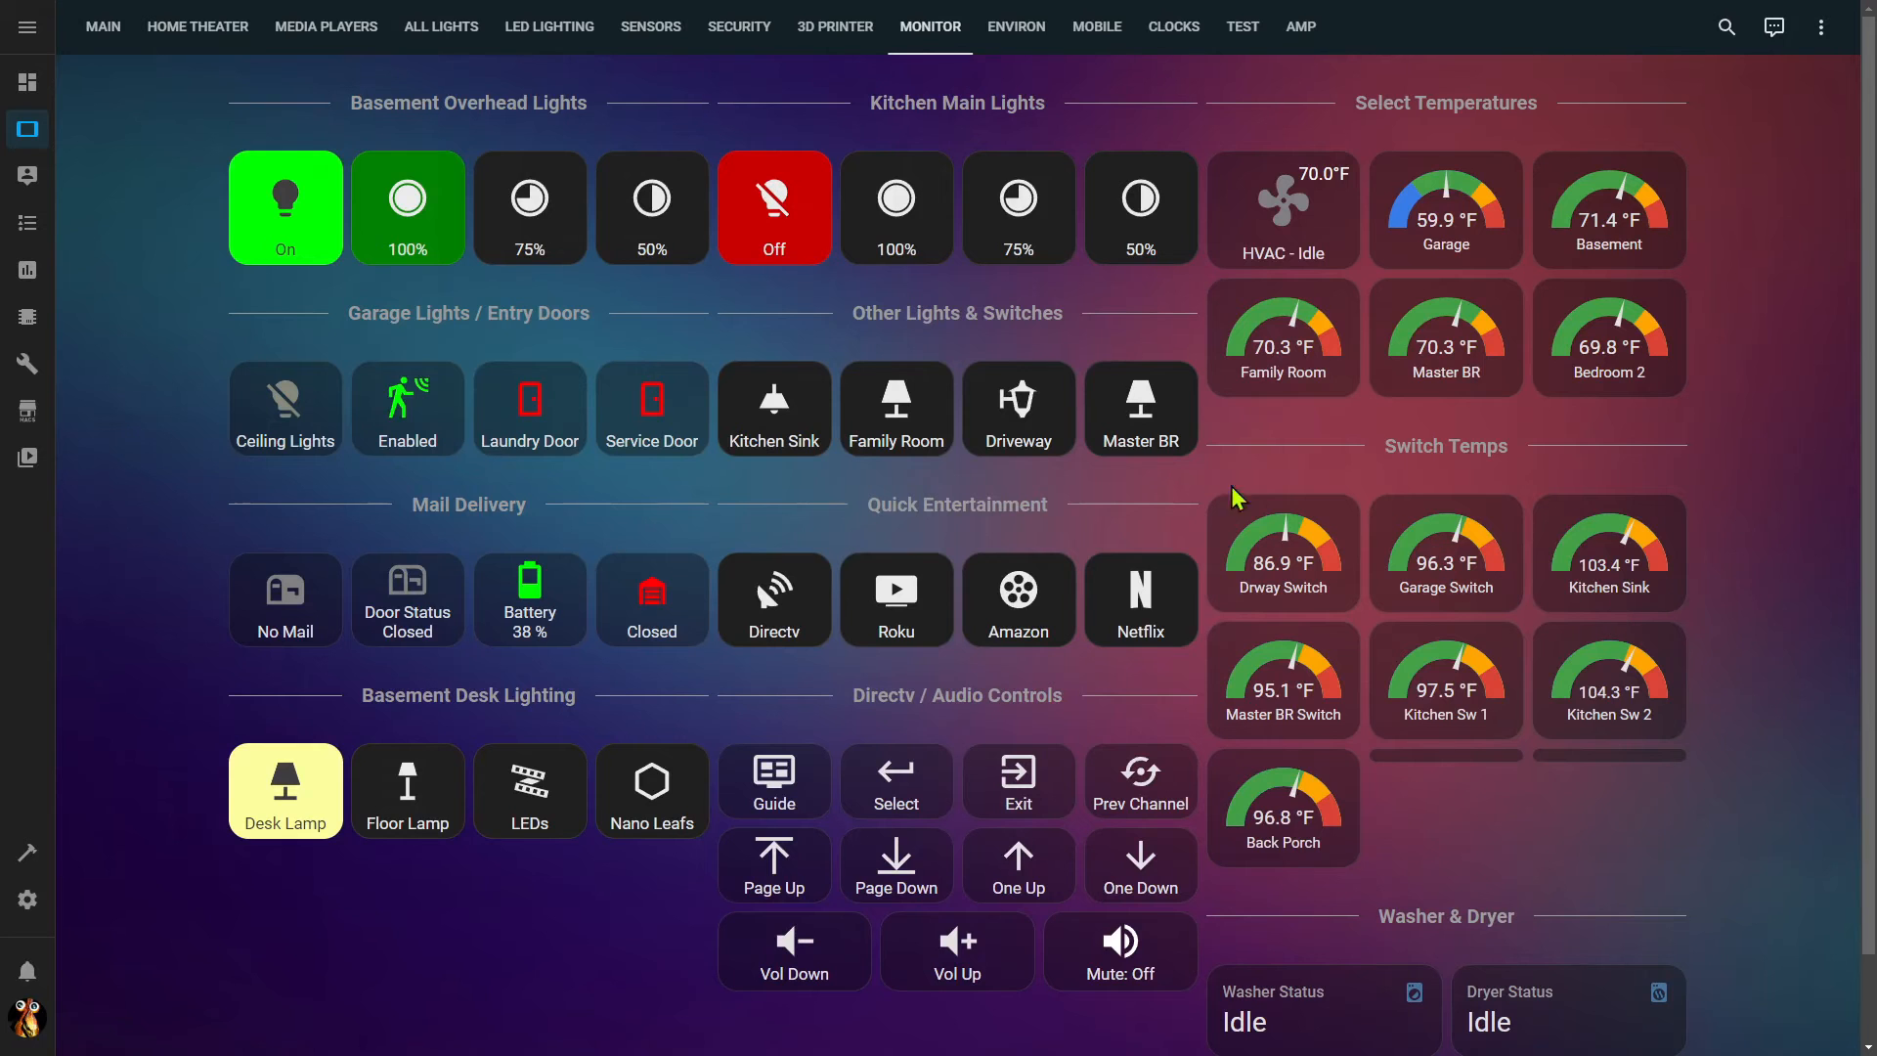
Check the 3D Printer, Security, Sensors and Monitor dashboard views in Home Assistant.
left_click(847, 31)
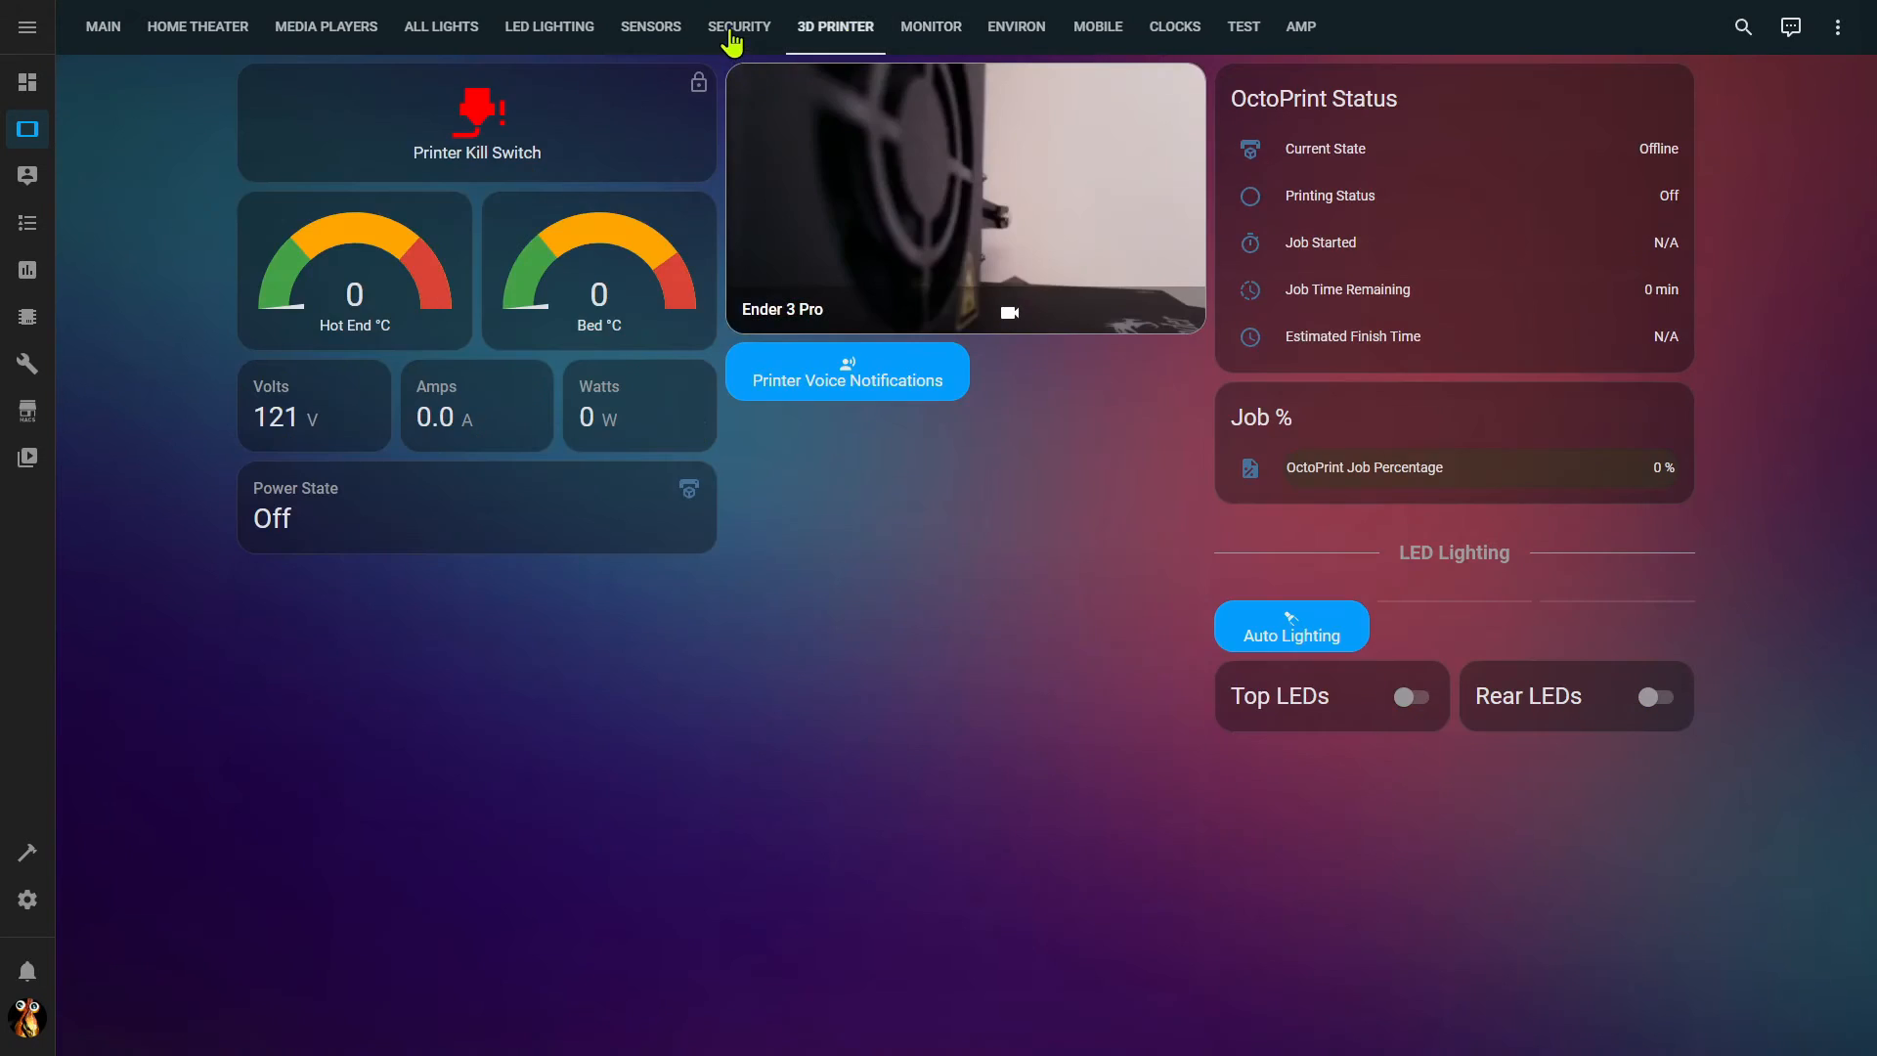
left_click(734, 31)
left_click(653, 31)
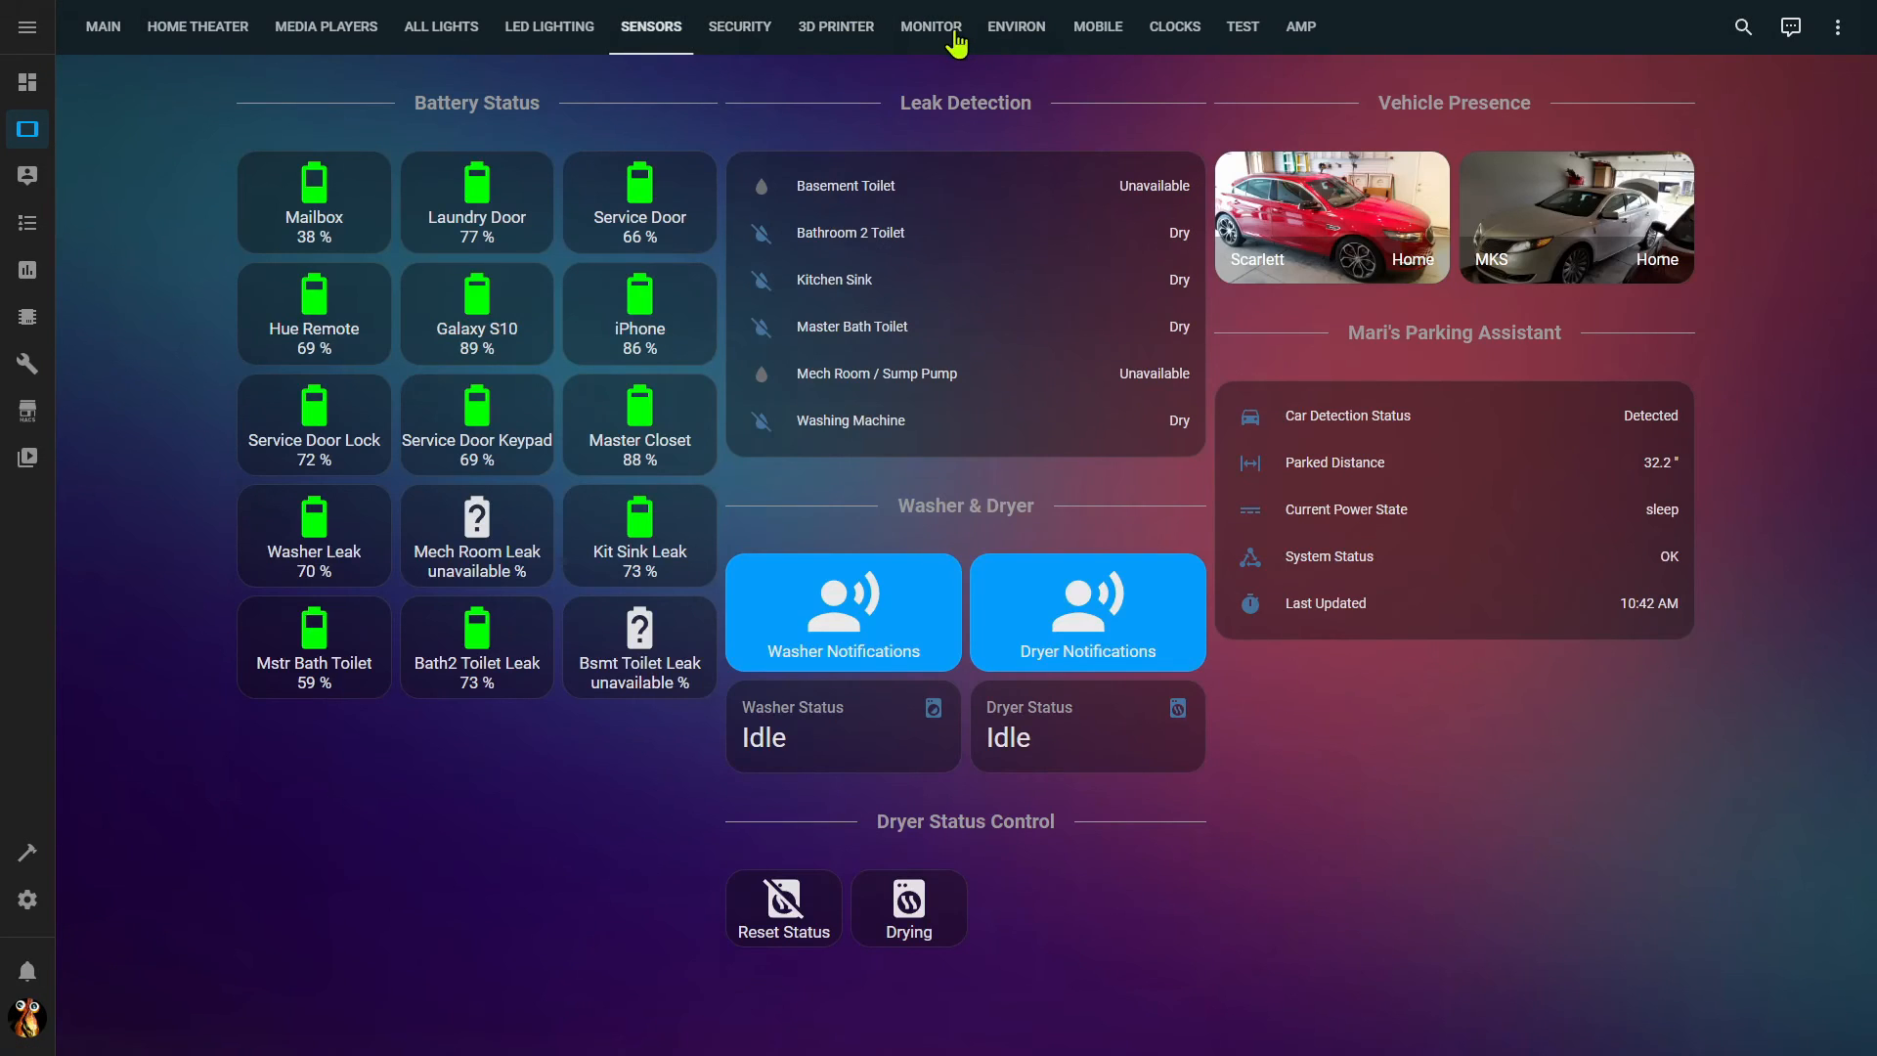
left_click(950, 38)
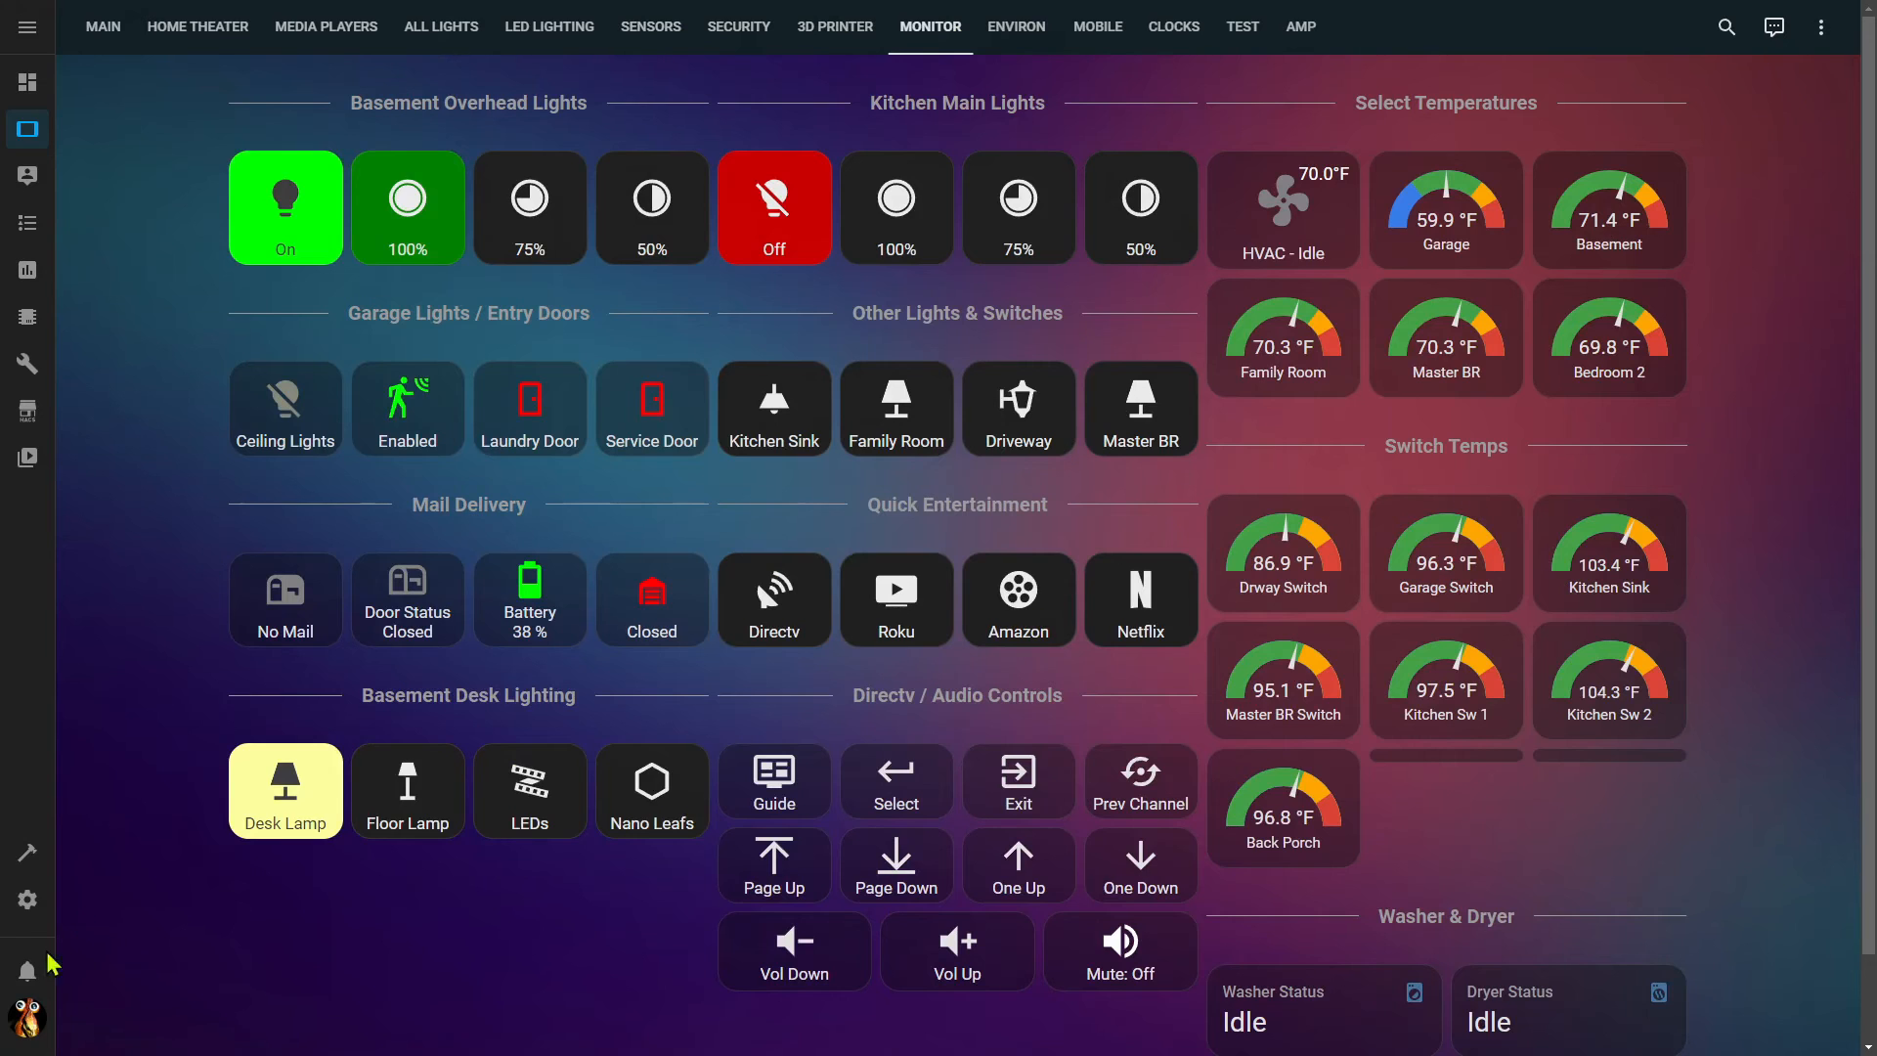
Inspect the Home Assistant system logs for issues and return to the tablet dashboard's Monitor view.
left_click(27, 899)
left_click(791, 692)
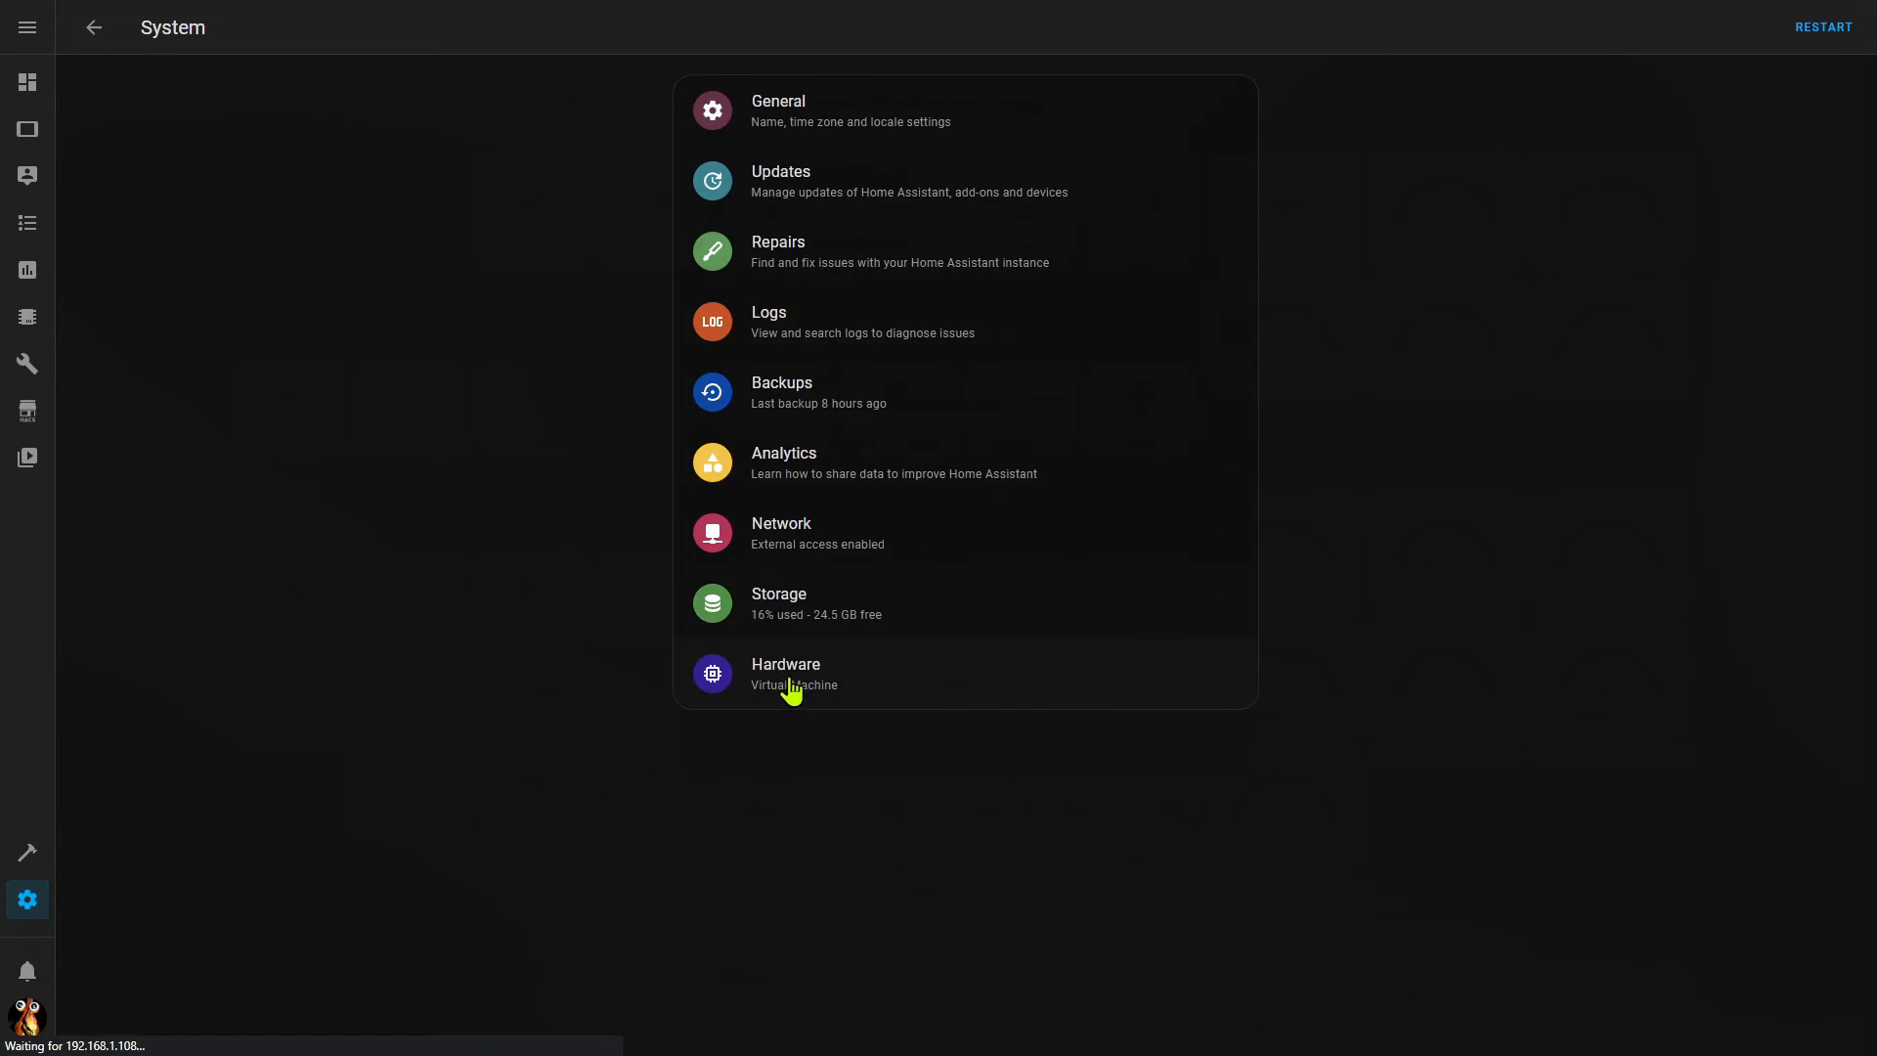
left_click(794, 329)
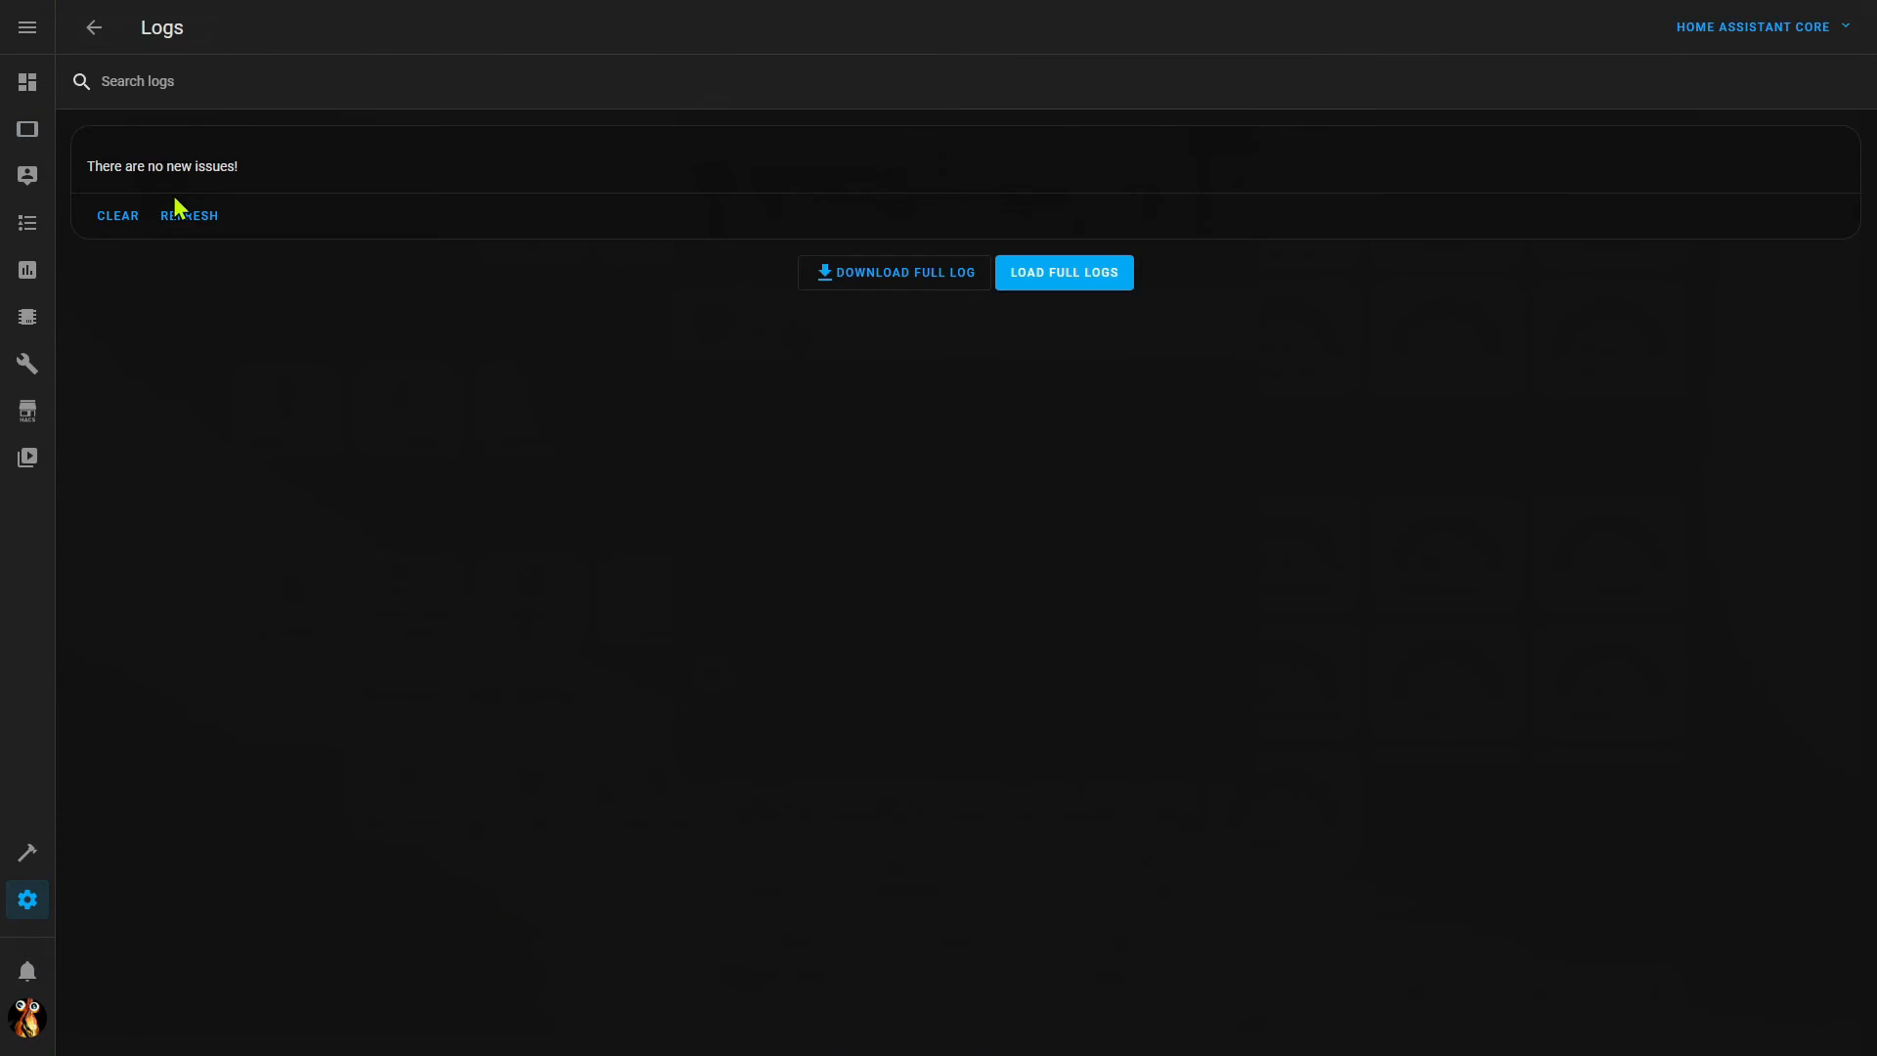
left_click(28, 129)
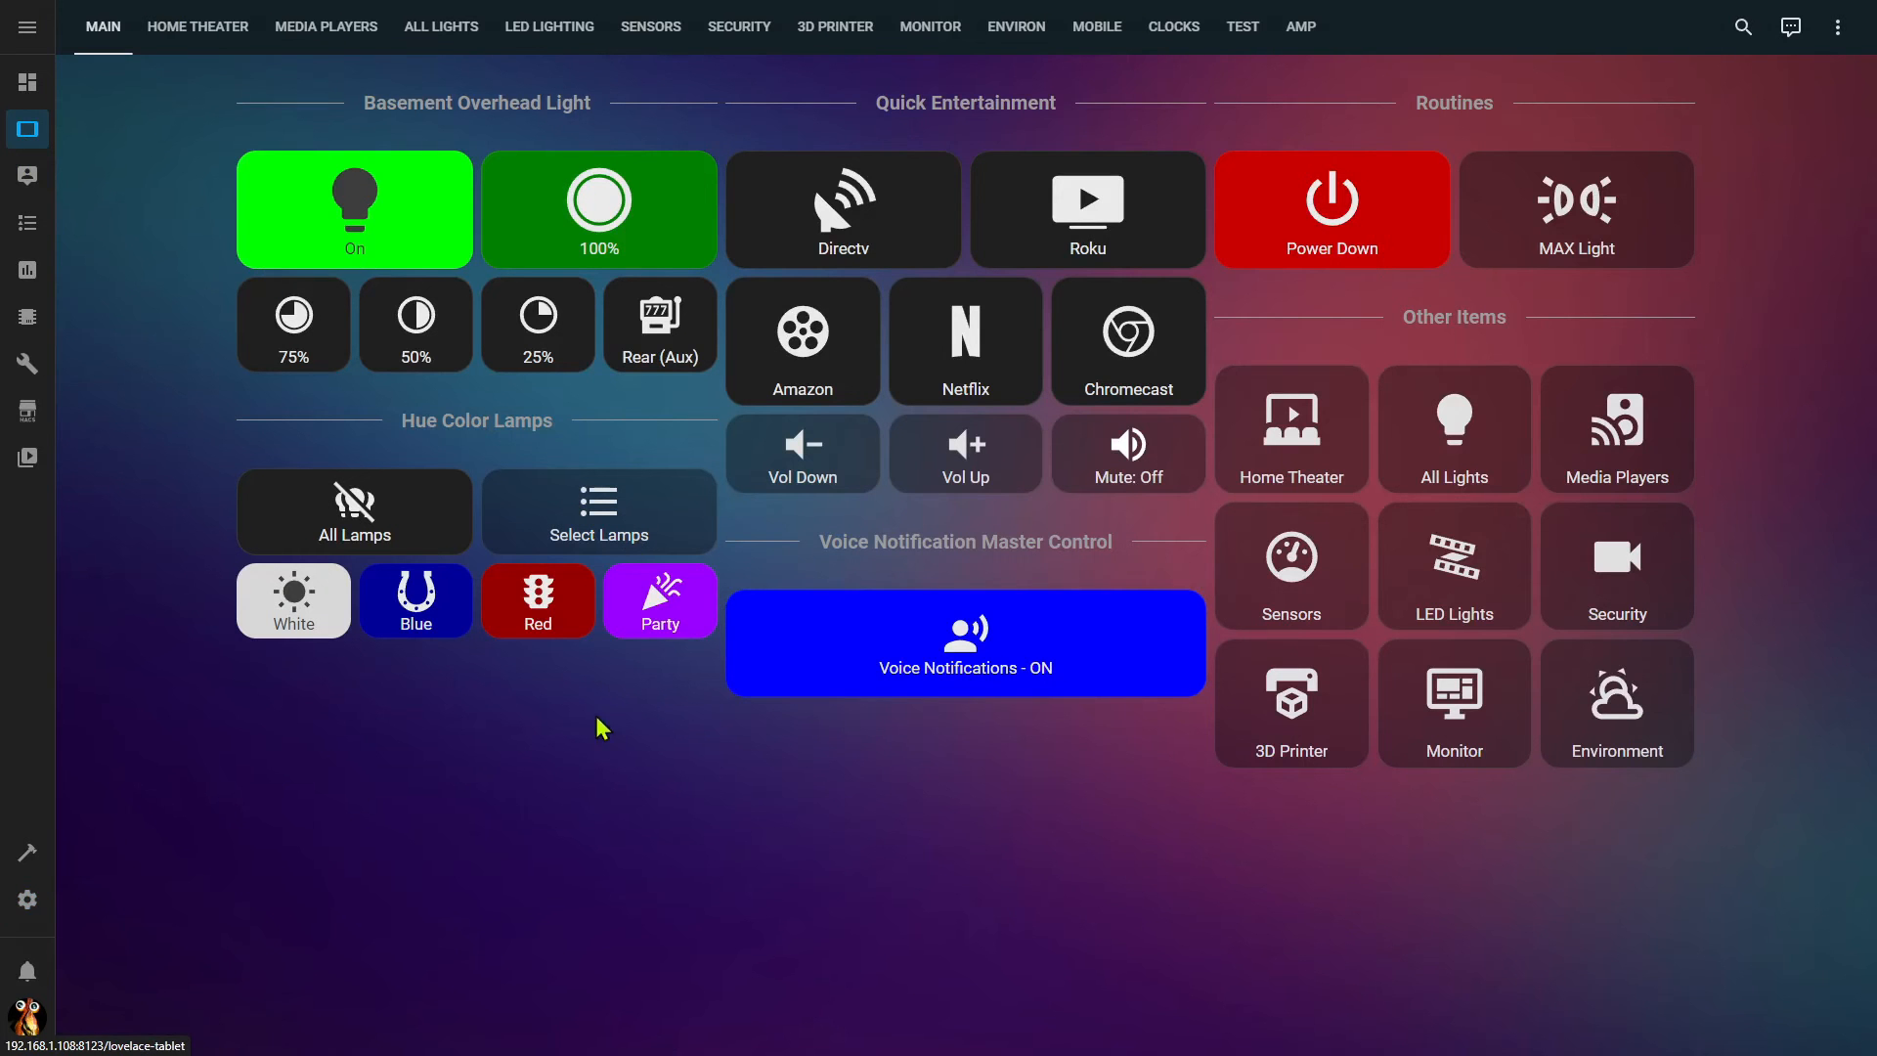
left_click(920, 36)
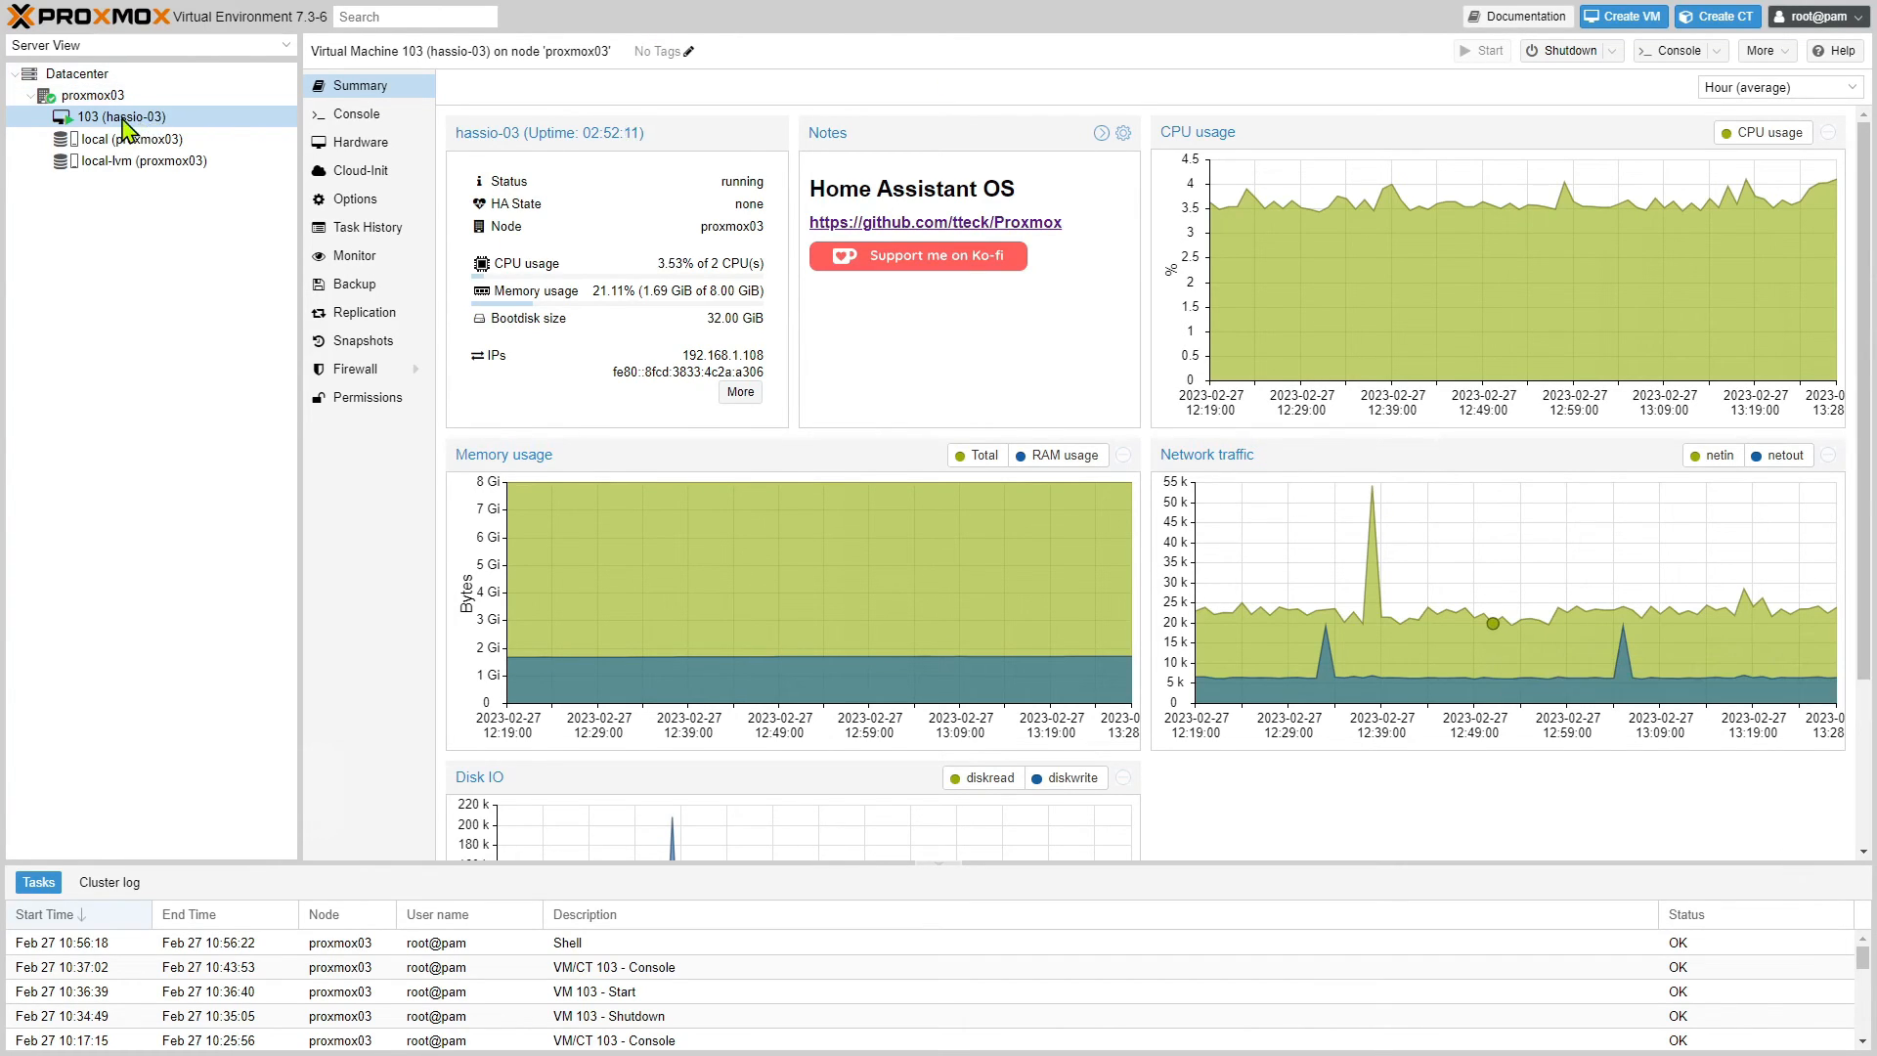
Review which storage targets are offered for a manual backup of VM 103 on proxmox03, without starting the backup.
left_click(354, 285)
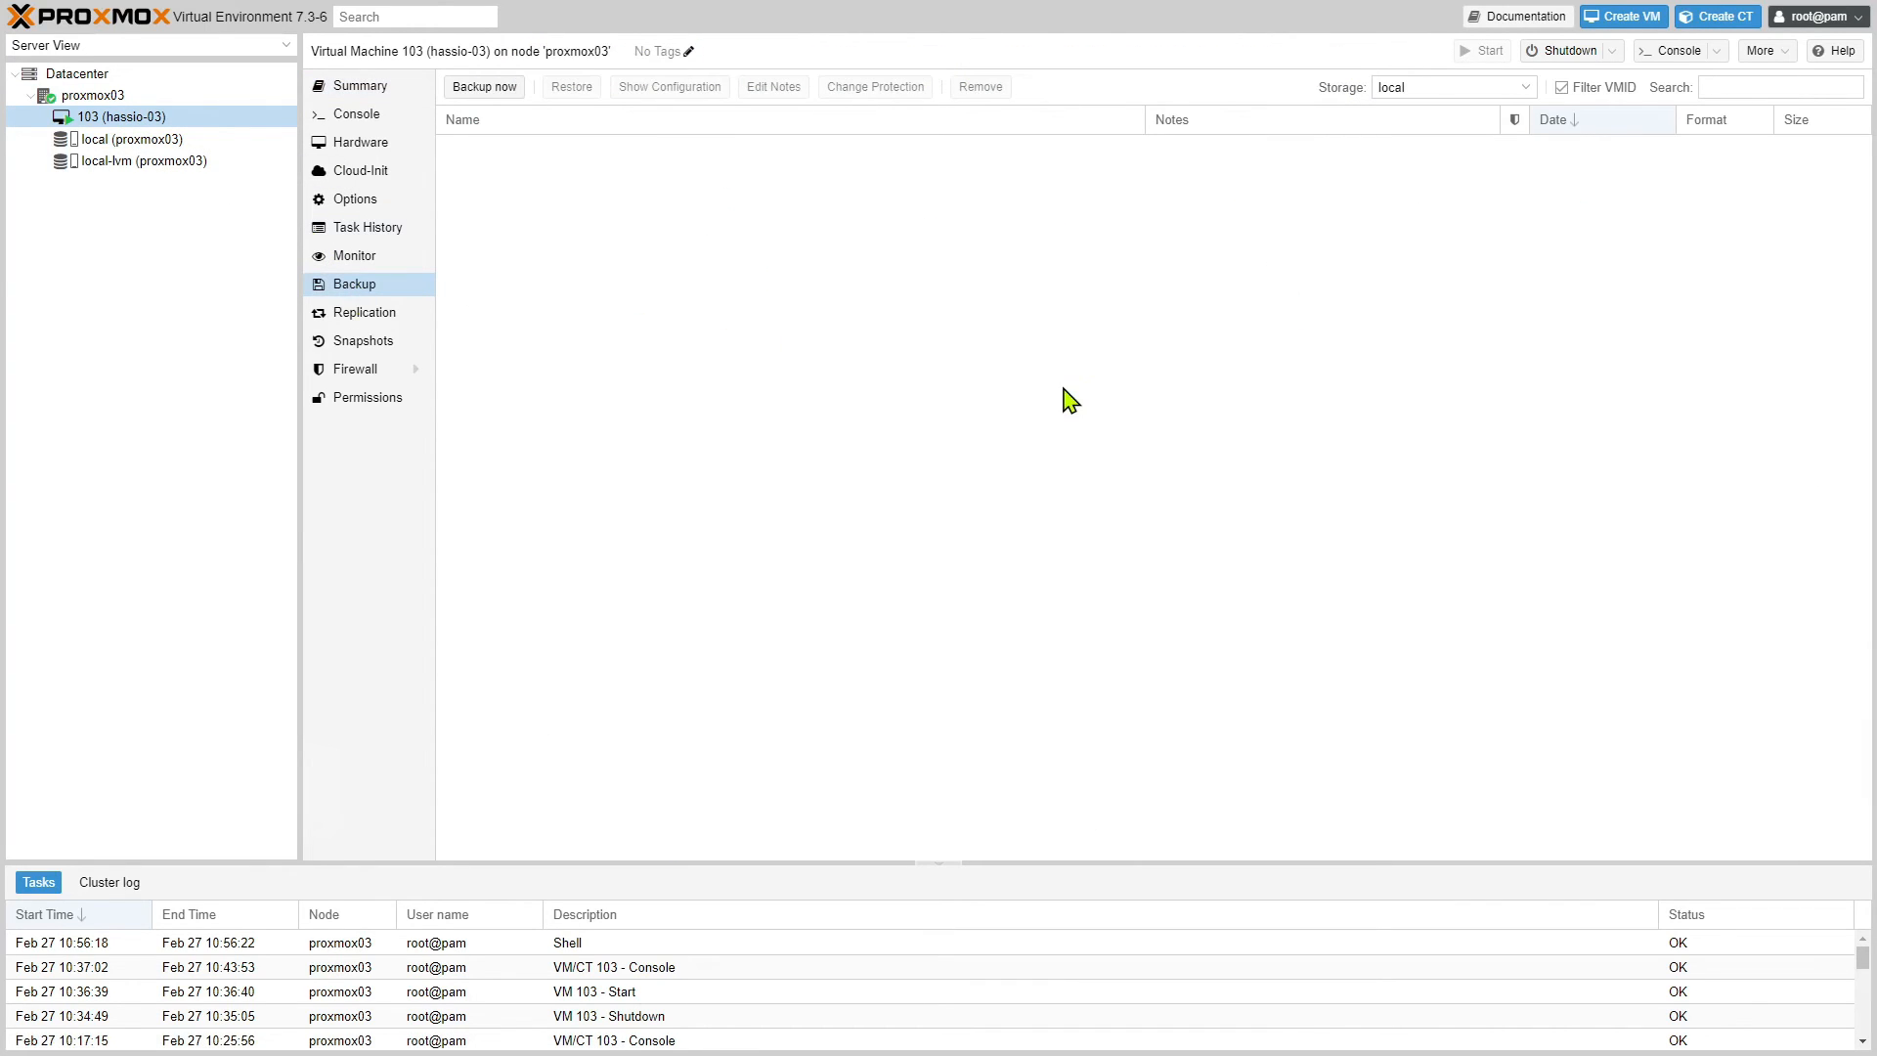
left_click(502, 100)
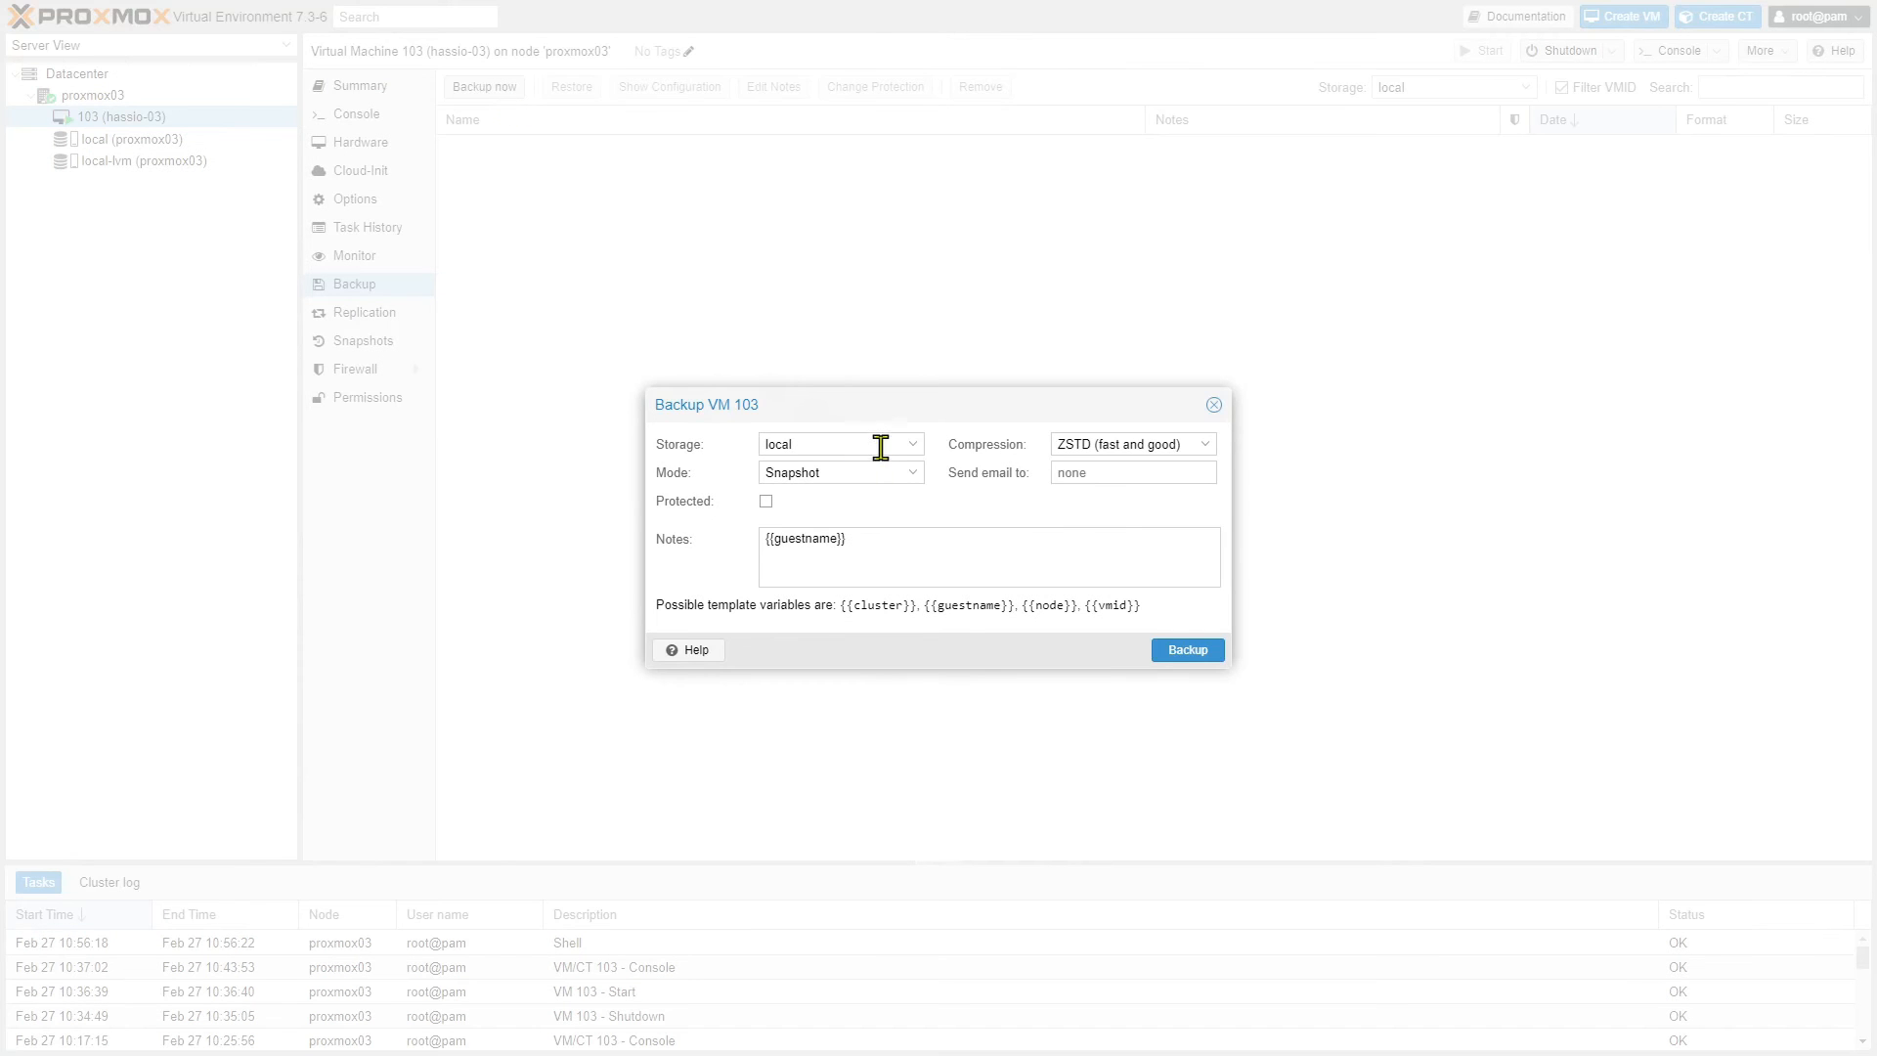
left_click(907, 447)
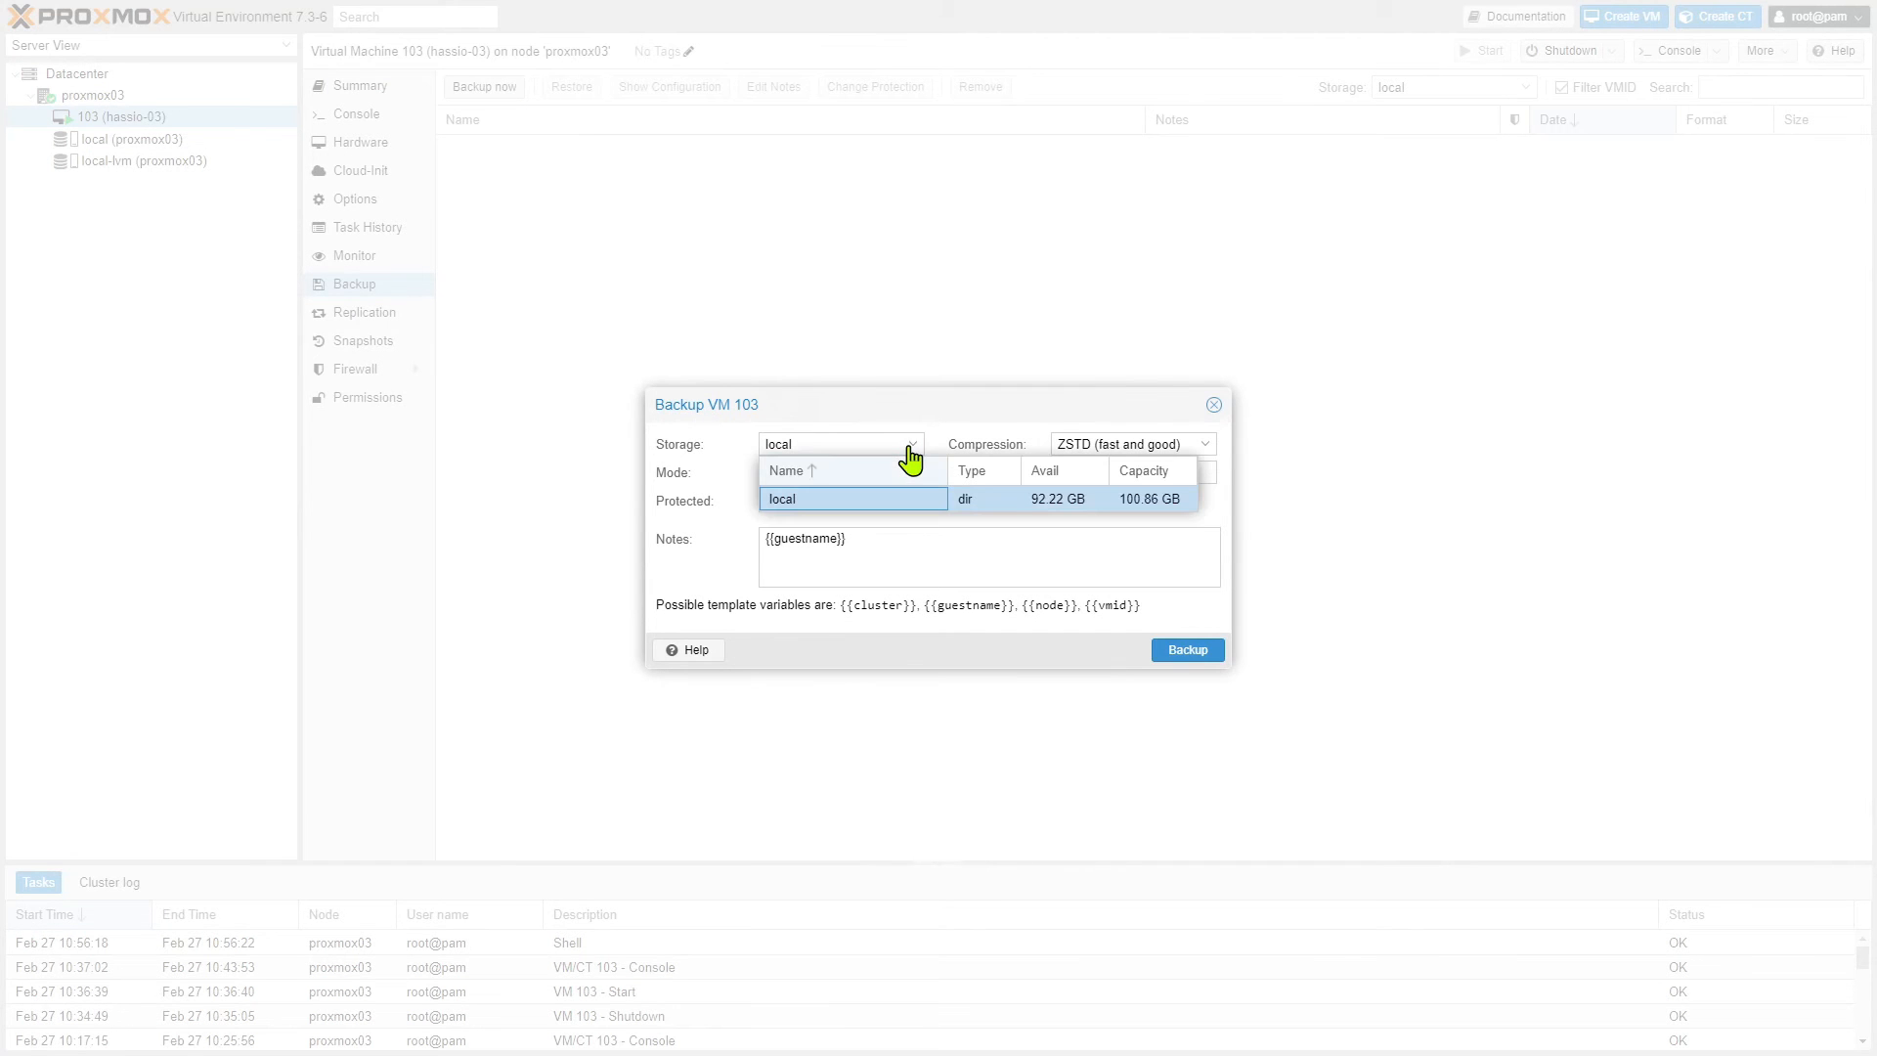
left_click(893, 323)
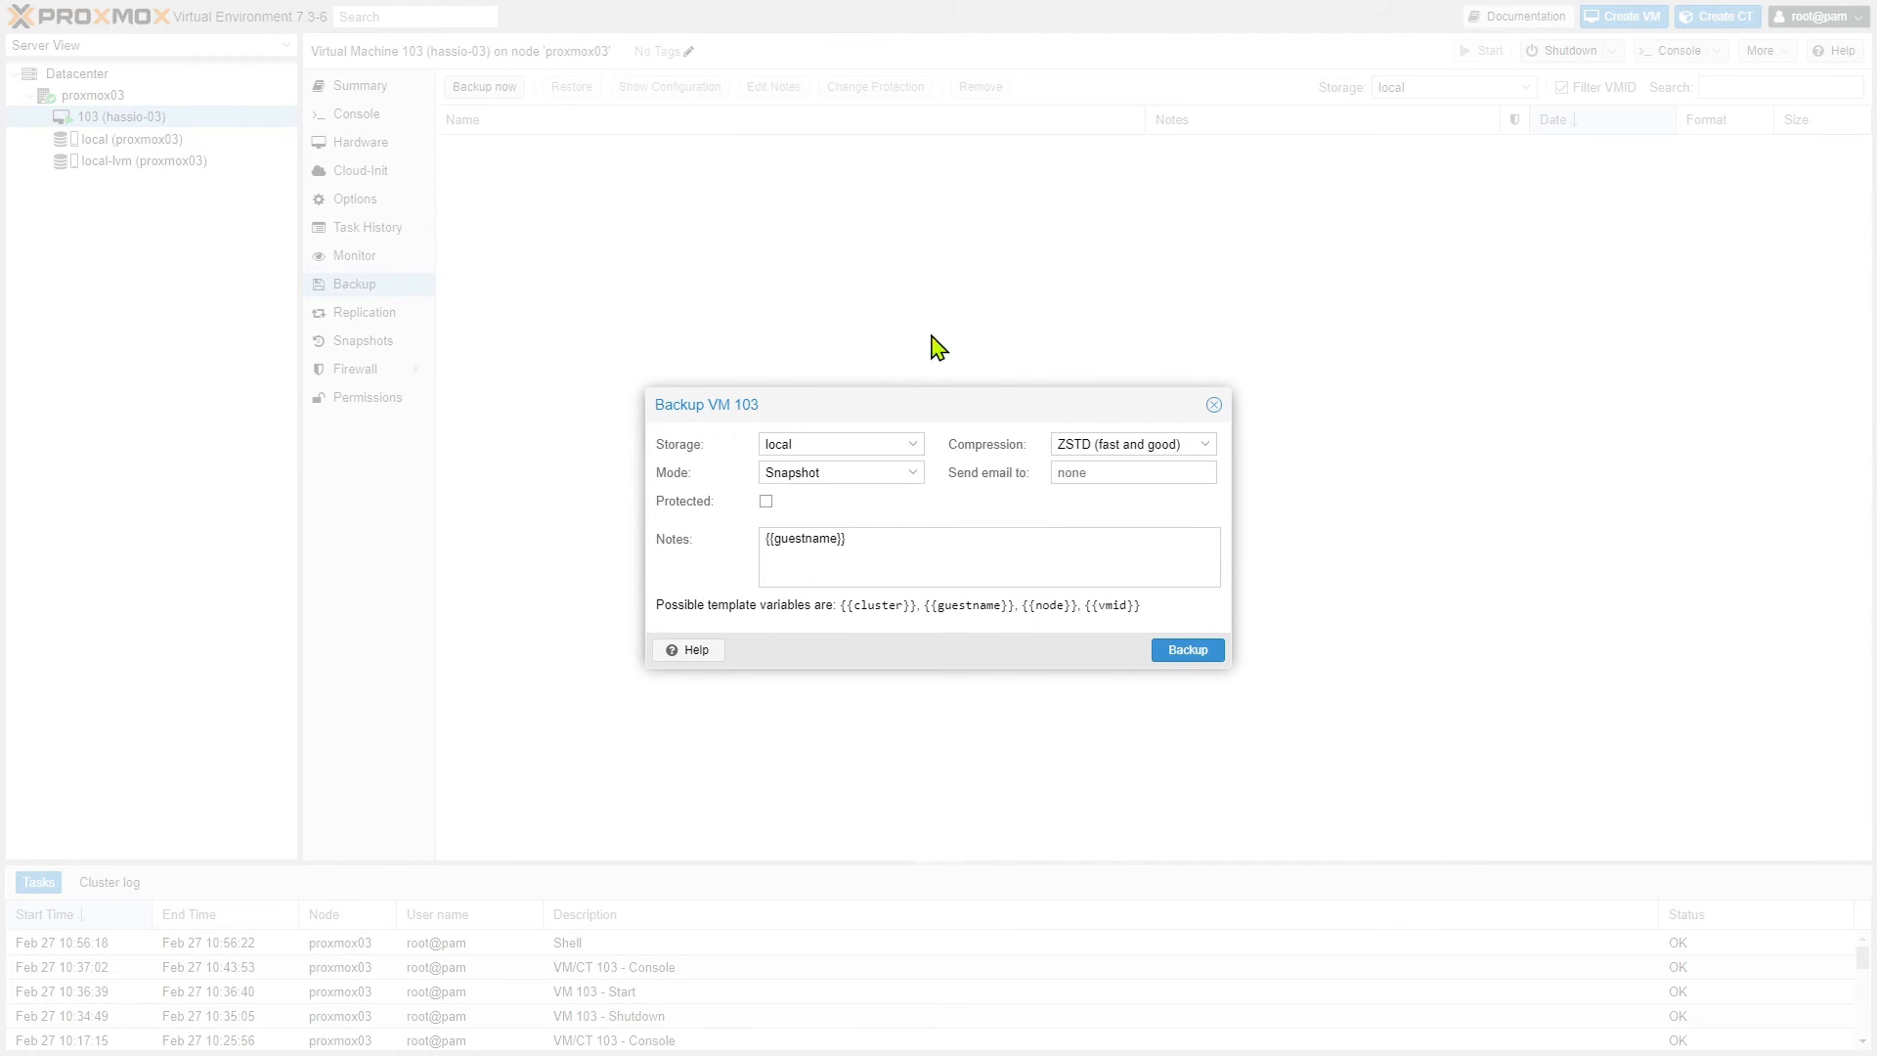
left_click(1214, 410)
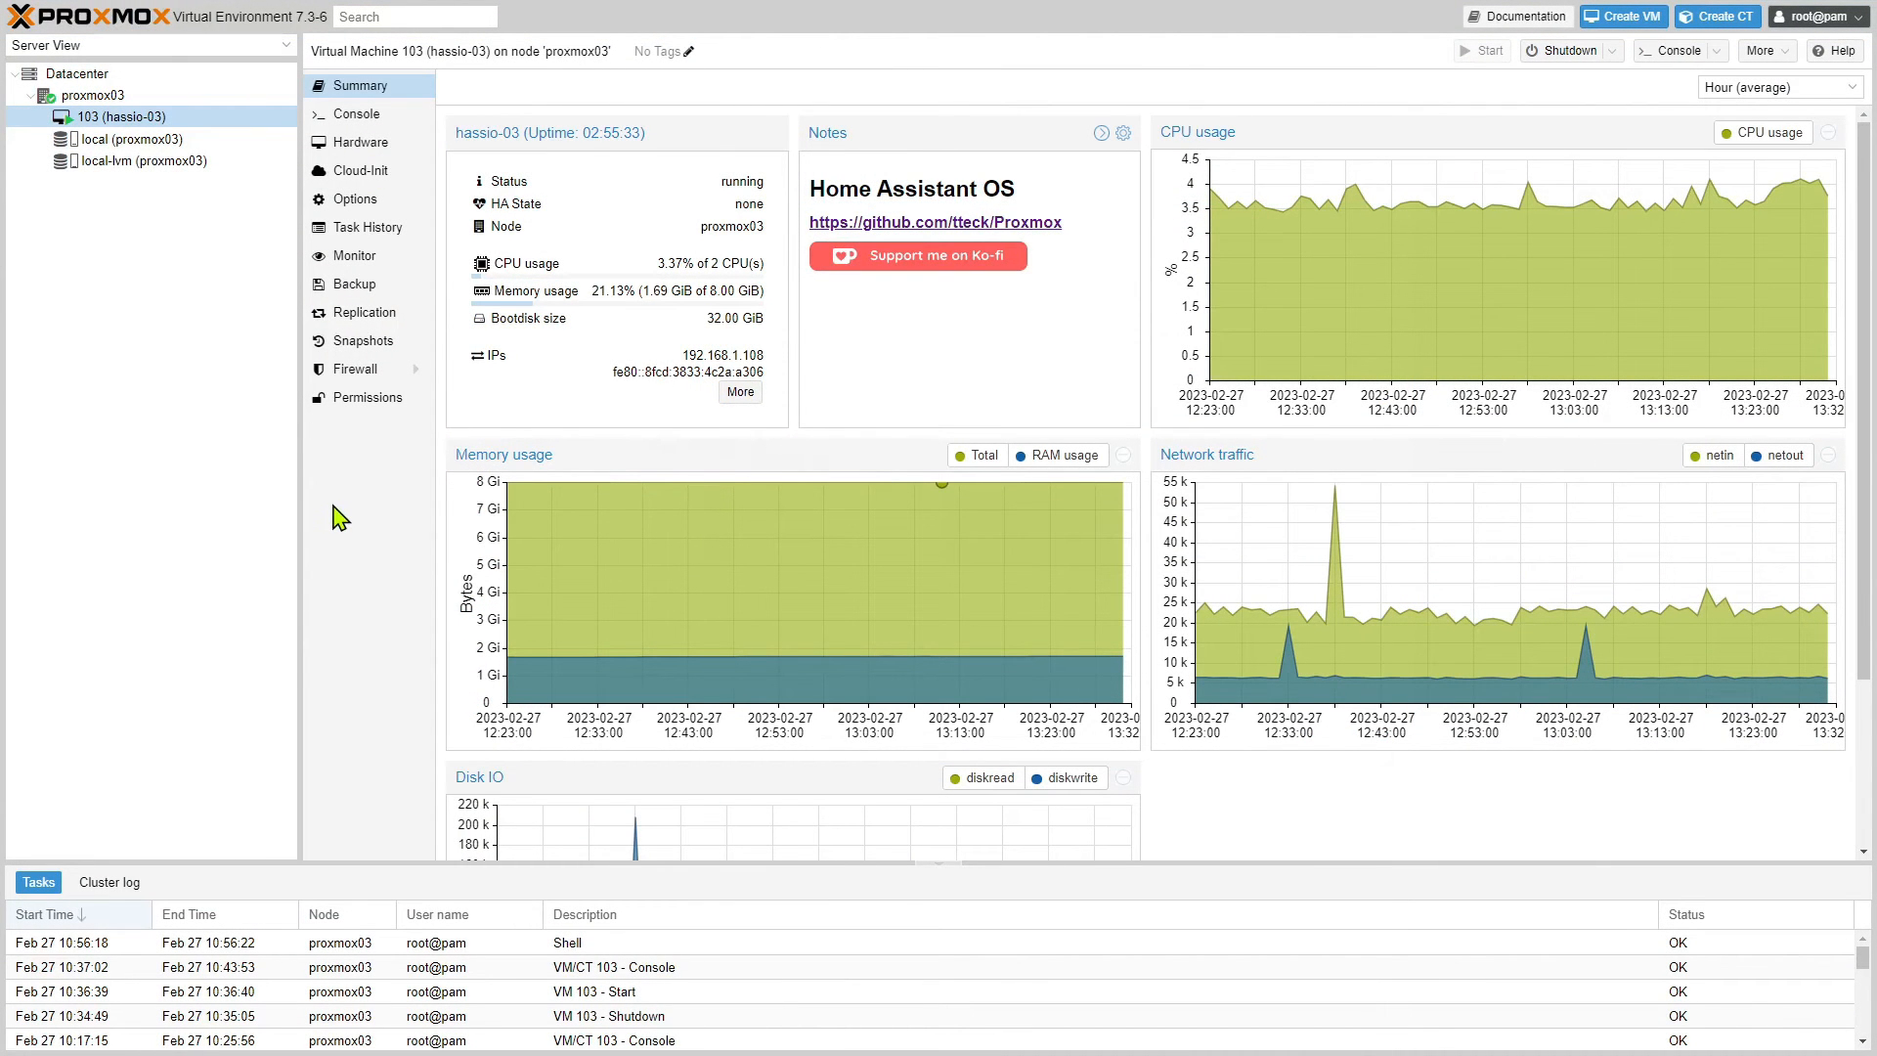
Begin adding an SMB/CIFS storage at Datacenter level with ID Synology2 and server 192.168.1.7.
left_click(86, 81)
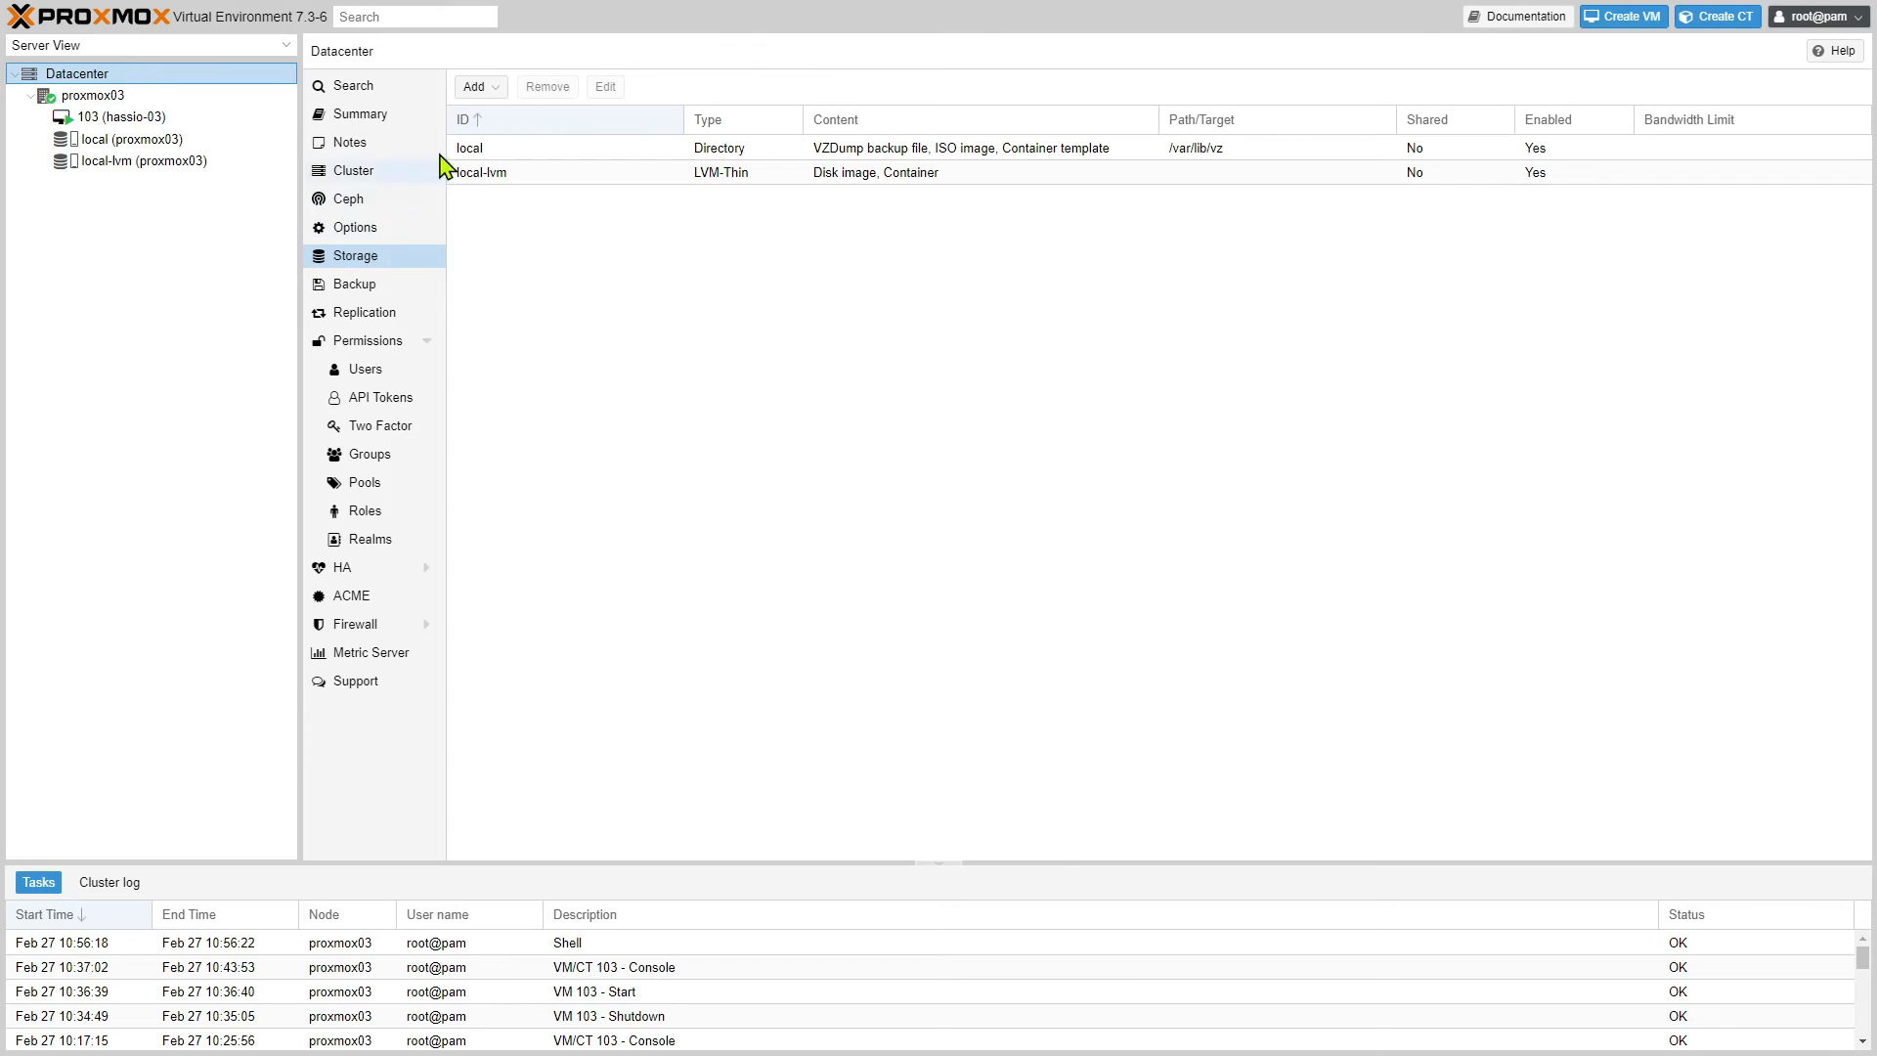
left_click(492, 88)
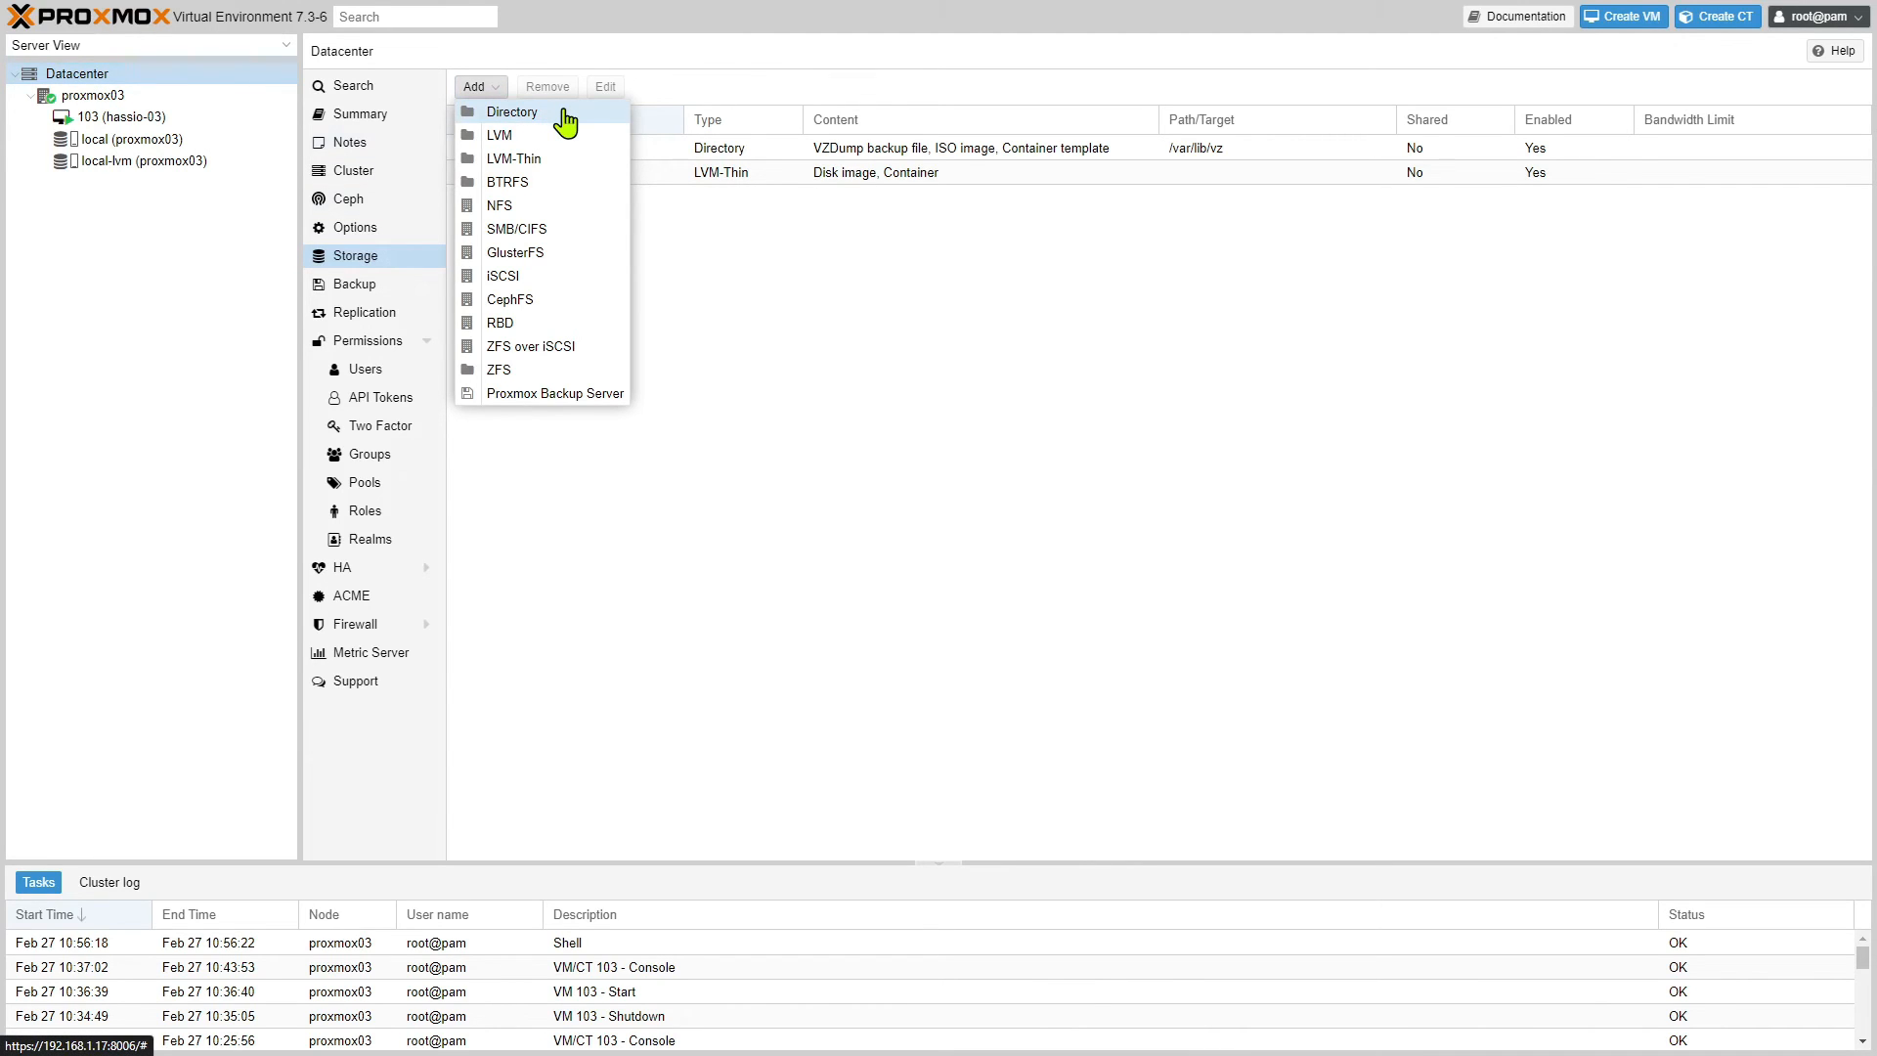
left_click(556, 233)
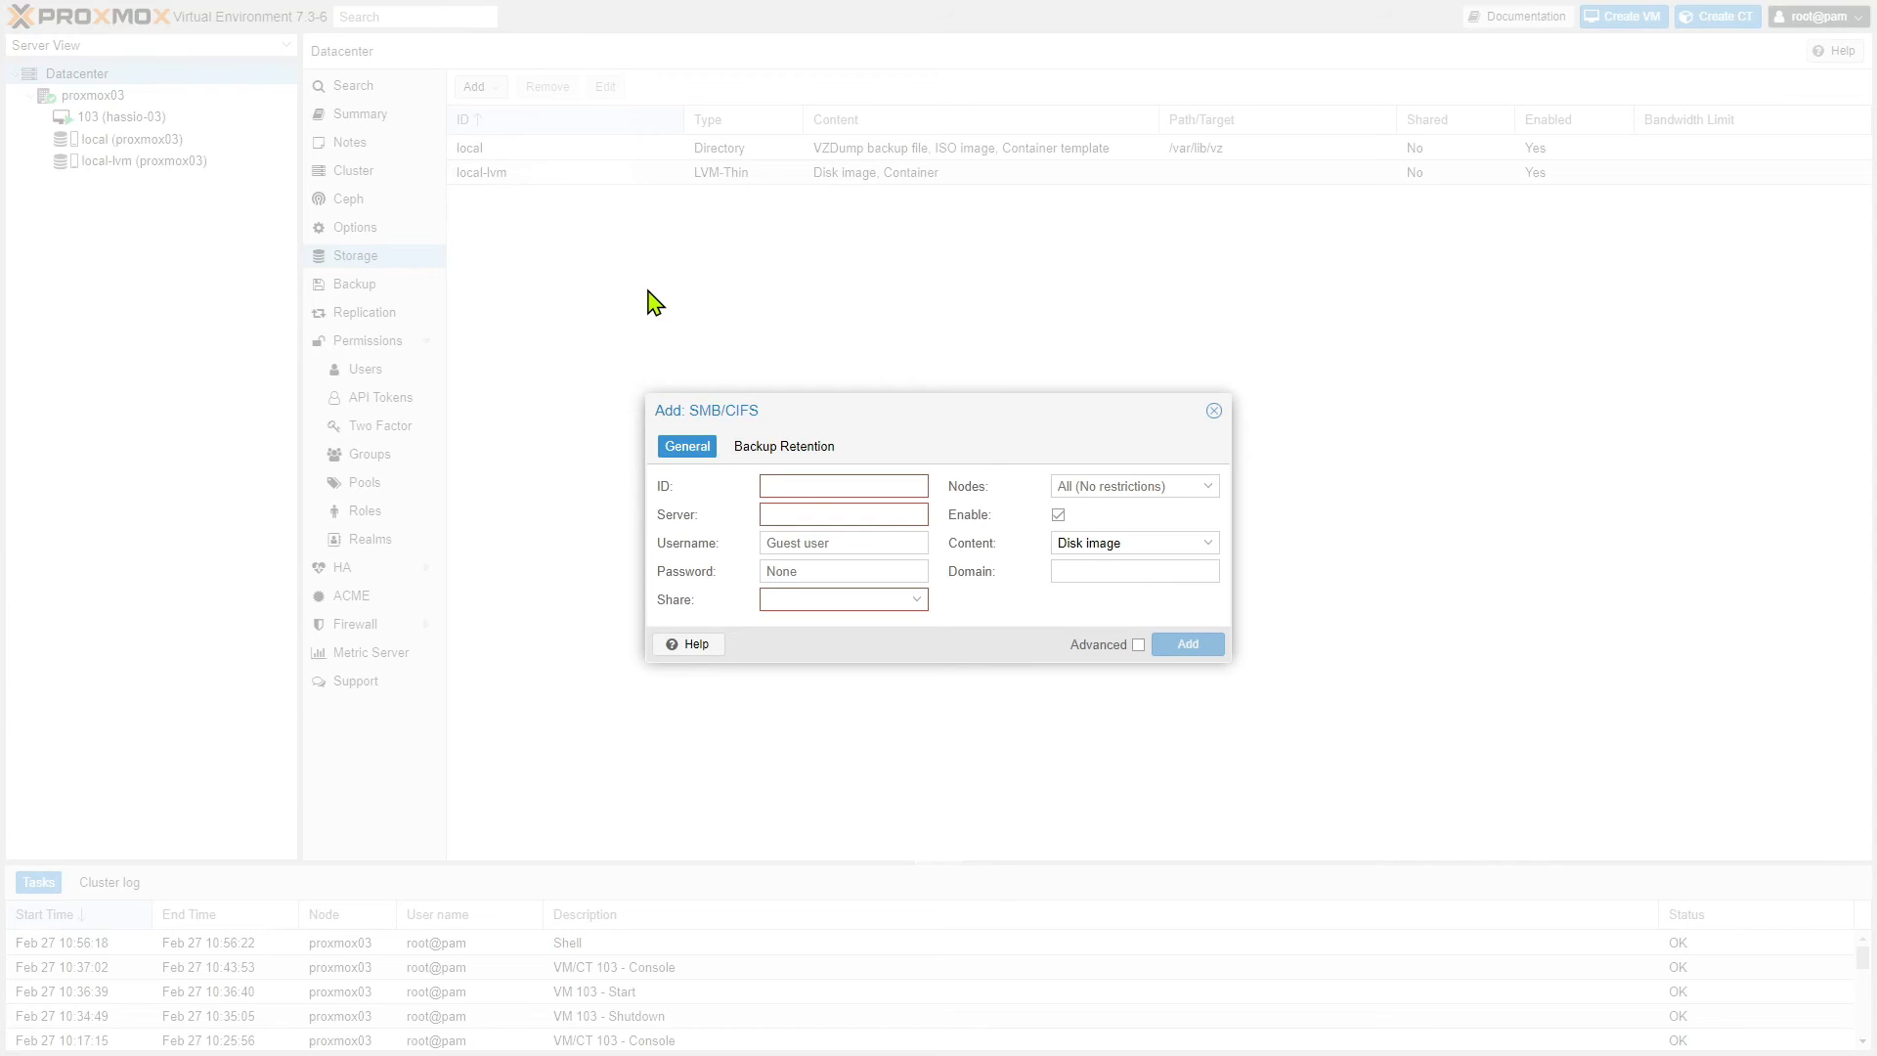
type("sy")
key("BackSpace")
key("BackSpace")
type("Synology2")
key("Tab")
type("192.168.1.7")
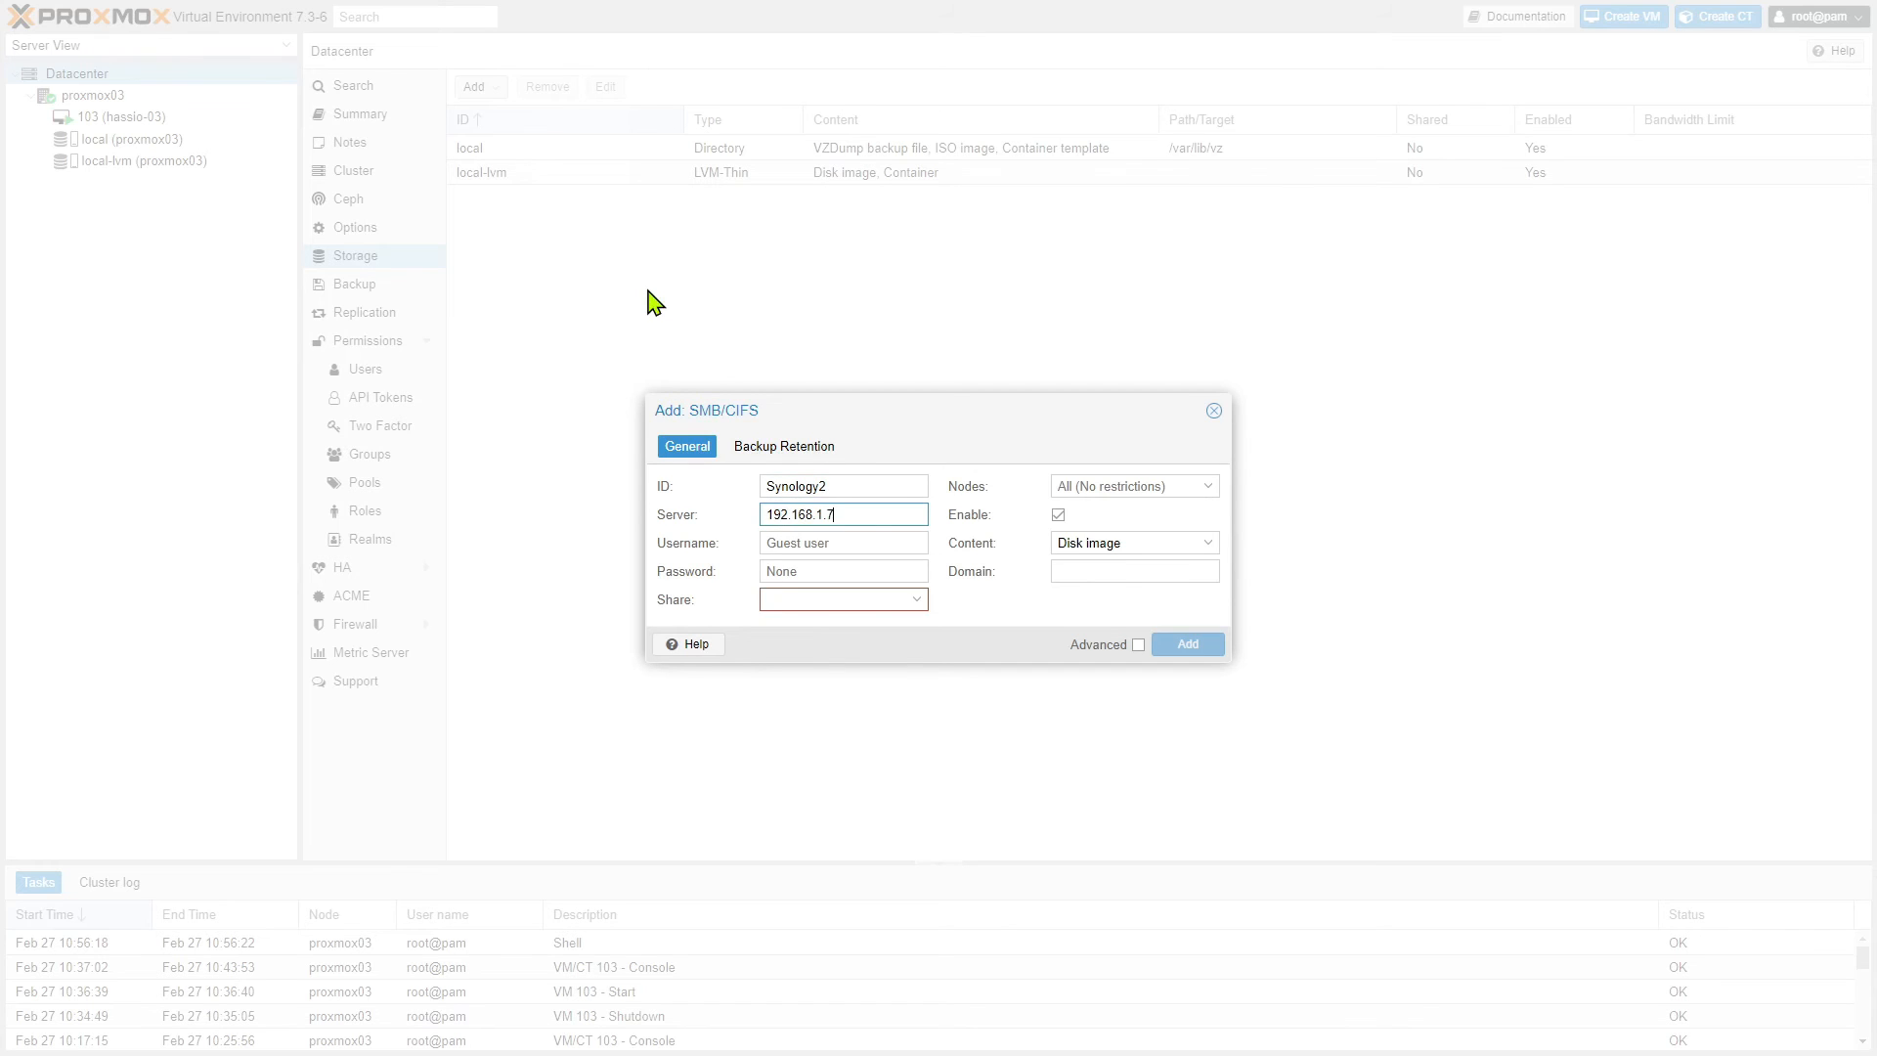
Enter the username Proxmox and the account password for the Synology2 storage, and choose the share Proxmox03.
key("Tab")
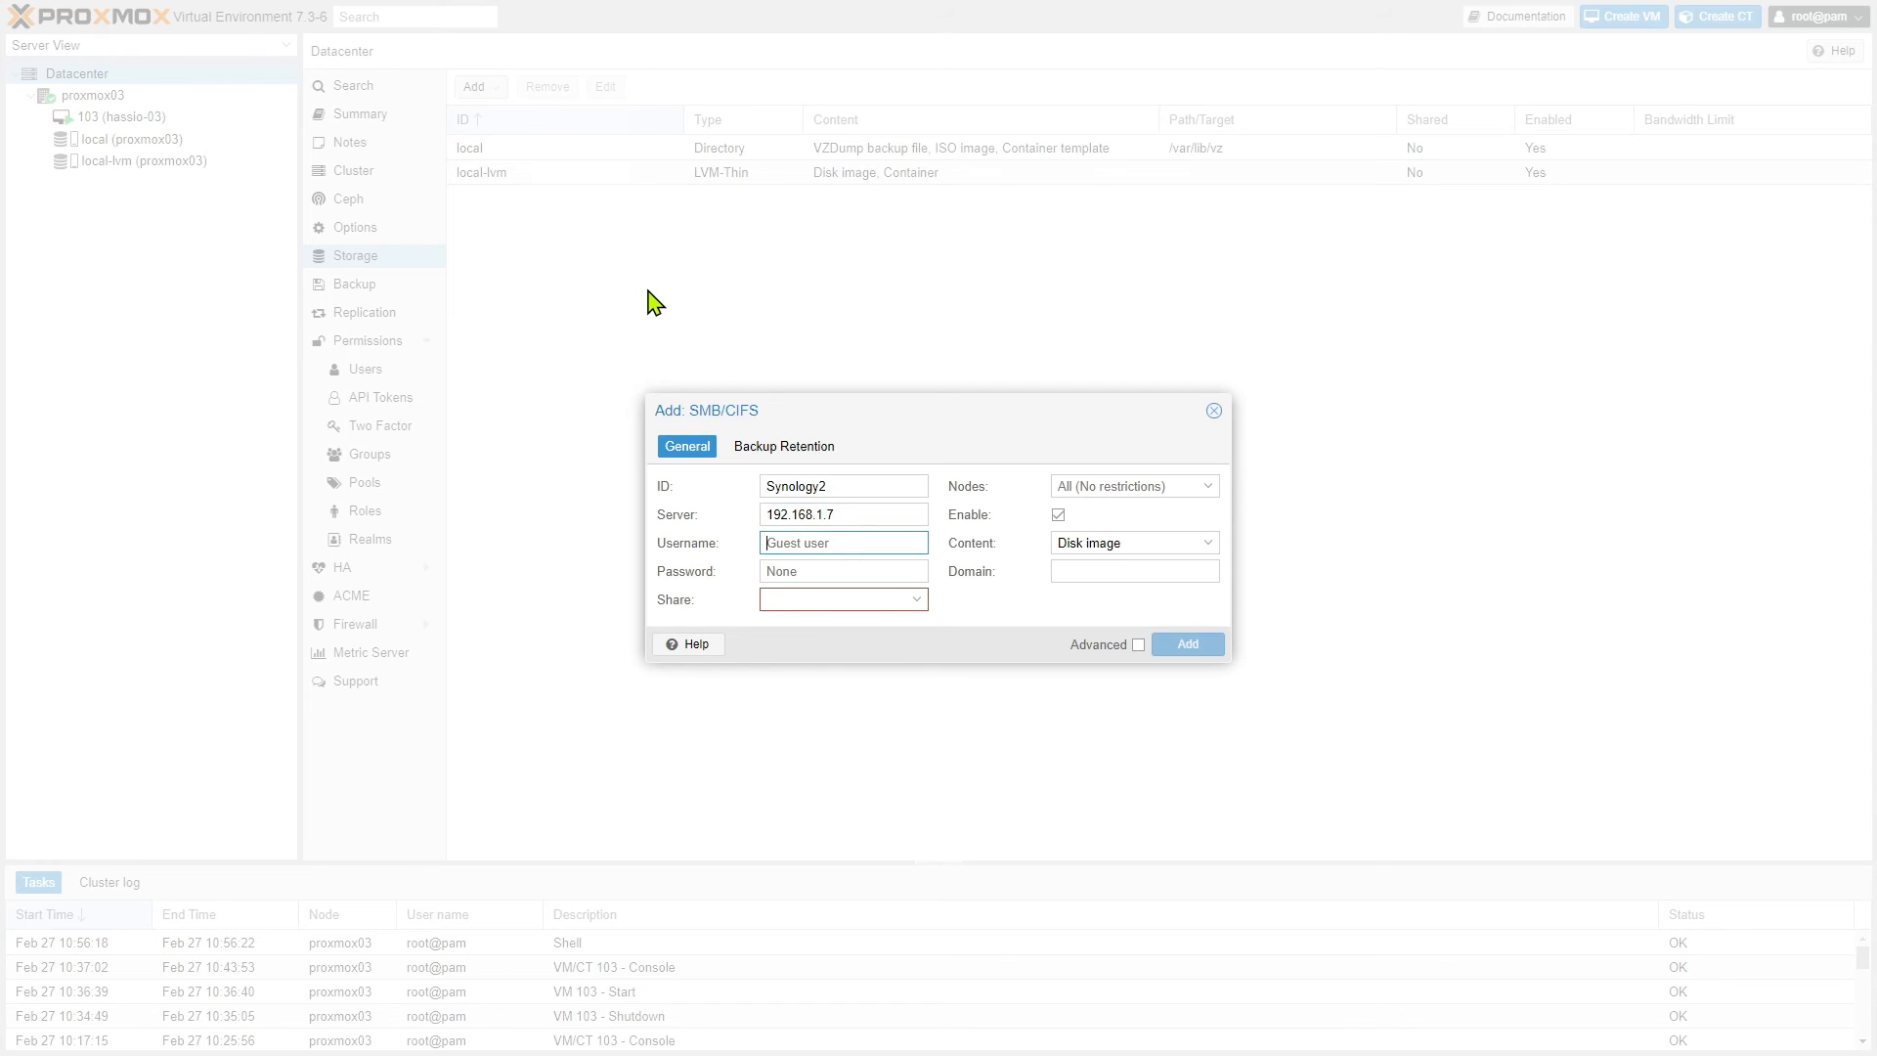
type("Proxmox")
key("Tab")
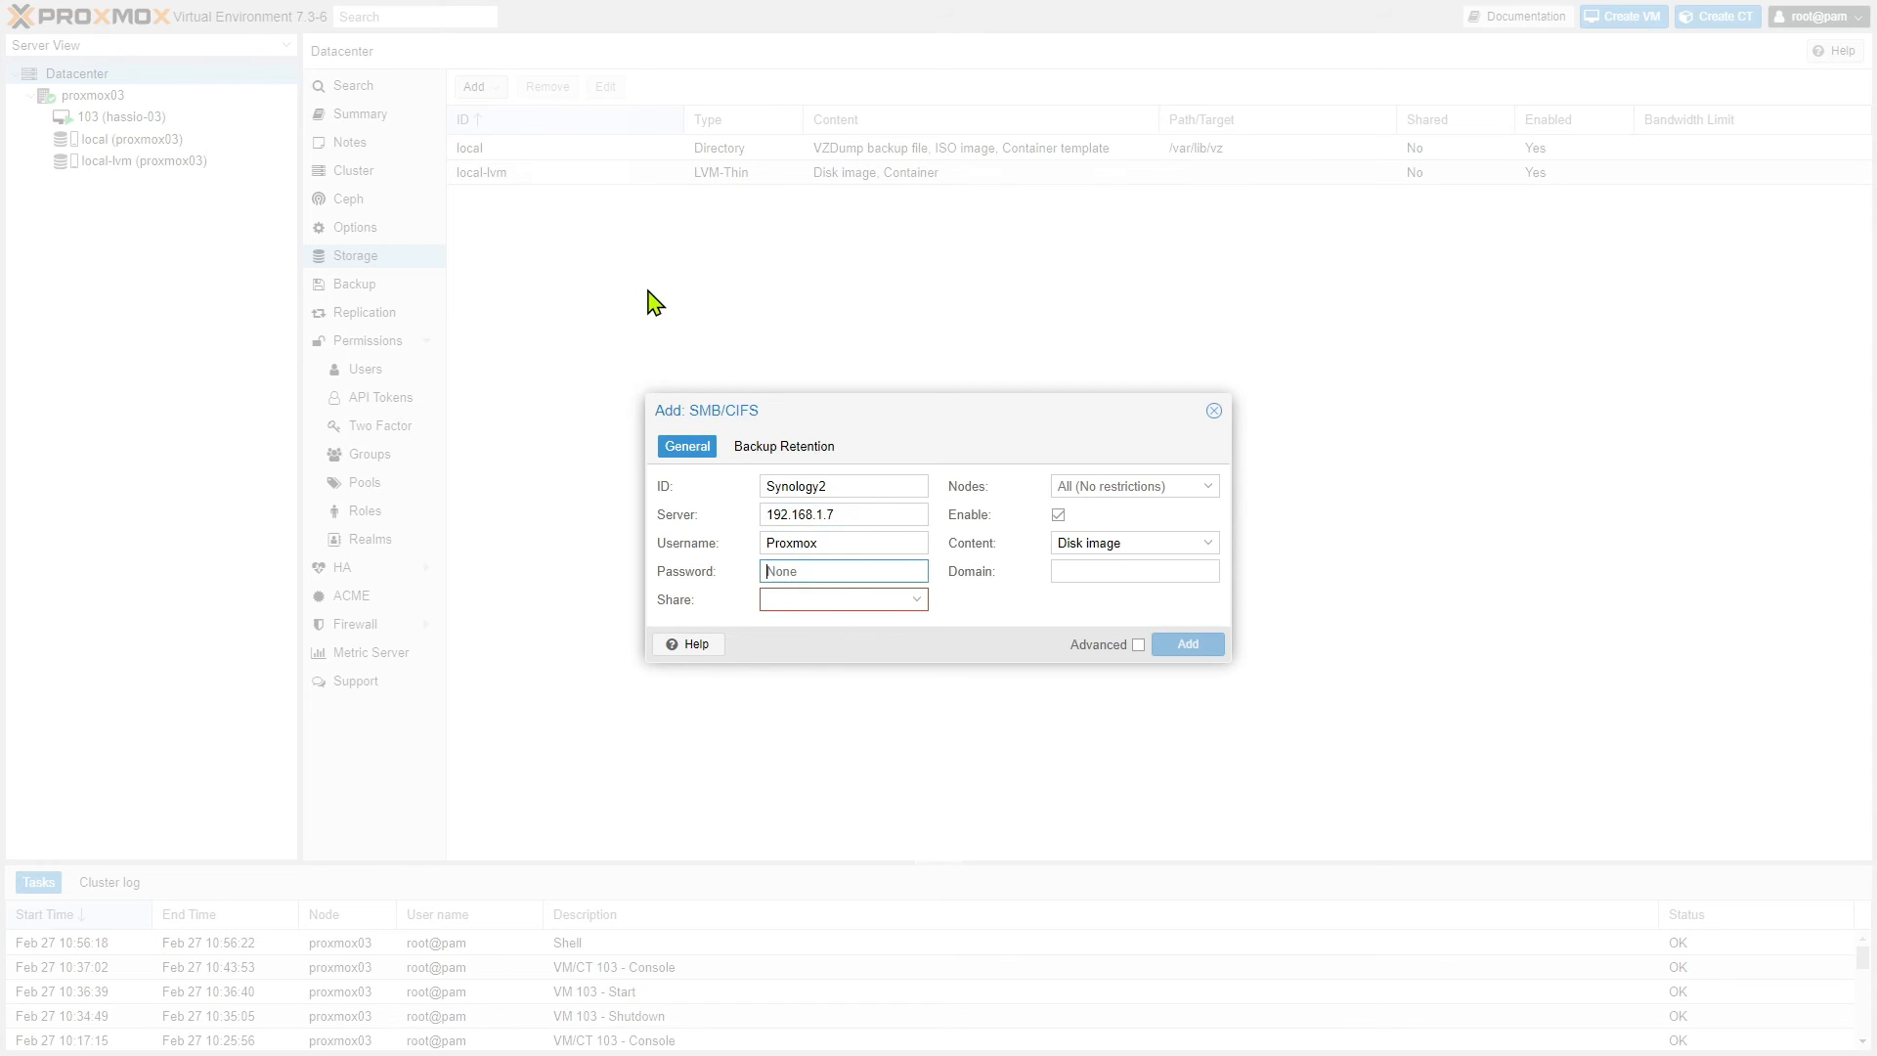
type("•••••••••")
left_click(917, 599)
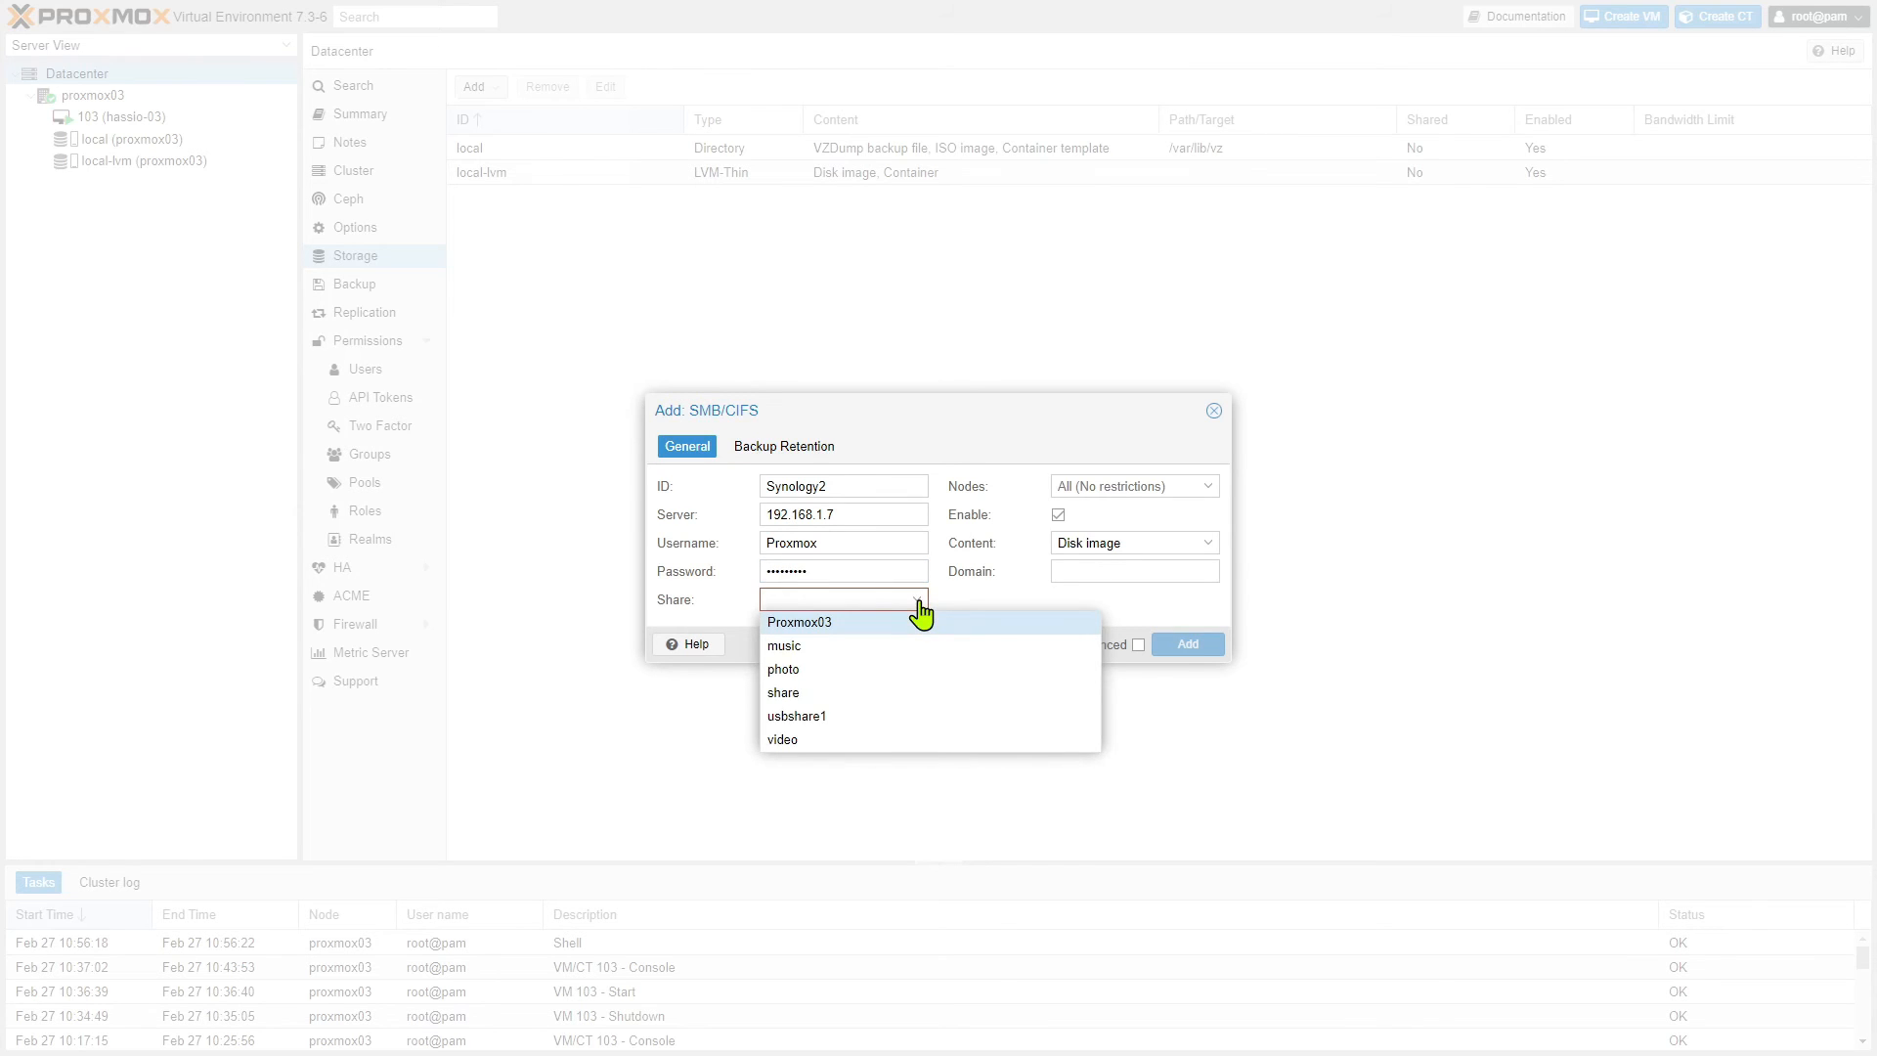
left_click(822, 626)
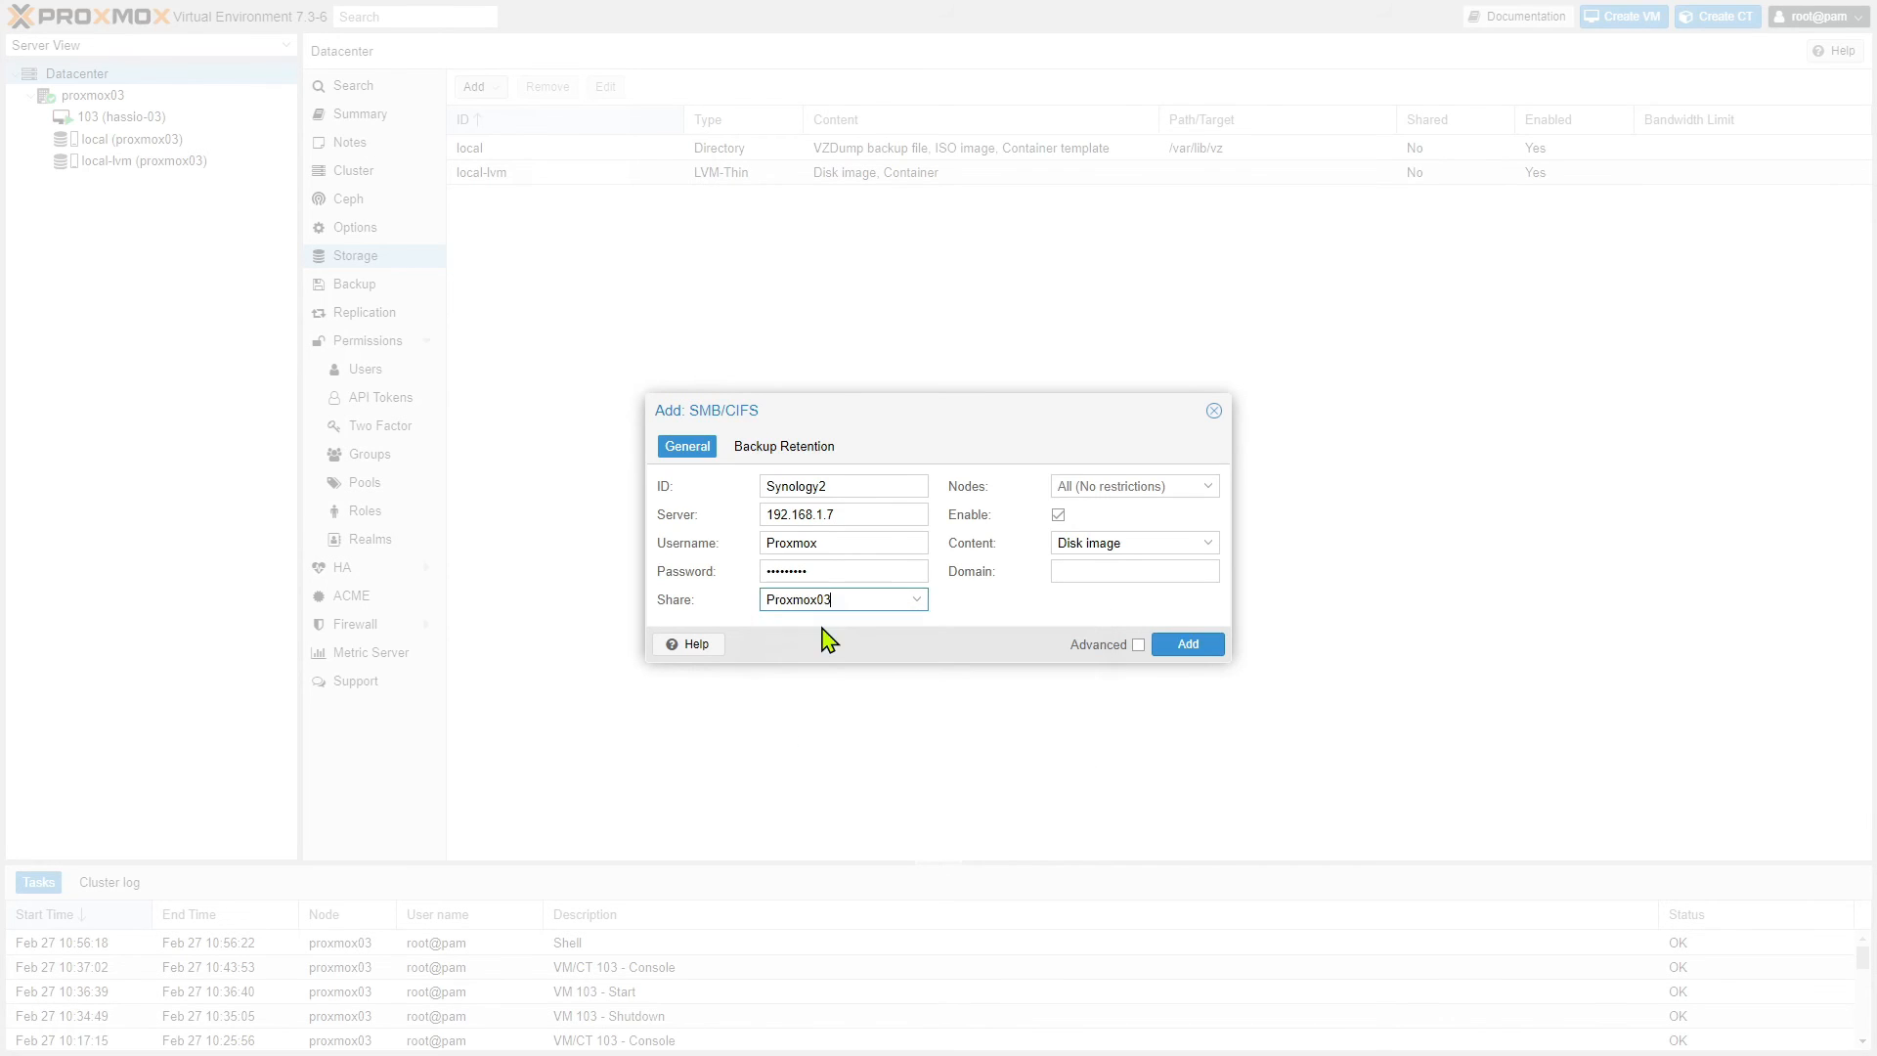
Restrict Synology2 to node proxmox03, allow Disk image, ISO image, Container template and VZDump backup file content, and add the storage.
left_click(1148, 487)
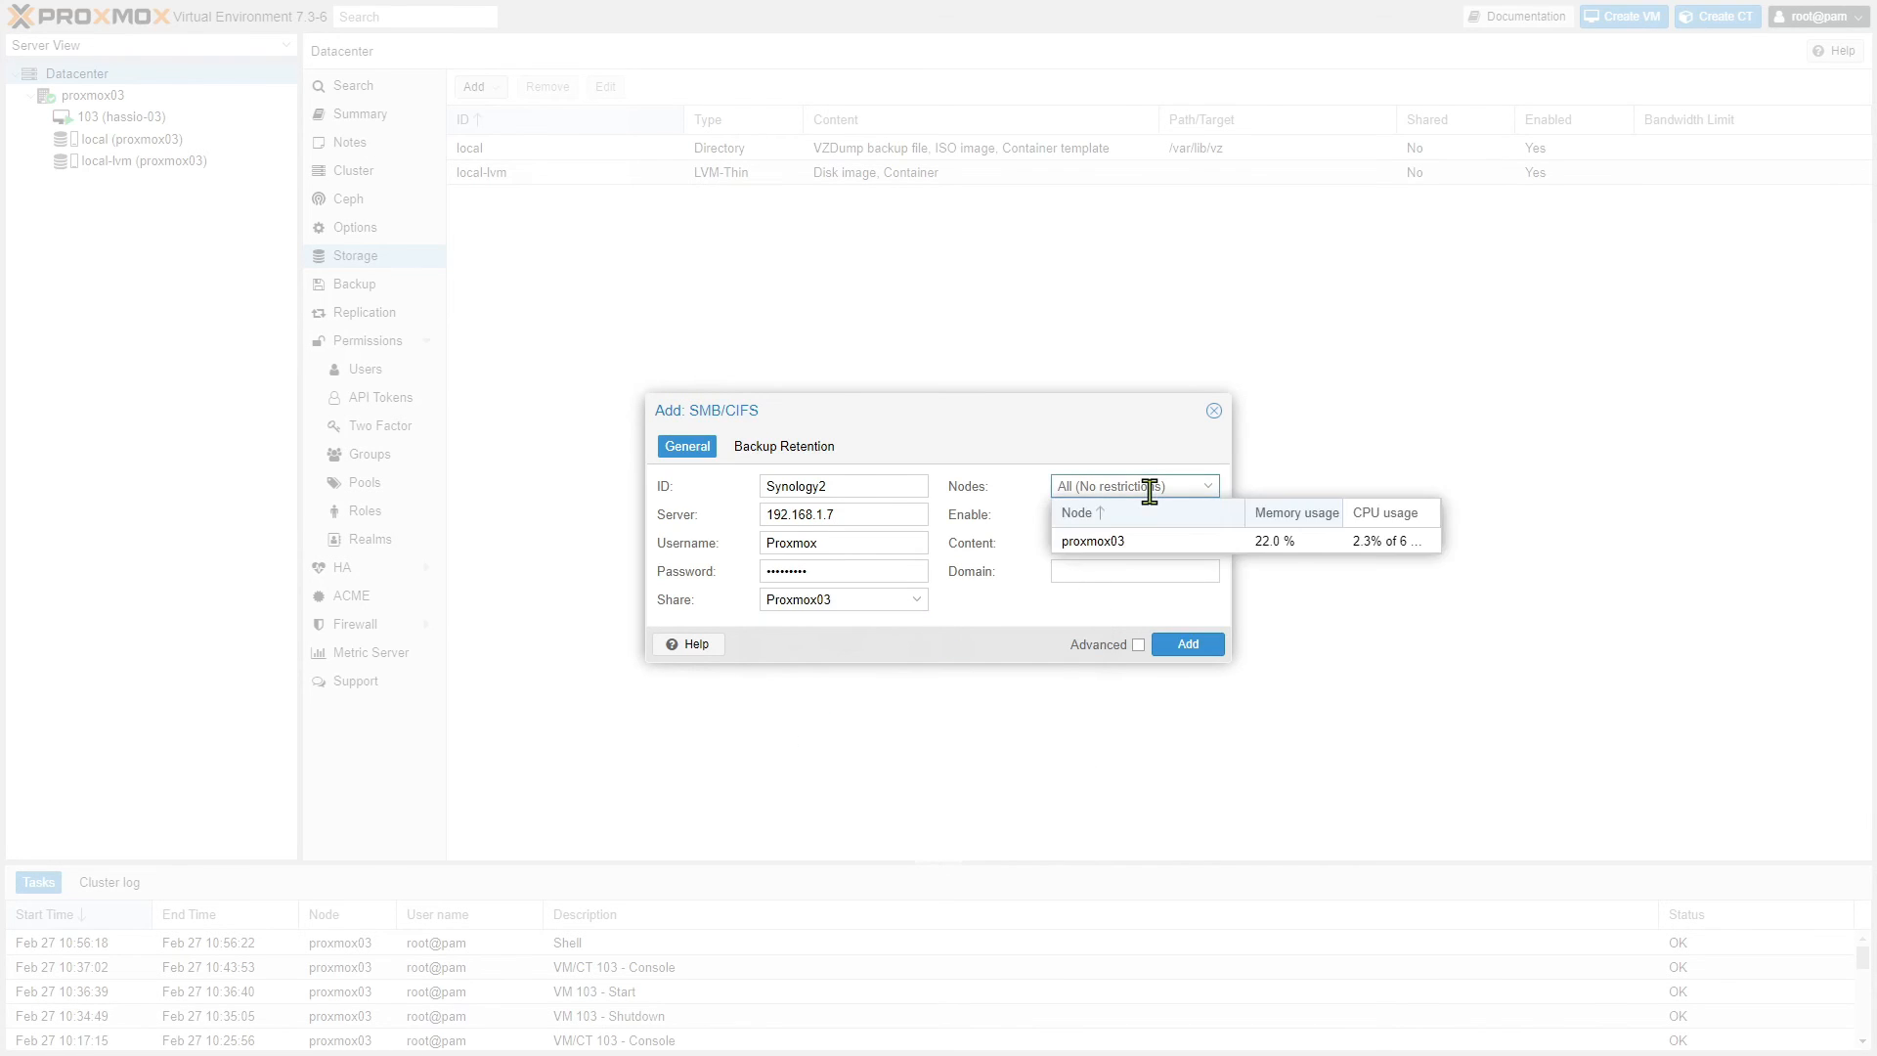
left_click(1119, 541)
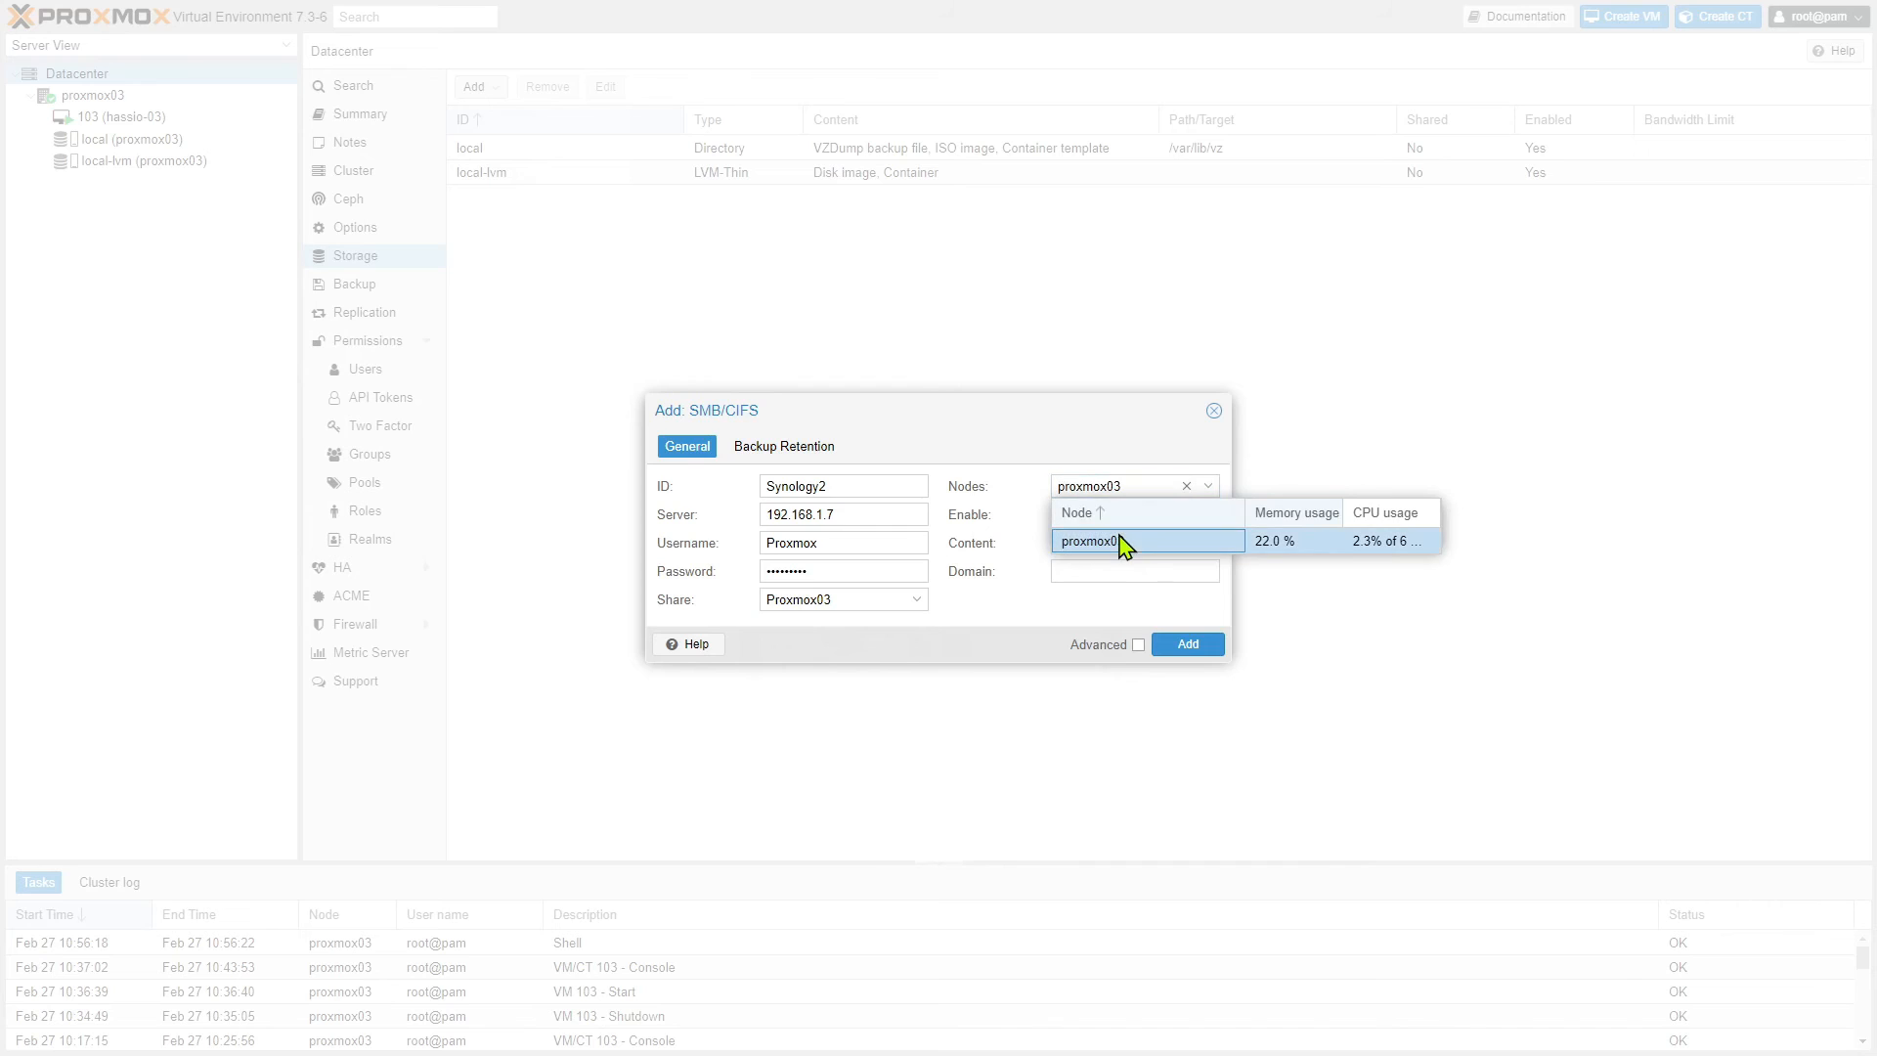
left_click(1027, 466)
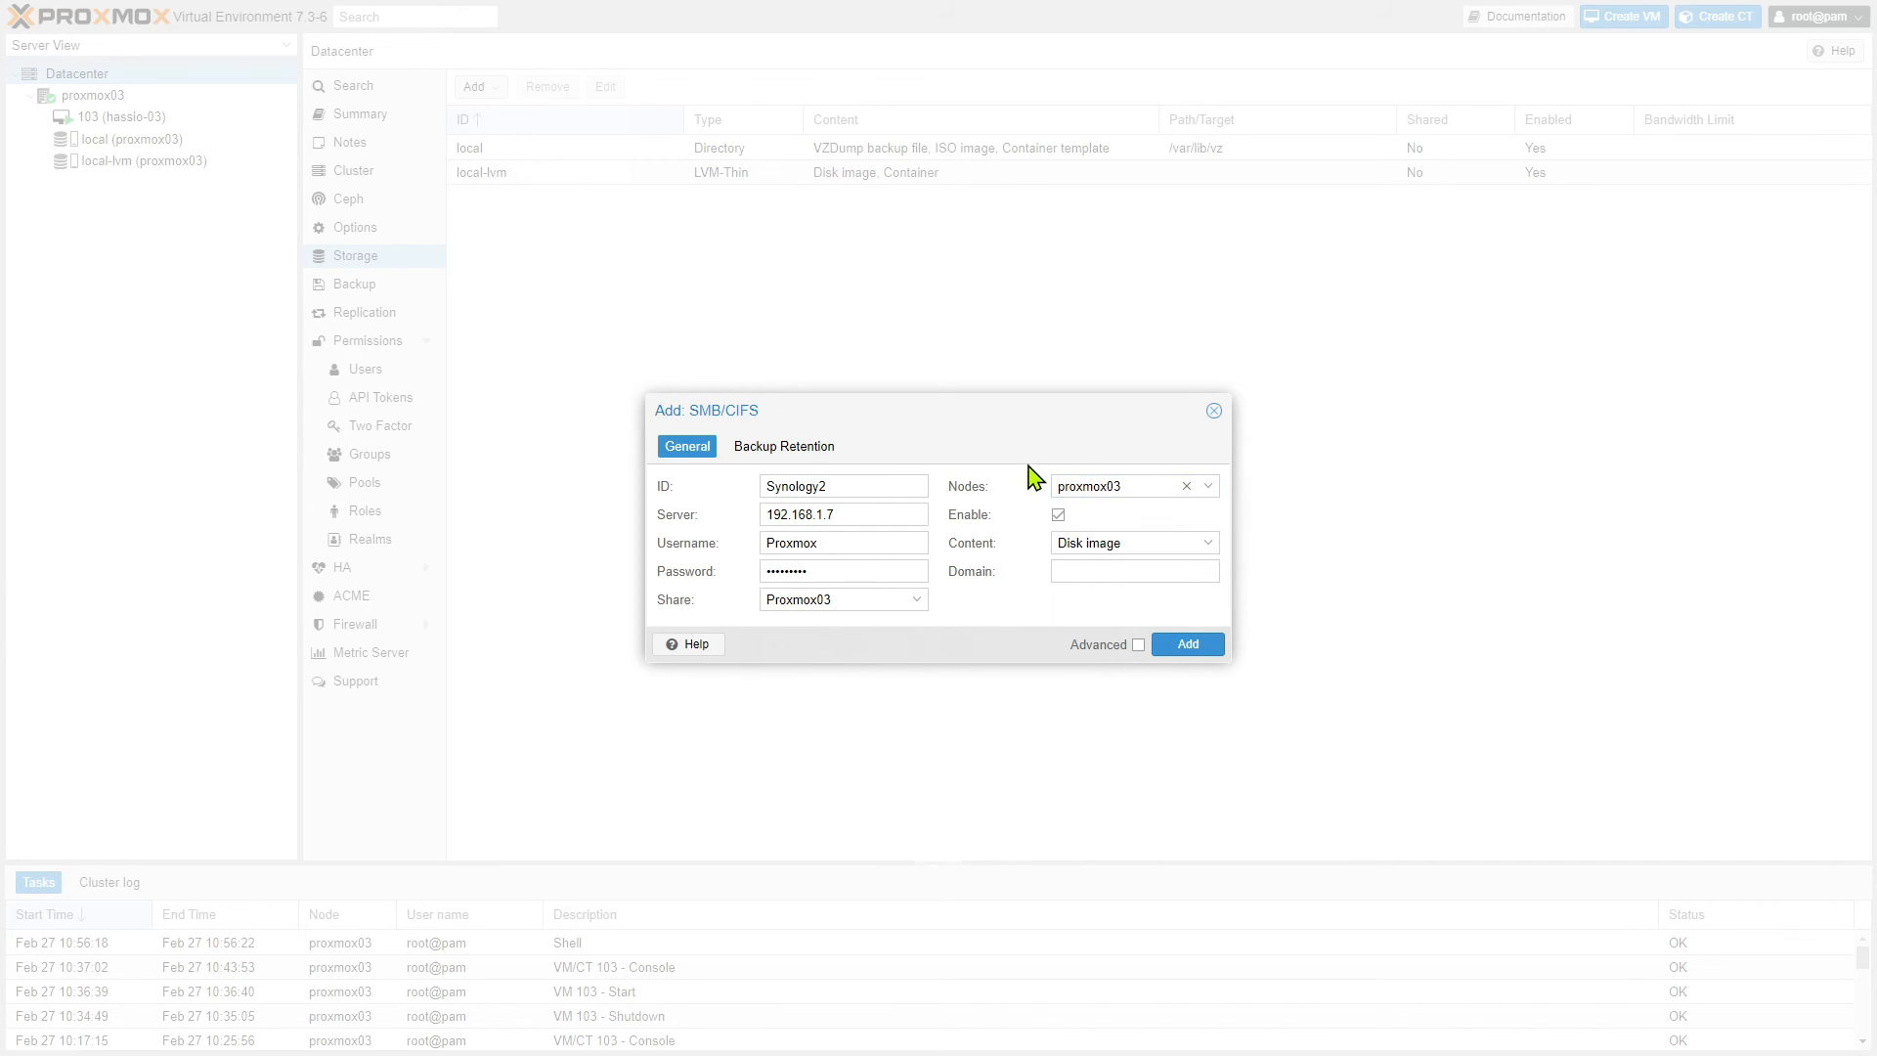
left_click(1208, 543)
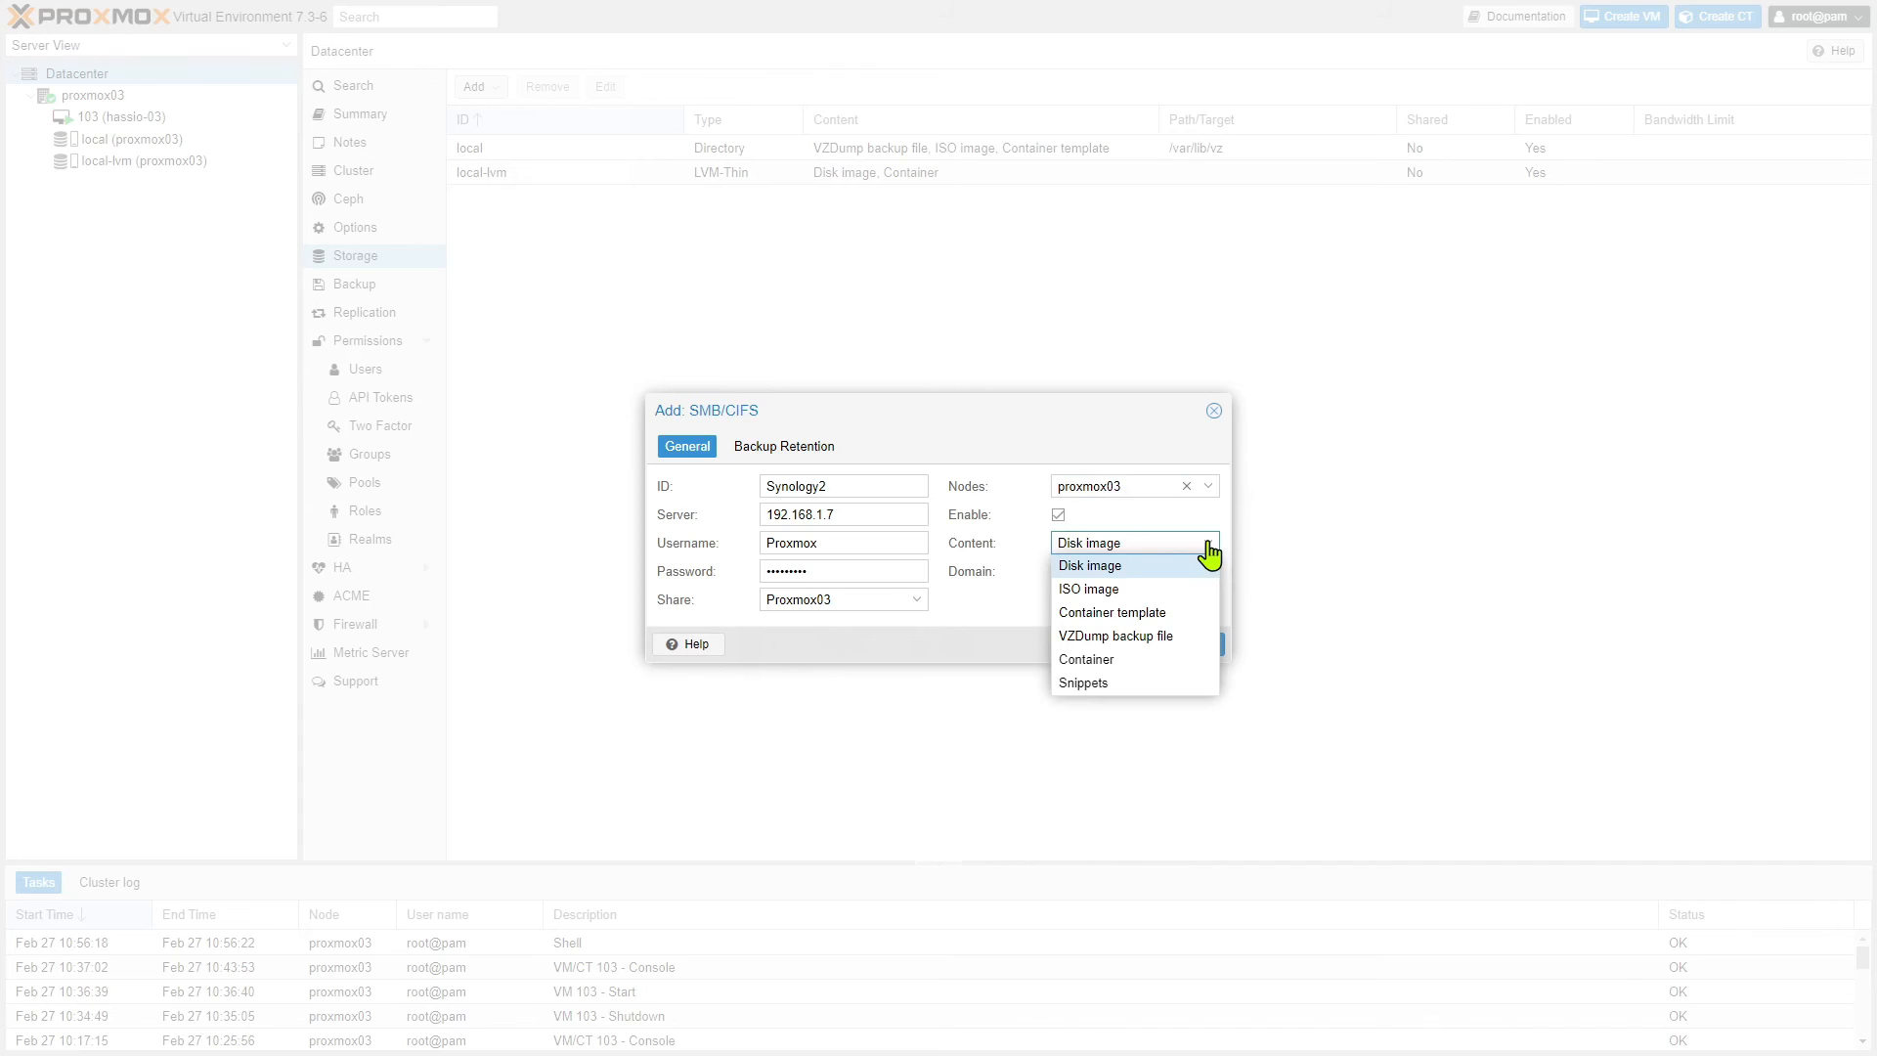
left_click(1117, 590)
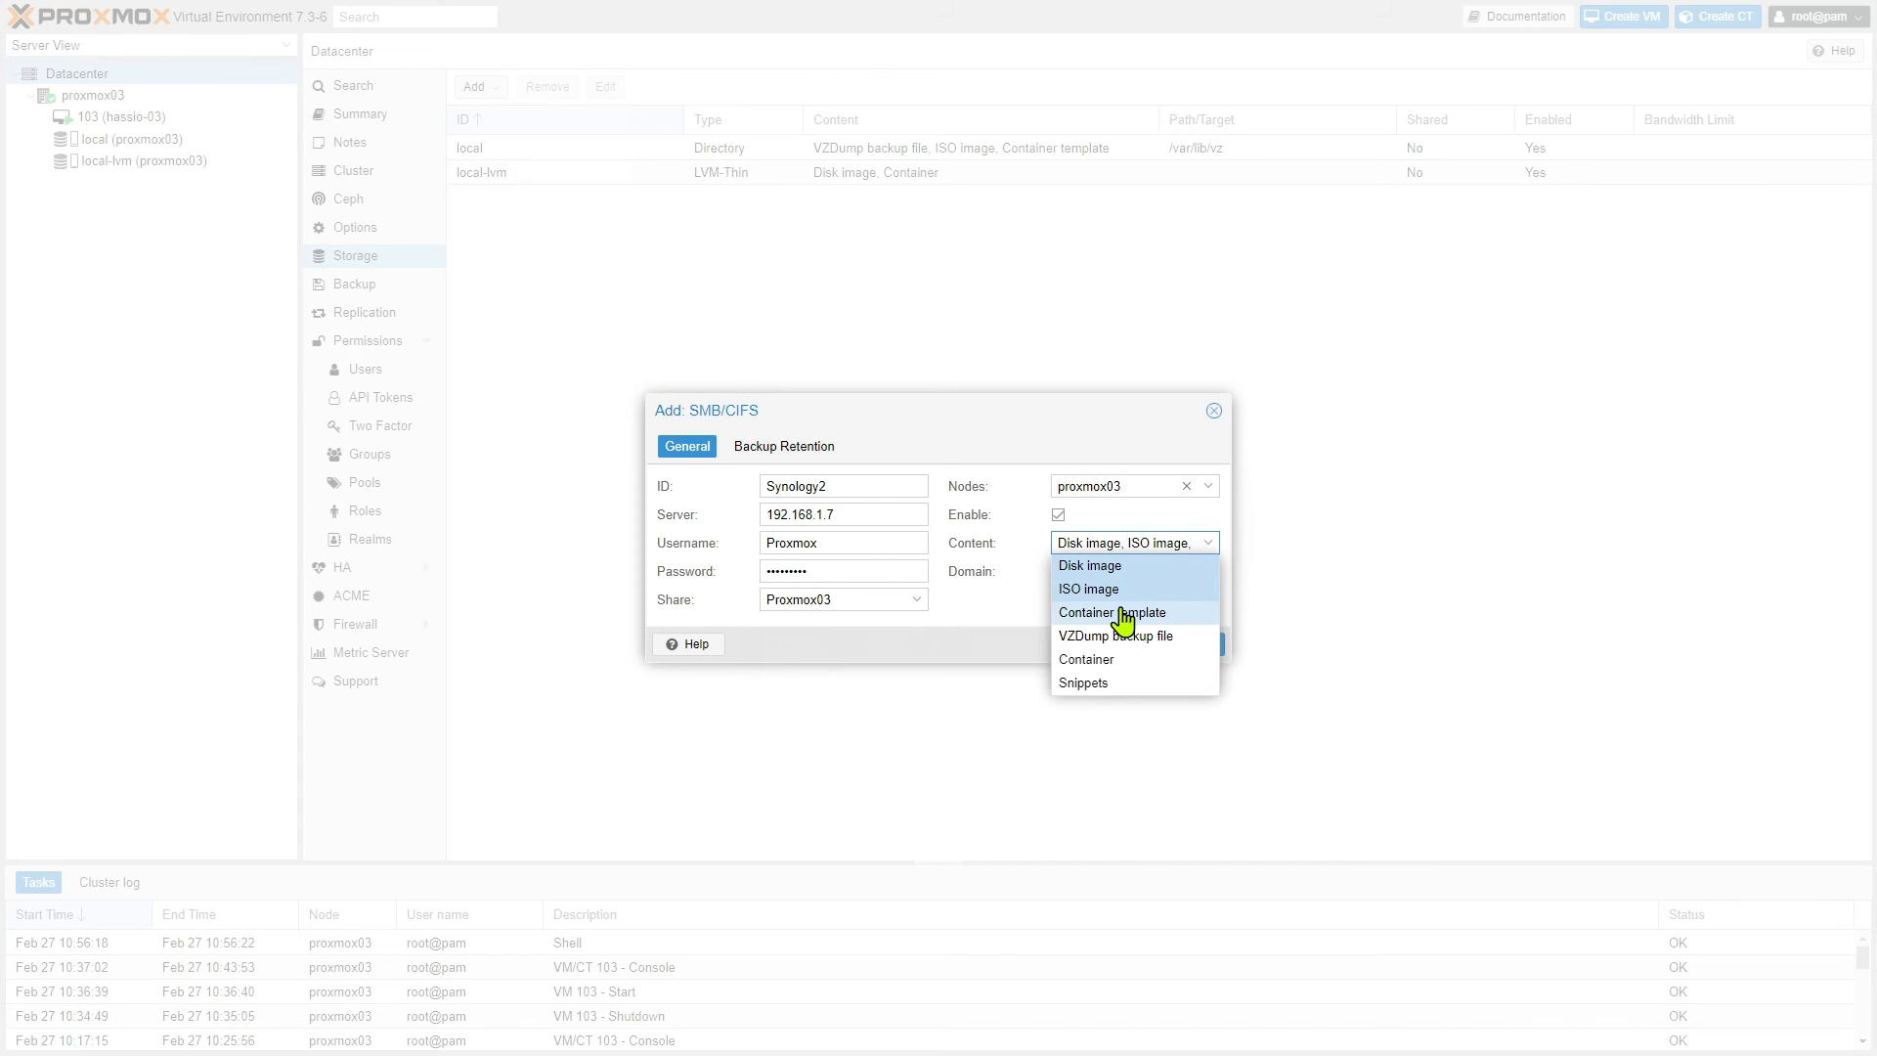
left_click(1124, 613)
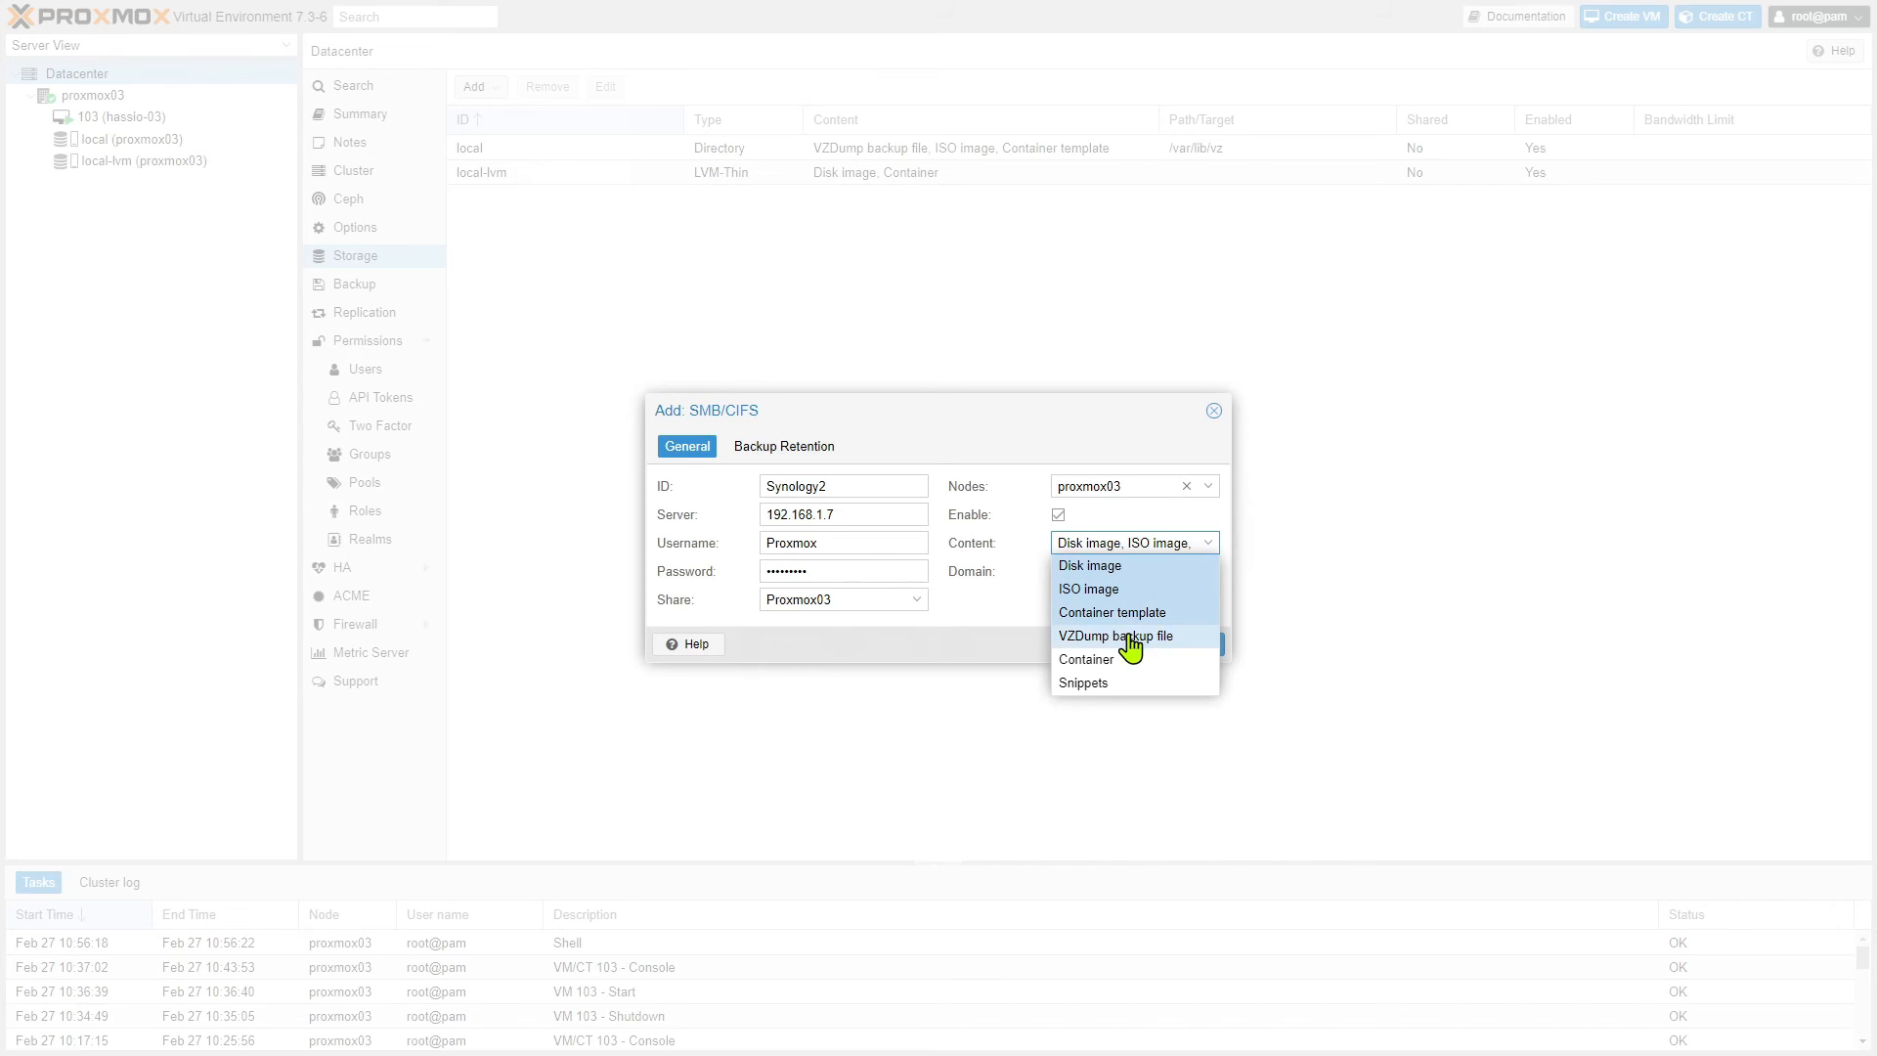
left_click(1129, 638)
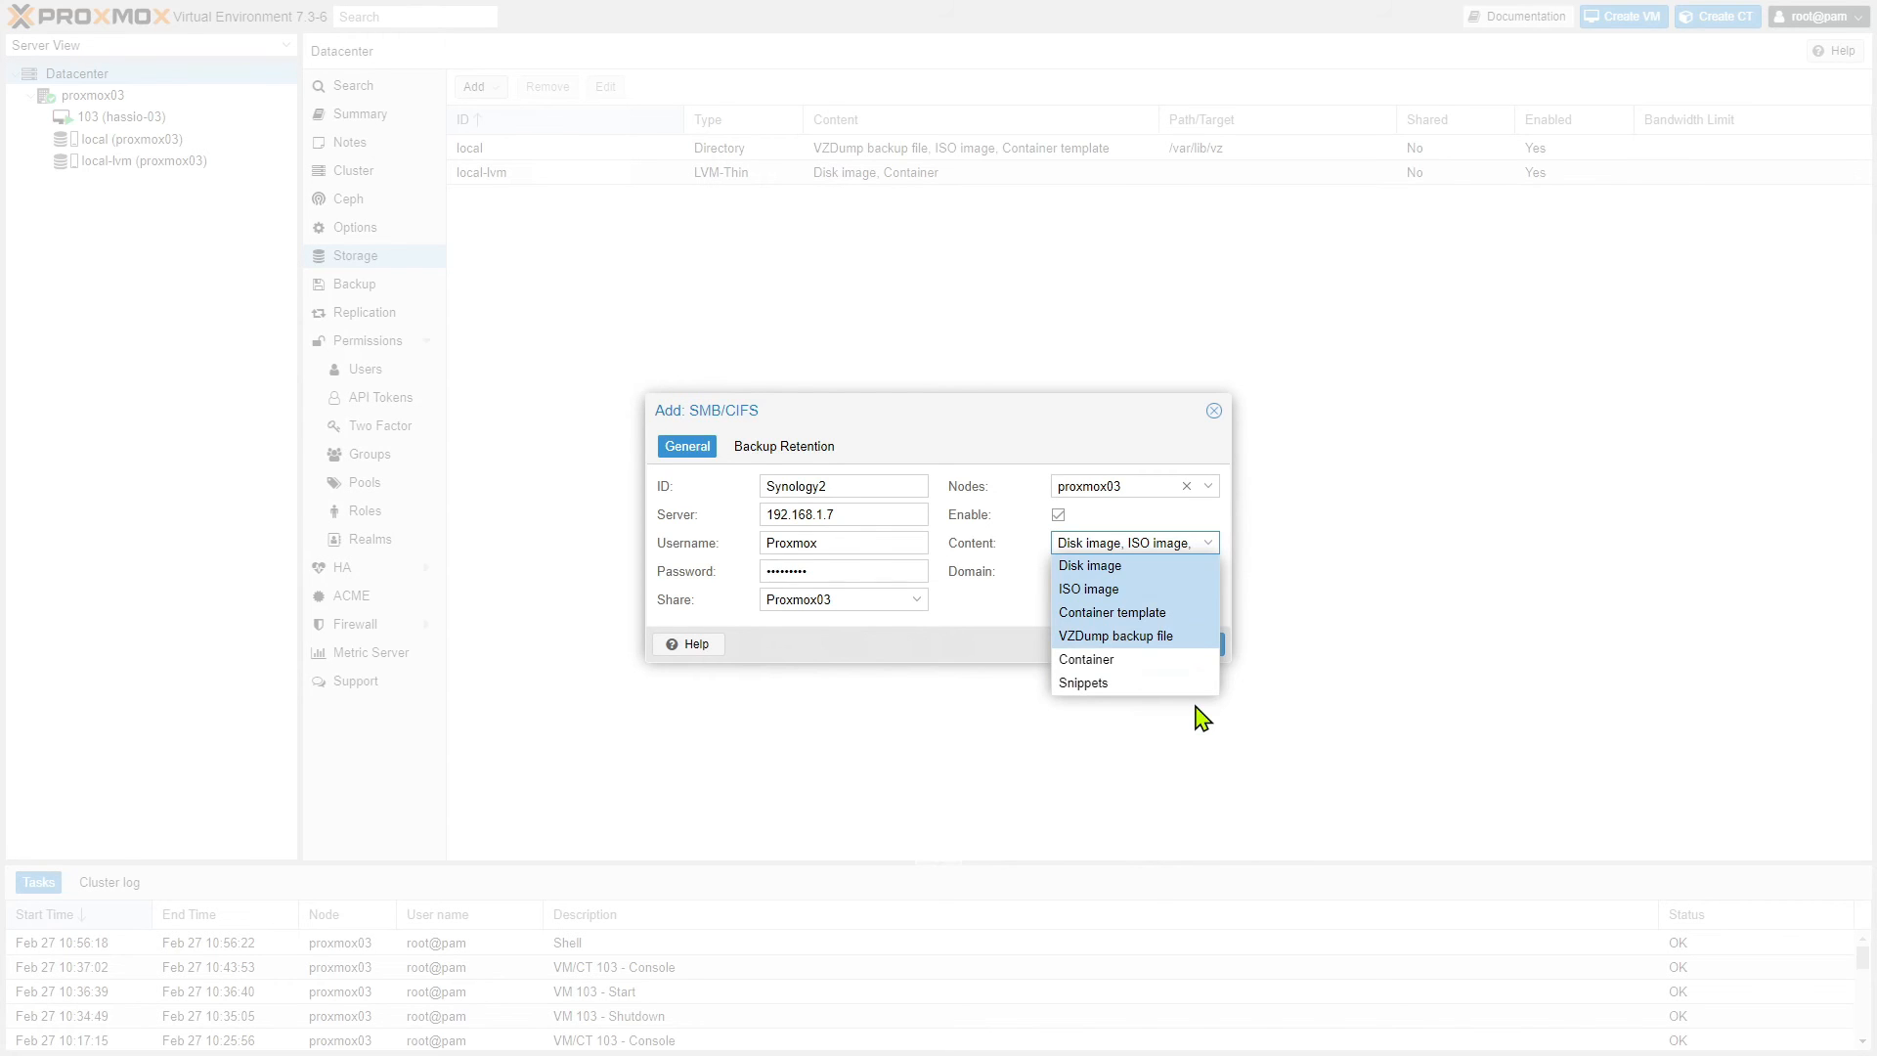
left_click(1200, 718)
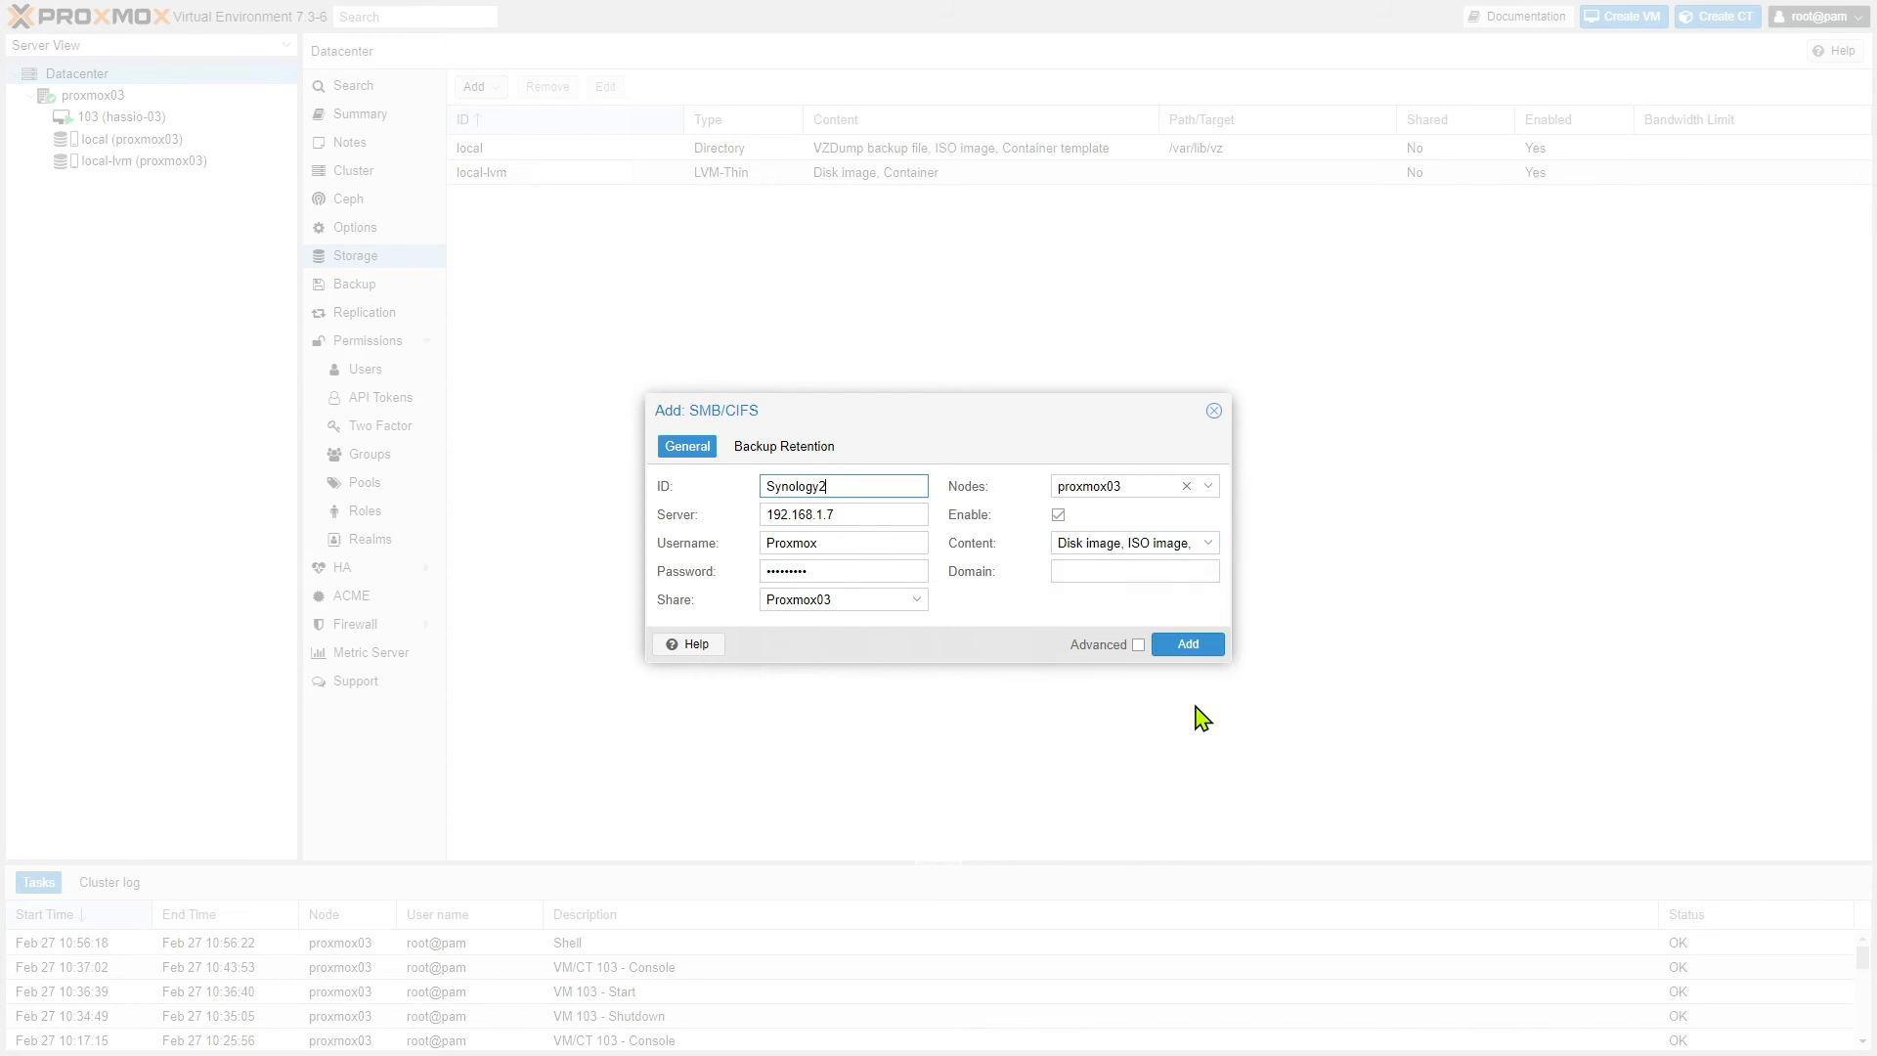
left_click(1189, 645)
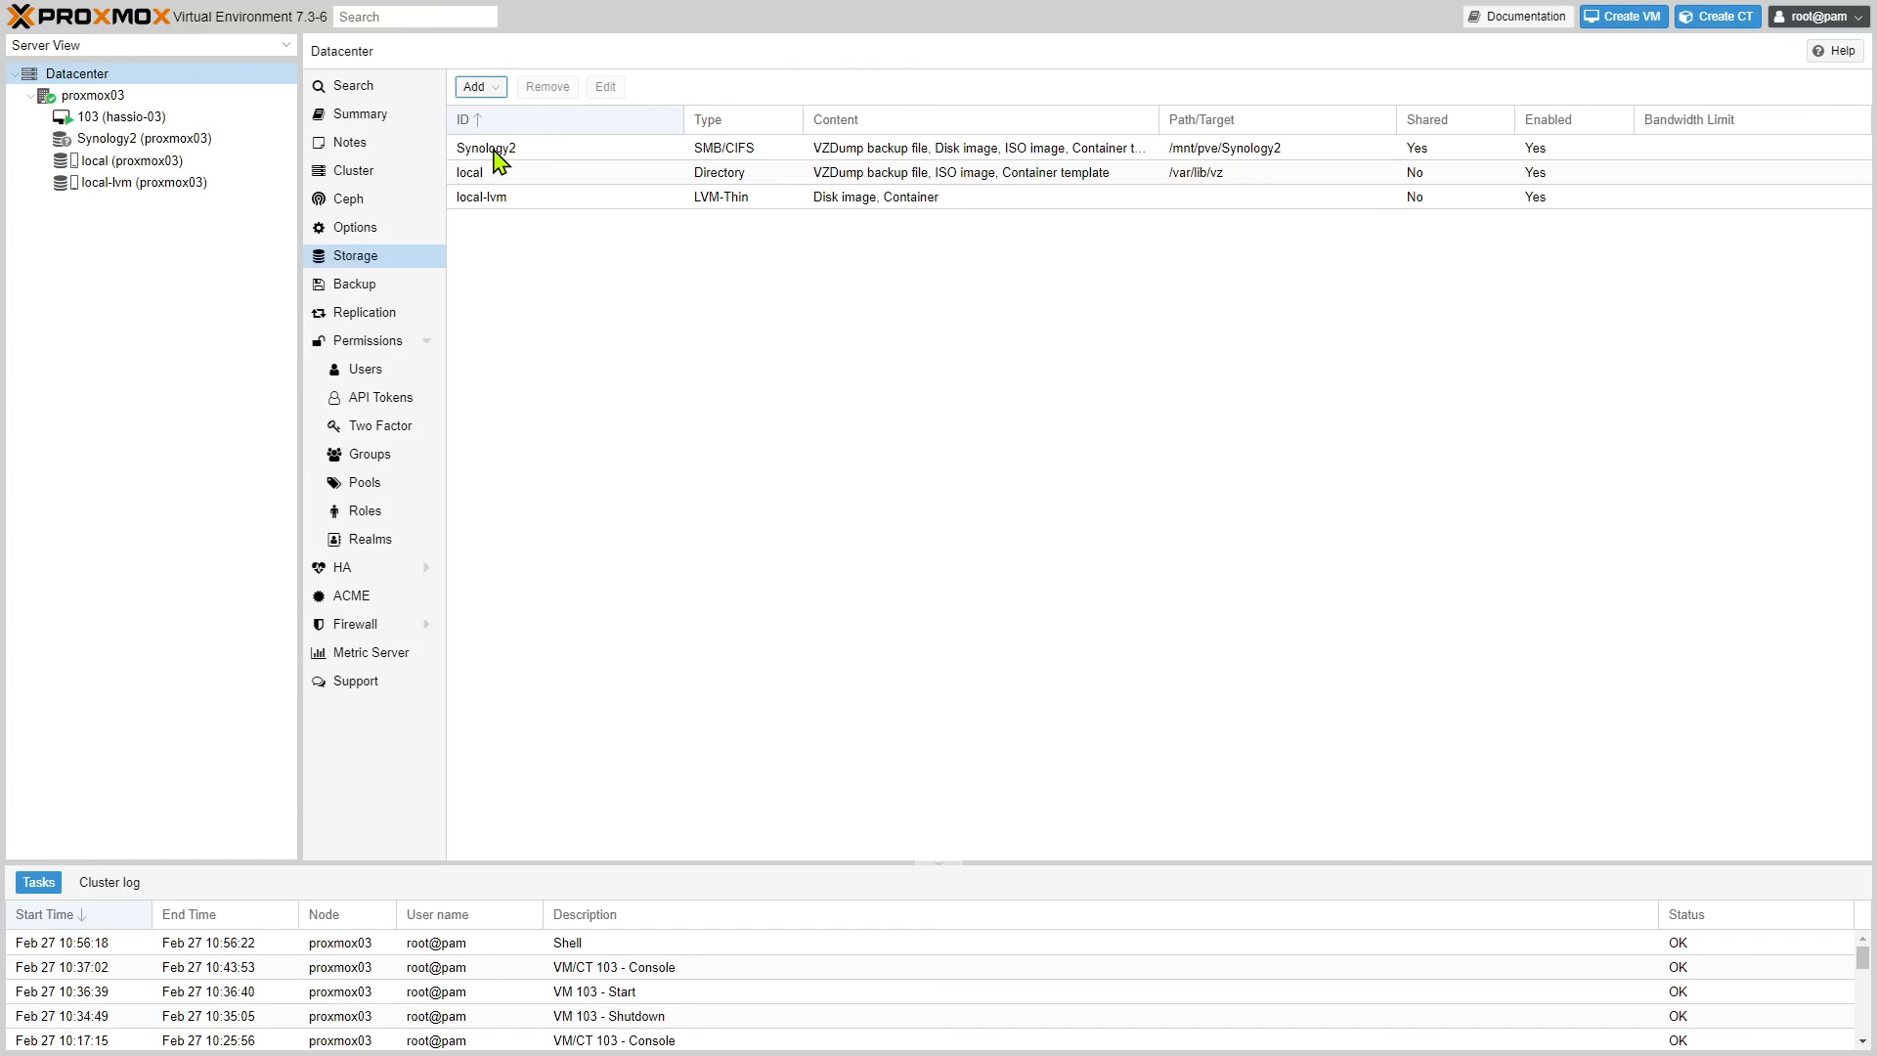
Check that Synology2 is available as a storage target for a manual backup of VM 103, without starting the backup.
left_click(495, 153)
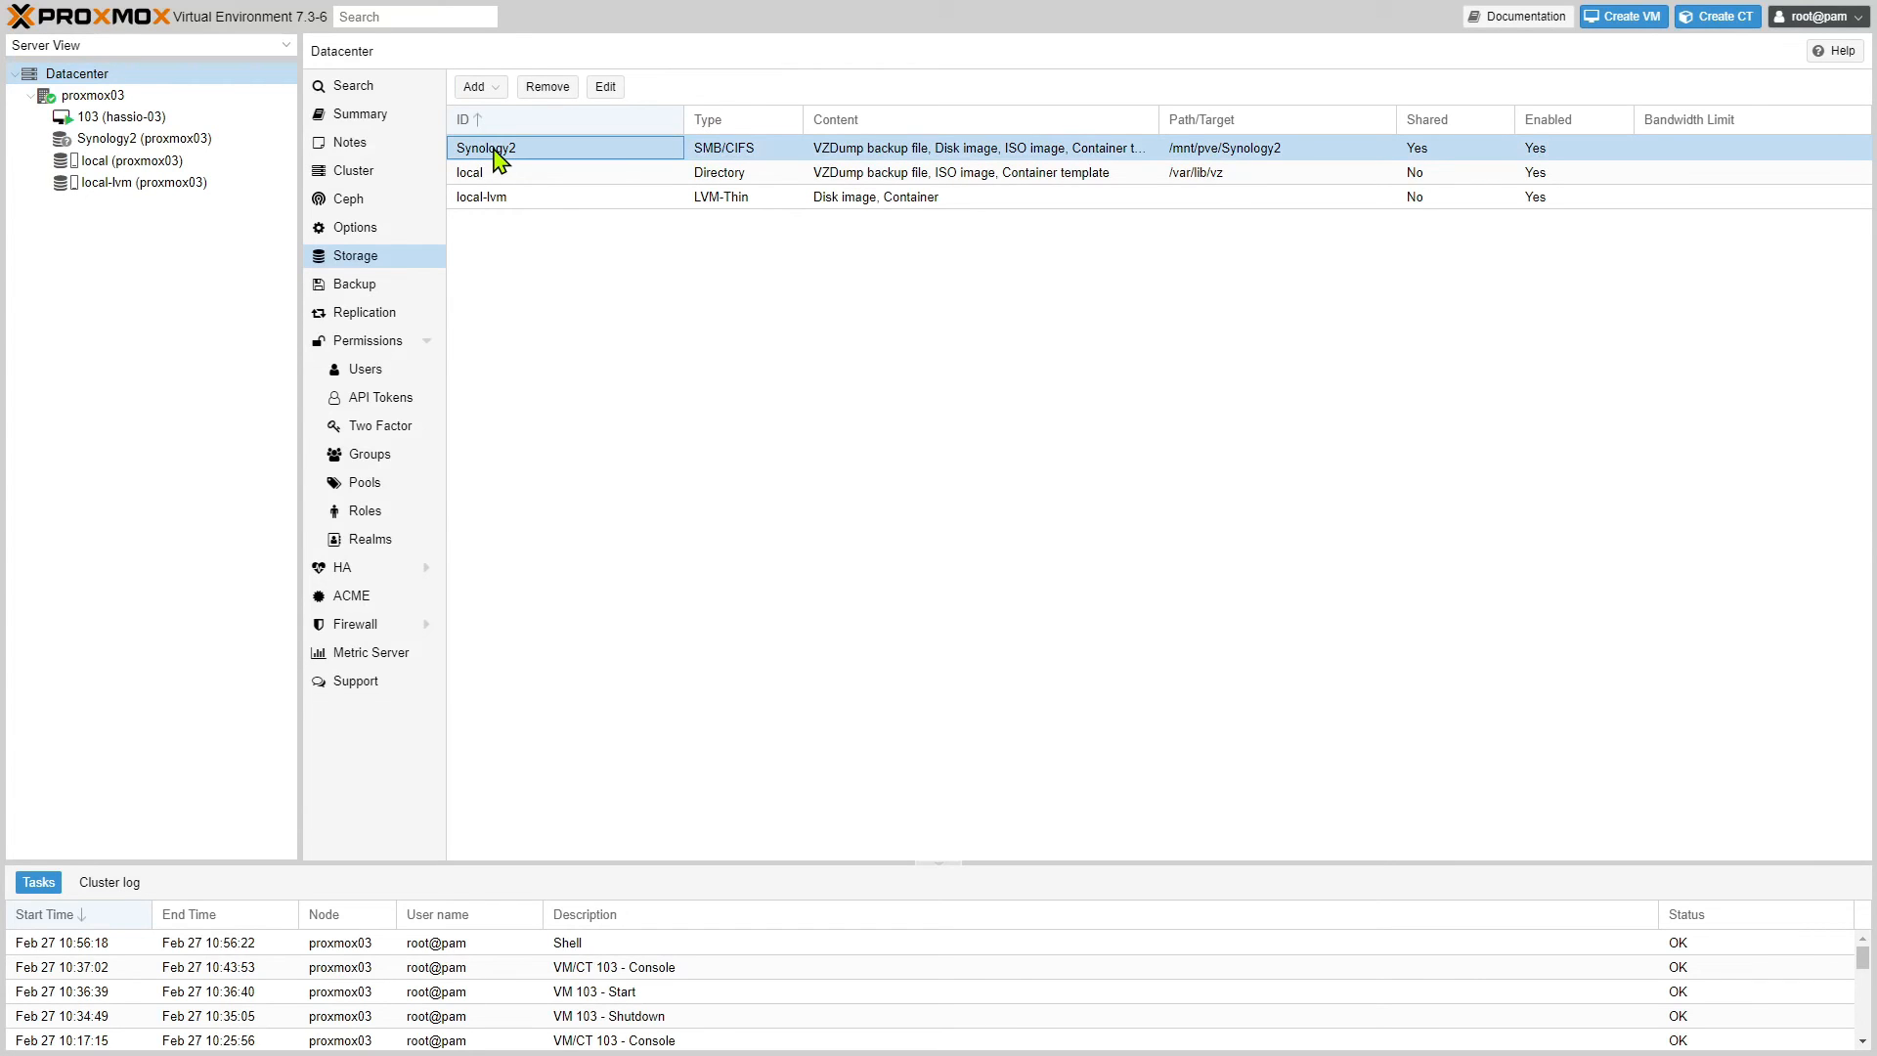
left_click(108, 118)
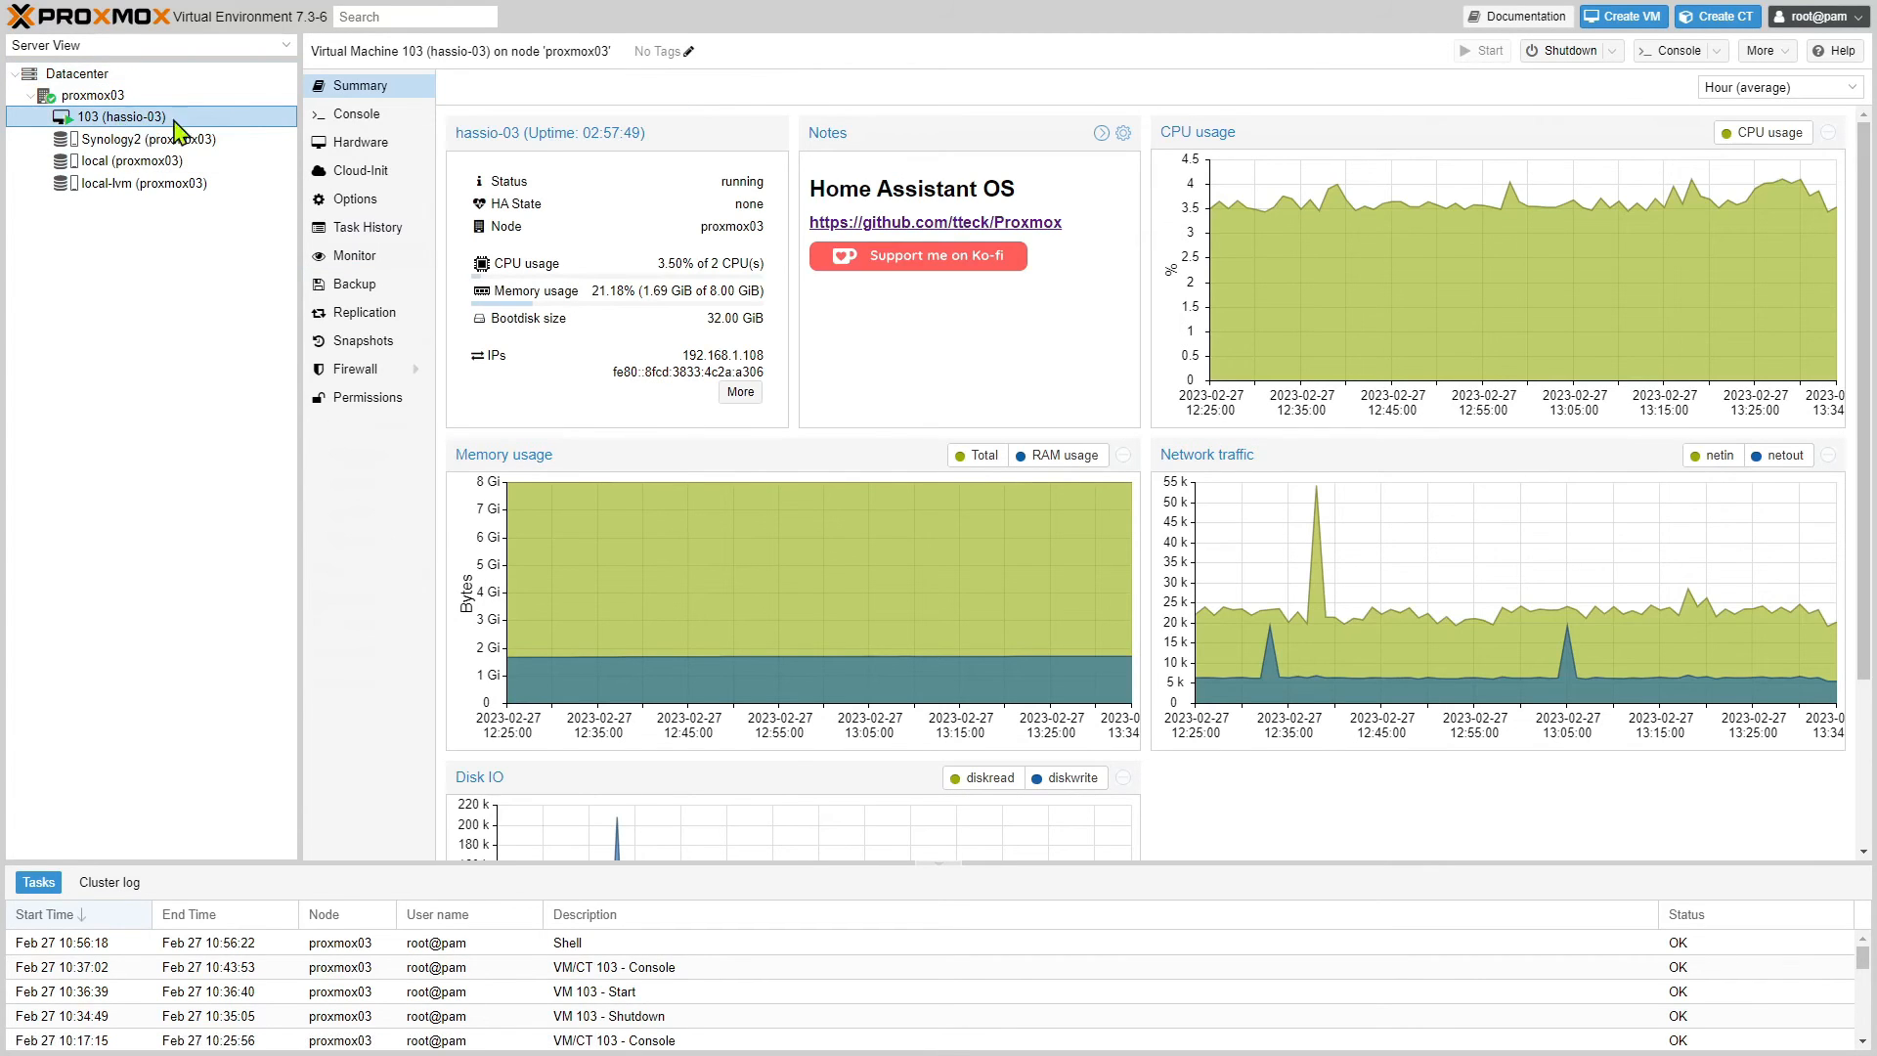
left_click(364, 284)
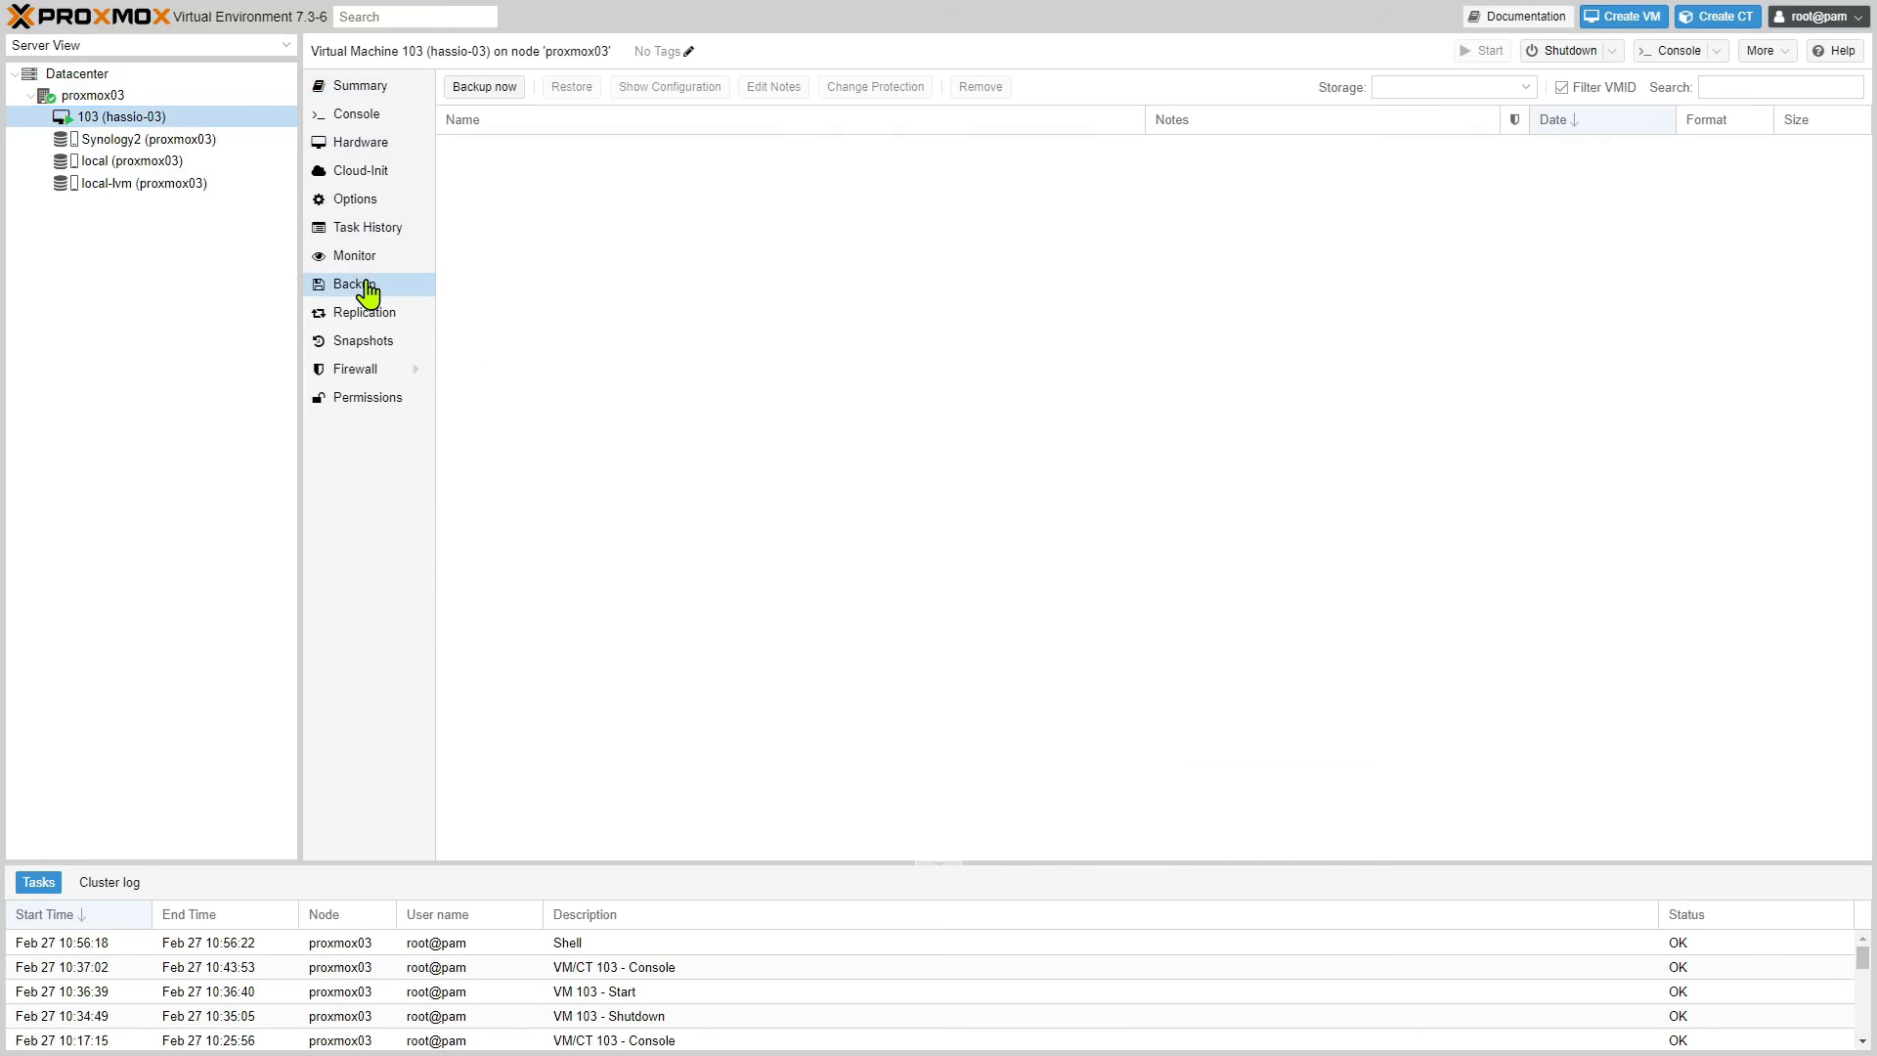
left_click(481, 90)
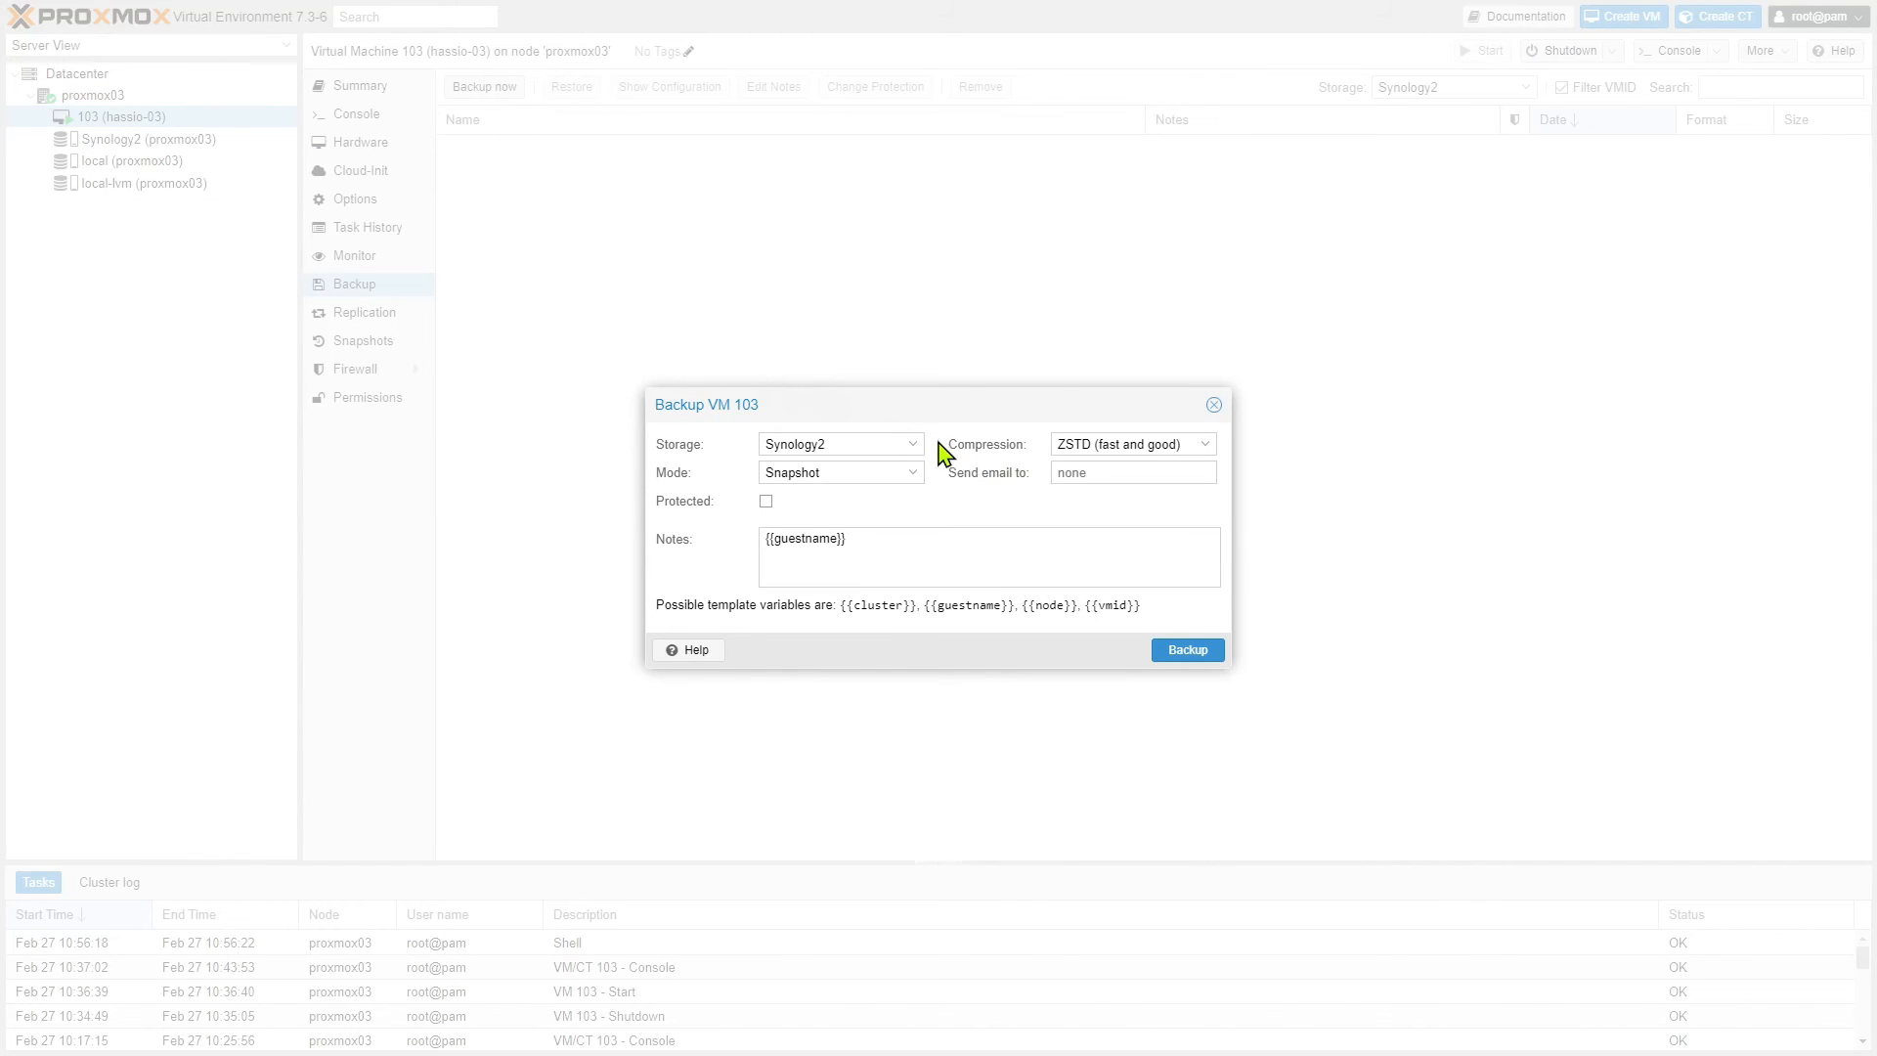
left_click(917, 452)
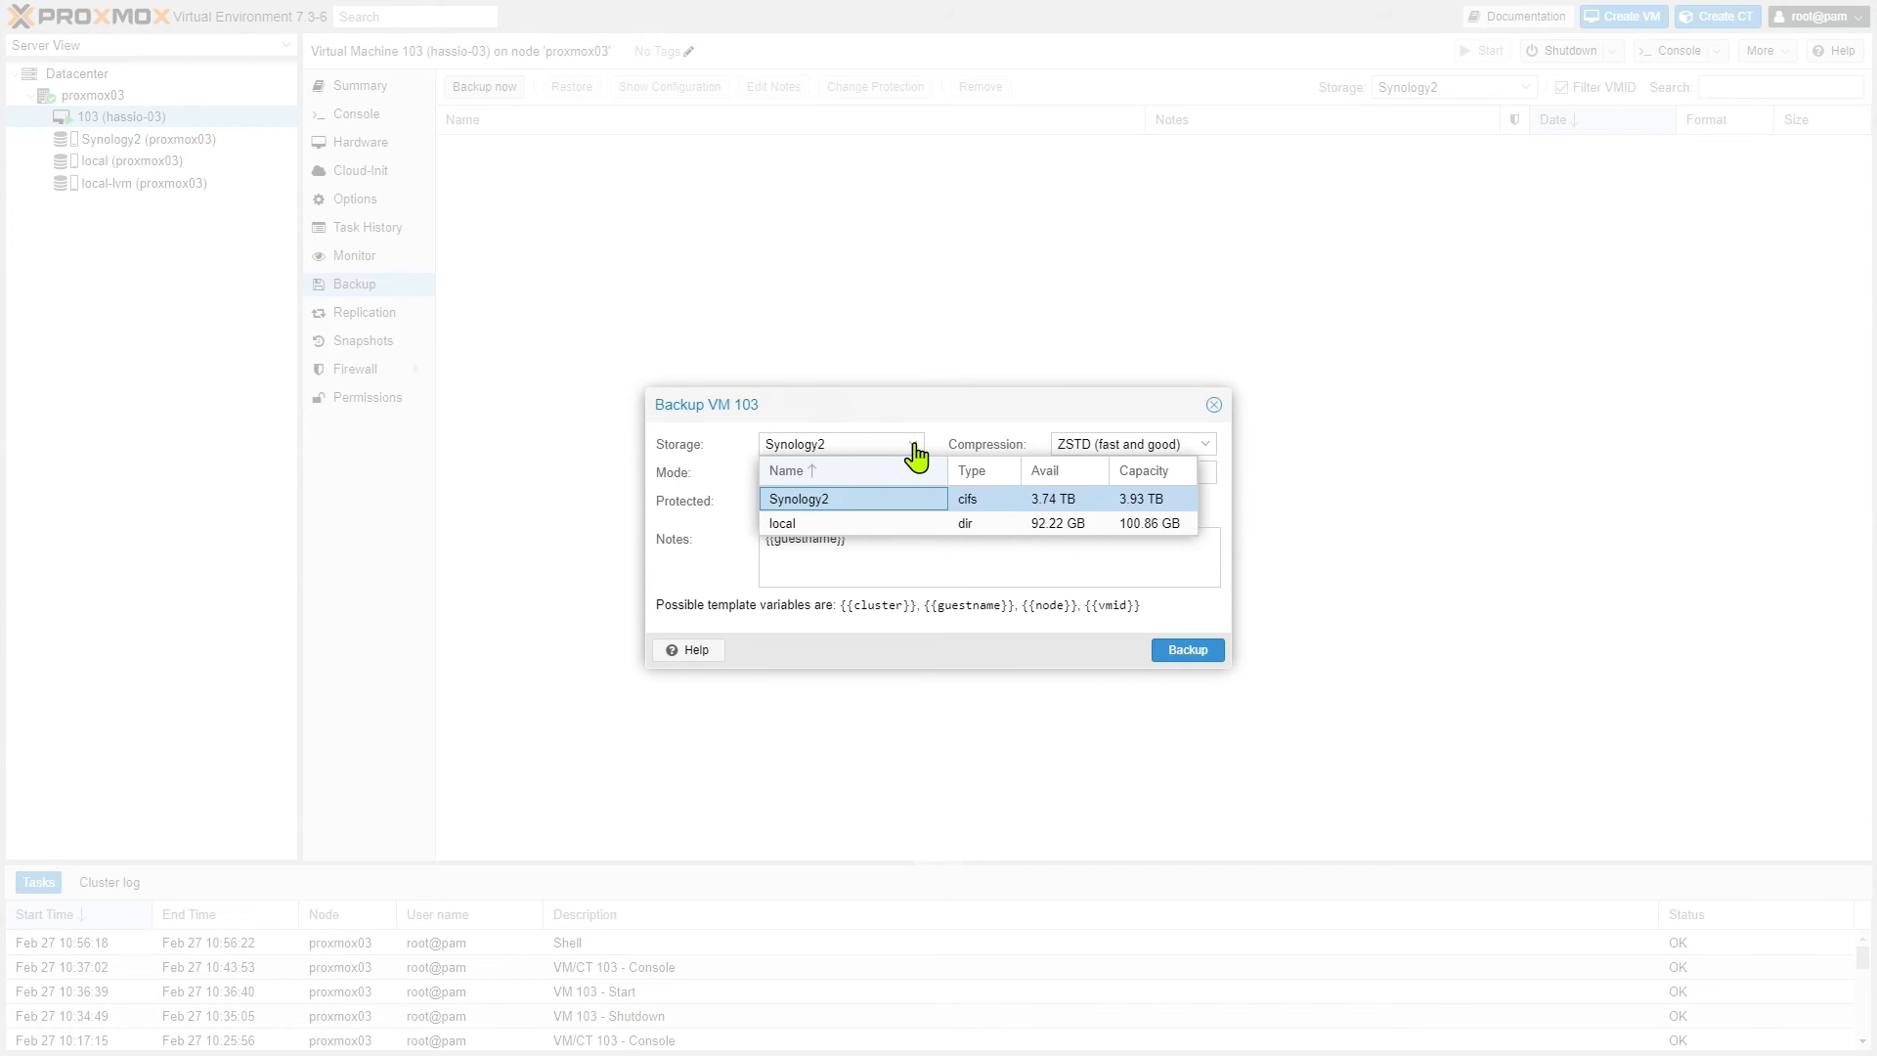
left_click(1214, 405)
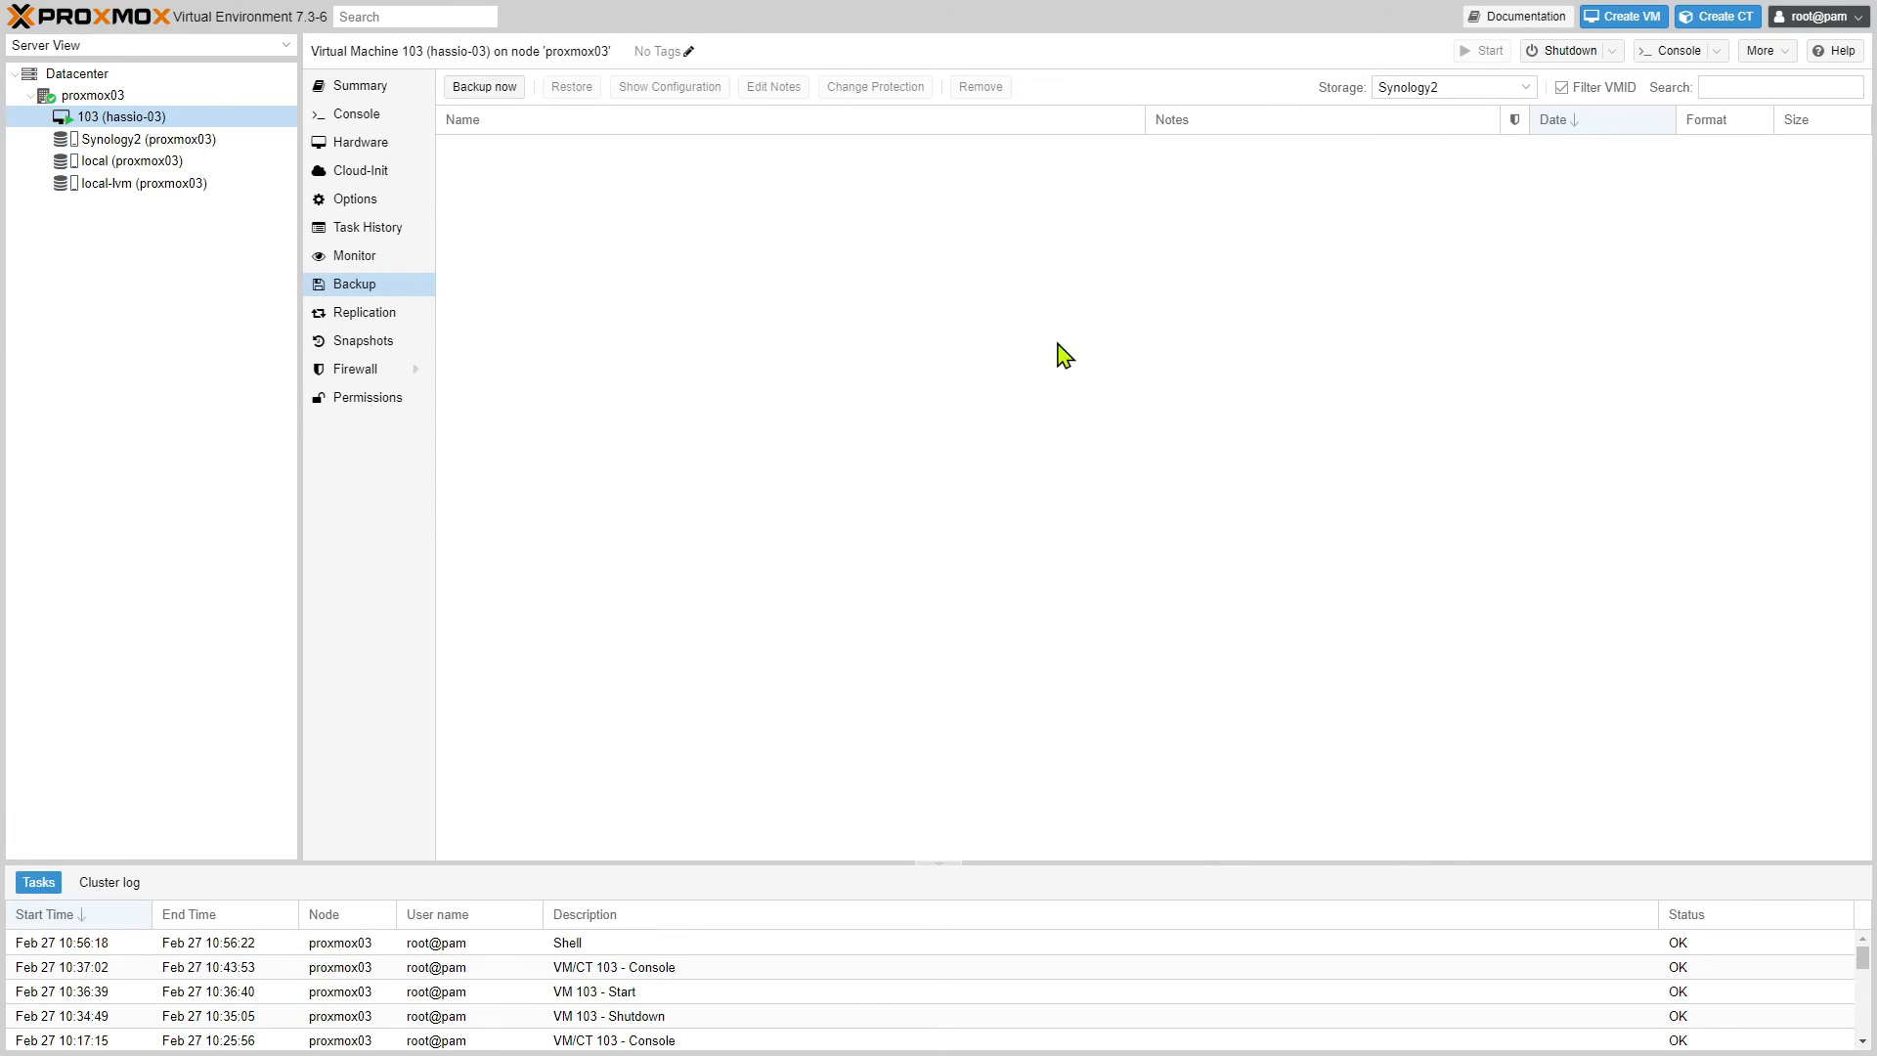
Begin a new Datacenter-level backup job for node proxmox03 with Synology2 as its storage.
left_click(94, 76)
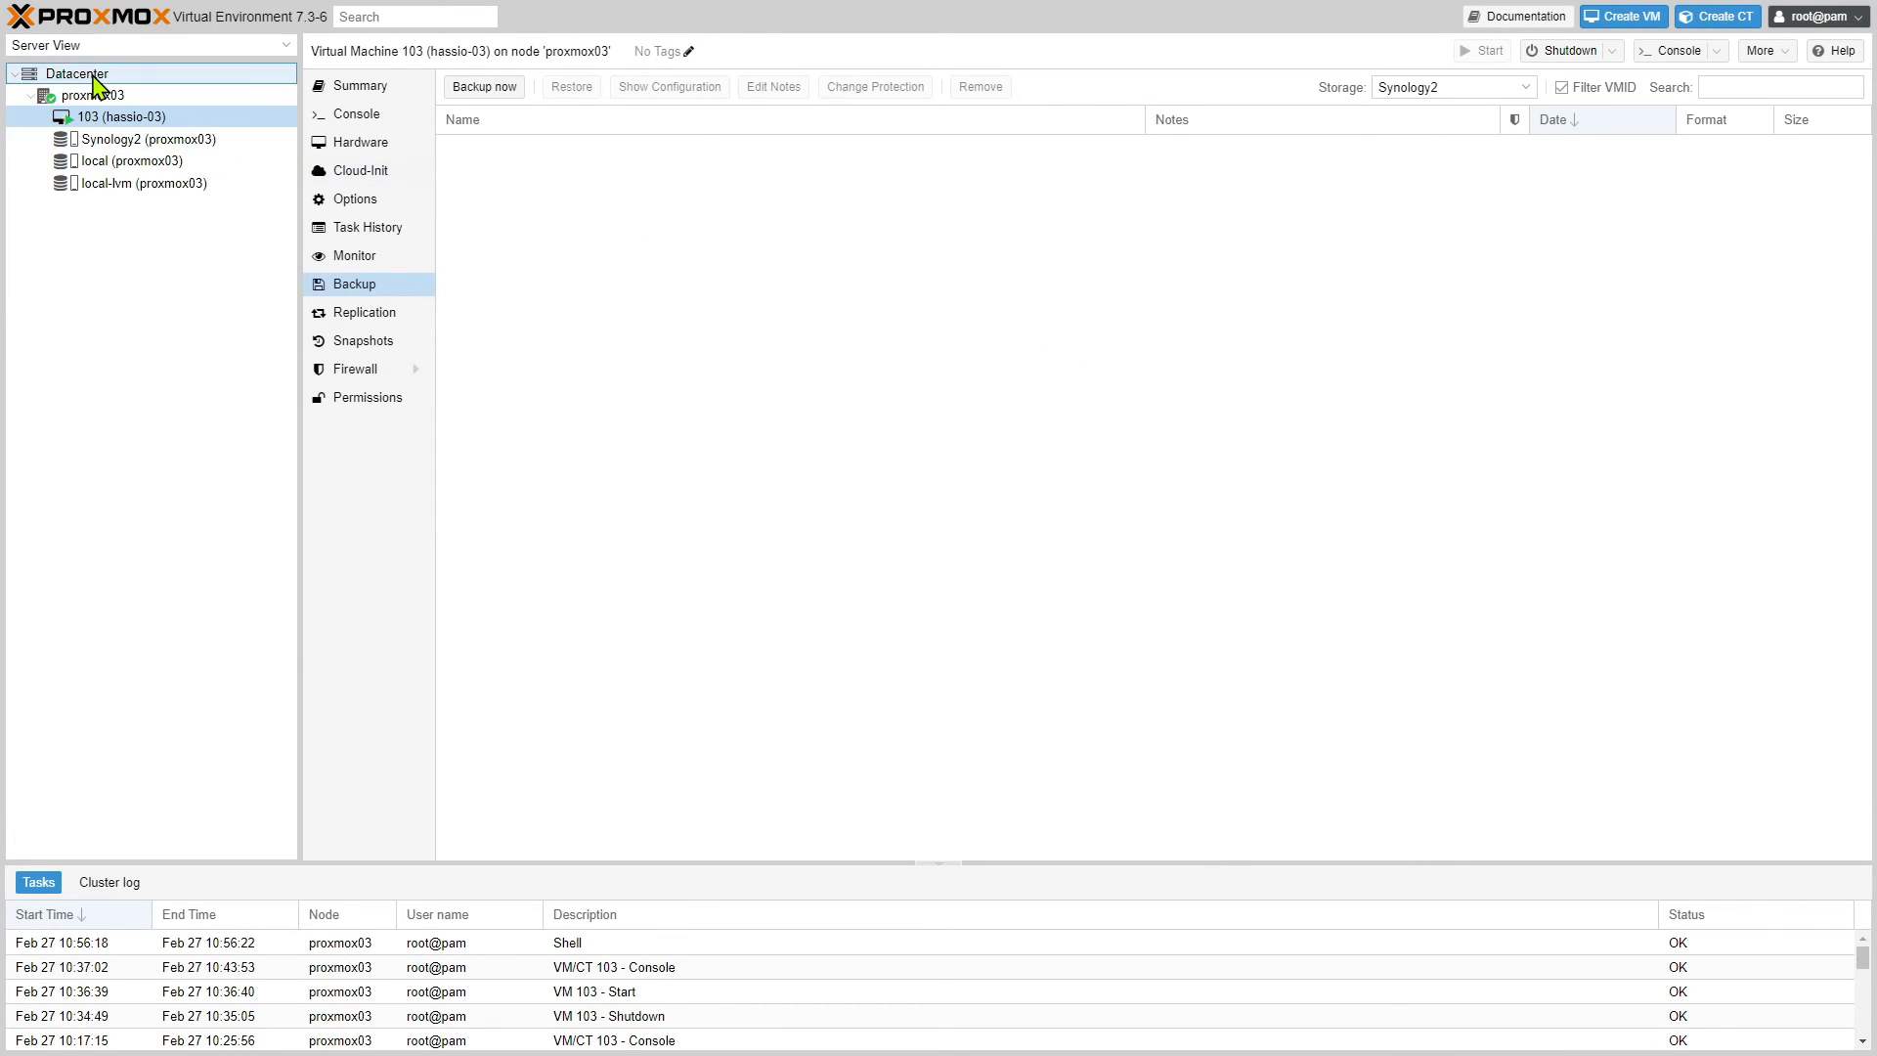
left_click(344, 294)
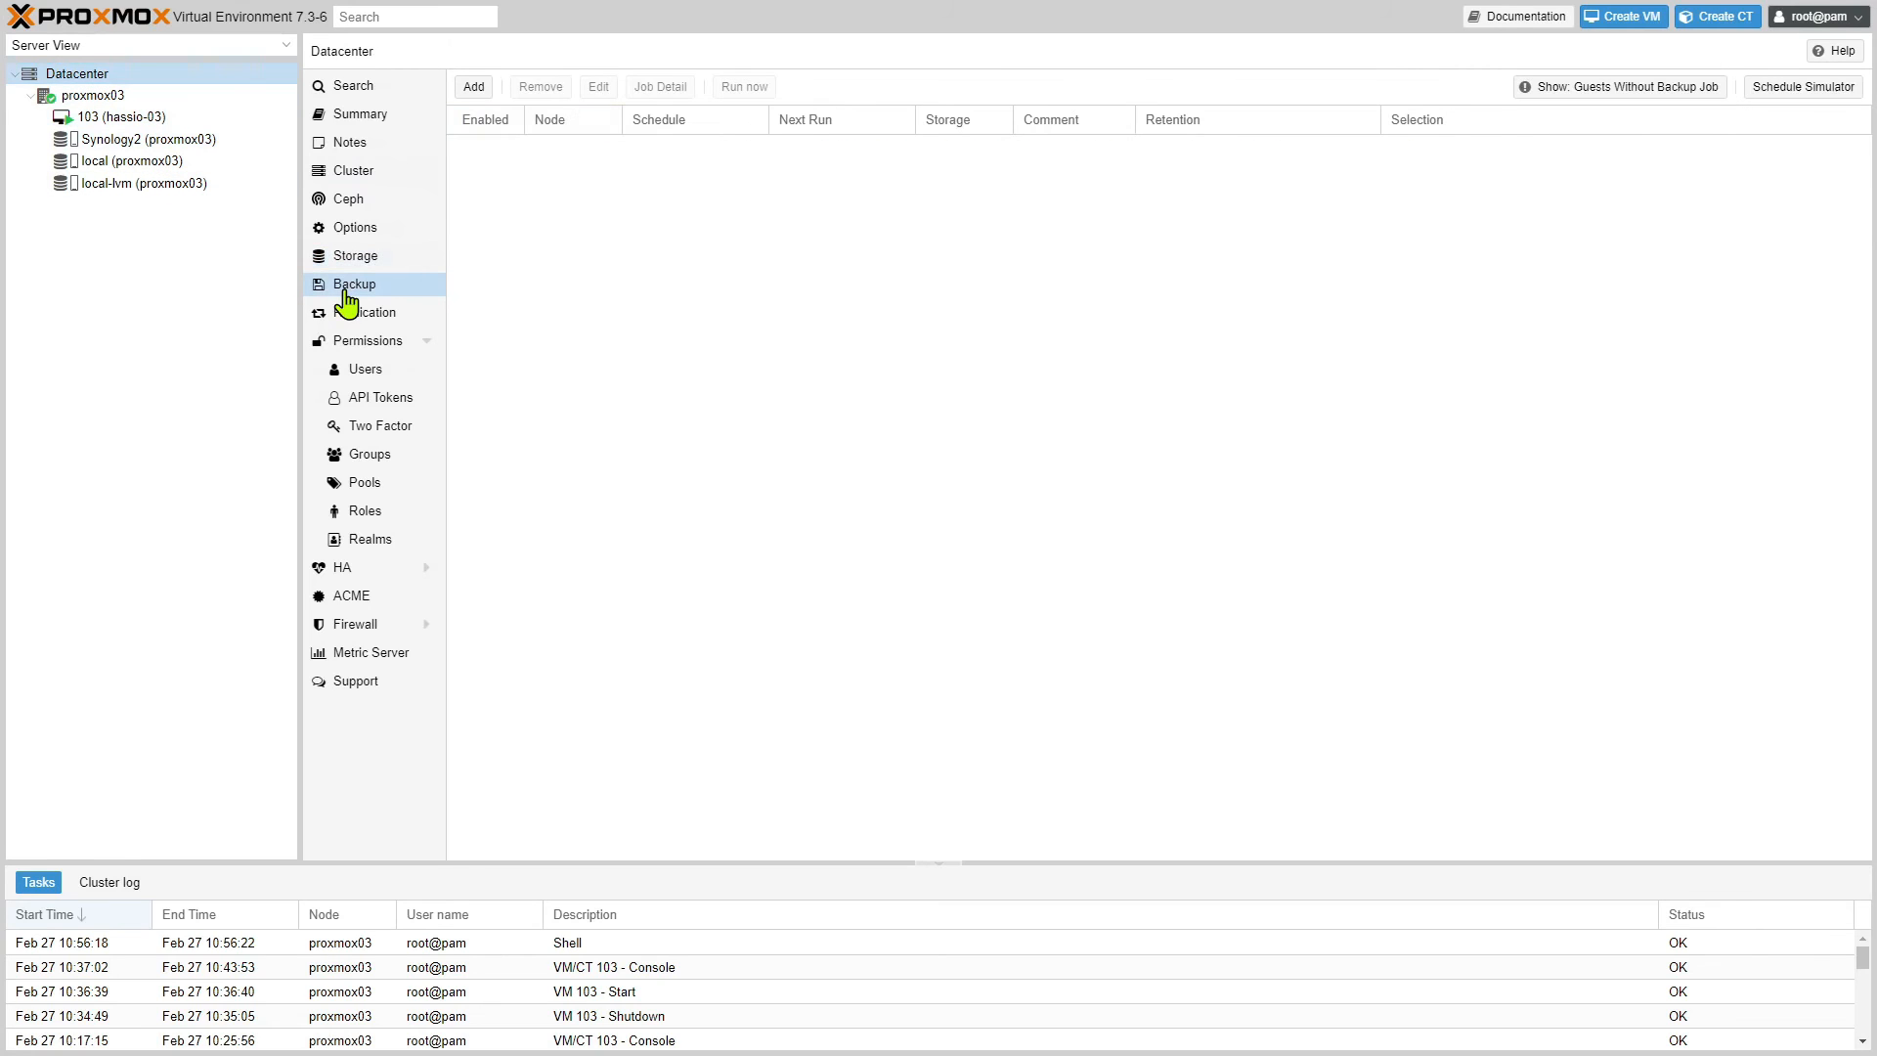
left_click(469, 88)
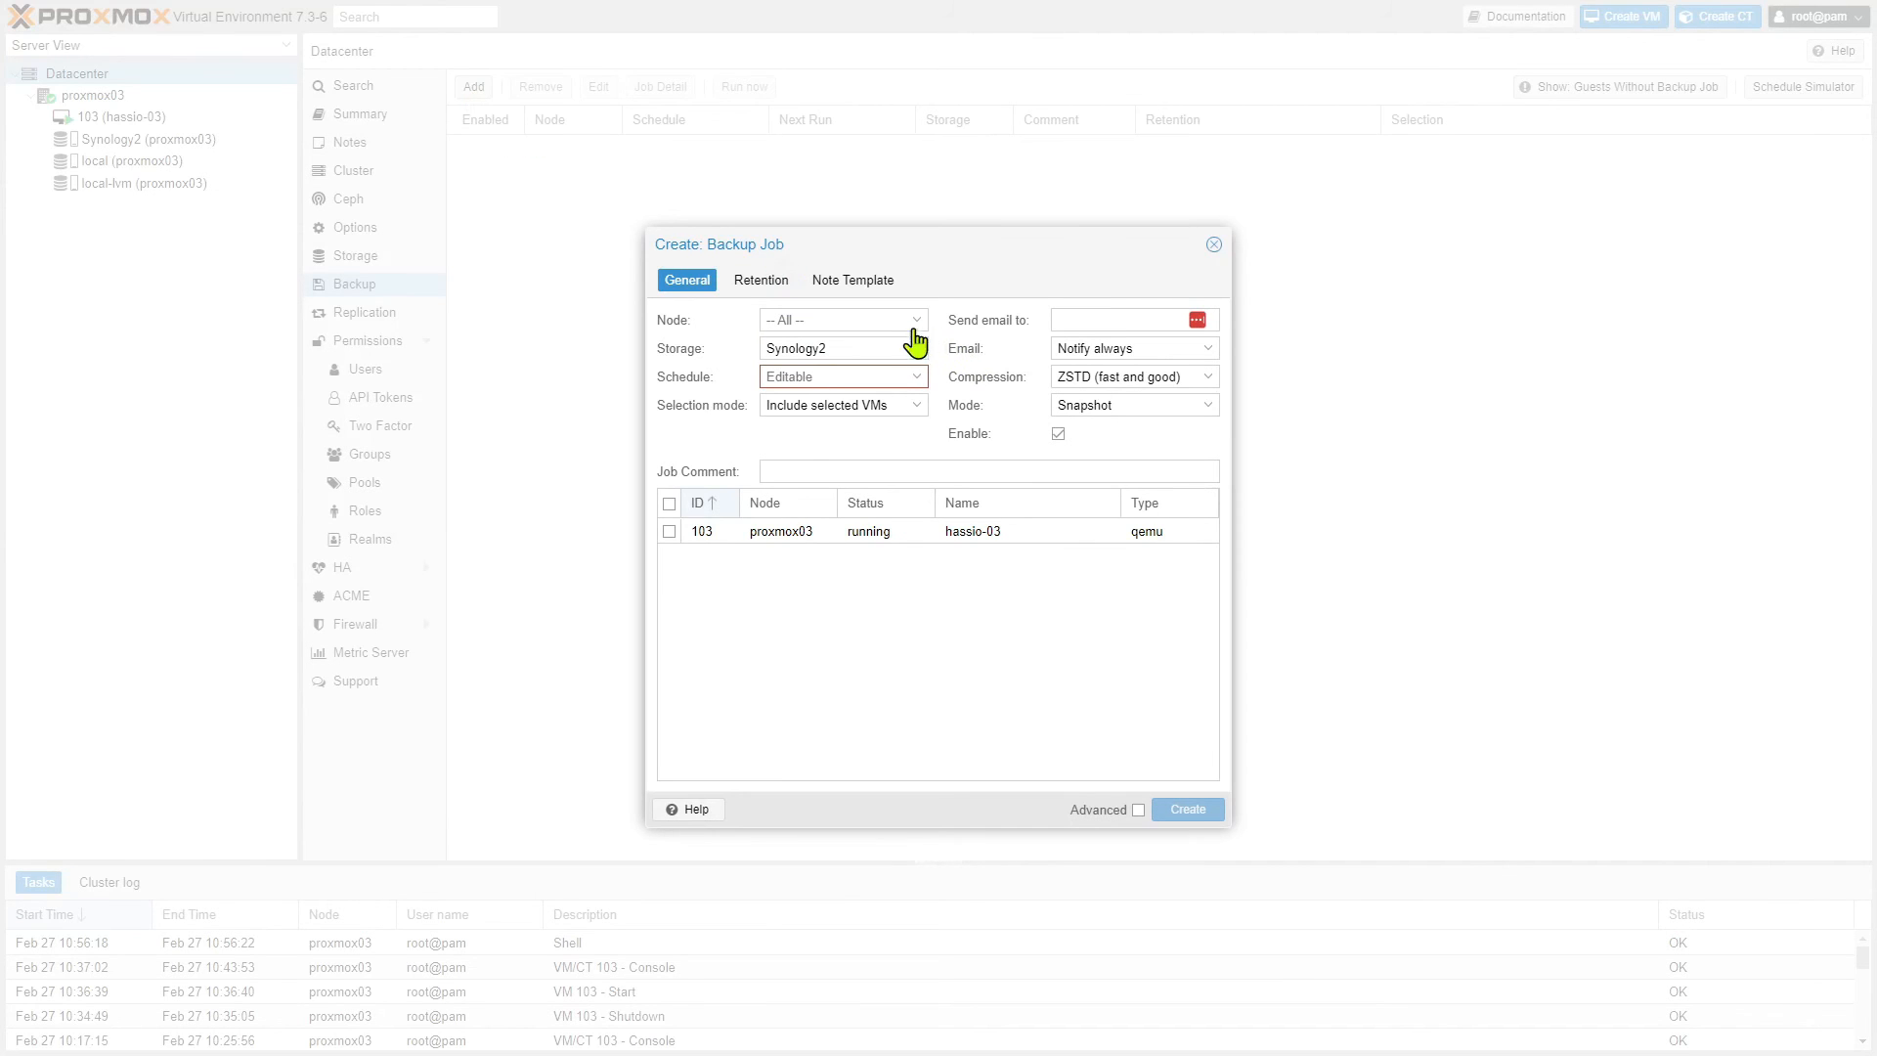
left_click(912, 330)
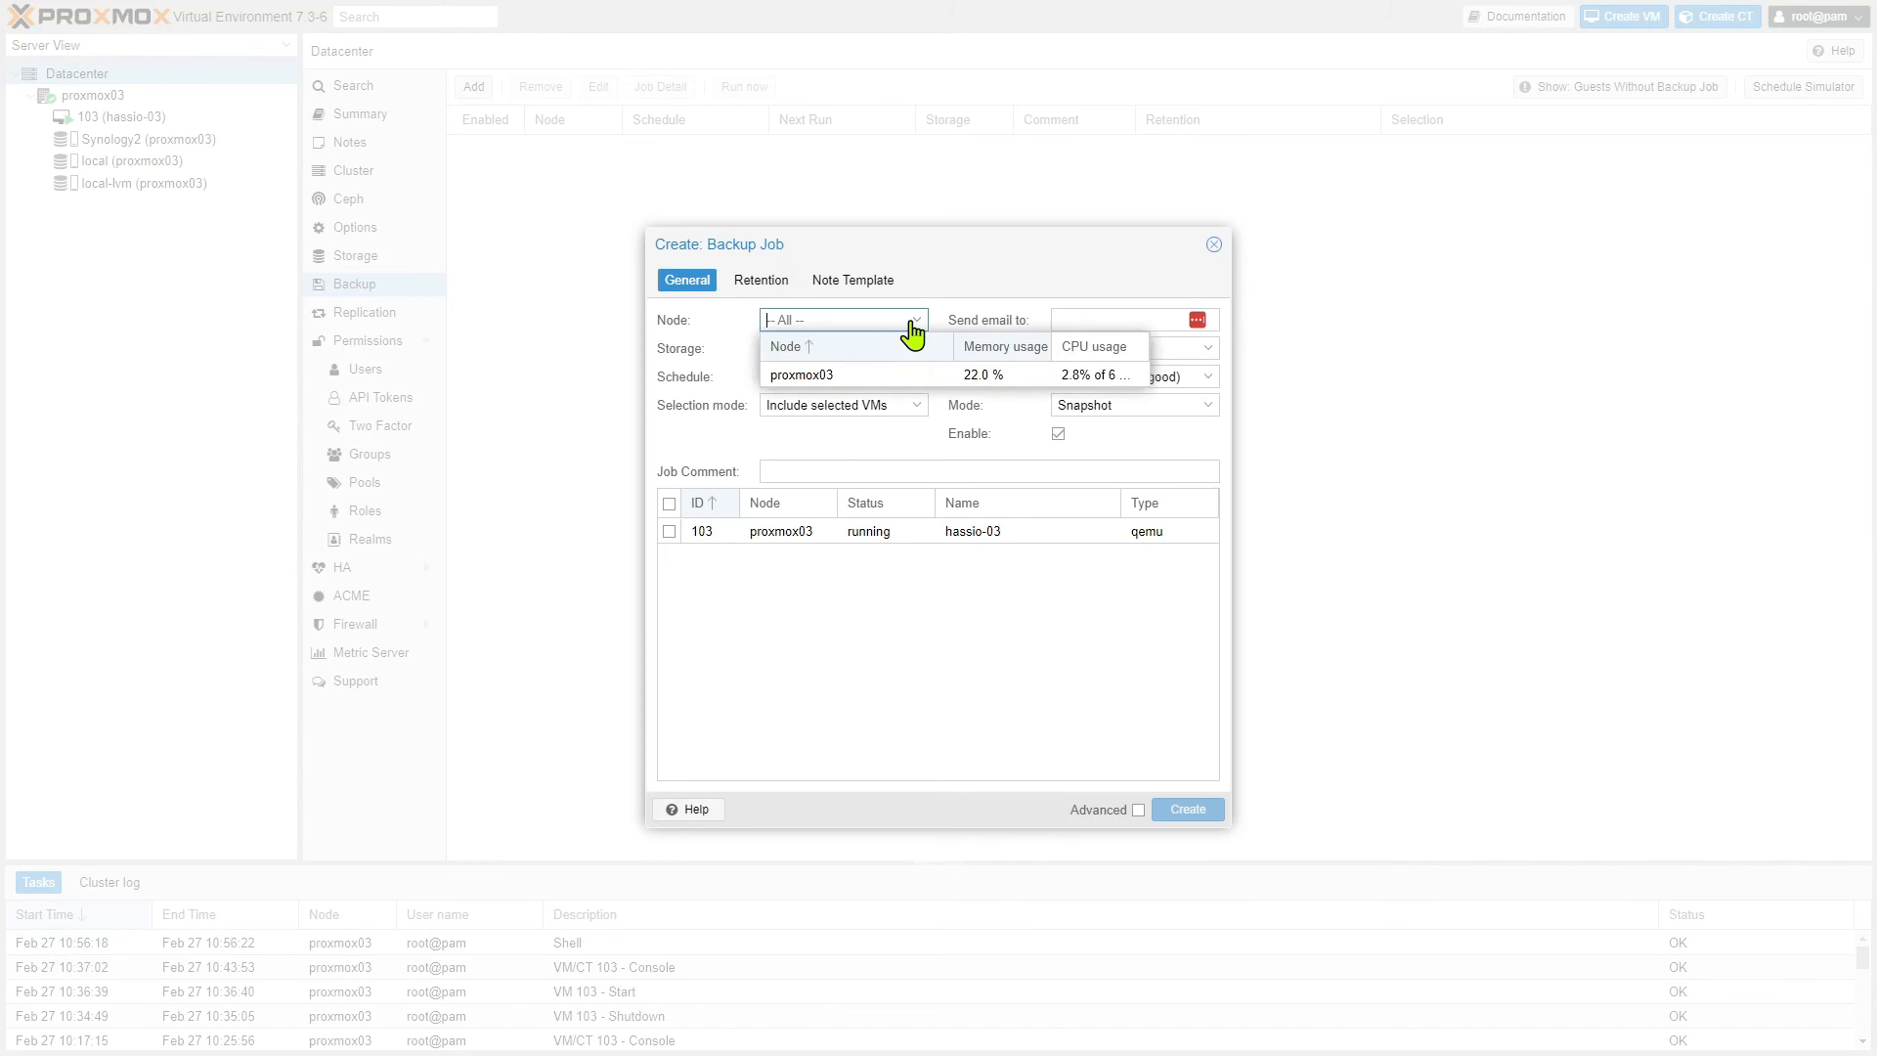
left_click(877, 374)
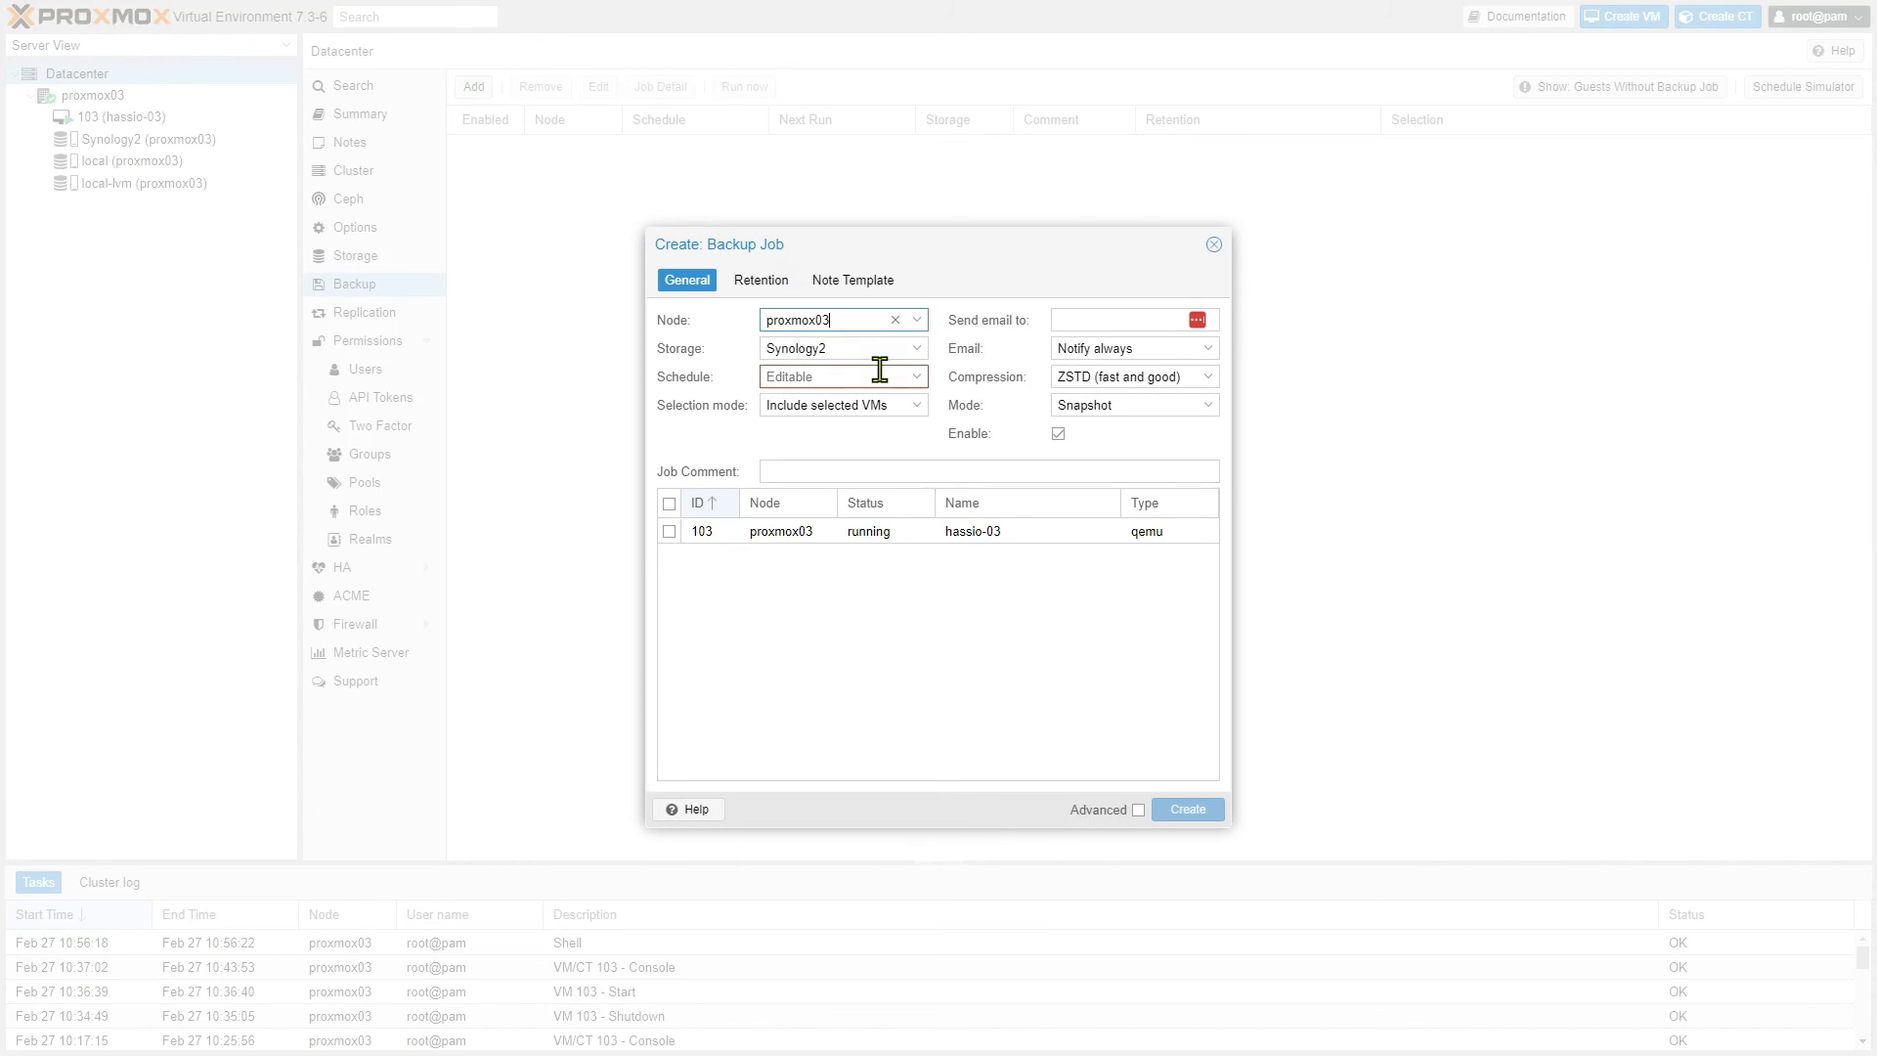
left_click(916, 322)
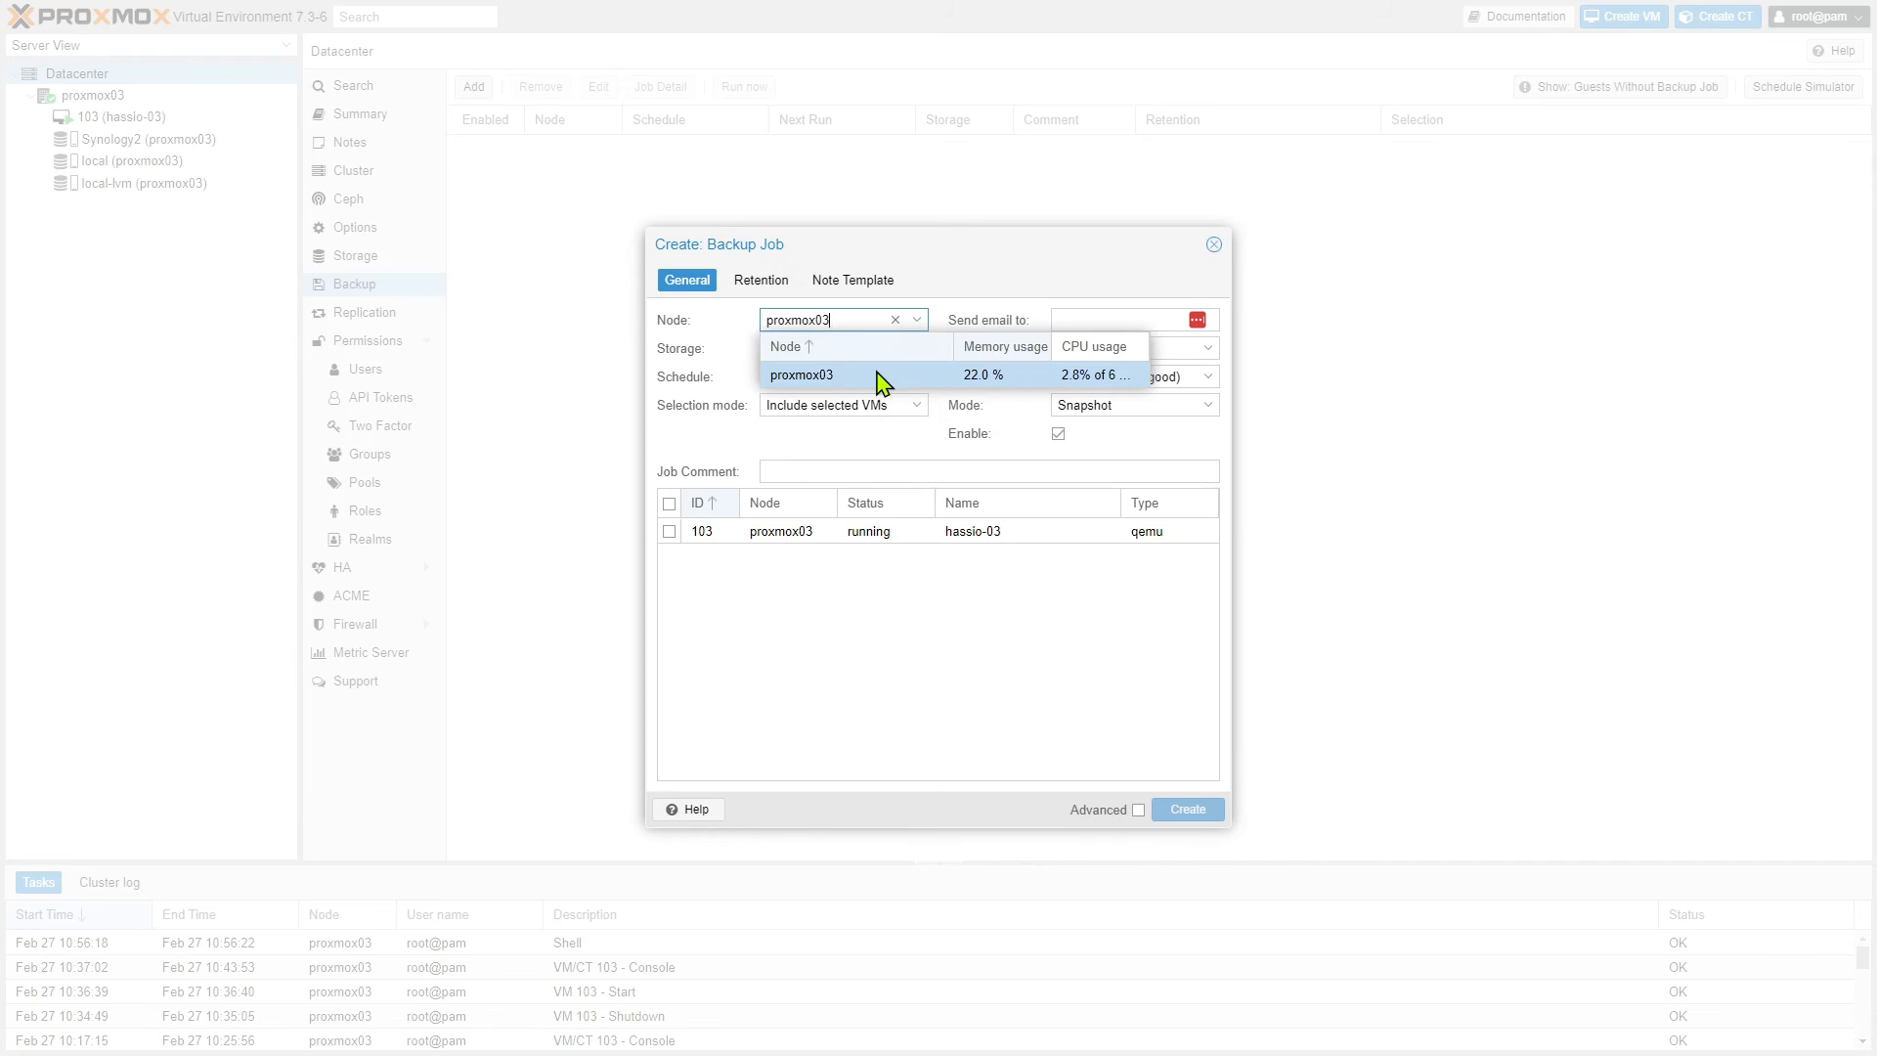
left_click(879, 375)
left_click(914, 351)
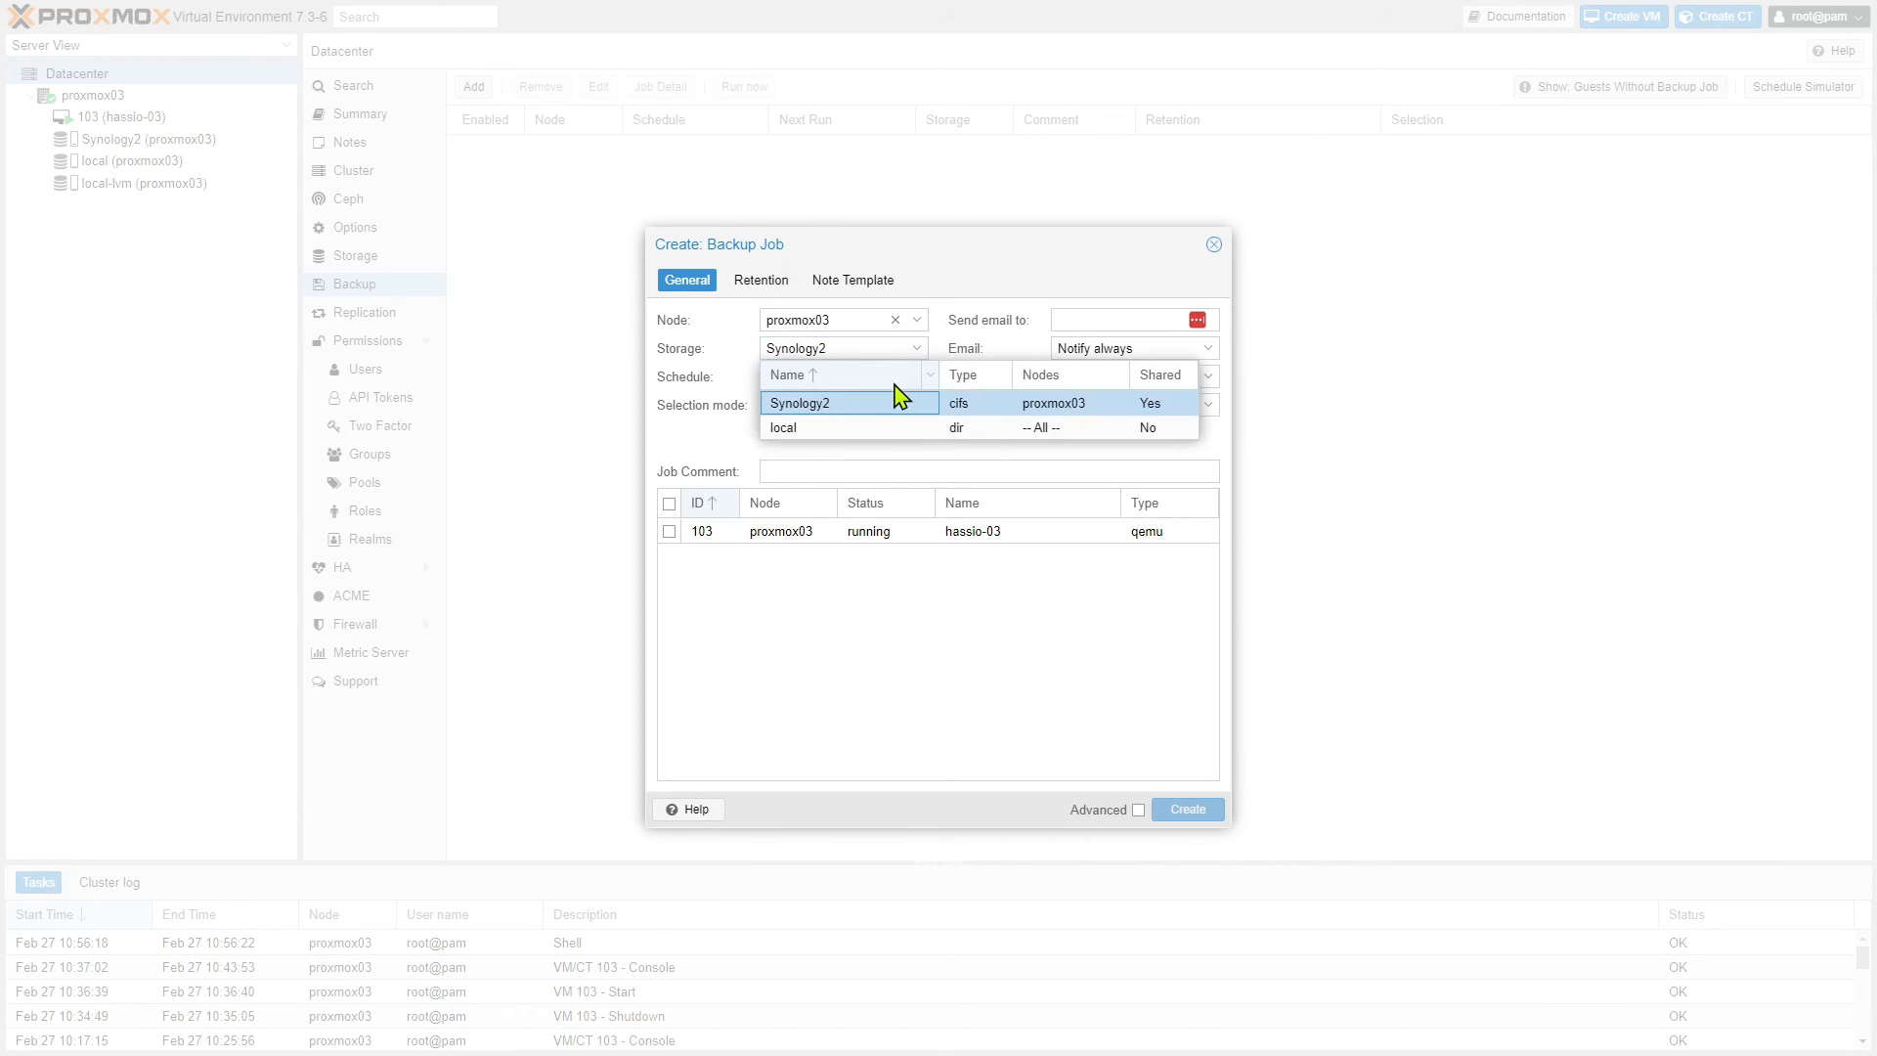
left_click(893, 404)
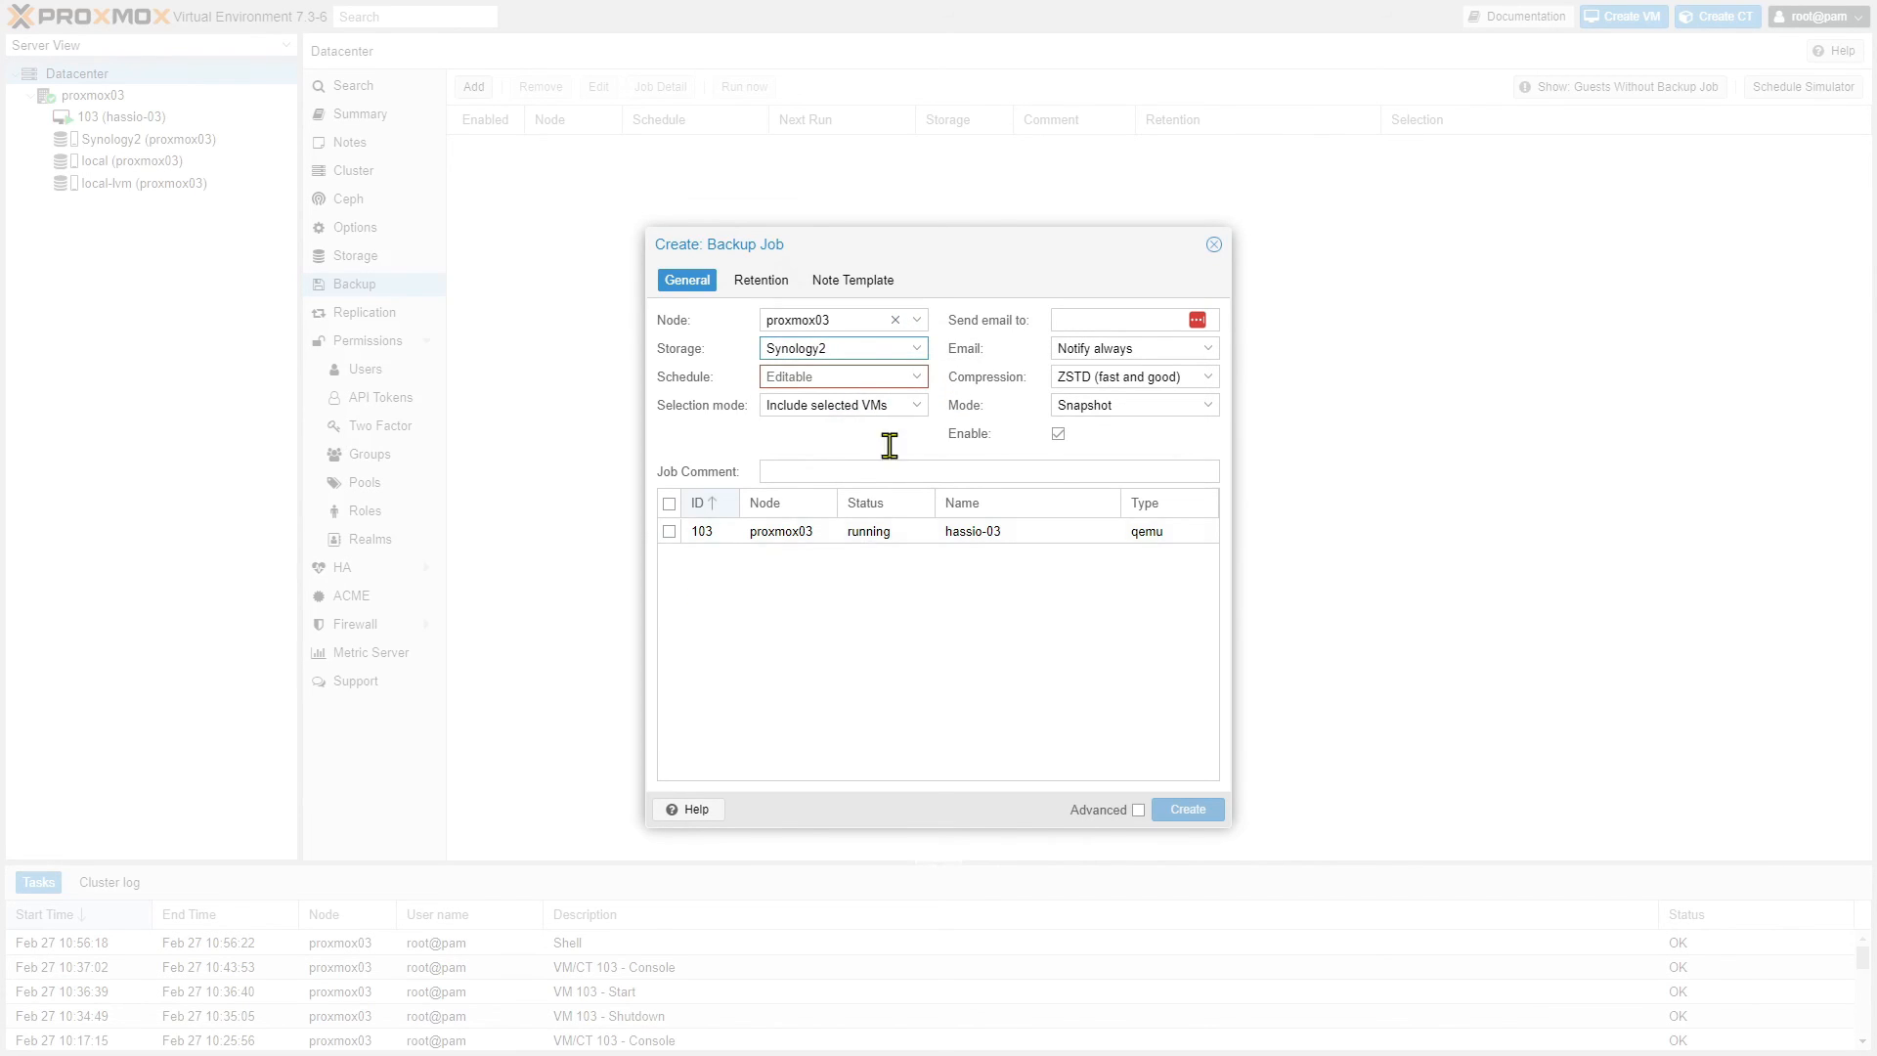
Set the backup job's selection mode to All and its schedule to Monday to Friday at 04:00.
left_click(915, 407)
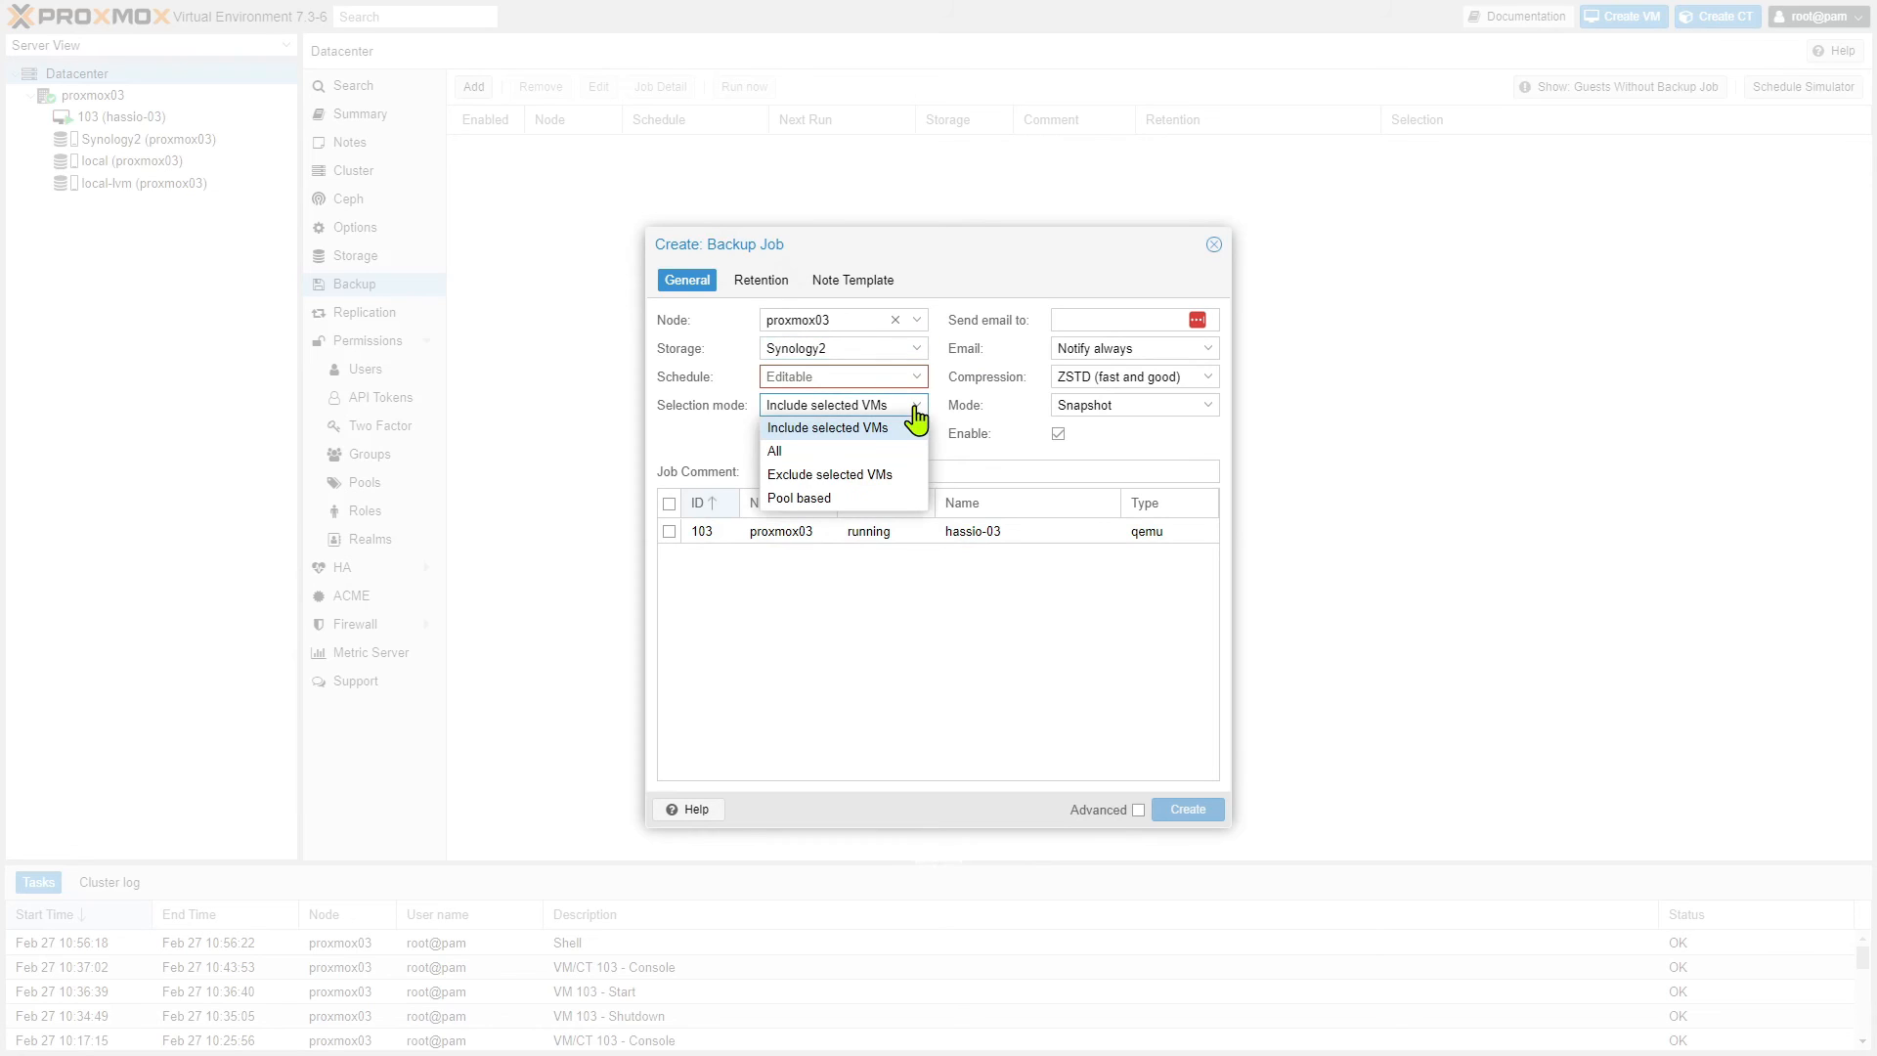
left_click(779, 450)
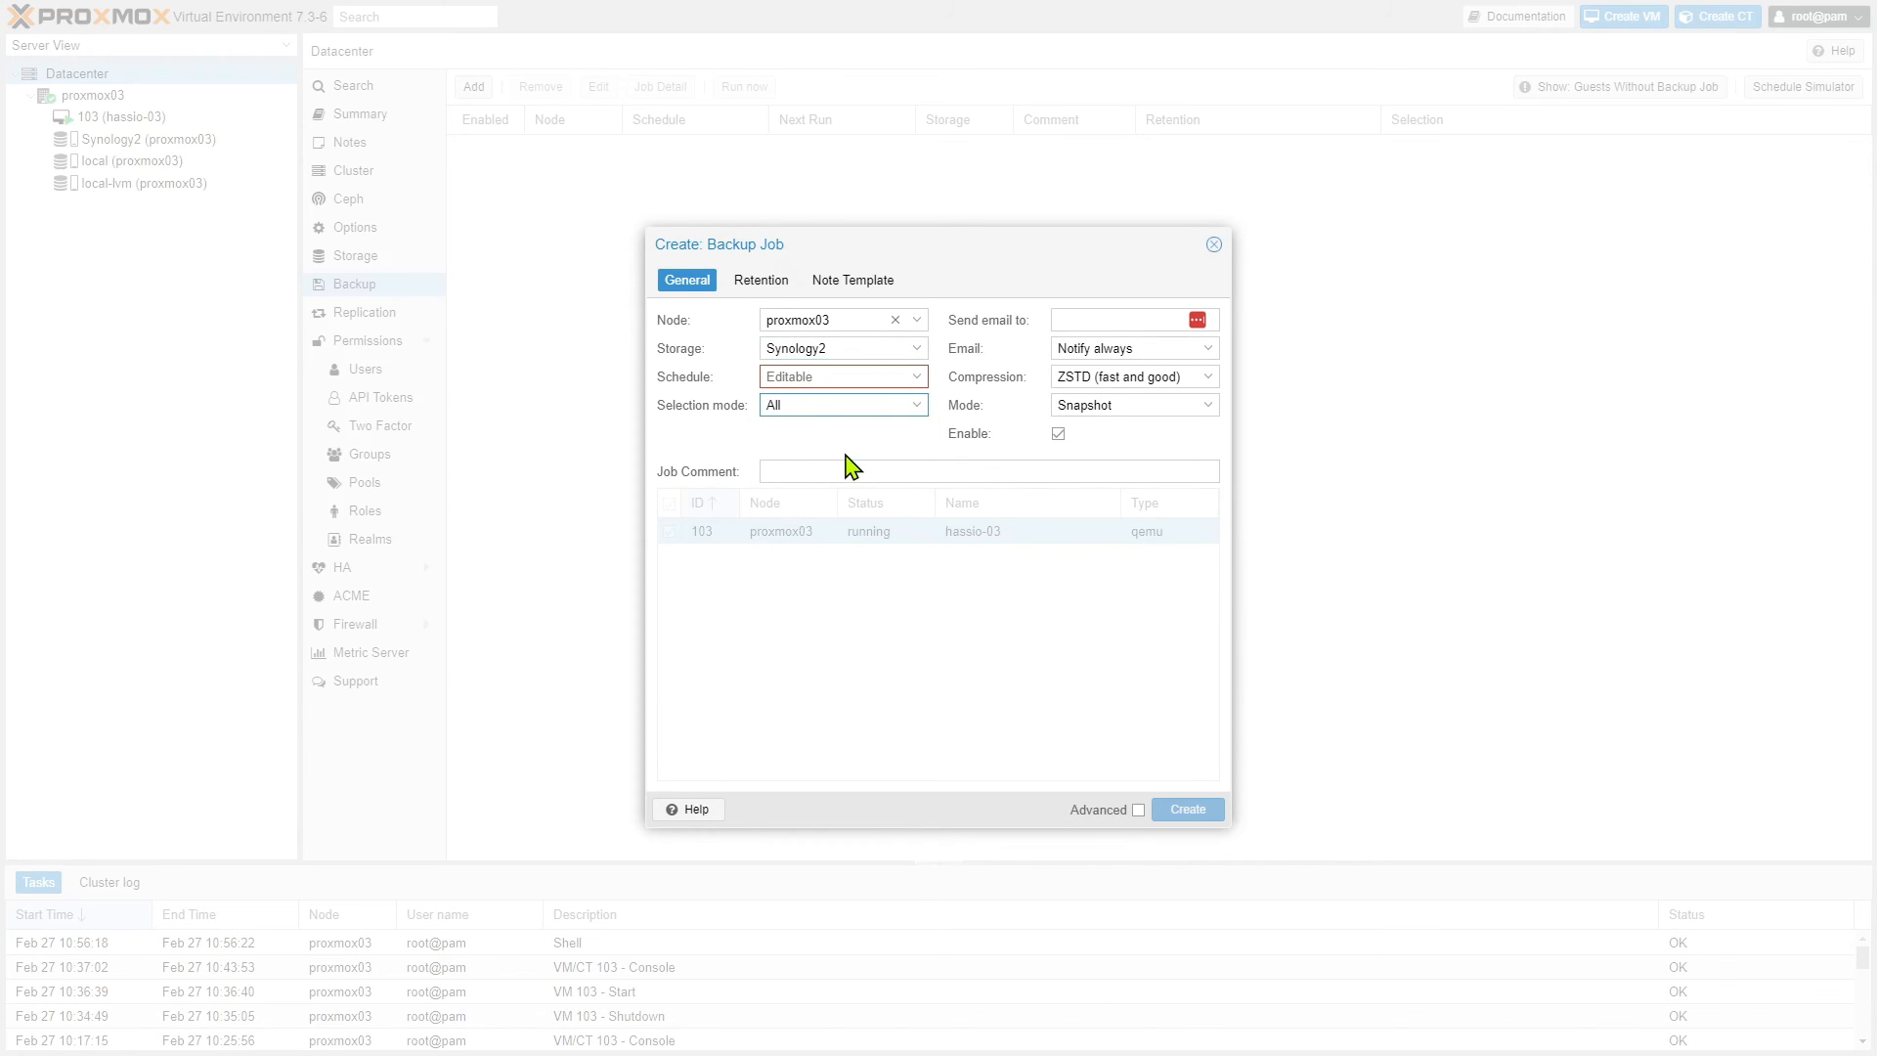
left_click(918, 378)
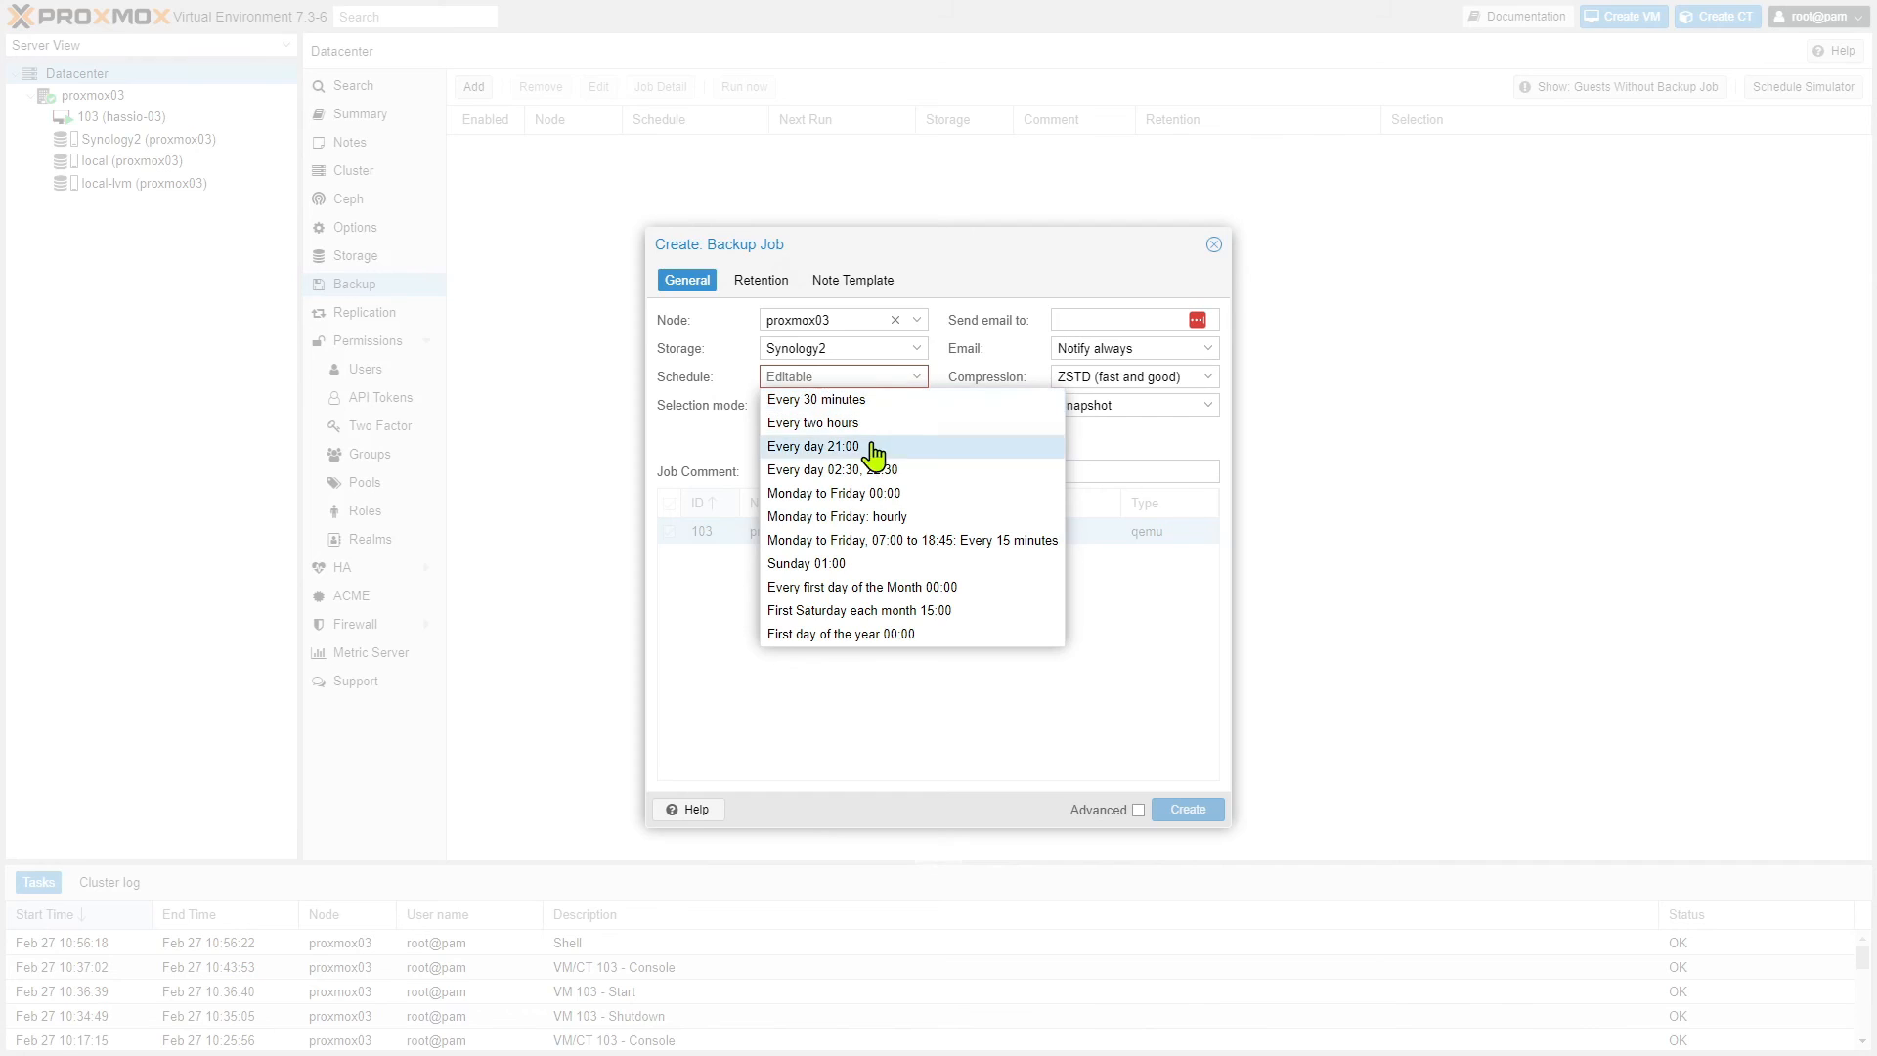
left_click(870, 496)
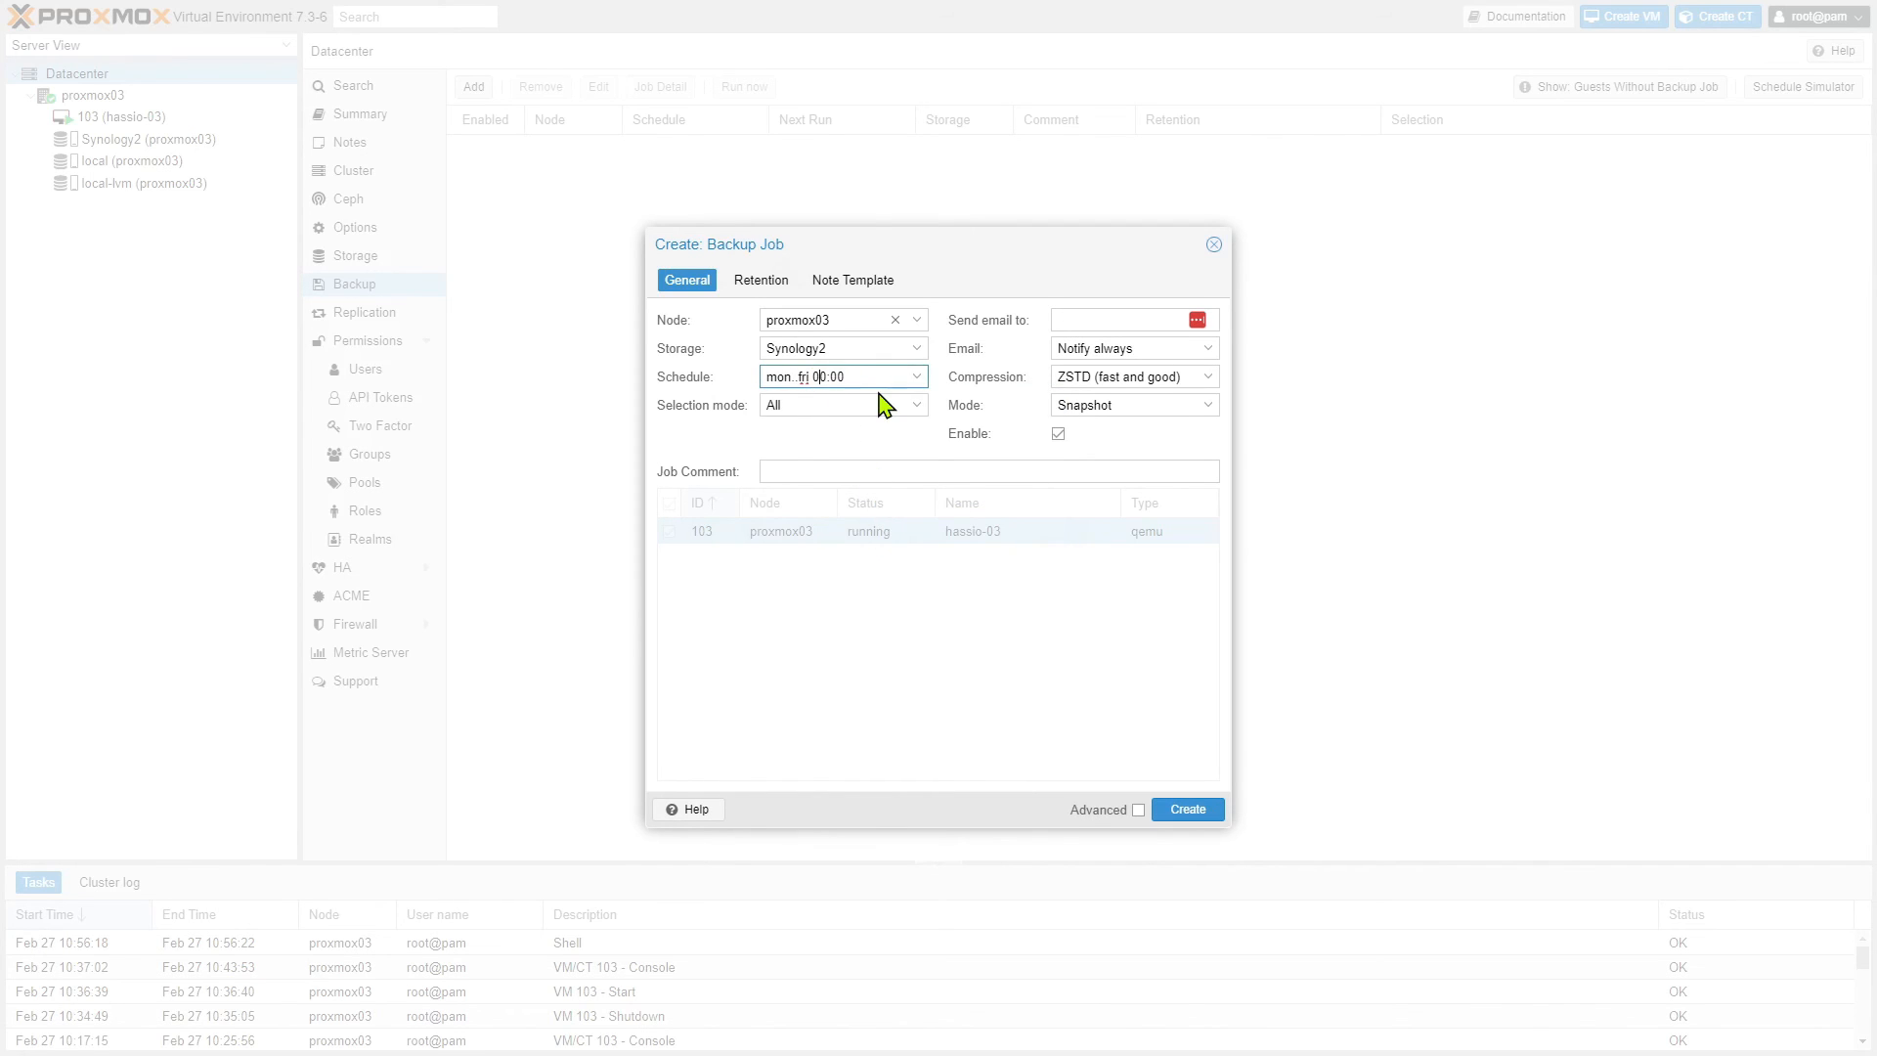
key("Delete")
type("4")
Set the job's email notification to On failure only and its mode to Stop, leaving the recipient empty, and create the backup job.
left_click(1088, 318)
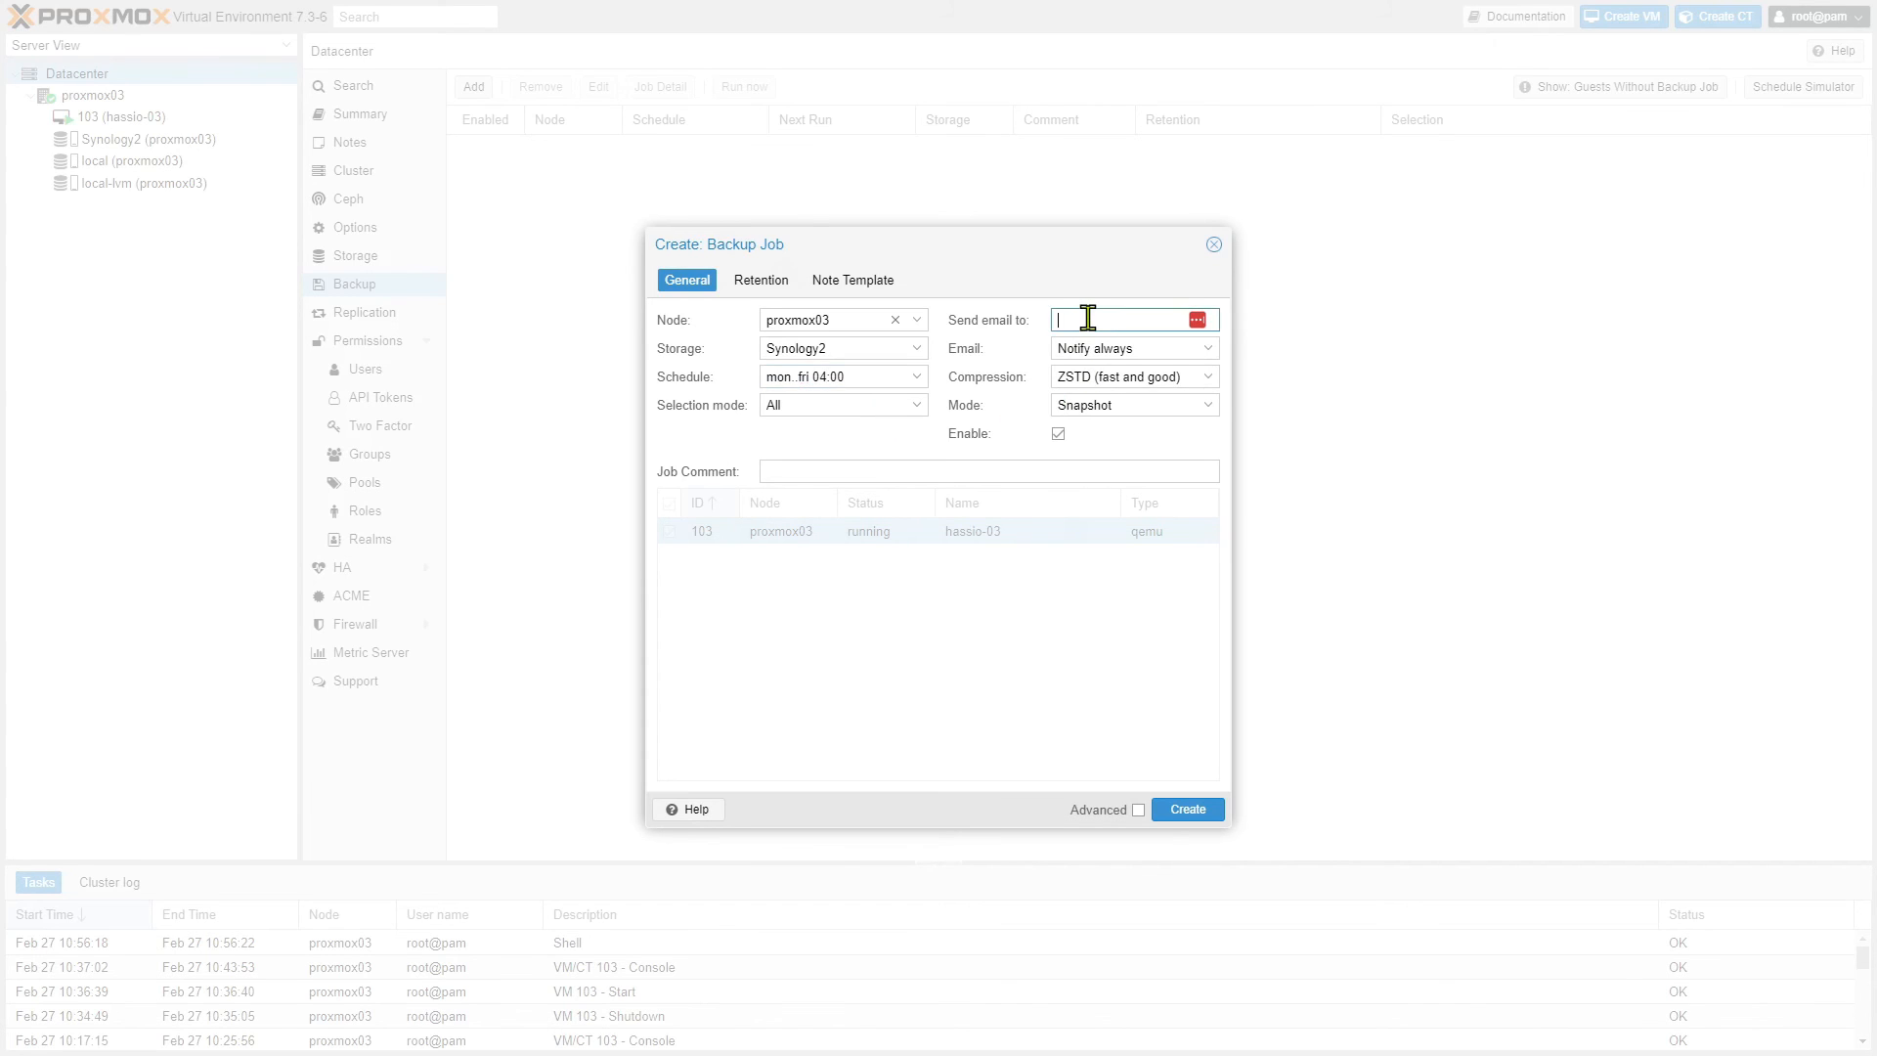
left_click(1208, 352)
left_click(1179, 396)
left_click(1103, 318)
left_click(1211, 407)
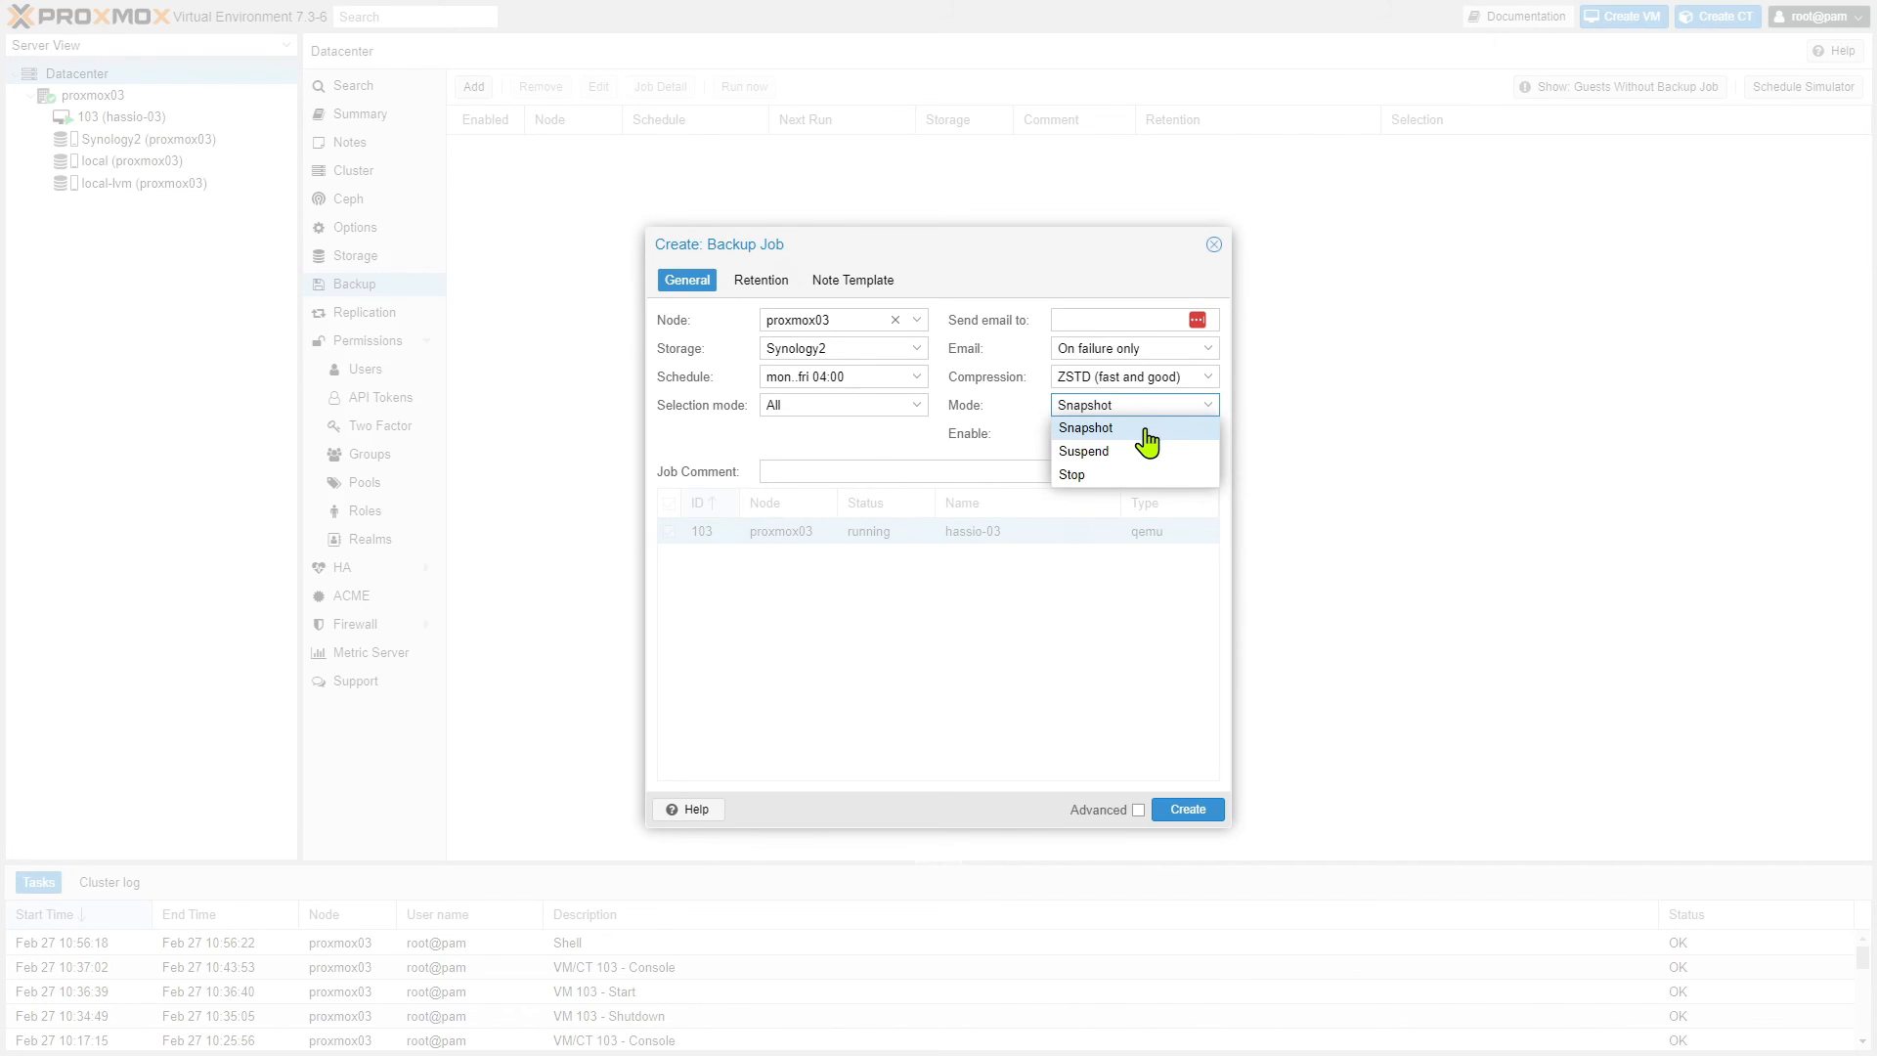
left_click(1072, 475)
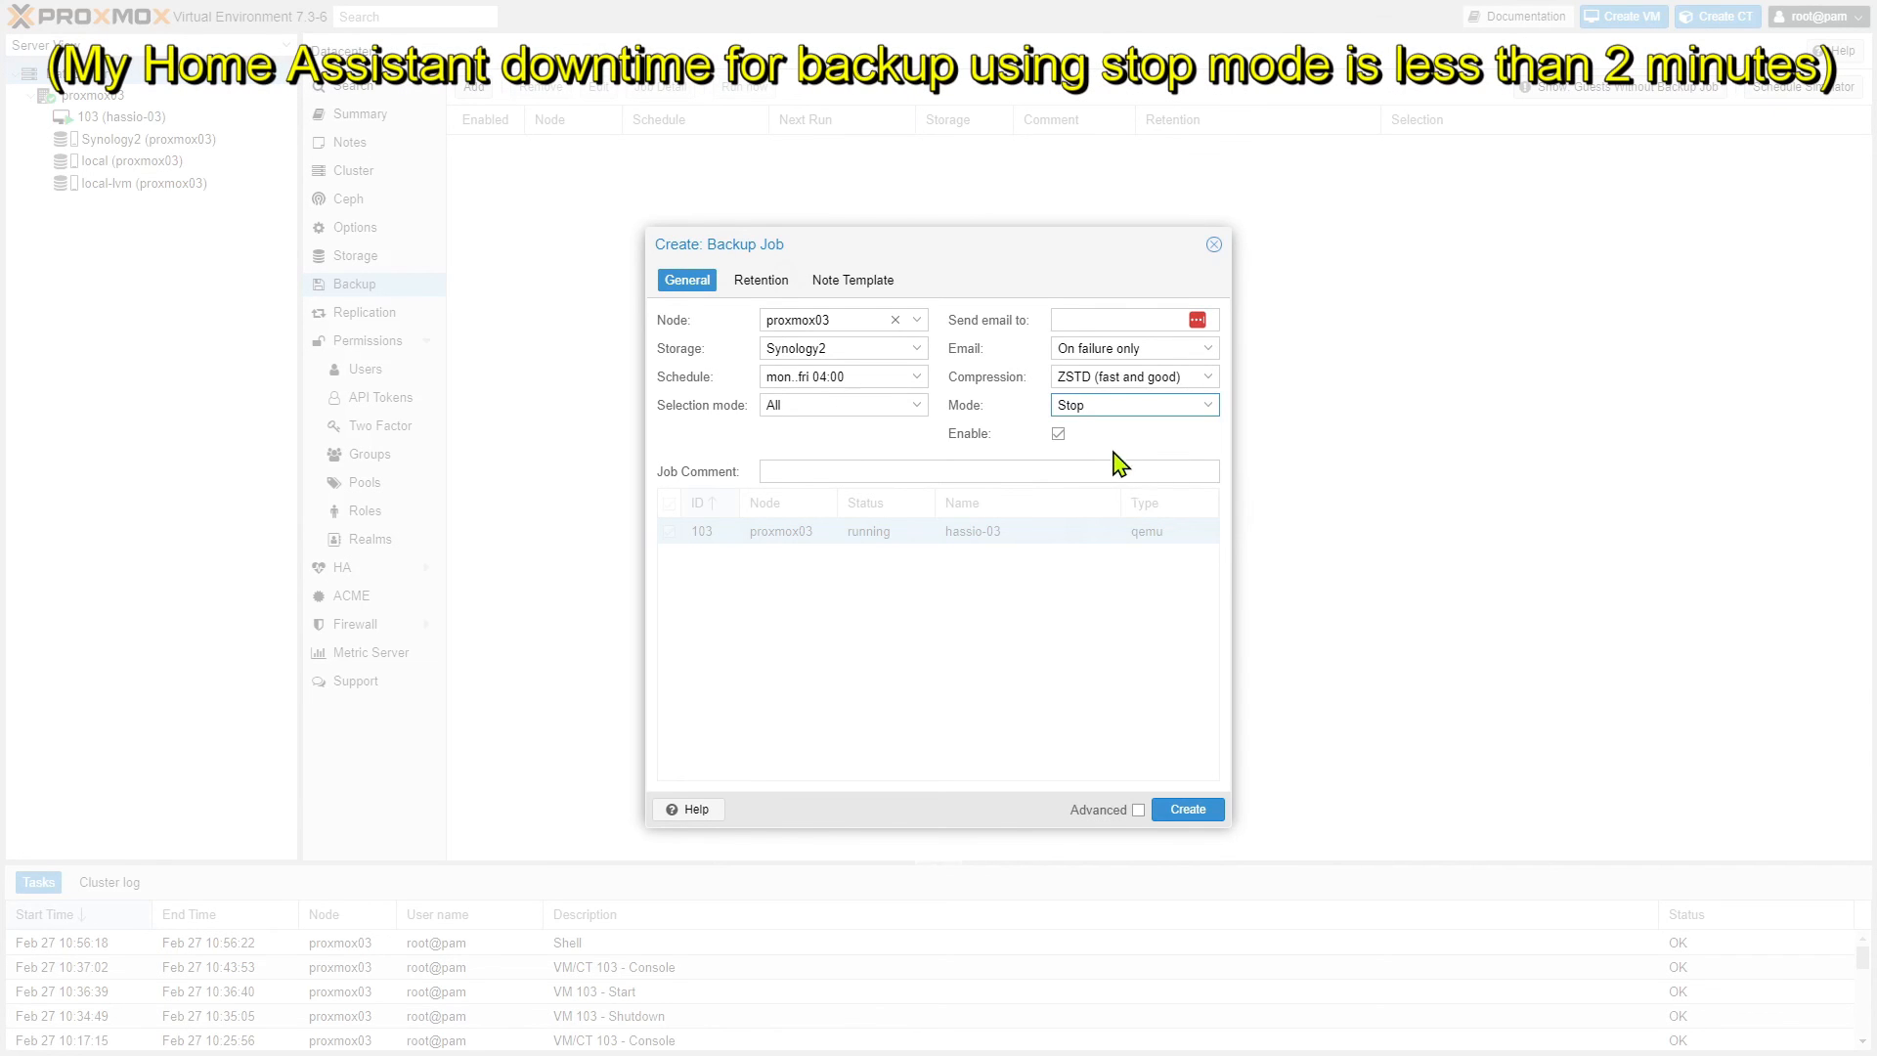
left_click(1208, 405)
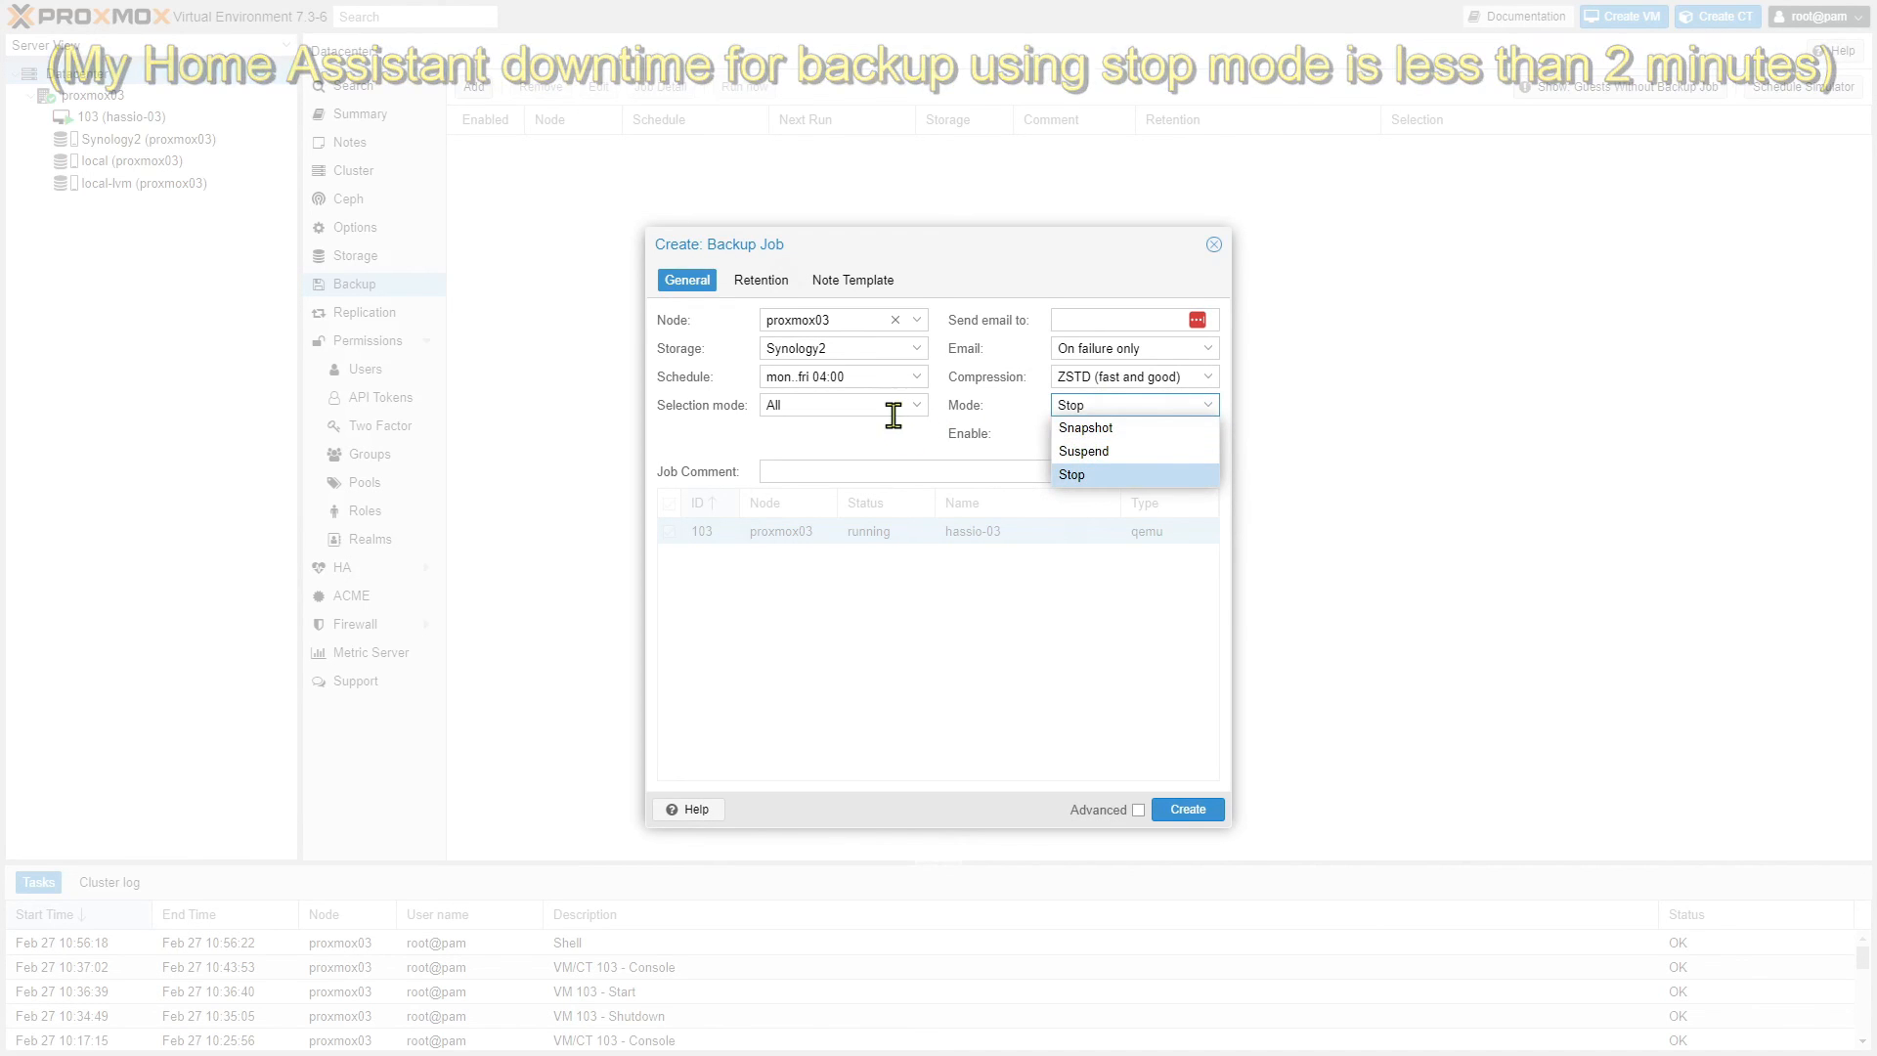
left_click(846, 438)
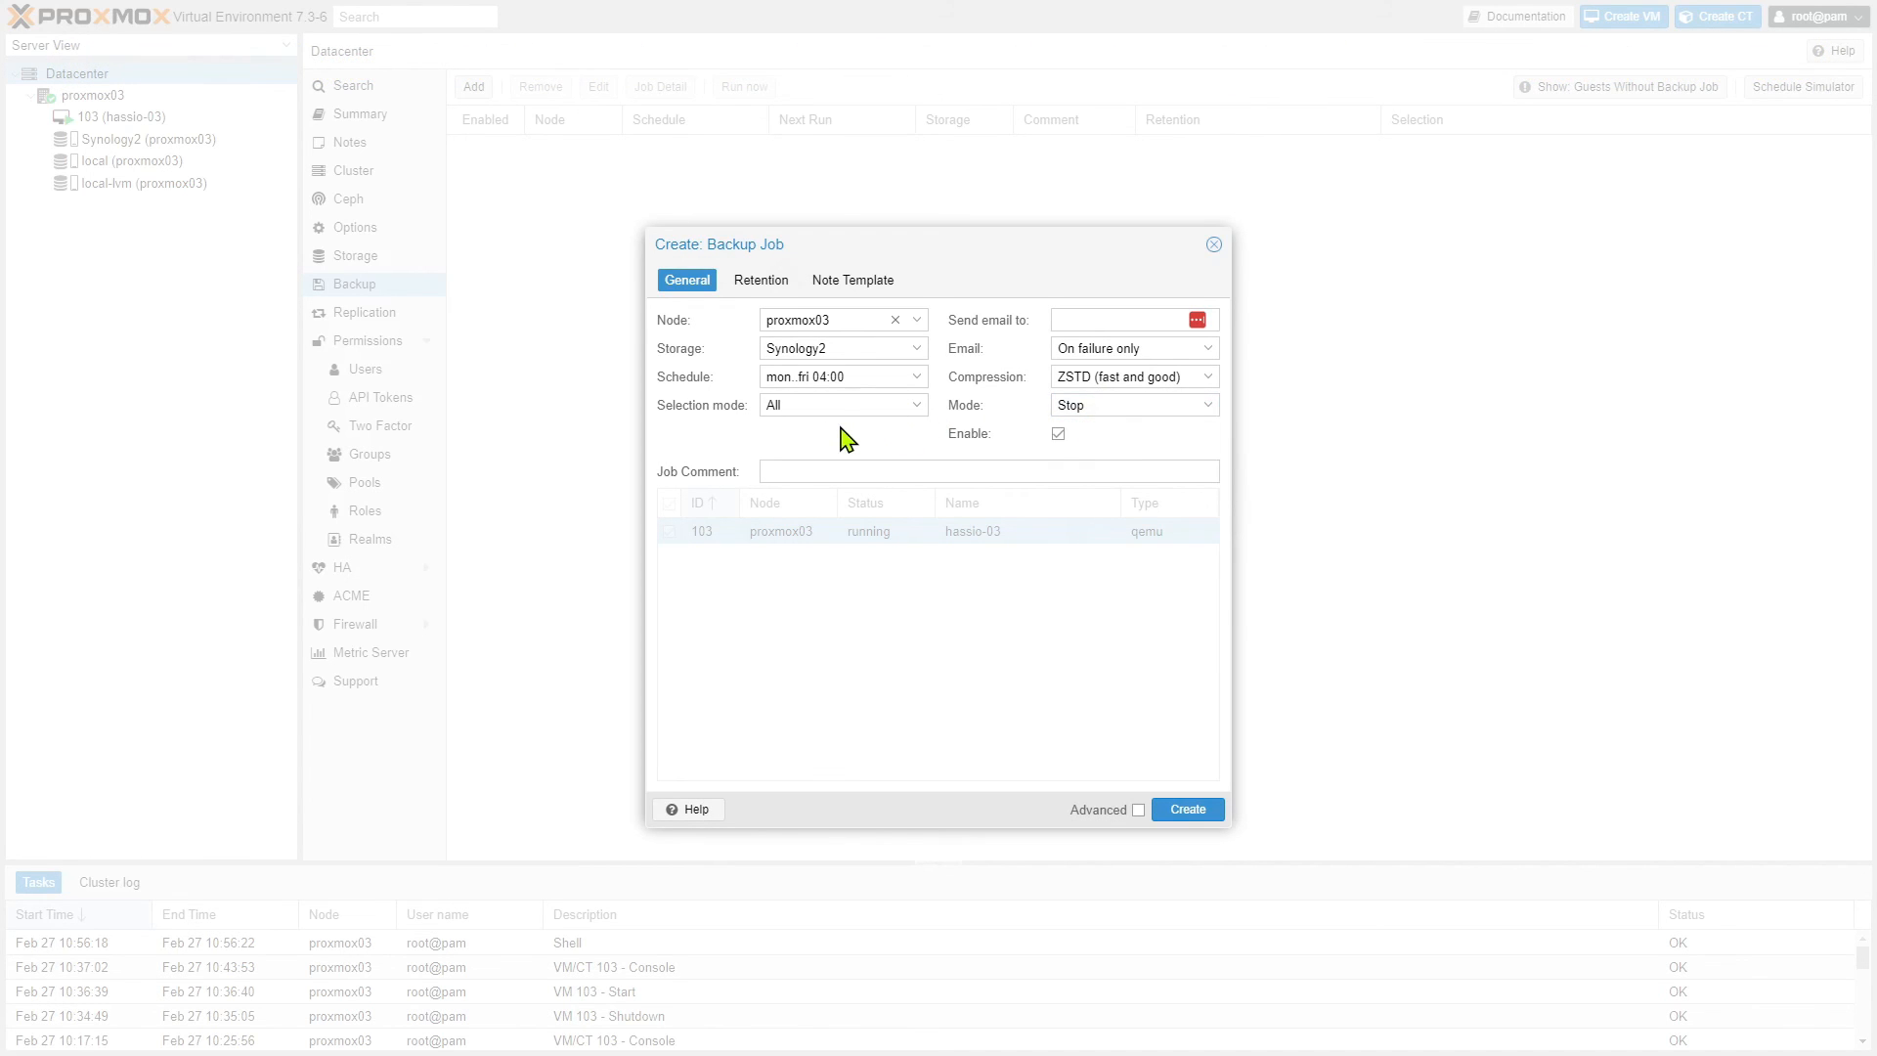
left_click(1186, 807)
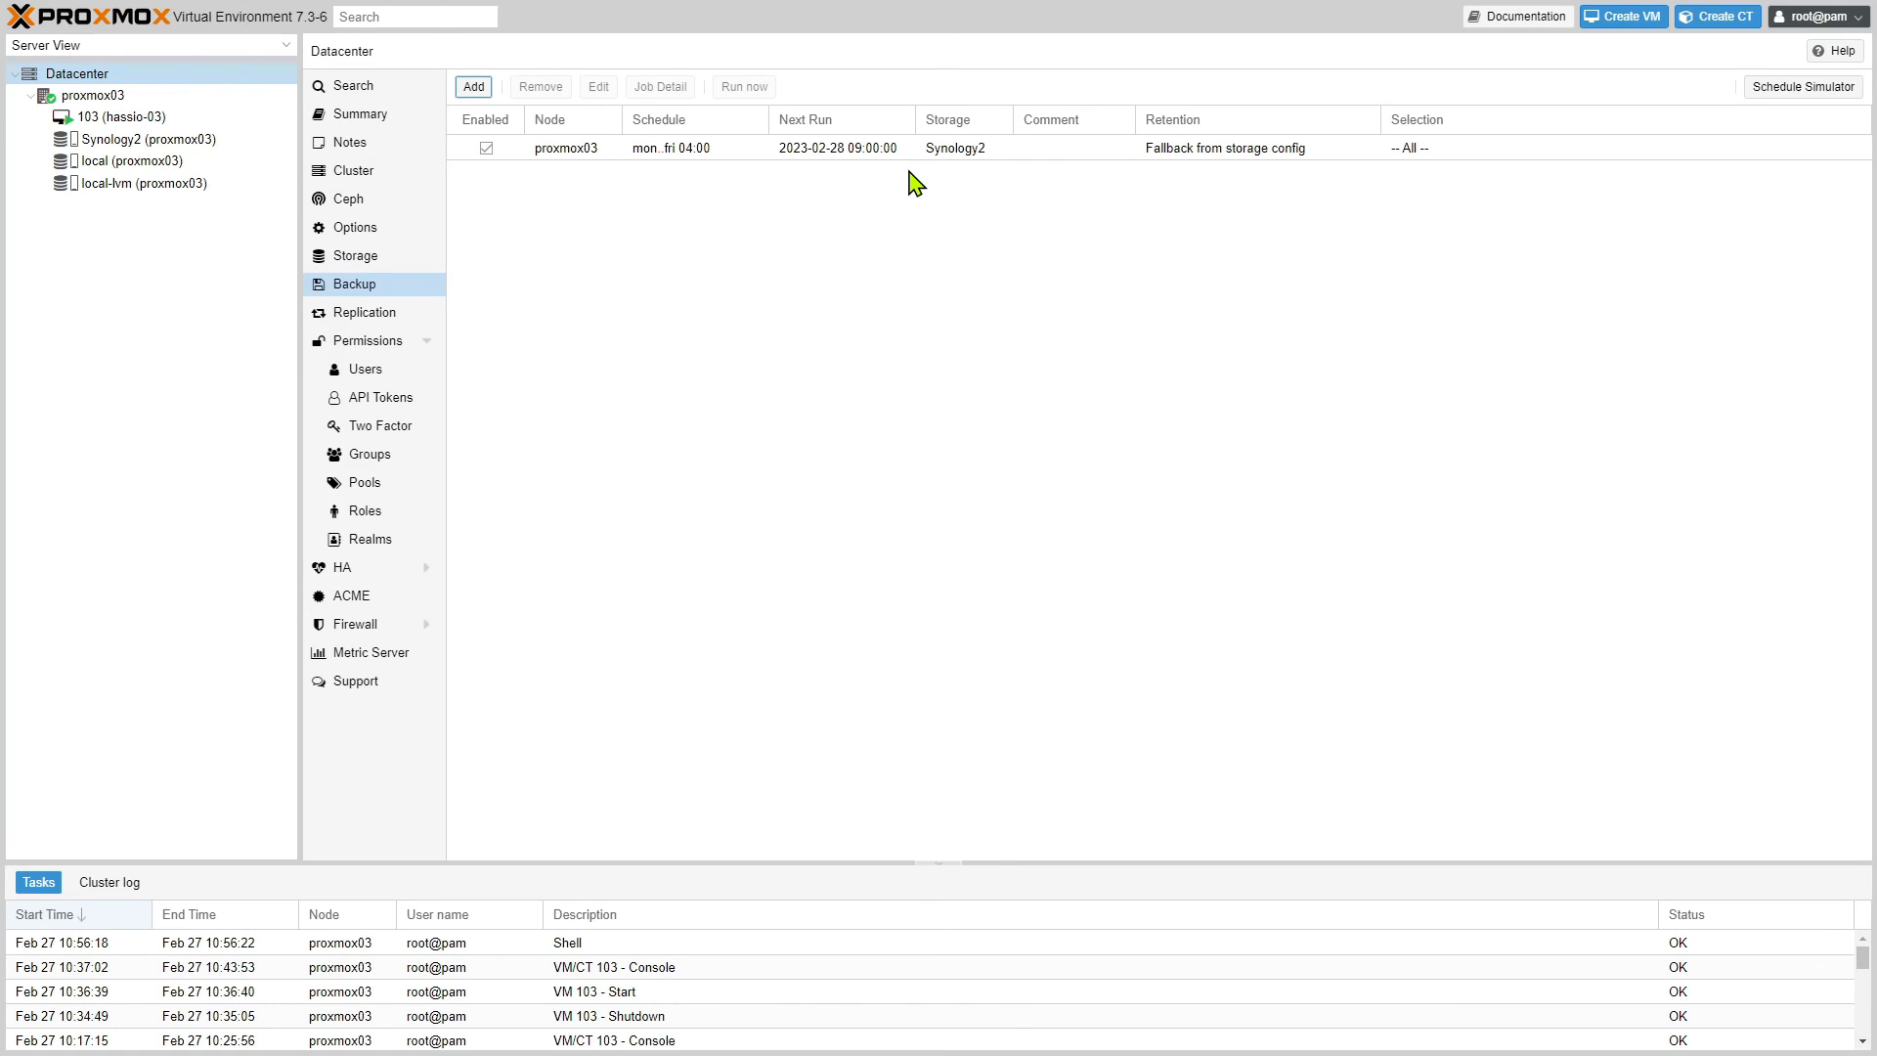
Edit the proxmox03 backup job's retention to keep the last 5 backups and save it.
left_click(792, 147)
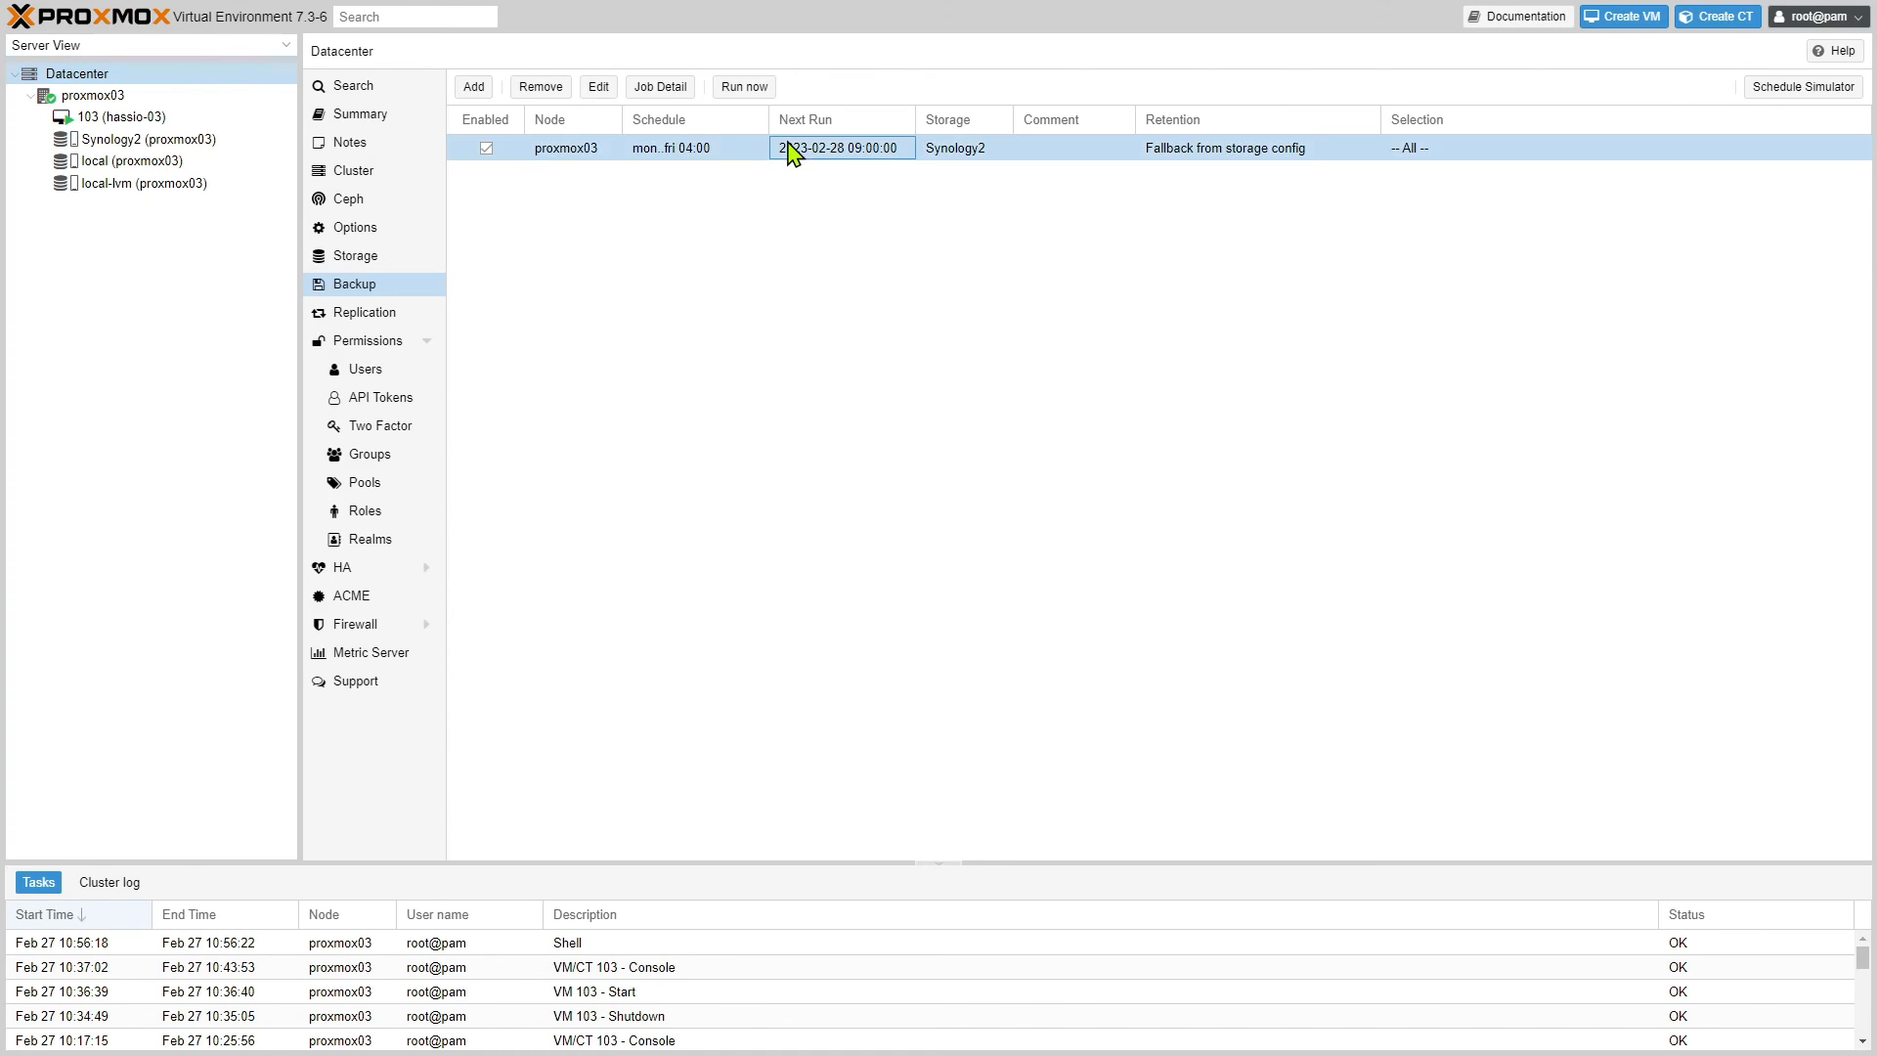
left_click(599, 86)
left_click(763, 281)
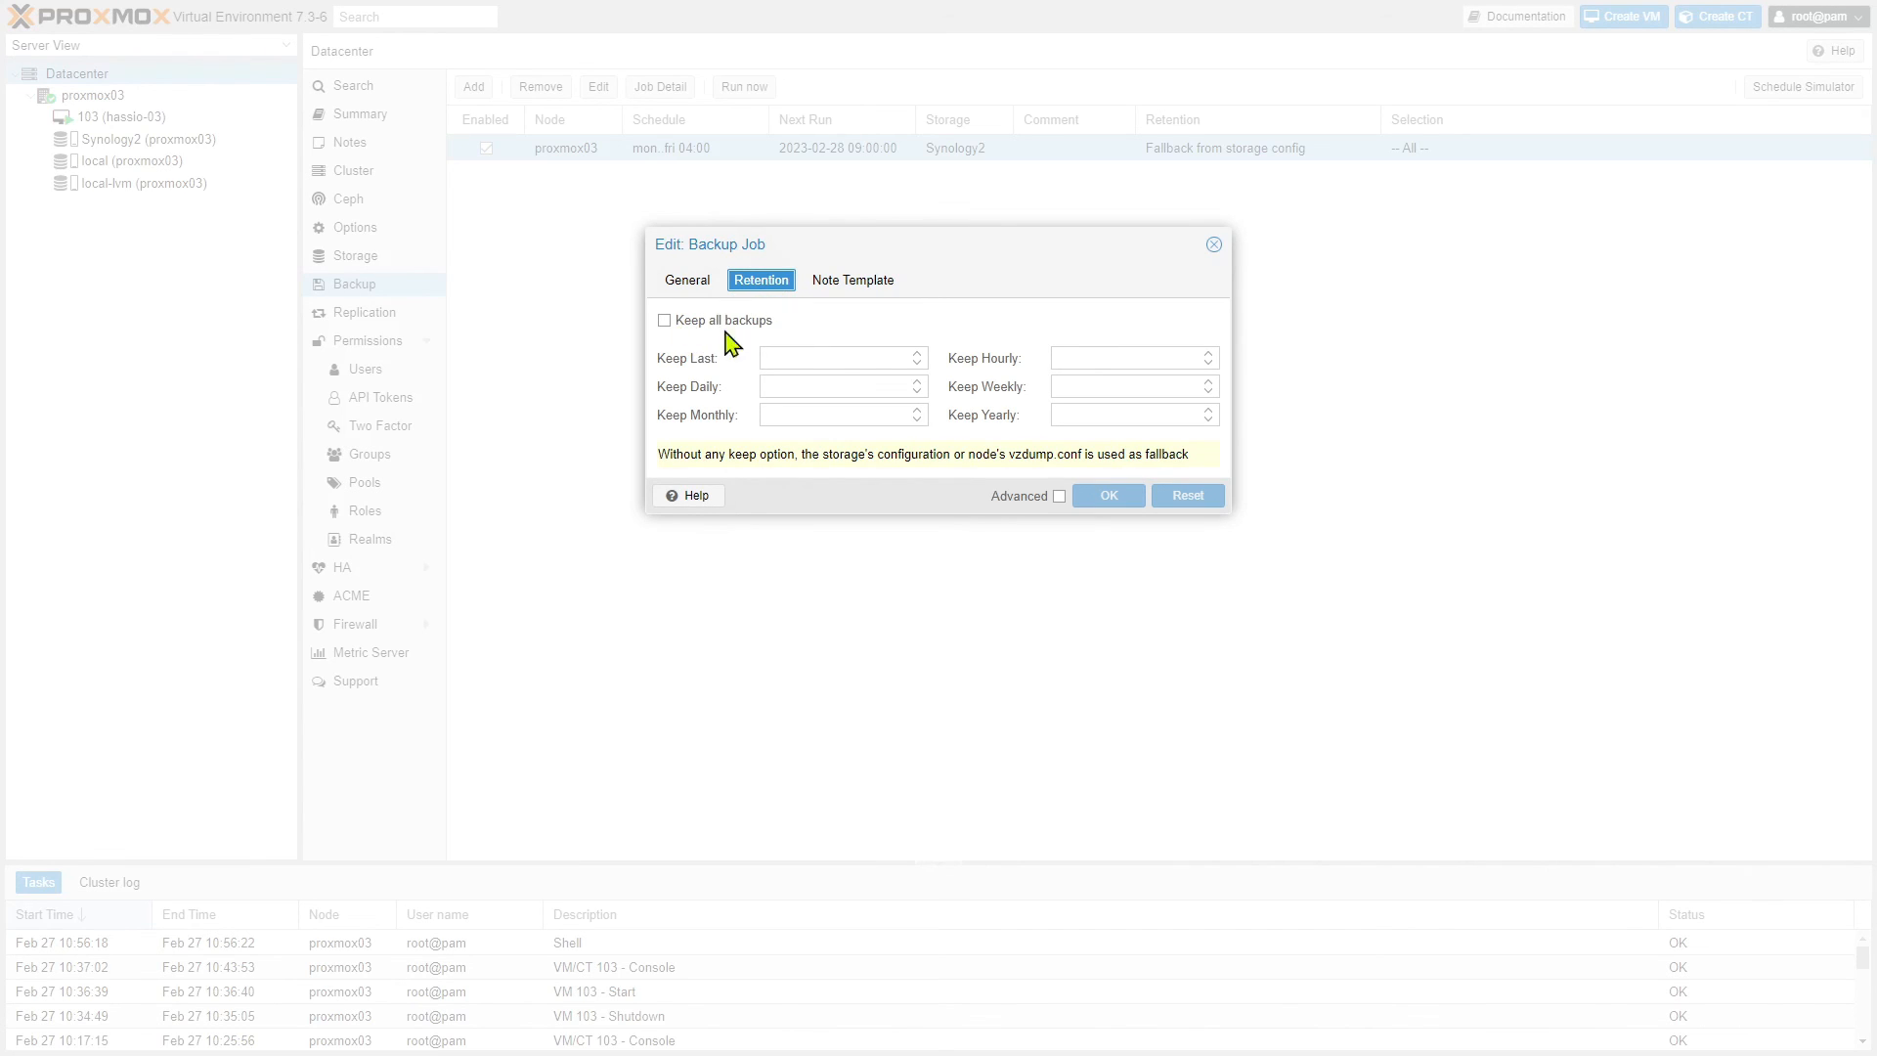
left_click(918, 355)
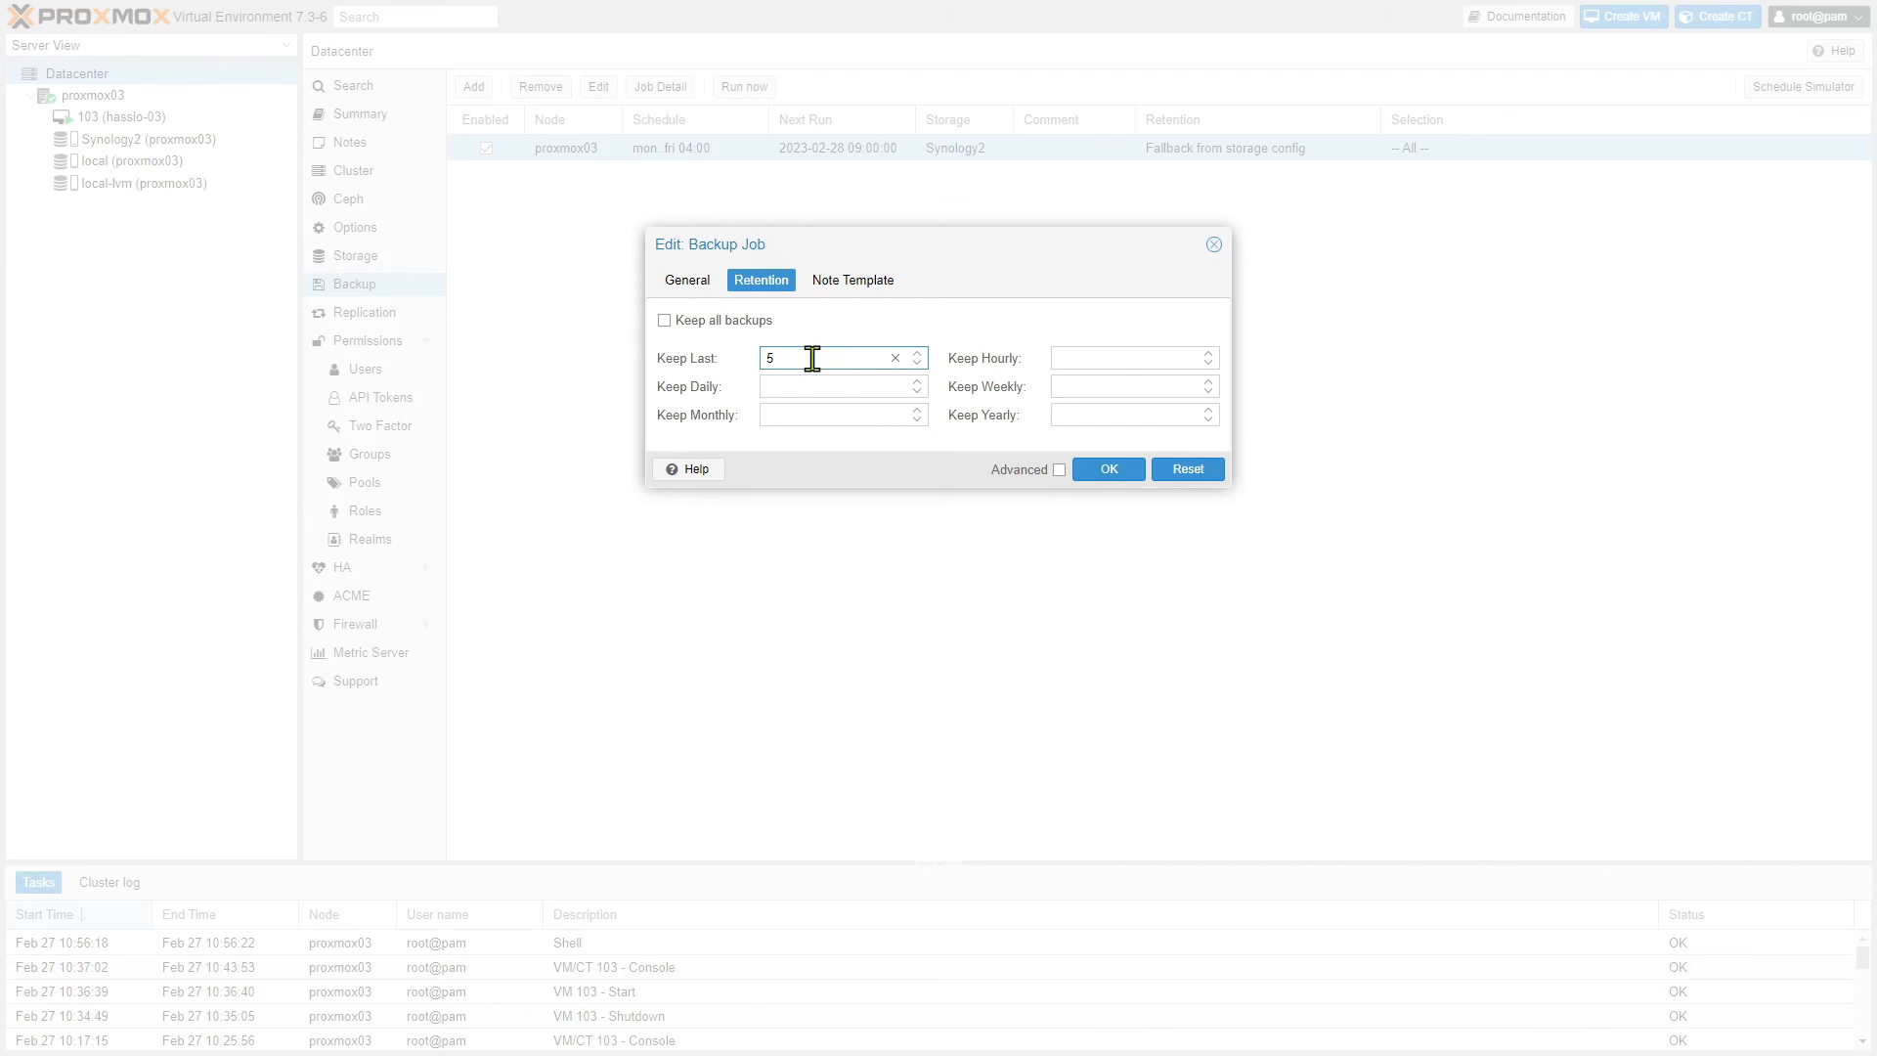
left_click(1112, 471)
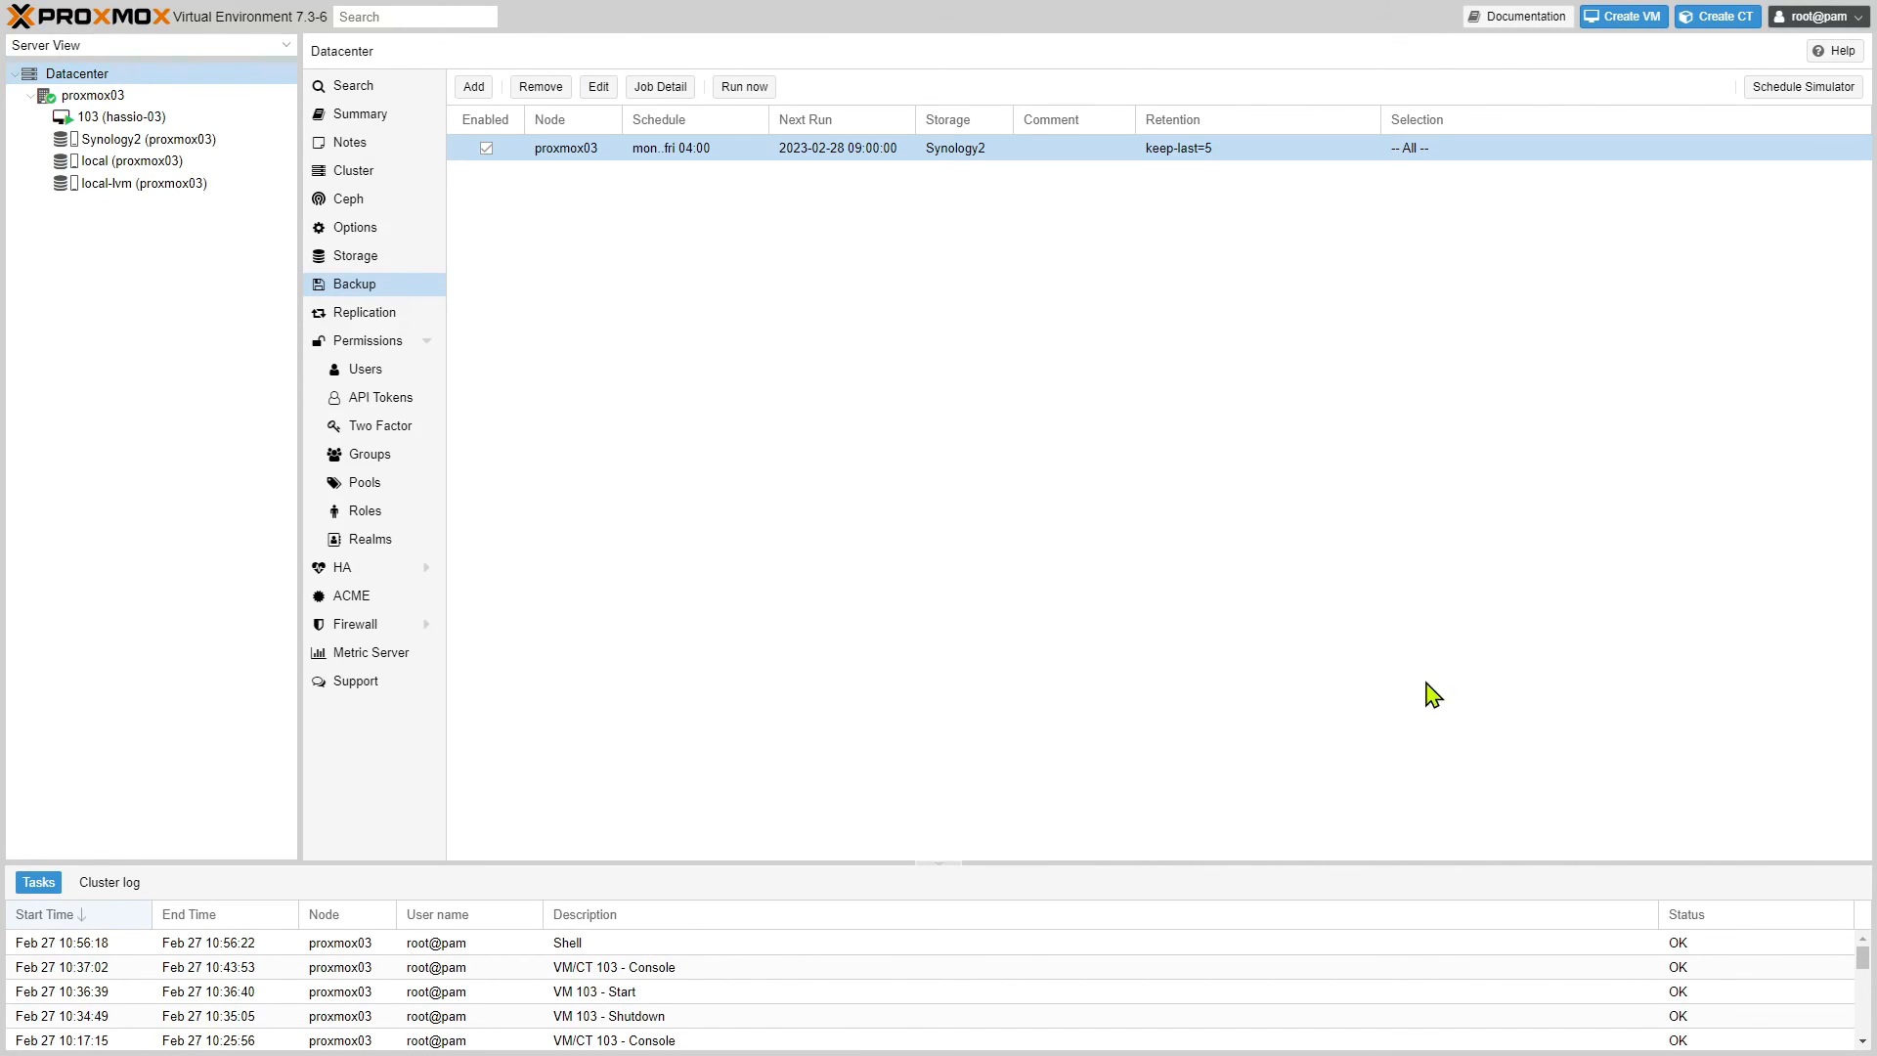
Take a snapshot of VM 103 named Test with RAM included, close the task viewer, and select the snapshot.
left_click(129, 120)
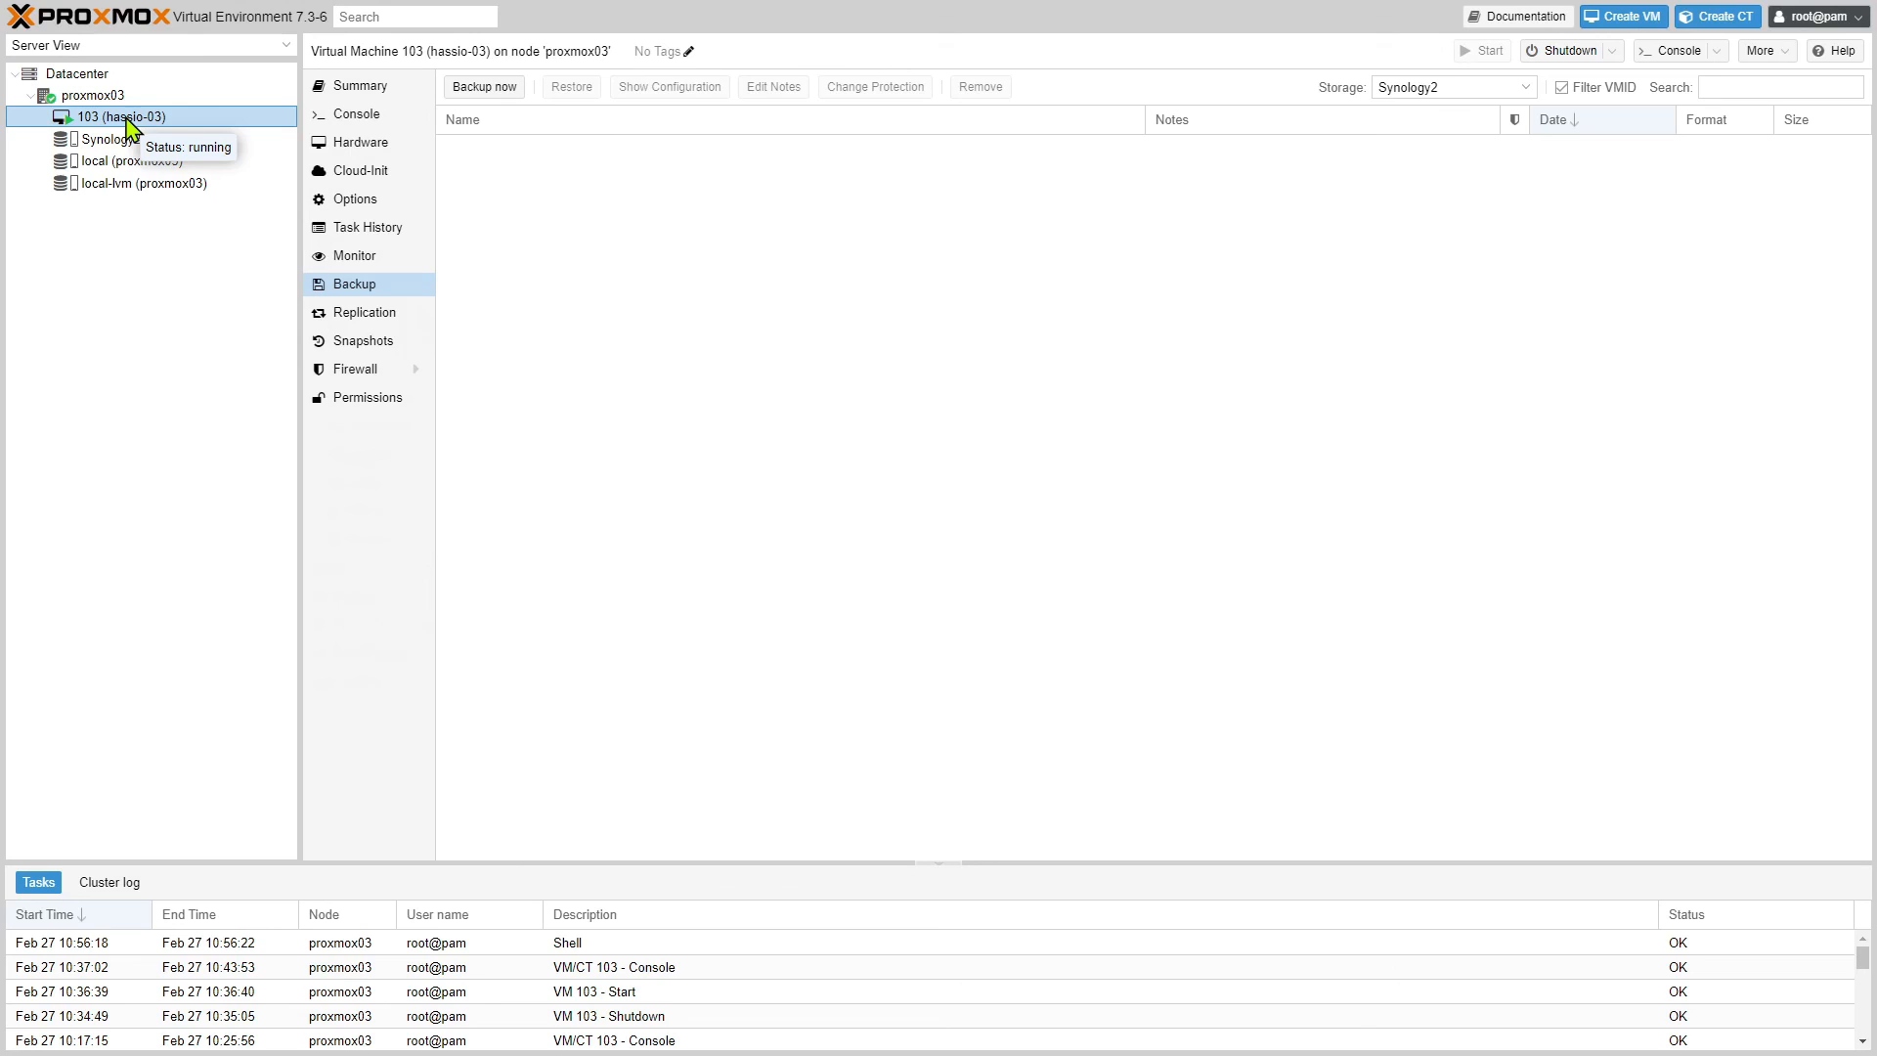
left_click(372, 345)
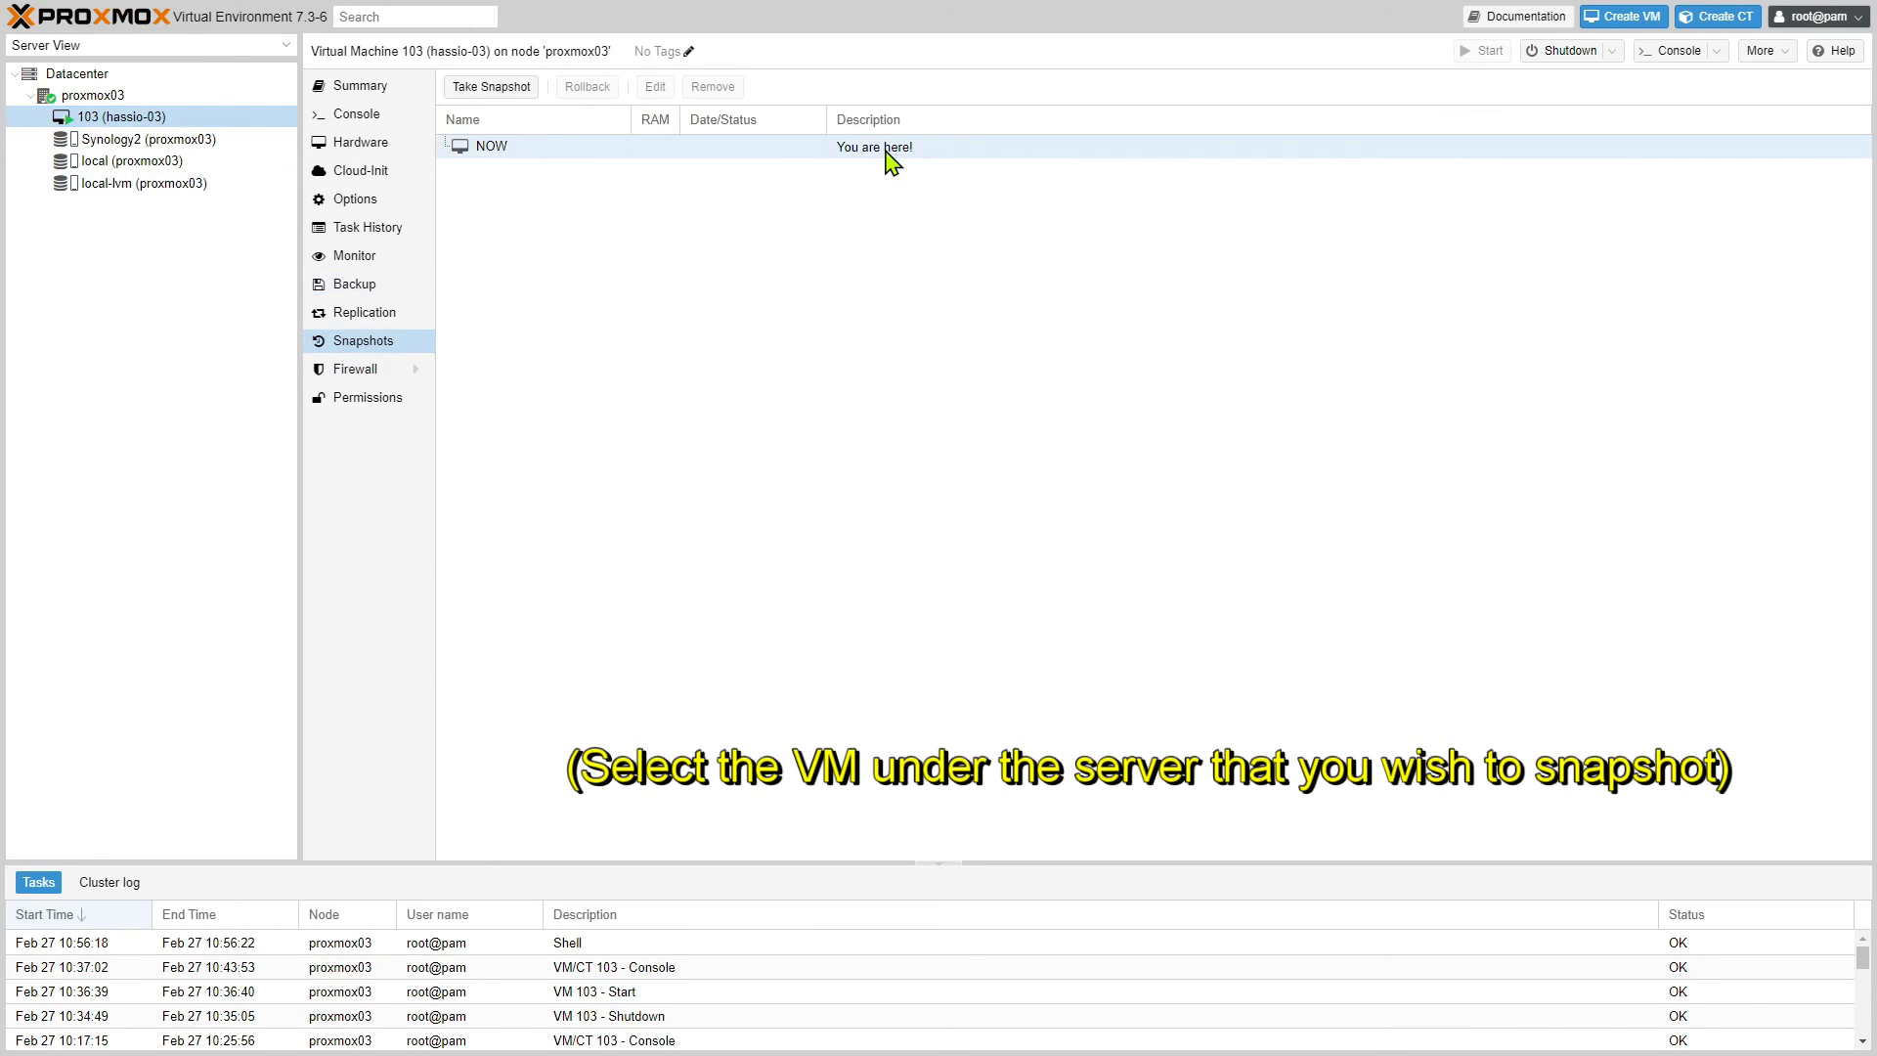
left_click(467, 94)
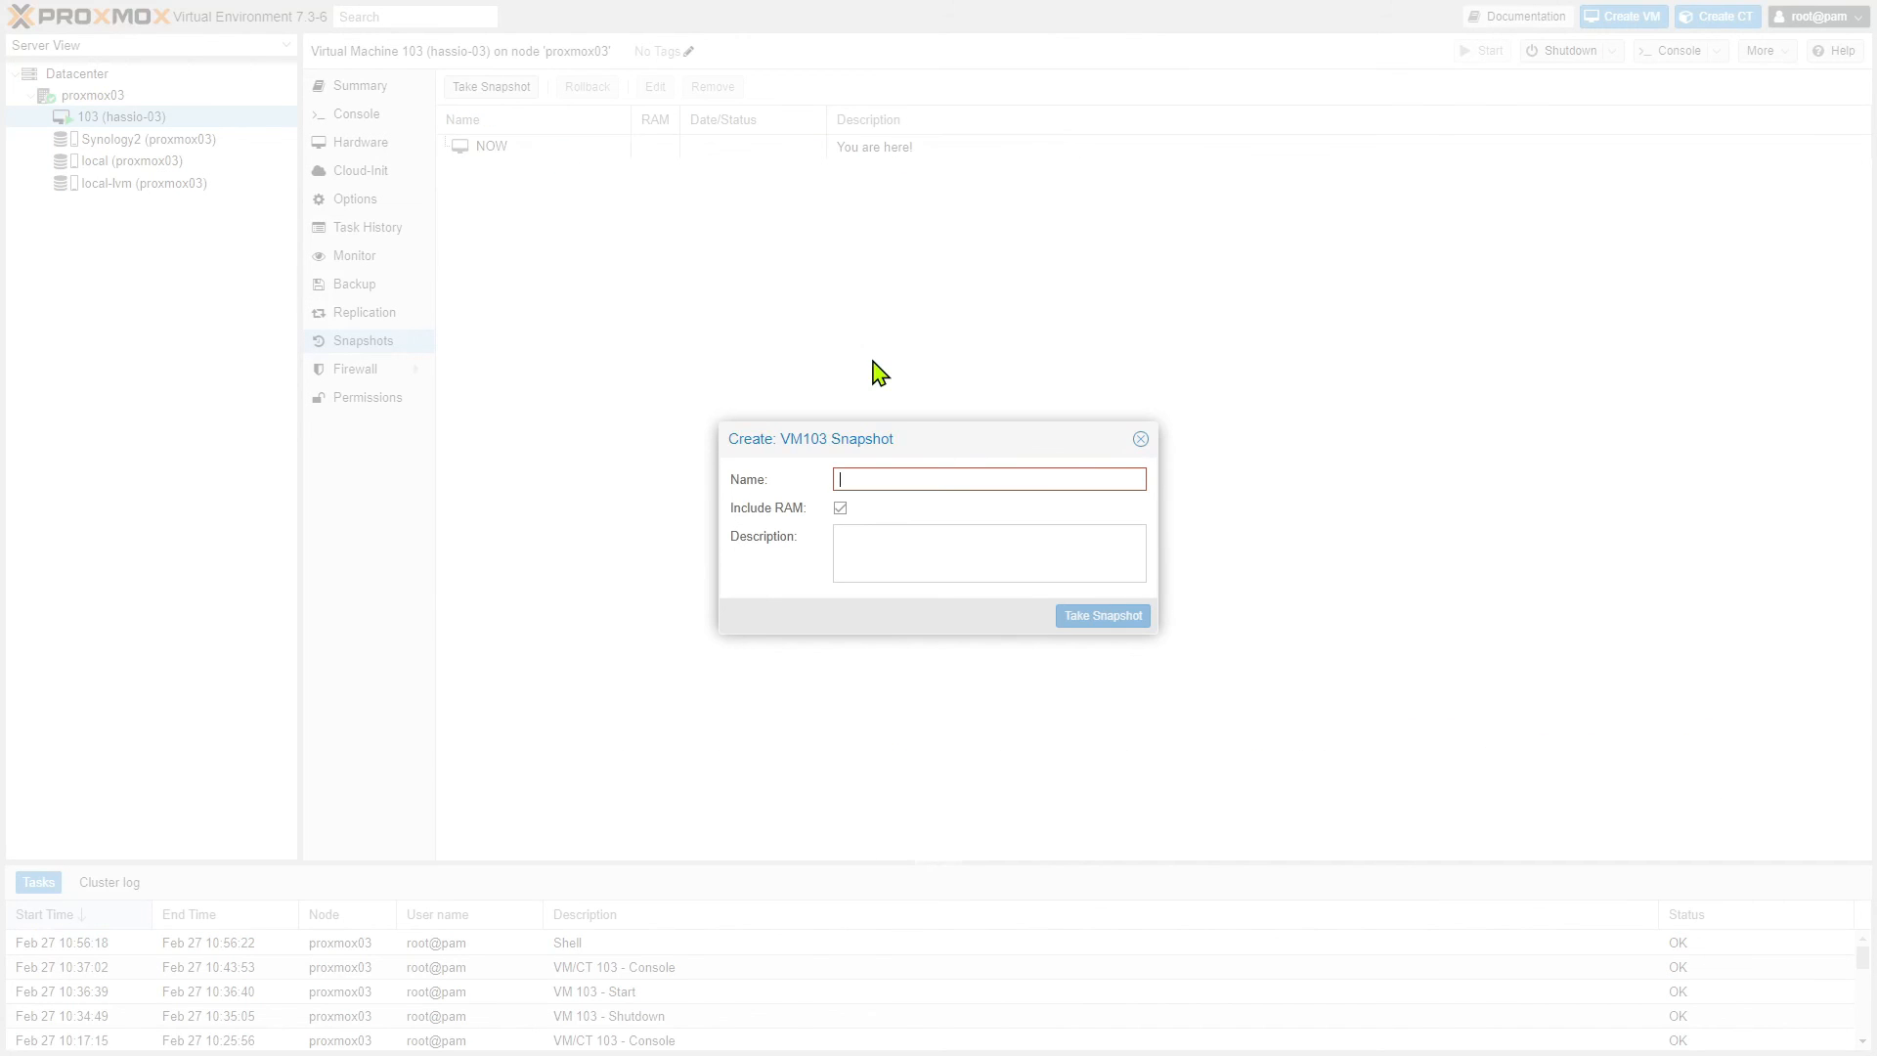
type("Test")
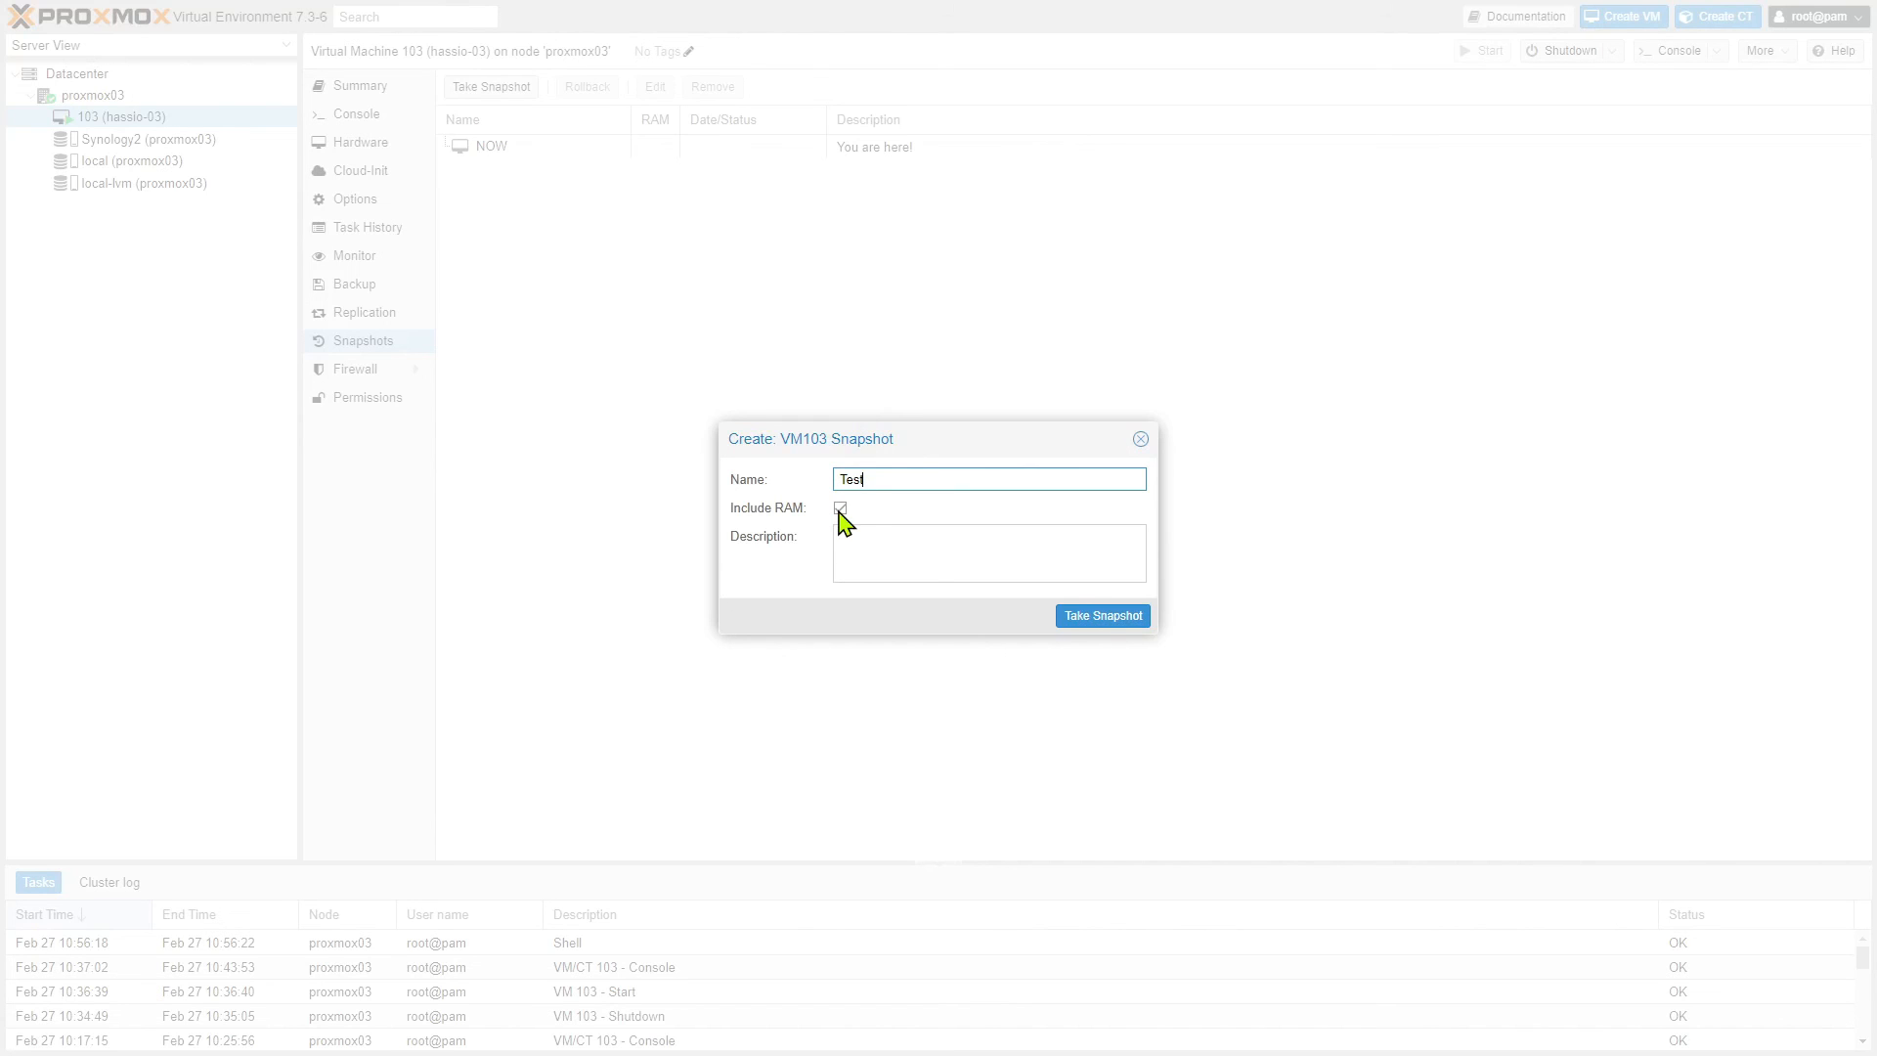
left_click(1101, 617)
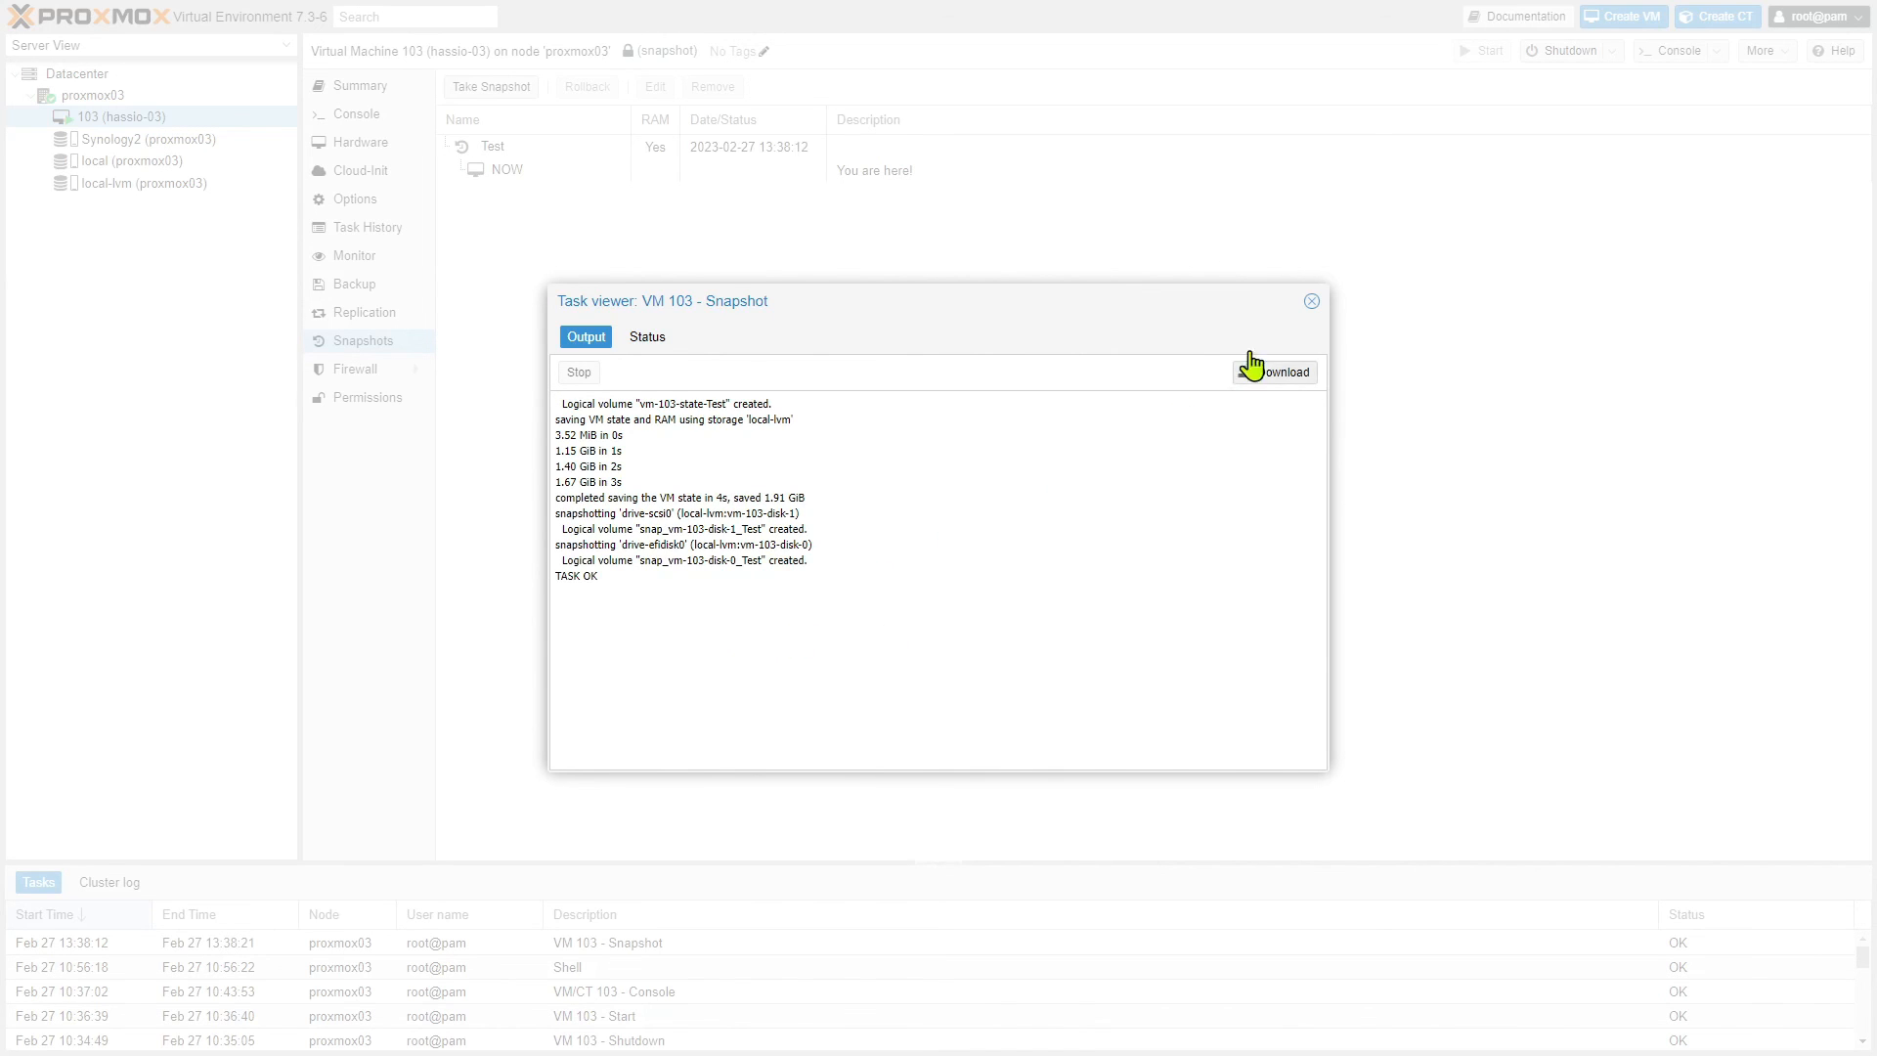
left_click(1311, 302)
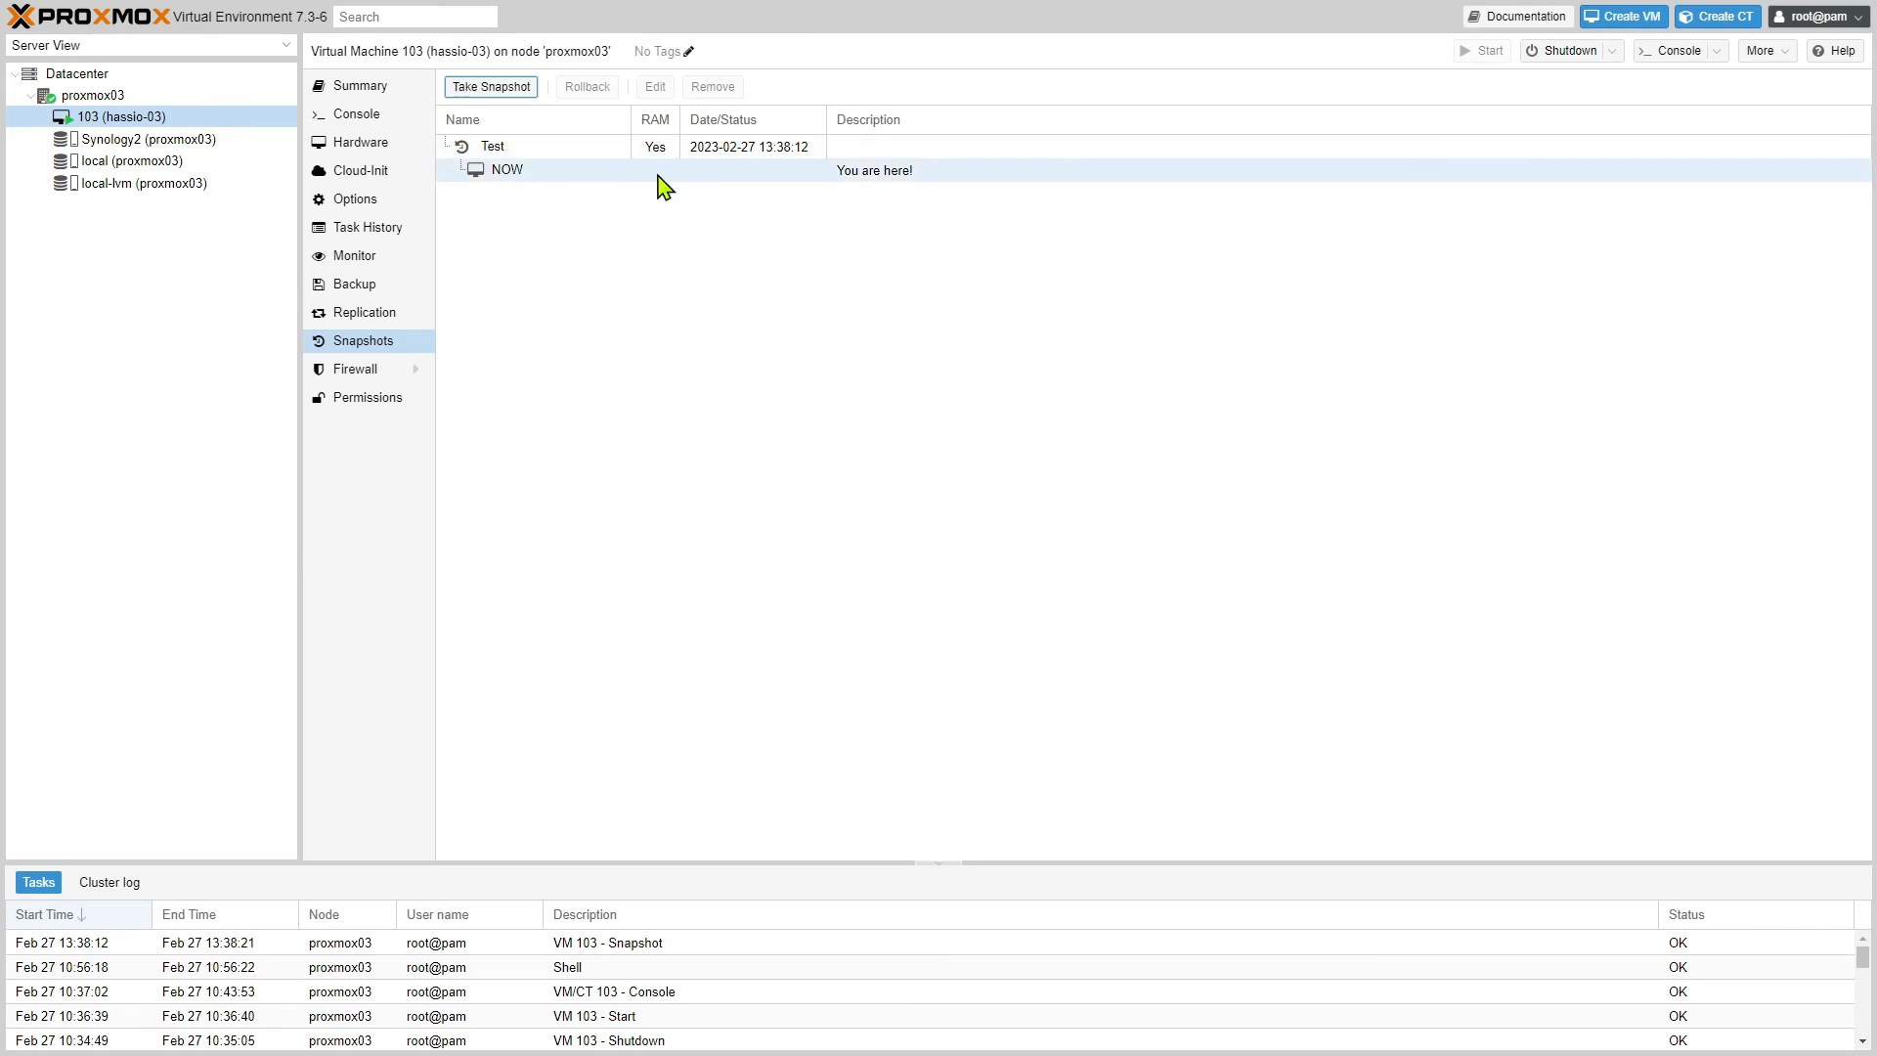
left_click(511, 152)
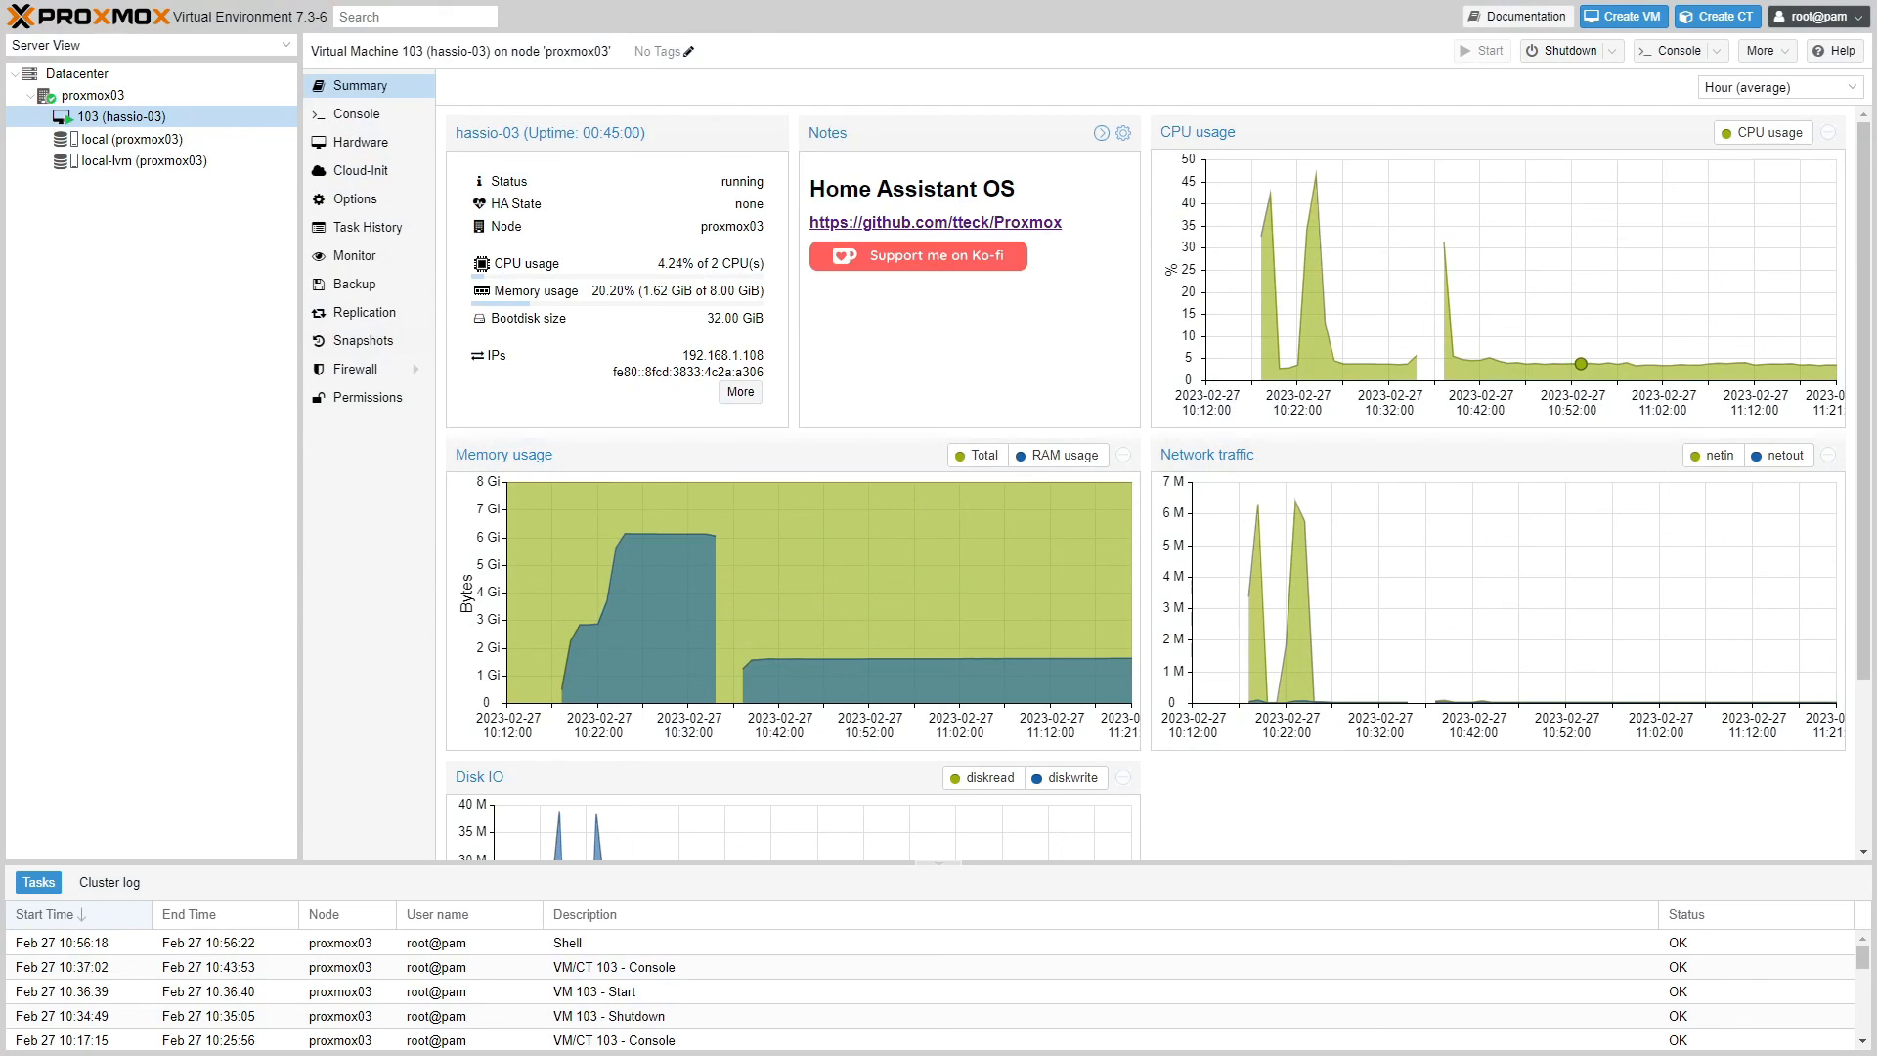
Bring in the proxmox01 browser window and disable Start at boot for the old VM 100 (hassio-prod).
left_click_drag(1876, 108, 1011, 102)
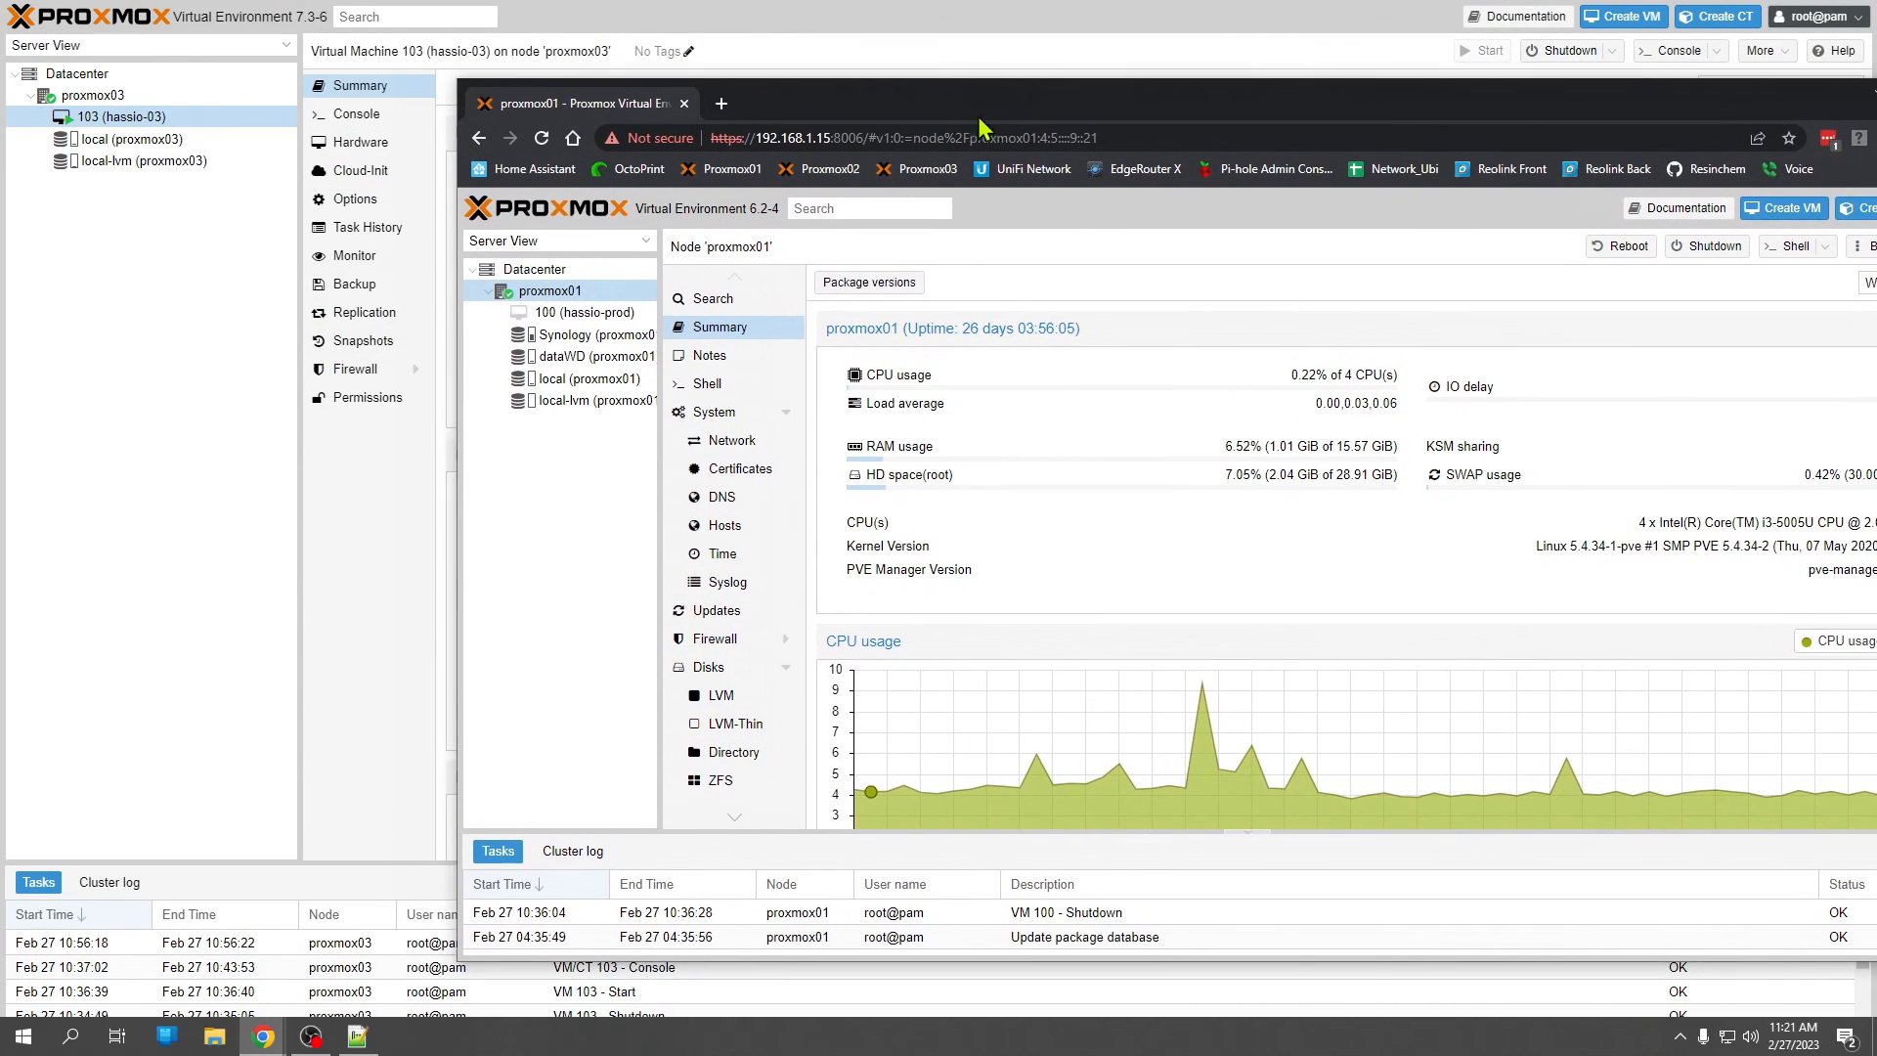
left_click(572, 317)
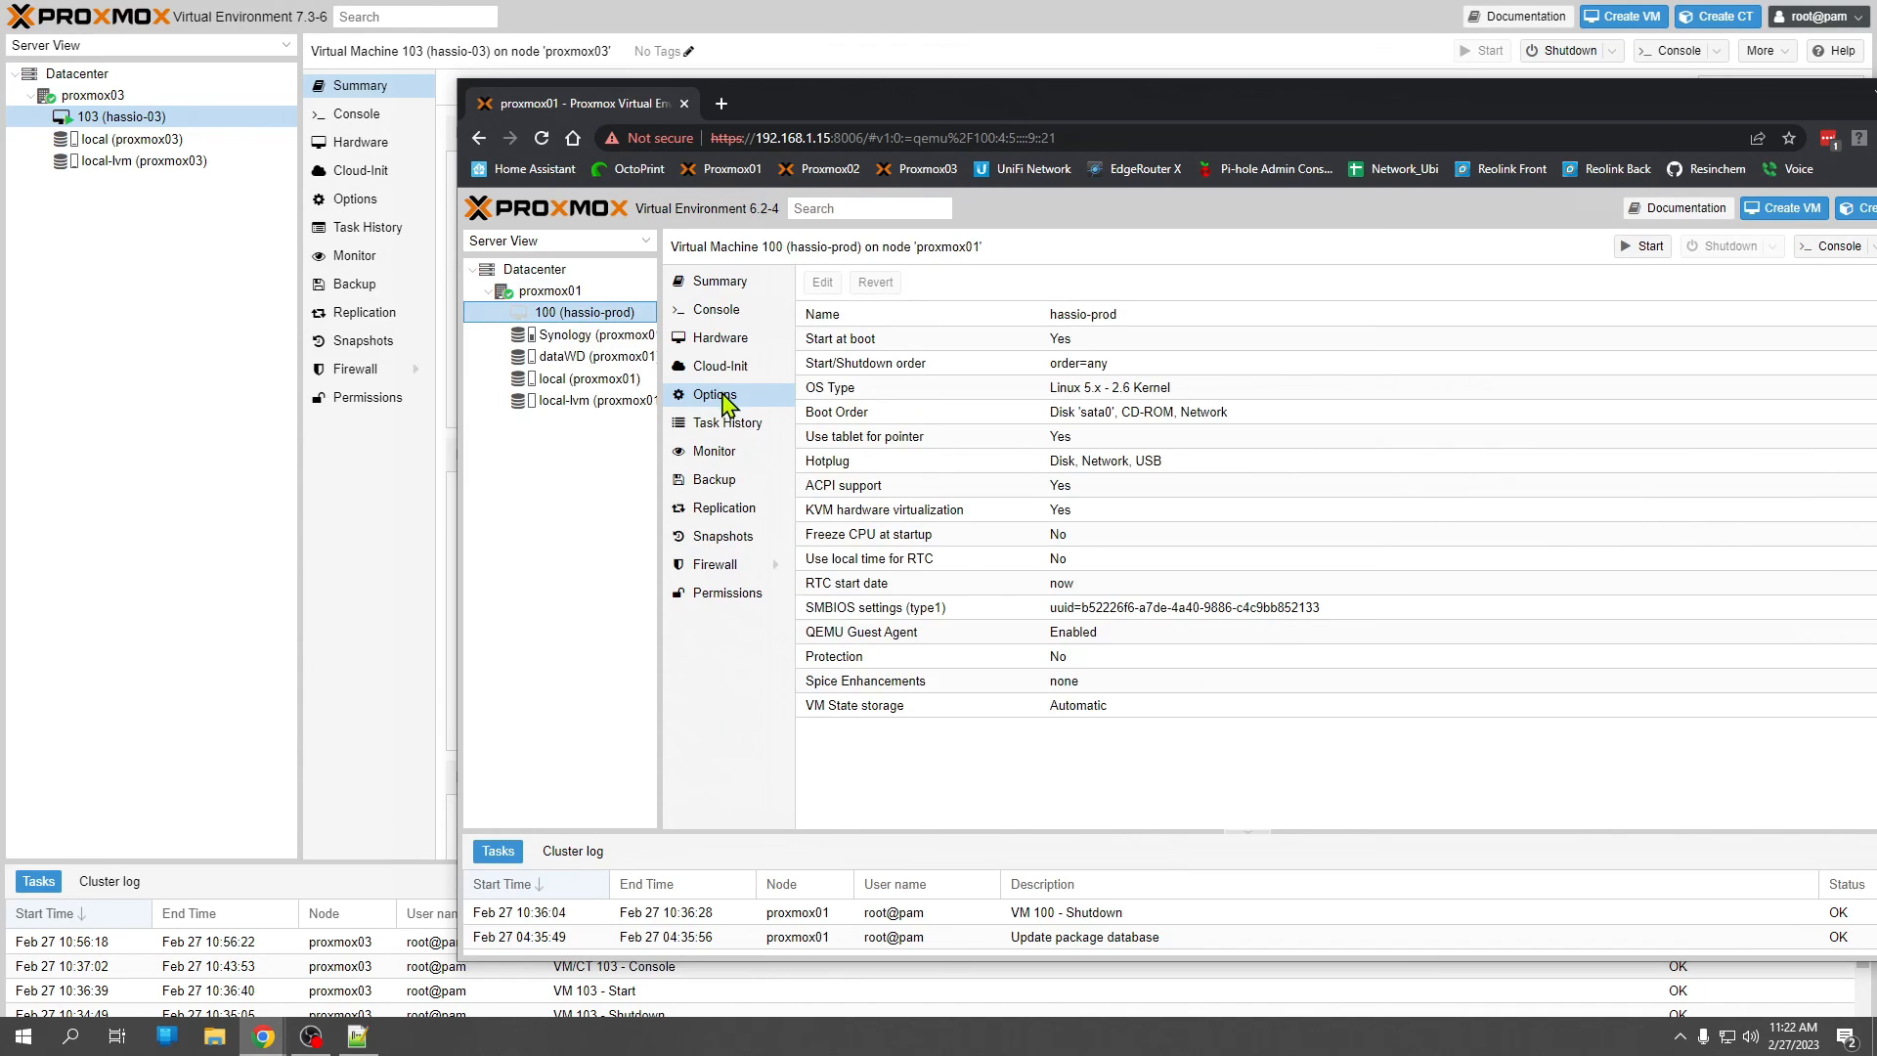
left_click(1062, 345)
left_click(823, 281)
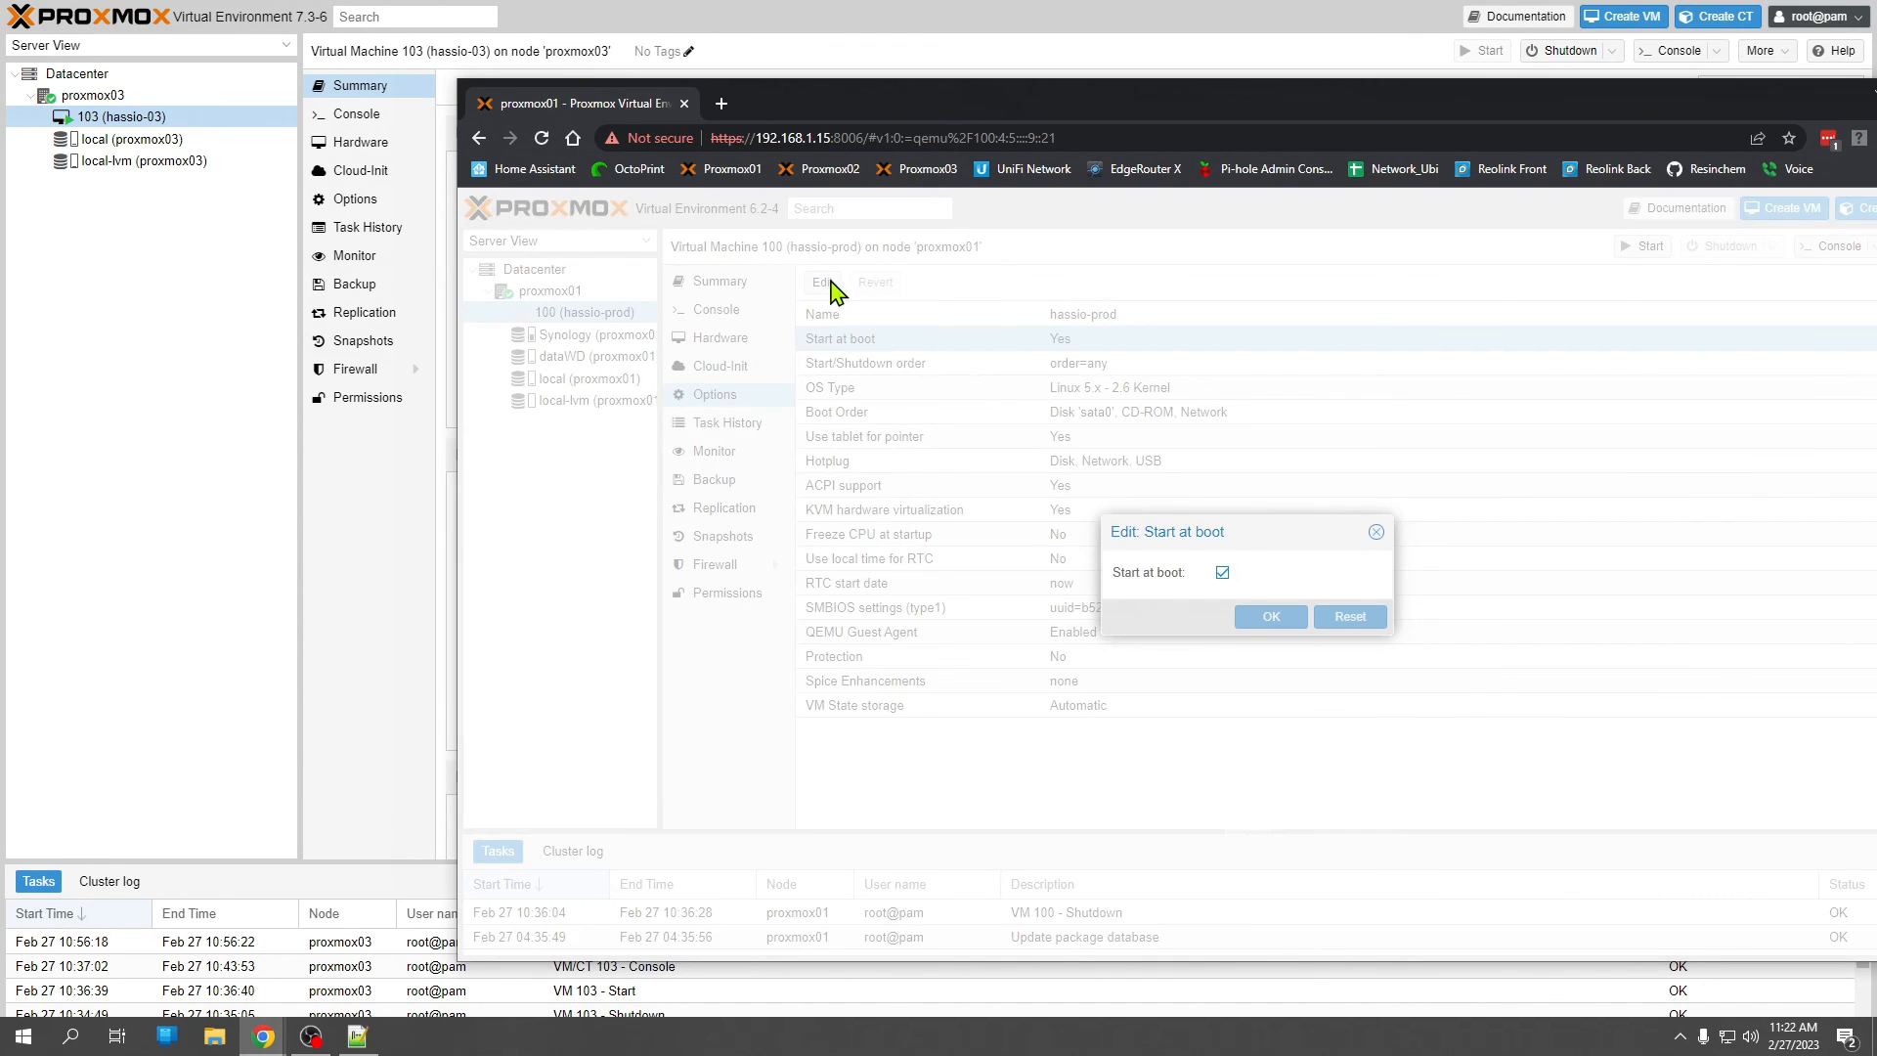
left_click(1223, 574)
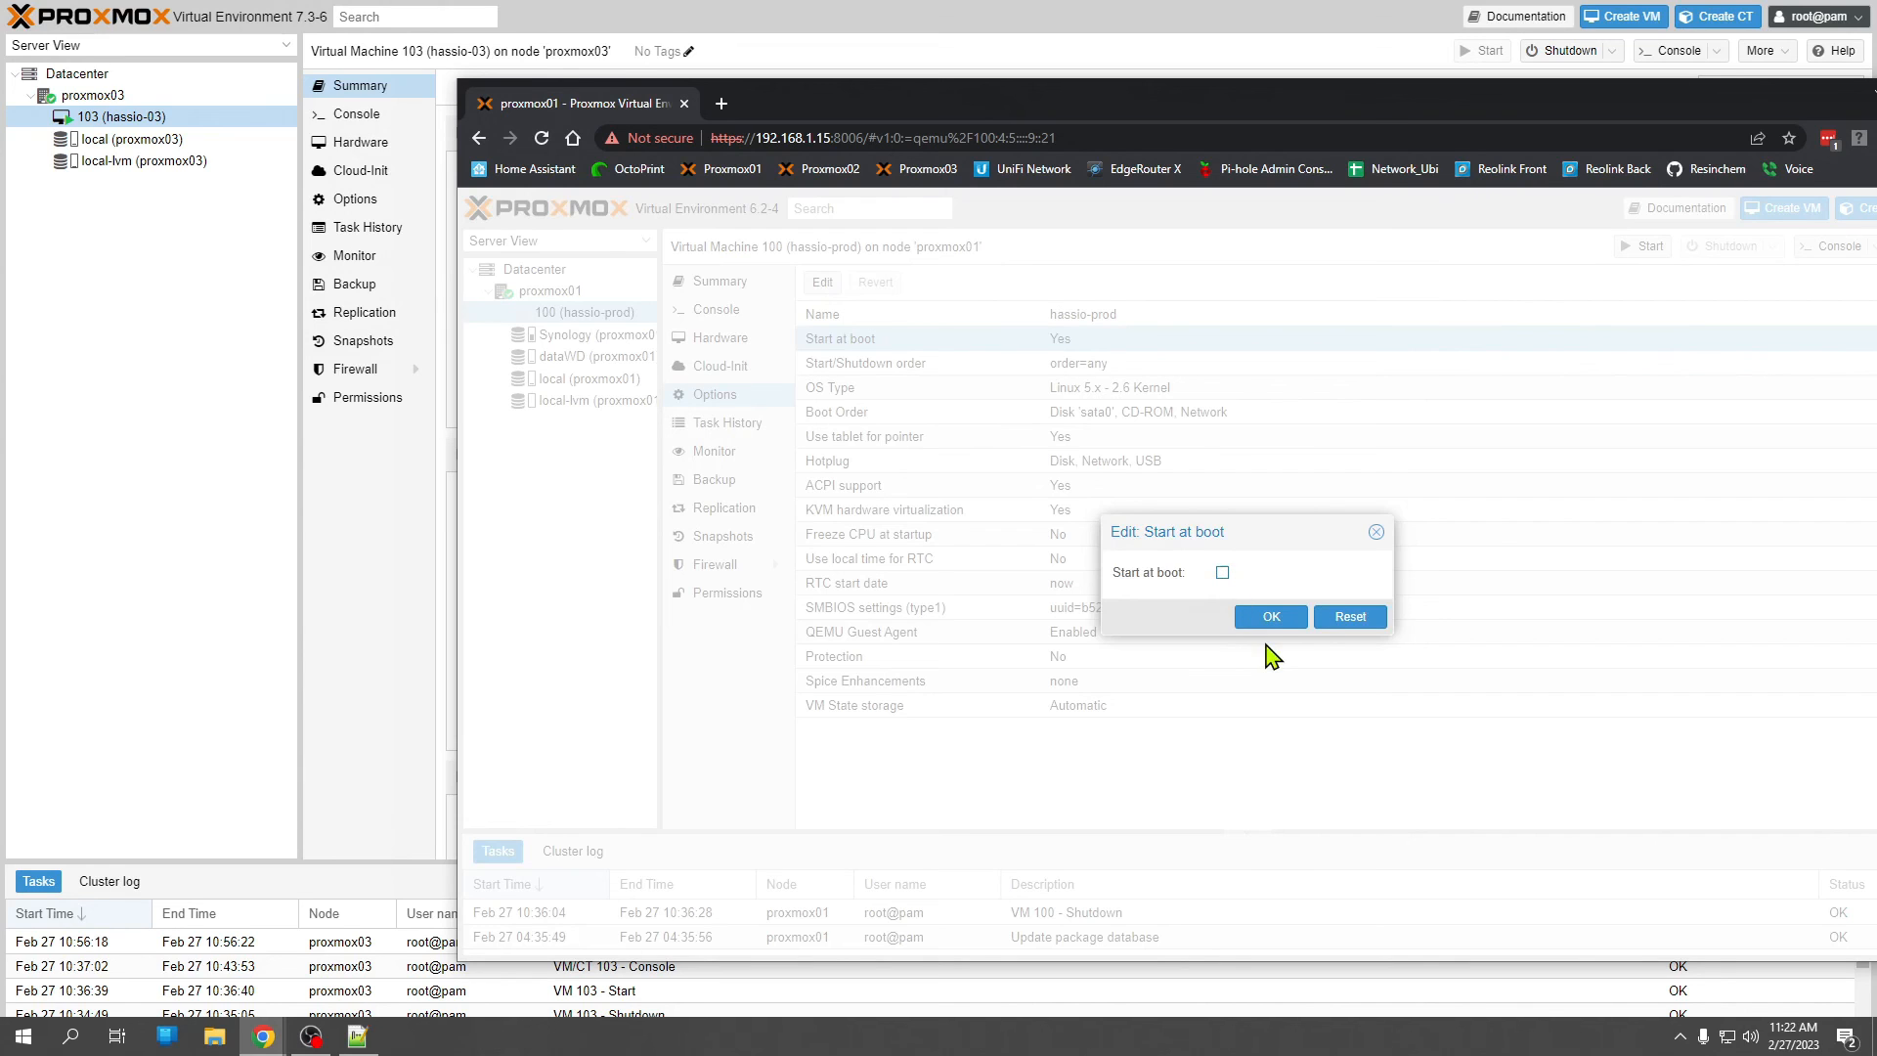
left_click(1272, 618)
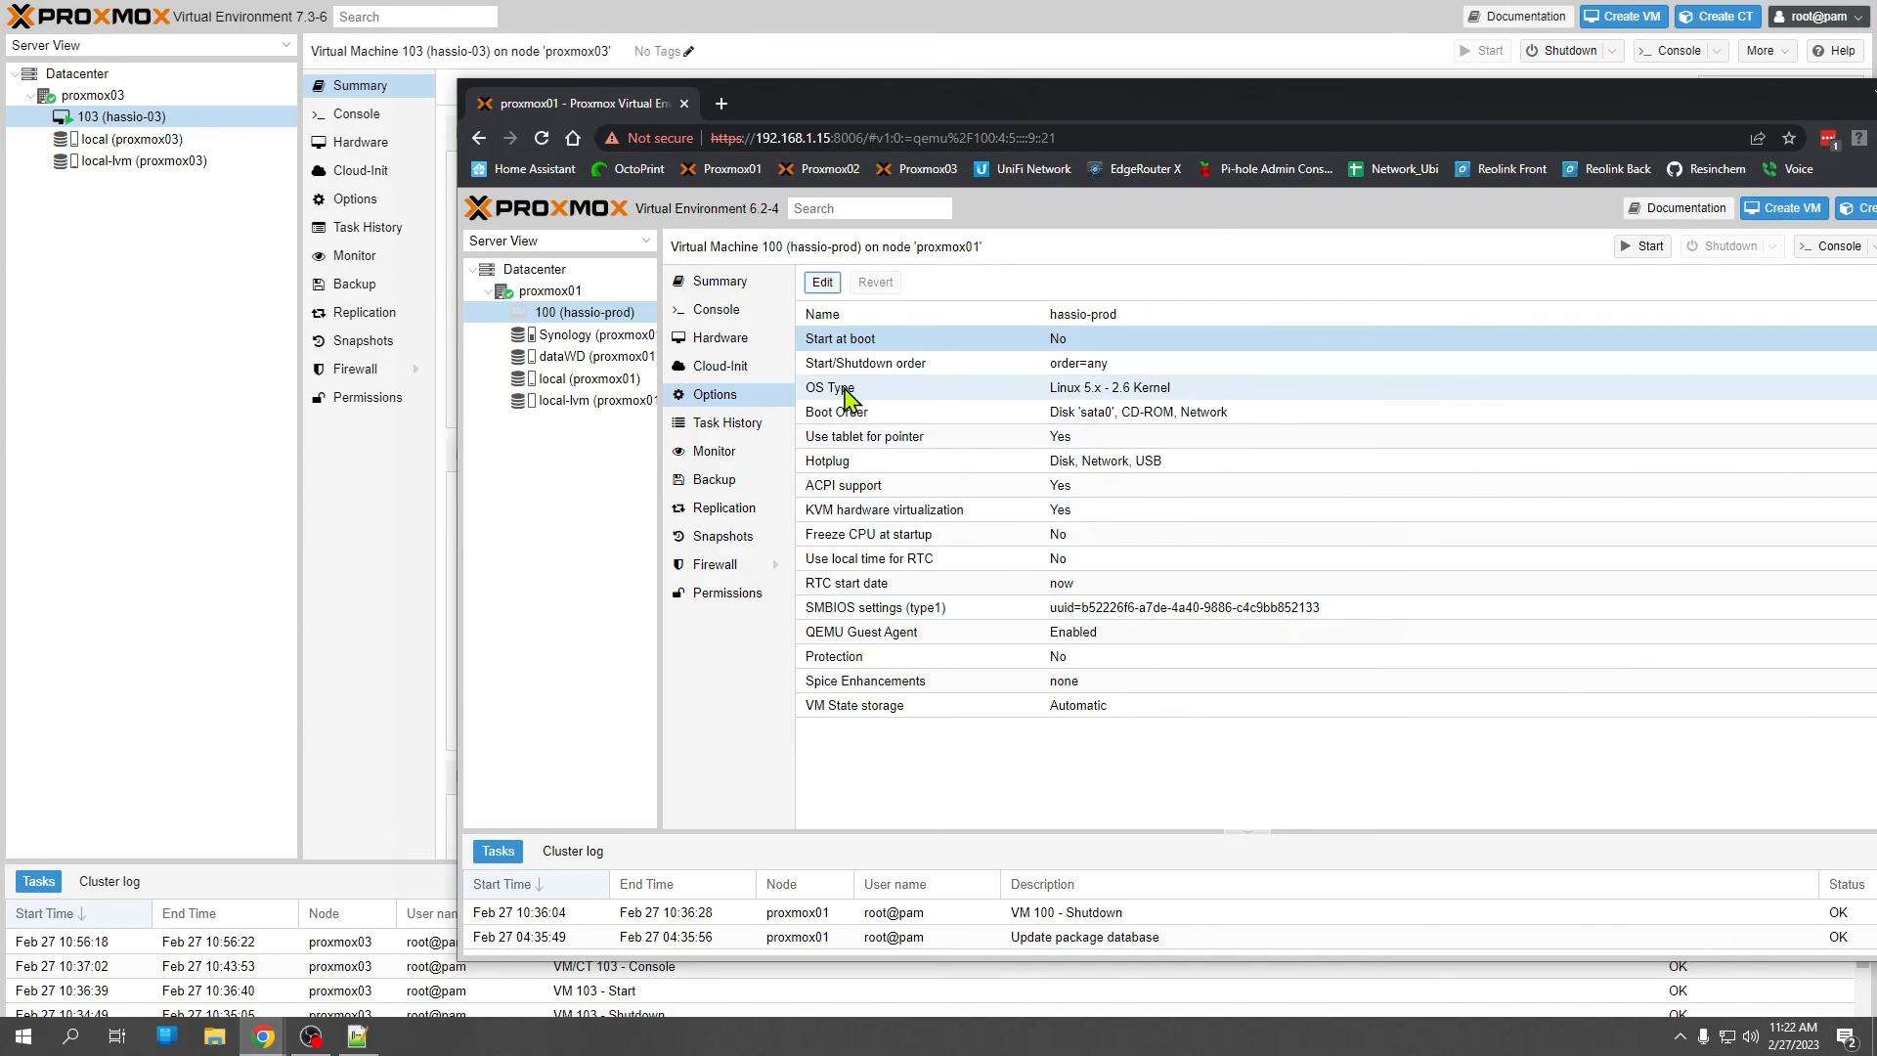